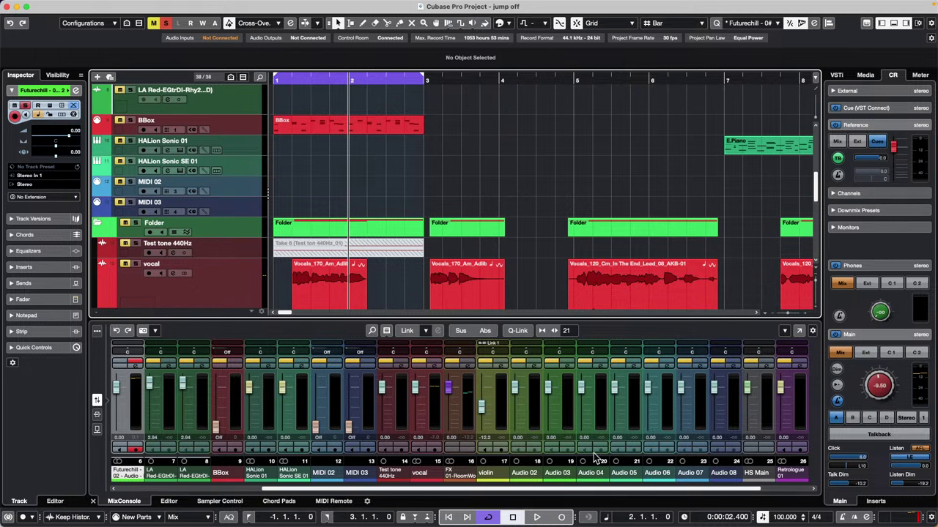
Try to extend the fade-in and fade-out of the Lead_08 vocal event near bar 5 past its edges
scroll(583, 203, down, 2)
click(607, 251)
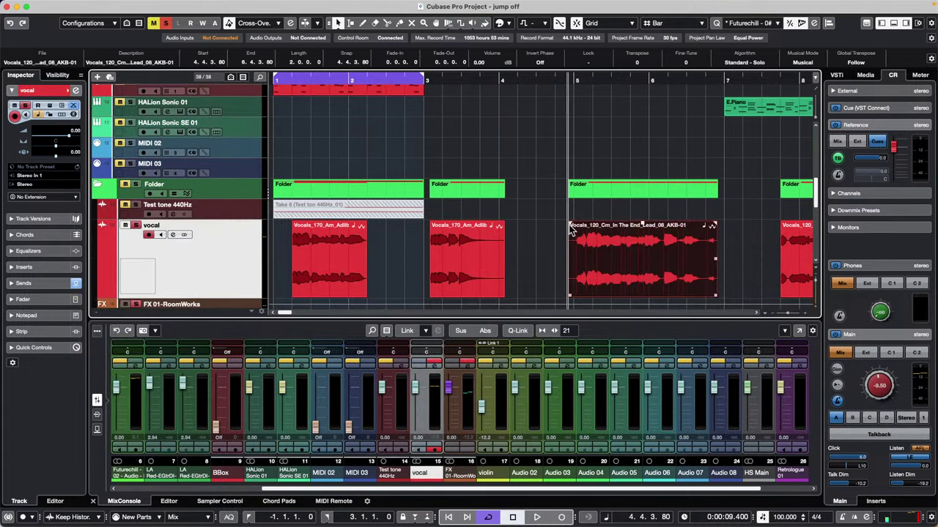
mouse_move(569, 223)
mouse_down()
mouse_move(642, 226)
mouse_move(549, 225)
mouse_move(566, 225)
mouse_up()
mouse_move(714, 230)
mouse_down()
mouse_move(636, 226)
mouse_move(747, 232)
mouse_move(640, 237)
mouse_move(598, 226)
mouse_move(715, 244)
mouse_move(668, 239)
mouse_move(740, 219)
mouse_up()
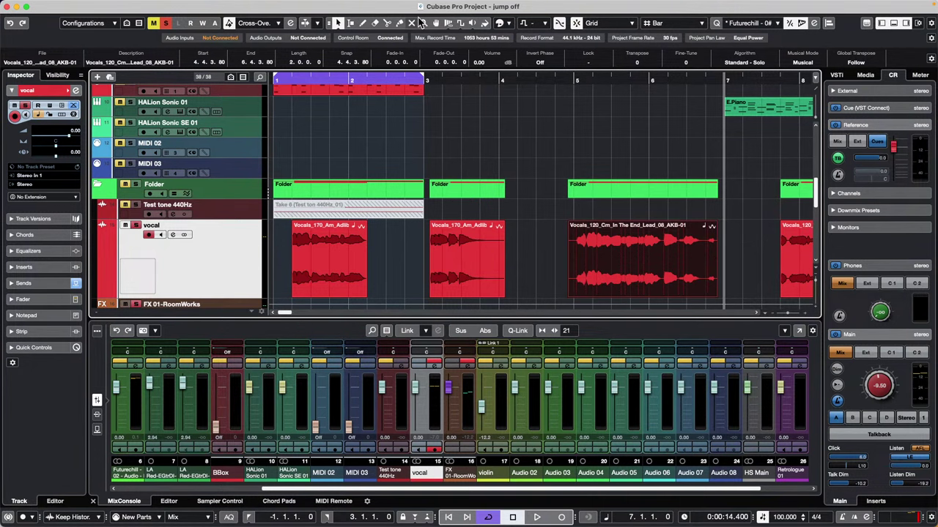
Select all the events on the vocal track and try to adjust their fades together from the last event
drag(404, 81, 414, 44)
drag(751, 252, 254, 271)
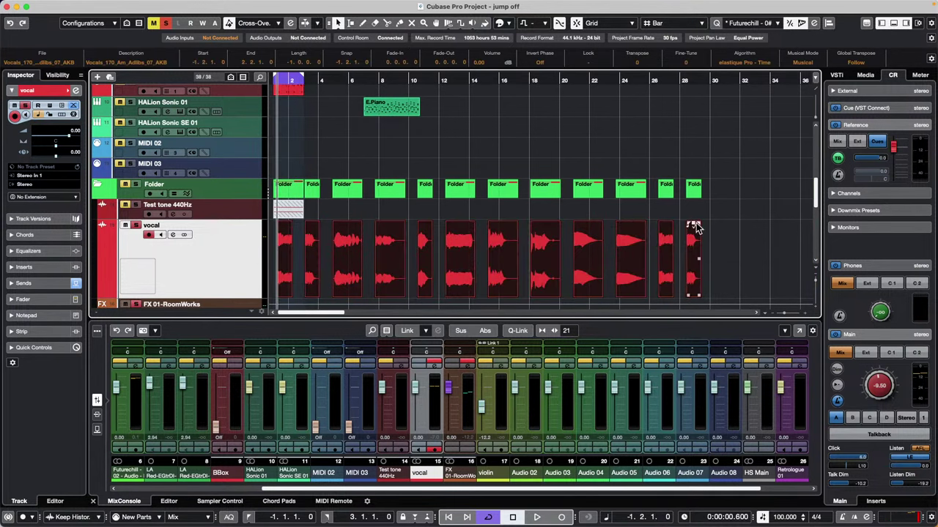
mouse_move(694, 224)
mouse_down()
mouse_move(650, 277)
mouse_move(662, 277)
mouse_move(676, 222)
mouse_move(692, 224)
mouse_up()
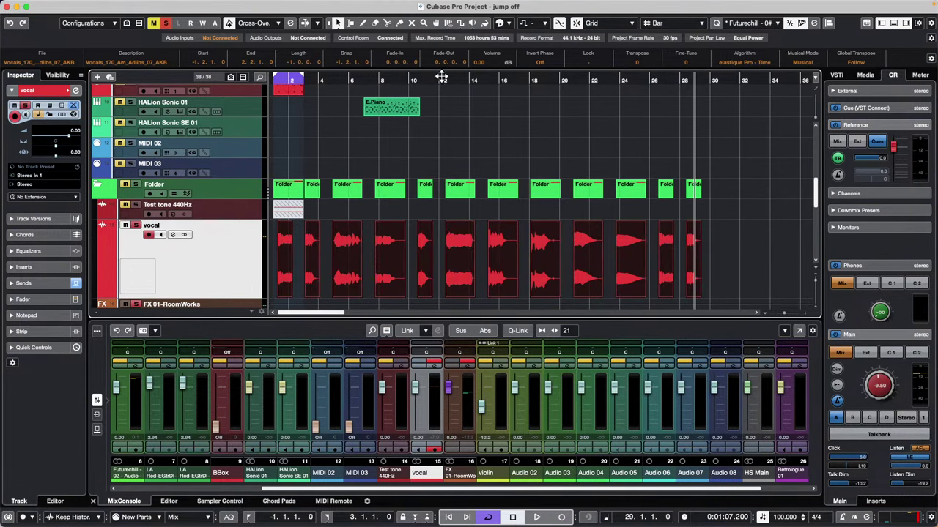
Add a fade-out to the Harmony_05 event on the vocal track, starting just before bar 14 and ending at the event's end
drag(437, 78, 430, 96)
click(513, 258)
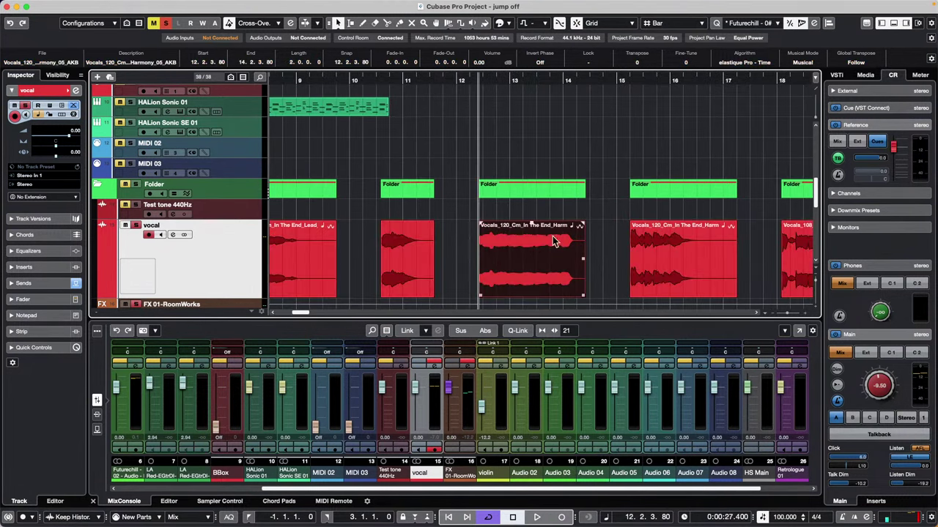
drag(583, 222, 554, 223)
click(193, 6)
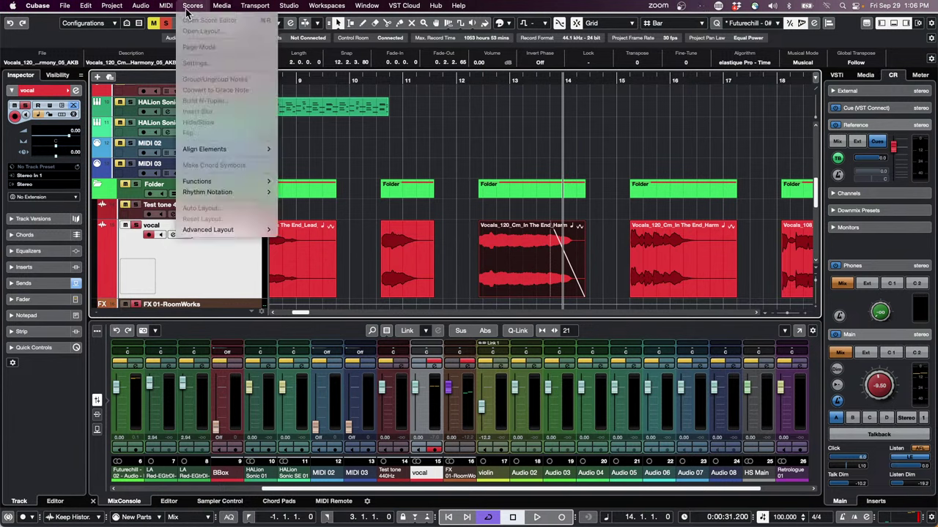
mouse_move(165, 8)
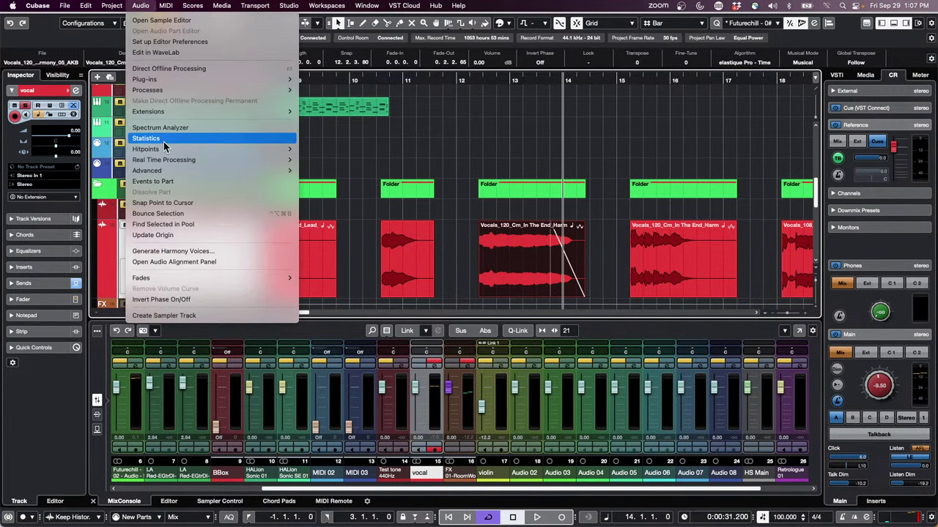
click(450, 257)
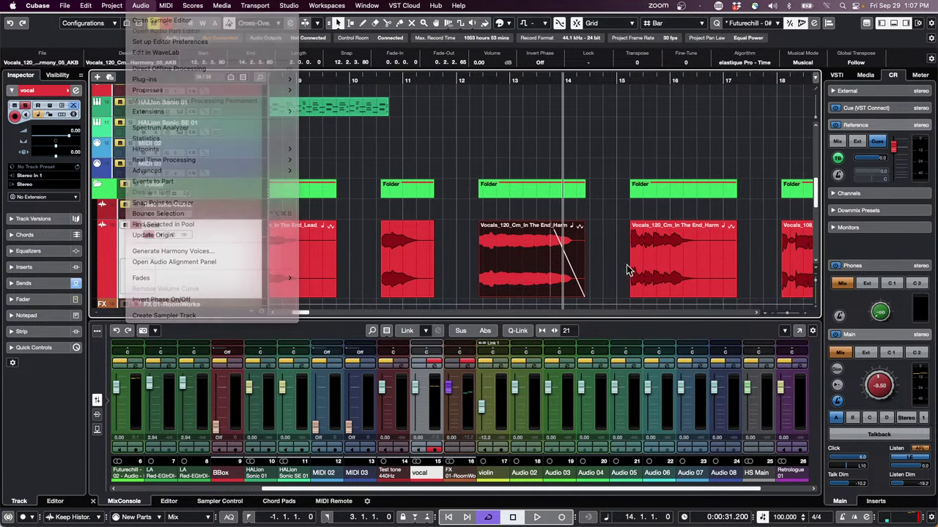
Apply the offline Fade In process to the Harmony_04 event near bar 15 on the vocal track
click(631, 266)
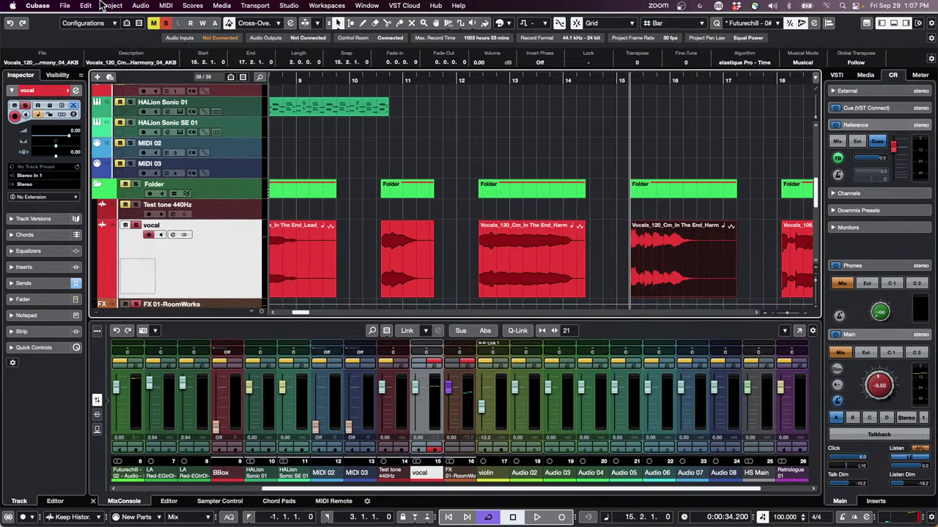
click(164, 5)
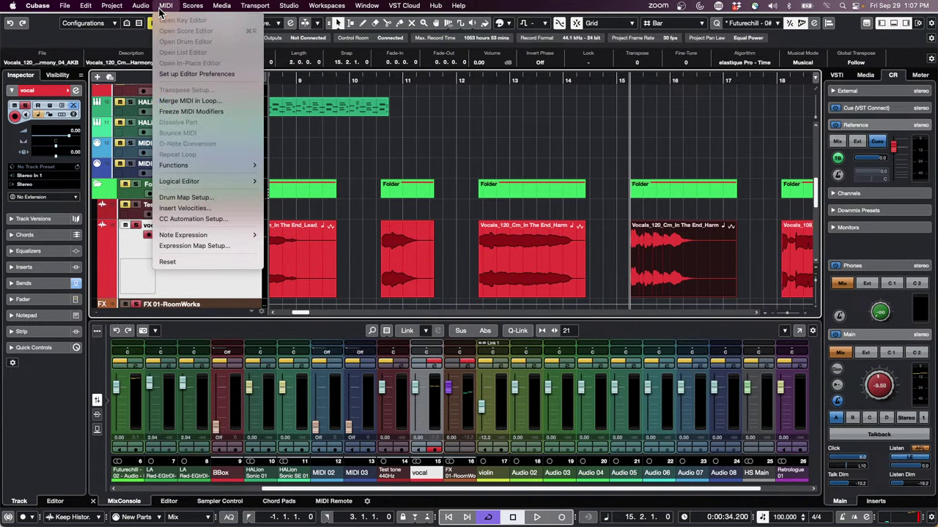
mouse_move(146, 9)
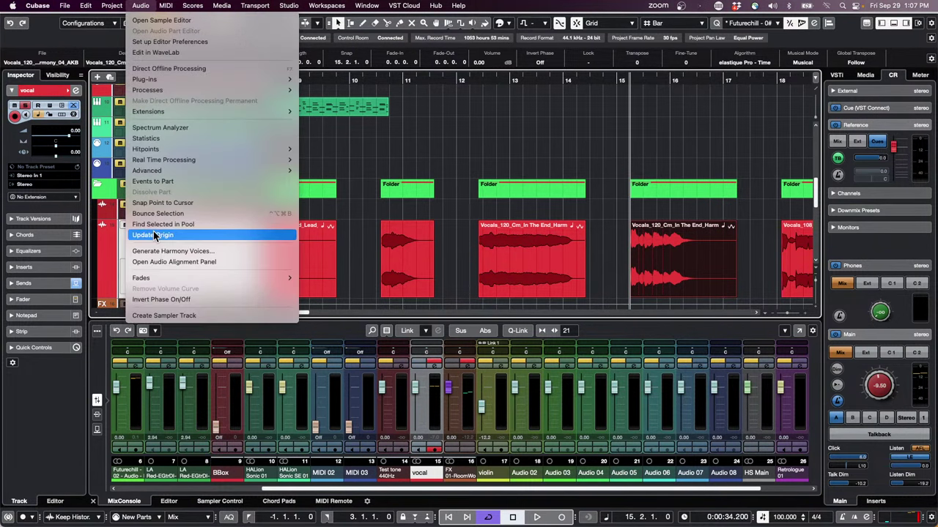
mouse_move(213, 90)
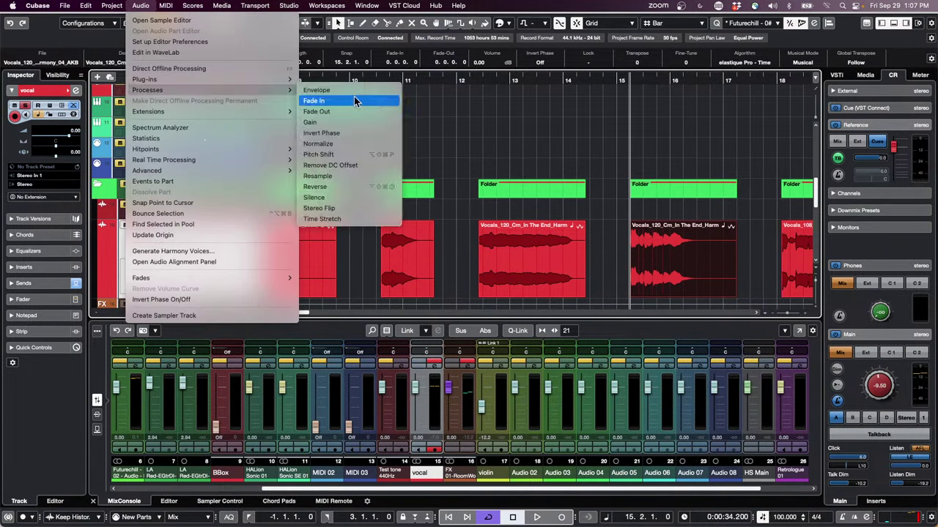
click(377, 103)
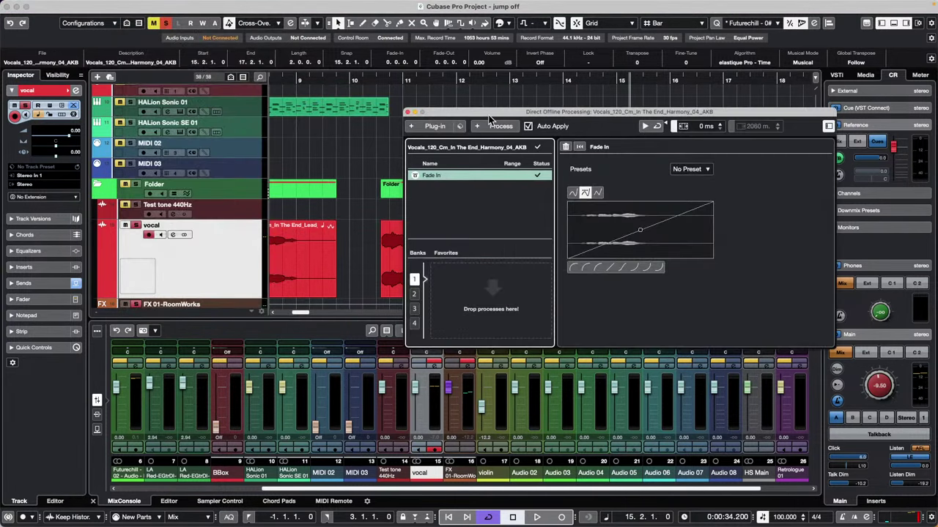
Move the Direct Offline Processing window clear of the vocal events and cut the Fade In process from its list
drag(491, 114, 589, 199)
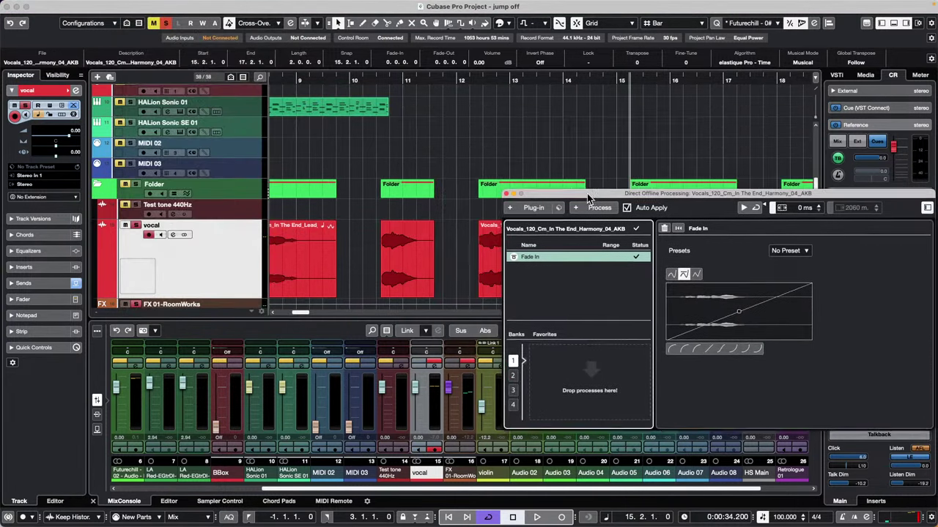
click(527, 185)
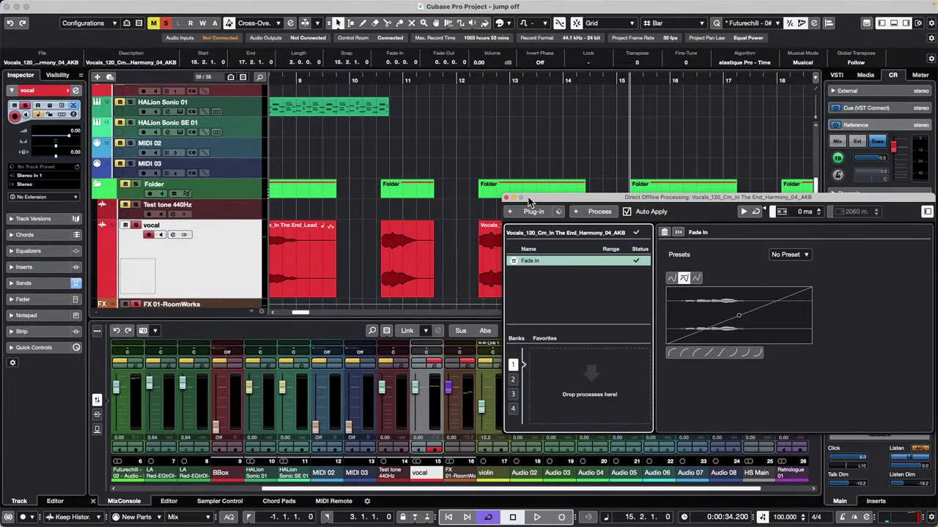
drag(527, 197, 515, 345)
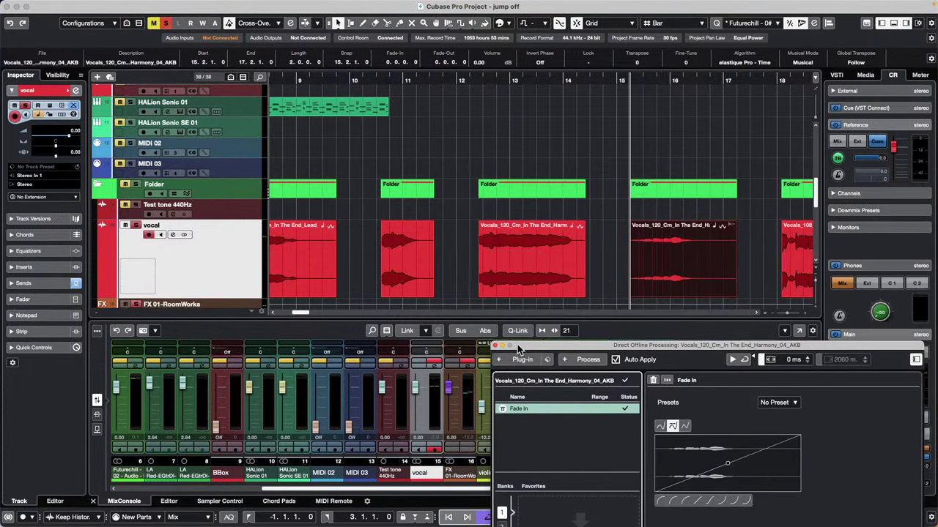
right_click(551, 408)
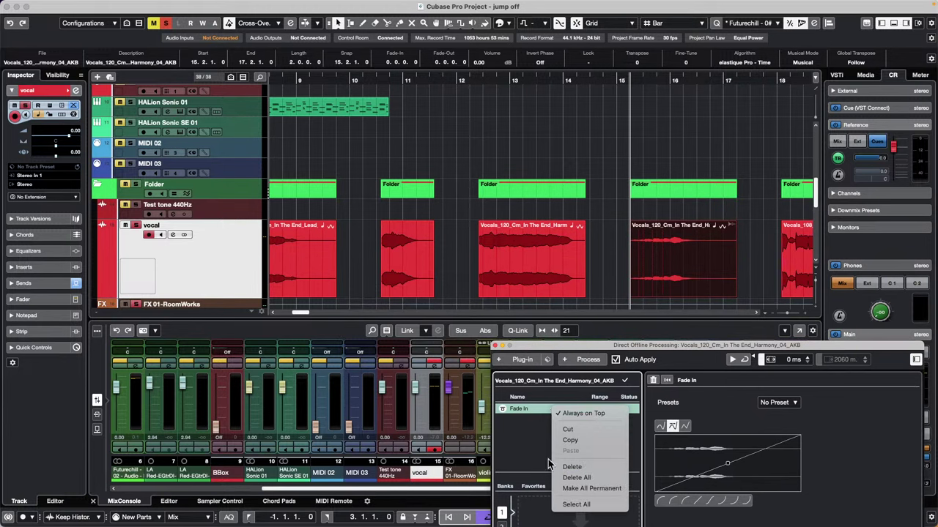
click(586, 430)
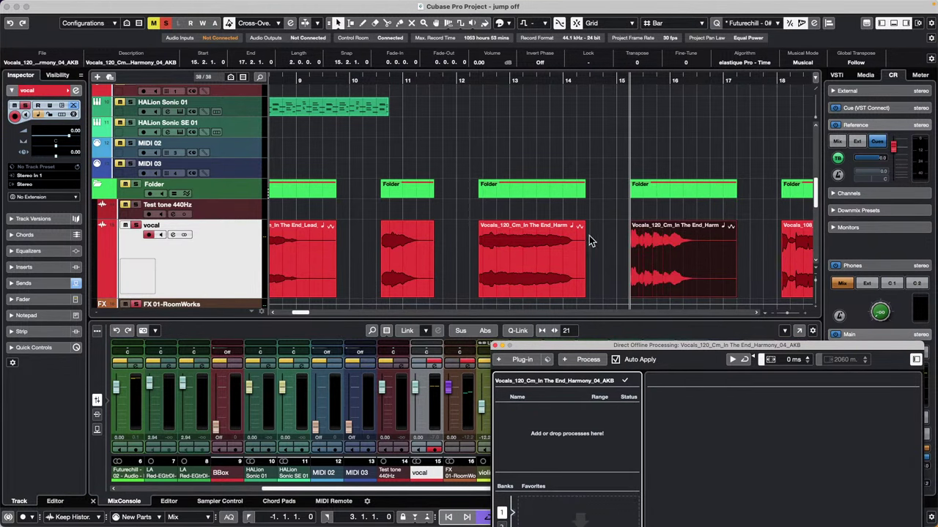
Try to extend the fade-in and fade-out of the Harmony_05 event past its start and end
drag(550, 222, 610, 222)
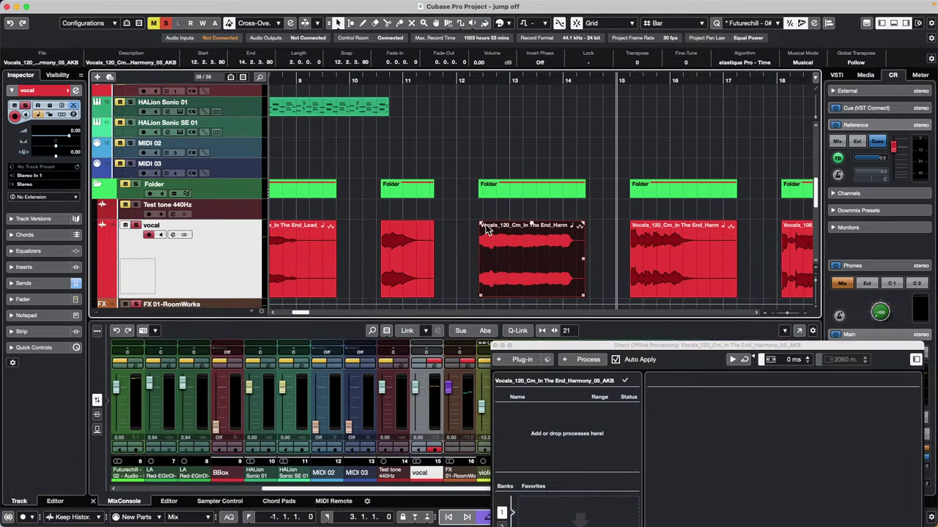
drag(480, 223, 437, 242)
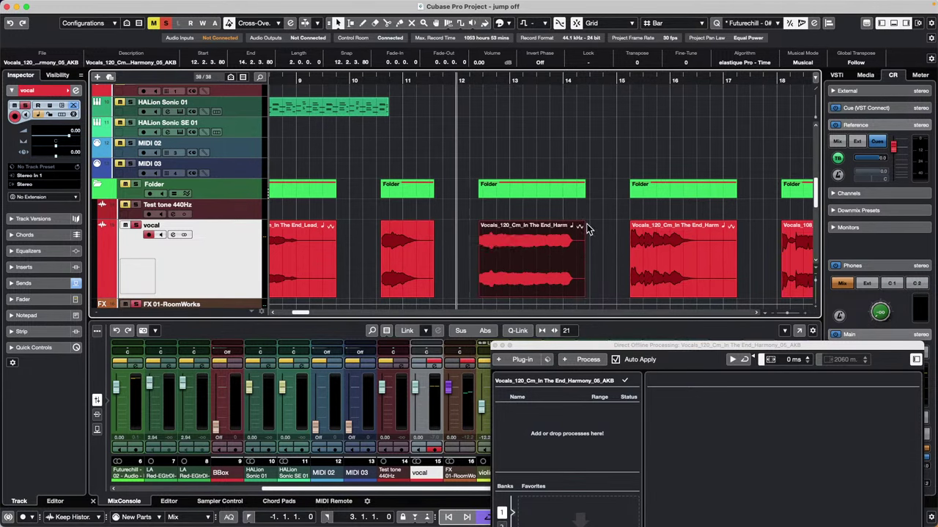
drag(582, 225, 615, 233)
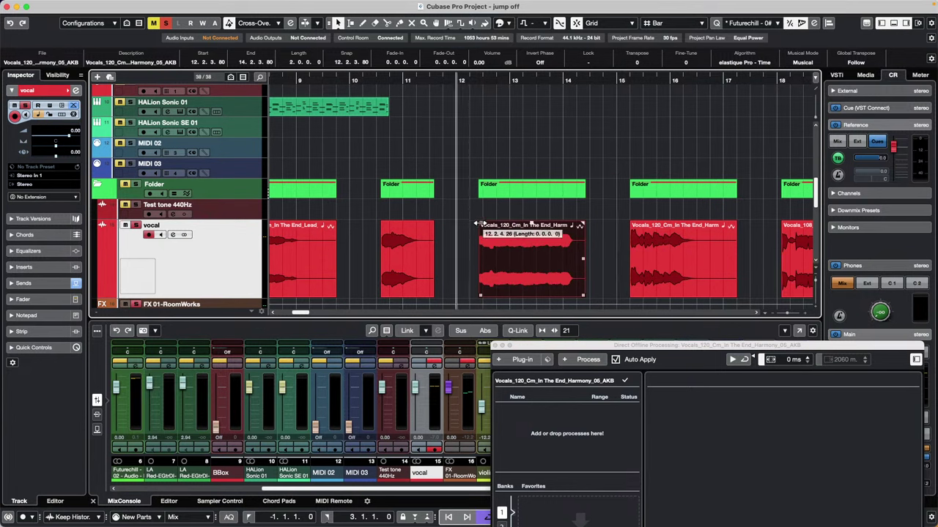
click(456, 249)
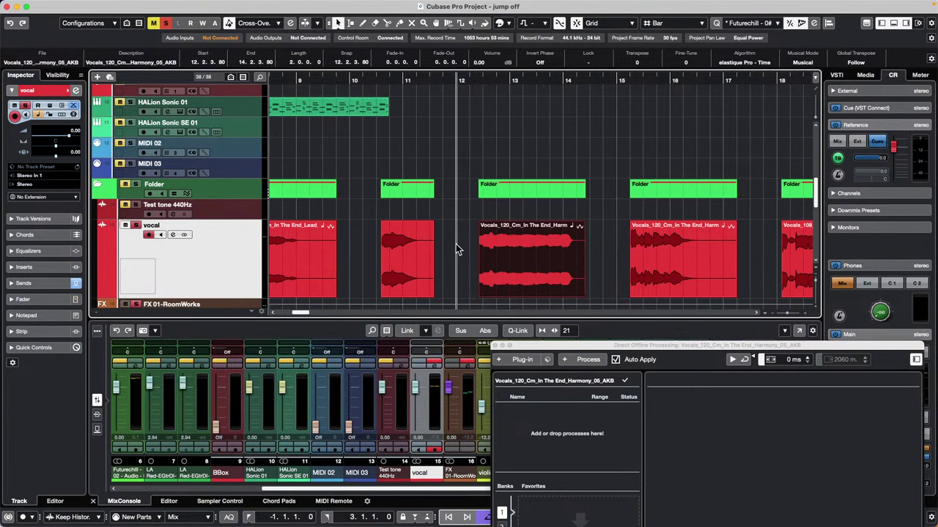
Try to extend the fade-in before the event start, for the Harmony_05 and Harmony_04 events together and for Harmony_05 alone
drag(475, 248, 645, 260)
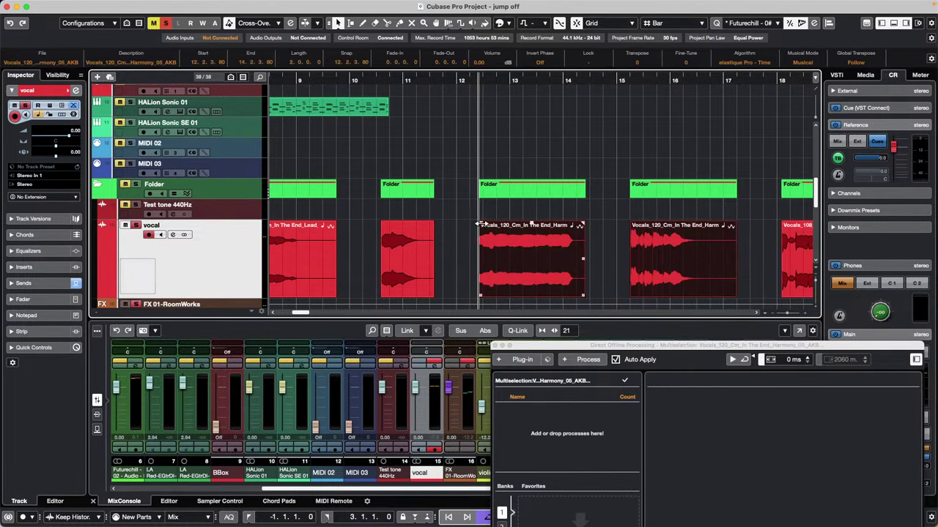
drag(479, 224, 436, 203)
click(469, 253)
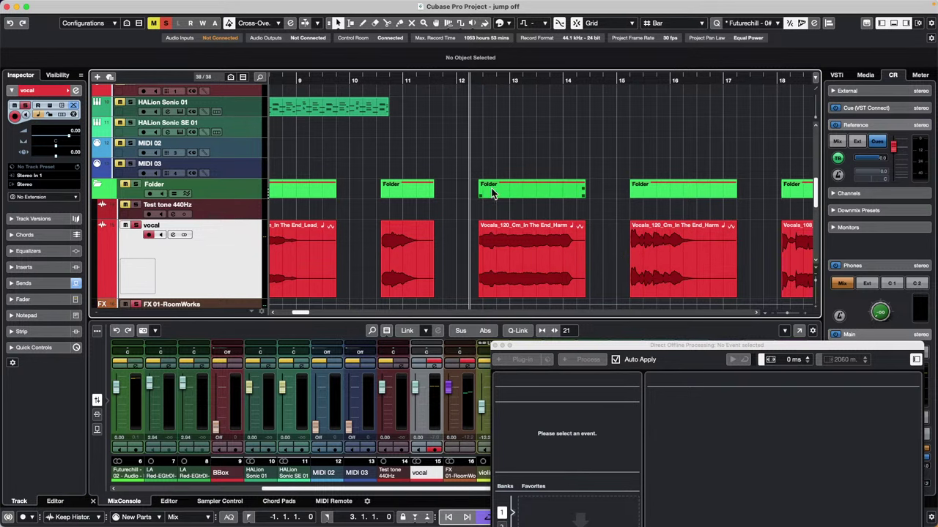
click(479, 222)
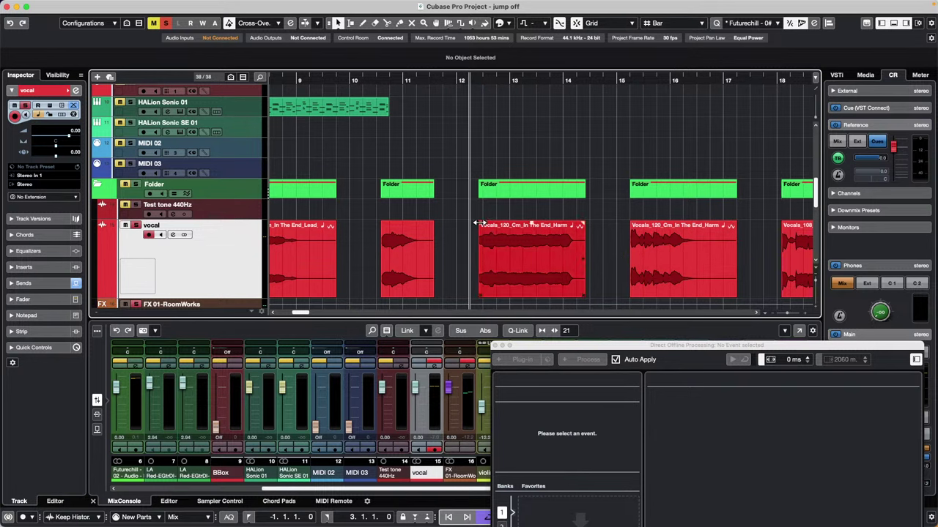
mouse_move(479, 222)
mouse_down()
mouse_move(528, 221)
mouse_move(473, 220)
mouse_up()
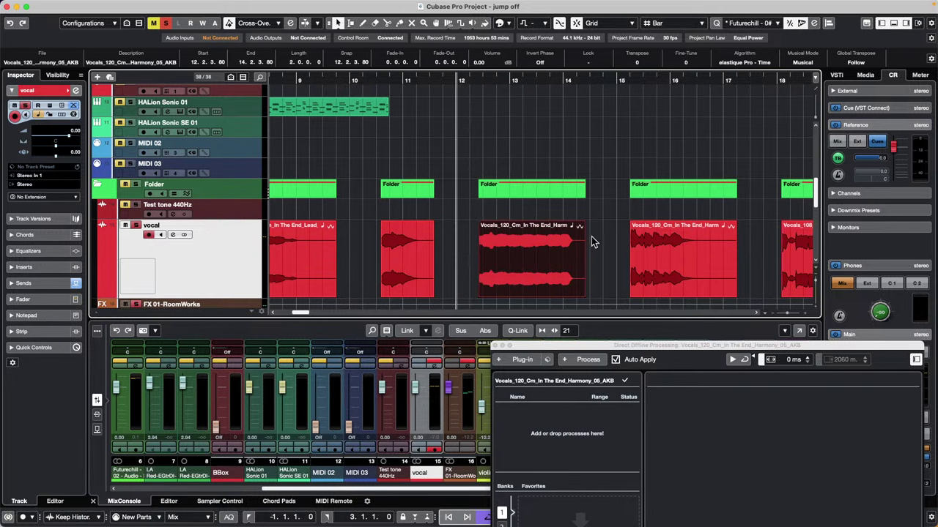
Bring the Direct Offline Processing window fully into view and close it
click(499, 347)
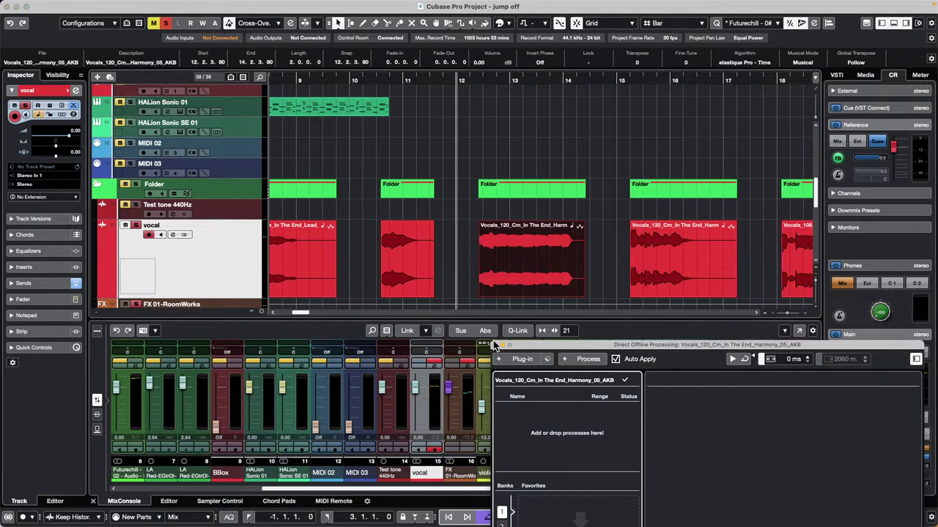
click(578, 339)
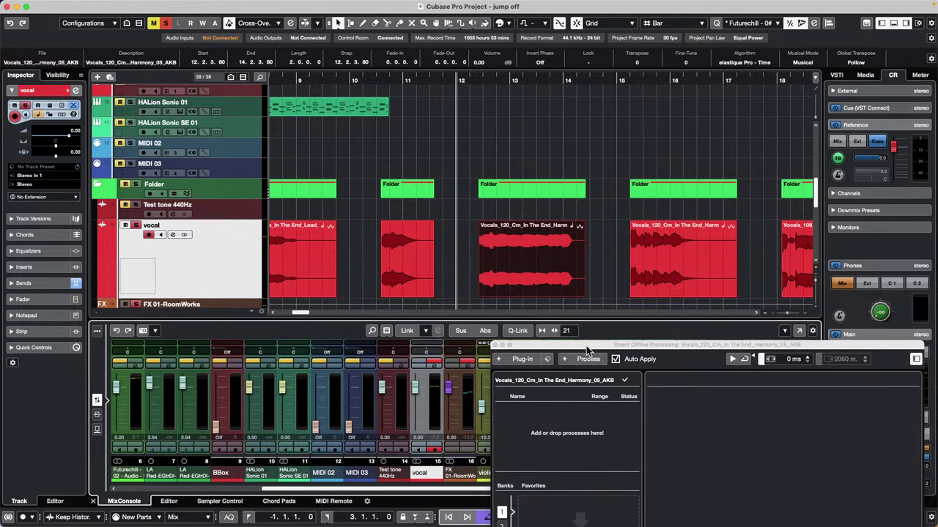
drag(586, 344, 337, 150)
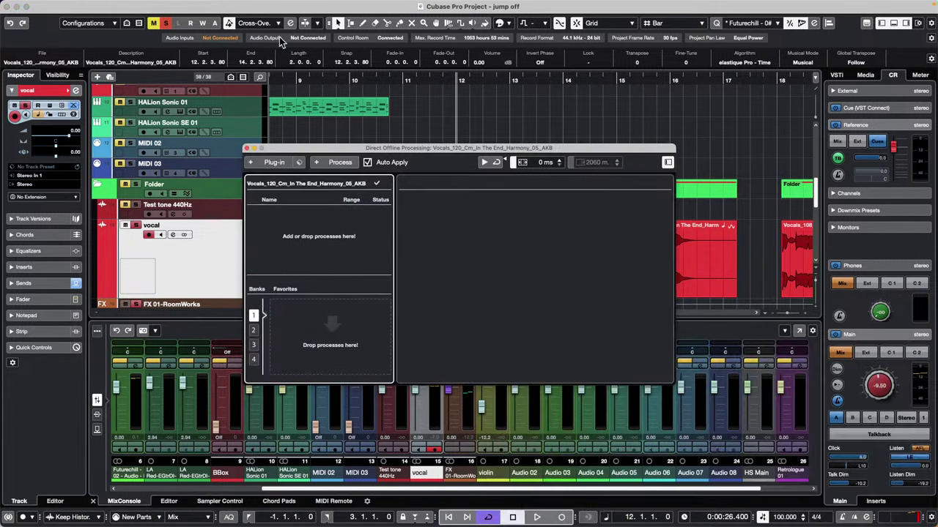
click(247, 148)
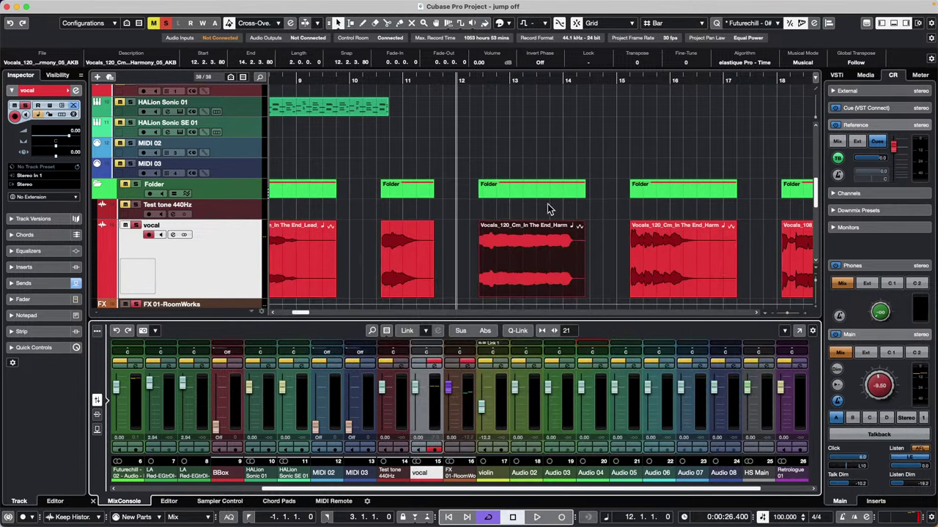
Select the Harmony_05 and Harmony_04 events together on the vocal track
click(599, 251)
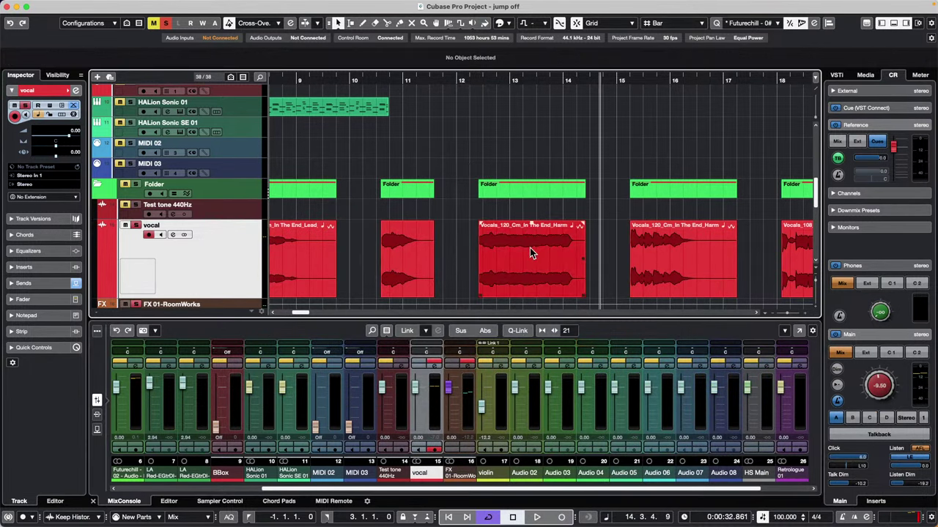
drag(463, 255, 681, 266)
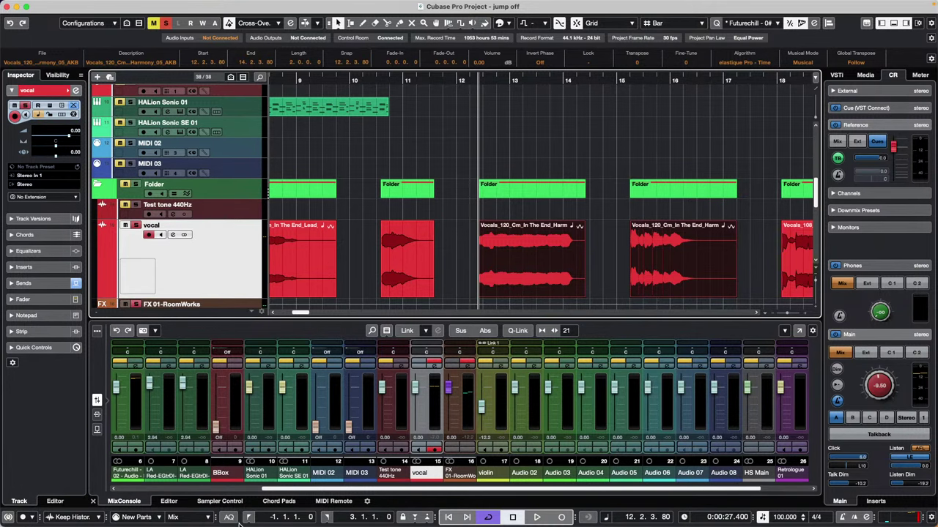
Launch Nuendo 12 in safe mode and continue with the current program preferences
mouse_move(271, 526)
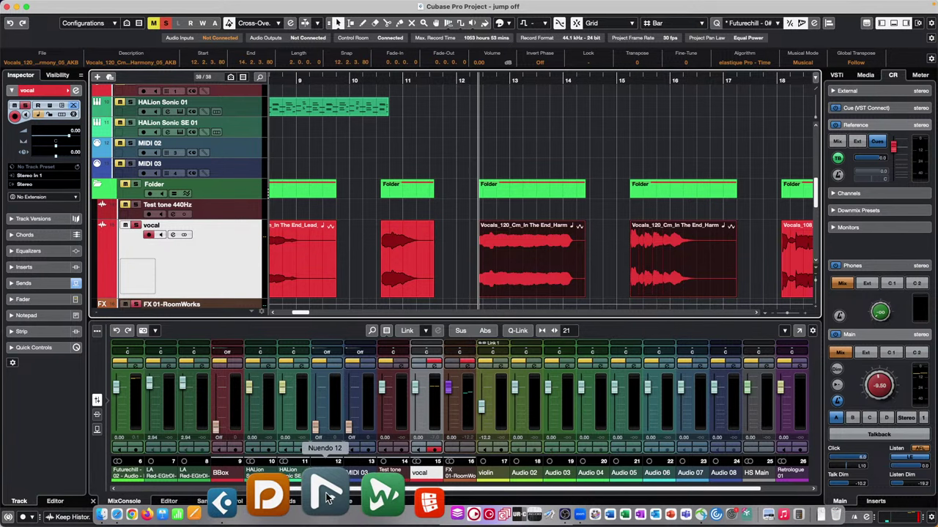
click(327, 496)
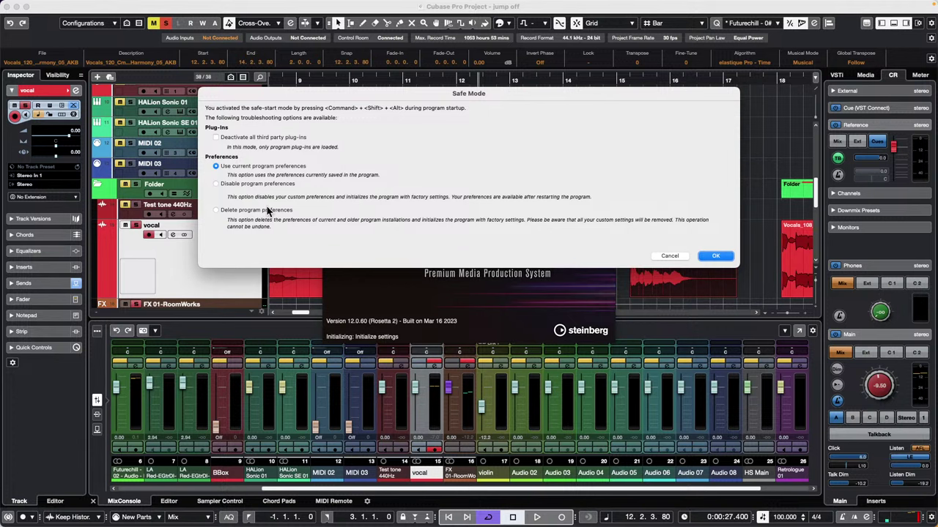
click(717, 256)
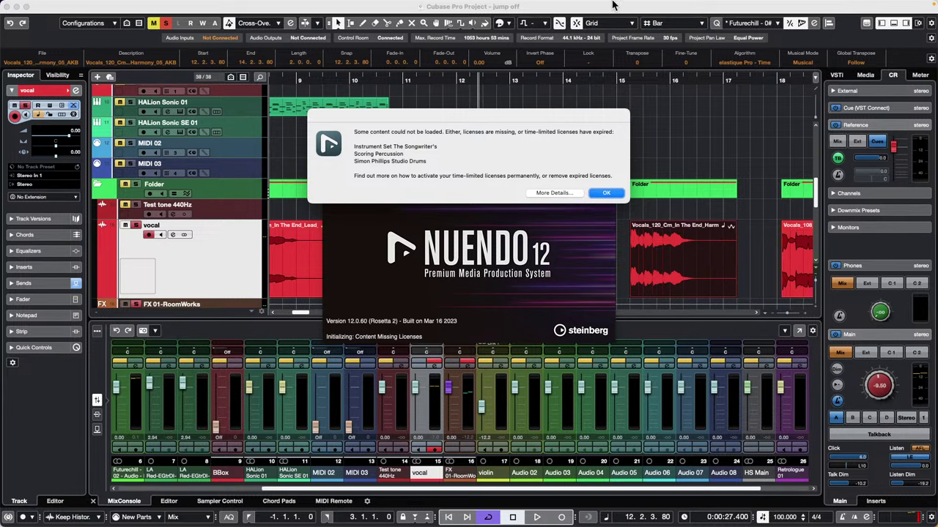
Acknowledge the missing-content notice and continue the Nuendo startup with the Steinberg UR24C audio driver
click(610, 193)
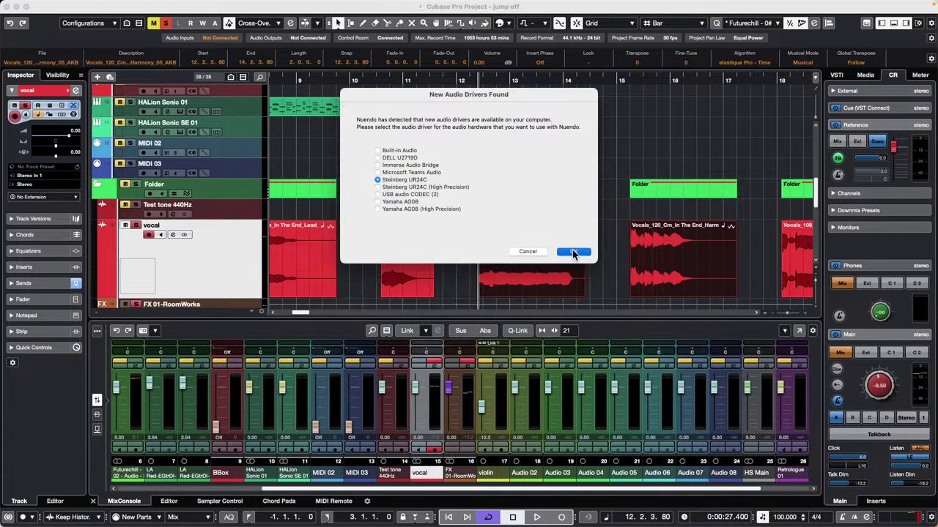
click(574, 252)
click(582, 252)
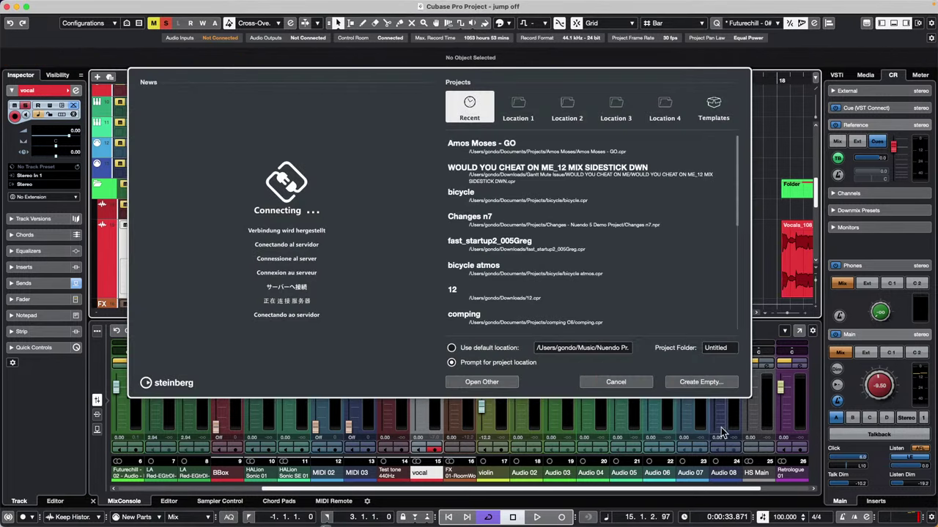
Cancel the project Hub and leave Nuendo to return to the Cubase project
click(641, 381)
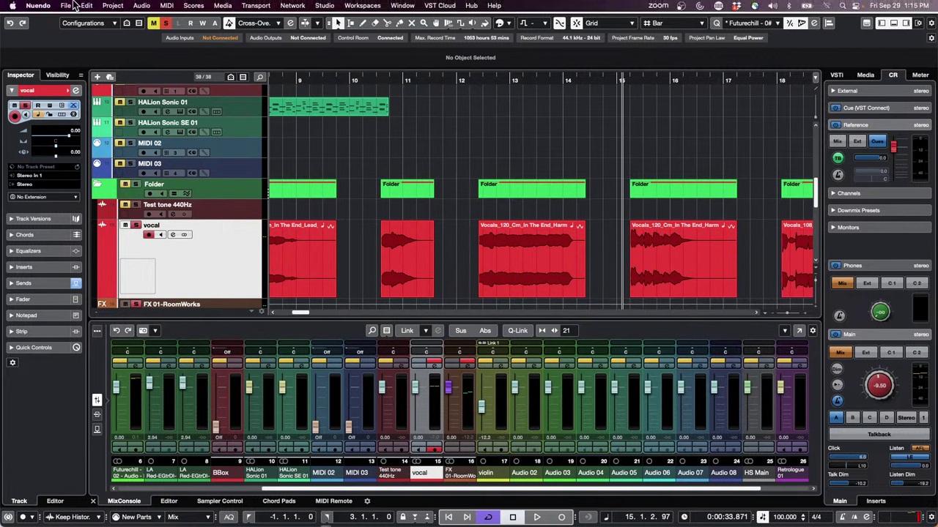
click(38, 5)
click(55, 112)
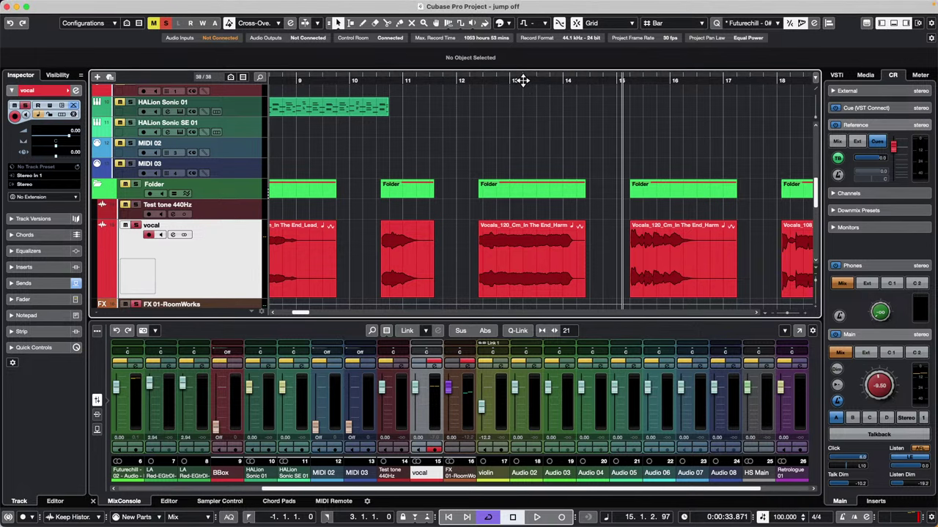
Examine the project start time and duration in Project Setup and close the dialog
drag(523, 80, 54, 4)
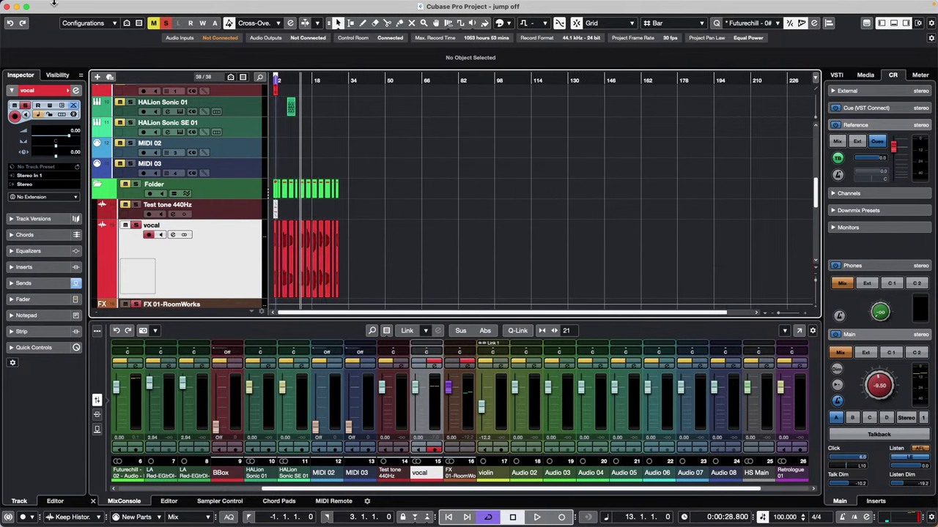
drag(314, 79, 384, 157)
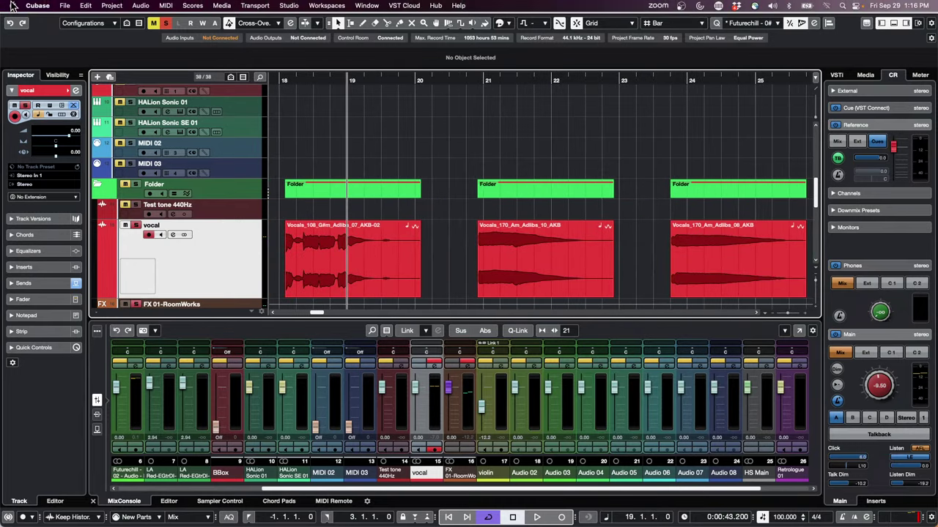
click(39, 6)
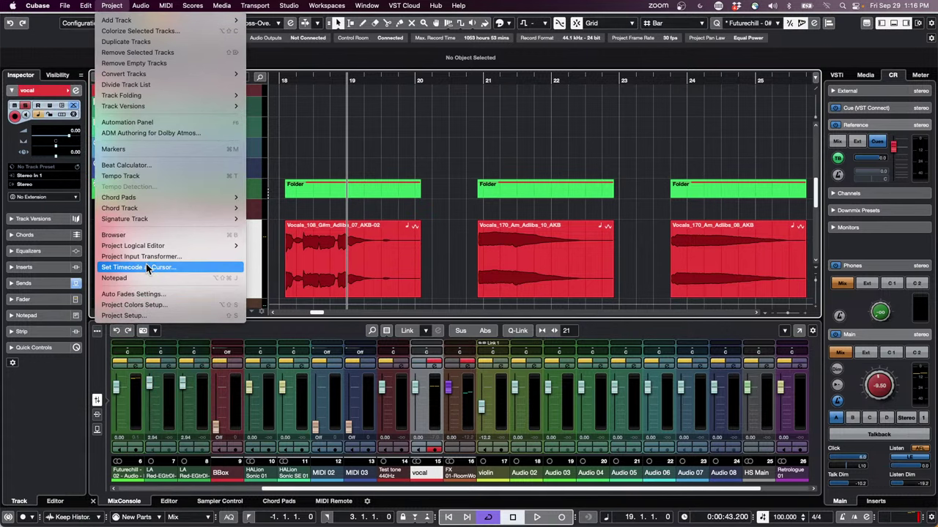
click(150, 316)
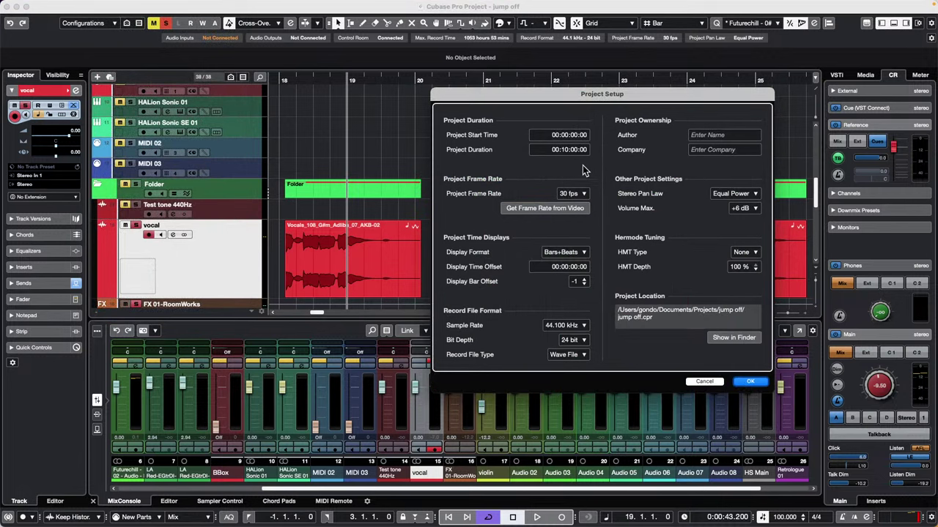
drag(583, 99, 341, 102)
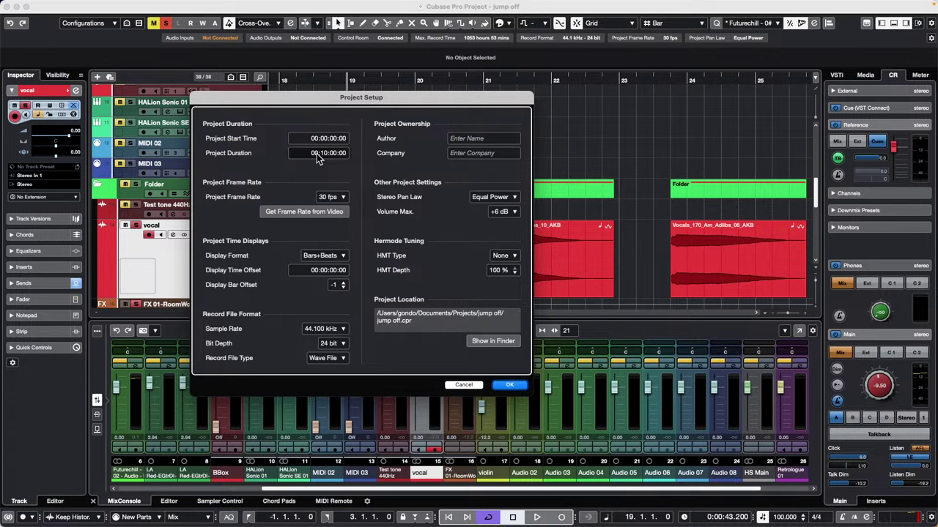
click(517, 385)
mouse_move(519, 78)
mouse_down()
mouse_move(513, 154)
mouse_move(517, 125)
mouse_move(530, 142)
mouse_move(533, 86)
mouse_up()
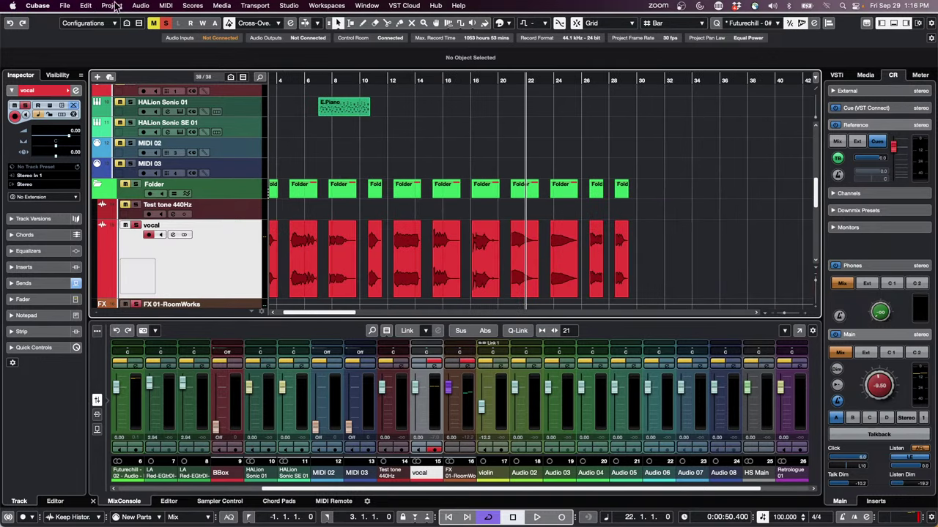
click(63, 6)
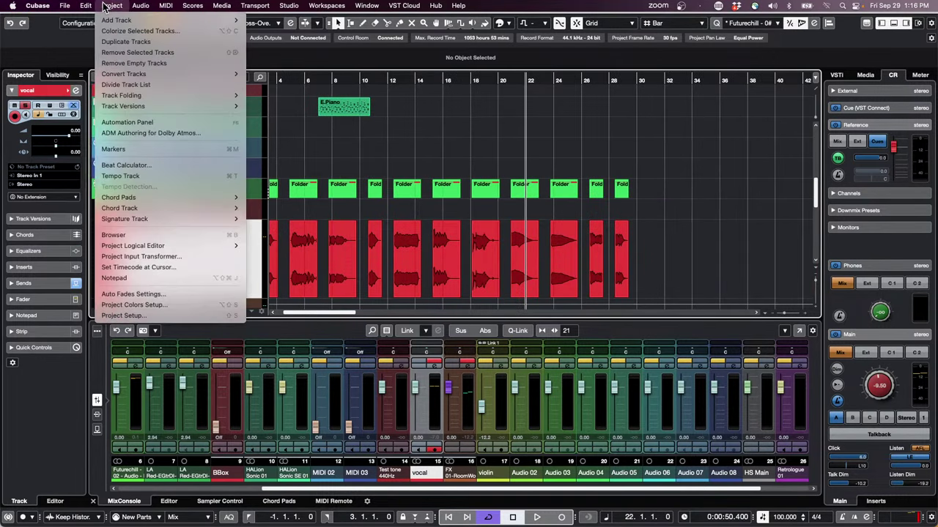
click(500, 176)
drag(450, 82, 479, 109)
drag(331, 82, 427, 139)
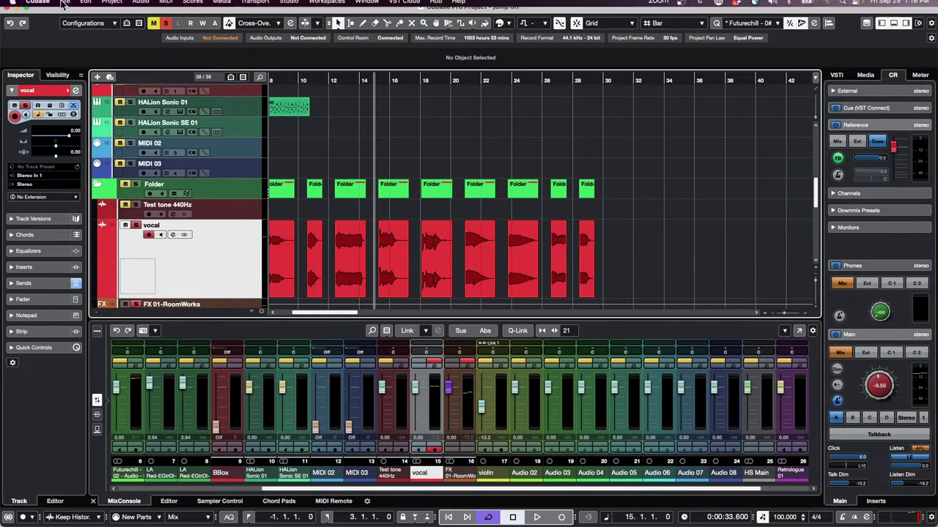
Check the project location in Project Setup and close the dialog without changes
click(65, 5)
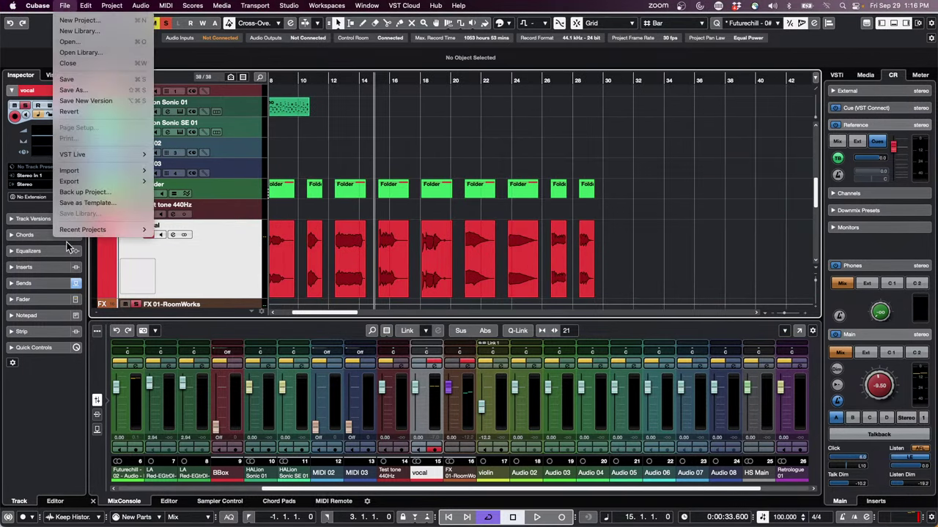
mouse_move(98, 9)
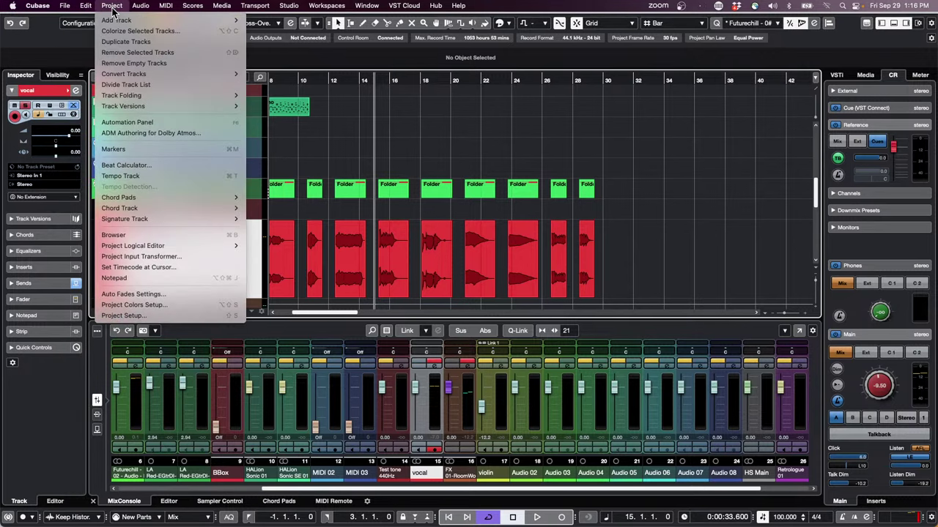
click(122, 316)
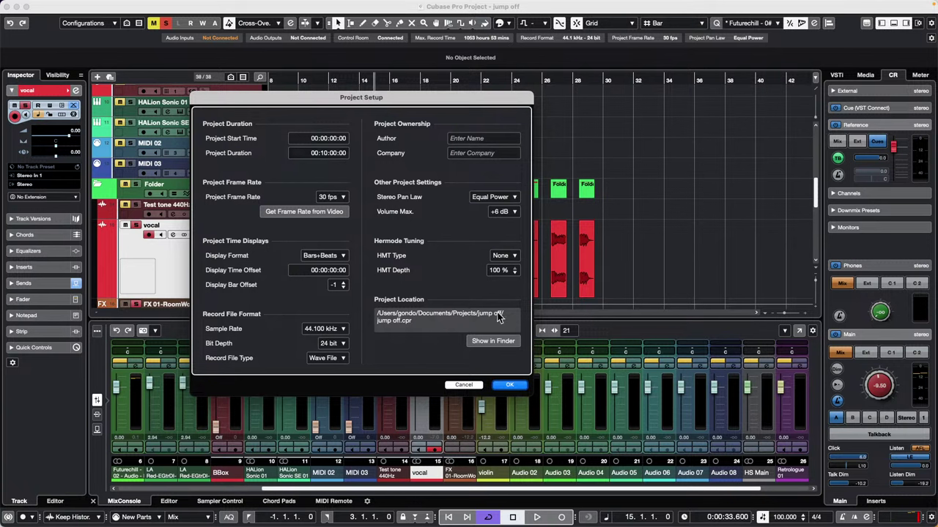
click(463, 386)
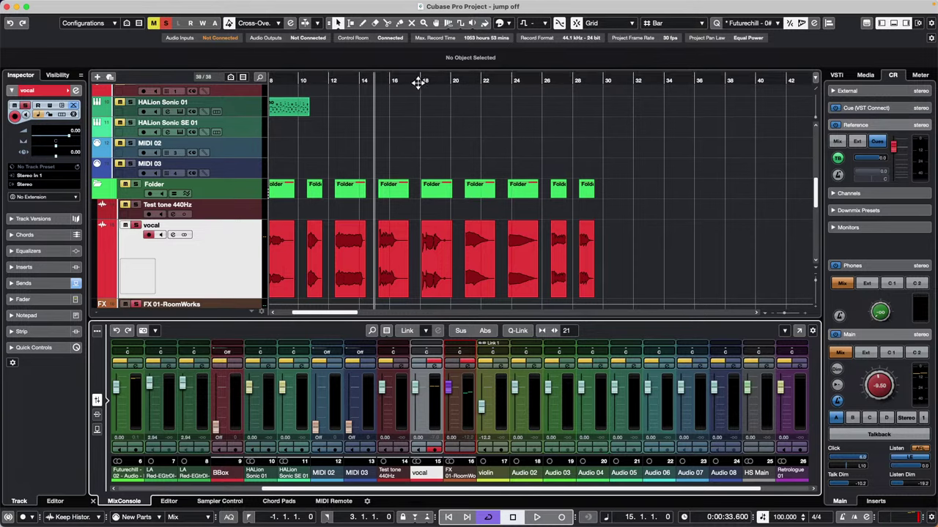
Insert the GEQ-10 equalizer in the vocal track's first insert slot and close the plug-in window
mouse_move(428, 76)
mouse_down()
mouse_move(431, 196)
mouse_move(433, 72)
mouse_up()
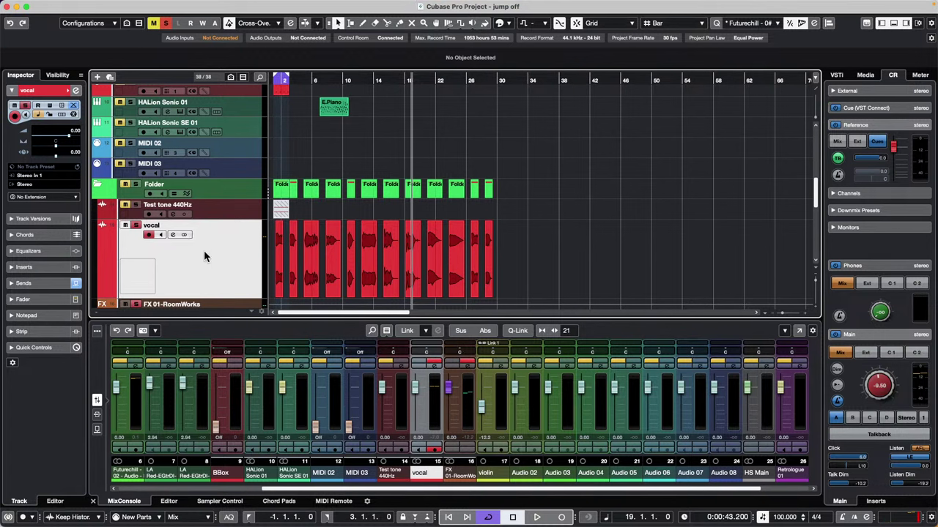
click(53, 283)
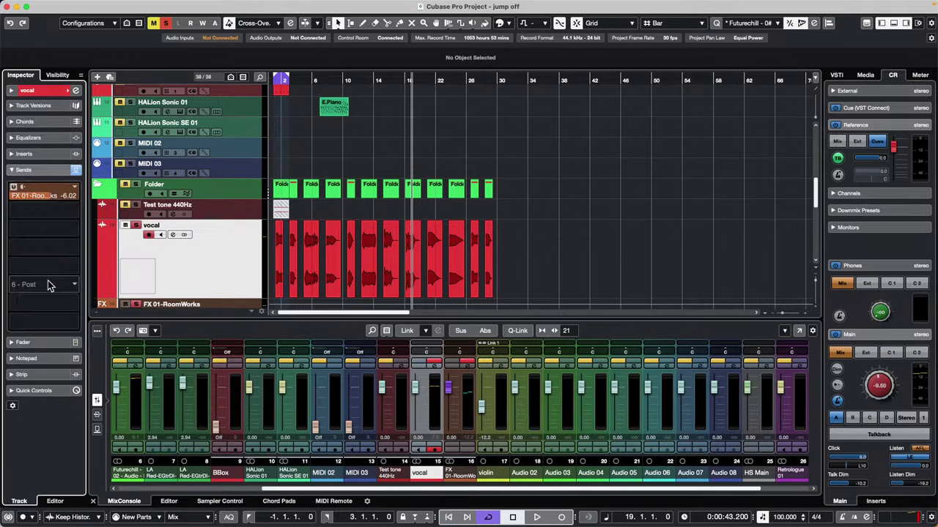
click(49, 107)
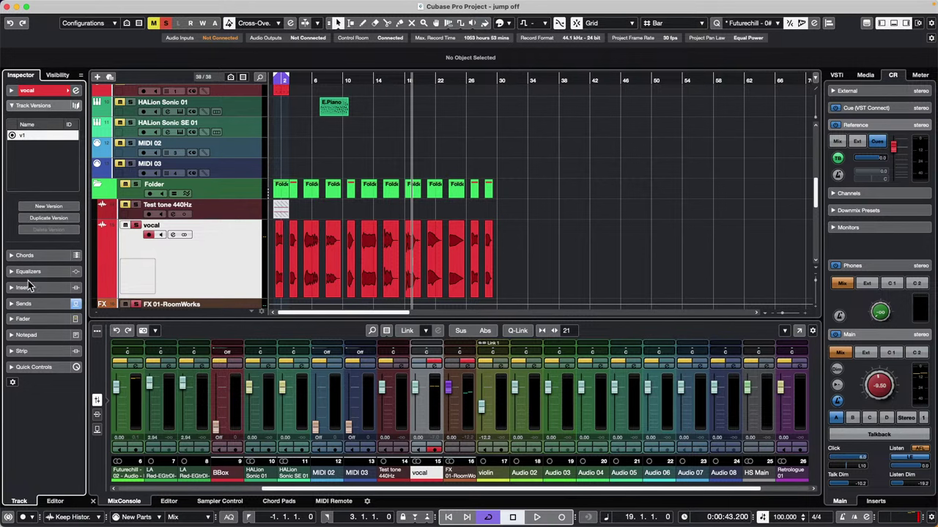
click(51, 290)
click(54, 170)
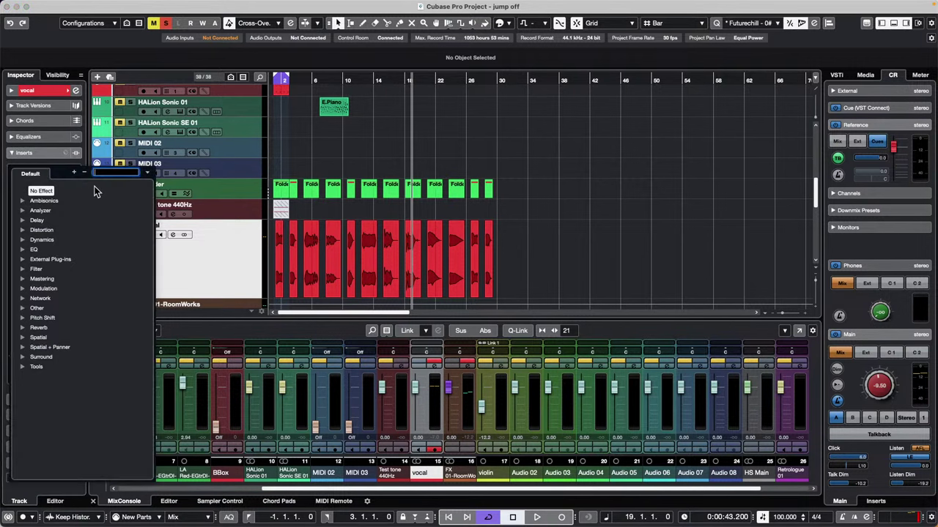
click(21, 250)
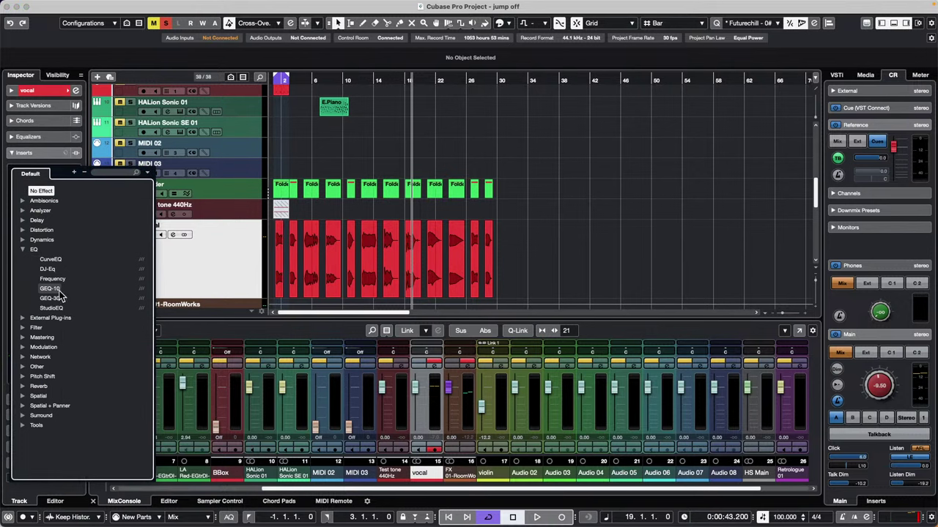
click(49, 289)
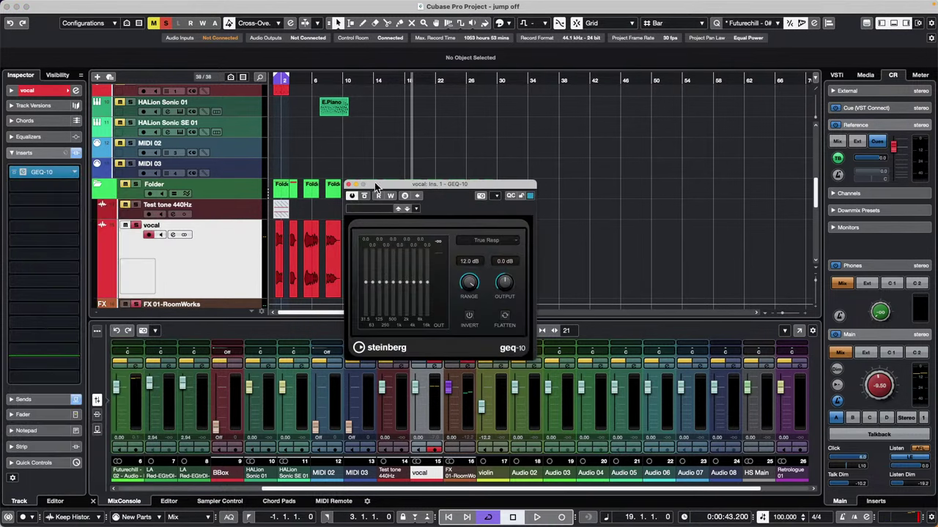
click(349, 184)
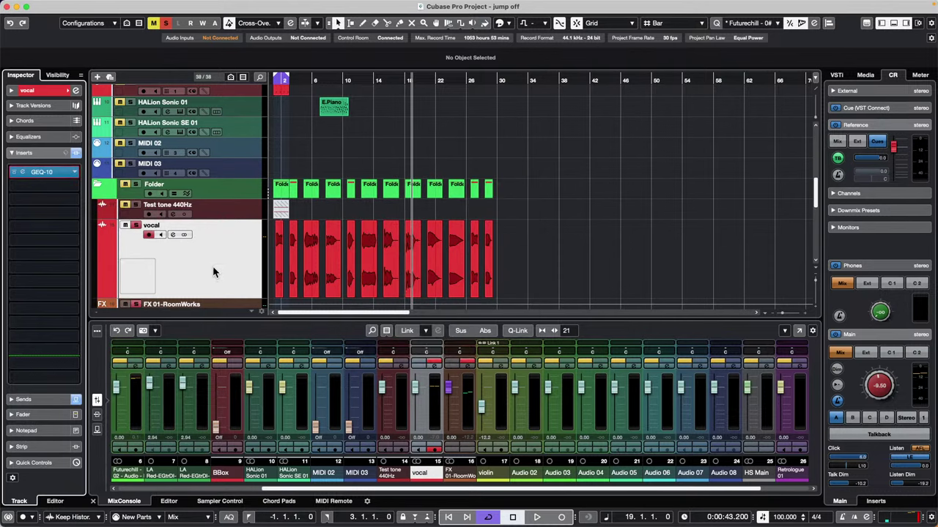
Add one stereo audio track below the vocal track
right_click(213, 269)
mouse_move(295, 270)
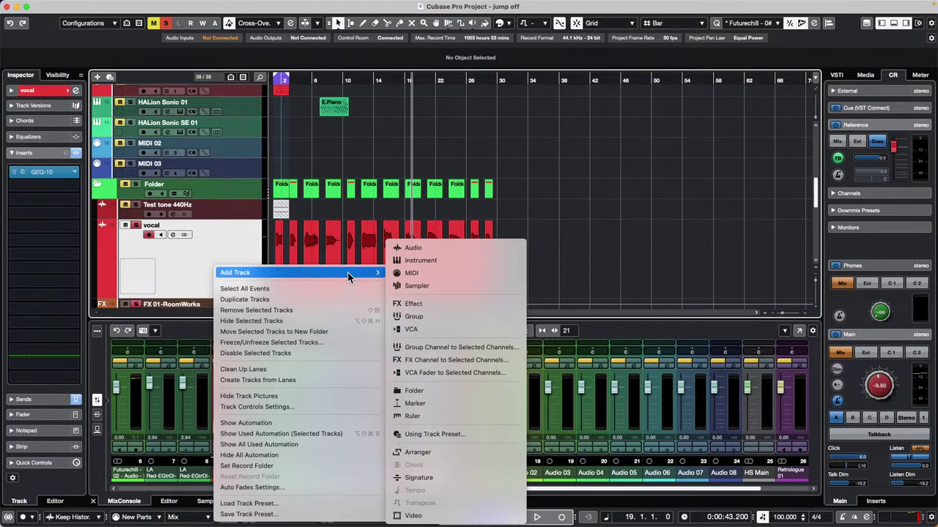
click(453, 249)
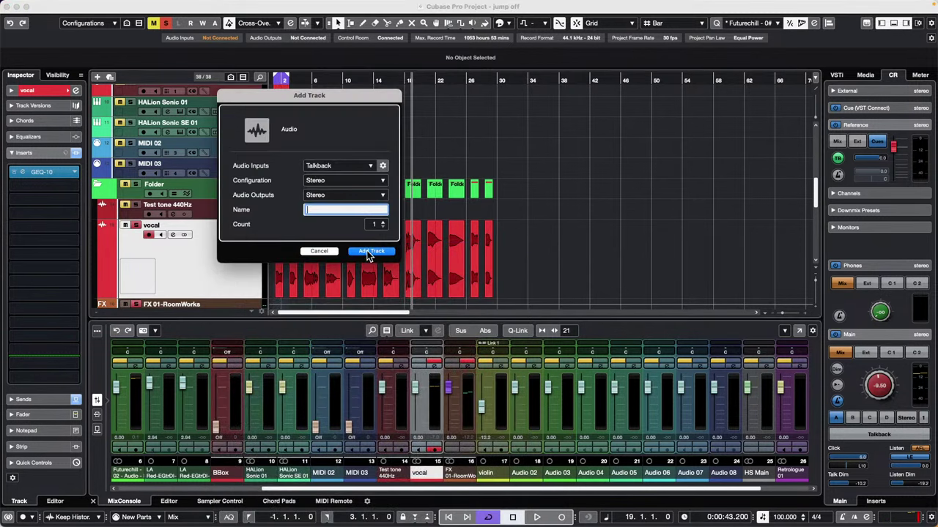
click(372, 251)
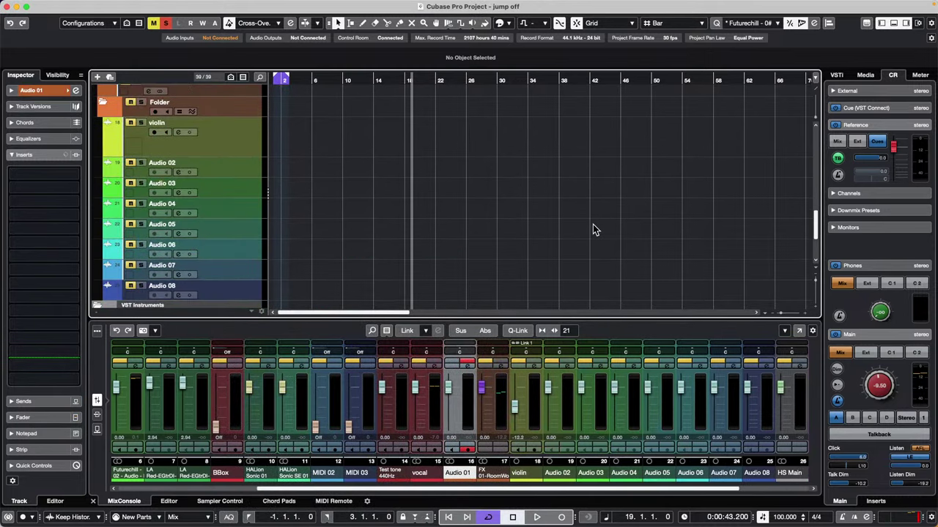
Copy the vocal channel's settings in the MixConsole
scroll(593, 229, up, 3)
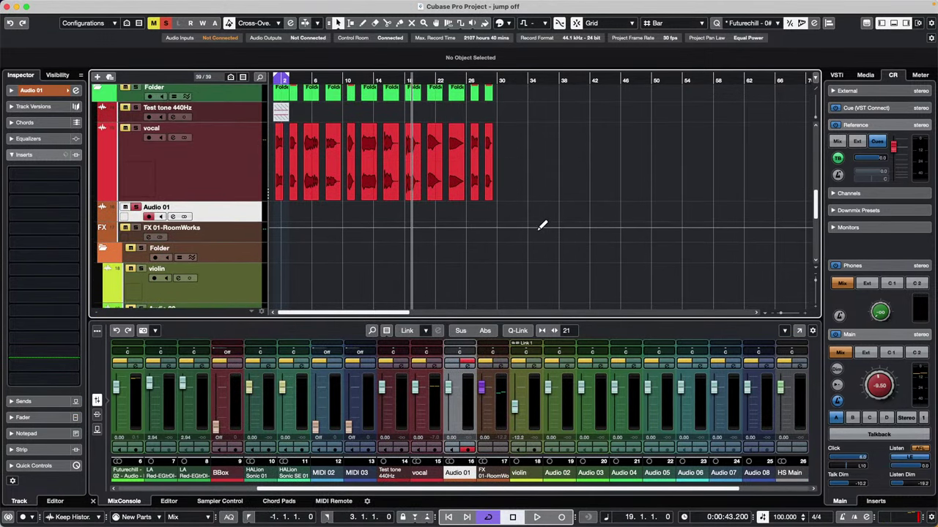
click(188, 185)
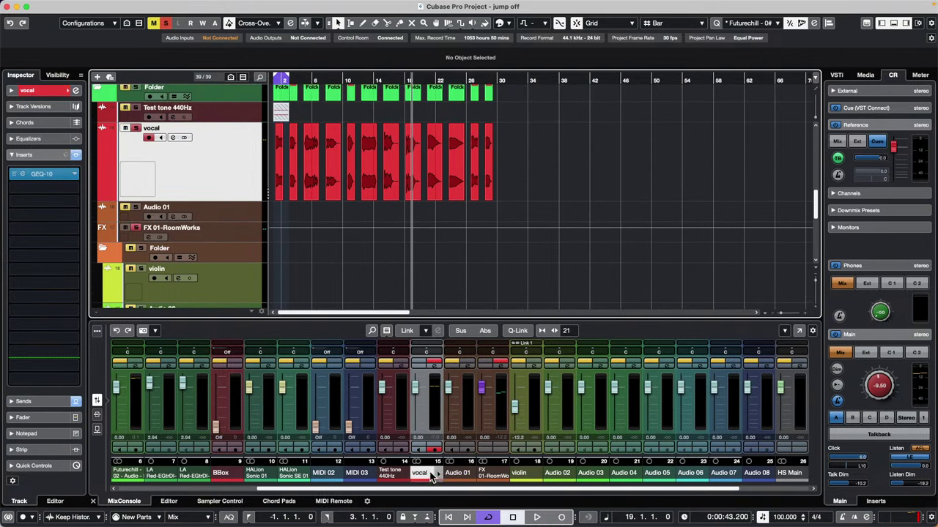
right_click(423, 357)
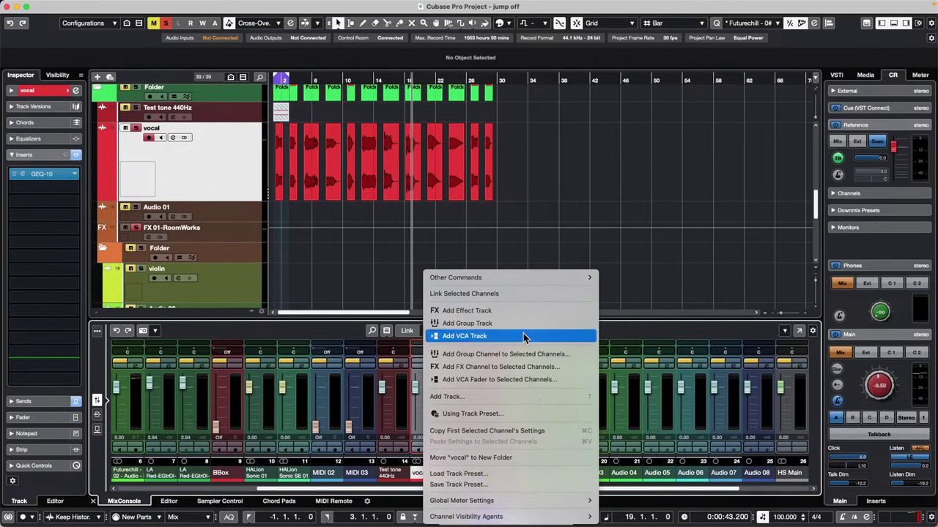
click(511, 432)
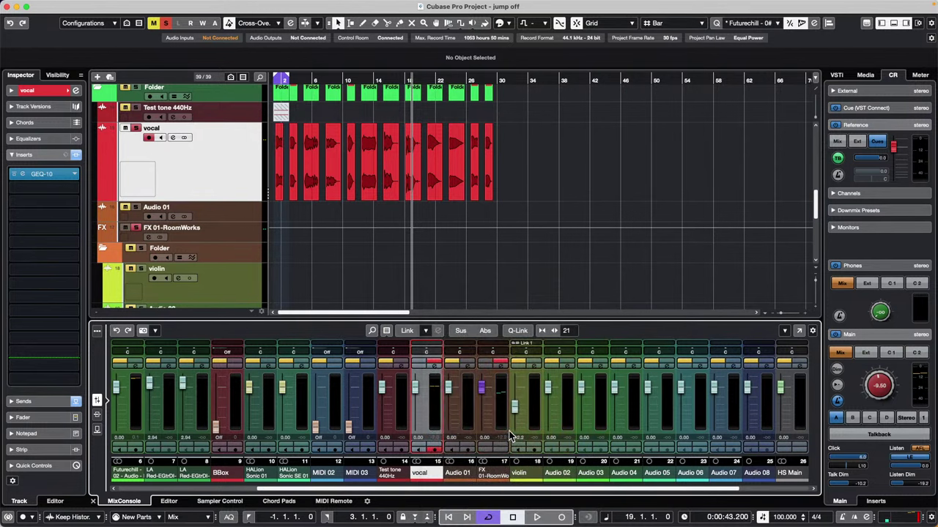
Paste the copied channel settings onto the Audio 01 channel and inspect its inserts and sends in the channel settings
click(468, 402)
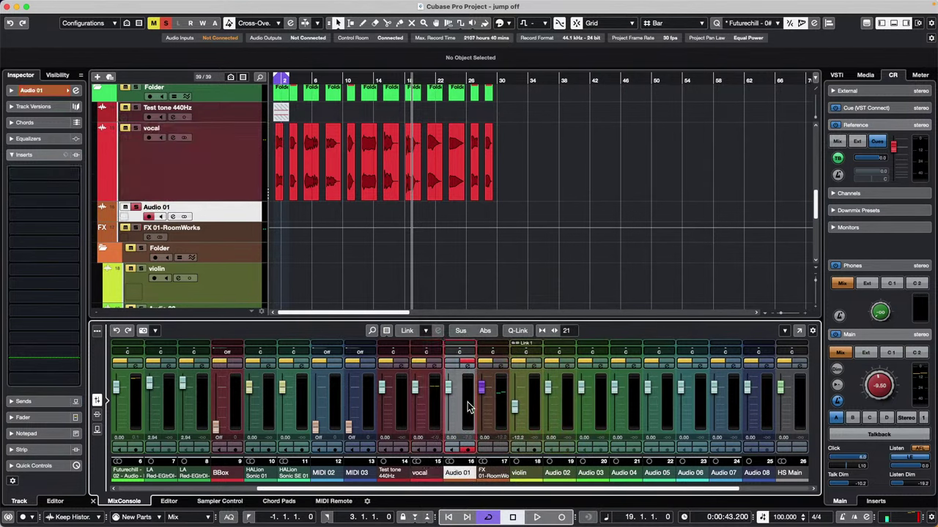
right_click(467, 402)
scroll(469, 408, down, 5)
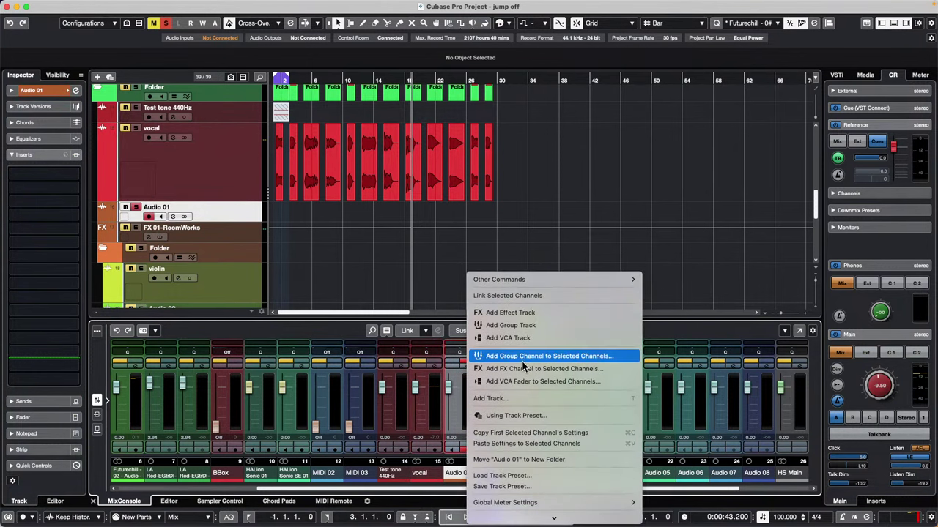
click(535, 443)
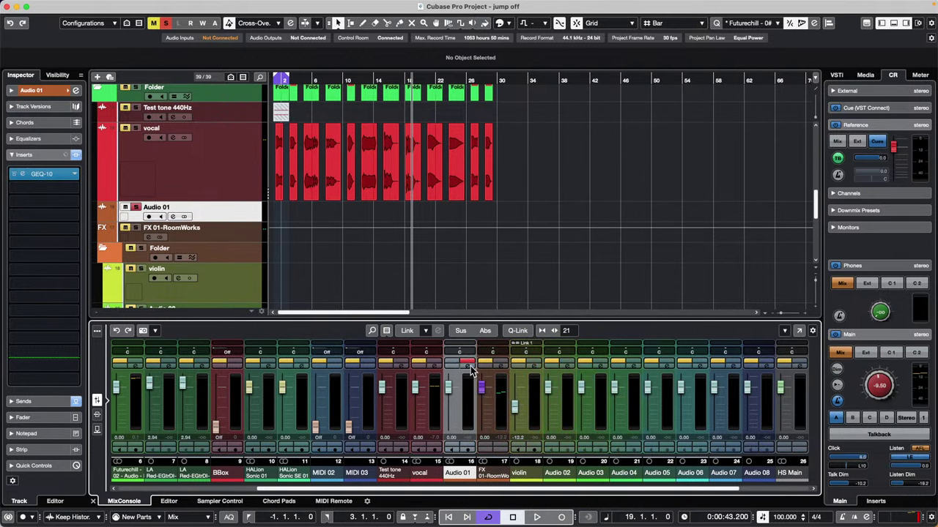
click(469, 366)
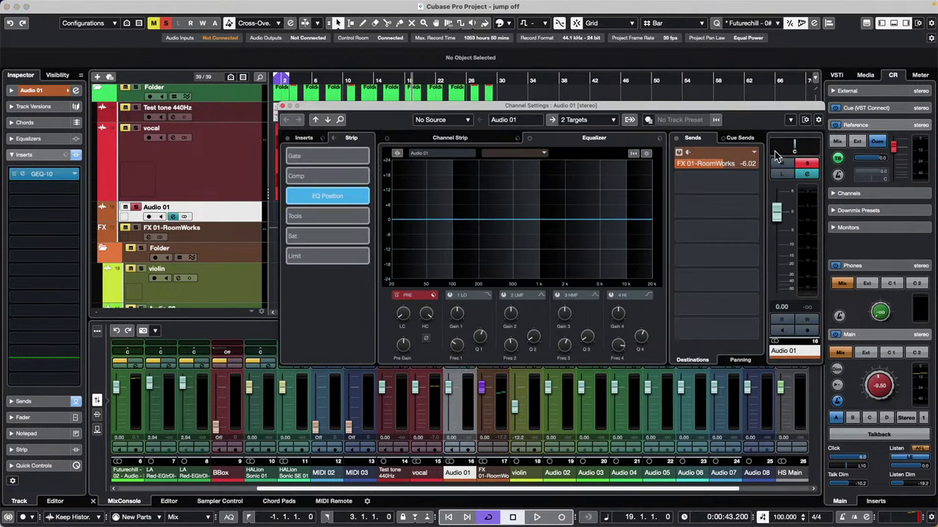
click(305, 138)
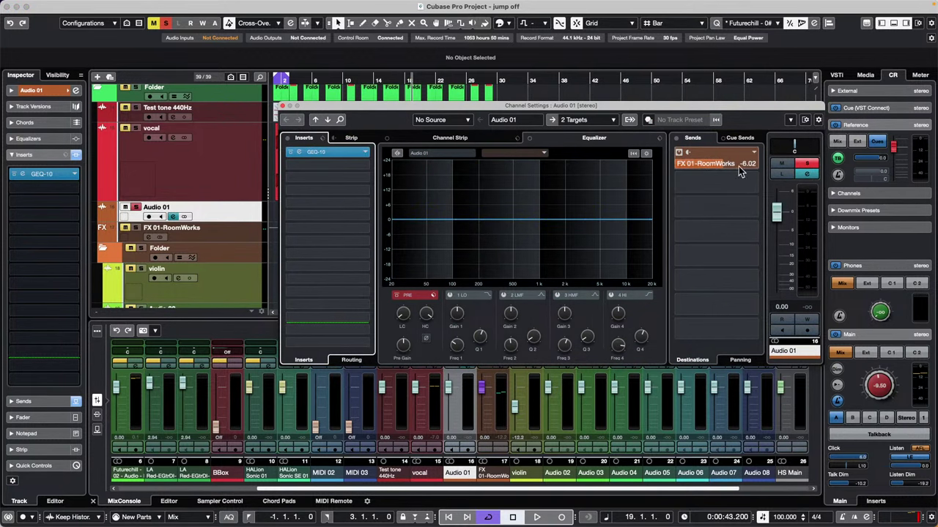
Close the Audio 01 channel settings and paste the copied settings onto the selected Audio 01 channel again
click(283, 106)
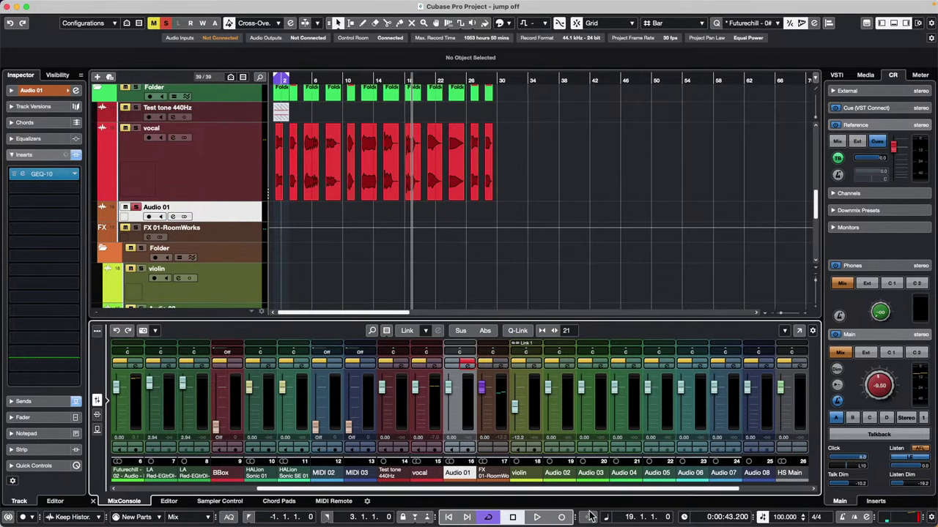
right_click(419, 472)
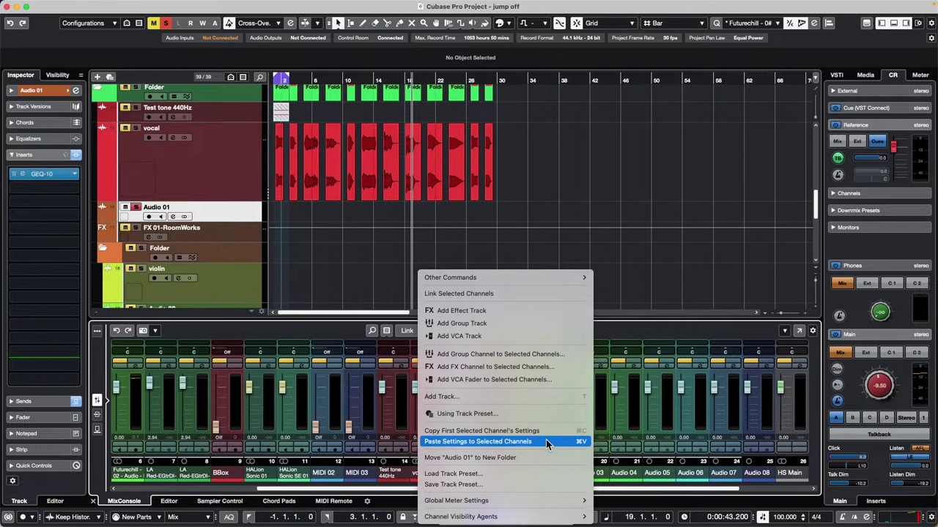
click(546, 441)
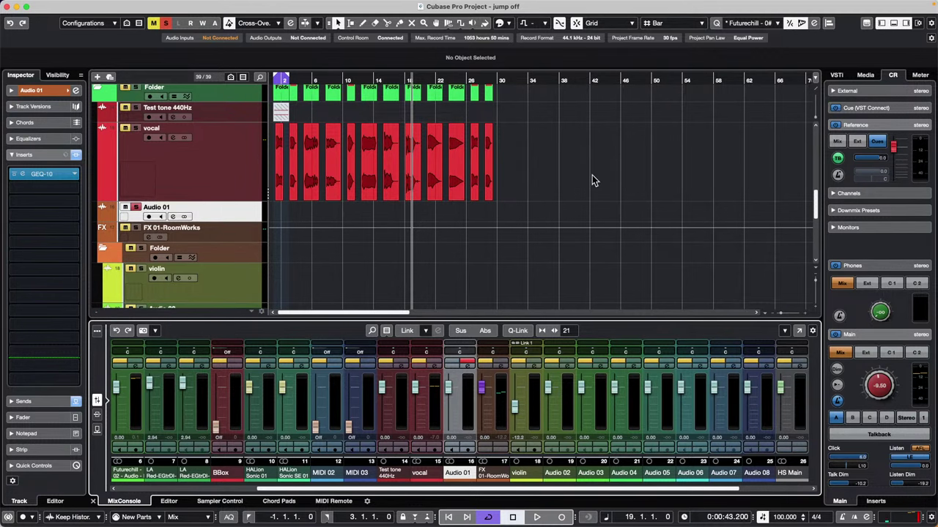
scroll(432, 230, up, 1)
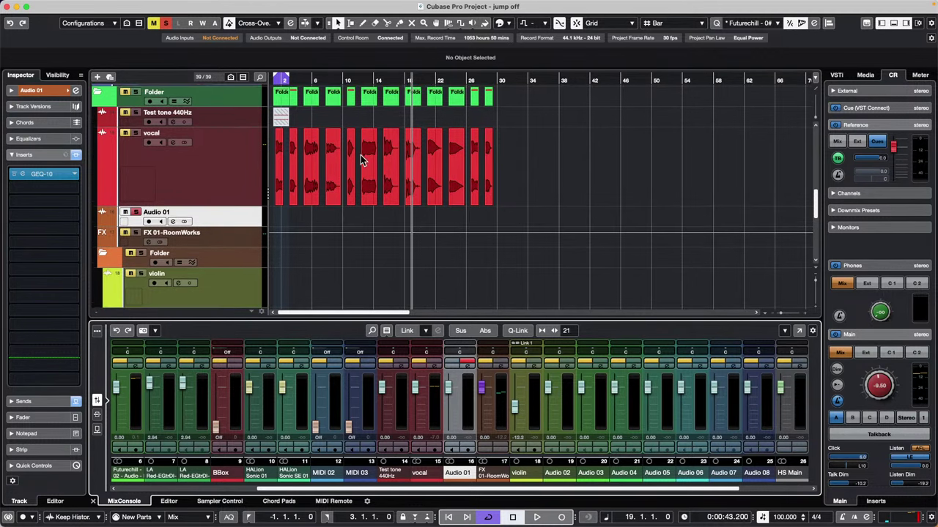
Open the Bloom content set from Loops & Samples in the media browser
click(865, 74)
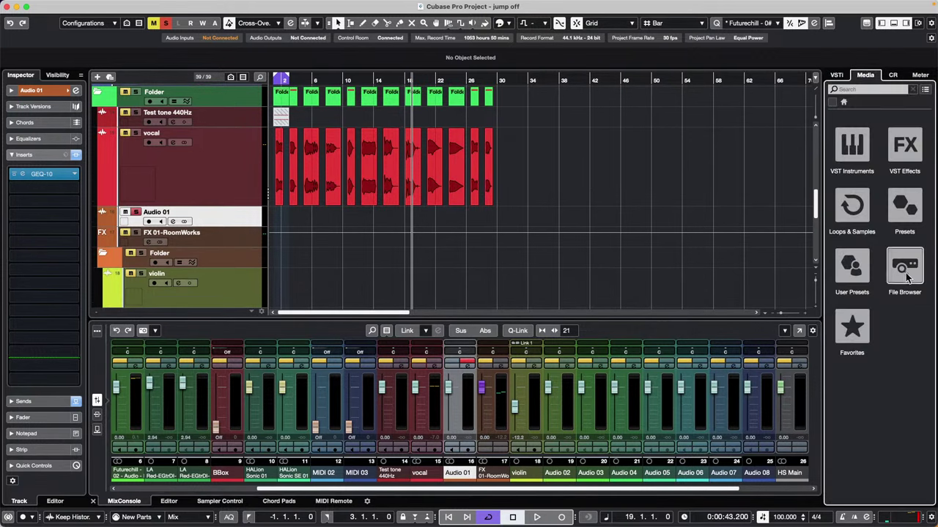
click(860, 218)
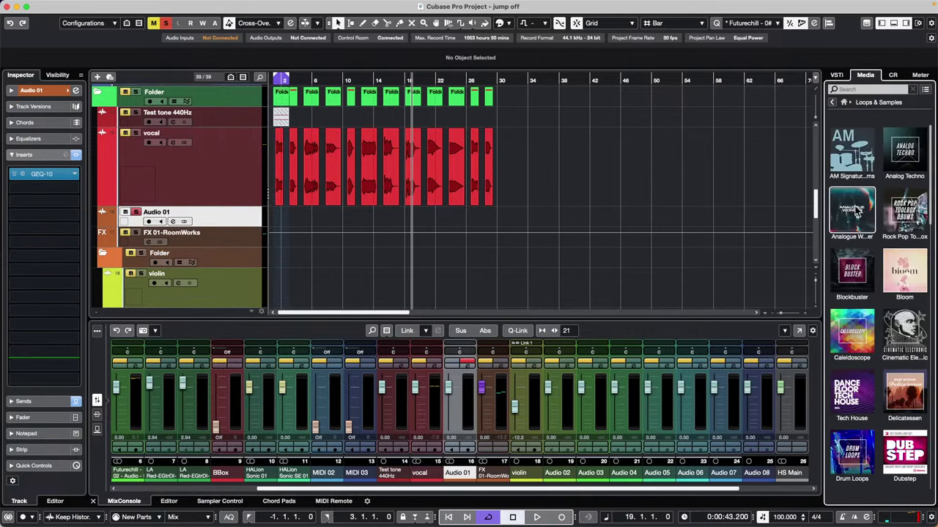
click(916, 288)
Audition several of the Bloom vocal samples, ending on a Vocals_120_Cm_In The End_Lead file
click(872, 323)
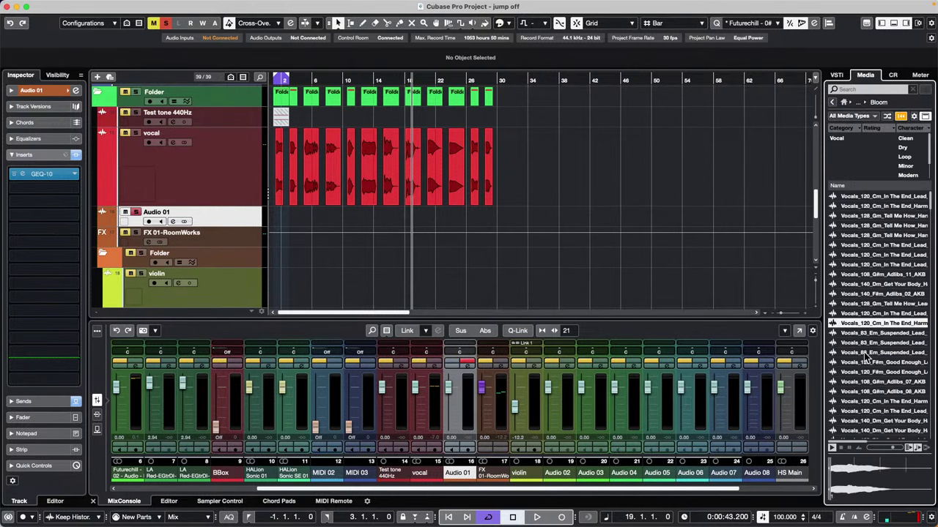
click(871, 362)
click(867, 401)
click(869, 315)
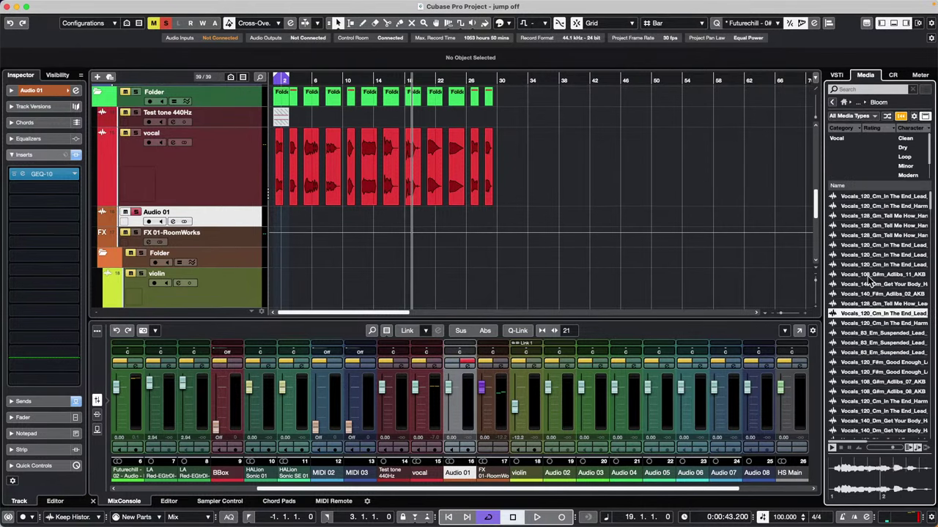
click(871, 275)
click(873, 246)
click(871, 314)
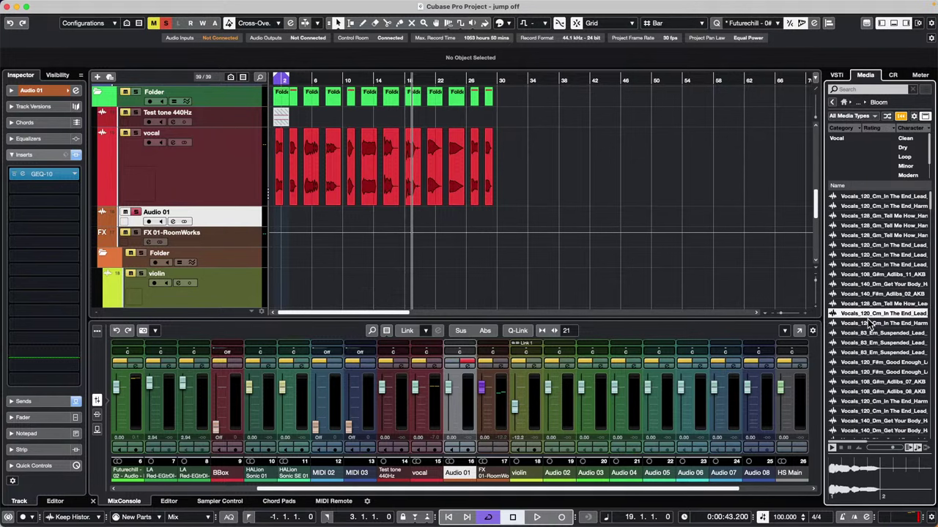
click(865, 382)
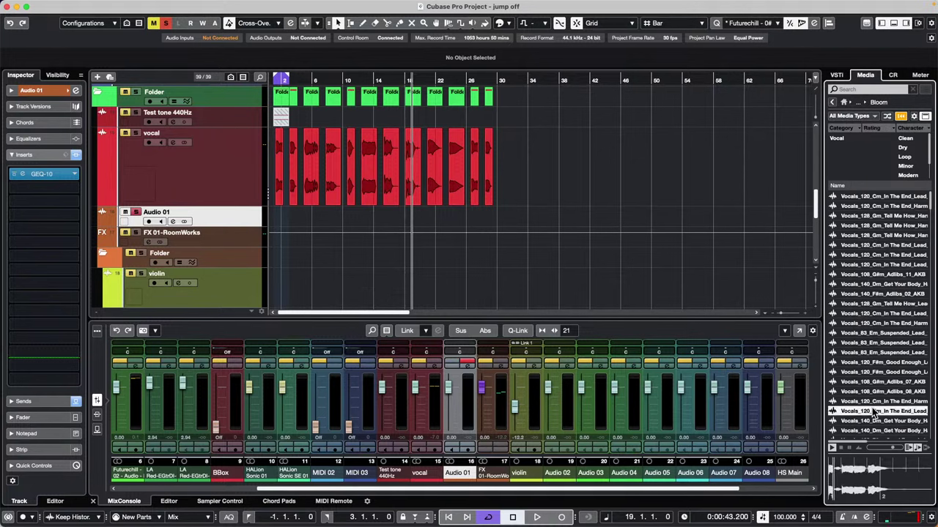
click(875, 412)
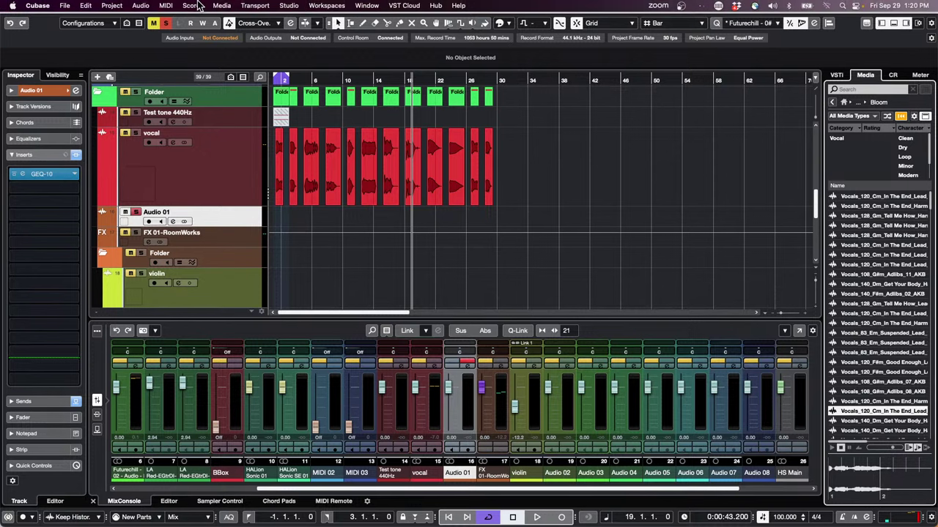
Open MediaBay, collapse This Computer, and show the Bloom folder from the VST Sound content
click(220, 6)
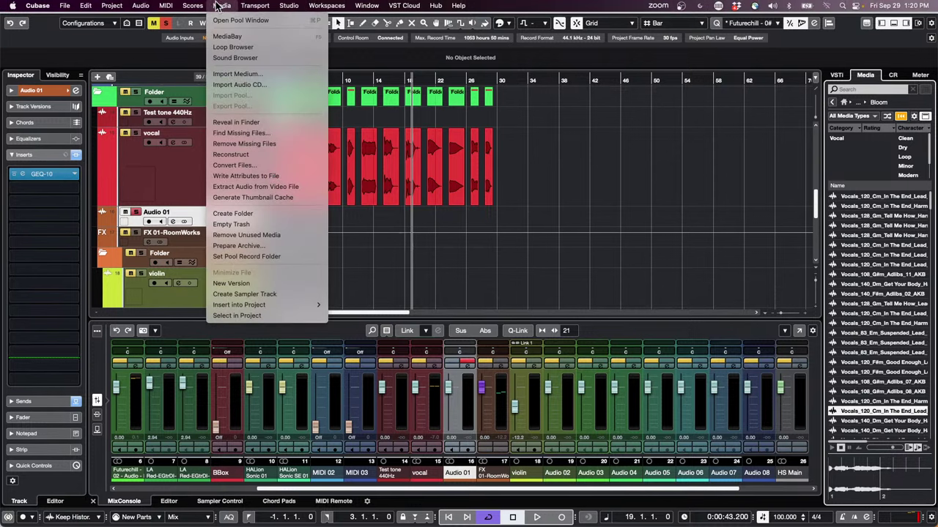
click(255, 37)
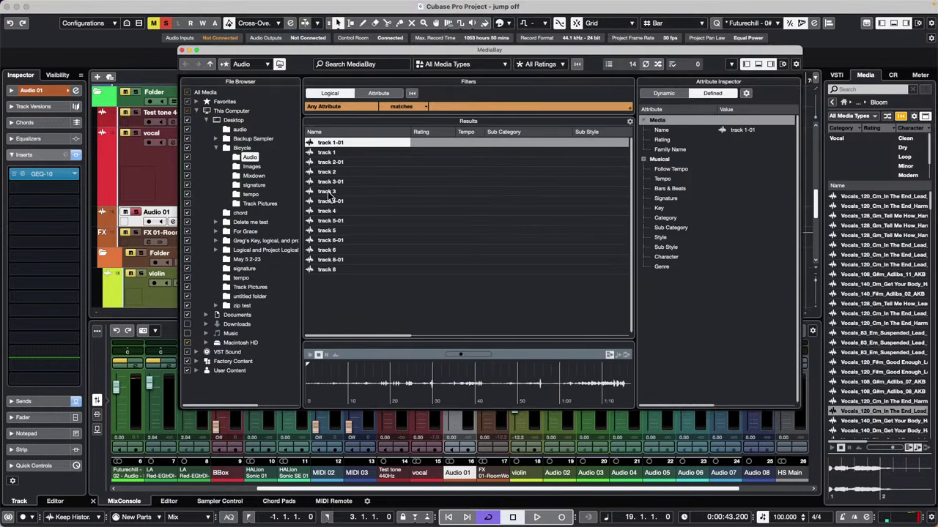
click(196, 112)
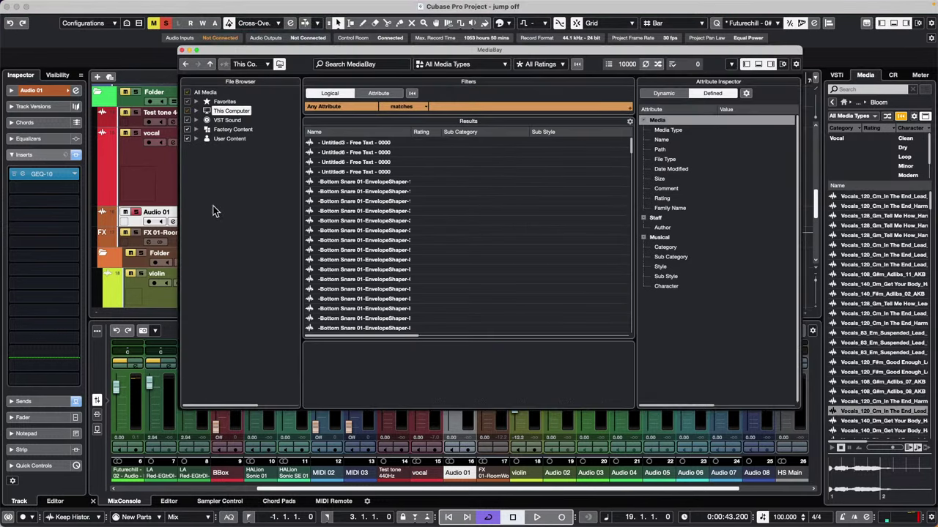
click(197, 120)
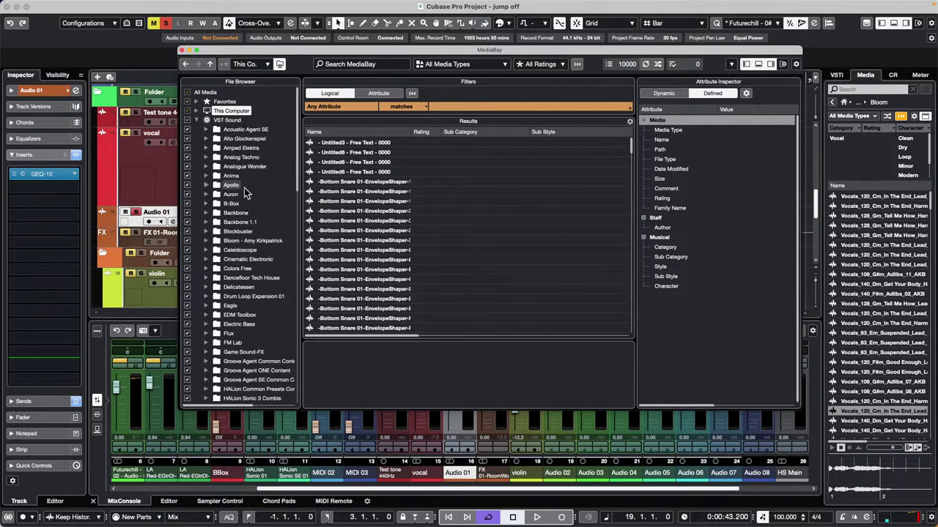
click(249, 240)
Preview various Vocals_108 ad-libs and Vocals_120 In The End files in the MediaBay results for the Bloom folder
click(363, 202)
click(361, 240)
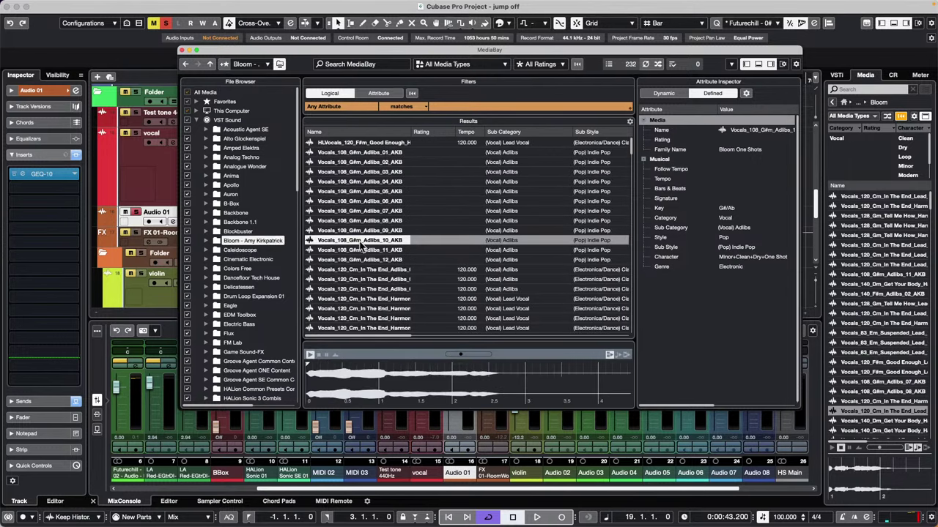
click(361, 271)
click(353, 300)
click(349, 328)
click(357, 239)
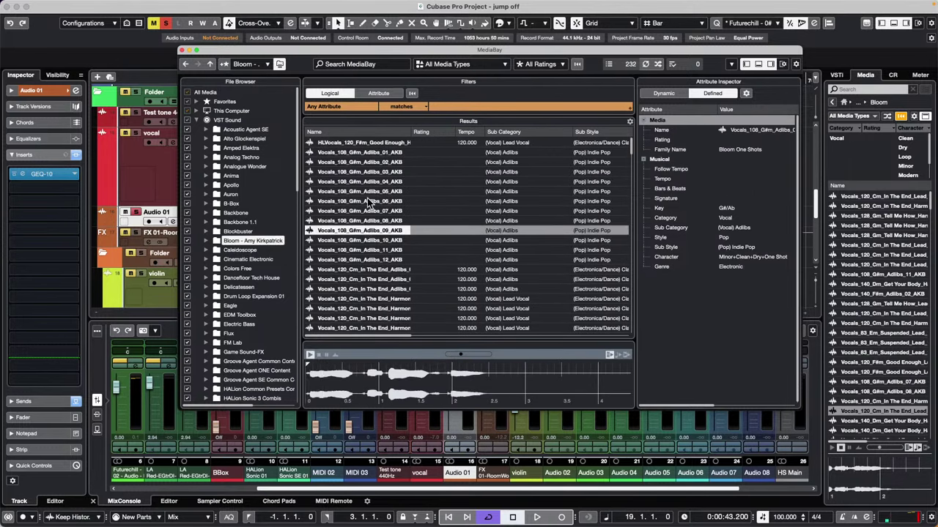
click(361, 162)
click(363, 142)
click(372, 202)
click(373, 211)
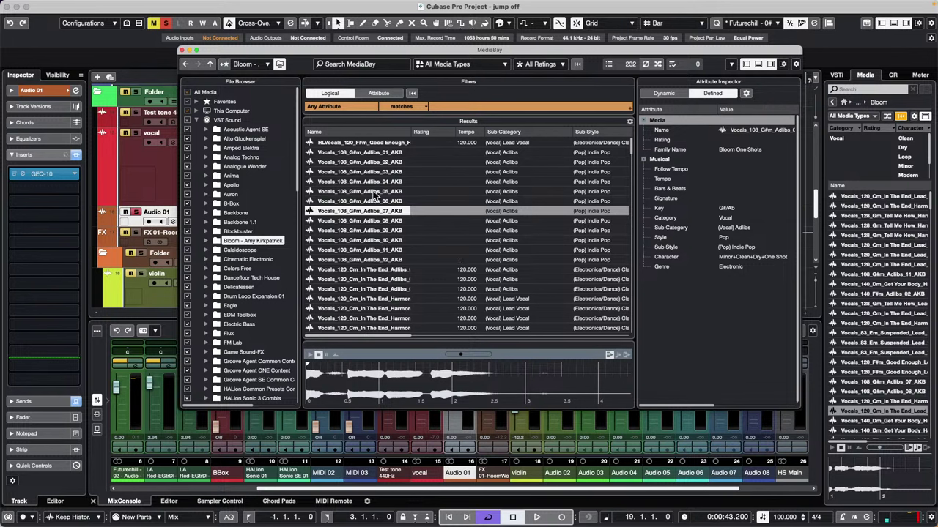
click(362, 260)
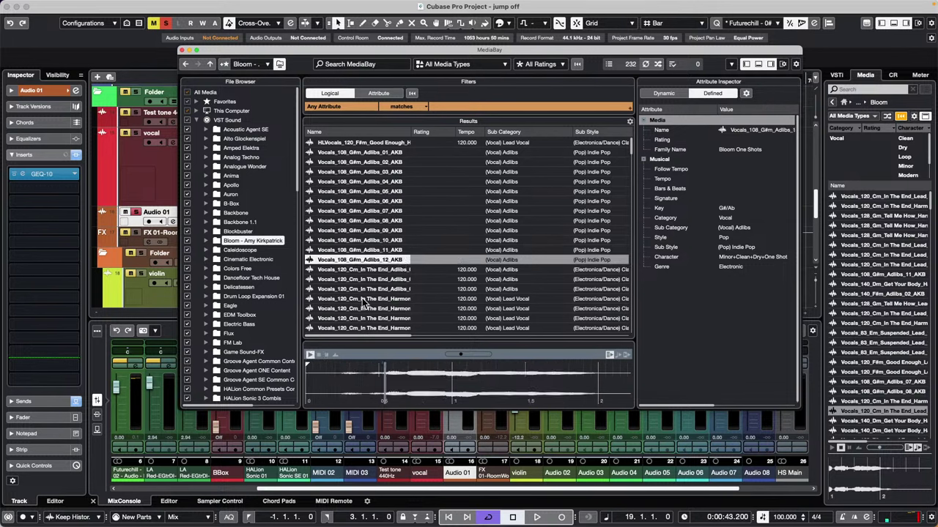
click(379, 300)
click(378, 241)
click(378, 201)
click(377, 171)
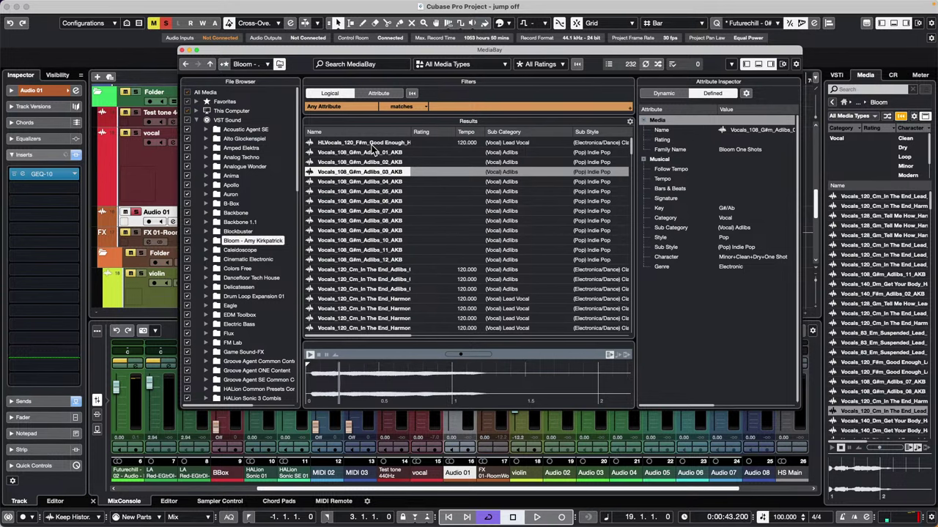
click(375, 152)
click(347, 241)
click(345, 269)
click(343, 309)
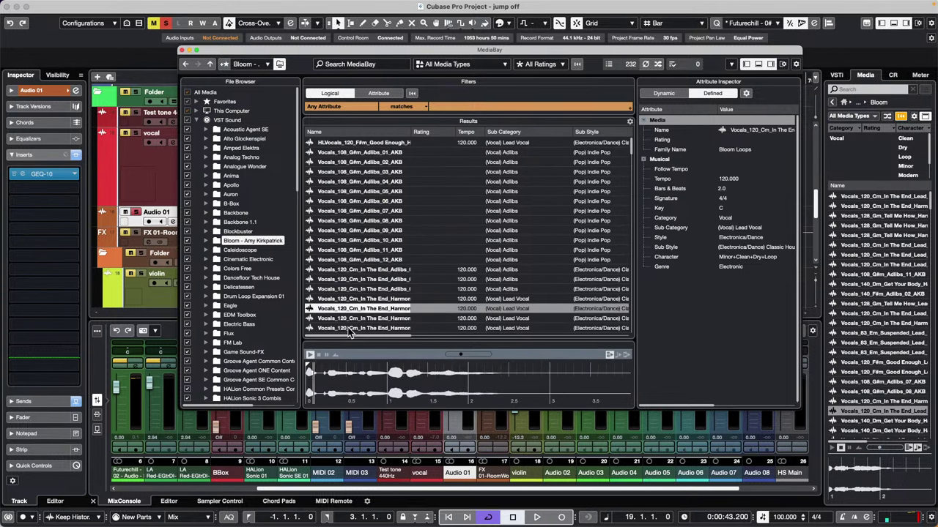
click(359, 328)
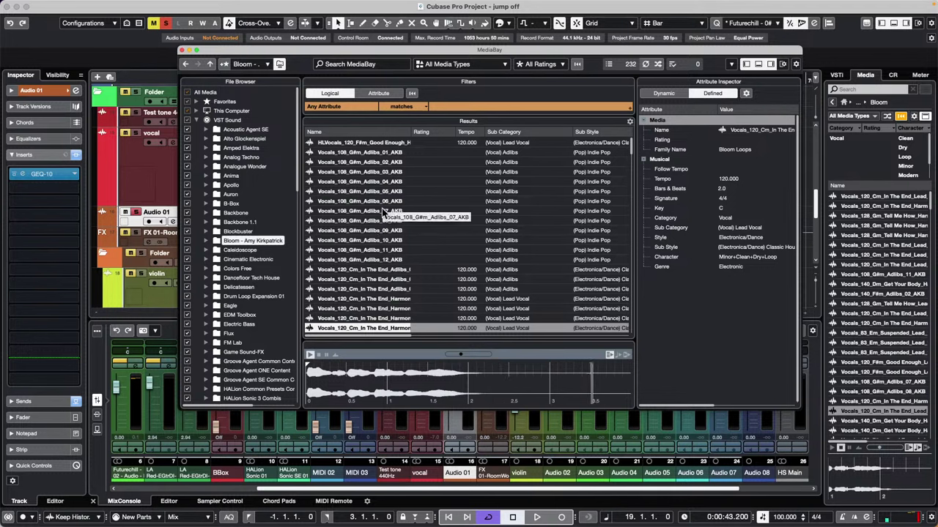
Collapse VST Sound, expand This Computer and Documents, and view the contents of the Documents Audio folder
click(206, 119)
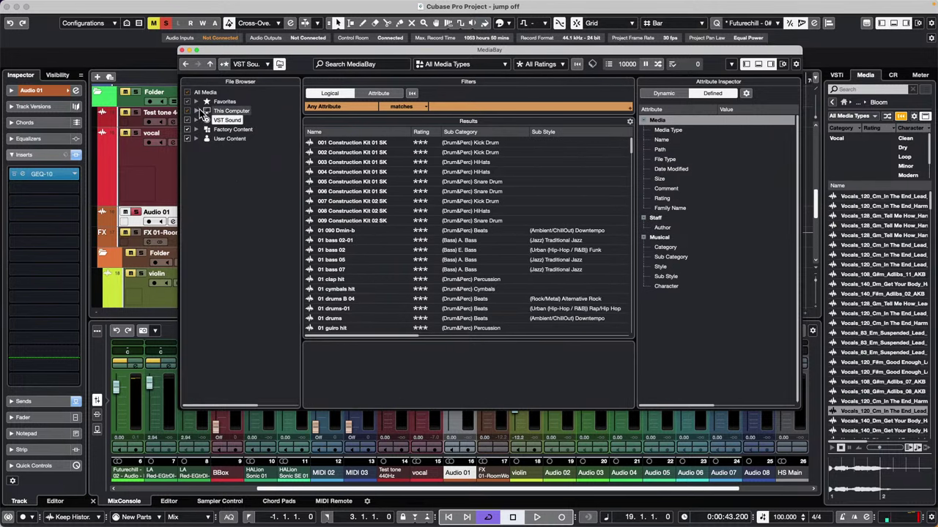
click(197, 111)
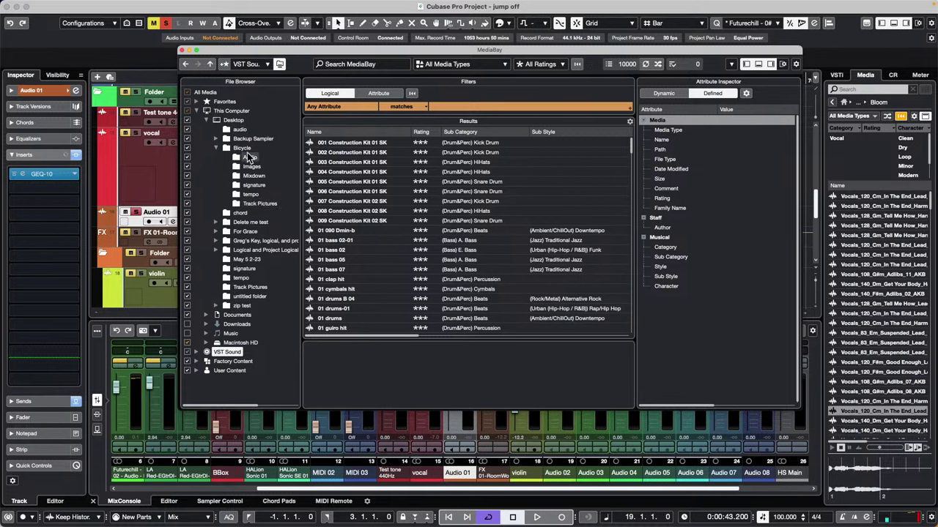
click(208, 314)
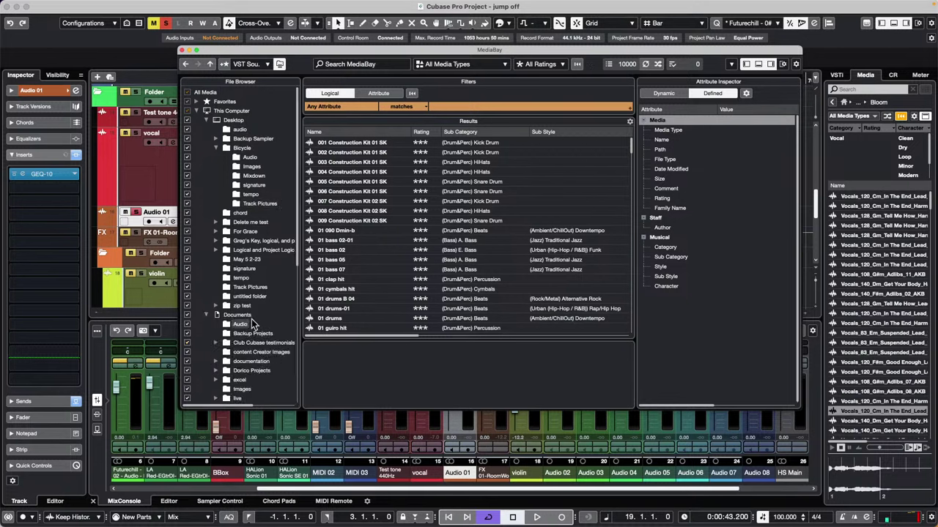
scroll(251, 323, down, 2)
click(240, 290)
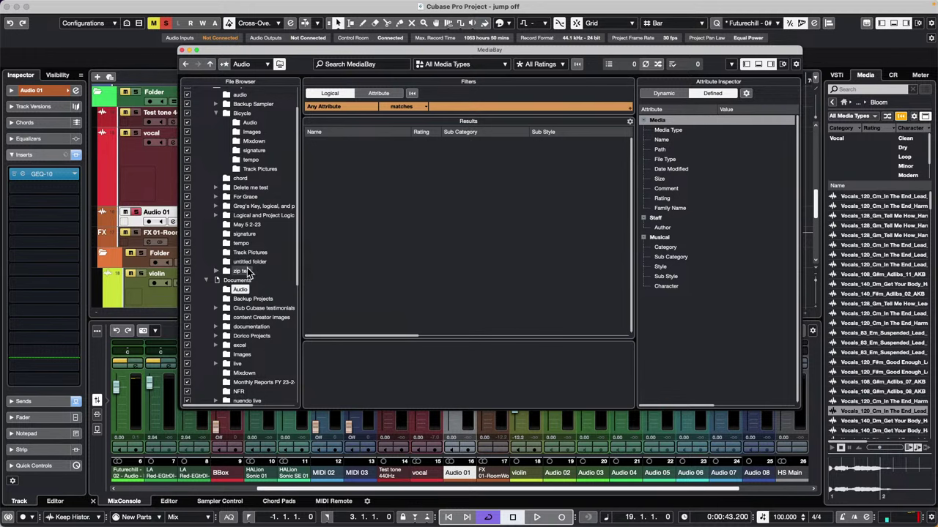
Browse the Desktop to Bicycle's Audio folder and audition track 3-01, track 2-01 and track 5-01
scroll(247, 268, up, 2)
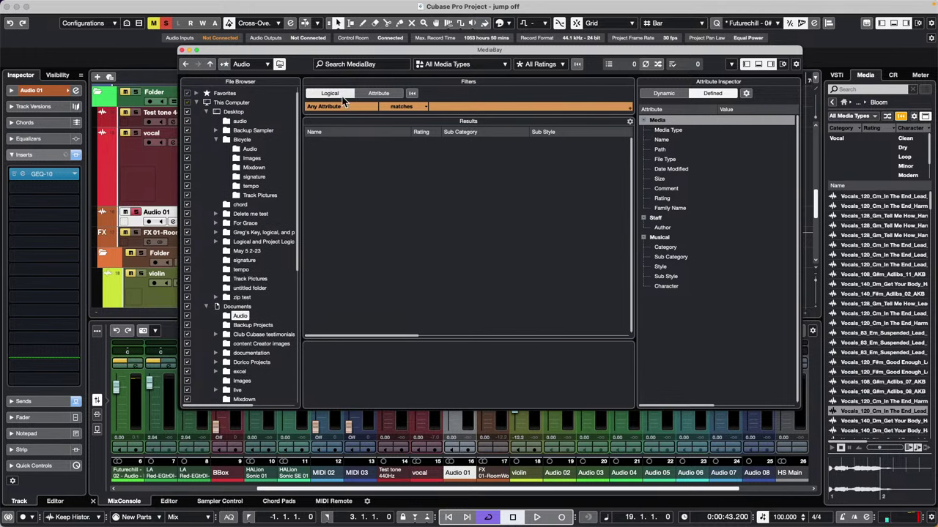
click(233, 112)
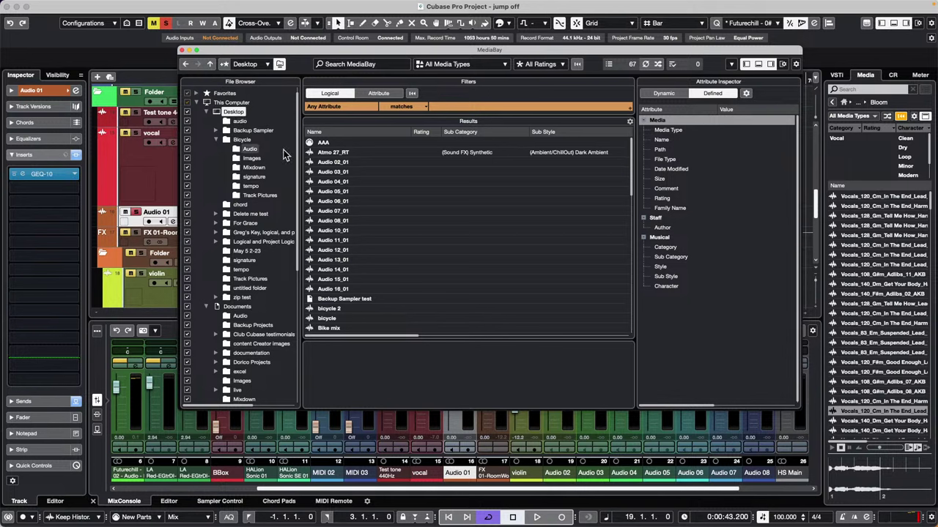
click(250, 150)
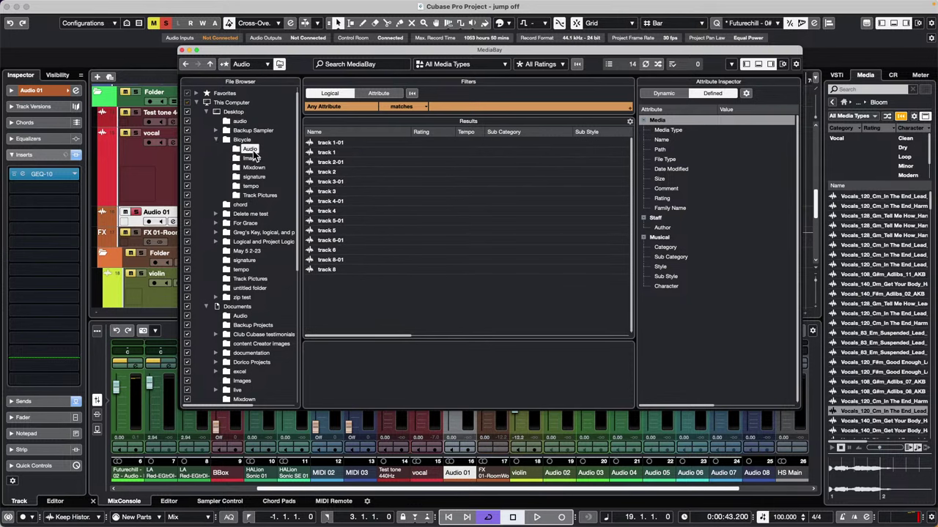
click(334, 182)
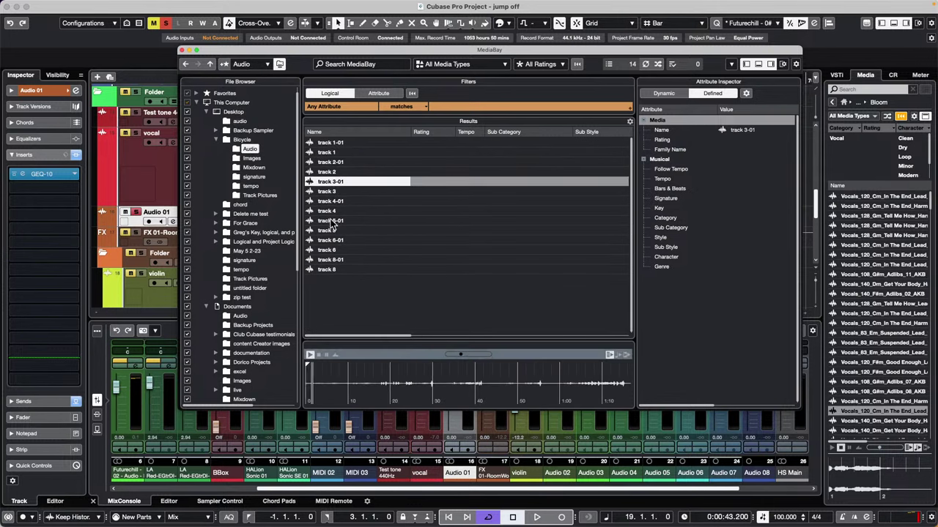
click(335, 220)
click(330, 182)
click(333, 162)
click(331, 219)
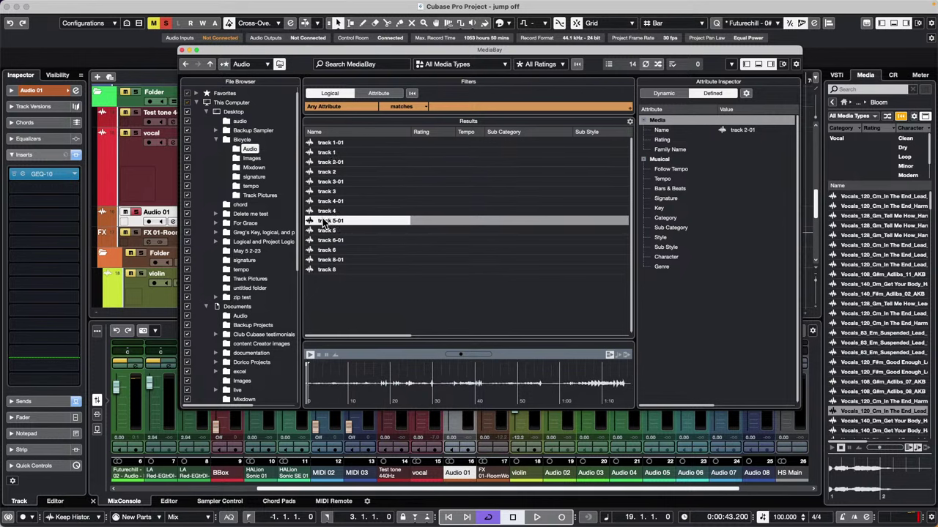
Collapse the Desktop and Documents folders, expand VST Sound, and look through its content folders
click(217, 140)
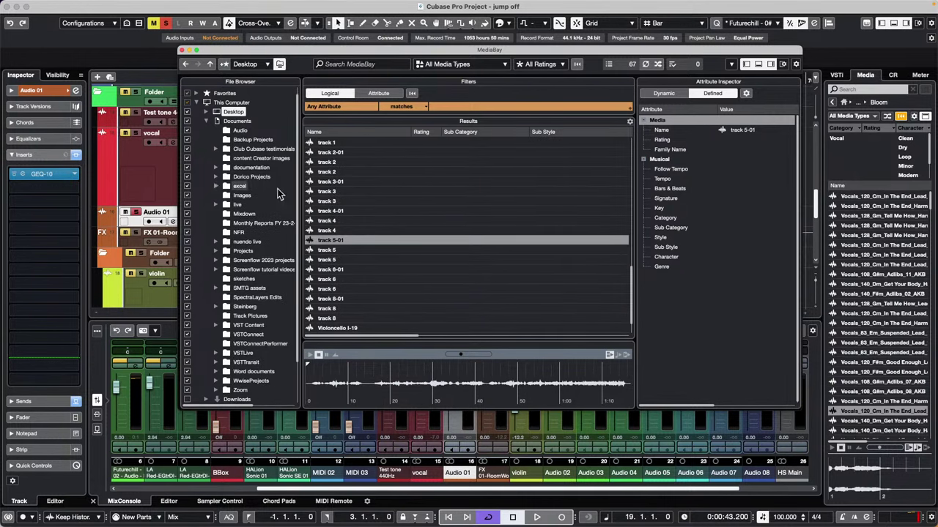
click(209, 121)
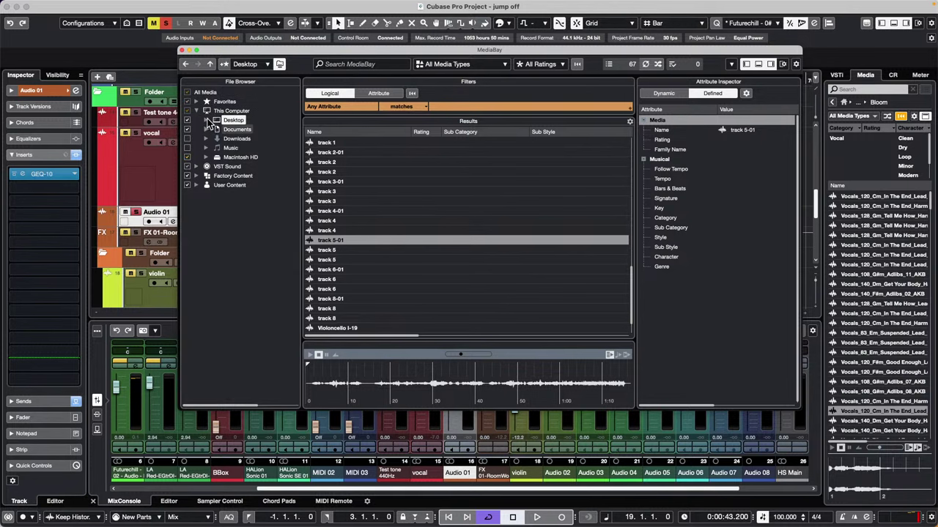
click(196, 166)
scroll(253, 281, down, 5)
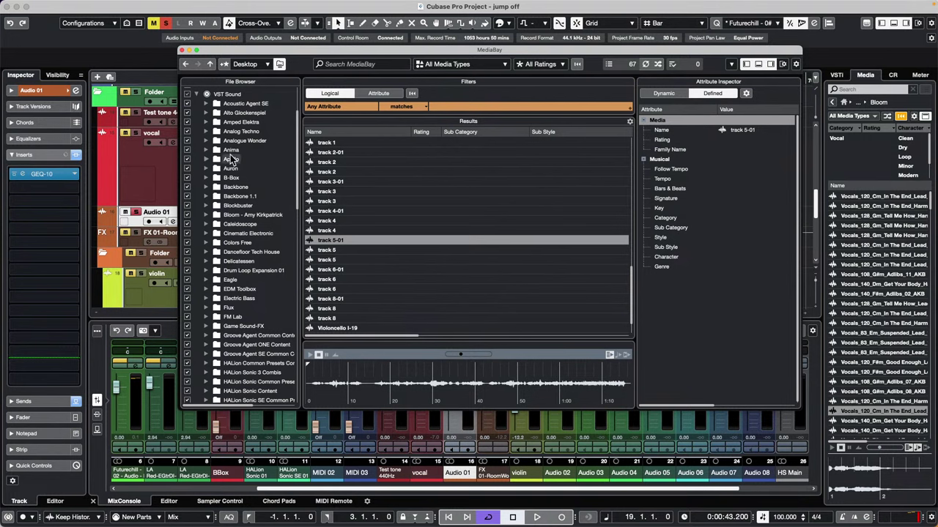
scroll(241, 142, up, 3)
scroll(242, 143, up, 1)
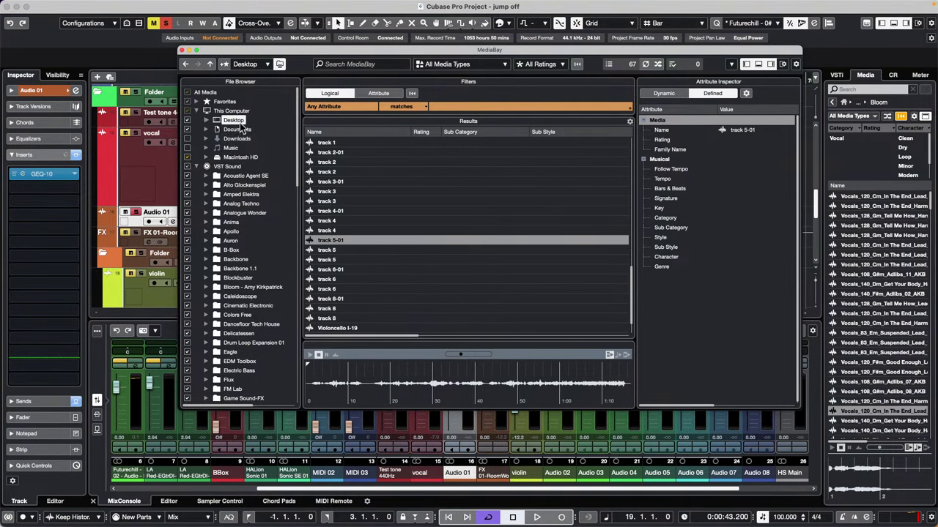
Collapse VST Sound, expand Macintosh HD to view its folders, and close MediaBay
click(198, 166)
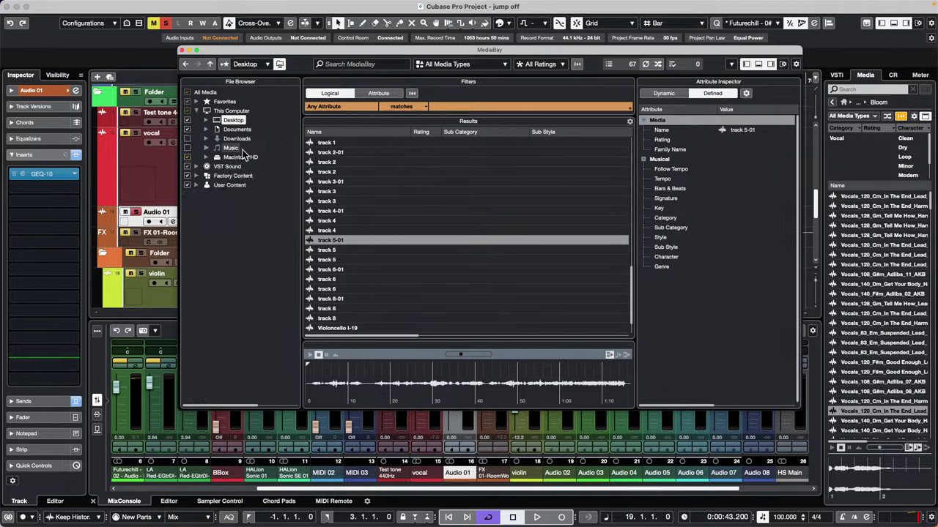
click(197, 111)
click(198, 111)
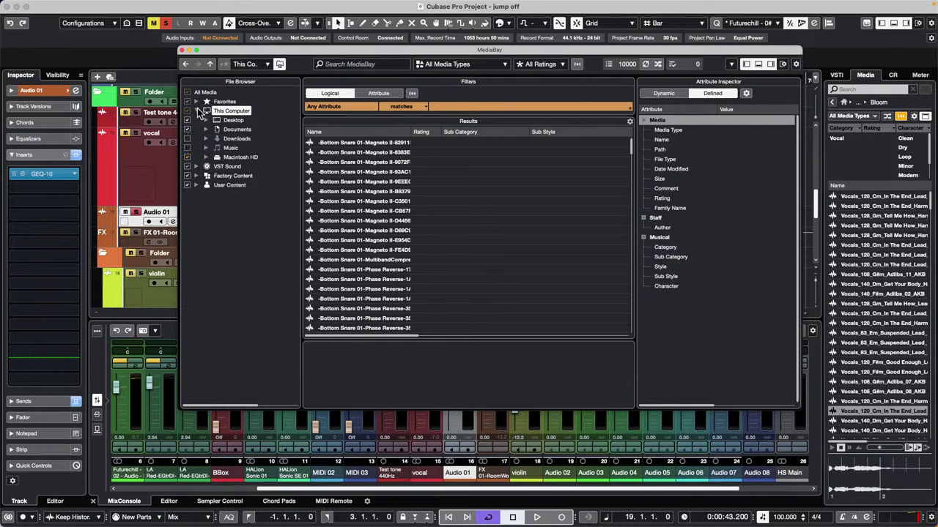
click(208, 157)
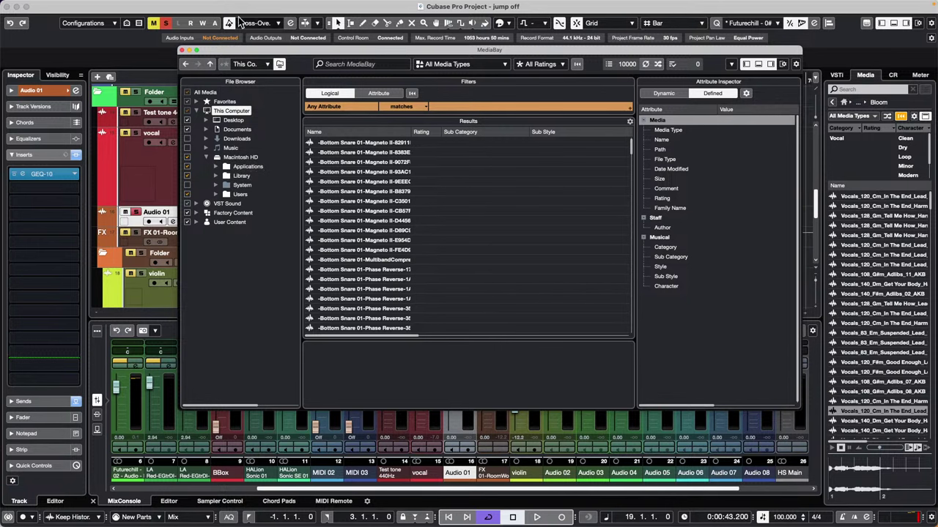
click(182, 50)
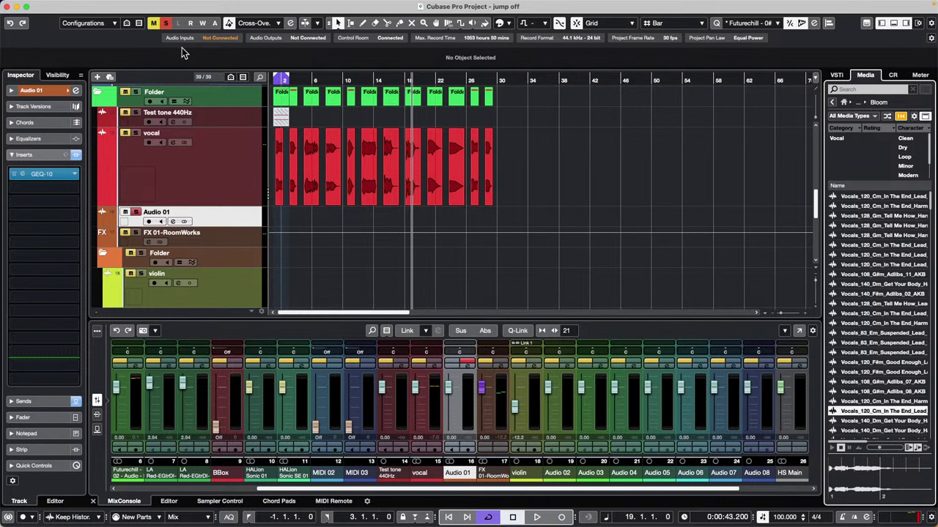
Show the master meter, review its scale options keeping Digital Scale, and compare it with the loudness meter
click(920, 75)
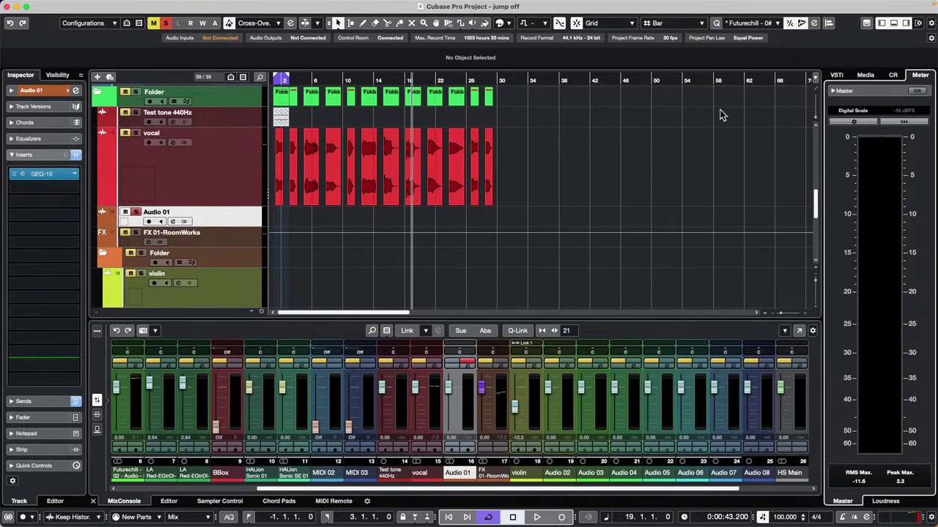
click(872, 113)
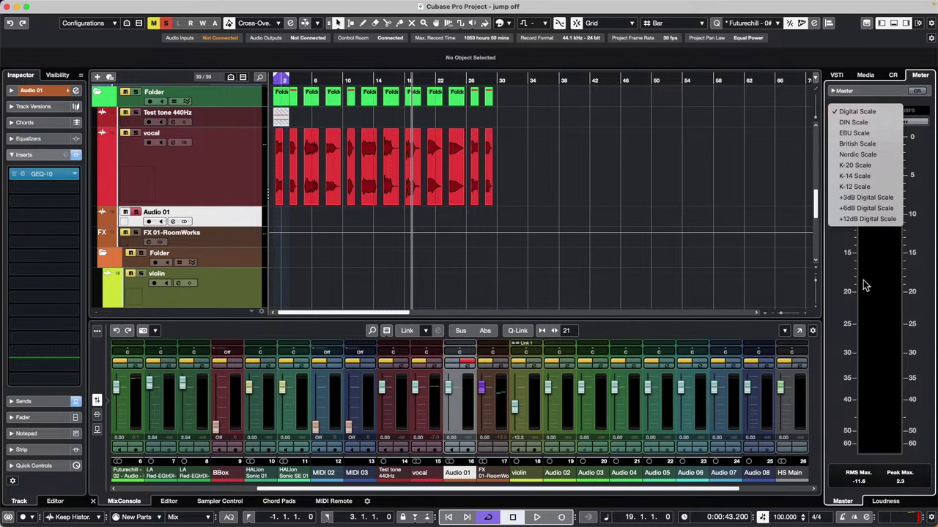
click(855, 113)
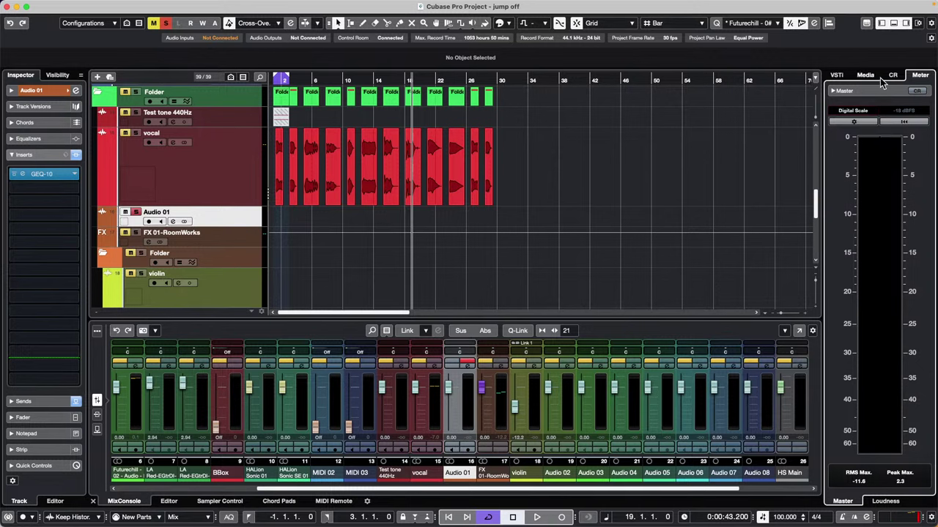
click(885, 501)
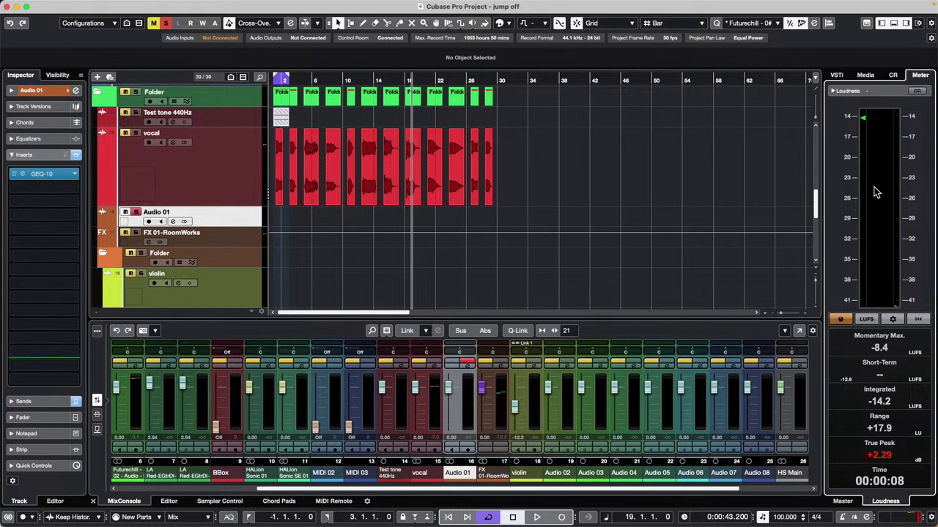
click(842, 503)
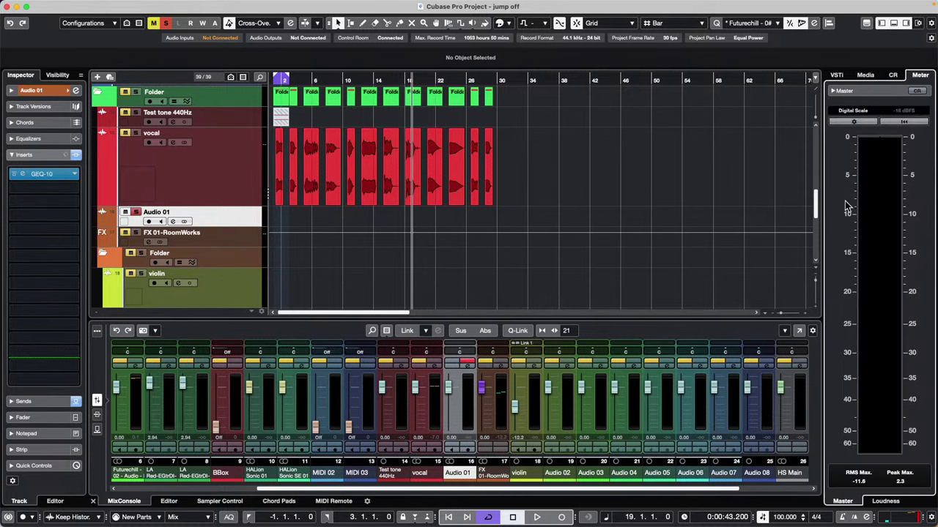
click(868, 113)
click(867, 112)
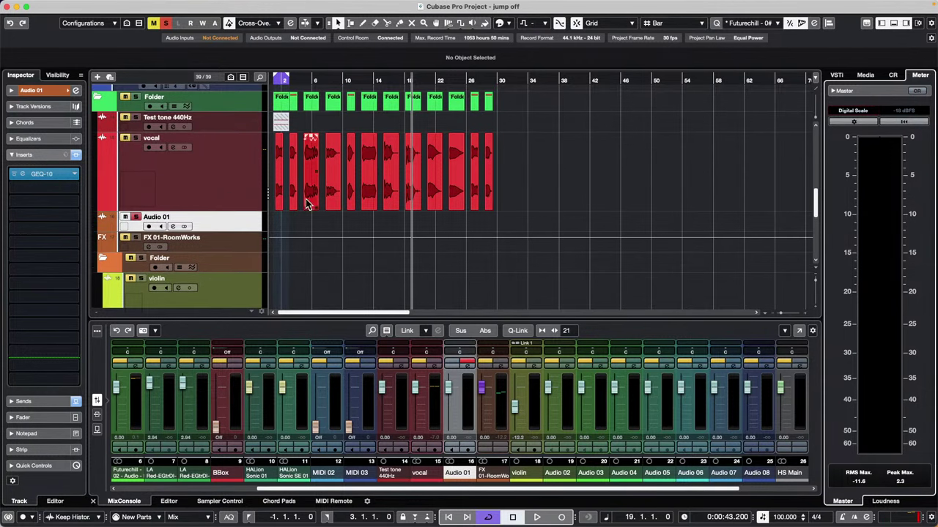
Draw seven markers on the Markers track at bars 2, 5, 10, 15, 22, 30 and 37
scroll(236, 170, up, 10)
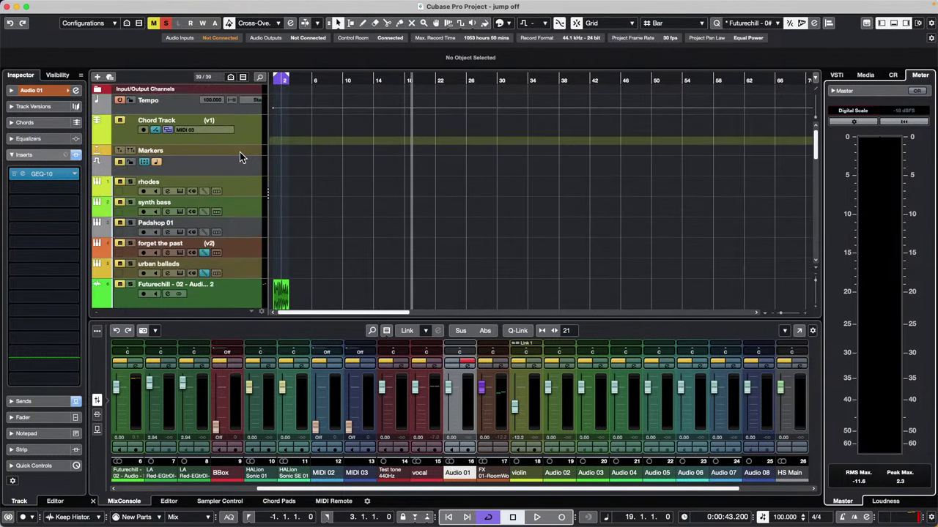
click(241, 158)
right_click(306, 170)
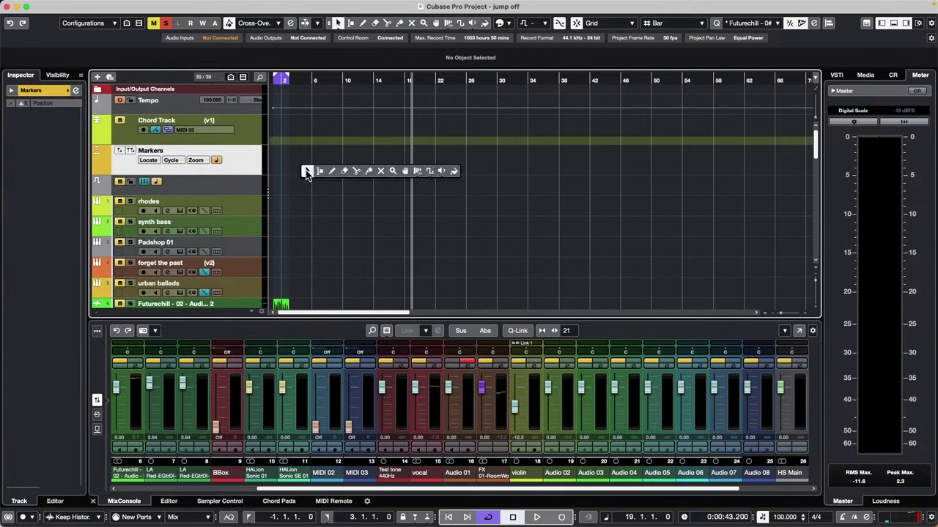
click(333, 170)
click(283, 159)
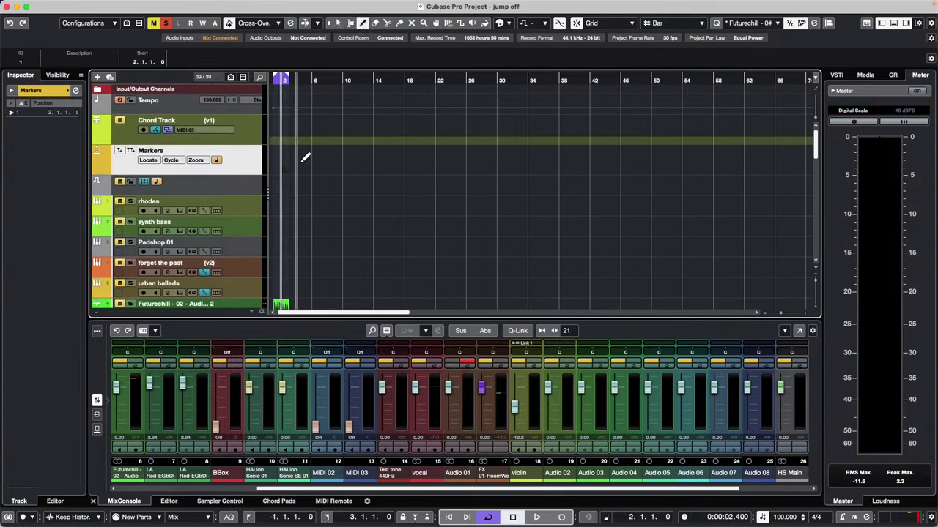
click(308, 169)
click(346, 169)
click(384, 169)
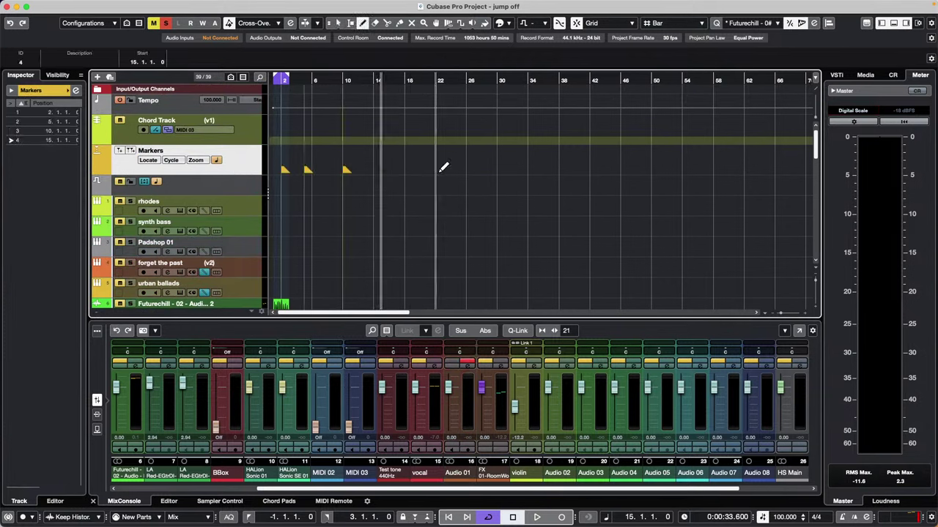
click(439, 169)
click(500, 169)
click(551, 169)
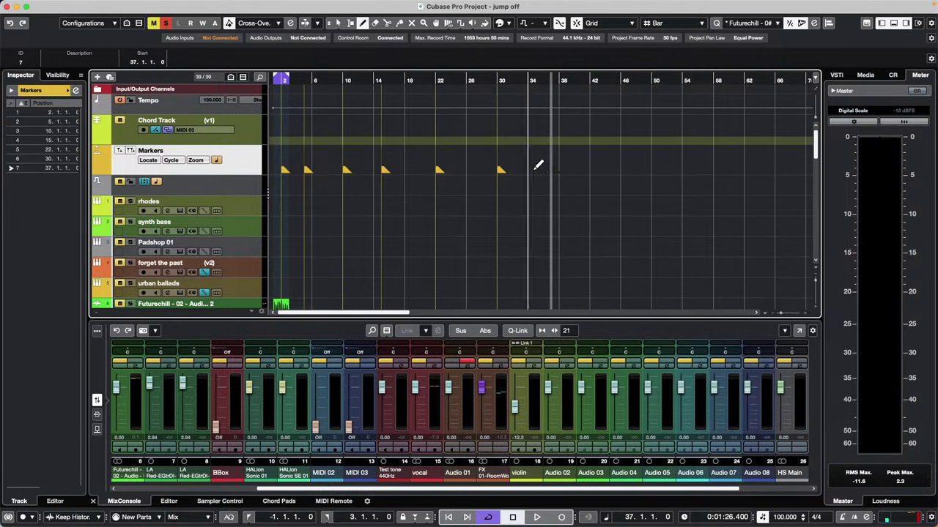
key(1)
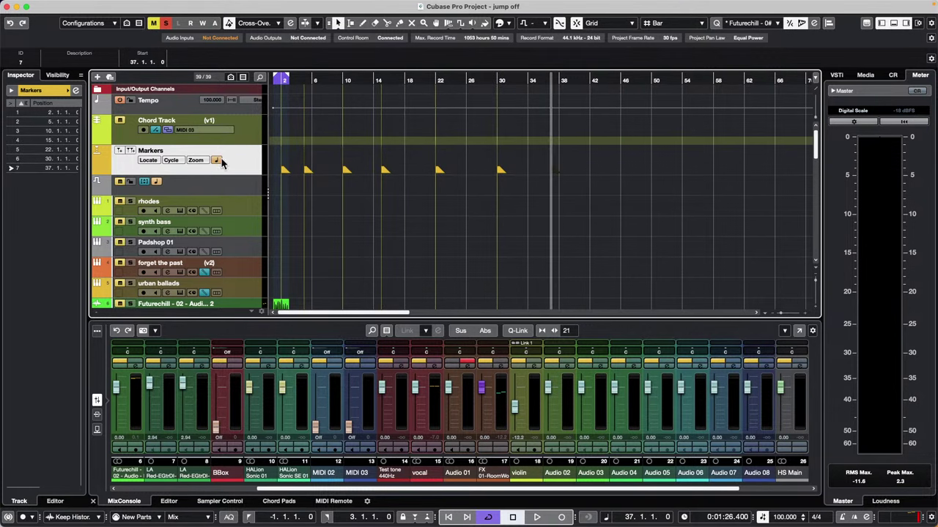
In the Markers window, describe markers 1 to 4 as wrteytuiyetreyu, wr6et7rytiu, wre6tryitu and eywryituq5wr6t
click(76, 90)
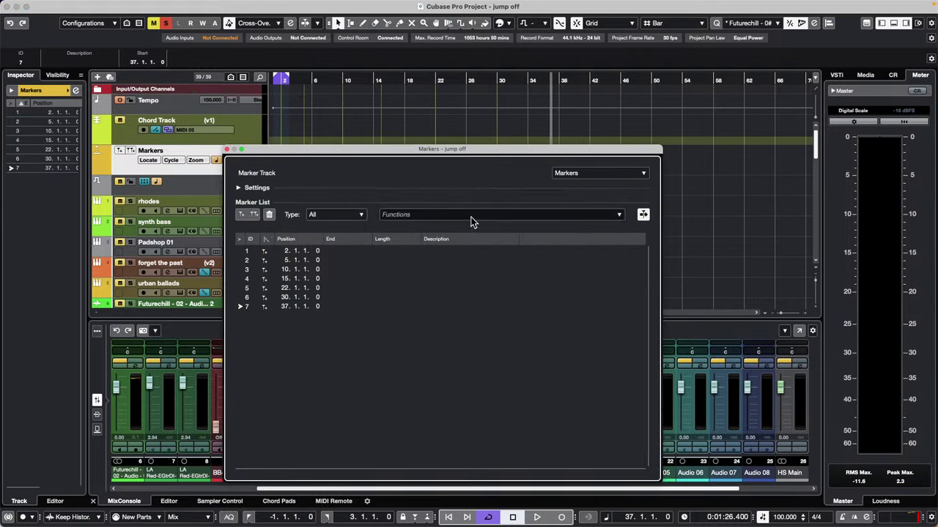
double_click(453, 250)
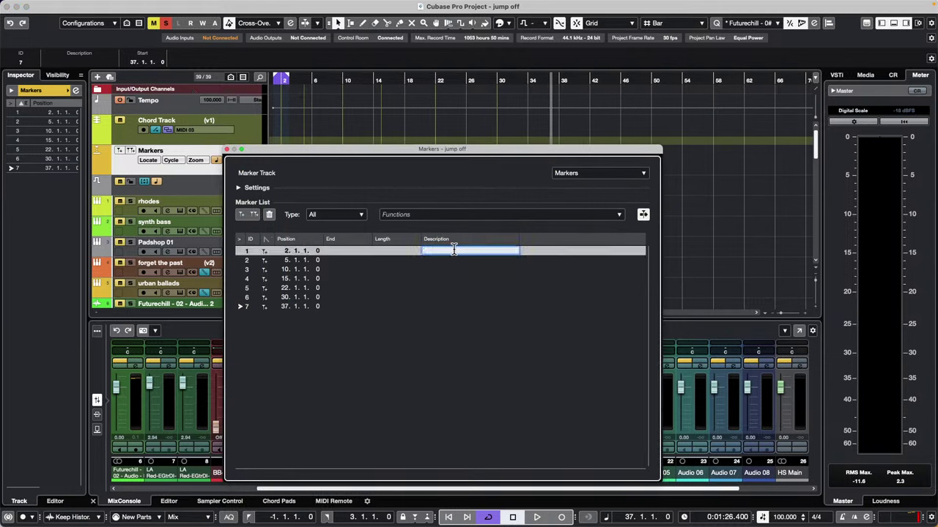
key(Return)
text(wr6et7rytju)
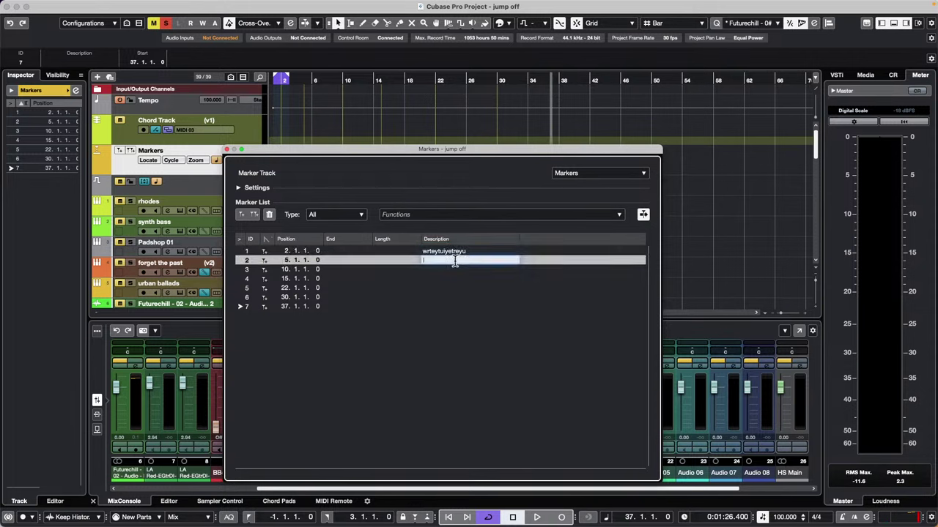
double_click(451, 269)
text(wre6tryitu)
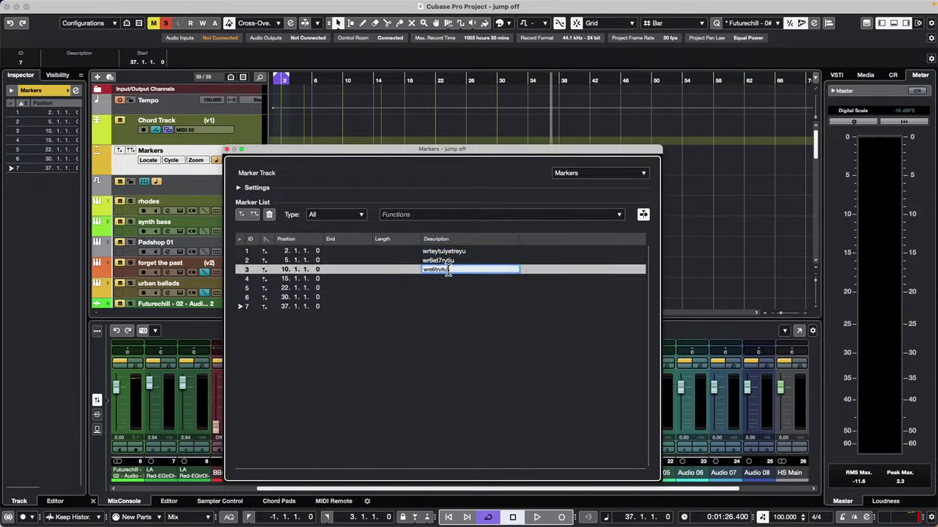
key(Return)
double_click(442, 280)
text(eywryitu)
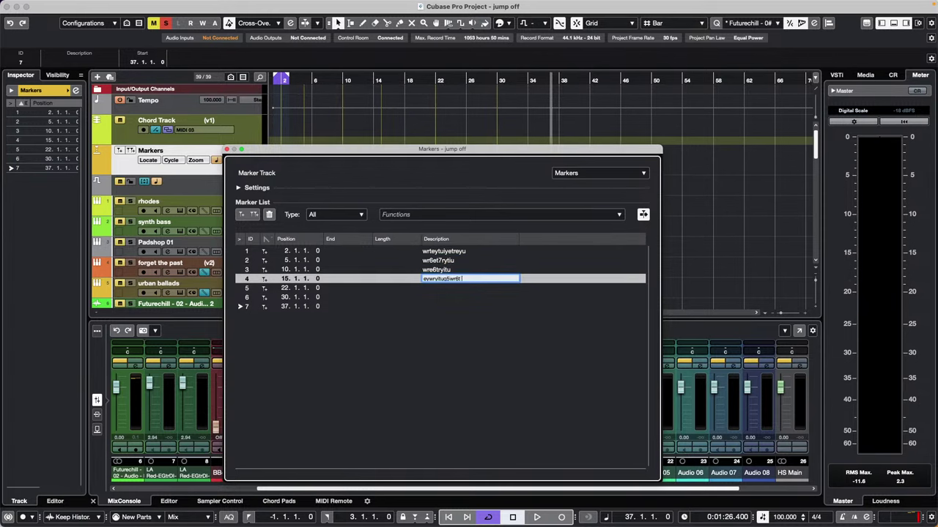
text(q5wr6t)
key(Return)
key(7)
key(t)
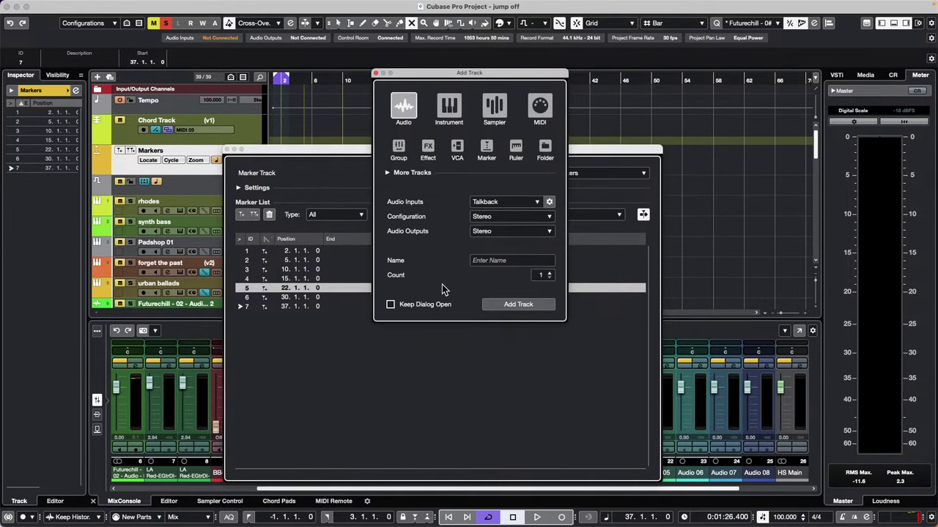
click(375, 75)
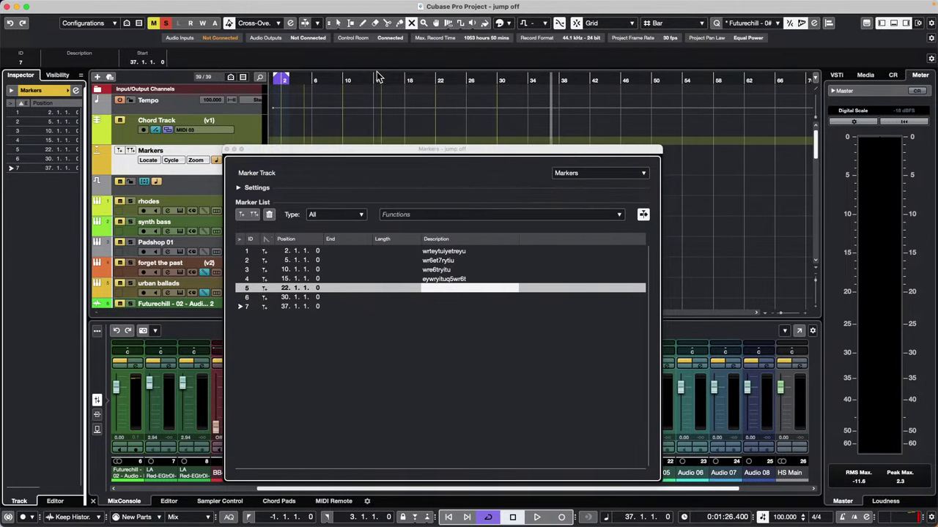
Enter arstdy, aes and arwetr etry as the descriptions of markers 5, 6 and 7, and close the Markers window
double_click(446, 288)
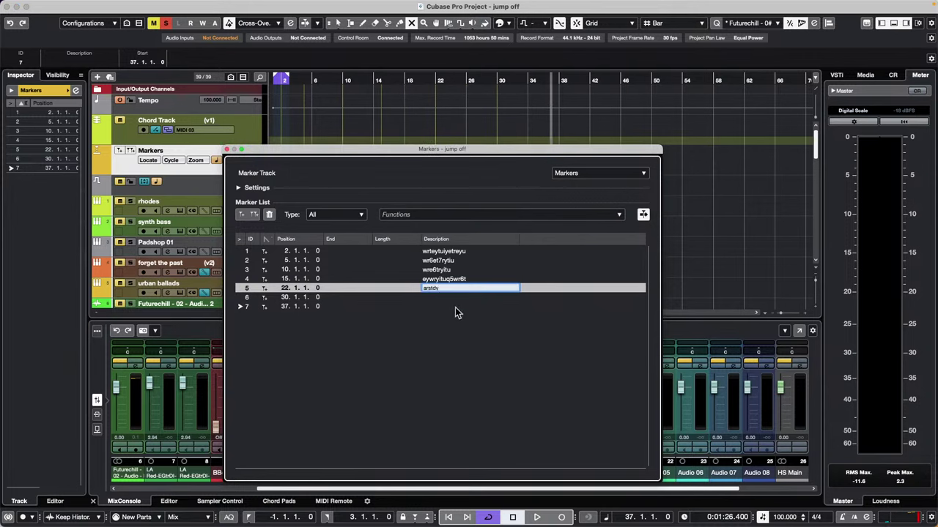
double_click(455, 298)
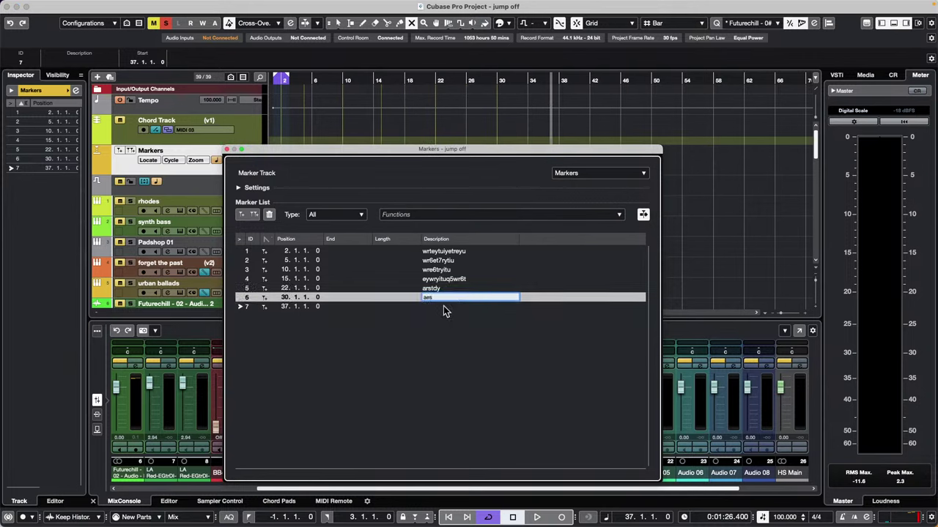
double_click(444, 306)
key(t)
key(space)
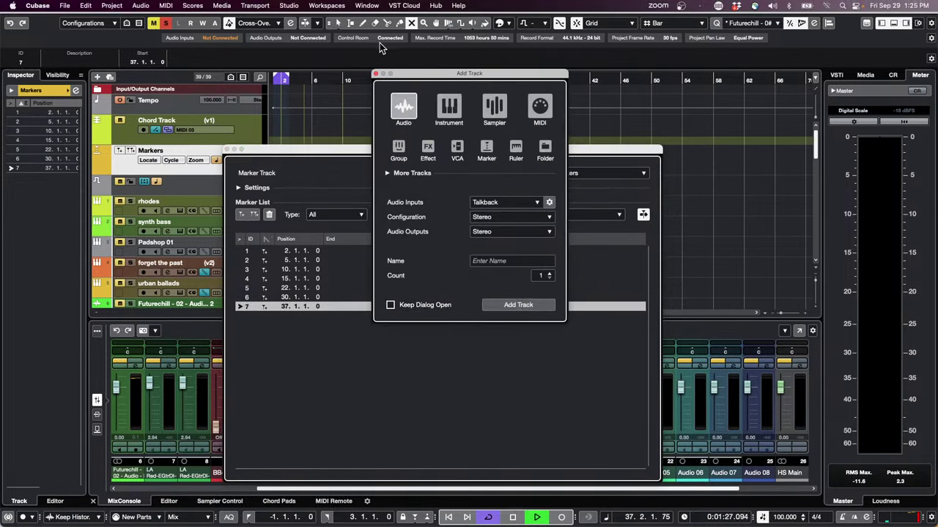
click(377, 76)
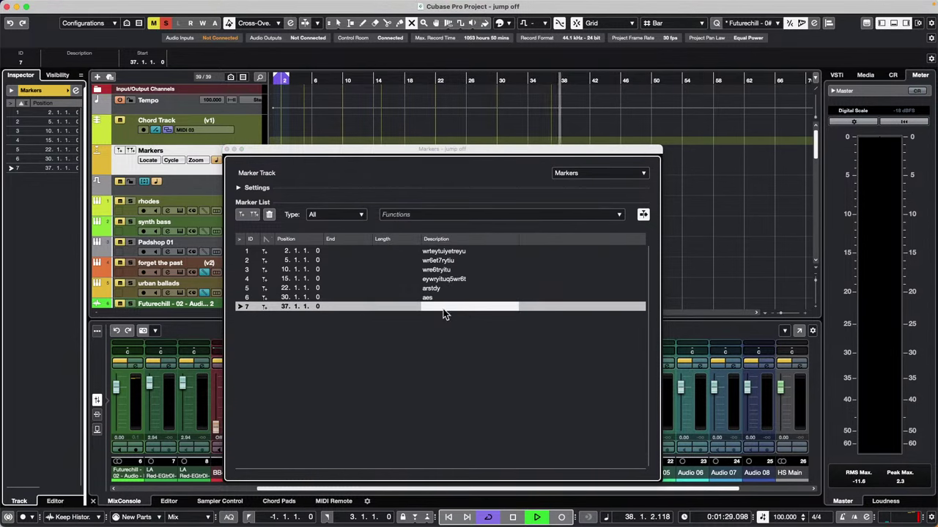
text(arwetr etry)
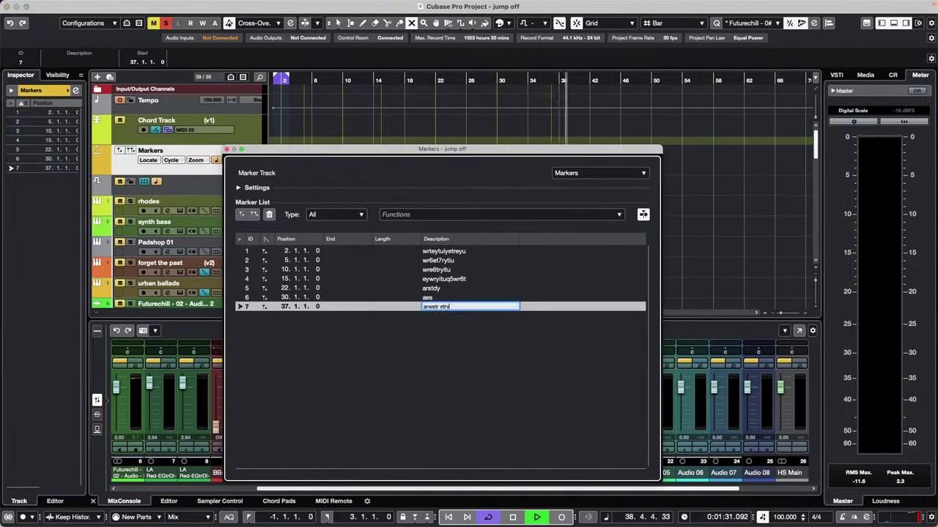
key(Return)
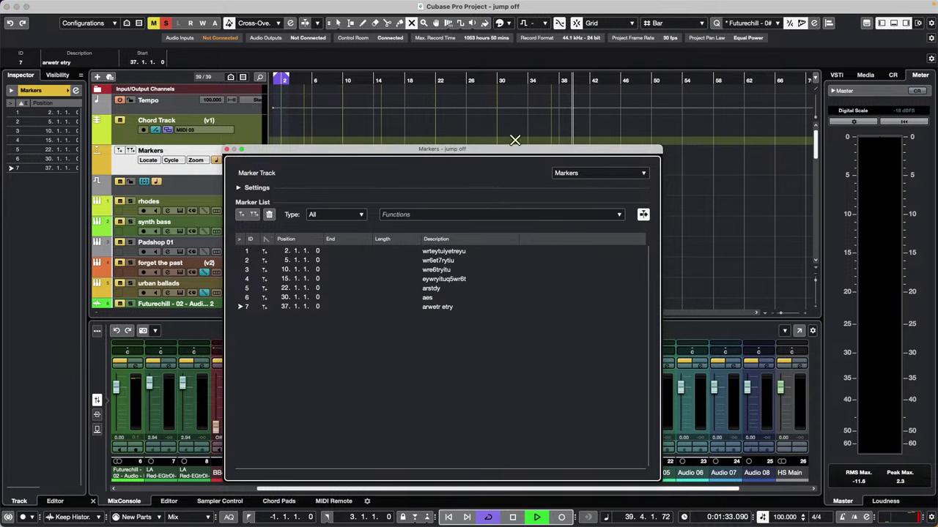
click(239, 188)
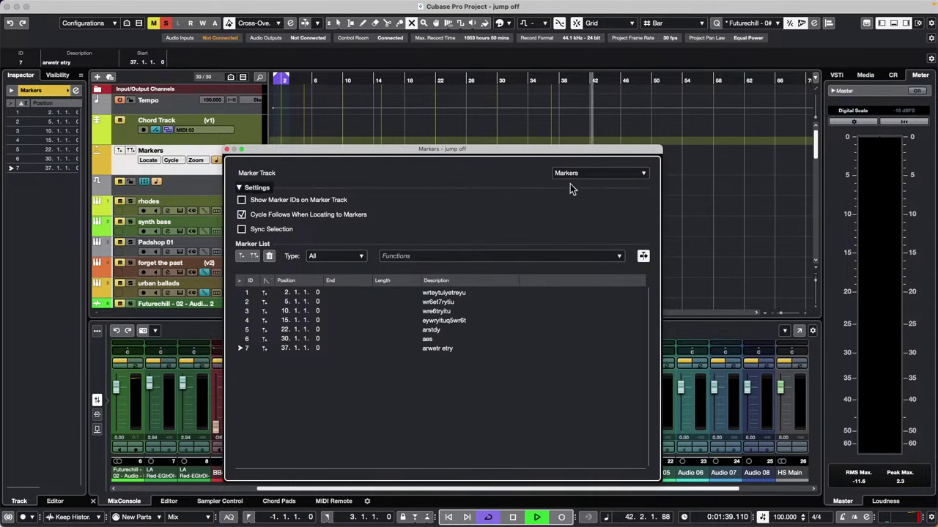
click(226, 149)
Open the Project Browser on the Markers track, enlarge it, and review the marker list and the addable marker types
mouse_move(239, 6)
click(189, 6)
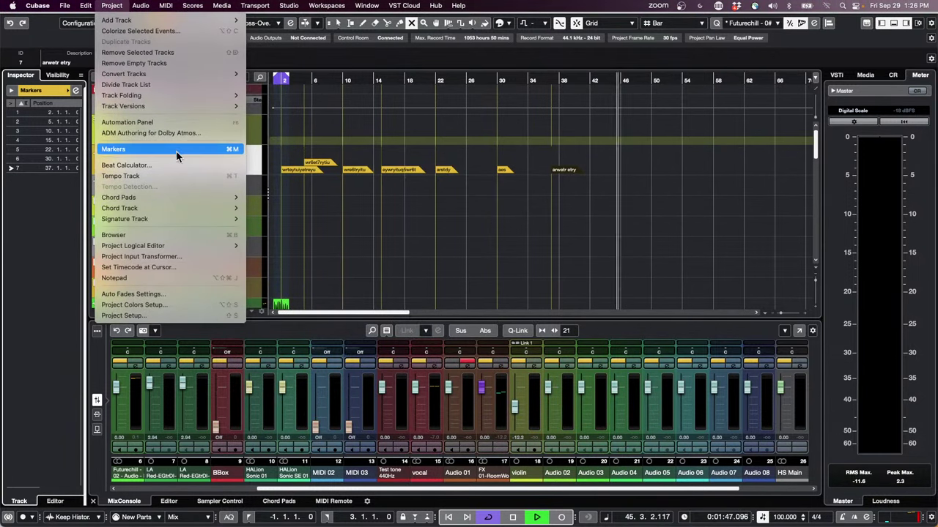
click(186, 235)
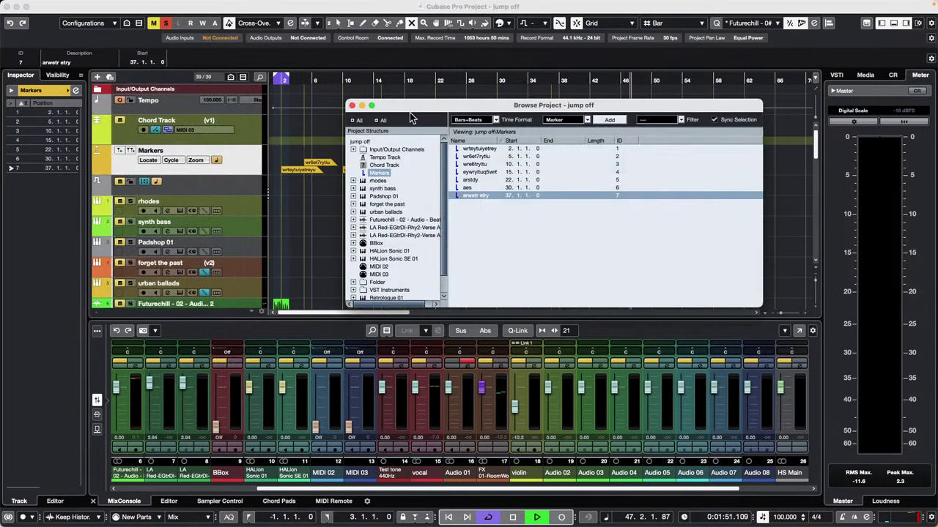
drag(414, 108, 356, 99)
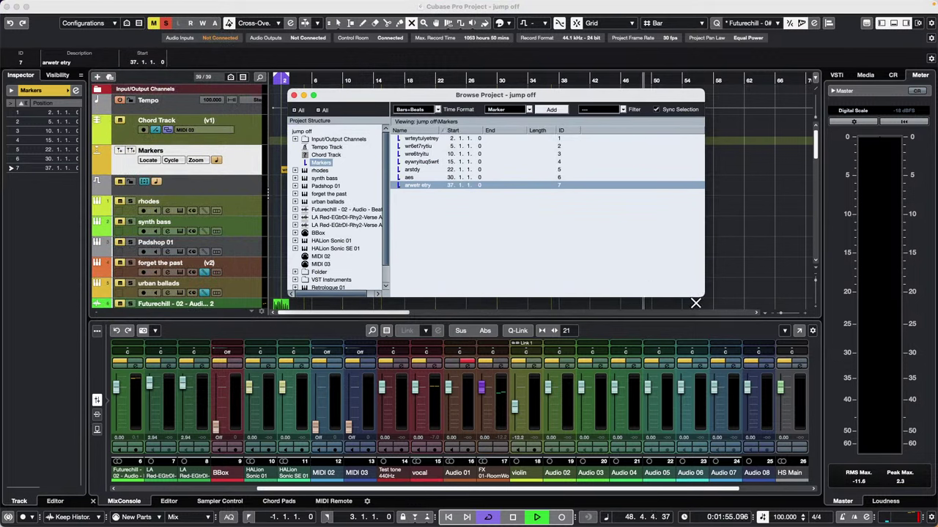
drag(702, 300, 729, 436)
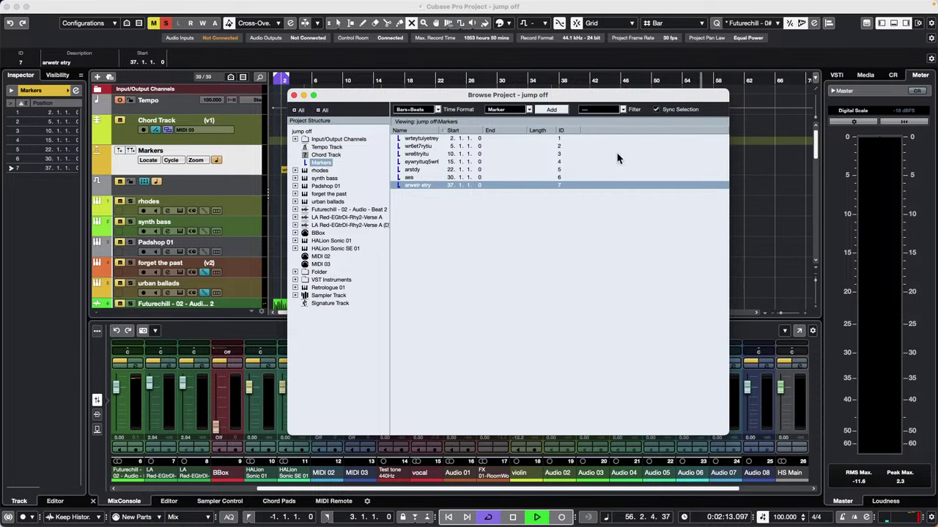
click(530, 110)
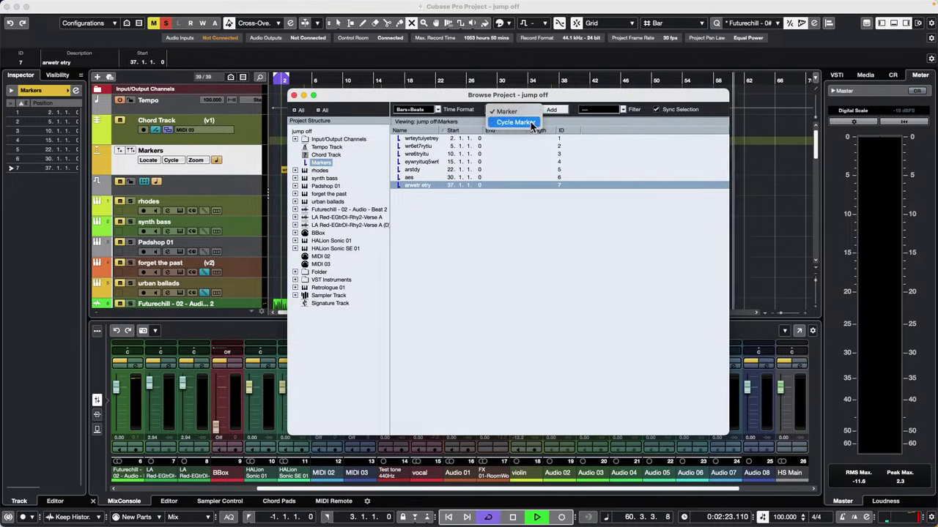
click(481, 293)
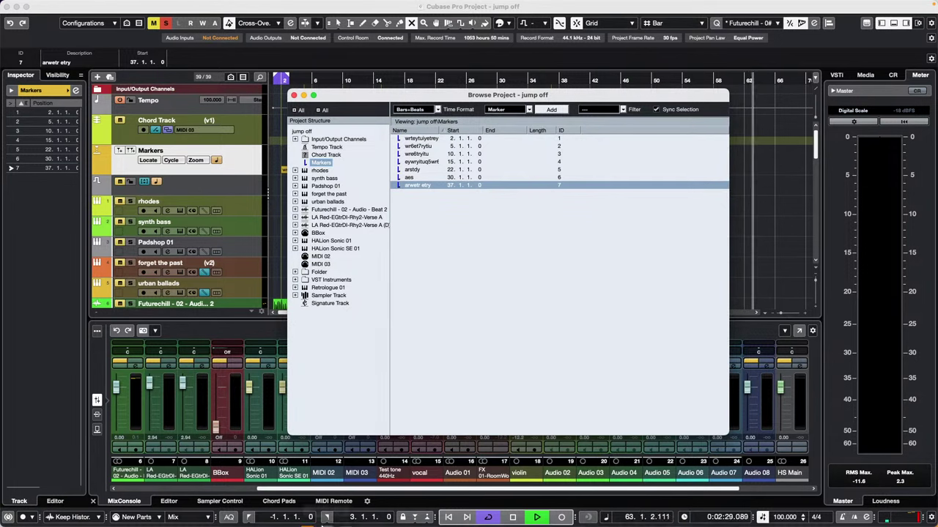
Launch Nuendo 12 and review the export formats available for the Cubase project
mouse_move(328, 522)
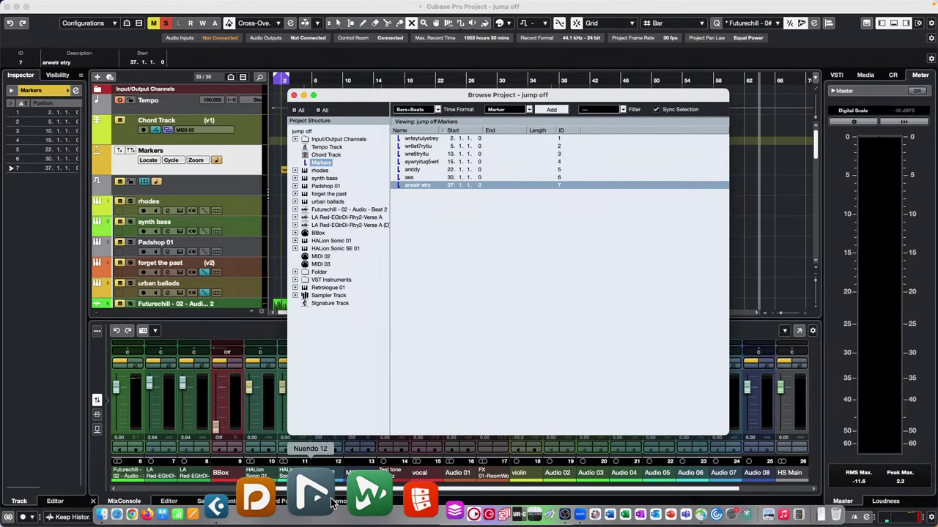
click(326, 501)
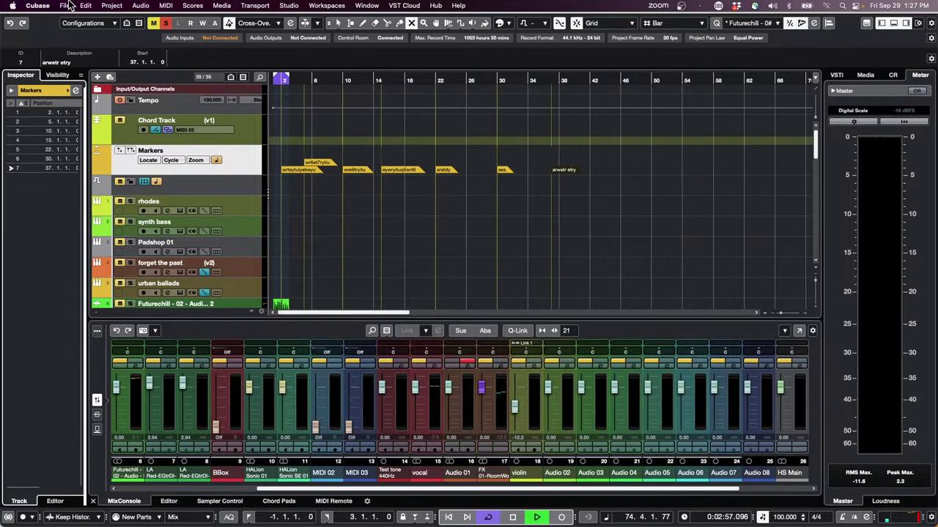
click(65, 6)
mouse_move(91, 181)
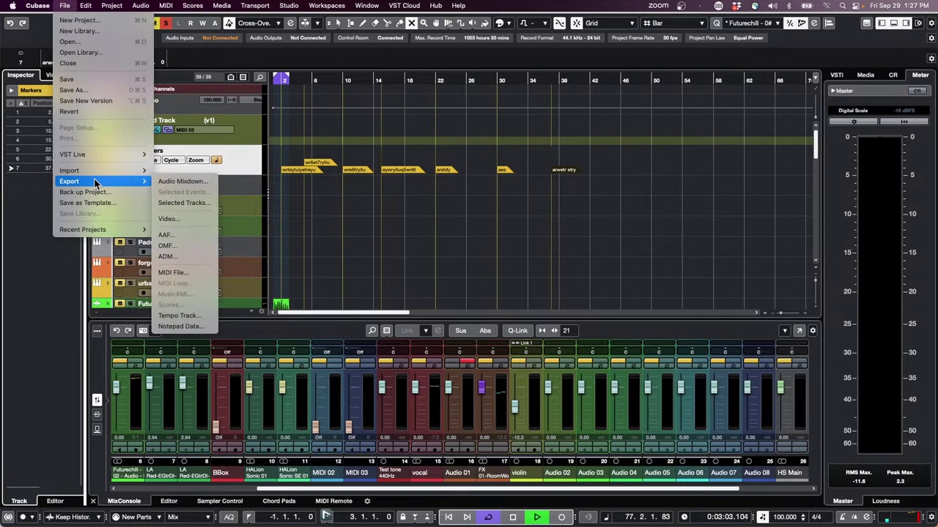
click(524, 214)
Switch to Nuendo, create an empty project in the Documents folder, and add a marker track
key(super+Tab)
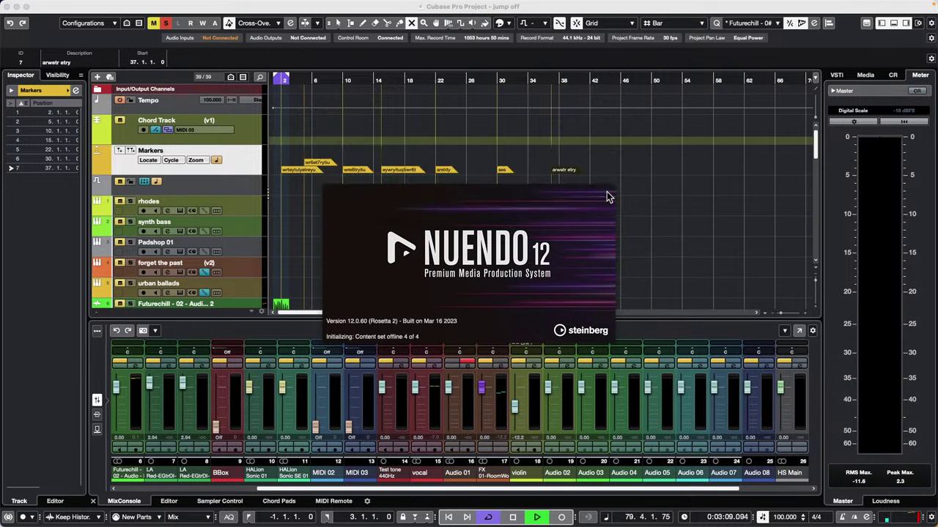
click(605, 194)
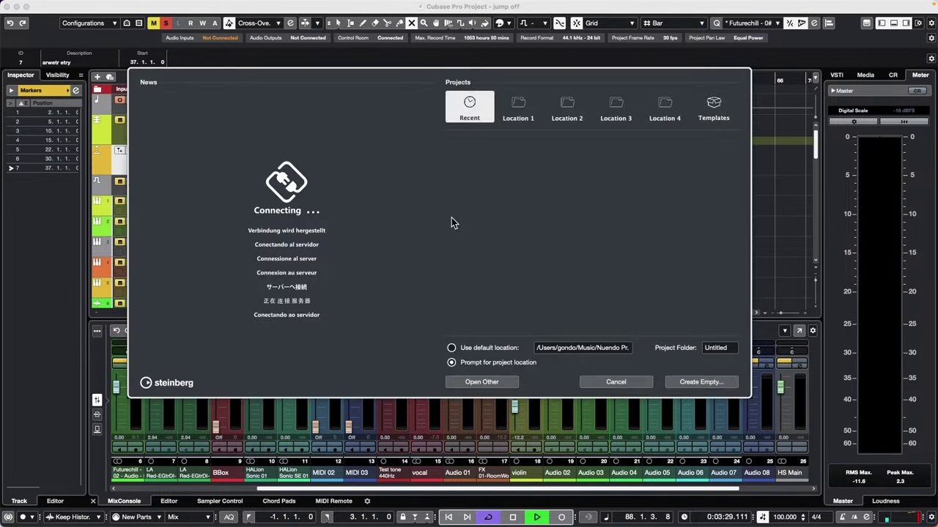
click(701, 382)
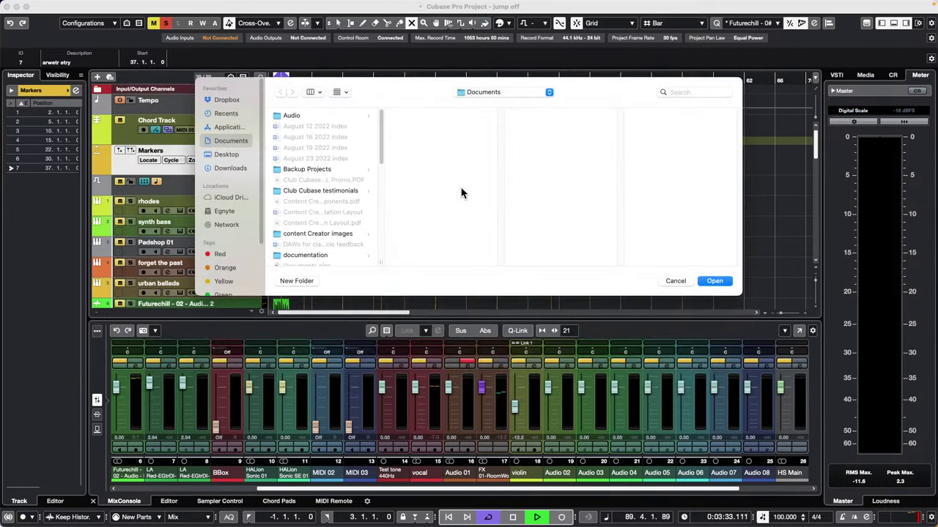
click(722, 281)
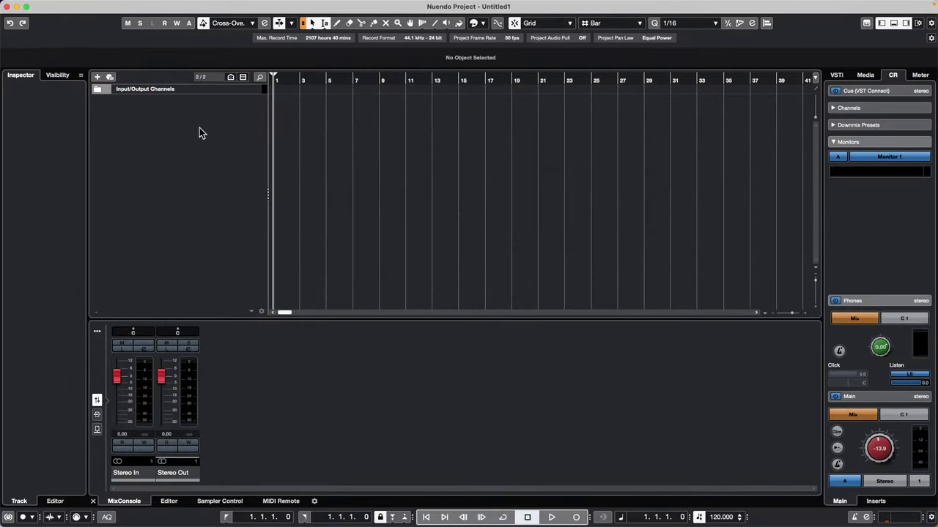
right_click(157, 111)
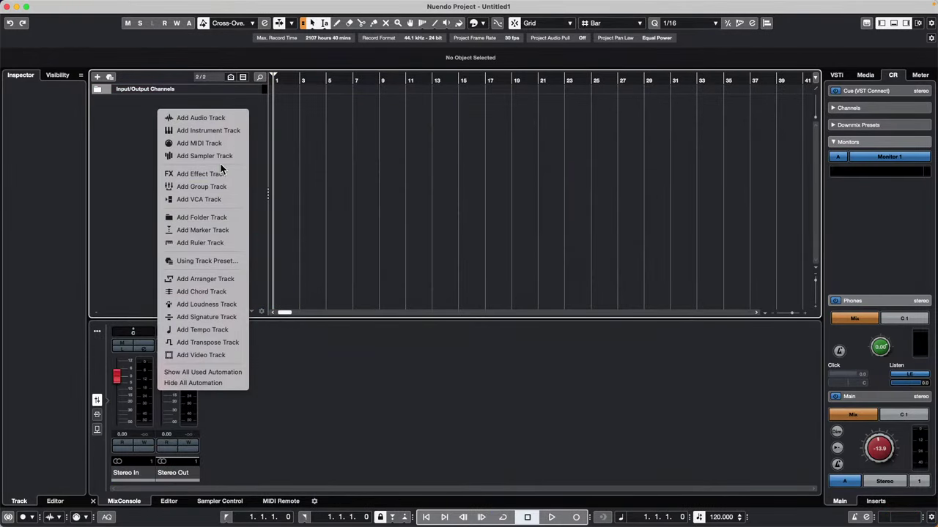
click(221, 231)
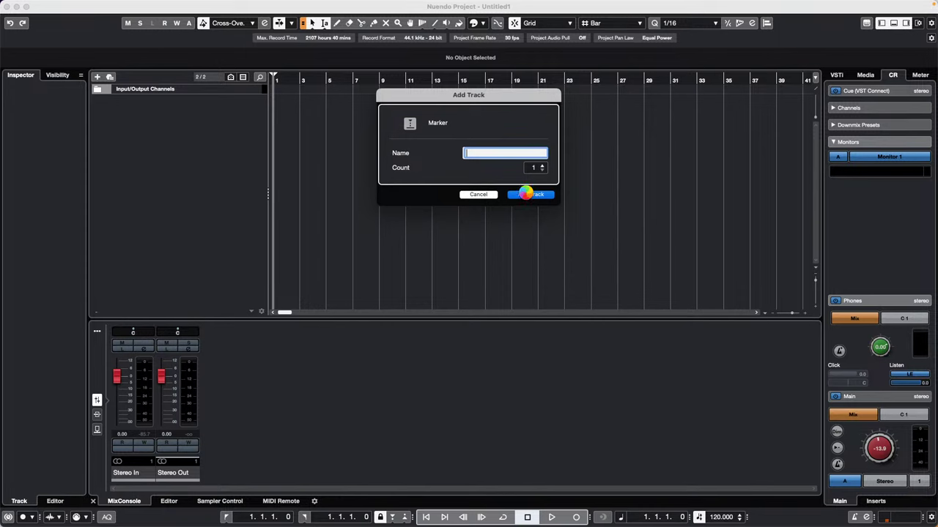
Draw seven markers on the Markers track at bars 6, 9, 11, 14, 16, 18 and 20
right_click(328, 114)
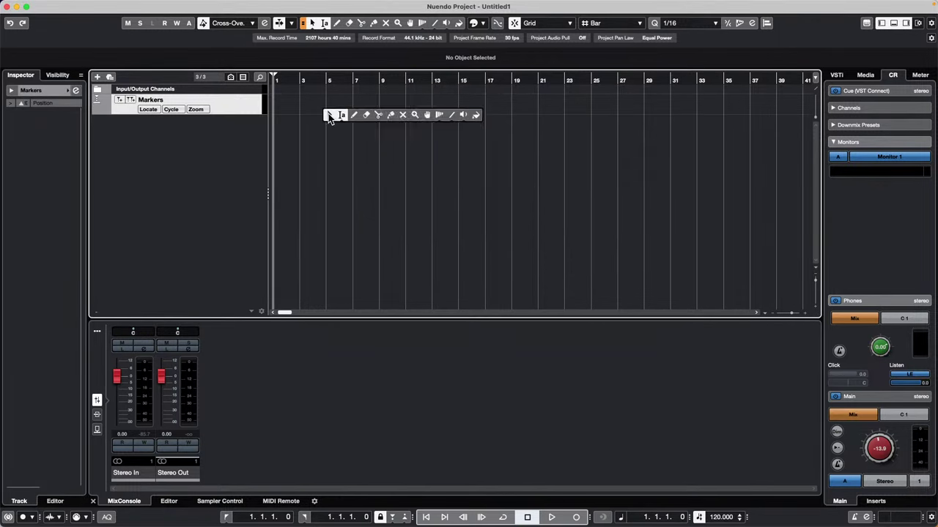
click(354, 115)
click(342, 106)
click(381, 107)
click(409, 106)
click(448, 106)
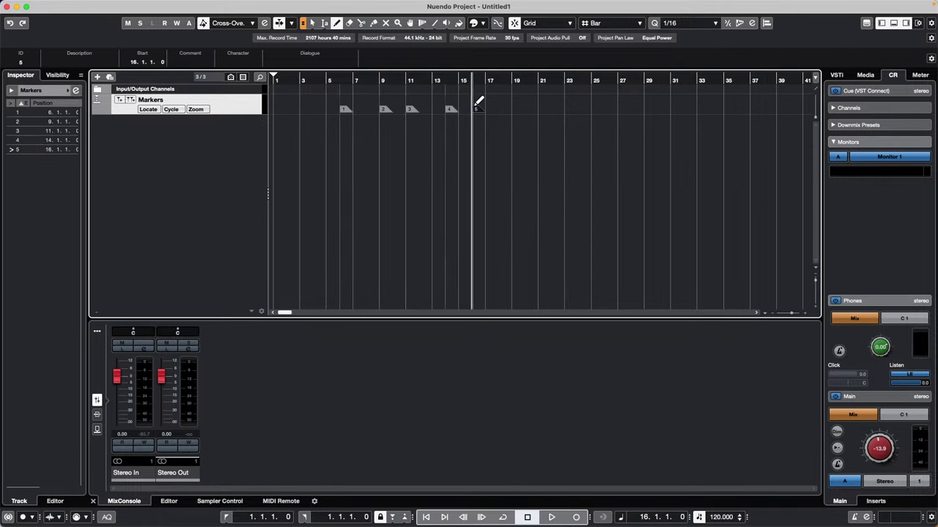
click(475, 106)
click(501, 106)
click(525, 107)
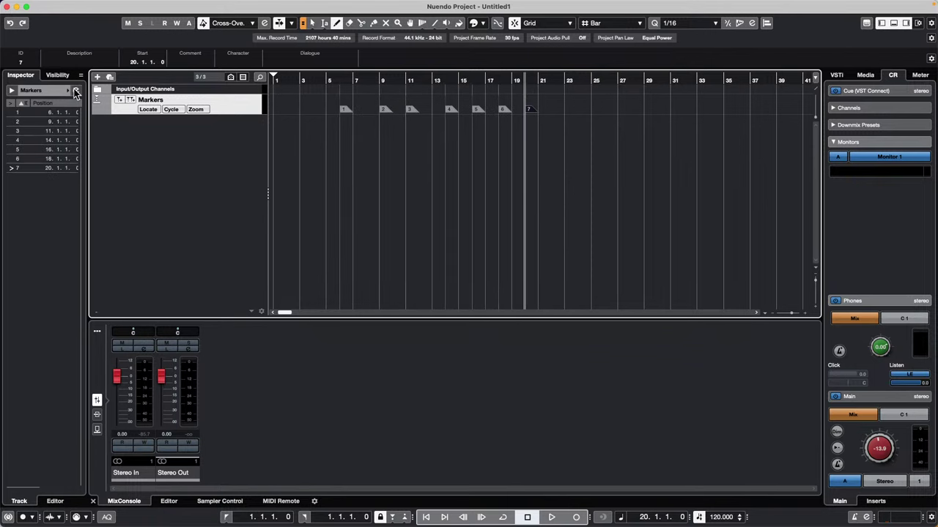
In the Markers window, describe markers 1 to 4 as tyuyi, rtytuy, rsytuy and hioluyuty
click(76, 90)
double_click(297, 180)
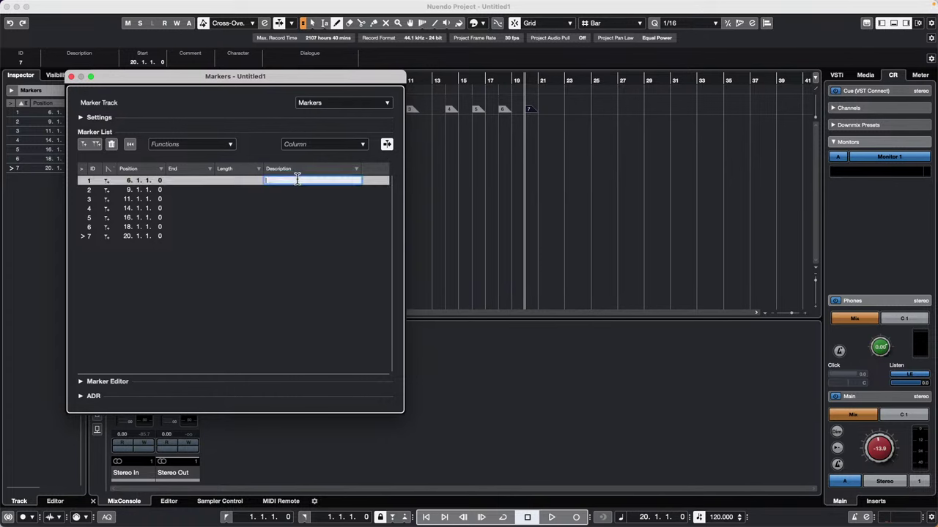
click(297, 189)
click(297, 189)
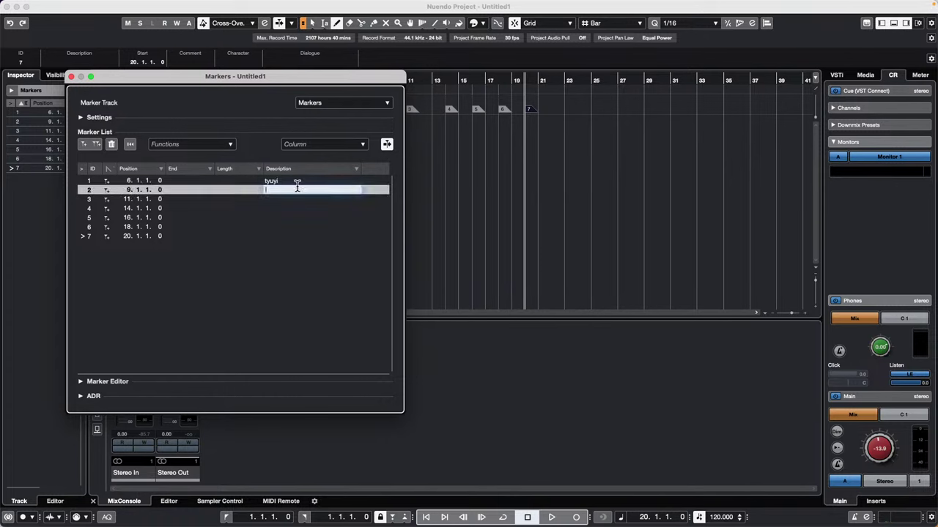
click(290, 198)
click(291, 198)
text(rsytuv)
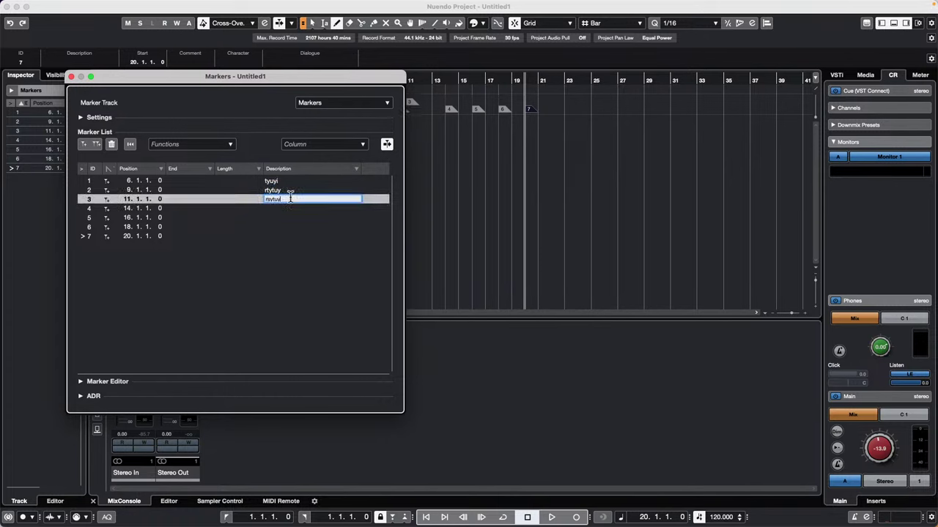
click(286, 208)
click(285, 209)
text(hid)
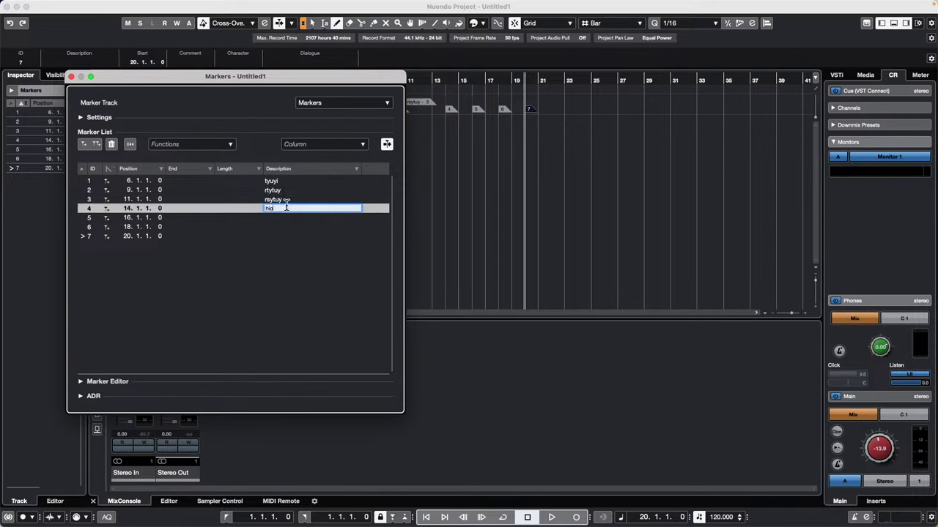
text(luyuty)
Enter tyutyrt, tyfuytt and ryutyrht as the descriptions of markers 5, 6 and 7, and return to the project window
click(293, 218)
click(293, 218)
text(tyut)
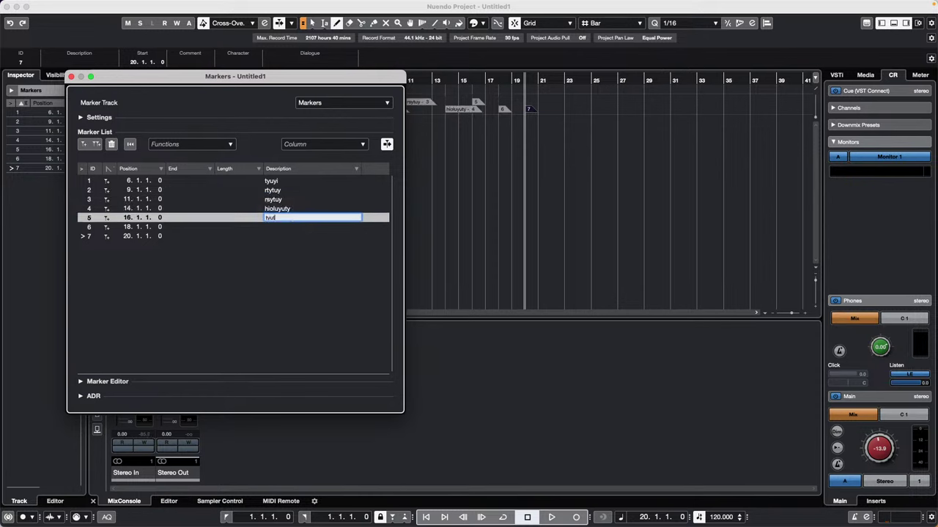
text(yrt)
click(293, 227)
click(292, 226)
text(tyfuytt)
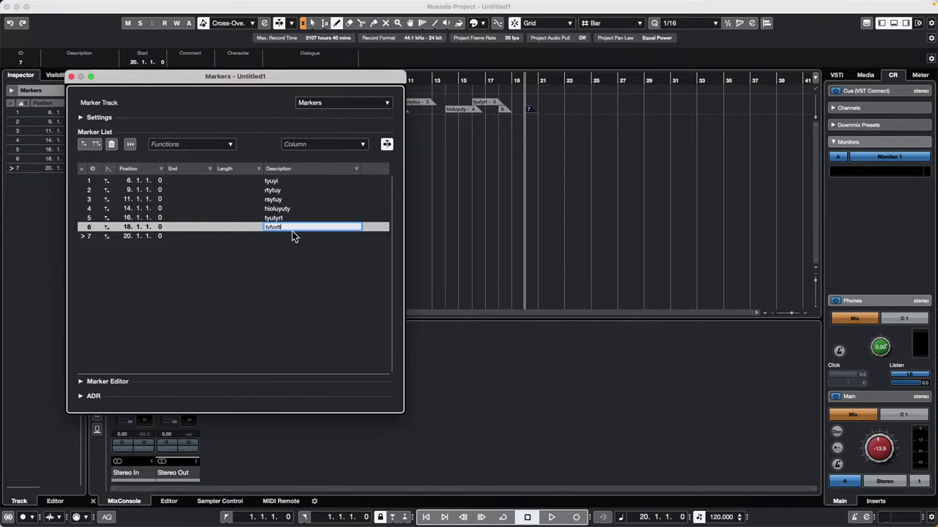
click(293, 235)
click(292, 235)
text(ryutyrt)
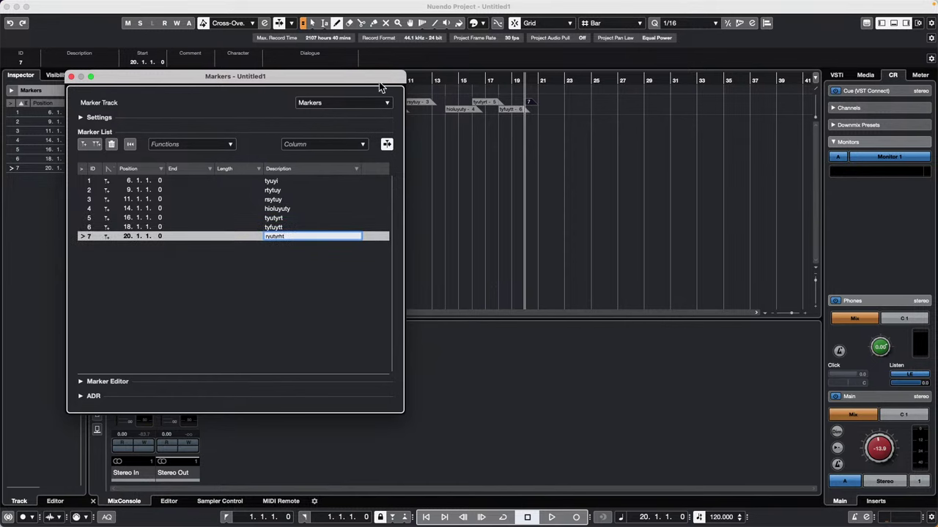
drag(380, 80, 665, 168)
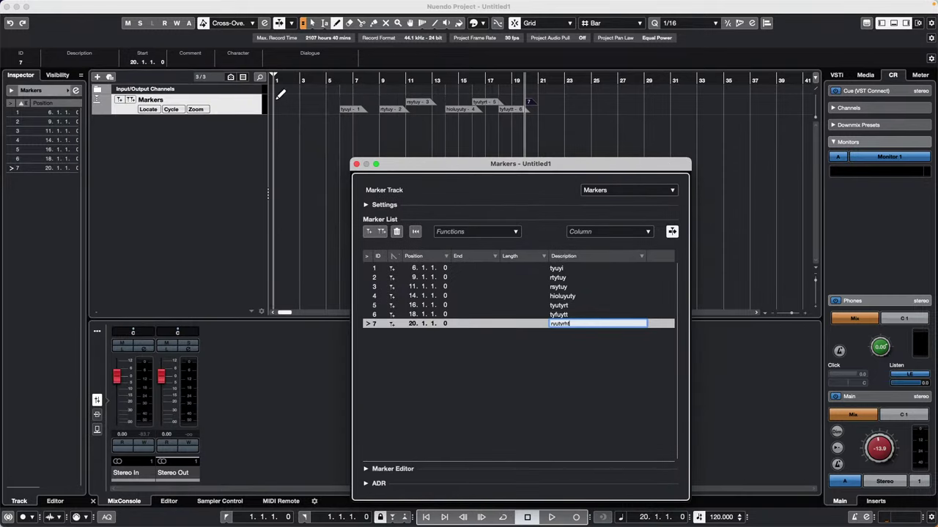
click(236, 110)
Export the Markers track as a CSV file named Marker export in Documents, keeping UTF-8 encoding and the comma separator
click(66, 5)
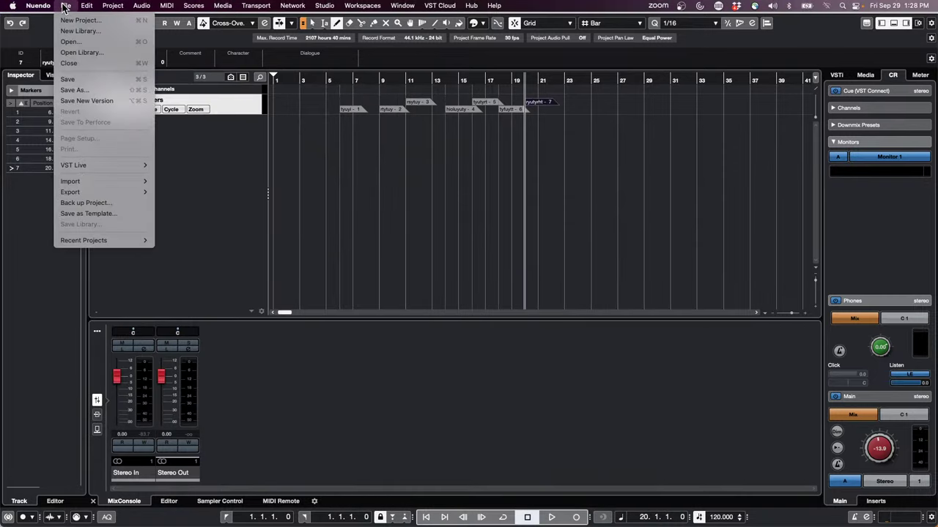
mouse_move(76, 195)
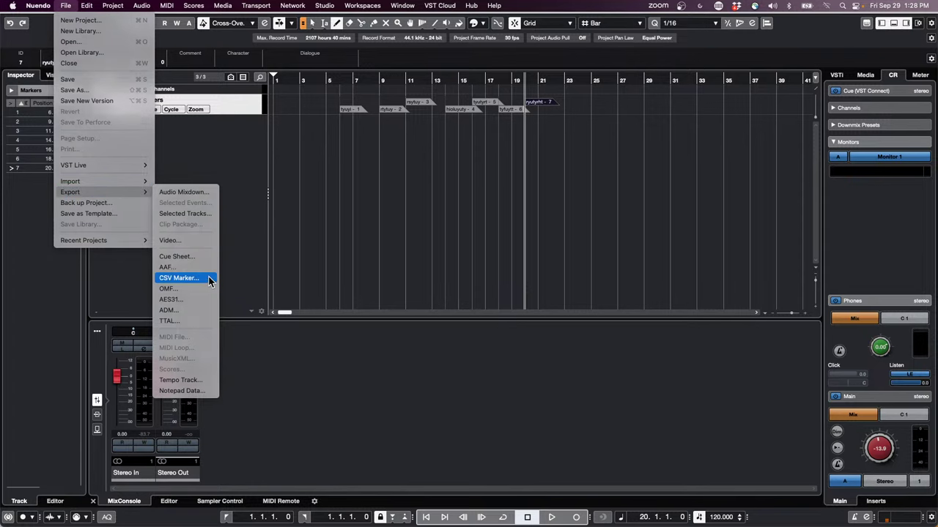
click(179, 277)
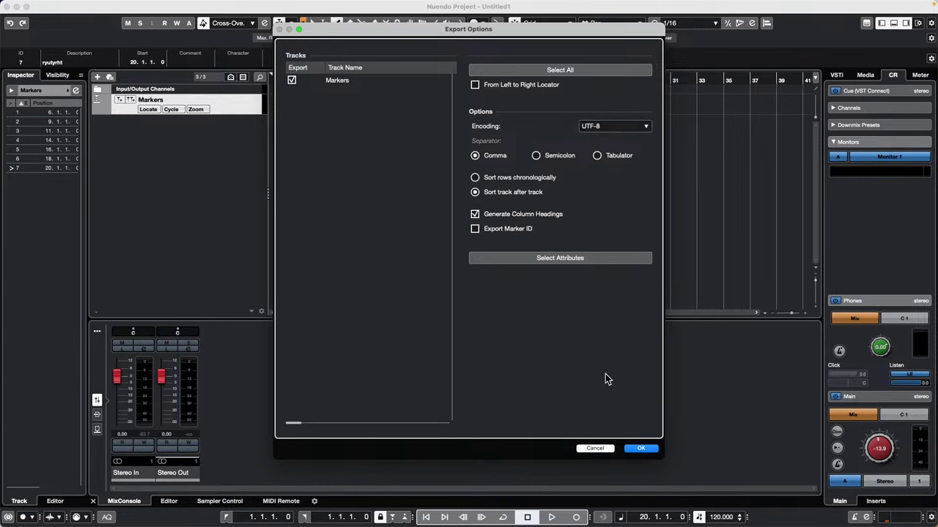
click(642, 449)
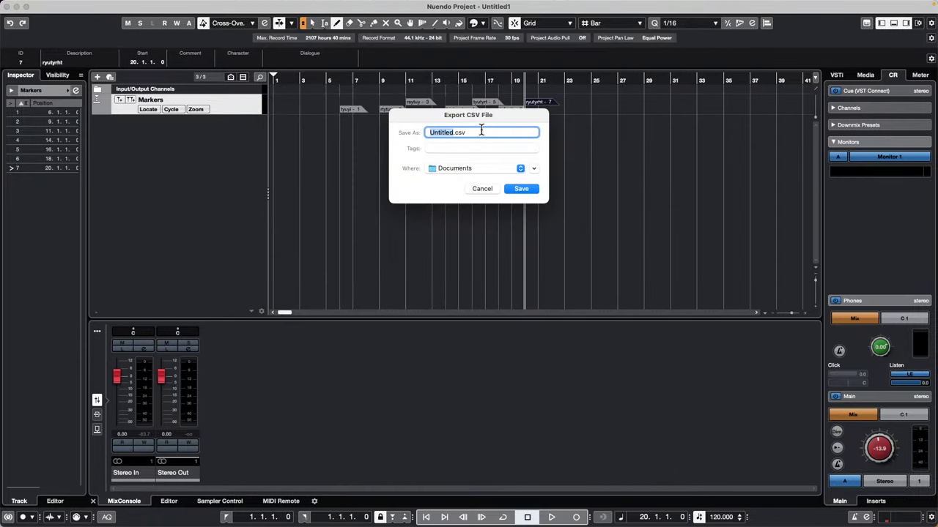
text(Marker export)
key(Return)
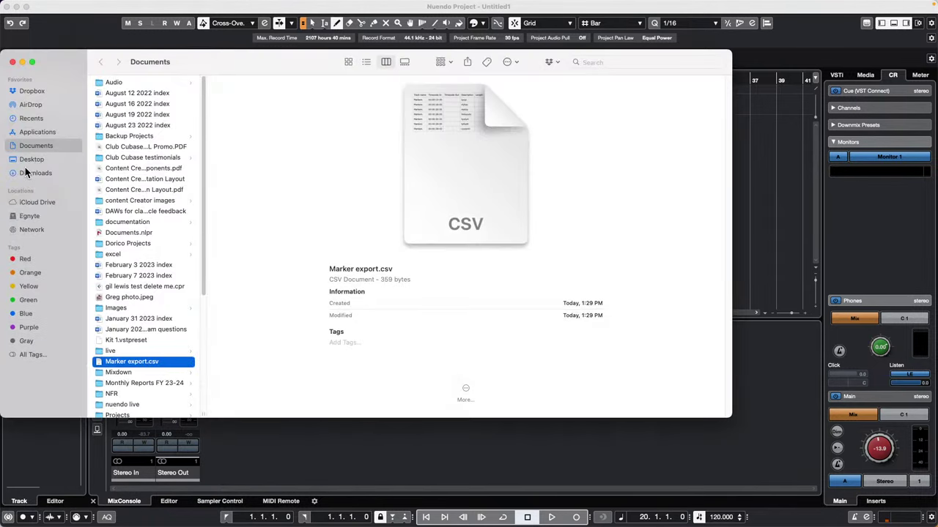
Move Marker export.csv from Documents to the Desktop folder and open it there in Microsoft Excel
mouse_move(154, 362)
mouse_down()
mouse_move(40, 192)
mouse_move(35, 136)
mouse_move(42, 124)
mouse_move(42, 156)
mouse_move(51, 117)
mouse_move(43, 158)
mouse_move(42, 107)
mouse_move(52, 156)
mouse_up()
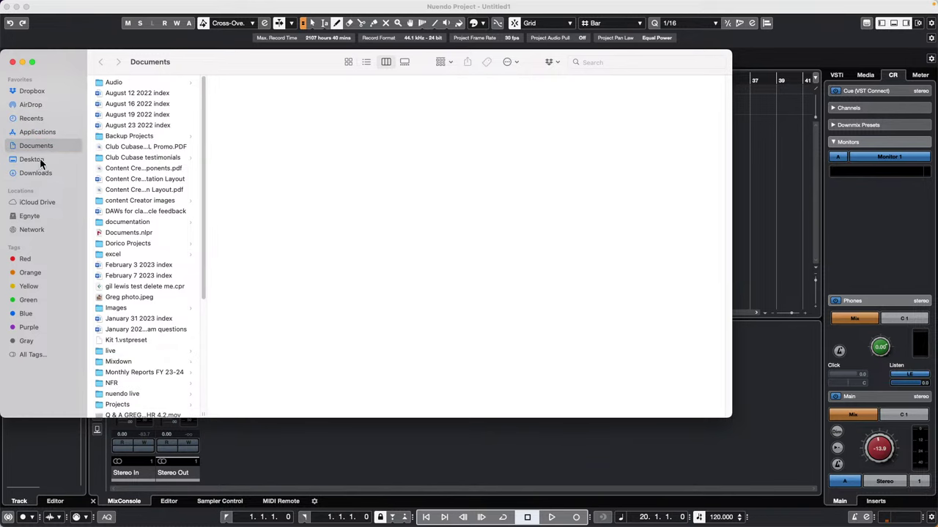
click(22, 160)
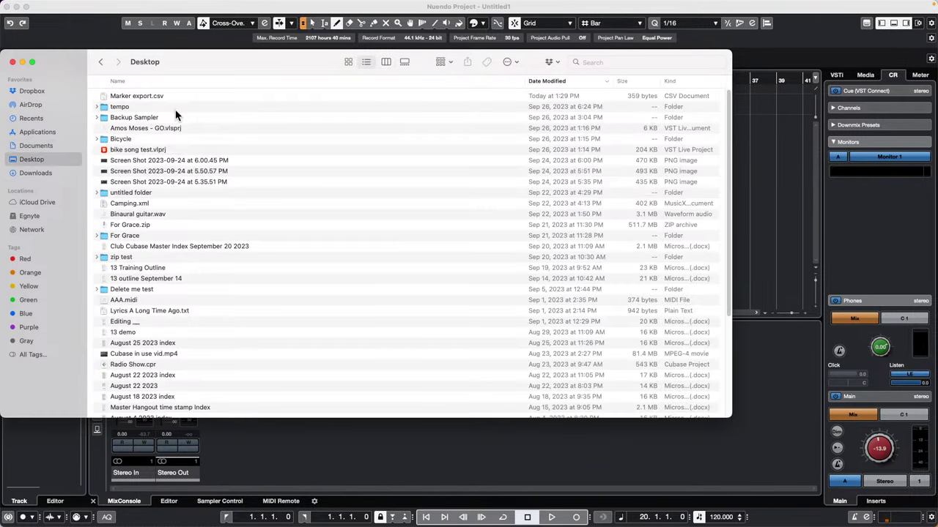
right_click(161, 96)
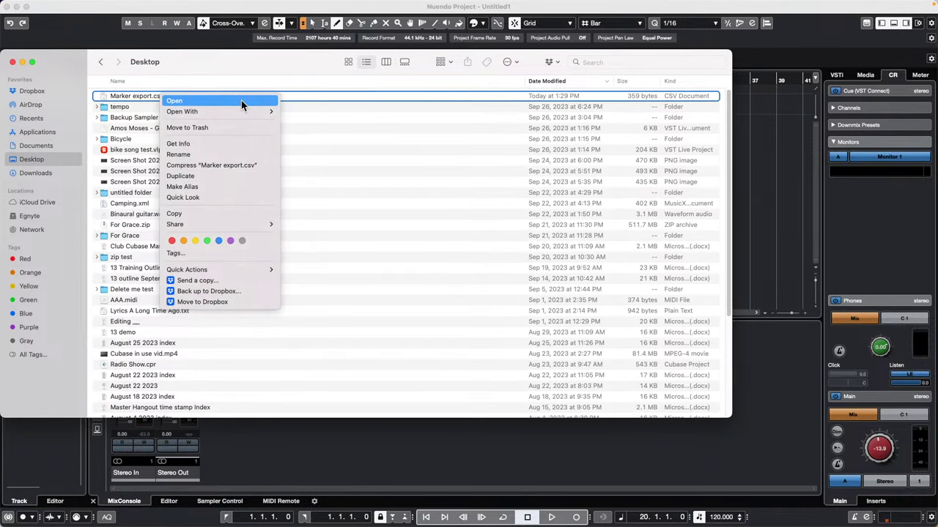
mouse_move(242, 111)
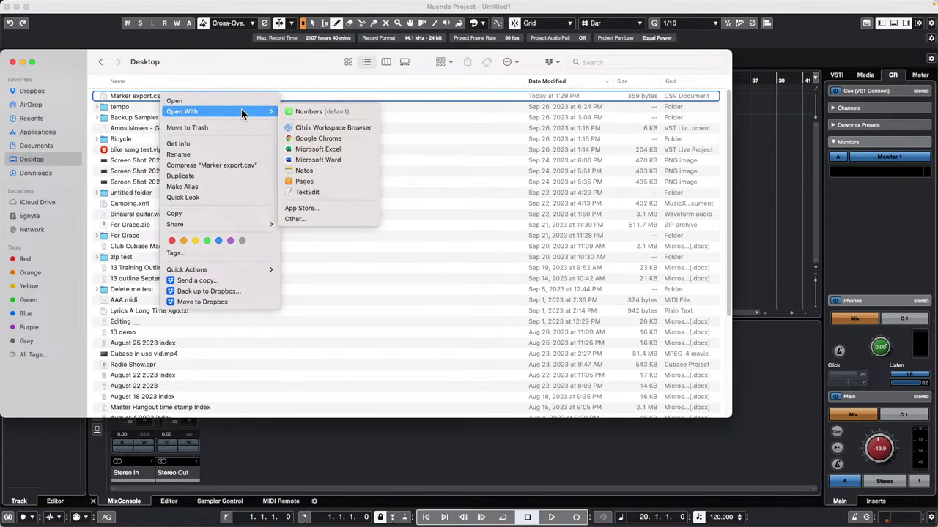
click(349, 149)
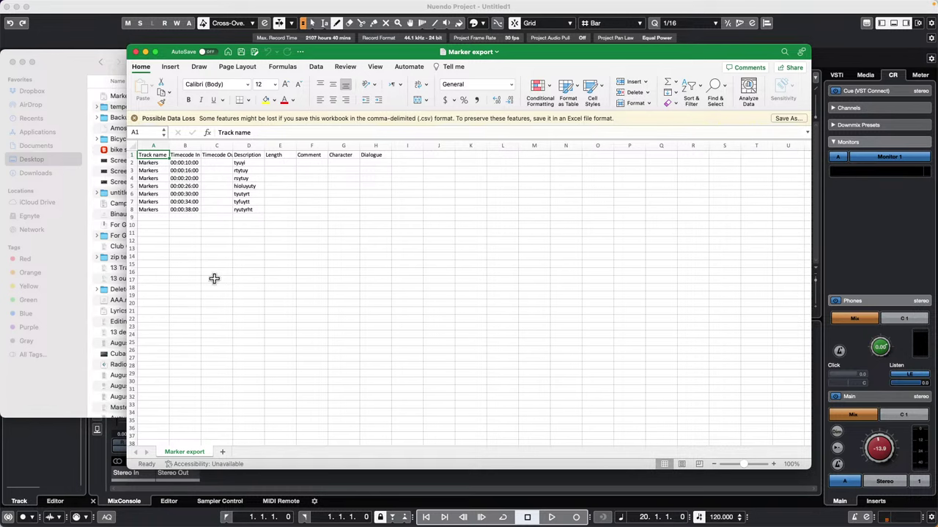
Close the Marker export spreadsheet and the Desktop folder window
click(135, 52)
drag(99, 54, 159, 55)
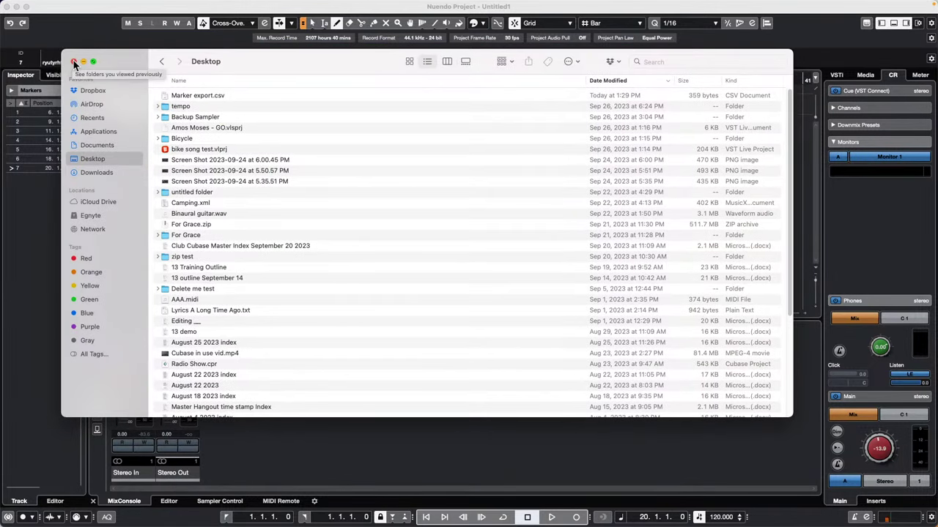
click(74, 62)
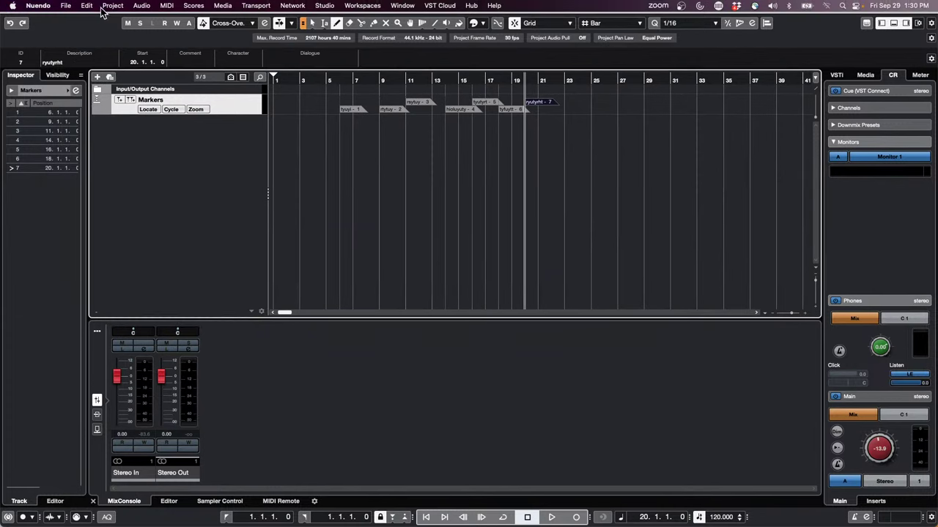
Quit Nuendo without saving the Untitled1 project
click(65, 5)
mouse_move(38, 5)
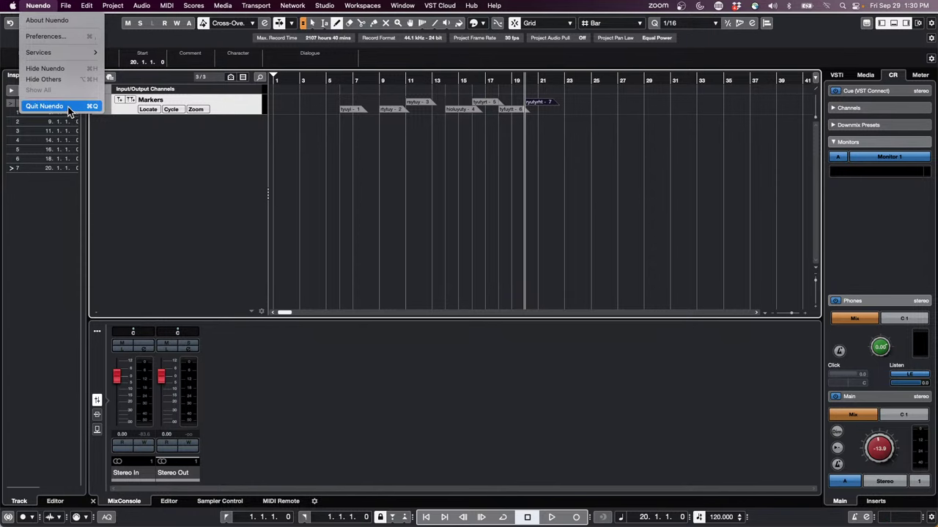
click(70, 112)
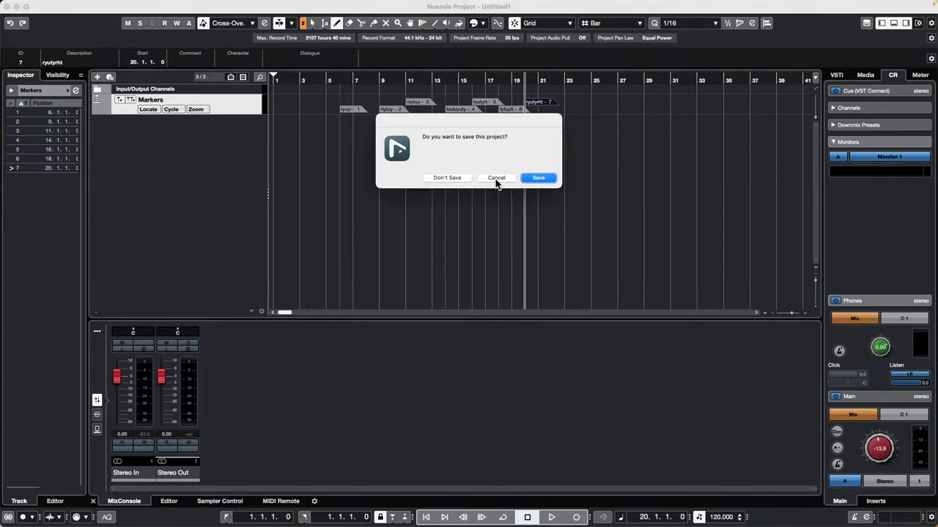
click(458, 180)
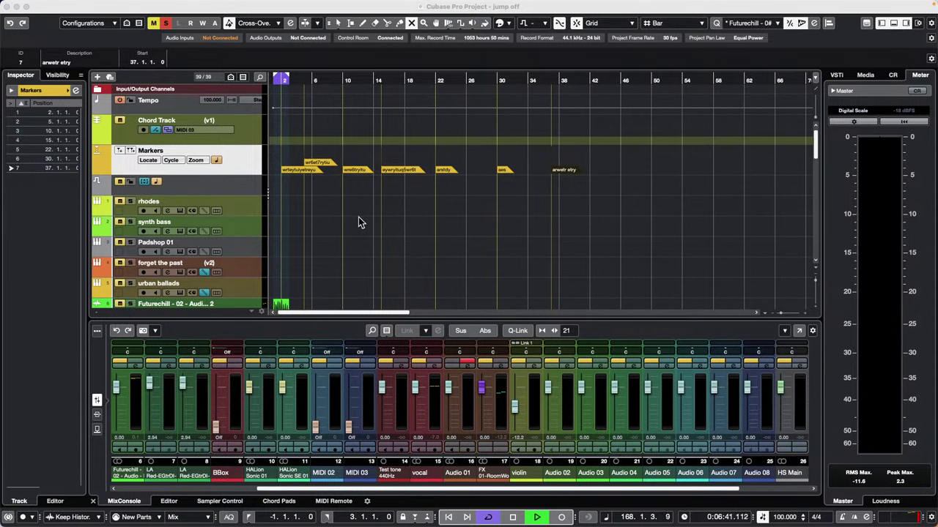
In the Cubase project, select and play the looped Futurechill audio track, pulling its fader to about -19.7 dB and back up to about -4.08 dB
scroll(358, 217, down, 6)
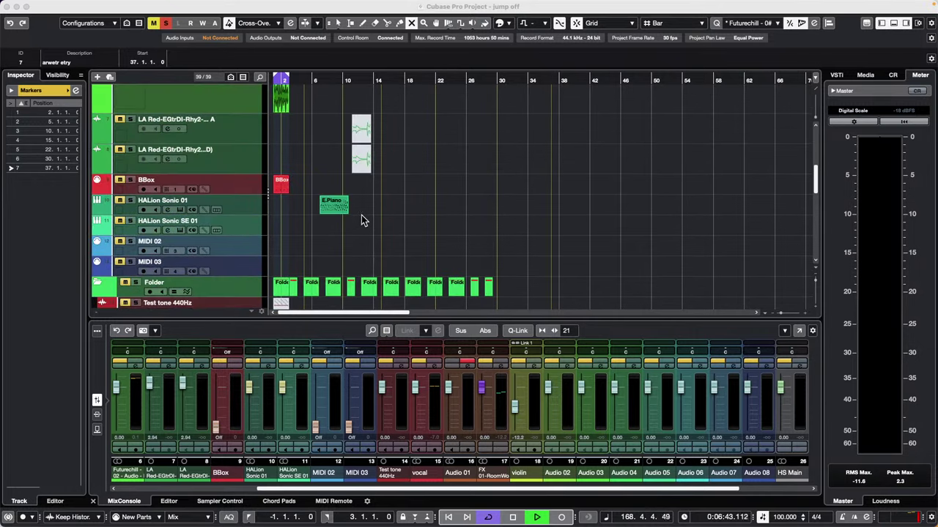
scroll(360, 217, up, 4)
click(211, 192)
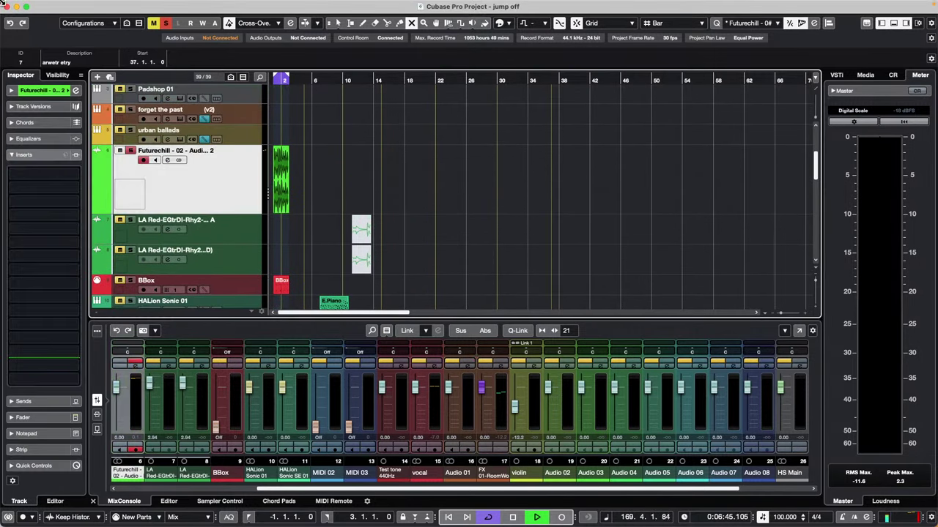
drag(304, 78, 245, 104)
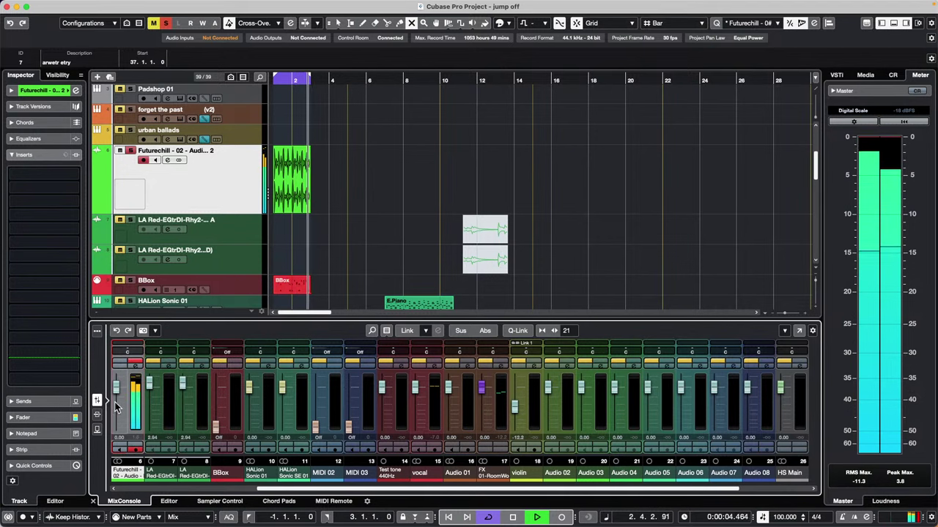
drag(117, 388, 115, 415)
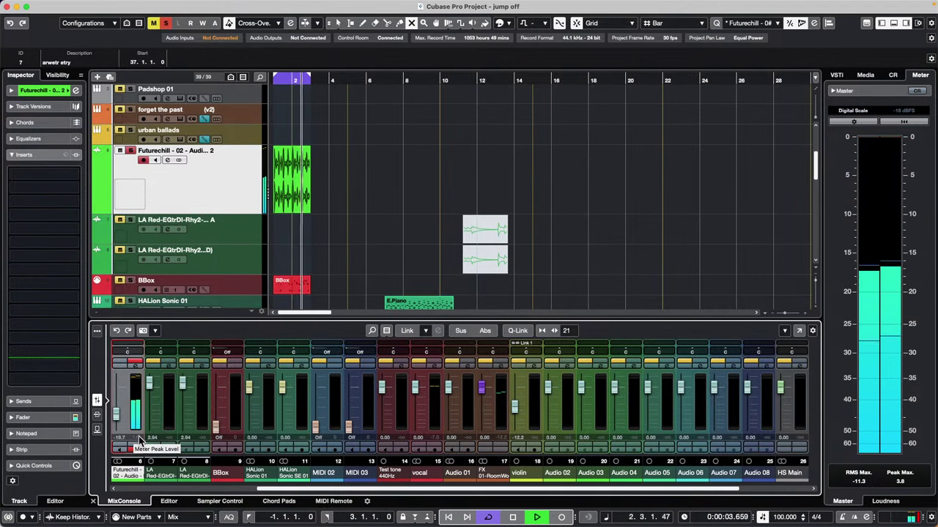
drag(116, 416, 121, 397)
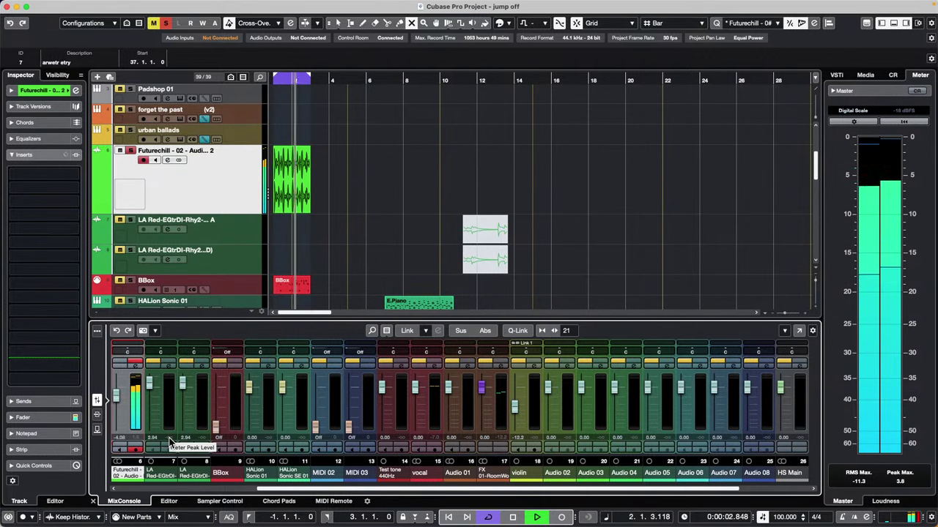
Select the HALion Sonic 01 track, stop playback and place the project cursor at bar 17
key(1)
click(416, 175)
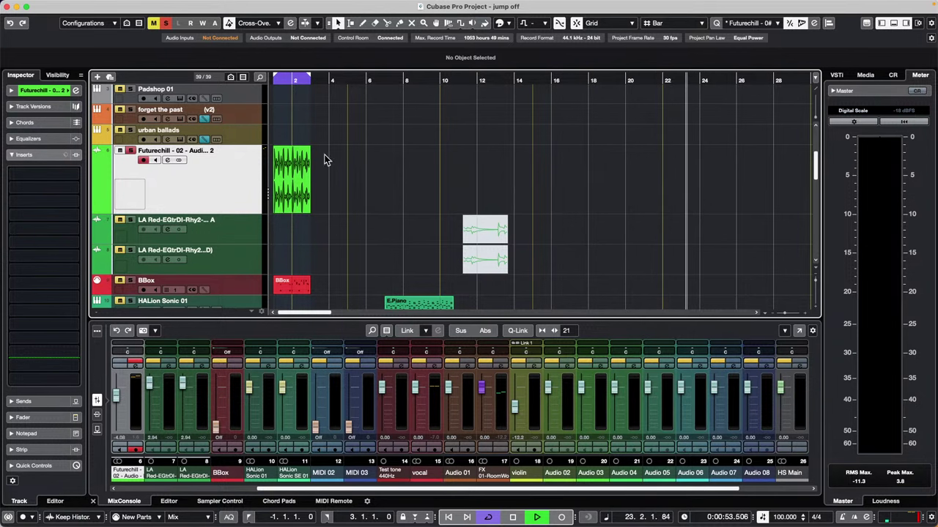
scroll(383, 182, down, 2)
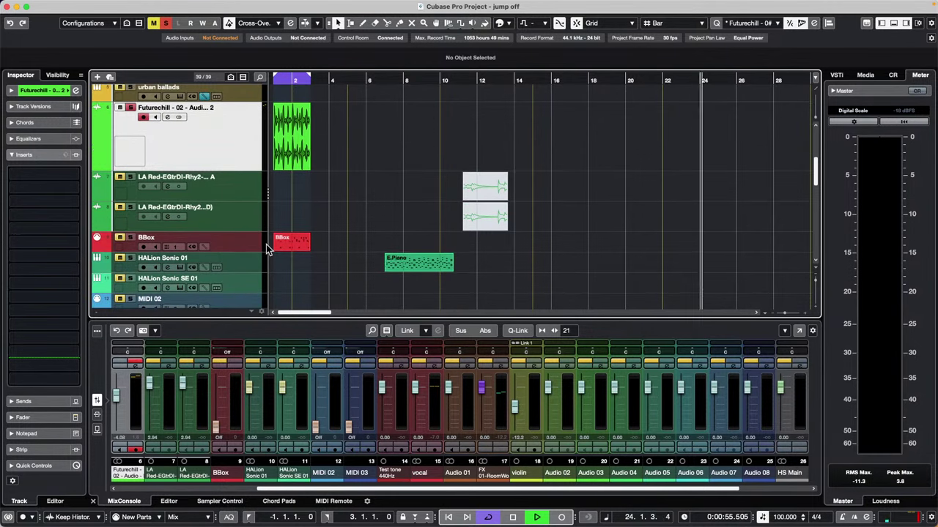
click(250, 262)
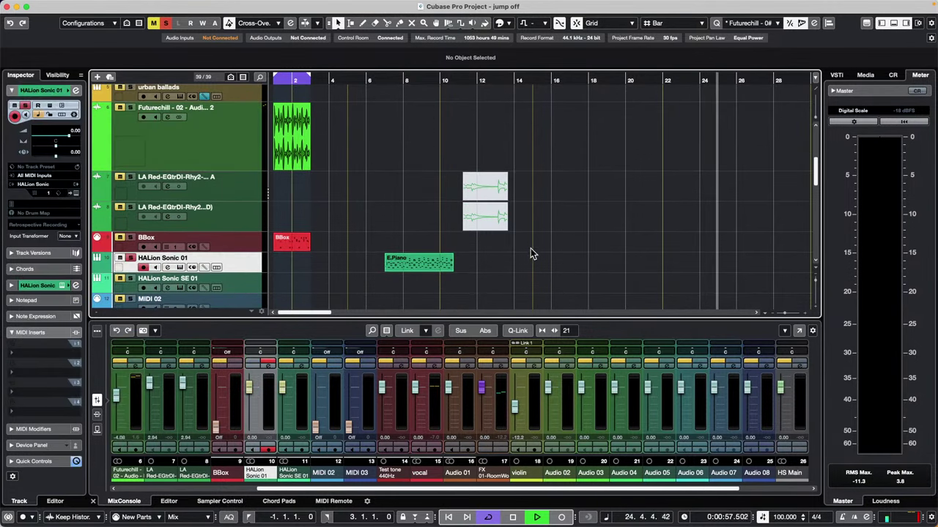
key(space)
drag(590, 81, 549, 135)
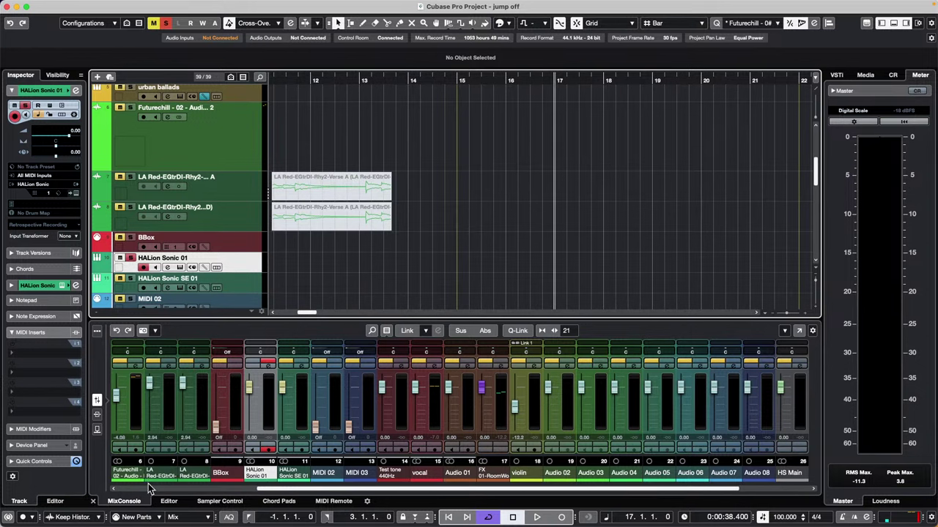
Turn on Auto Quantize and record a two-bar MIDI part on the HALion Sonic 01 track from bar 18
click(229, 517)
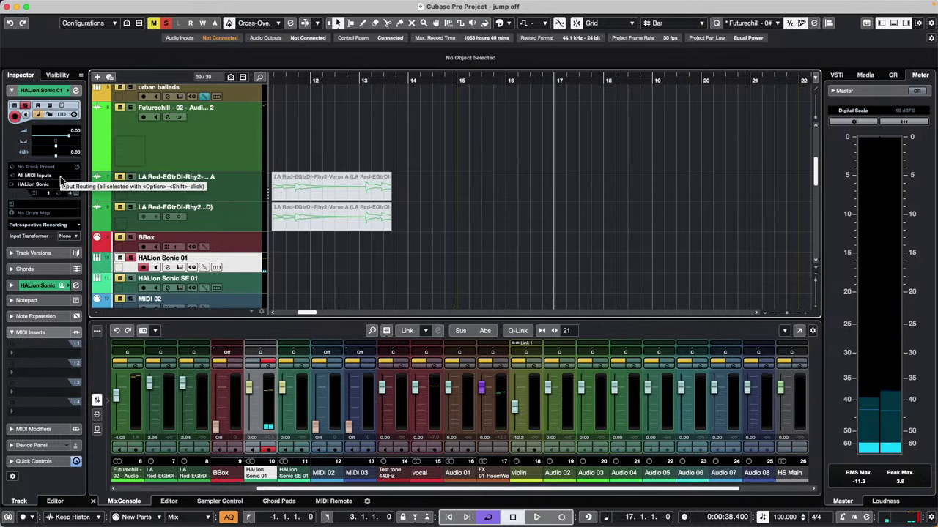
key(space)
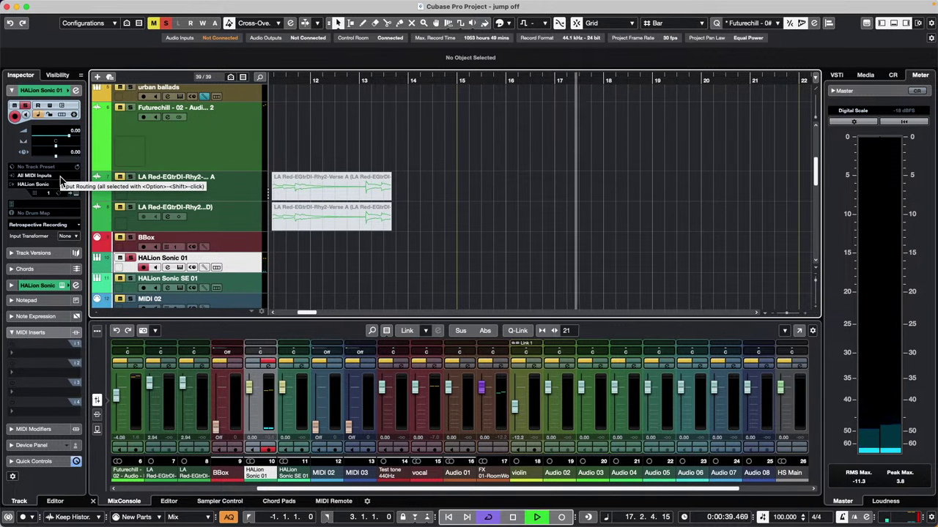
key(KP_Multiply)
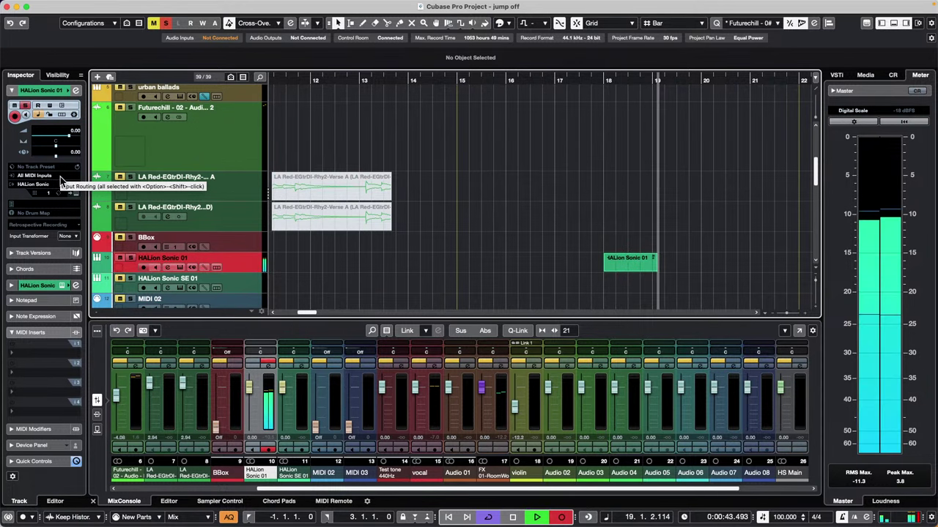
key(space)
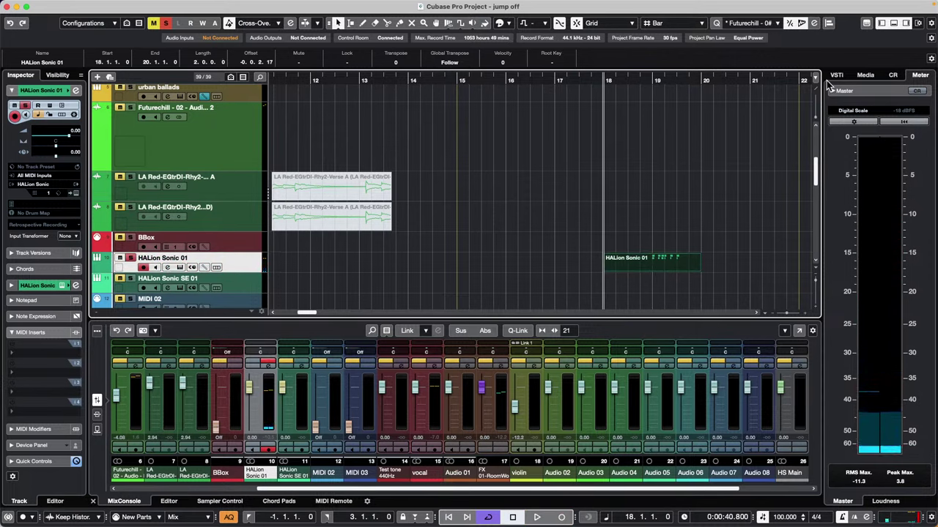
Set the quantize preset to 1/4 and erase the recorded HALion Sonic 01 part at bar 18
click(761, 22)
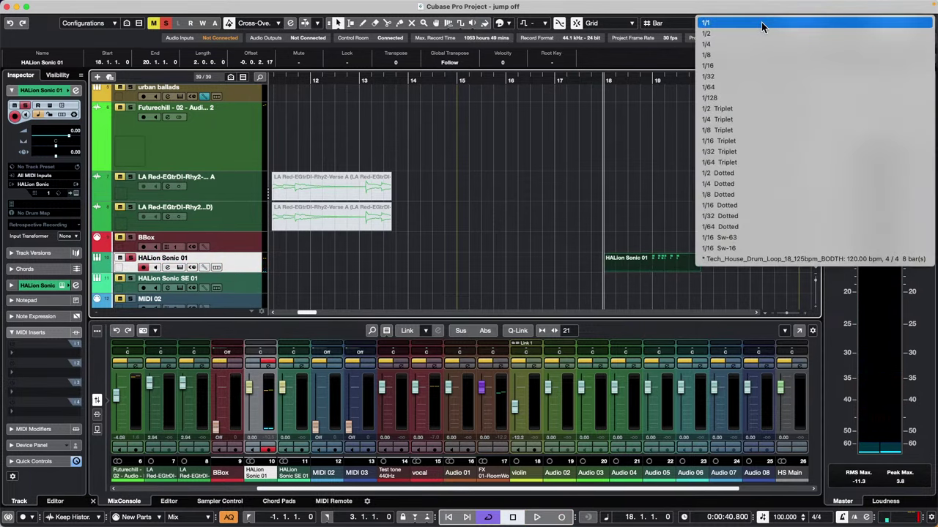
click(660, 191)
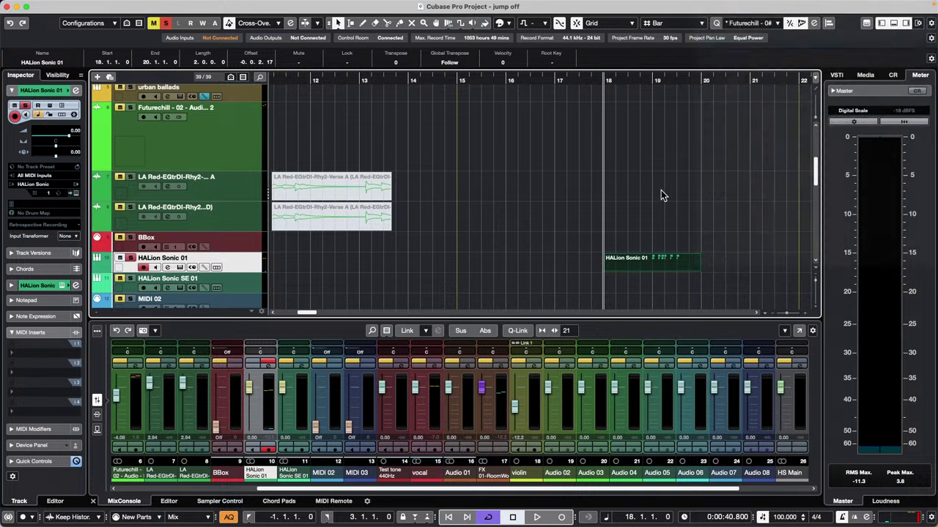
right_click(659, 261)
click(687, 261)
click(668, 260)
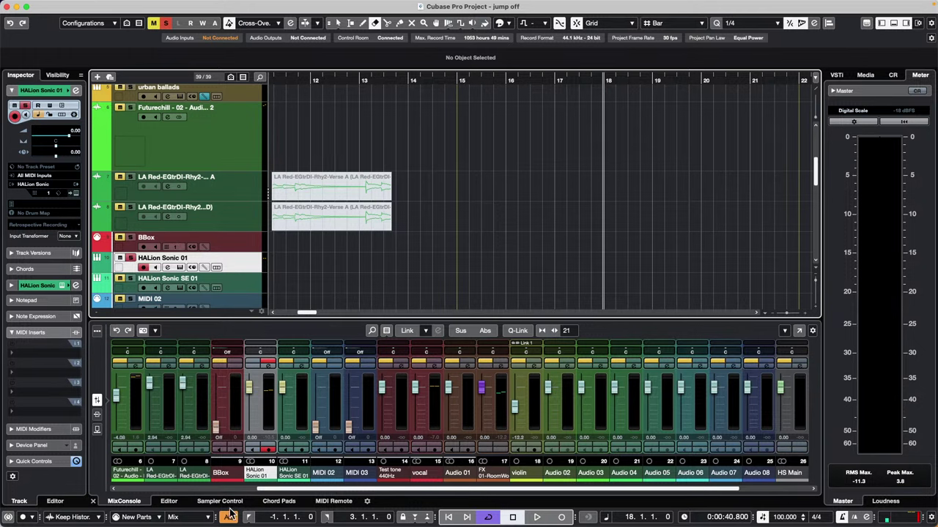
Record a new four-bar MIDI part on HALion Sonic 01 from bar 18 and open it in a separate Key Editor window
key(KP_Multiply)
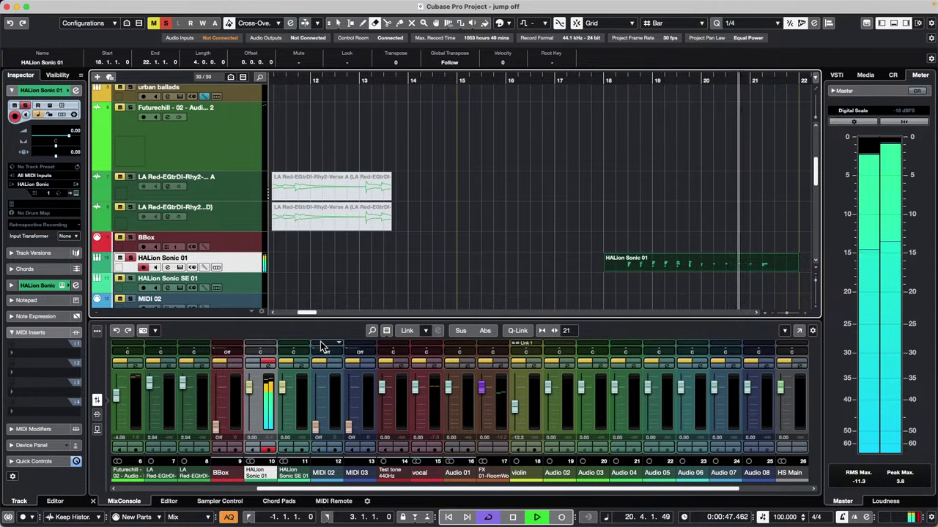
key(space)
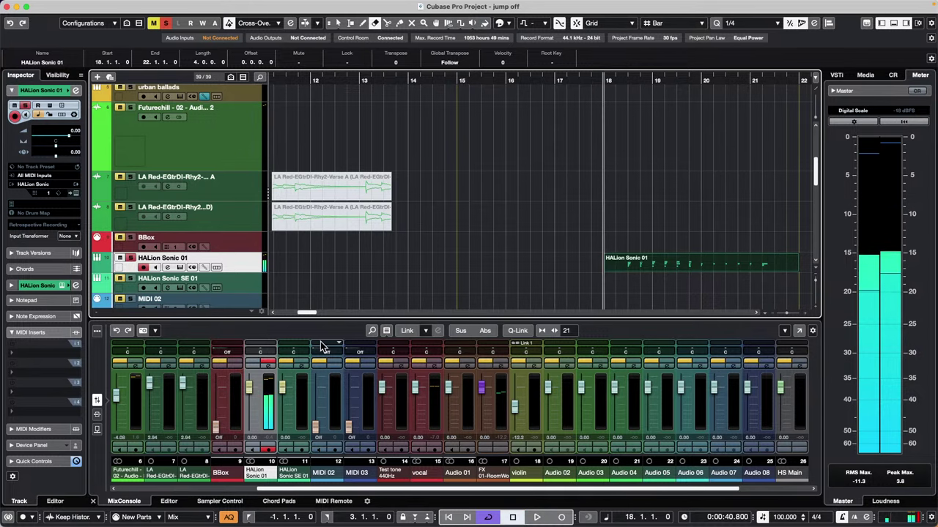
key(1)
double_click(685, 266)
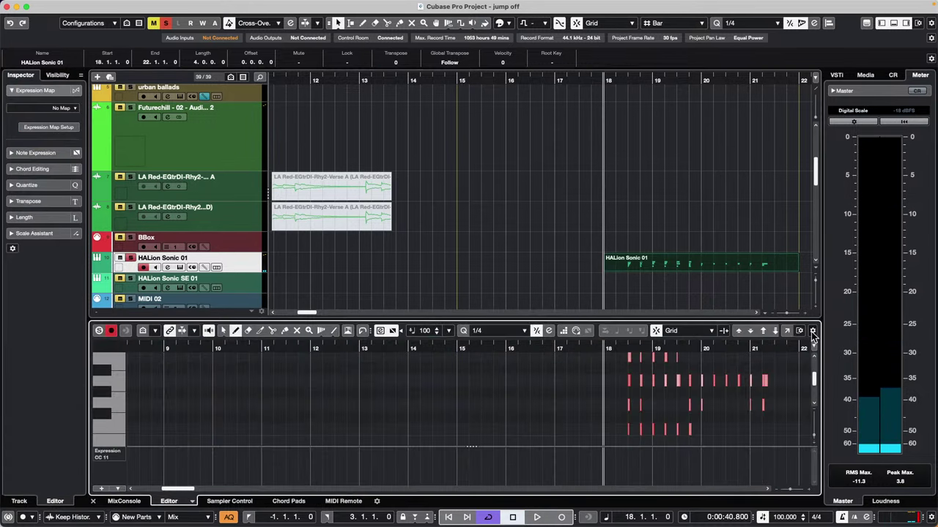
click(788, 331)
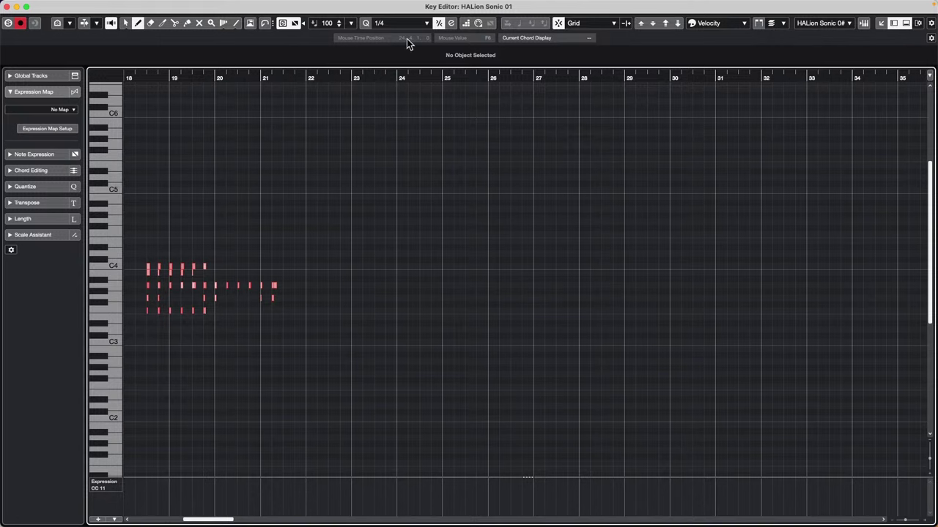
Draw eight consecutive quarter notes from bar 23 to bar 25 with pitches A4, G4, A4, E4, F#4, E4, G4 and F4
click(357, 209)
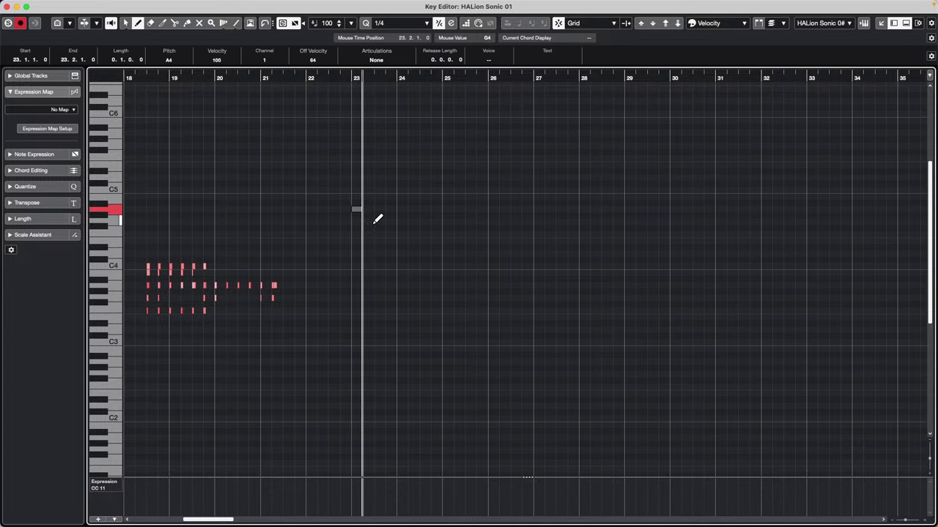
click(370, 222)
click(381, 211)
click(389, 240)
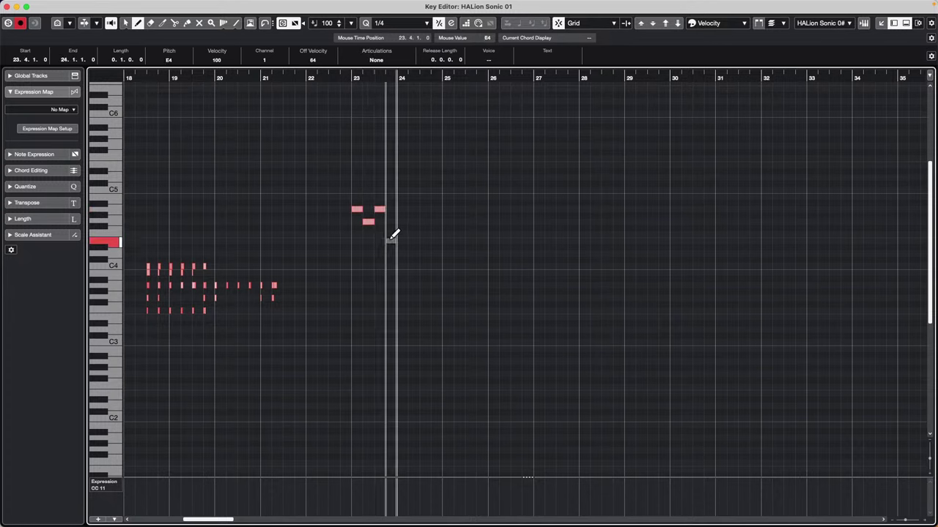
click(402, 228)
click(413, 240)
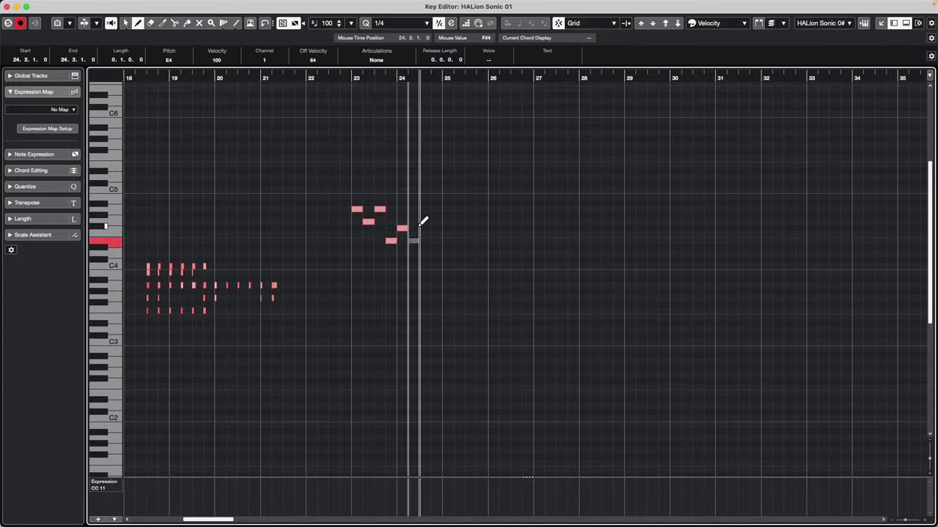
click(422, 223)
click(435, 235)
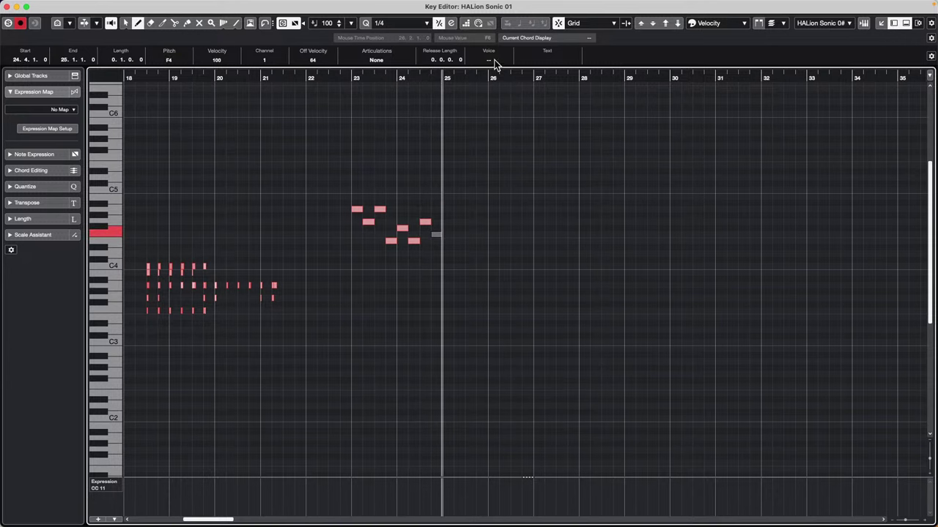
Set the quantize preset to 1/2 and draw two half notes, G#4 and F4, in bar 25
click(405, 23)
click(411, 45)
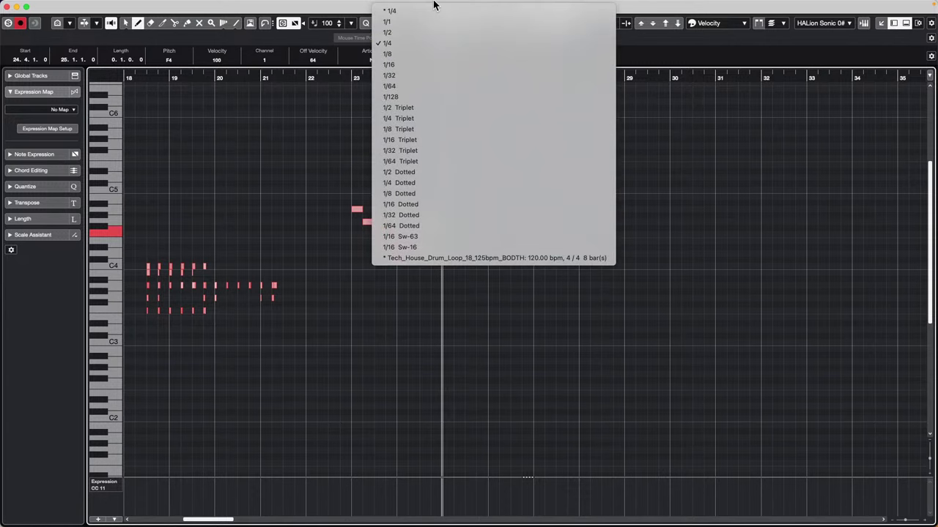
click(424, 33)
click(454, 216)
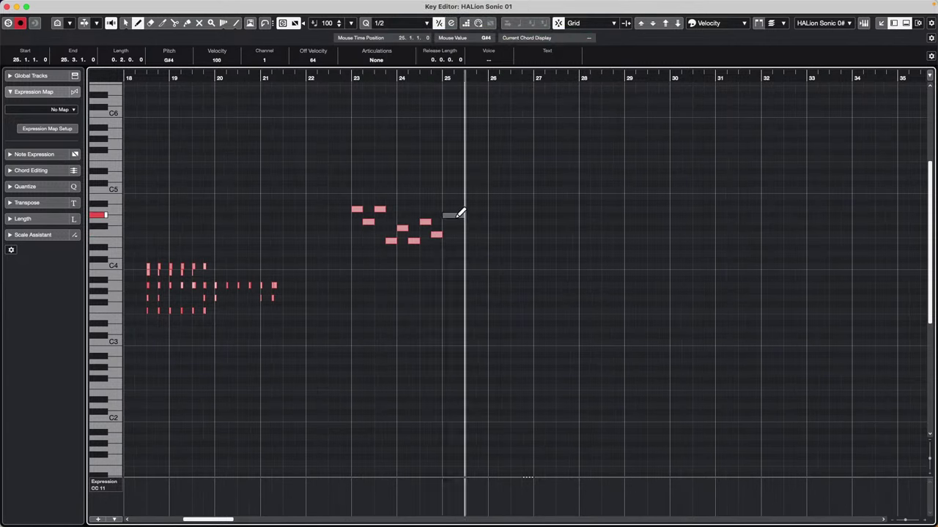
click(480, 234)
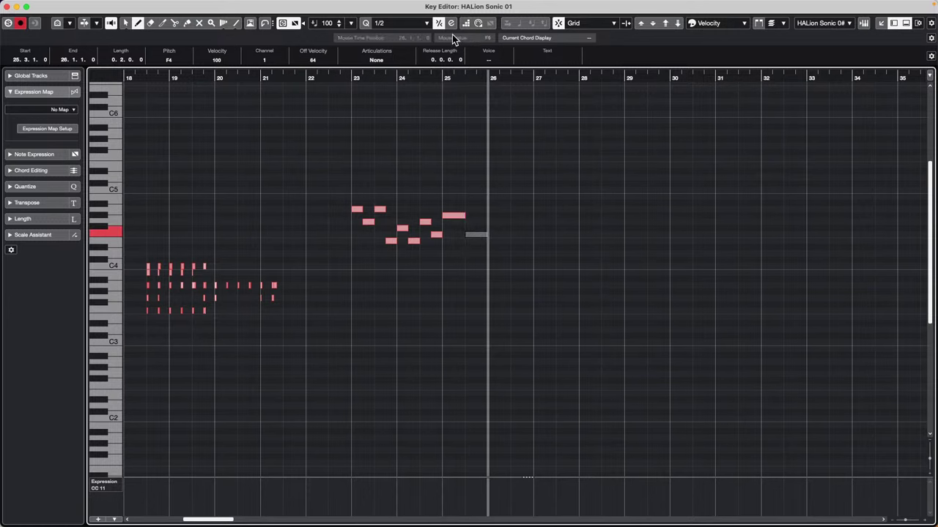
Set the quantize preset to 1/4 Triplet and fill bar 26 with triplet notes G4, G#4, A4, B4, C5 and C5
click(392, 23)
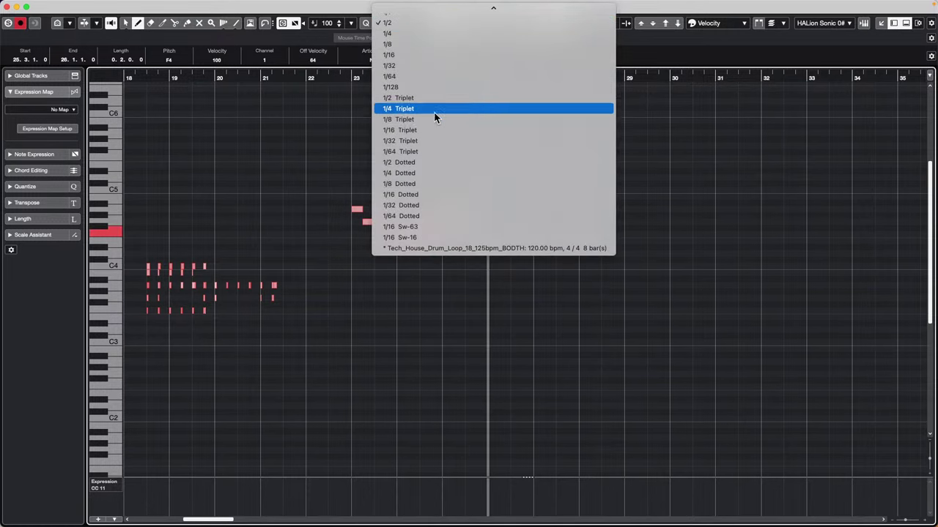
click(466, 108)
click(499, 220)
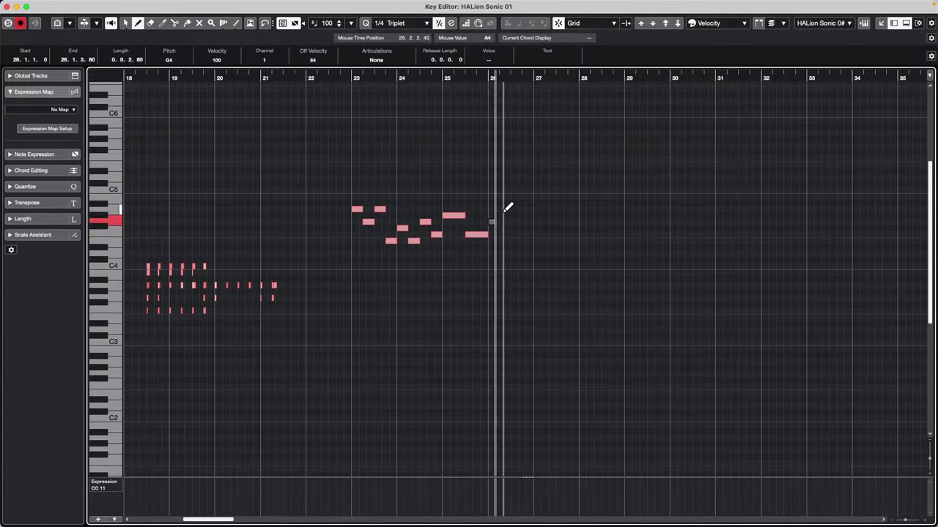
click(514, 197)
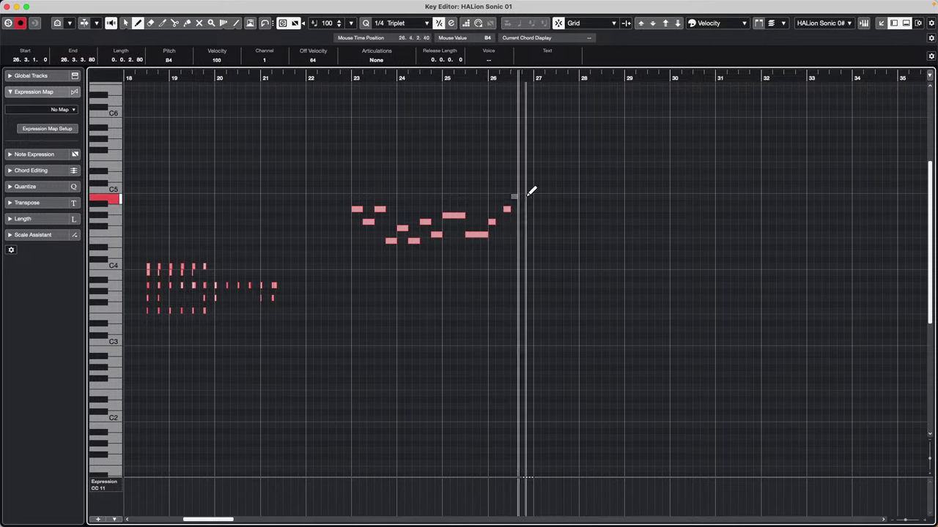
click(523, 191)
click(531, 190)
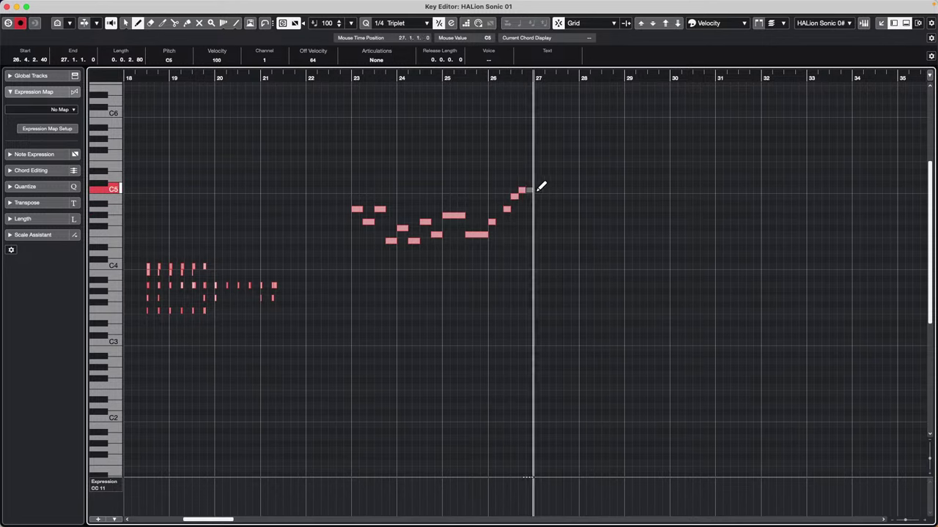
click(501, 215)
click(506, 209)
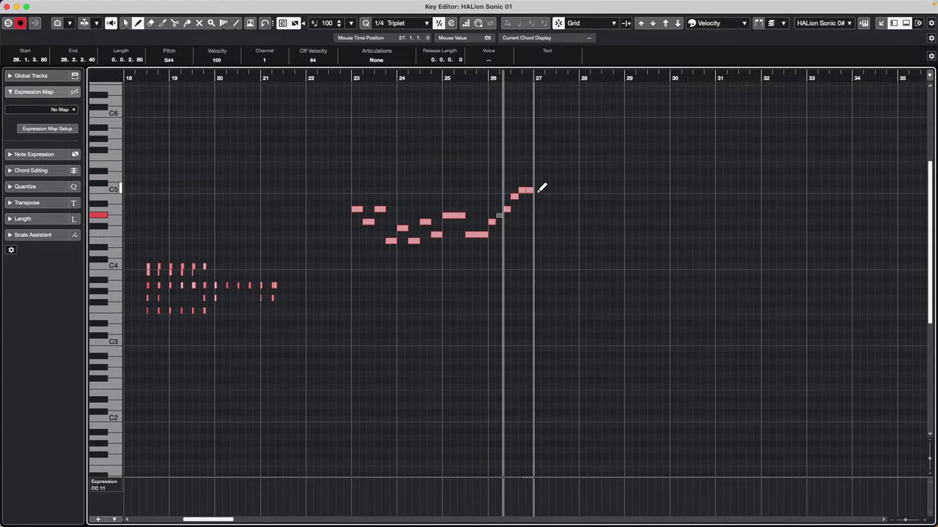
Draw quarter-triplet notes across bar 27 with pitches A#4, G#4, F#4, E4 and G4 together, A4 and A#4
click(537, 202)
click(544, 215)
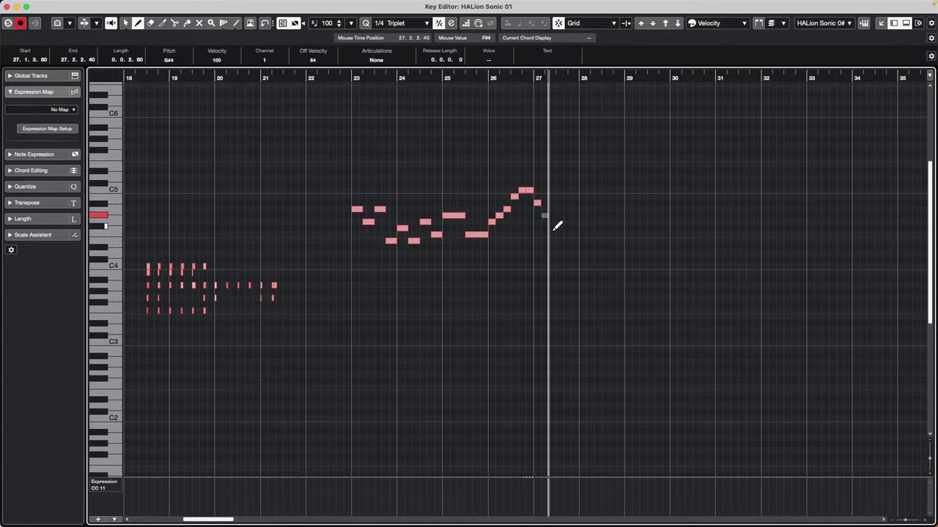
click(553, 227)
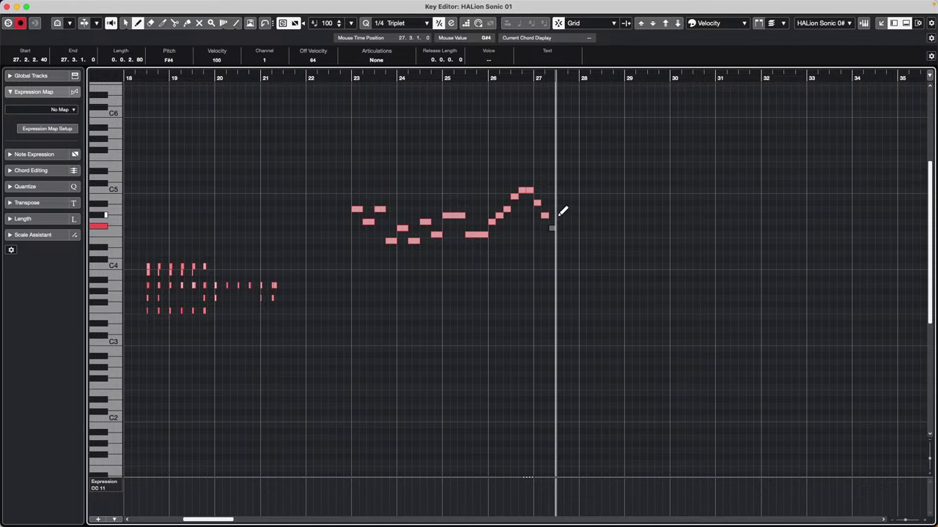
click(559, 239)
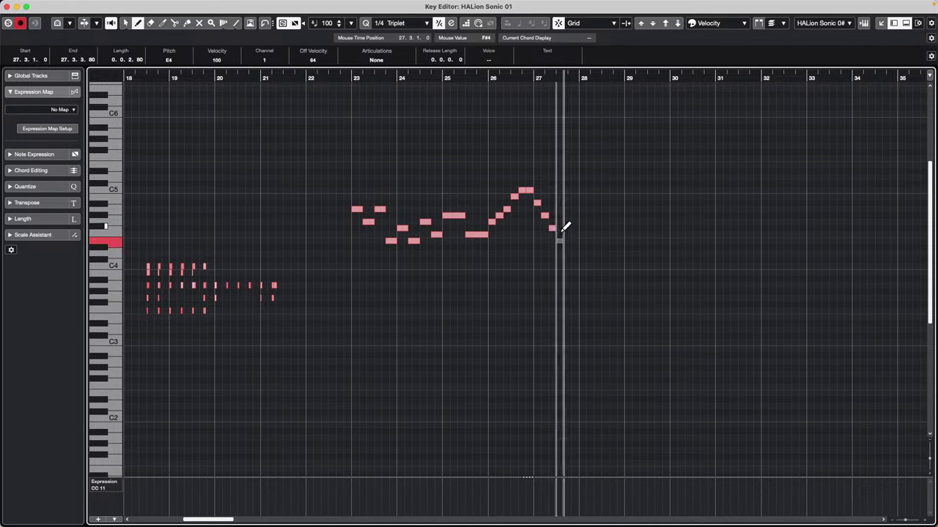
click(562, 221)
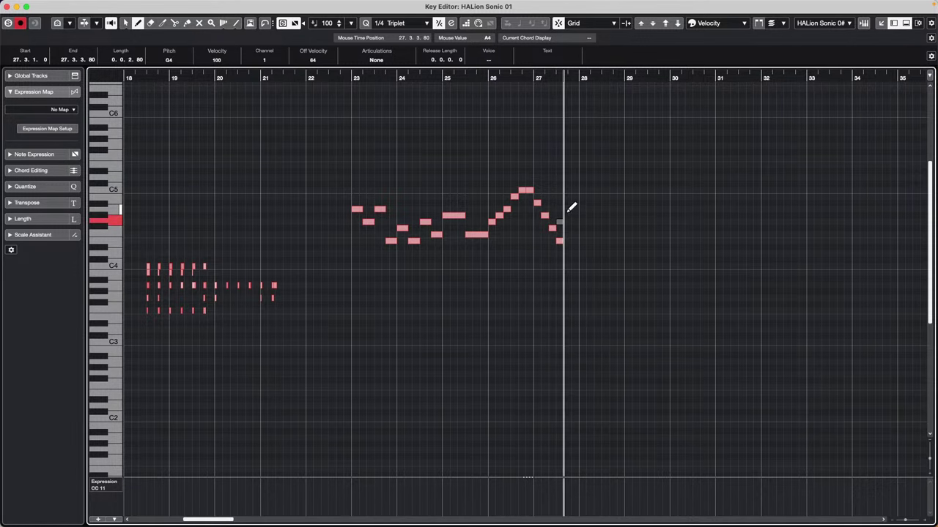
click(568, 209)
click(575, 203)
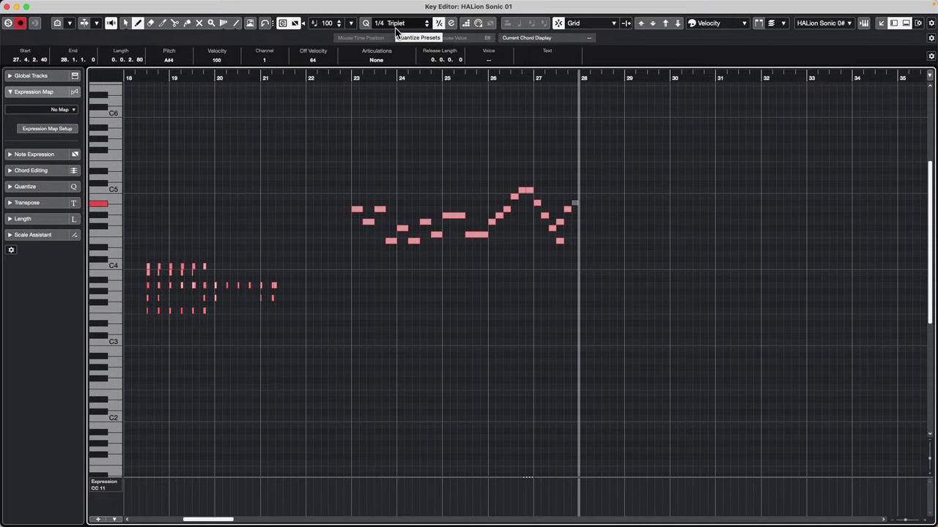
With Snap turned off, draw freely placed notes of varying lengths from bar 28 to bar 31, between A4 and B3
click(587, 215)
click(602, 214)
click(622, 207)
click(633, 209)
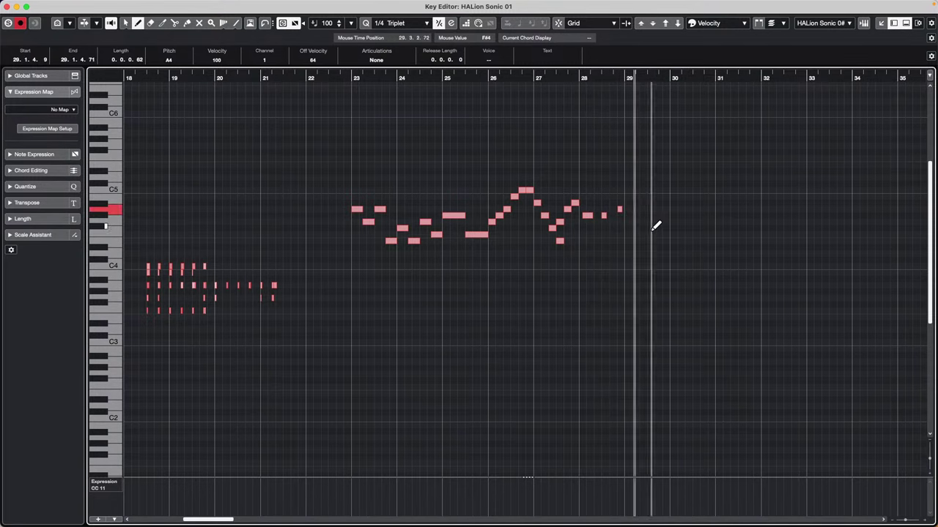
click(651, 235)
click(664, 260)
drag(680, 260, 717, 229)
click(695, 241)
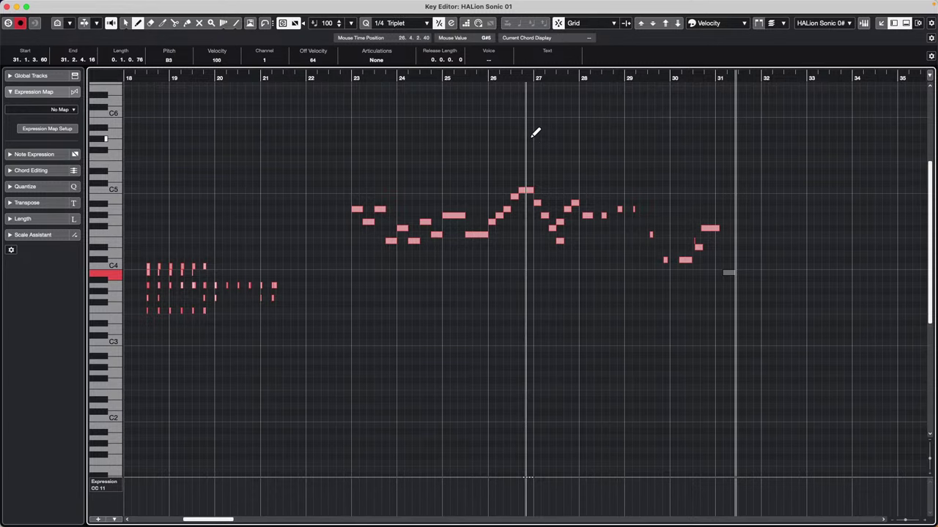
Close the separate Key Editor window and return to the start of the project
click(8, 6)
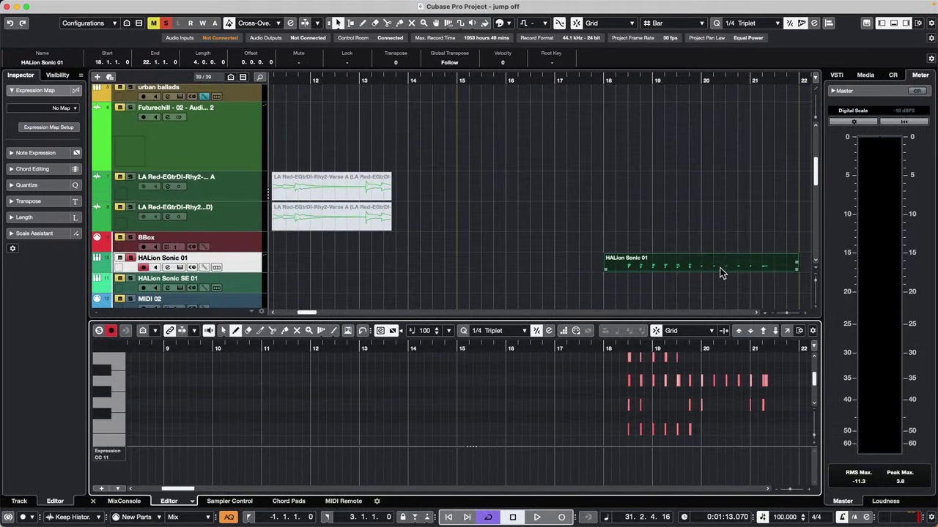
click(369, 82)
key(period)
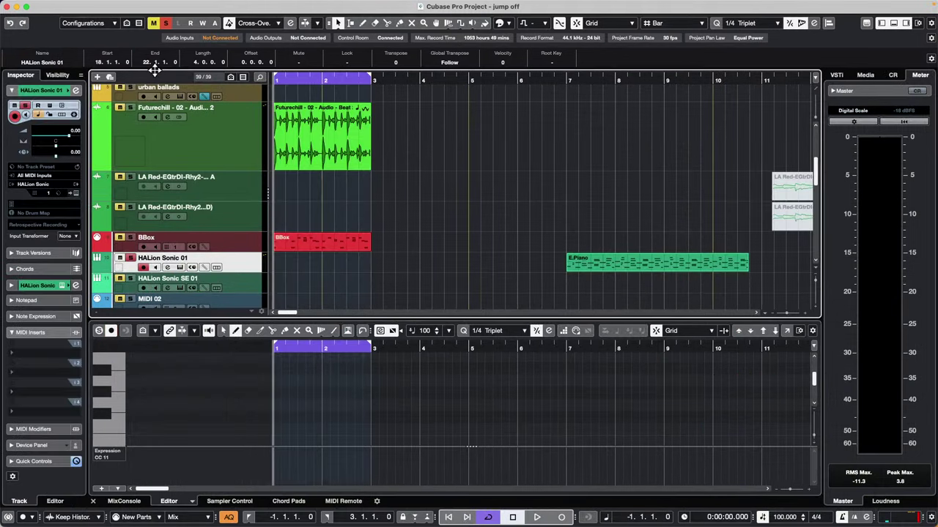
Select the Futurechill audio event at bar 1 and open the Quantize Panel
click(284, 160)
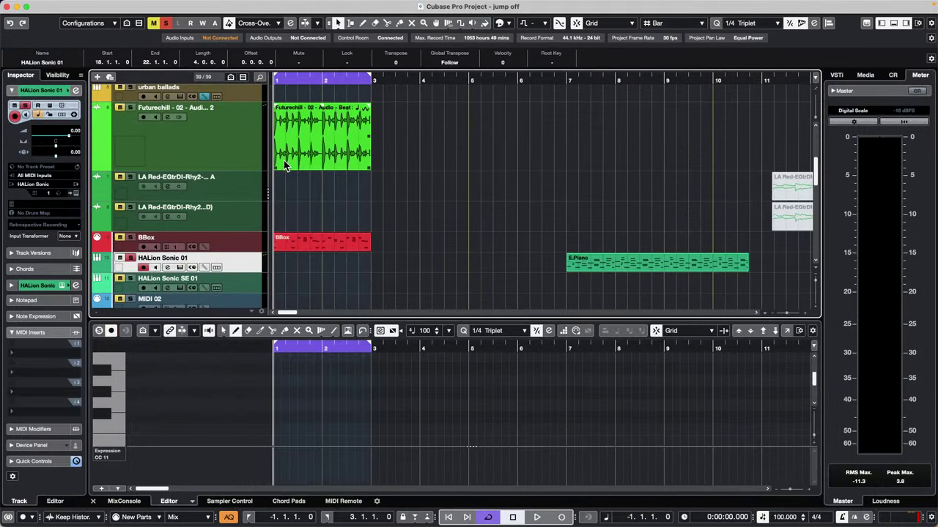
click(322, 137)
click(814, 24)
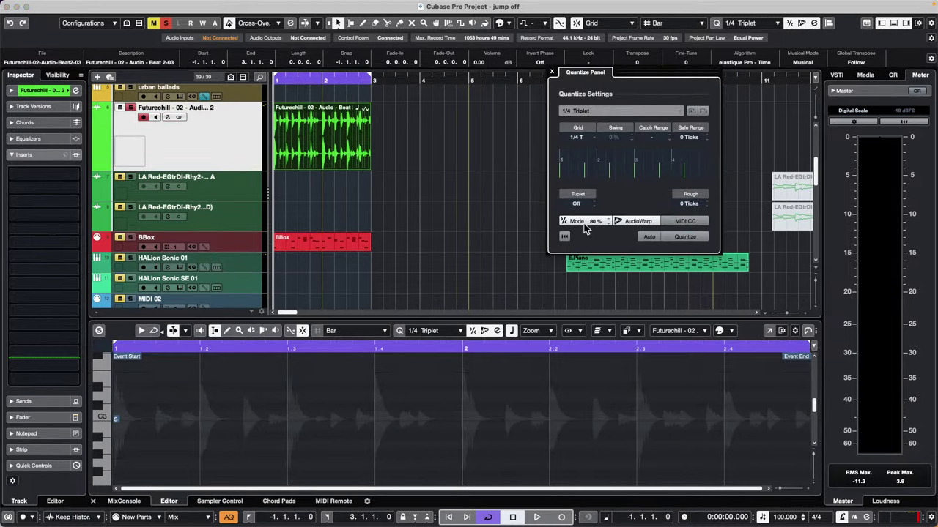
Toggle AudioWarp, leaving it on, and set the Quantize Panel preset to 1/16
click(636, 221)
click(636, 222)
click(637, 222)
click(637, 222)
click(630, 112)
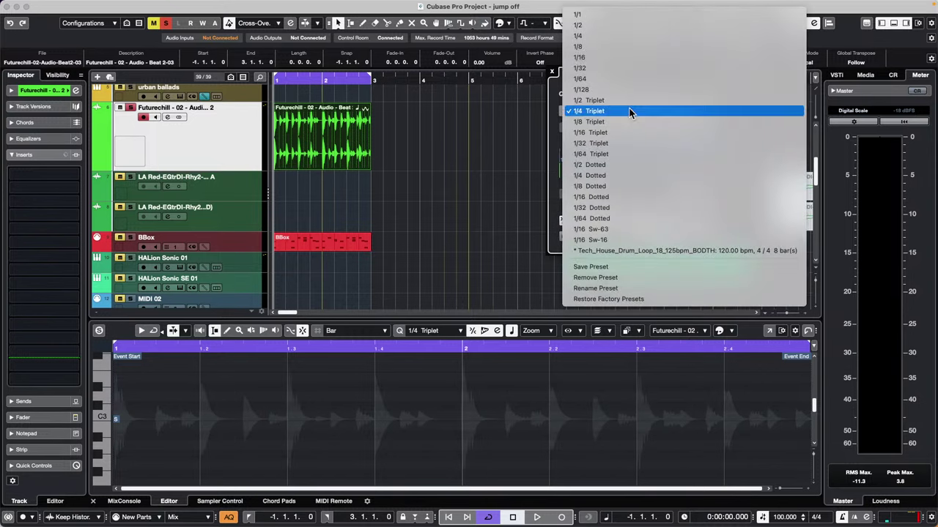
click(631, 58)
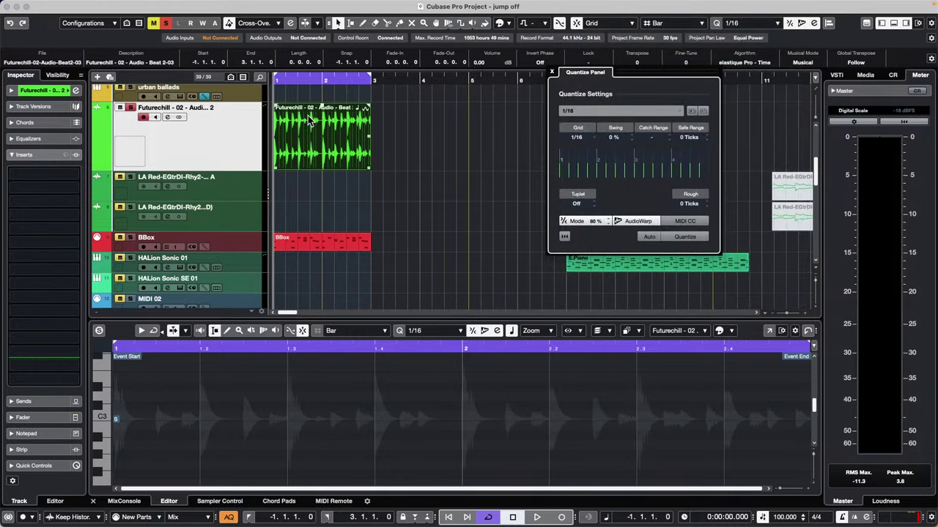
Quantize the Futurechill audio event with AudioWarp on, then close the Quantize Panel
drag(292, 81, 267, 114)
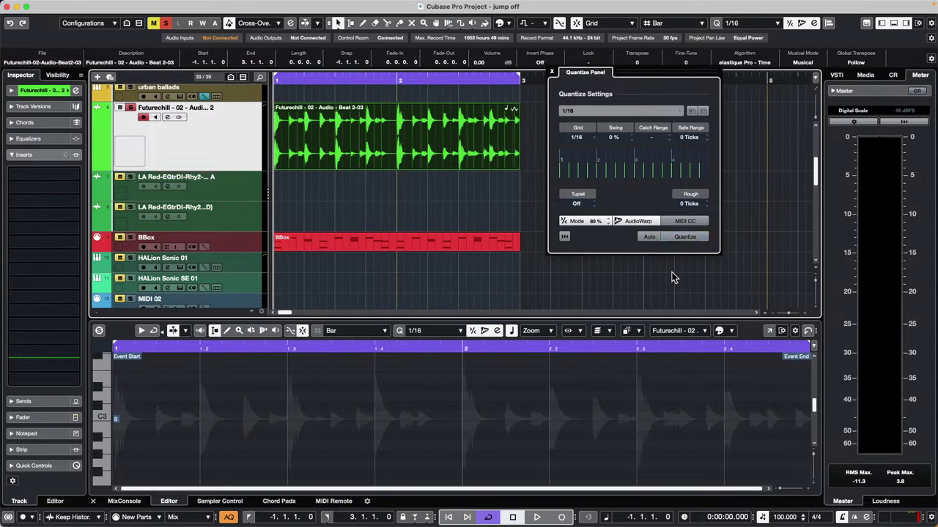
click(685, 236)
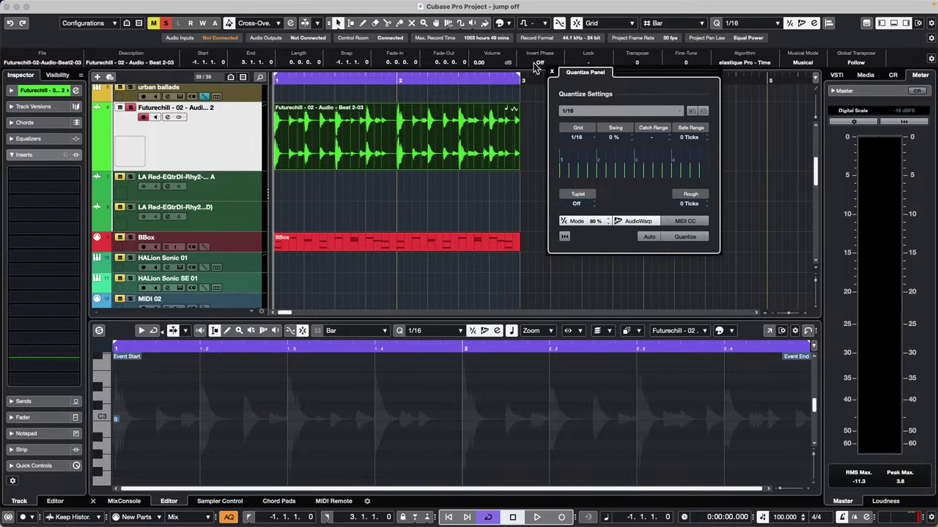
click(643, 222)
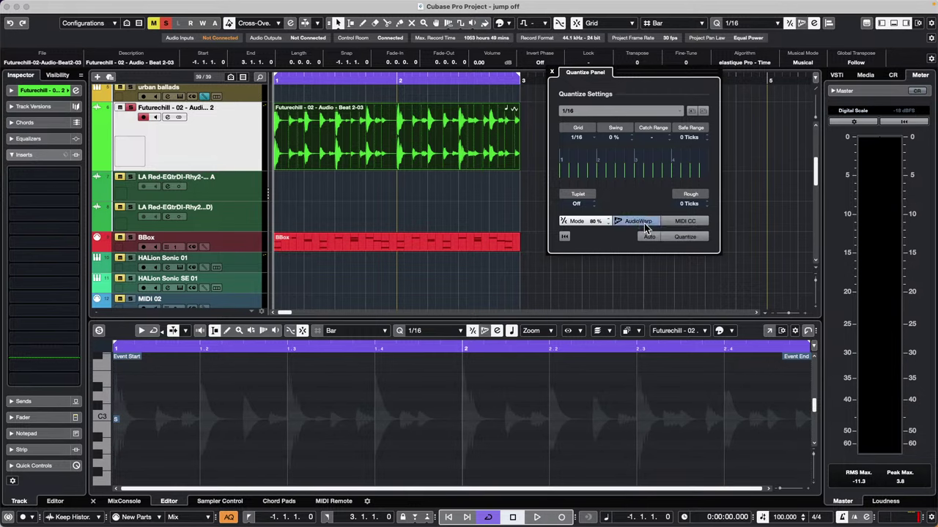
click(644, 223)
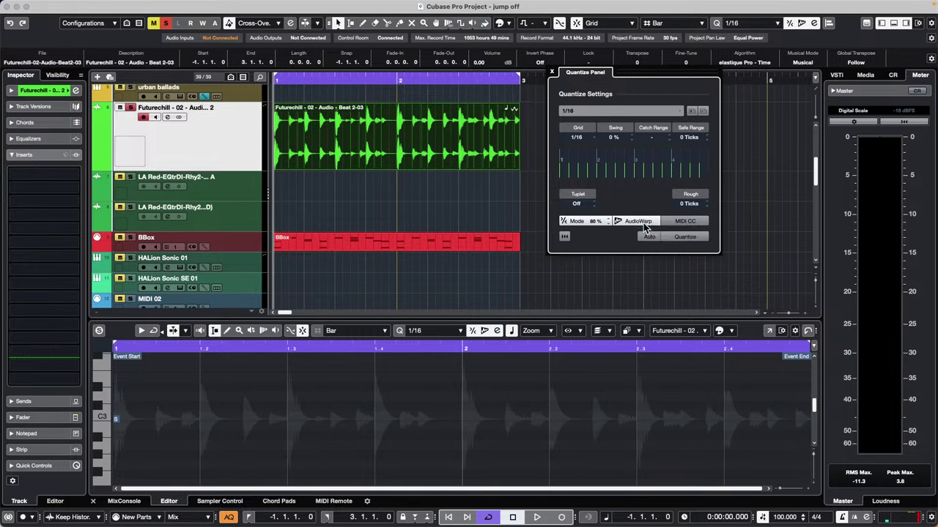
click(551, 72)
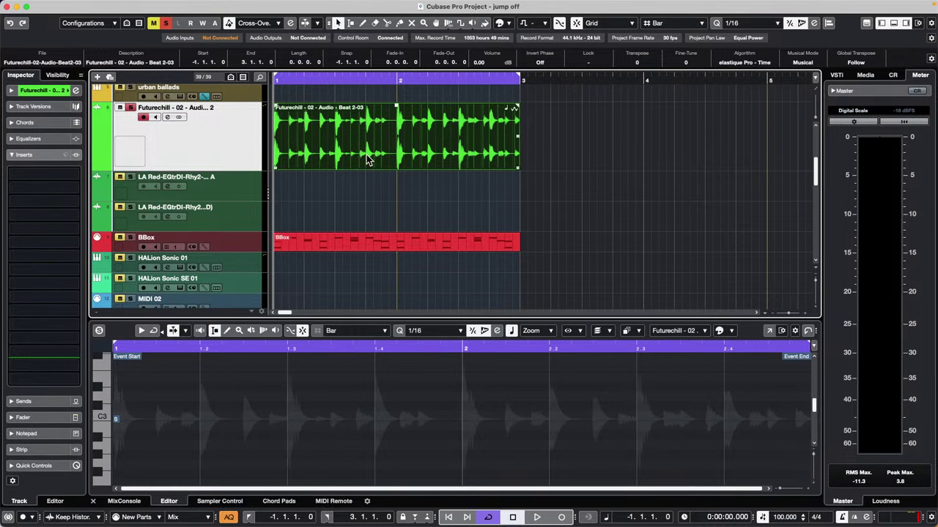
Set the project duration to 03:10:00:00 in Project Setup
key(shift+s)
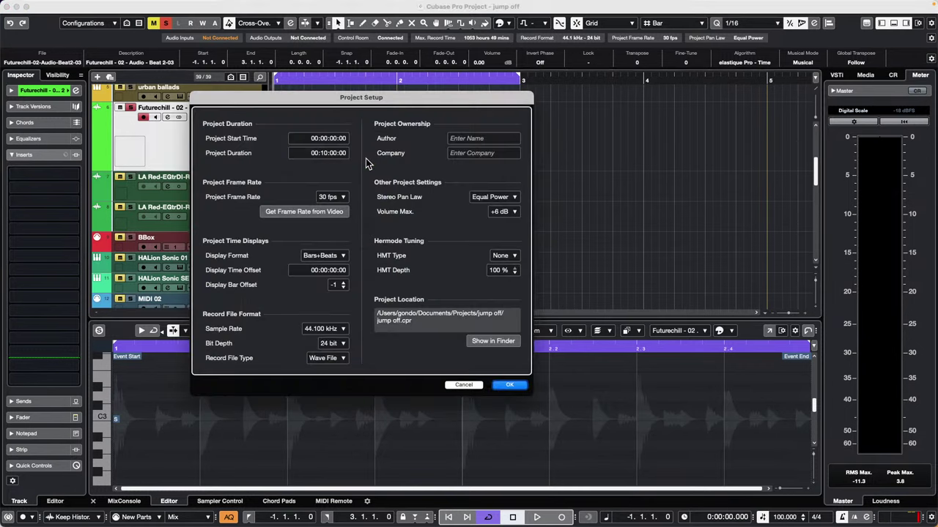
click(510, 386)
click(85, 6)
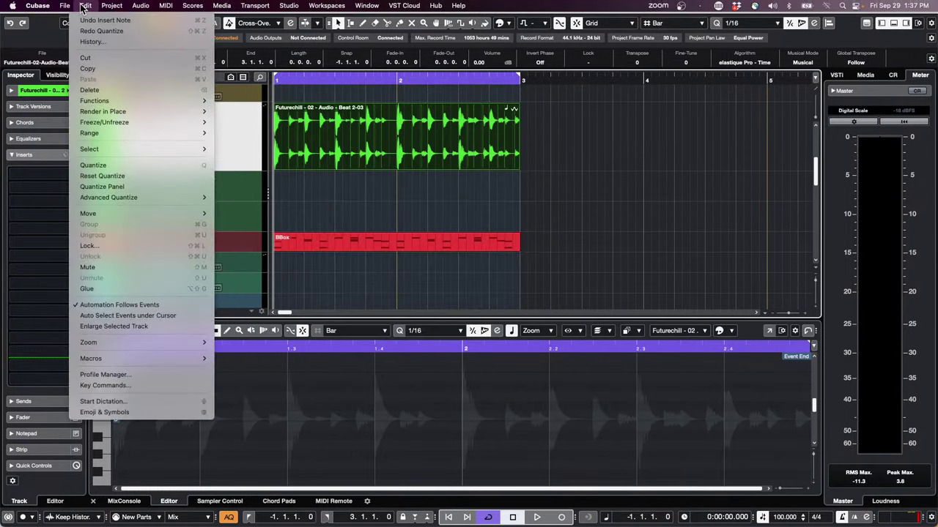
mouse_move(108, 6)
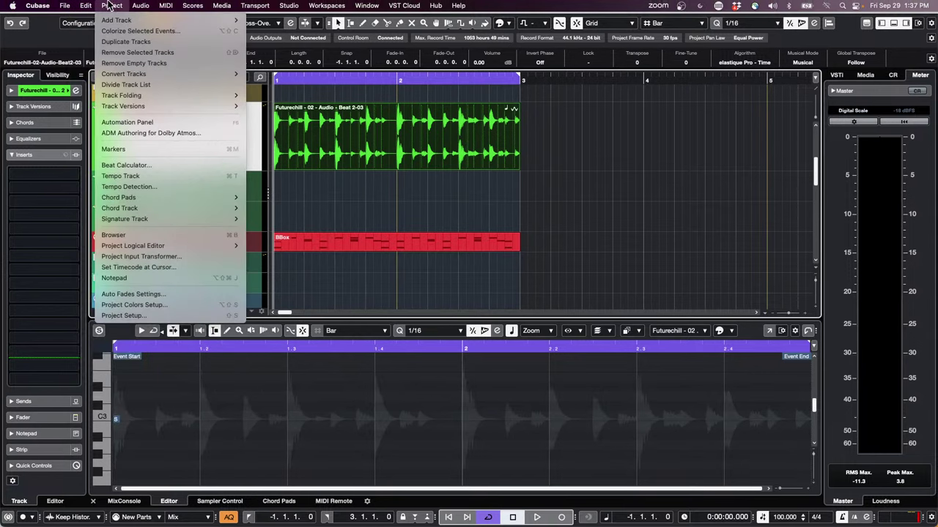
click(171, 315)
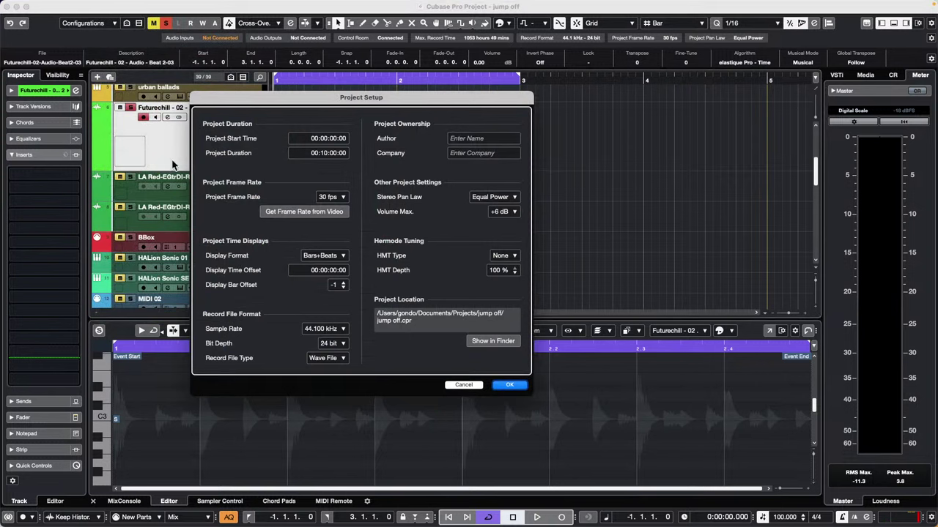
click(312, 155)
click(508, 387)
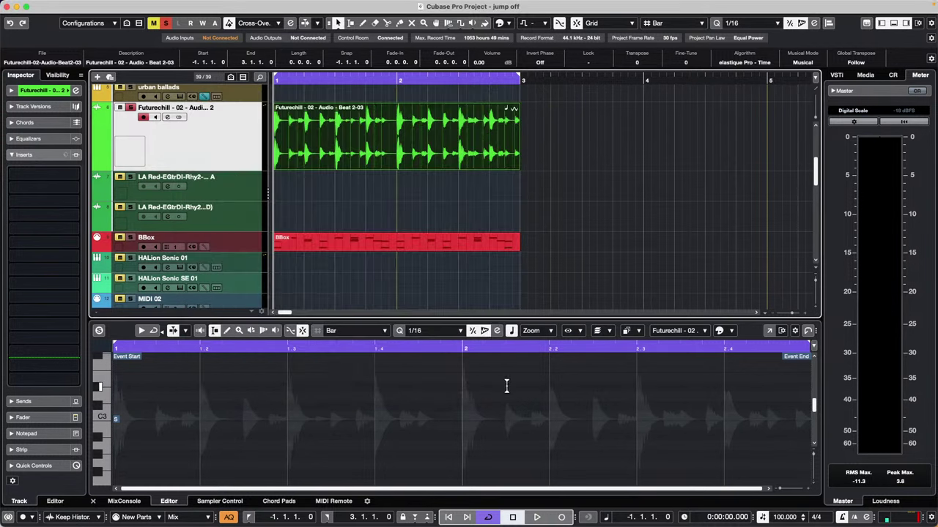
Change the project duration again in Project Setup and confirm the settings
click(412, 80)
drag(412, 80, 438, 126)
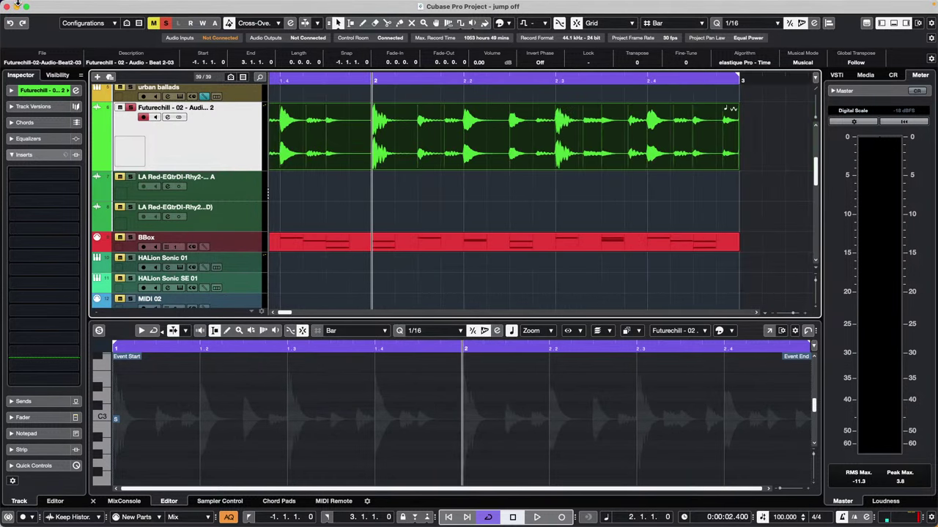
key(shift+s)
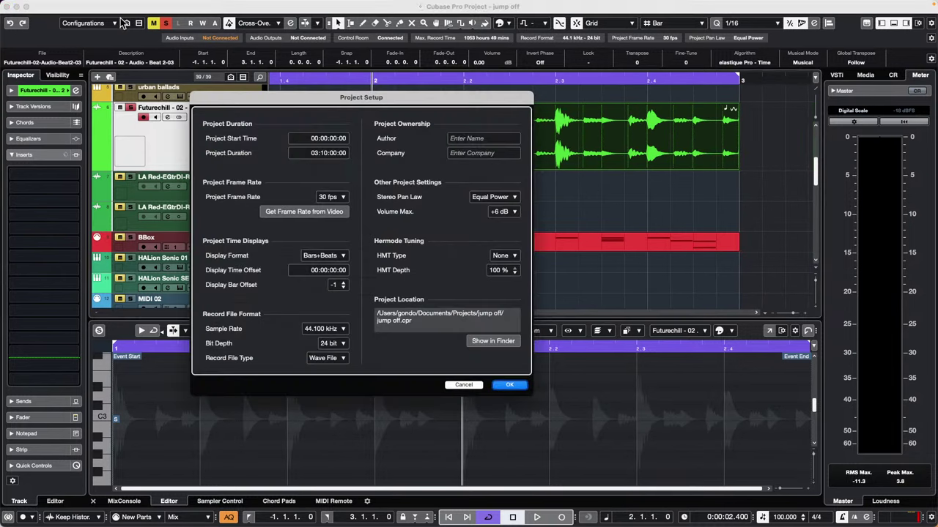
click(313, 154)
key(Right)
click(516, 385)
drag(485, 78, 483, 132)
drag(502, 94, 523, 125)
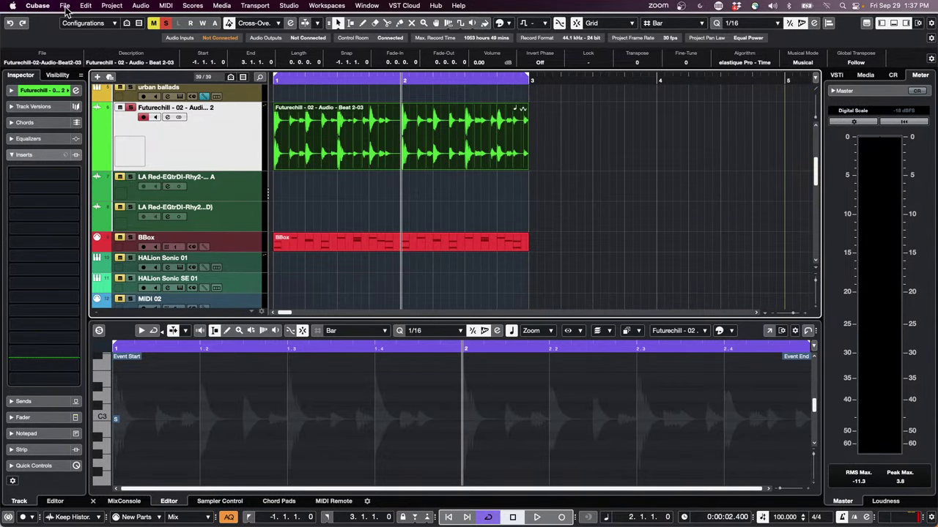
Set the project duration to 00:10:00:00 in Project Setup and confirm the settings
click(65, 7)
mouse_move(111, 6)
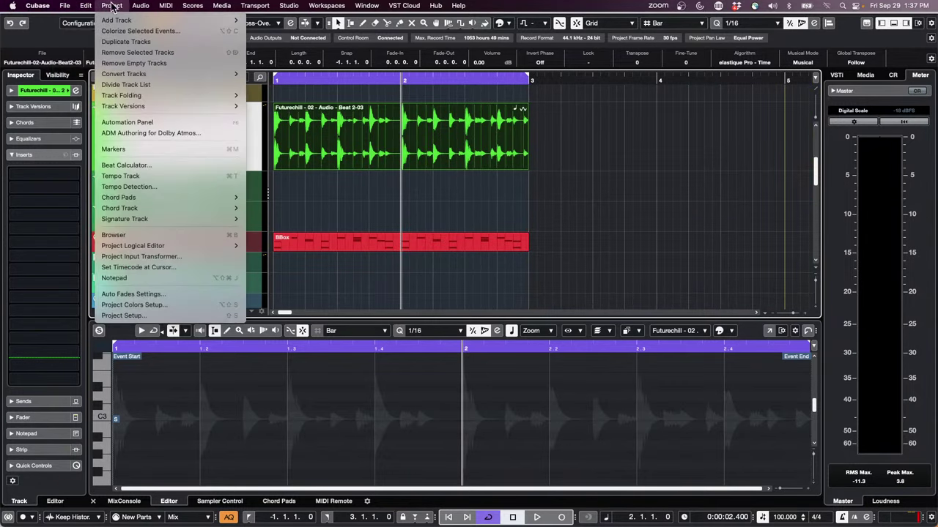
click(150, 315)
click(314, 154)
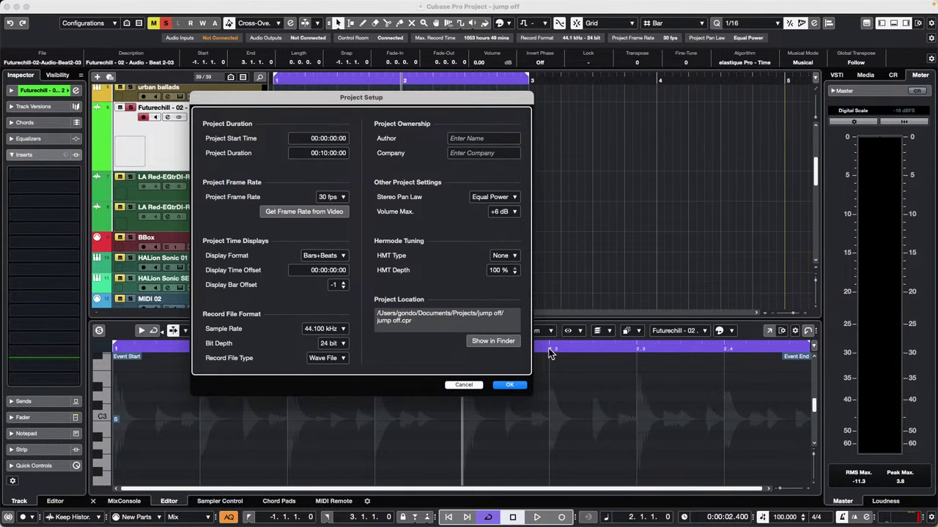
click(509, 385)
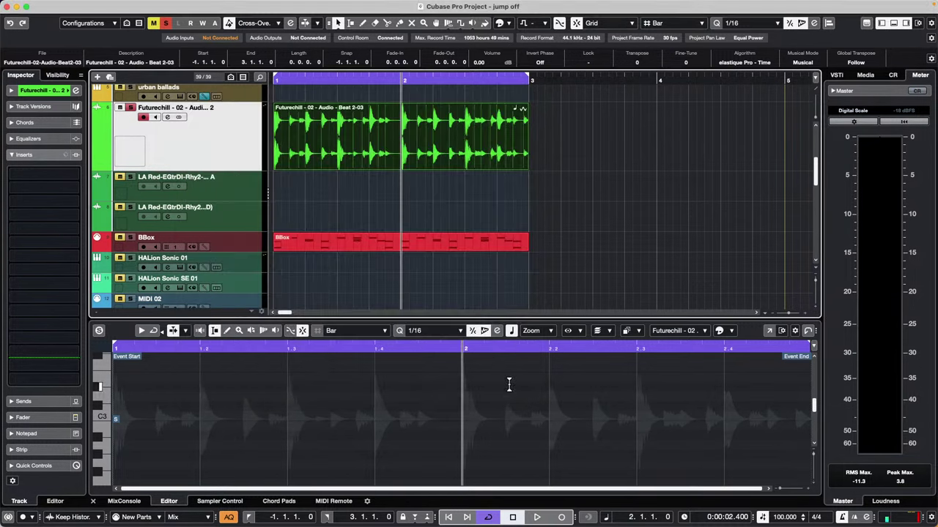
Examine the project timeline's full length, from close detail to overview, and return the cursor to the project start
drag(463, 76, 460, 171)
key(g)
key(g)
key(g)
key(g)
key(g)
key(g)
key(g)
key(g)
key(g)
key(g)
key(g)
key(g)
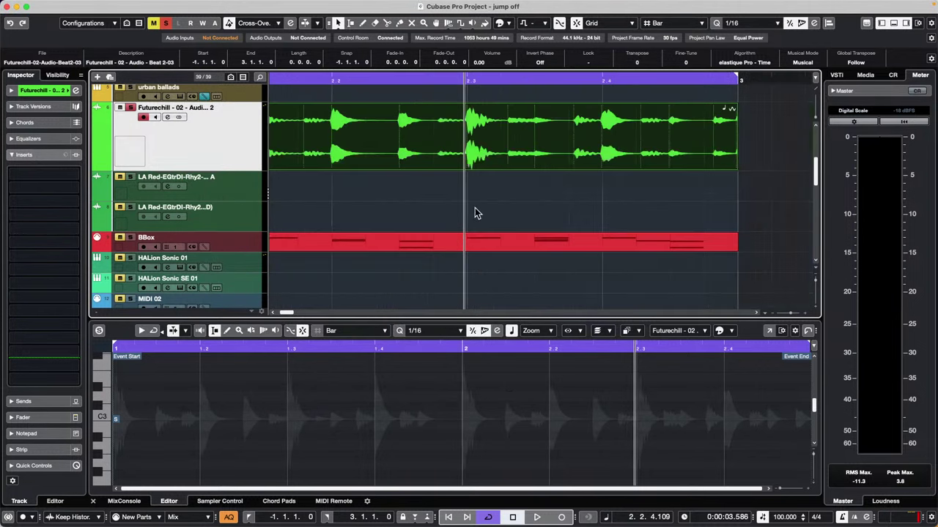
click(278, 80)
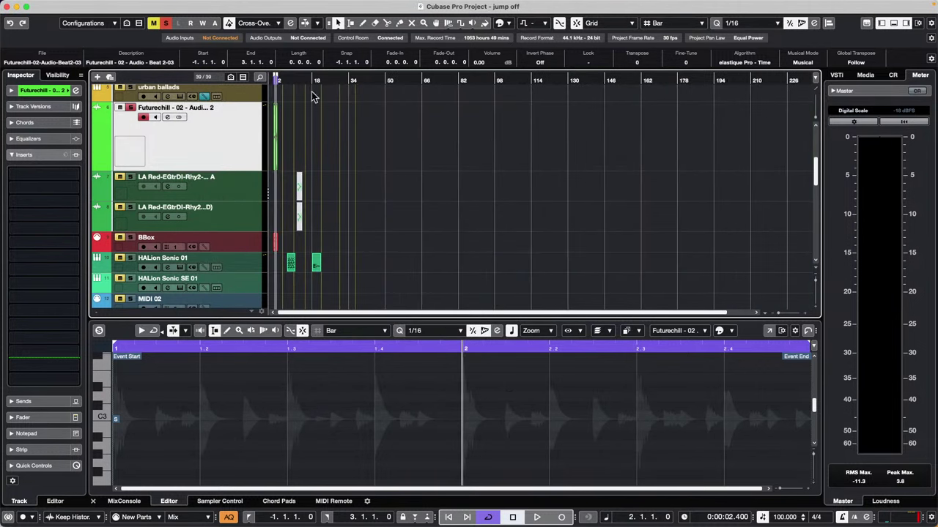
drag(278, 79, 169, 179)
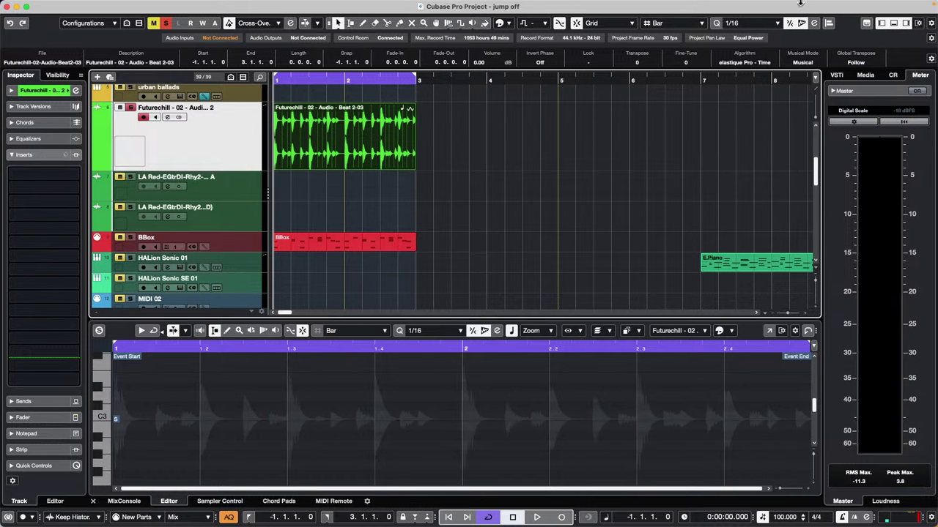
Open MediaBay and expand This Computer, Documents and Projects in its file browser
mouse_move(509, 5)
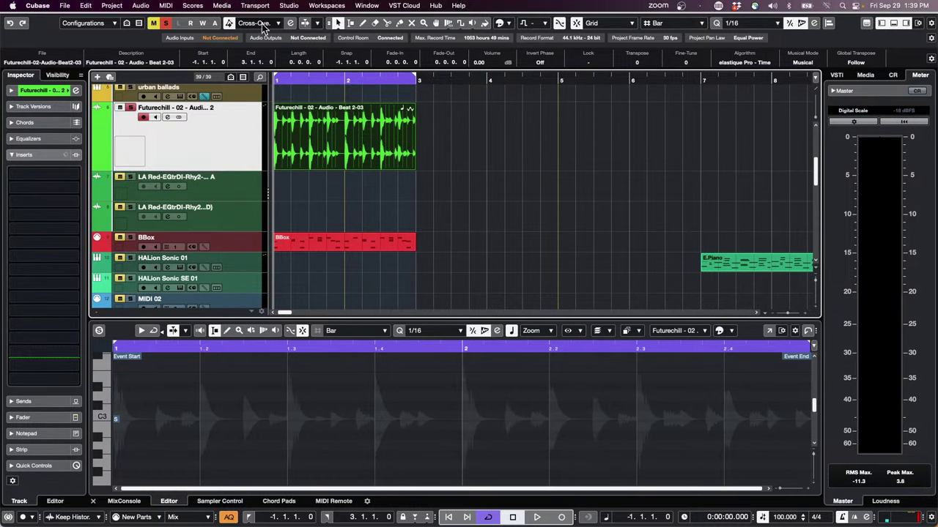
click(290, 6)
mouse_move(221, 6)
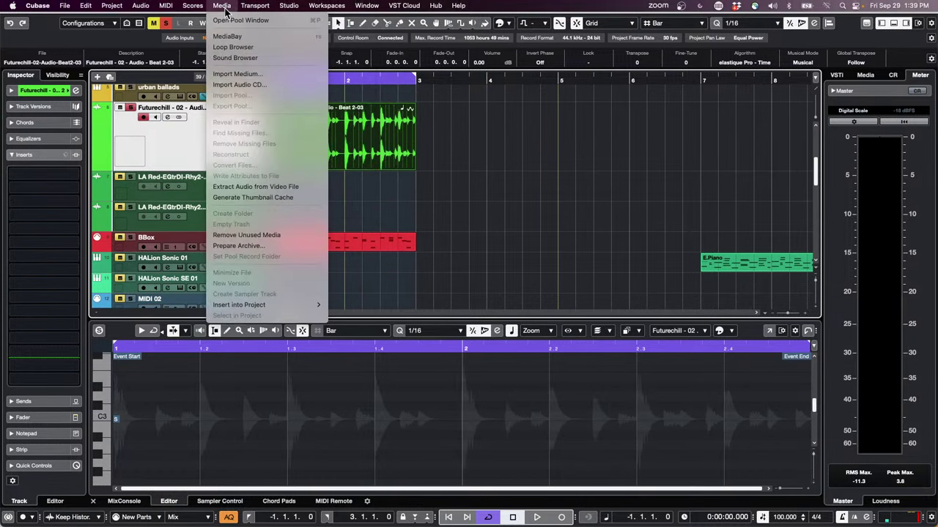
click(244, 36)
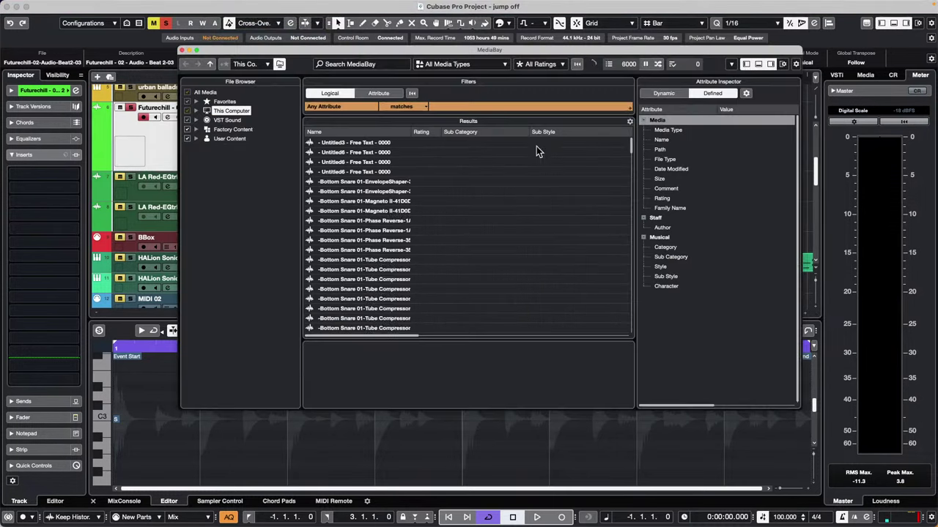
click(197, 111)
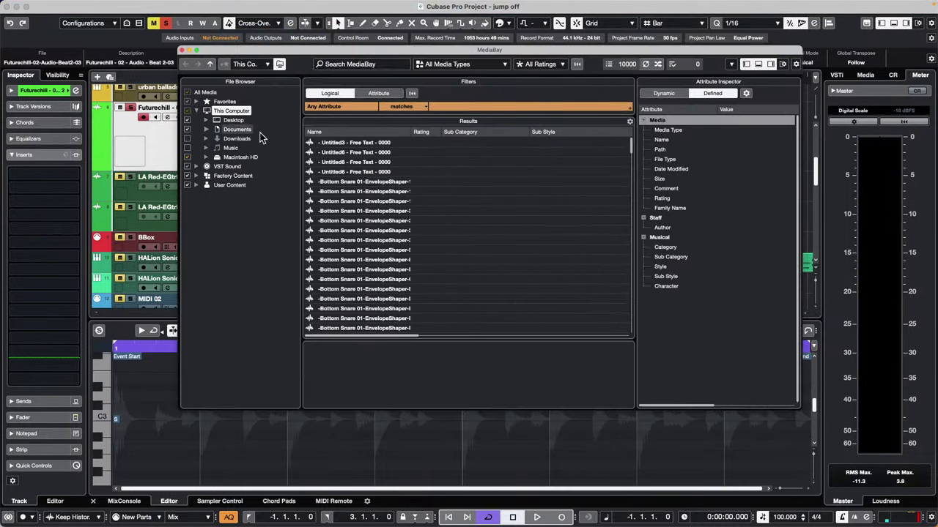
click(206, 129)
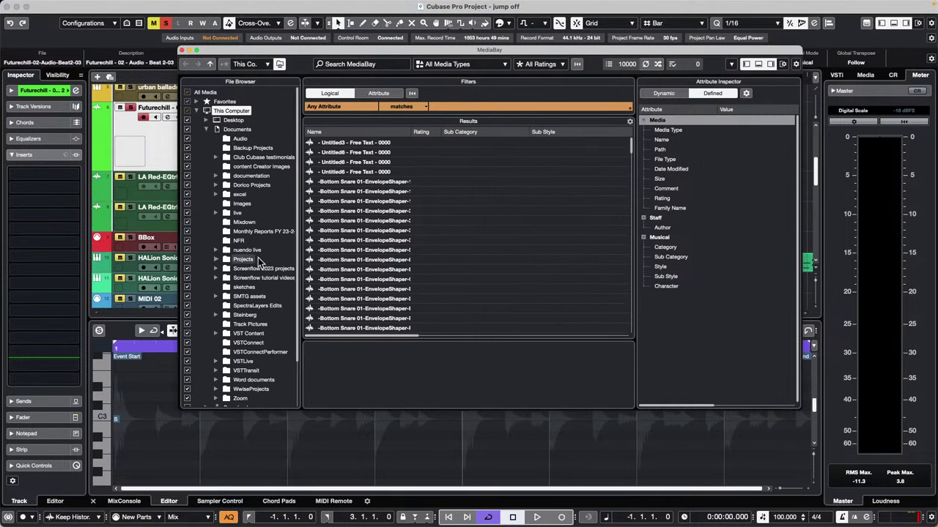
click(217, 260)
Try to exclude the 10.5 projects folder from MediaBay's scanned locations
click(258, 287)
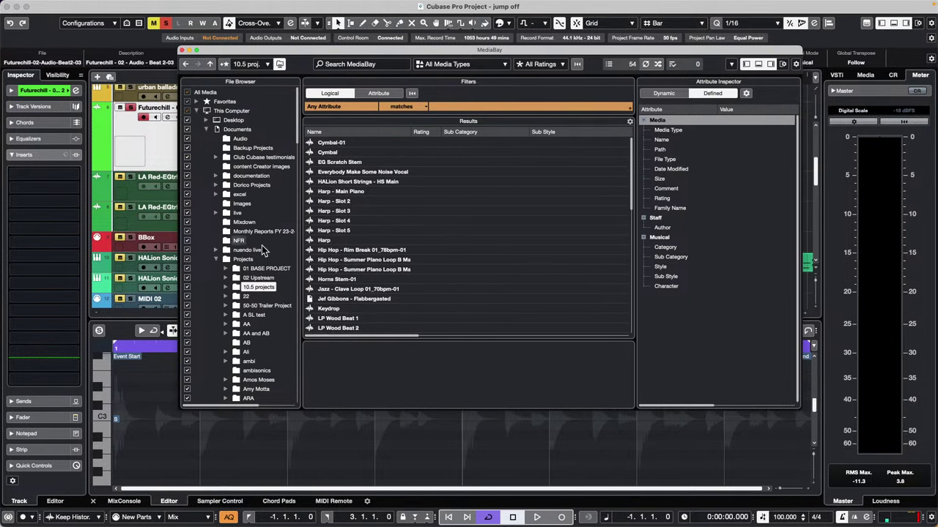
click(188, 289)
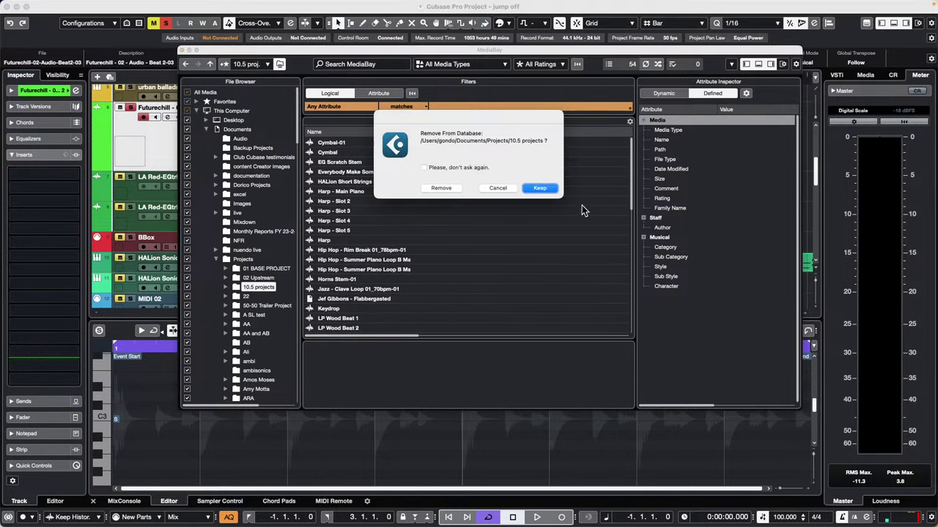
click(503, 190)
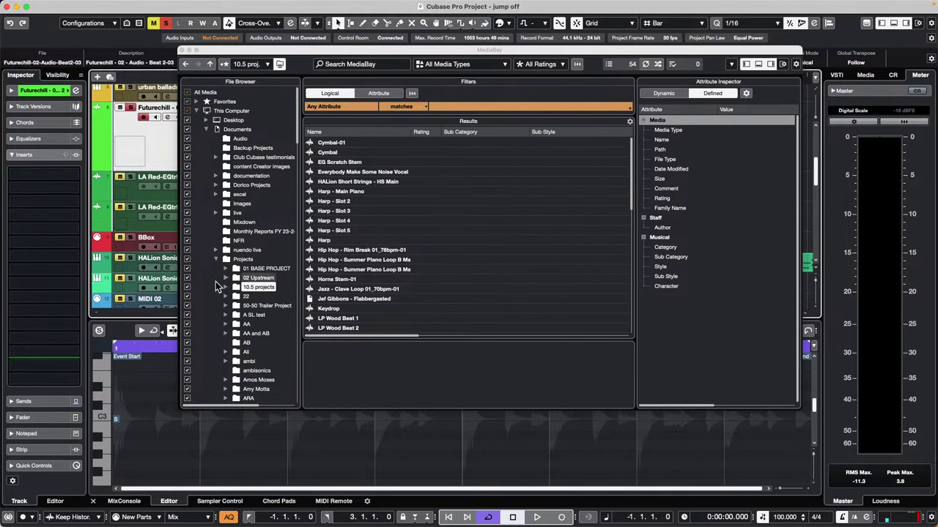
Check the commands available for the 10.5 projects folder, including Add Favorite, and close MediaBay
right_click(254, 290)
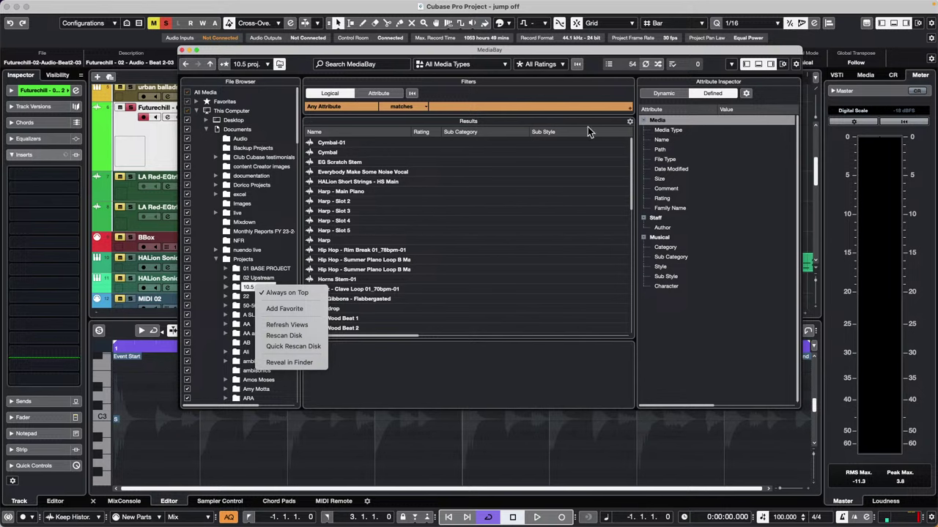
click(546, 51)
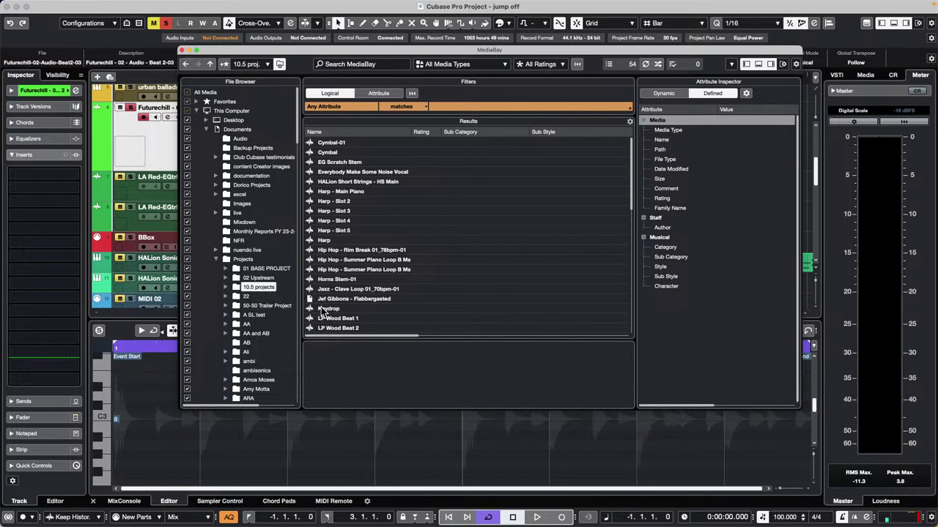
right_click(247, 288)
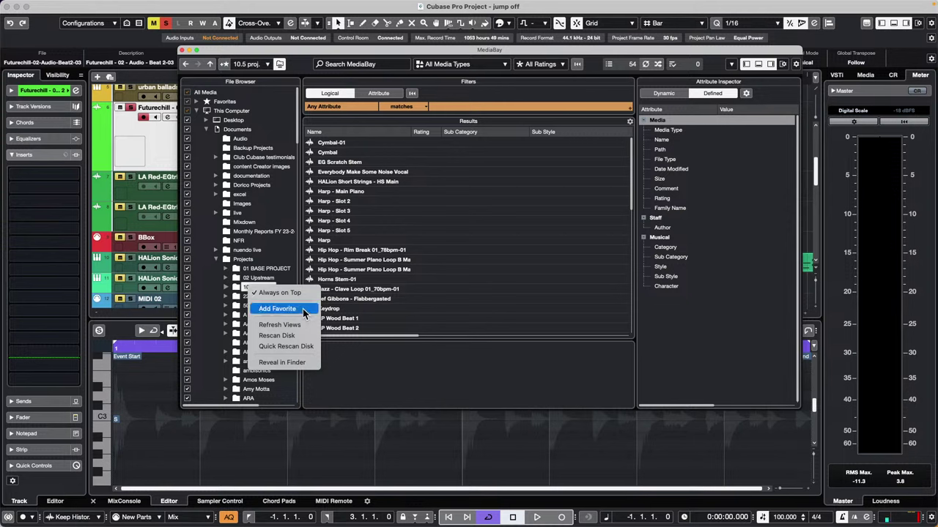
click(183, 50)
click(182, 50)
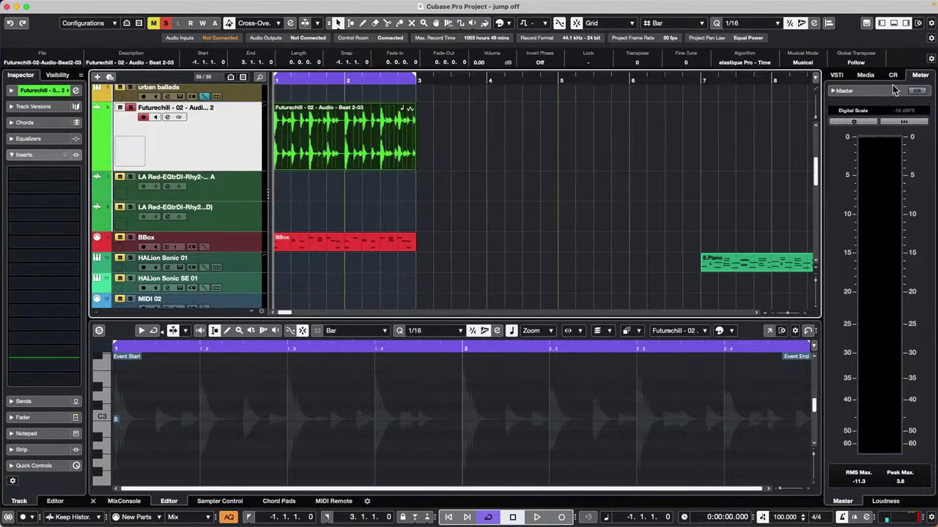
Show the Favorites folders in the Media rack and return to its home page
click(870, 77)
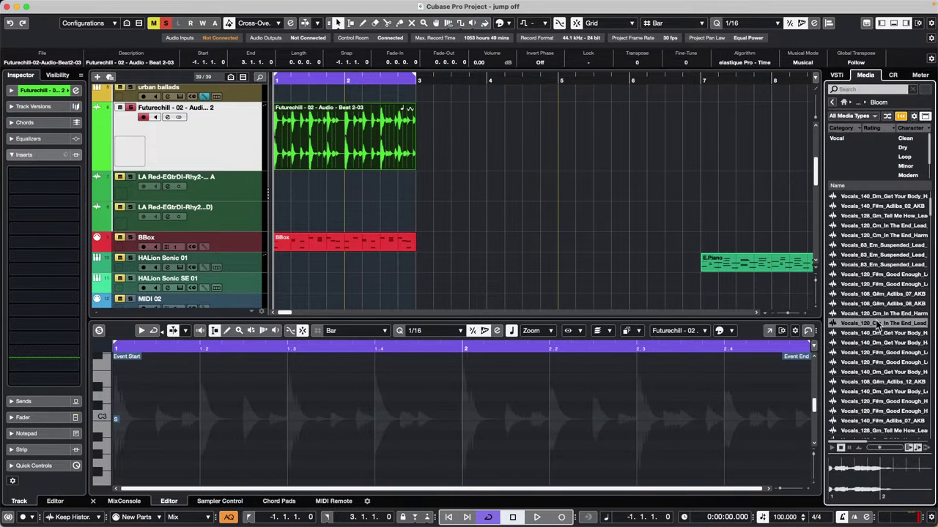
click(843, 102)
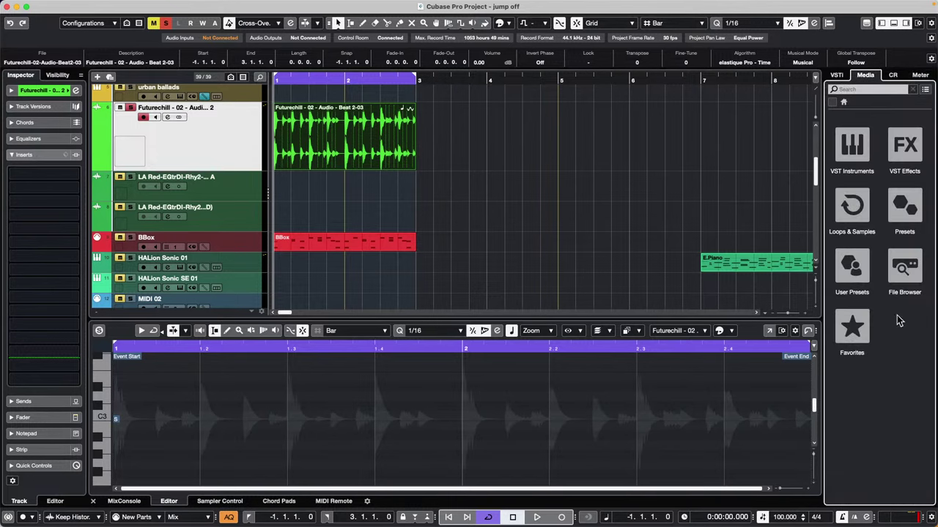
click(853, 328)
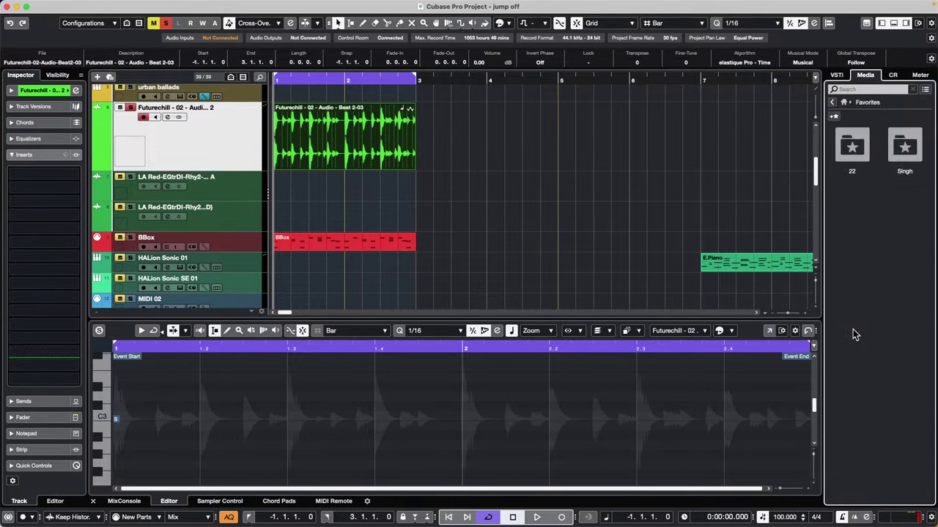
click(832, 103)
Reopen MediaBay and show the favorite and rescan commands for the 10.5 projects folder
mouse_move(51, 6)
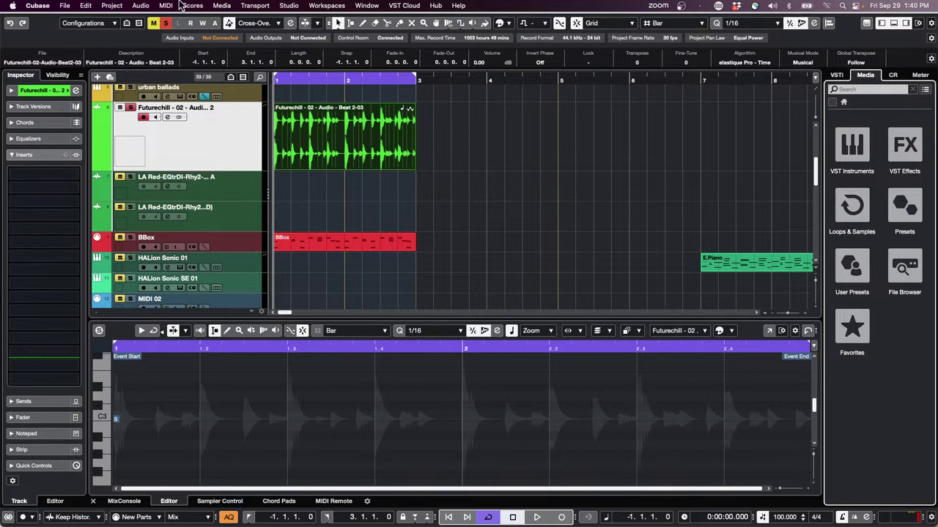
click(282, 6)
mouse_move(202, 11)
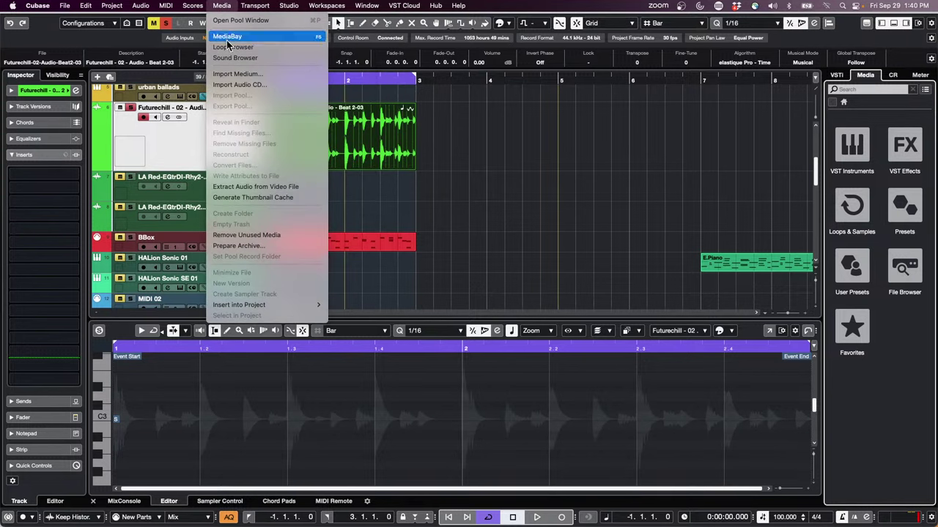
click(227, 37)
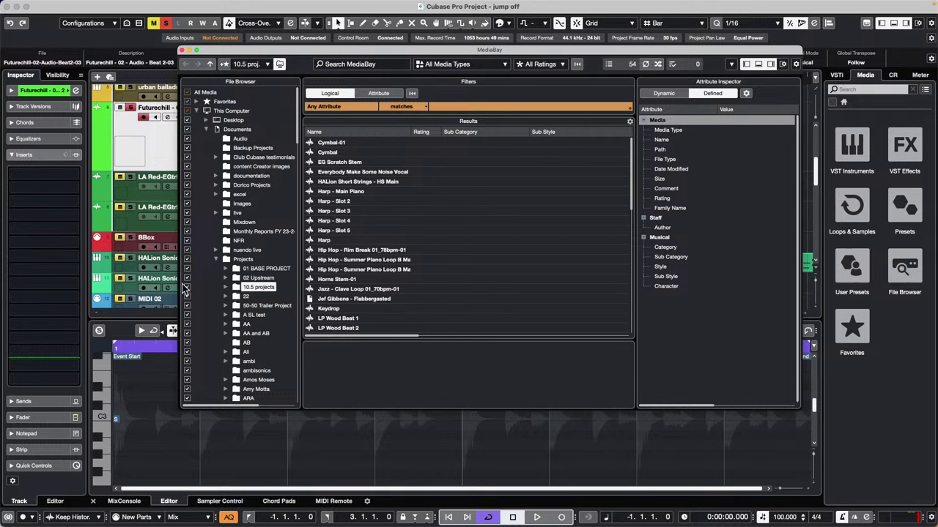
right_click(243, 288)
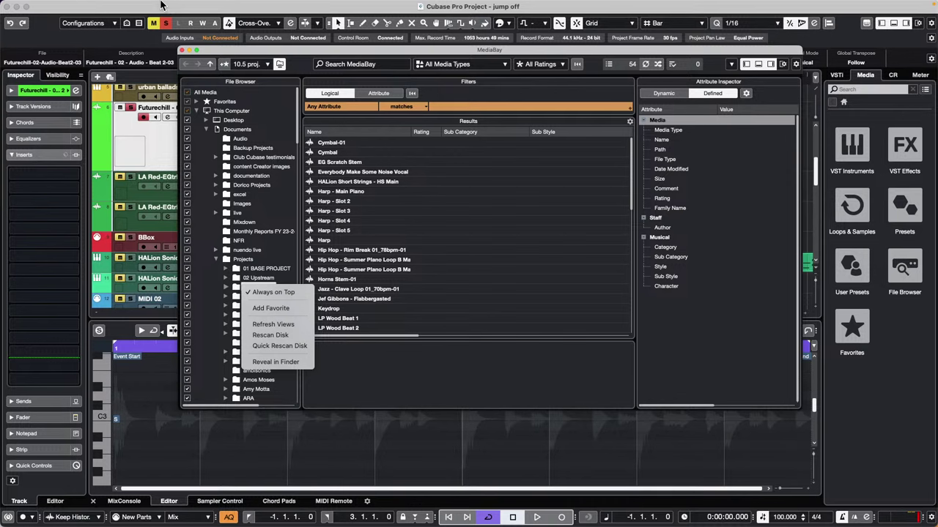
Collapse the Projects and Documents folders in MediaBay's file browser
click(216, 258)
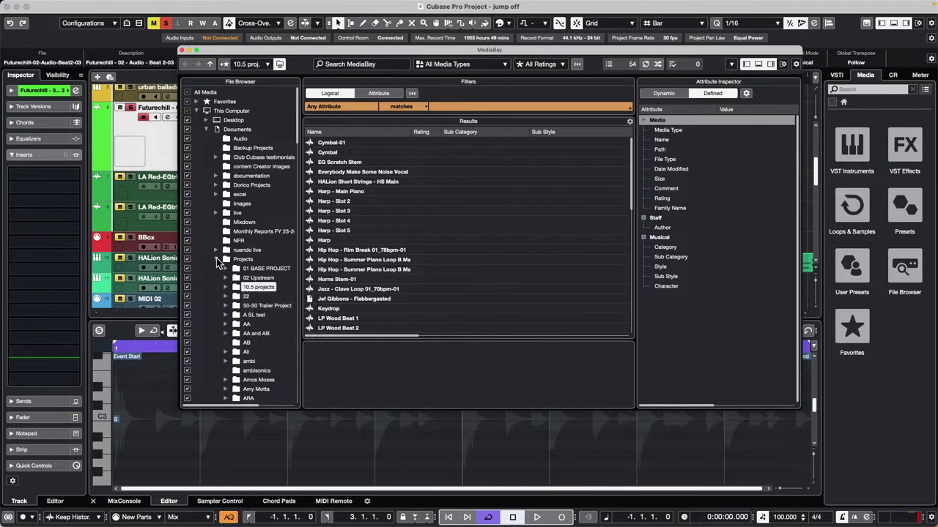
click(216, 258)
click(228, 130)
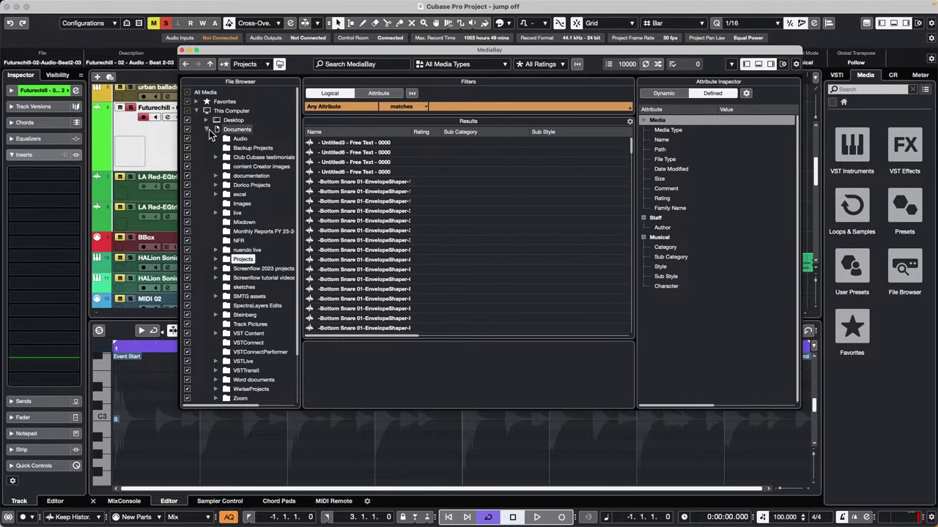
click(207, 129)
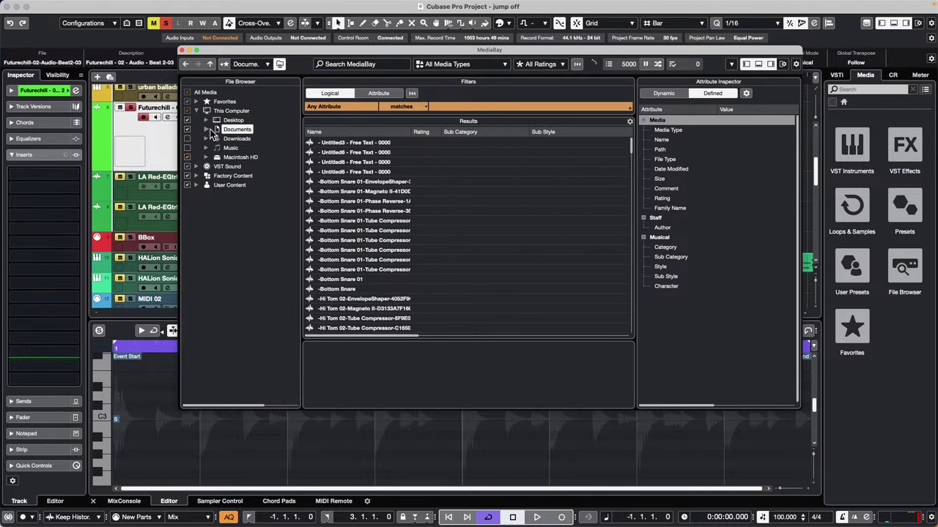
Expand User Content in MediaBay's file browser, select This Computer and close MediaBay
click(196, 184)
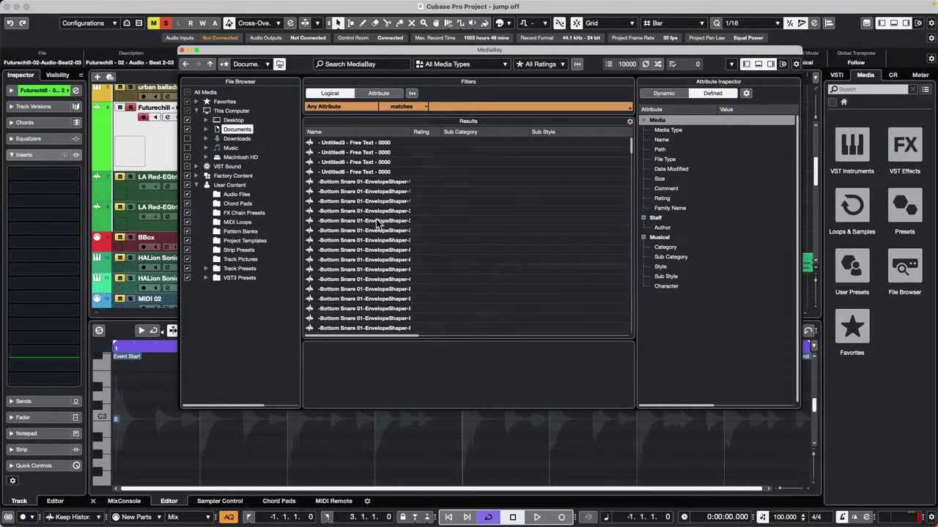
click(197, 111)
click(197, 111)
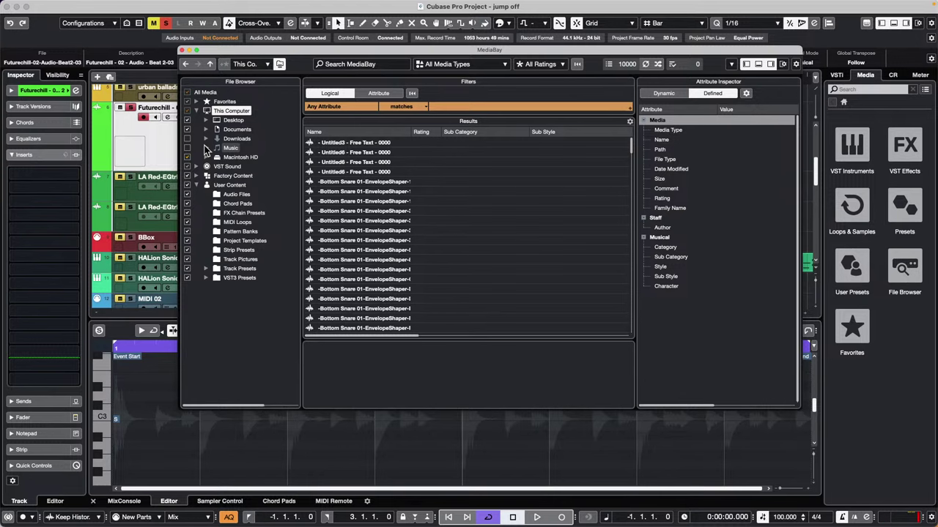
click(182, 50)
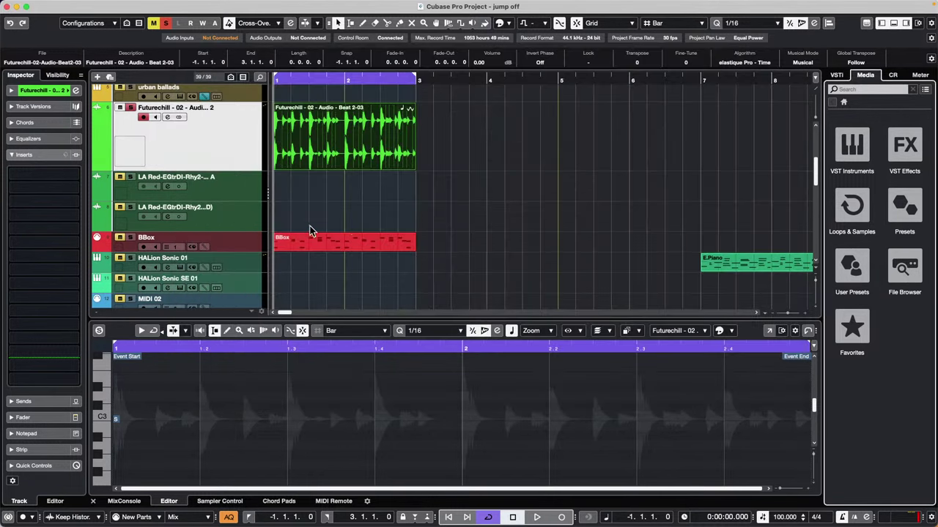
Select the violin track inside the folder track below FX 01-RoomWorks
scroll(322, 227, up, 5)
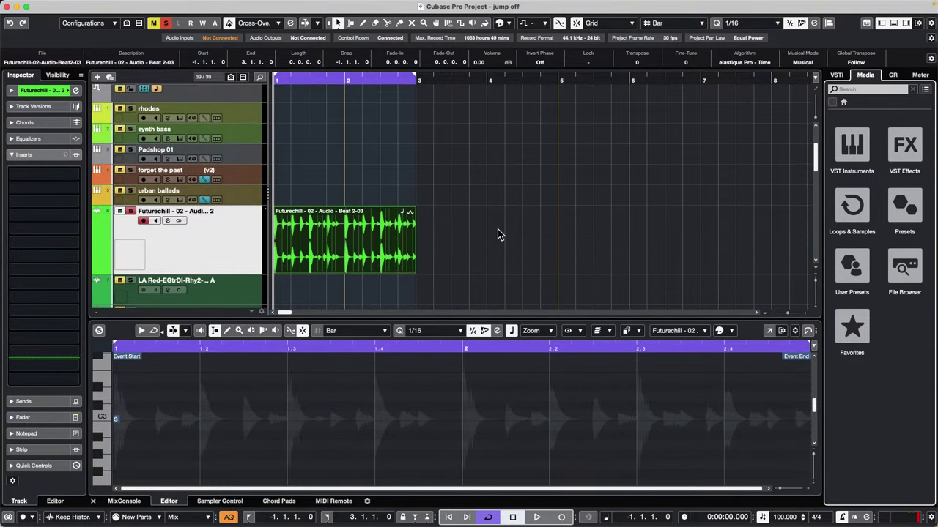
scroll(474, 234, down, 10)
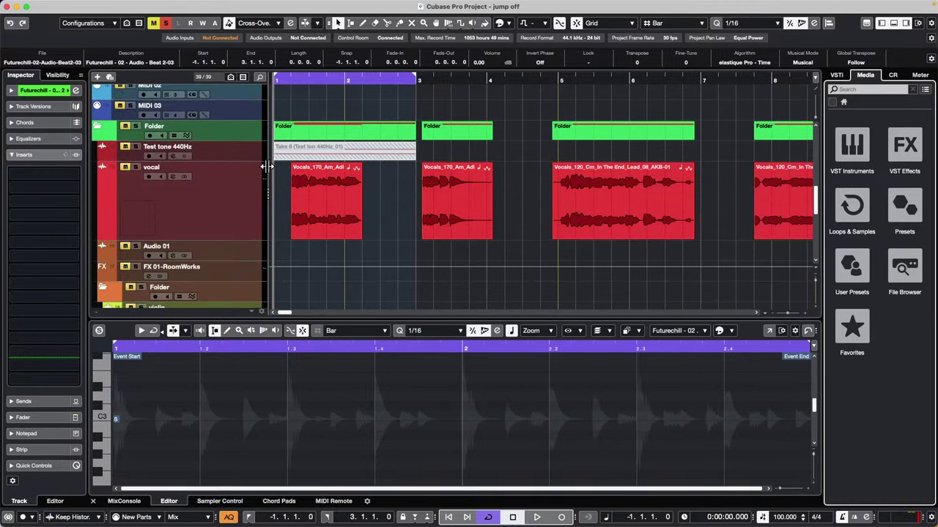
scroll(239, 231, down, 6)
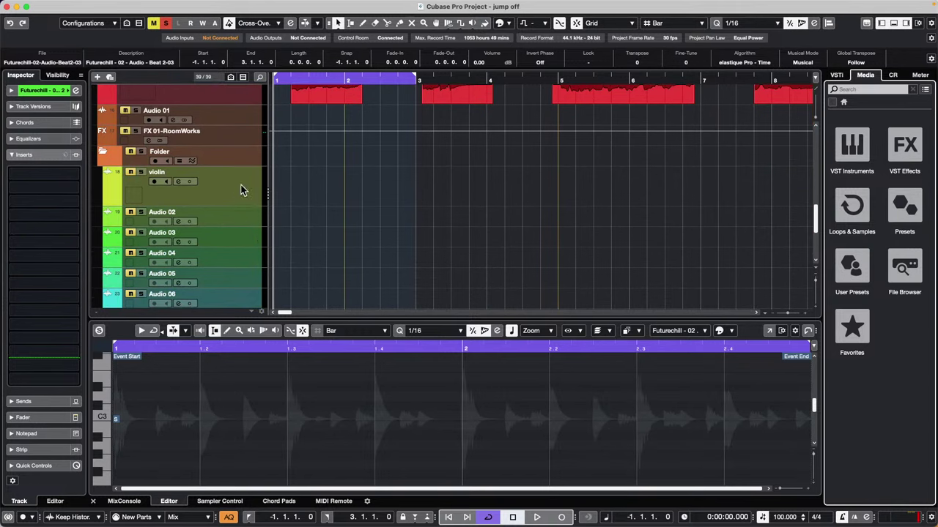
click(242, 190)
scroll(238, 220, down, 2)
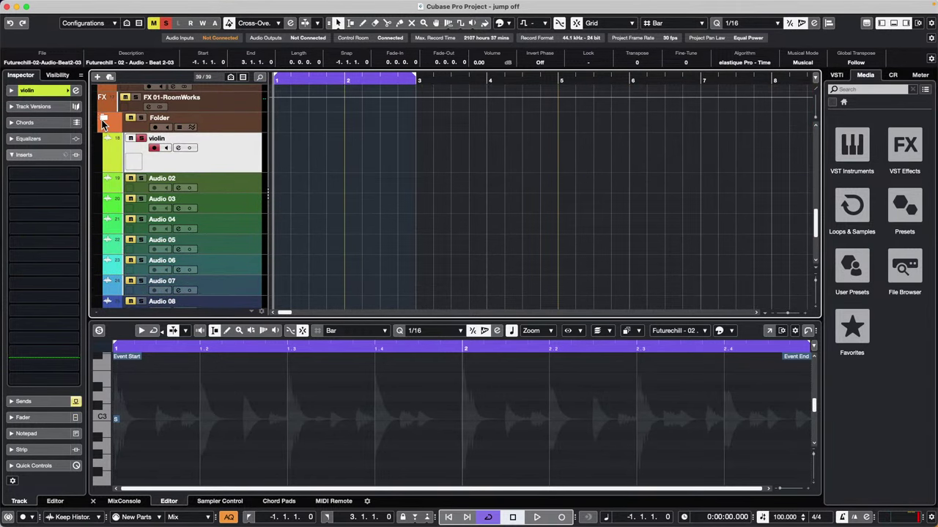
Collapse the folder track below FX 01-RoomWorks and expand it again to show its audio tracks
click(103, 120)
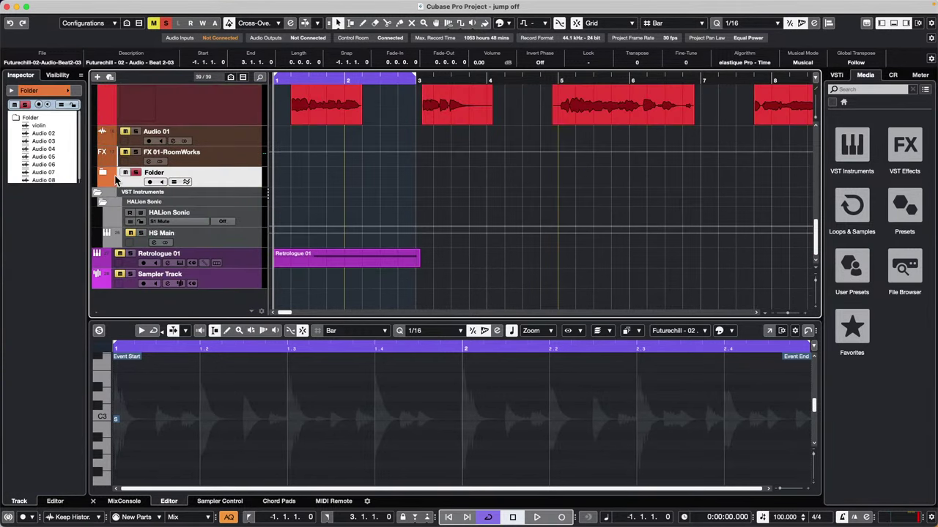
click(104, 173)
scroll(208, 229, down, 5)
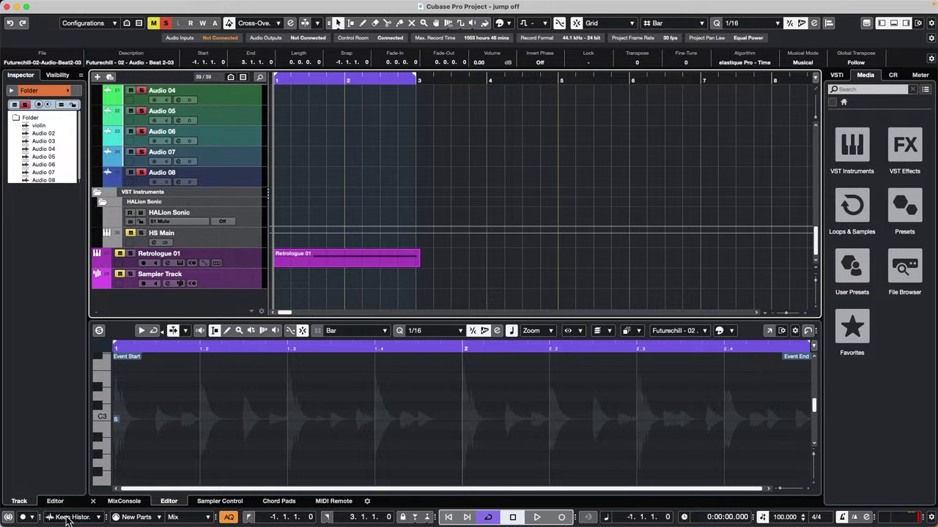
Show the MixConsole in the lower zone, and collapse and re-expand the folder track to compare its tracks with the mixer channels
click(126, 503)
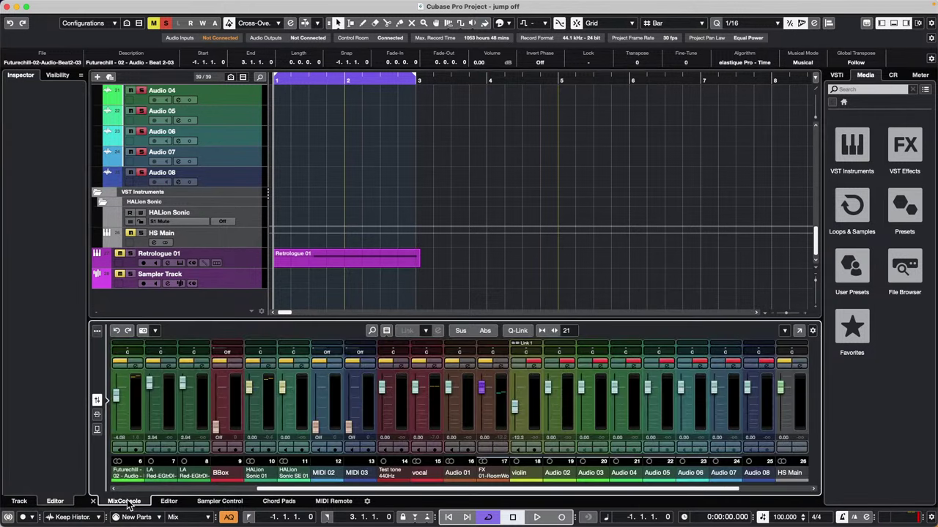
scroll(349, 150, up, 5)
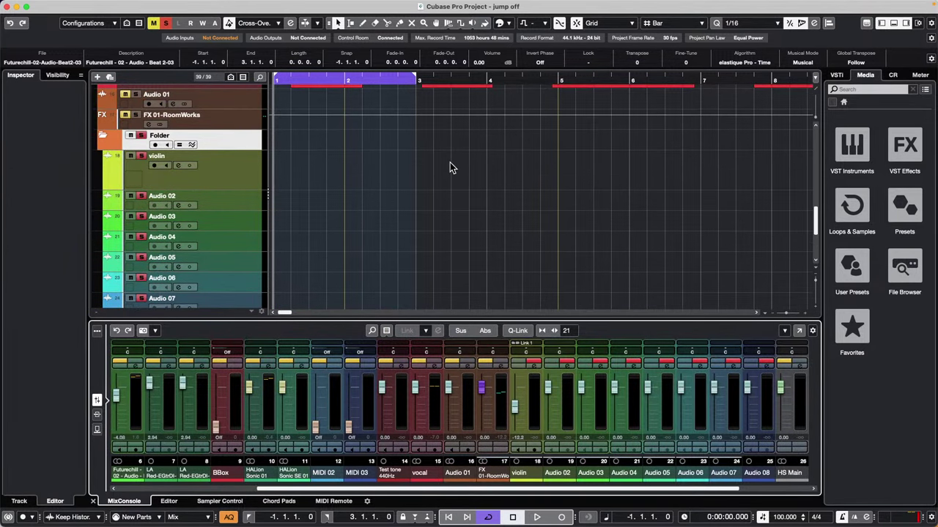
click(103, 138)
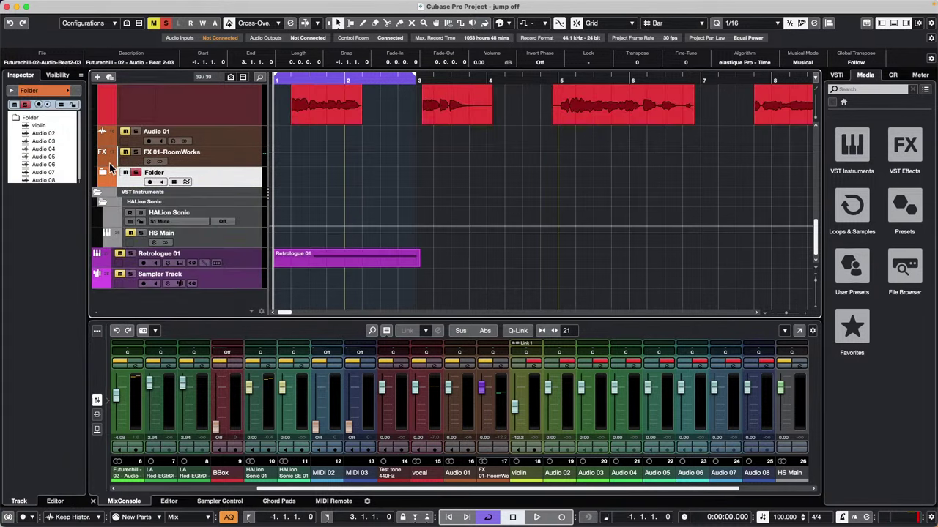
click(104, 174)
scroll(104, 146, down, 2)
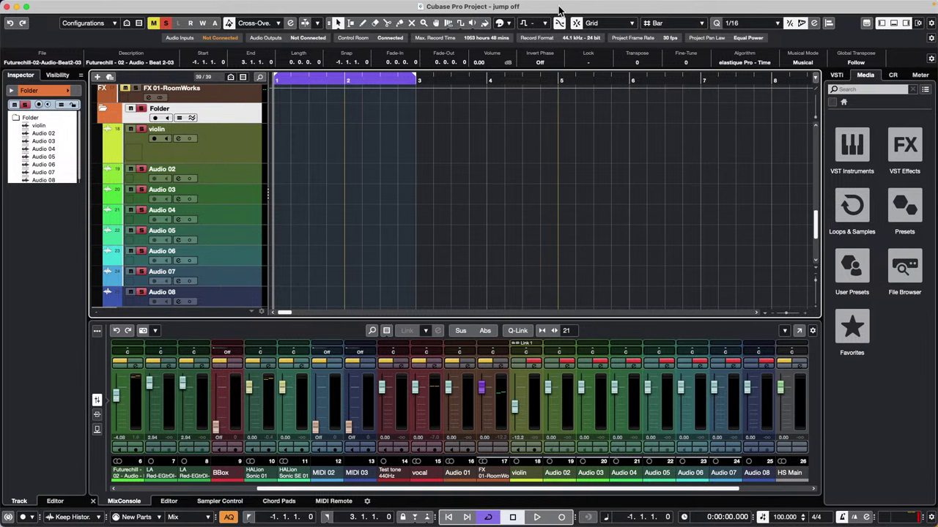
Open the Studio Setup dialog to view the audio device settings
mouse_move(645, 2)
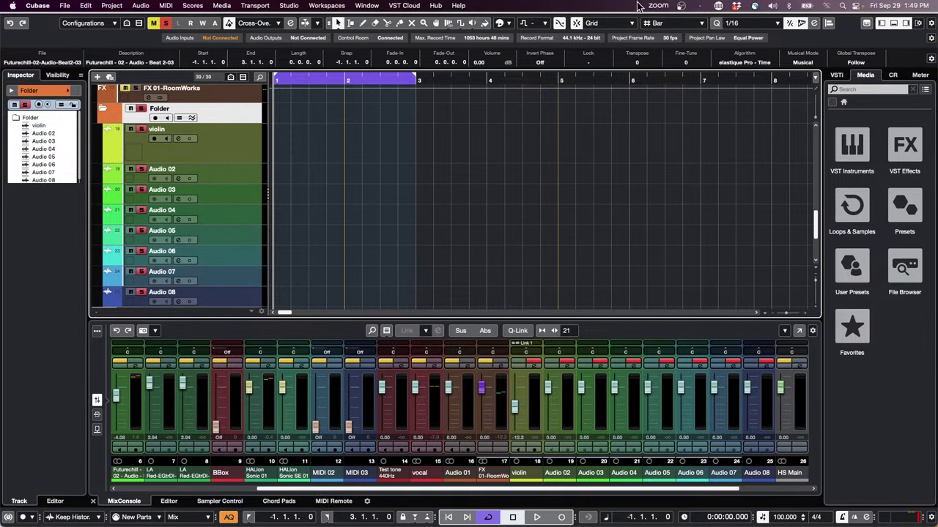
click(290, 6)
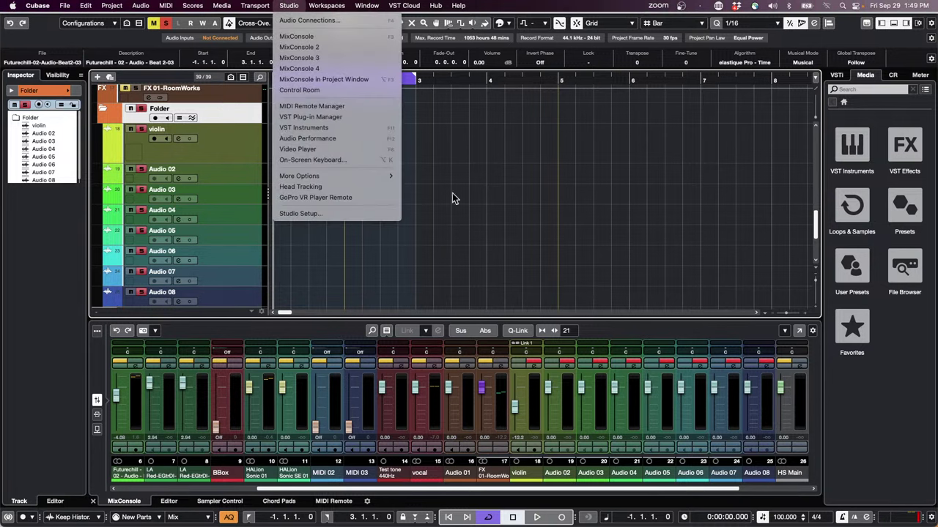
click(332, 220)
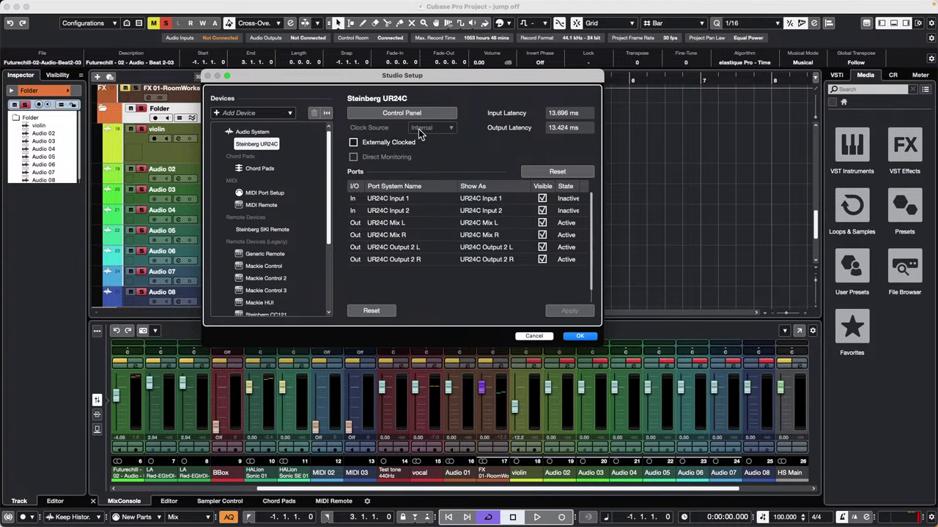
Close the audio device settings, create an empty MIDI part on the Padshop 01 track from bar 1 to bar 3, and open its notes for editing
click(580, 337)
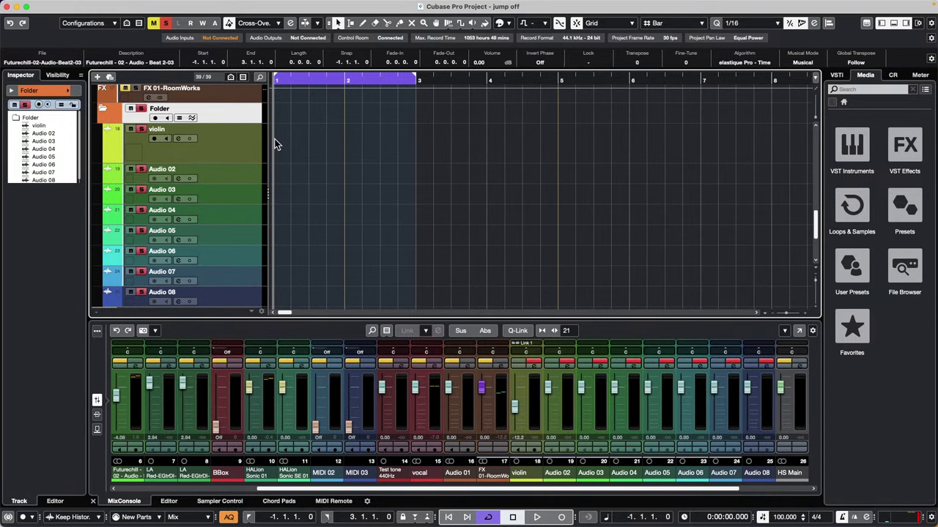
scroll(258, 139, up, 10)
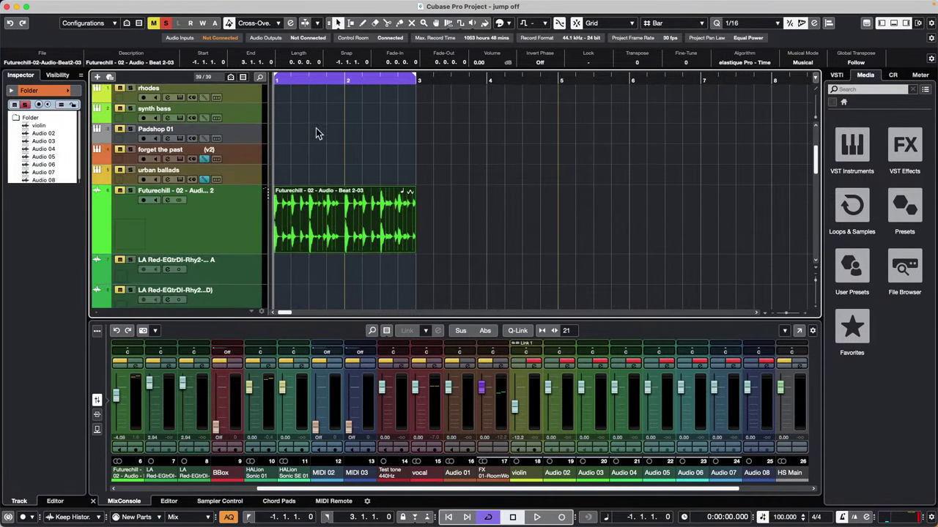
right_click(316, 128)
click(343, 129)
drag(303, 132, 415, 133)
key(1)
double_click(319, 133)
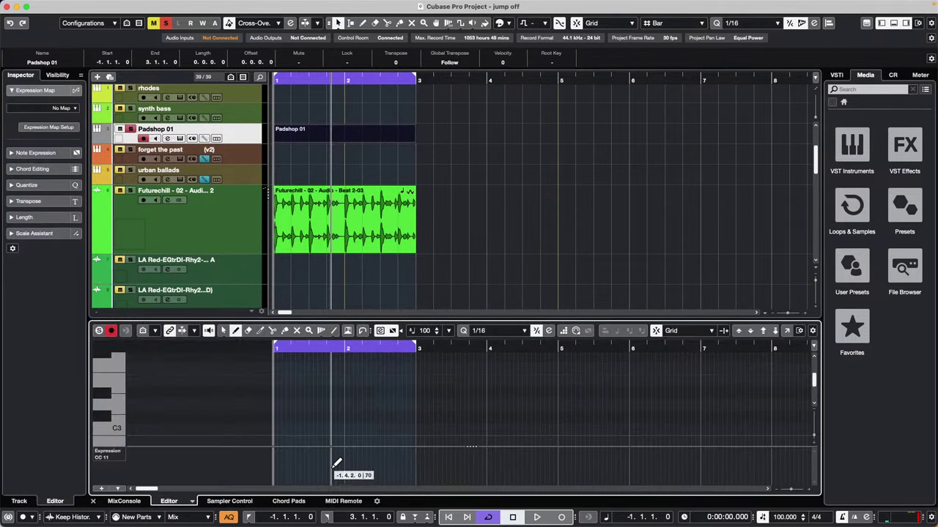
Draw a row of short notes on one pitch just above C3 at irregular intervals across bars 1 and 2
click(289, 404)
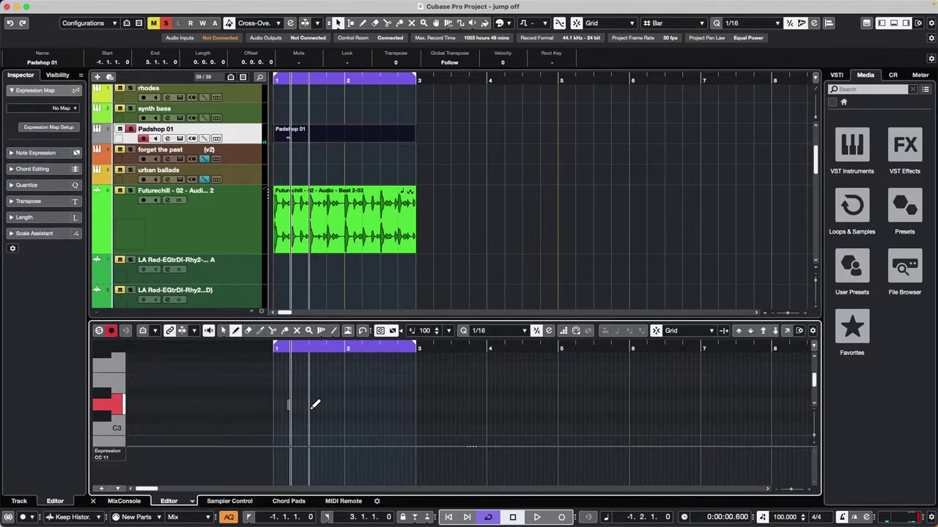
click(310, 404)
click(324, 404)
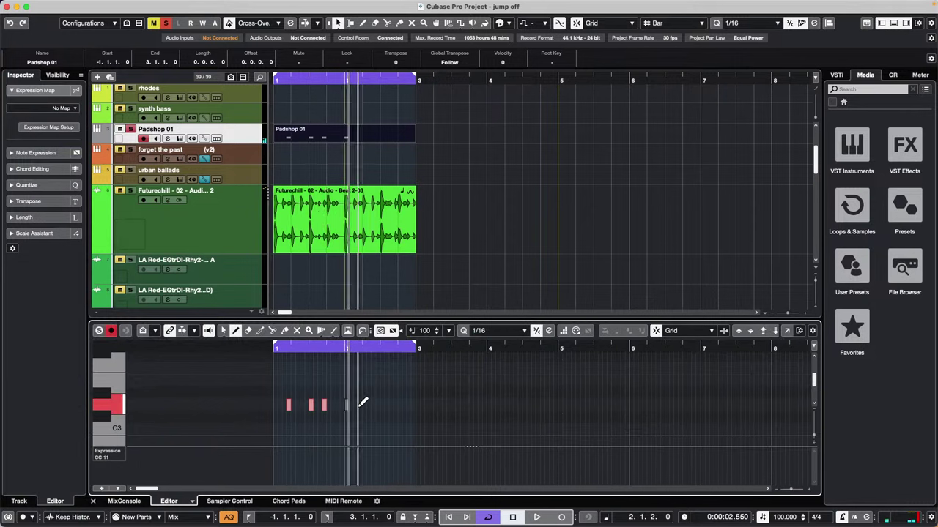
click(347, 404)
click(360, 404)
click(373, 404)
click(395, 404)
click(408, 404)
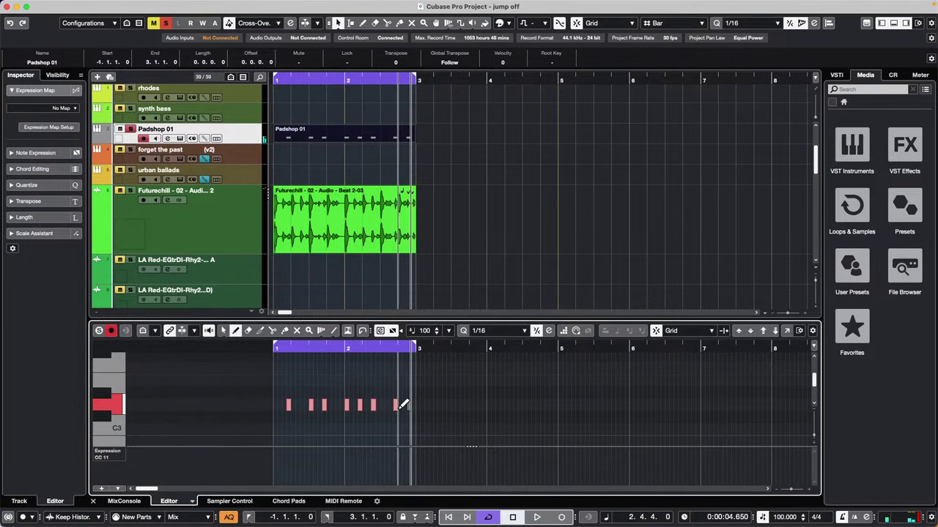
right_click(459, 386)
click(463, 386)
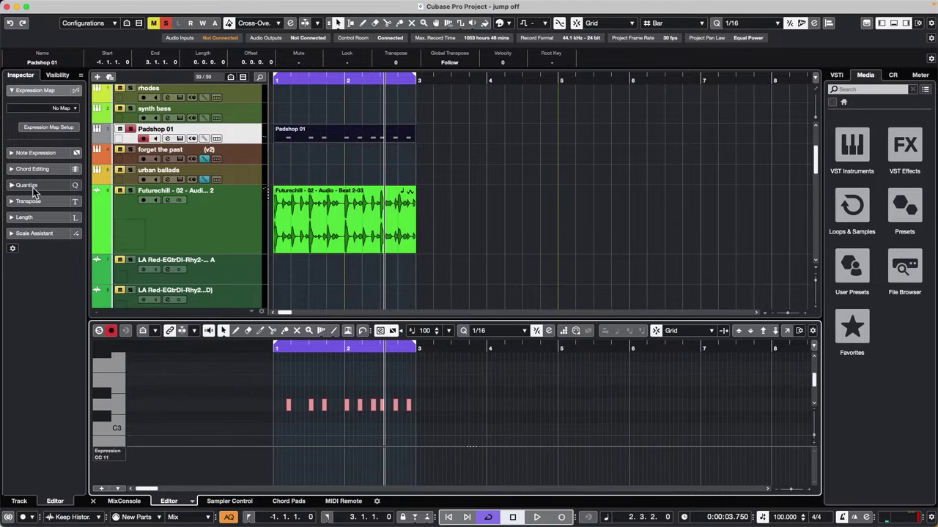
Remove the MIDI Monitor effect from the first MIDI insert slot of the Padshop 01 track
click(238, 134)
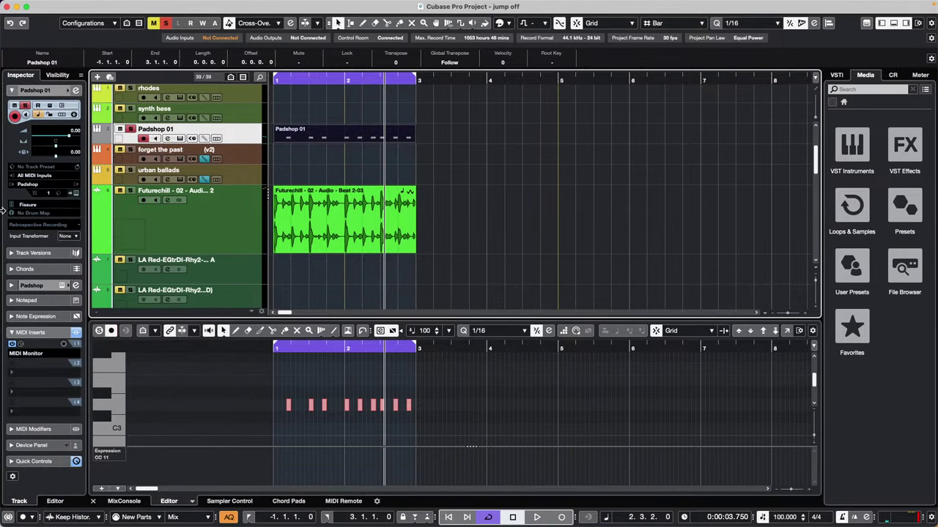
click(40, 357)
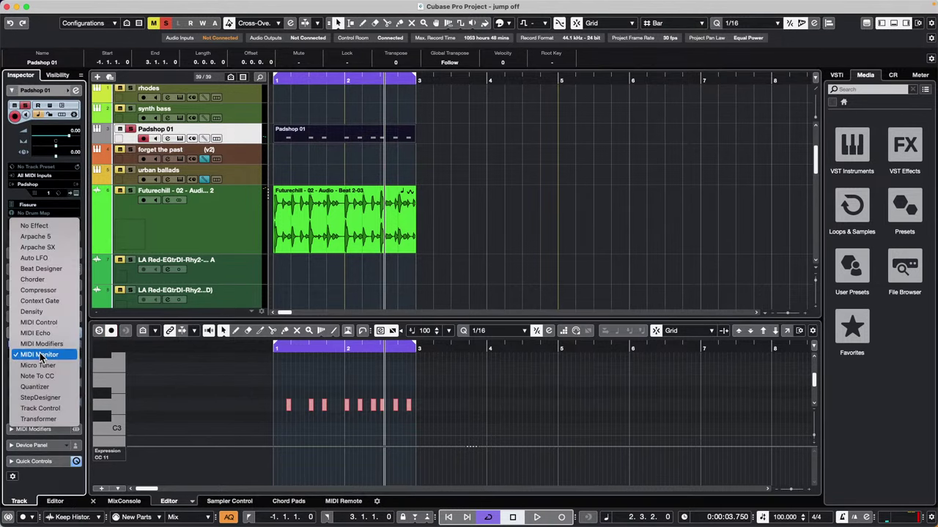
click(48, 228)
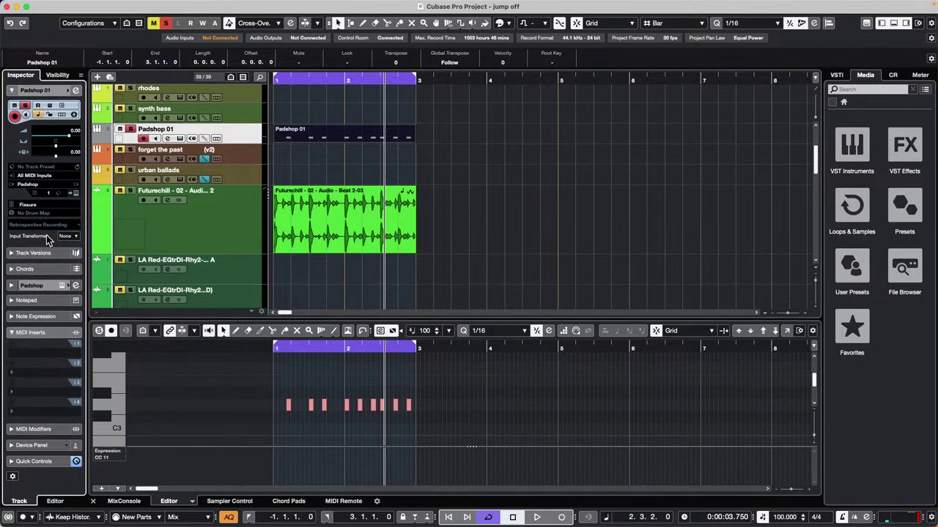
click(35, 332)
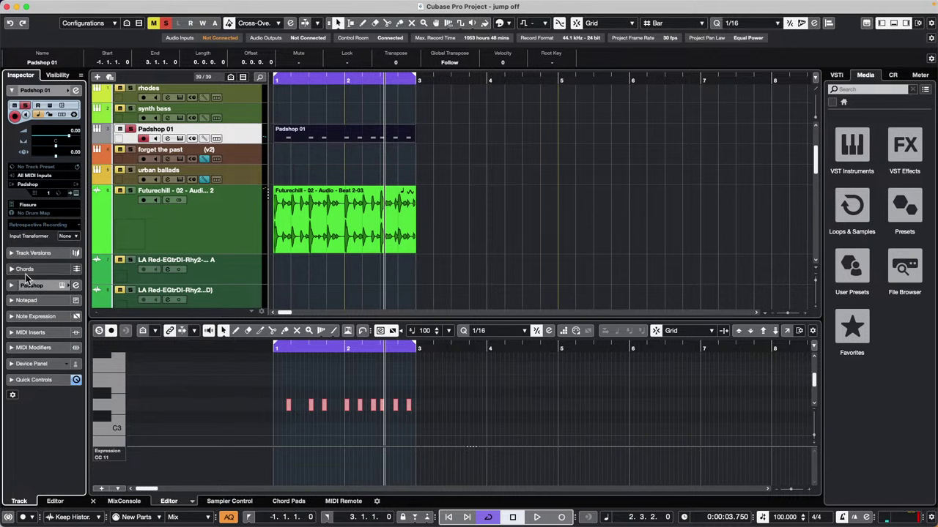
Set the Random 1 target to Pitch in the Padshop 01 track's MIDI Modifiers
click(44, 347)
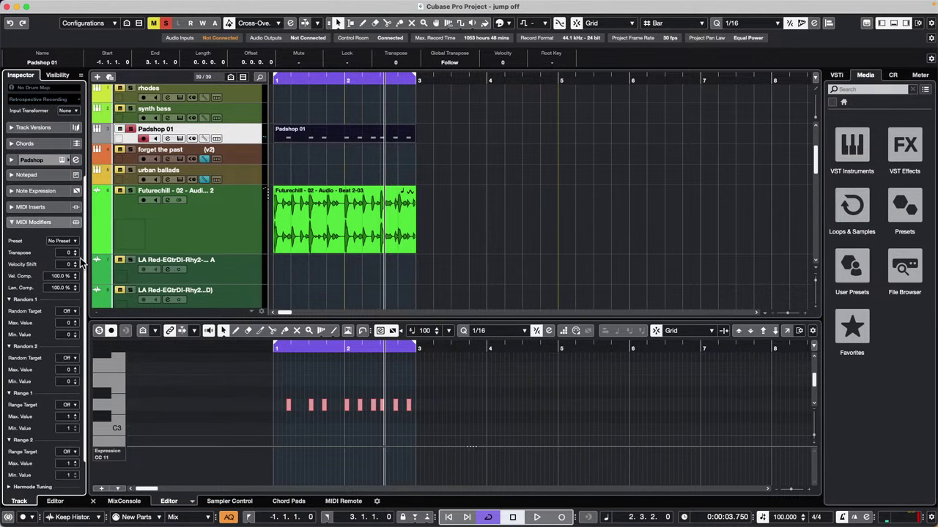
click(69, 311)
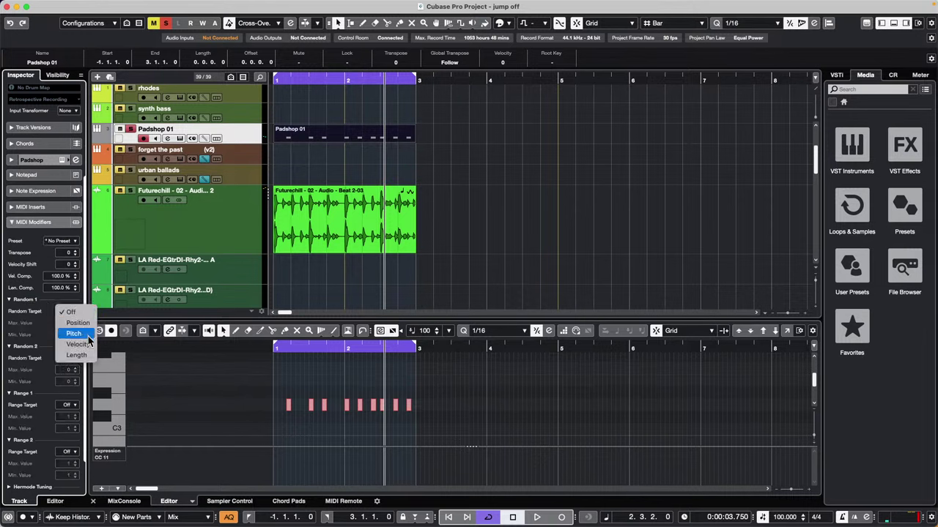
click(86, 334)
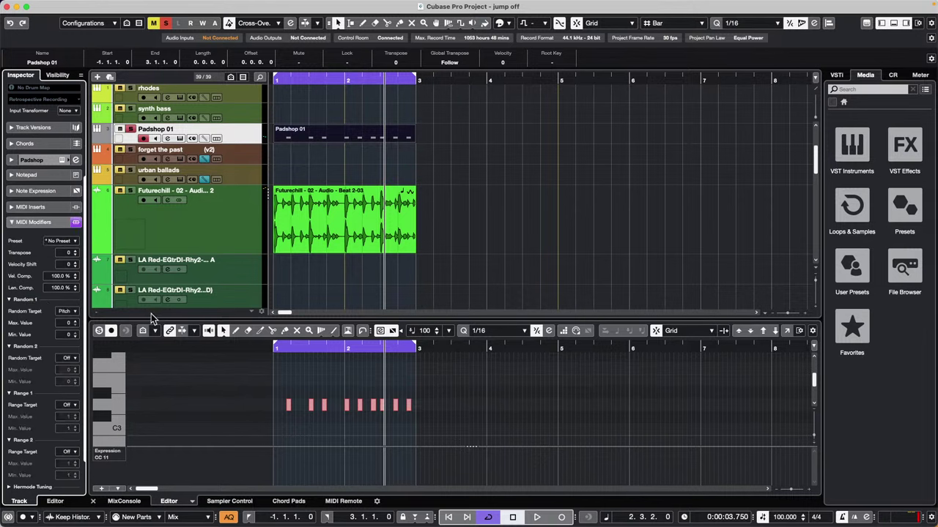
Set the Random 1 pitch range to a maximum of 12 and a minimum of -12
click(76, 322)
click(76, 323)
click(76, 322)
click(76, 322)
click(76, 322)
click(76, 323)
click(74, 337)
click(74, 337)
click(74, 337)
click(74, 337)
click(74, 337)
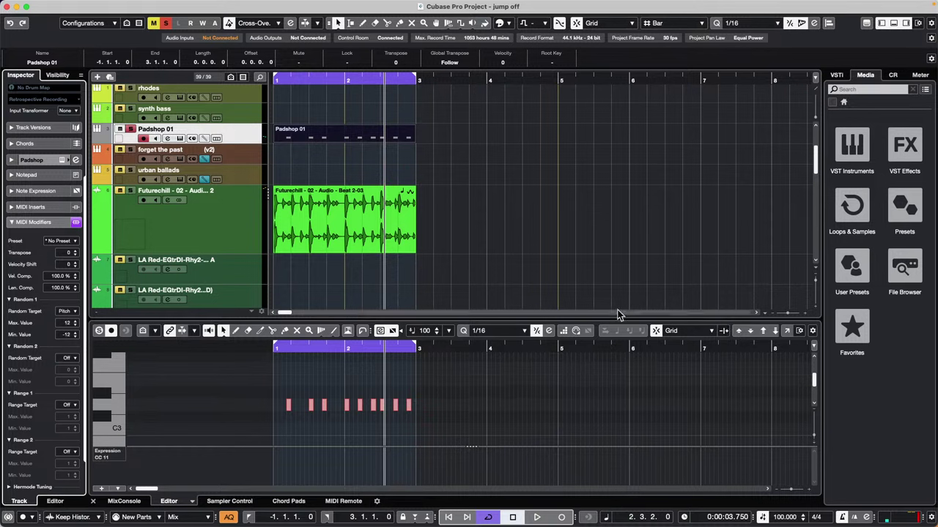
Freeze the MIDI modifiers of the Padshop 01 track into its notes
mouse_move(533, 5)
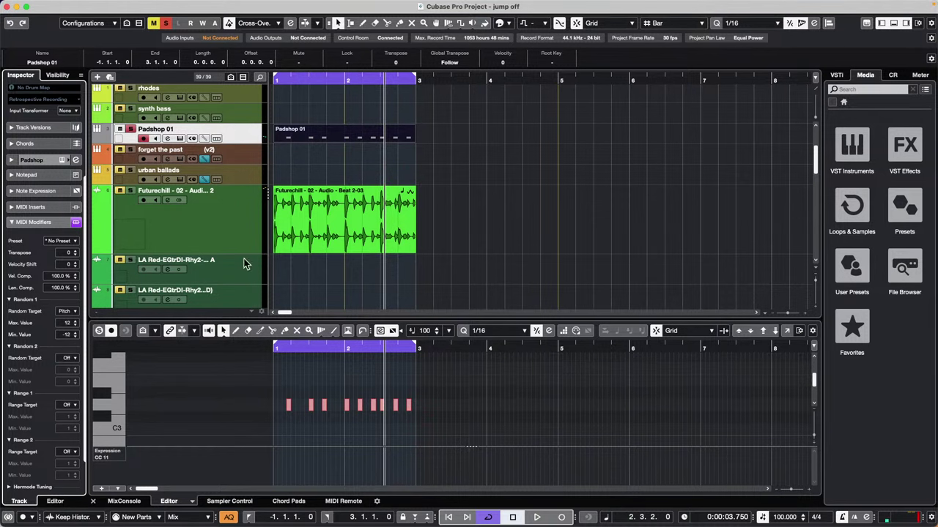
click(193, 5)
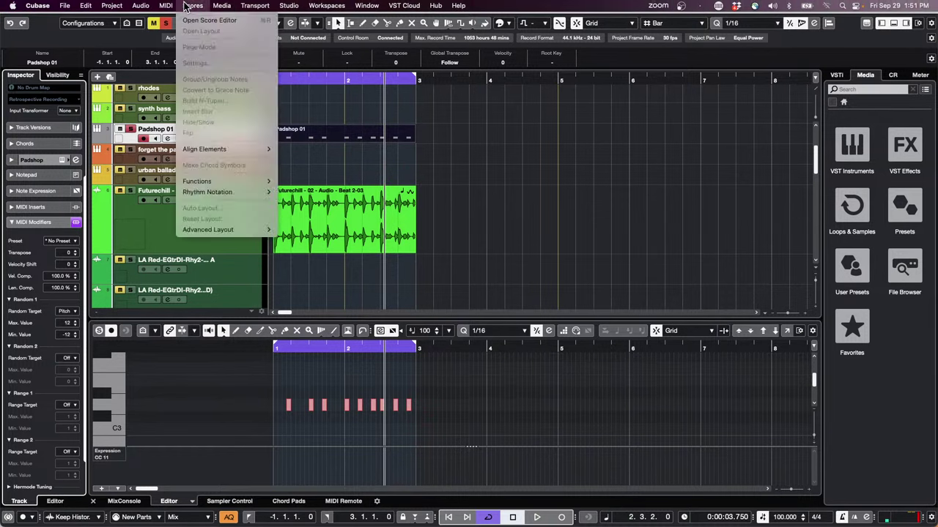
mouse_move(166, 6)
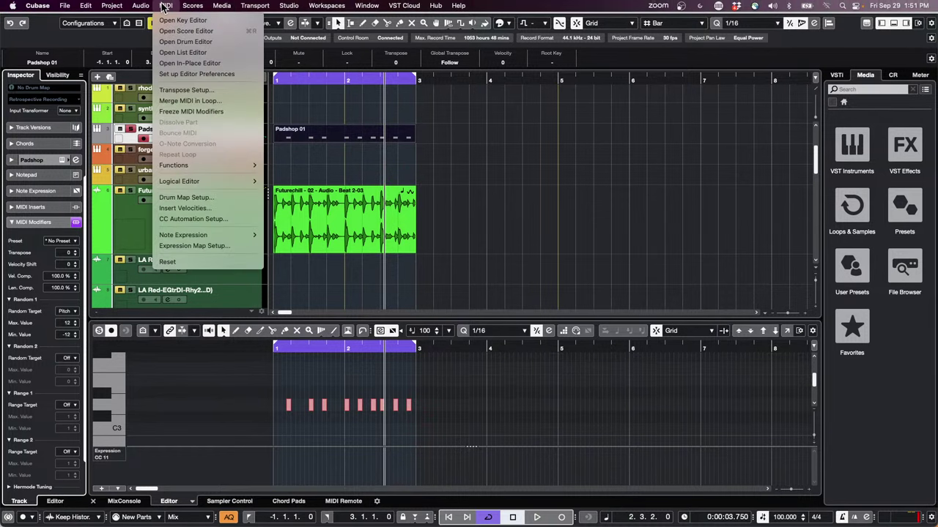
click(188, 113)
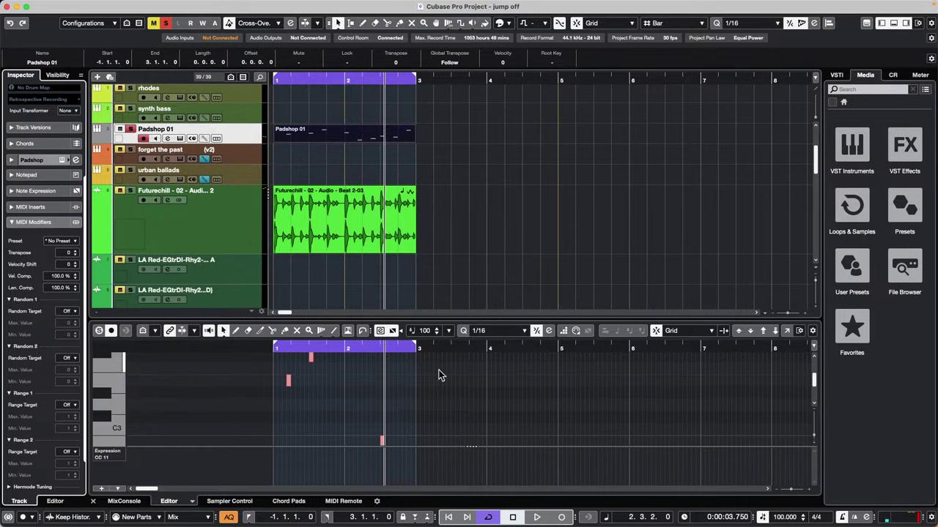
Examine the pitches of the frozen Padshop 01 notes in a separate, enlarged Key Editor window and close it
scroll(444, 379, up, 1)
scroll(444, 379, down, 2)
scroll(444, 379, down, 3)
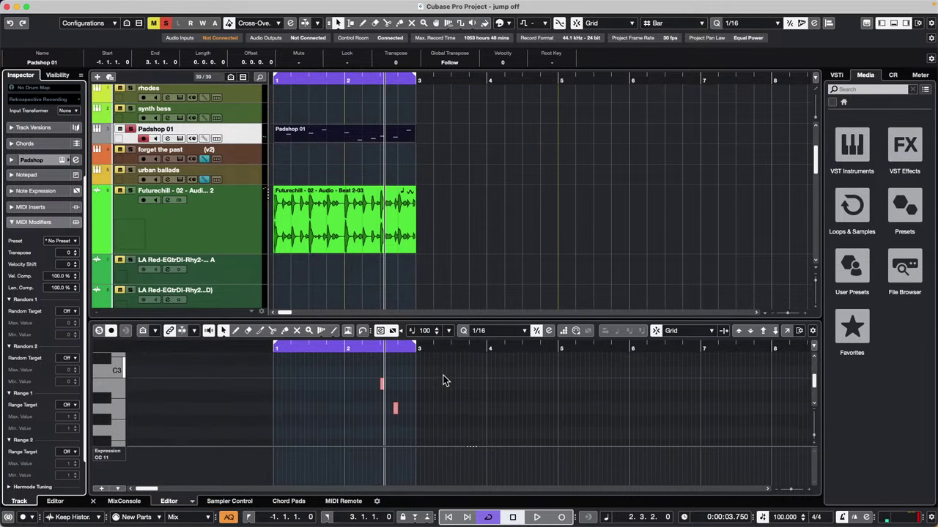
click(786, 331)
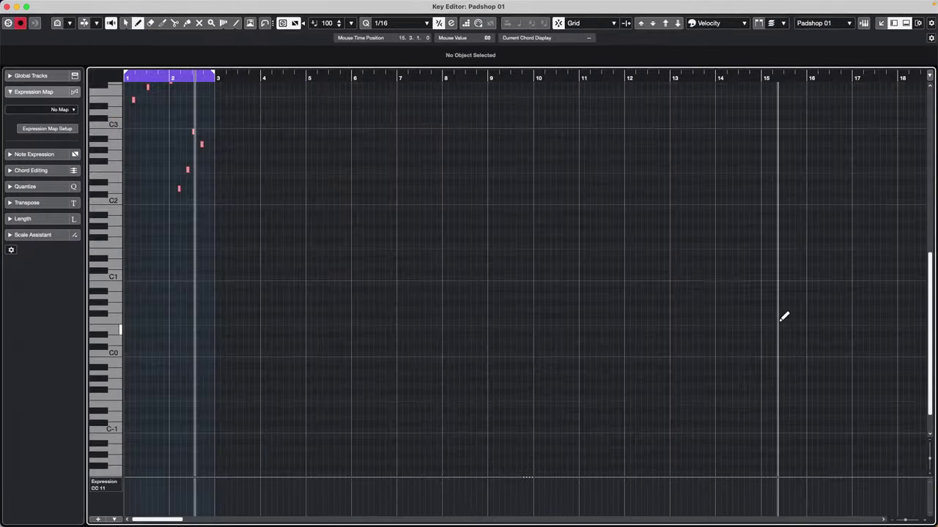
scroll(256, 157, up, 10)
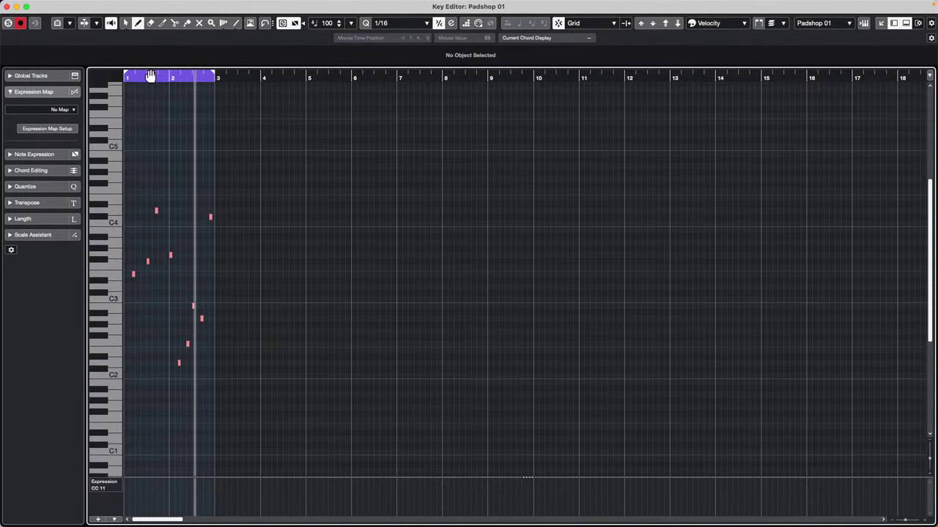
drag(144, 77, 76, 80)
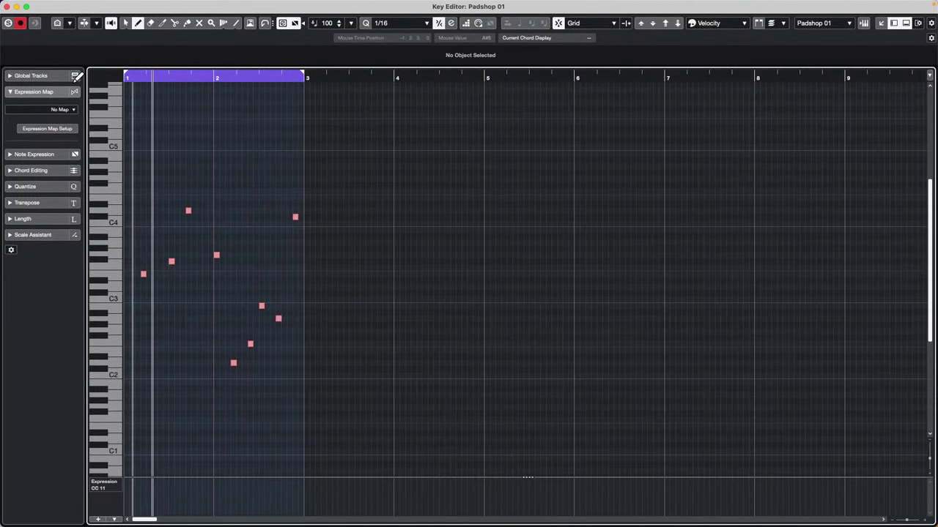
click(8, 6)
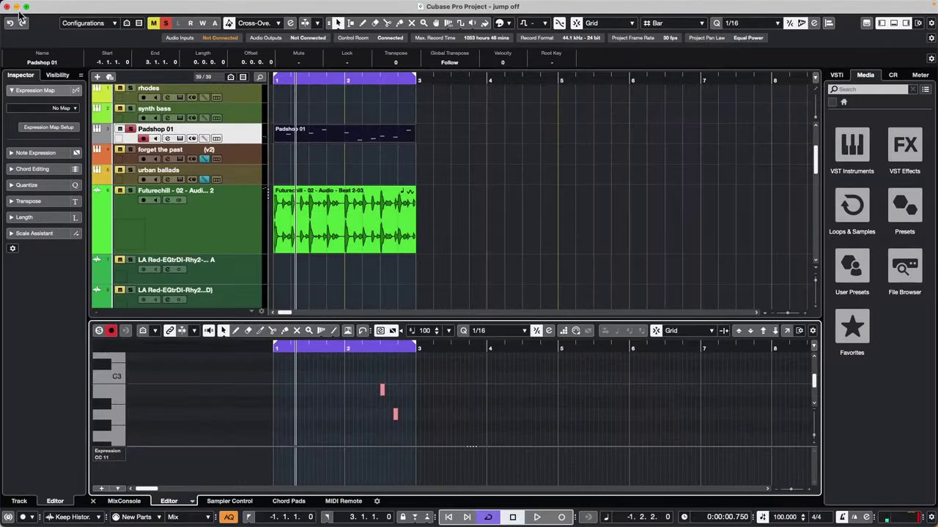
click(243, 139)
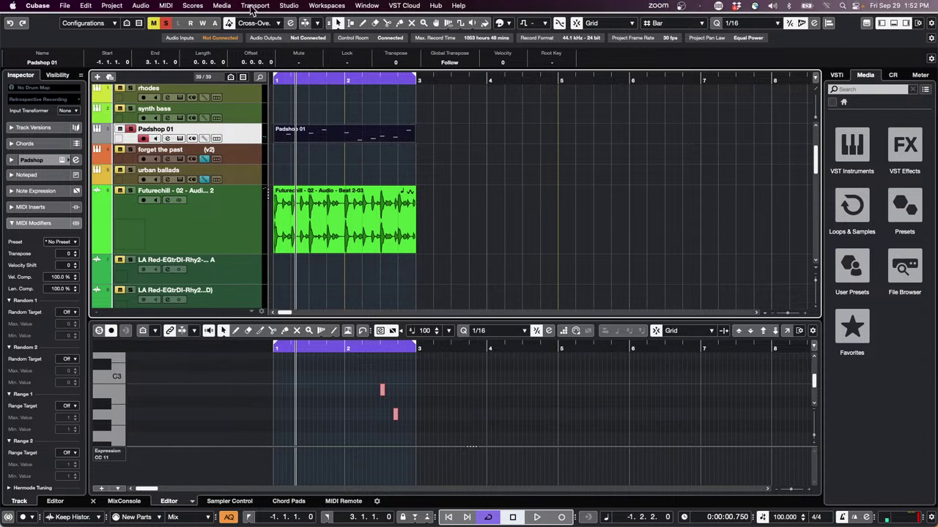
click(170, 7)
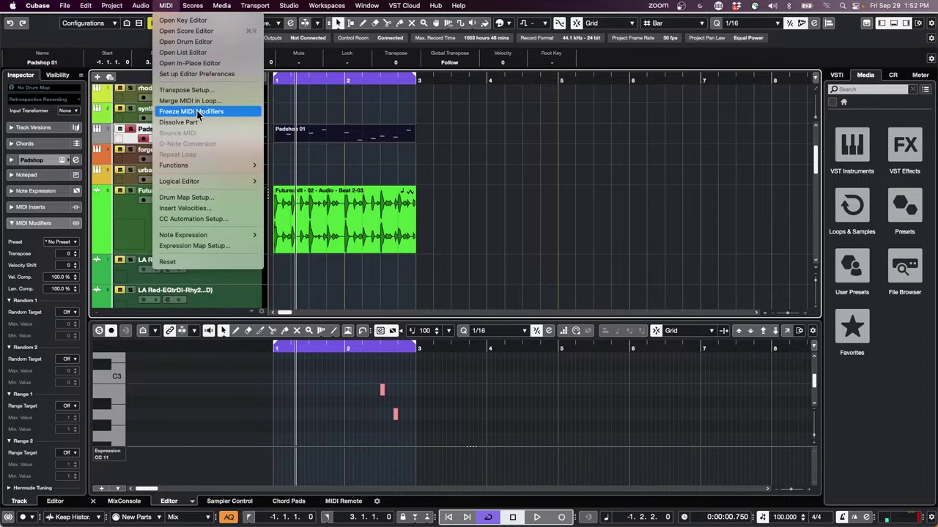
click(642, 282)
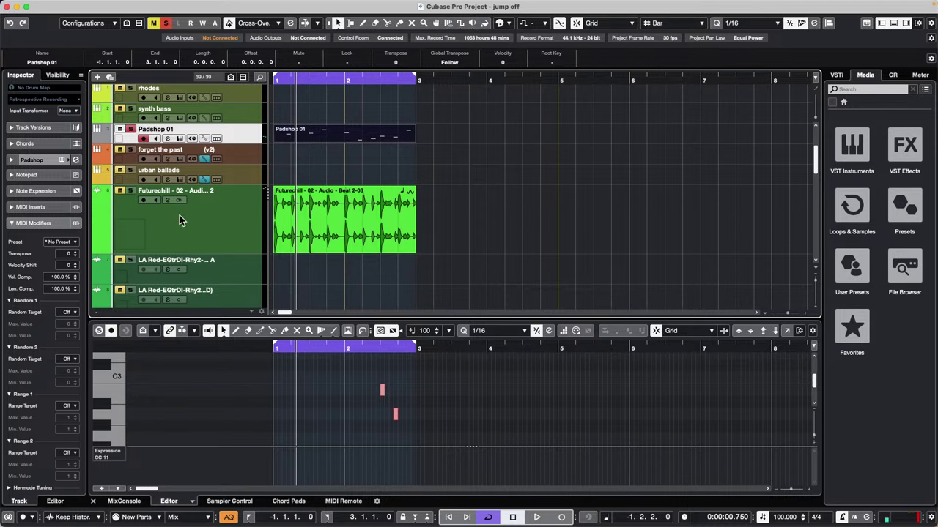
click(36, 221)
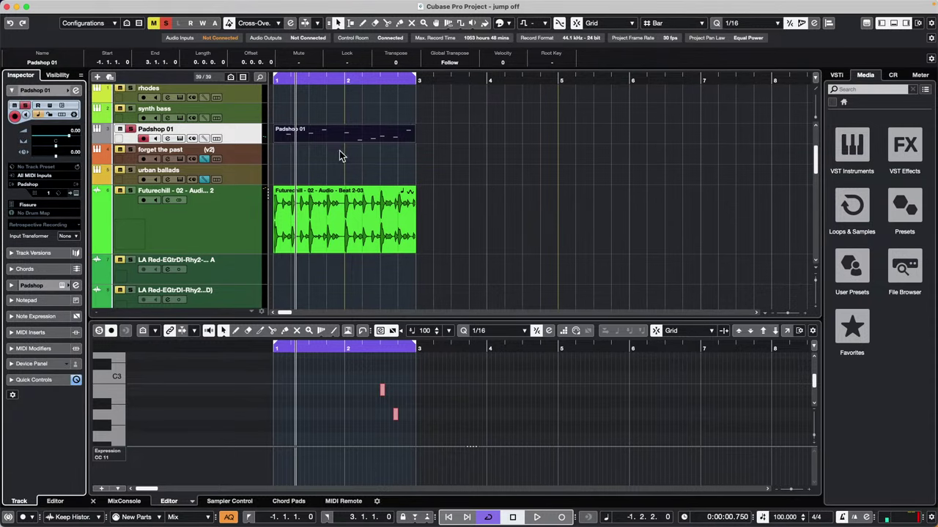
Undo the MIDI modifier freeze on the Padshop 01 part
click(407, 370)
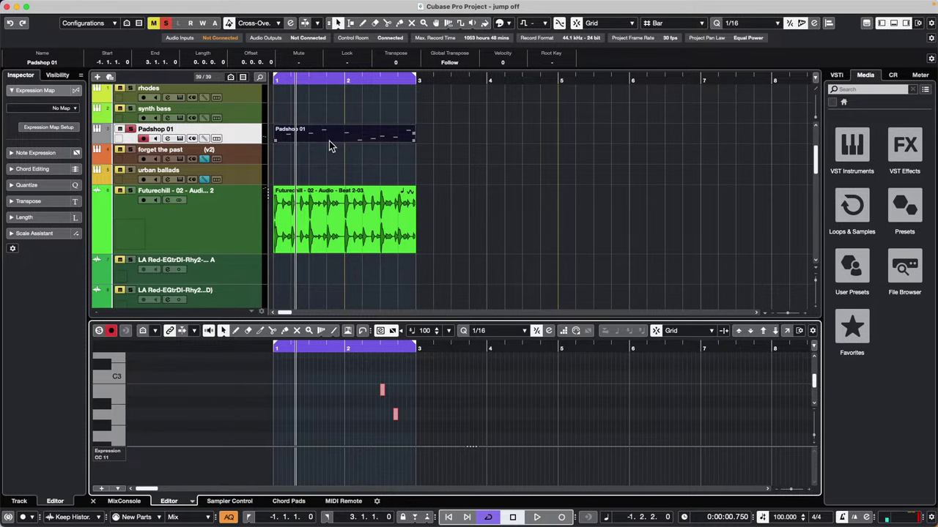
key(super+z)
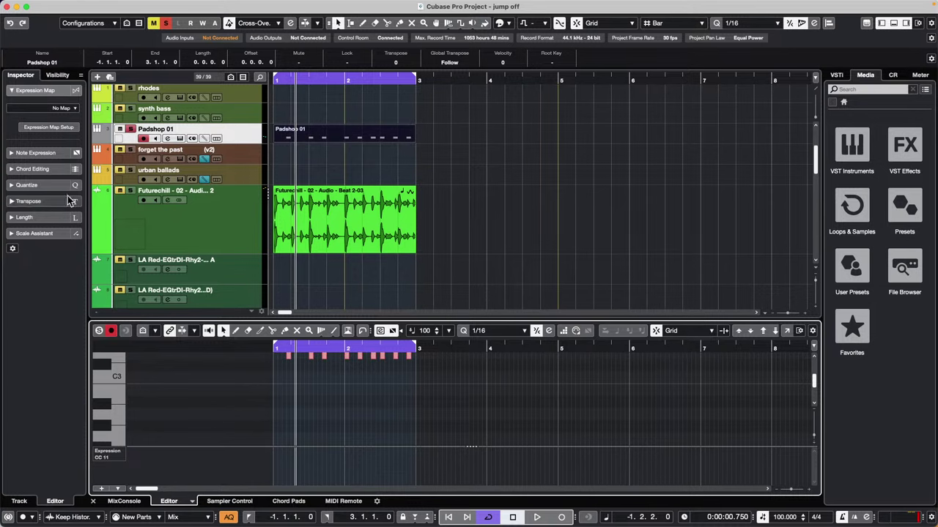
Load MIDI Modifiers into the first MIDI insert slot of Padshop 01 and enable recording its output to the track
click(247, 136)
click(56, 335)
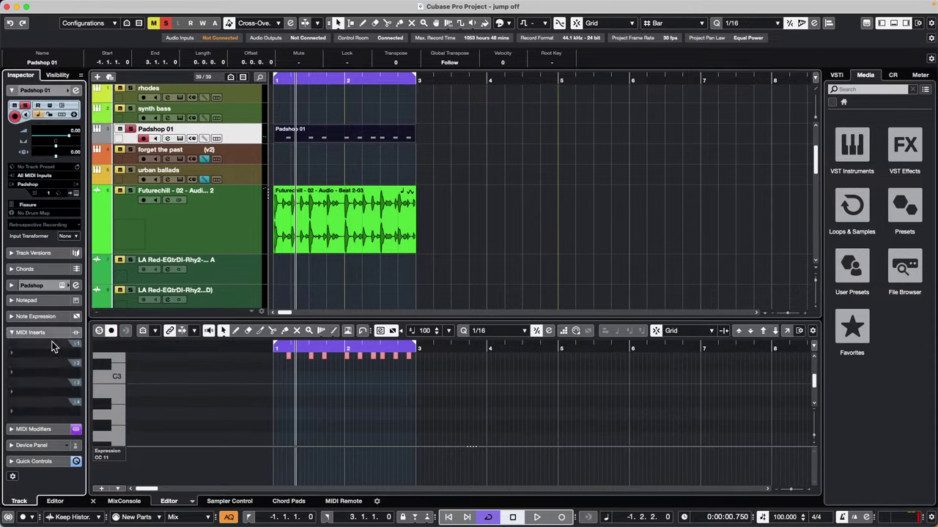
click(52, 344)
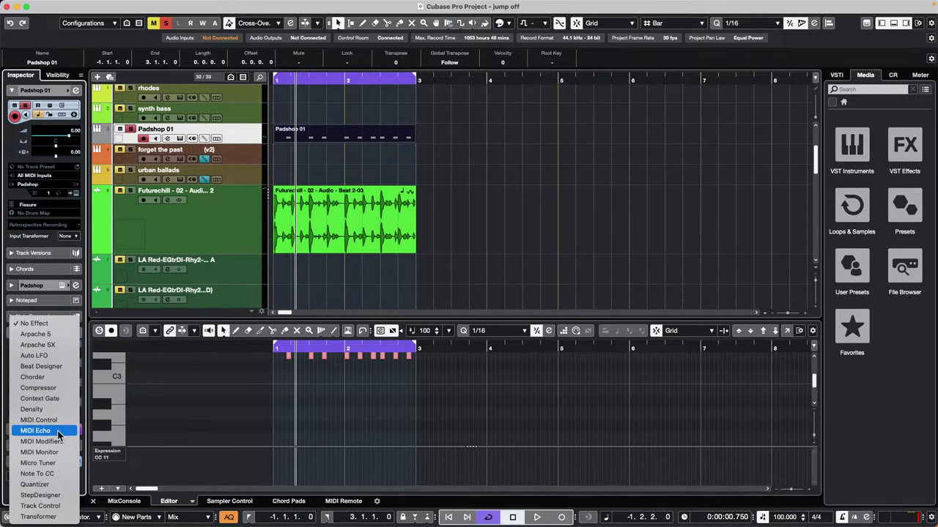
click(60, 441)
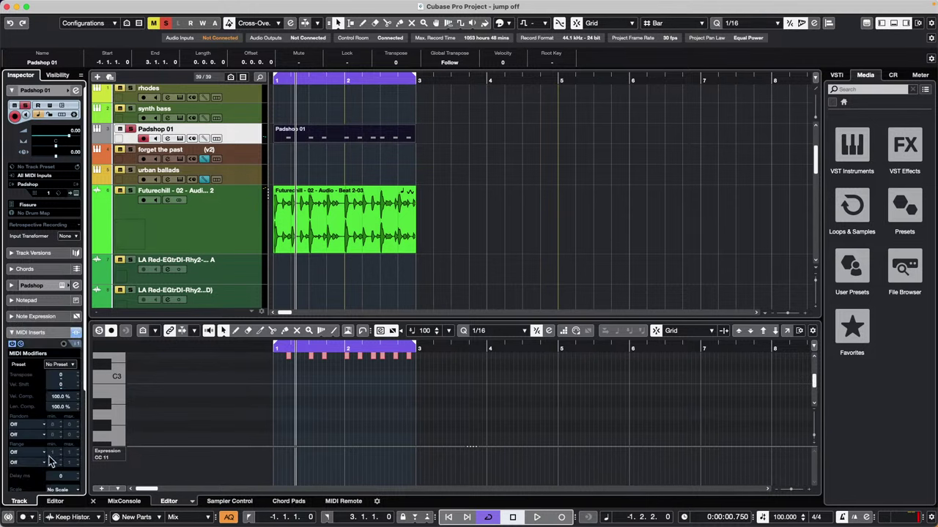
click(65, 344)
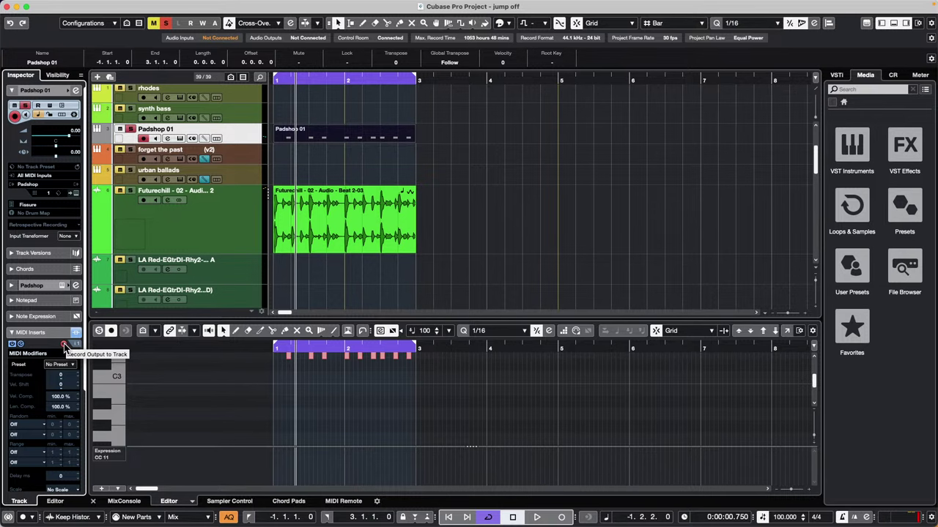
Set the first Random parameter of the MIDI Modifiers insert to Pitch with a range from -12 to 13
click(44, 425)
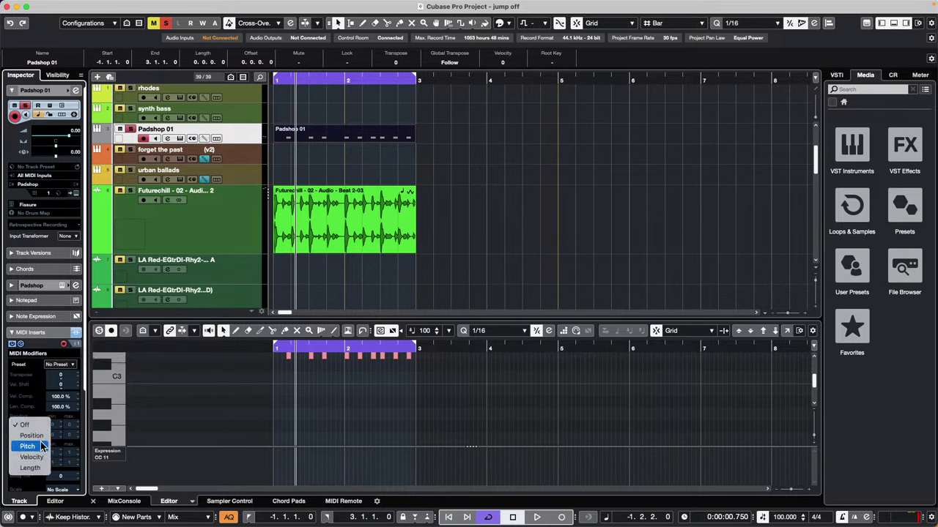
click(39, 443)
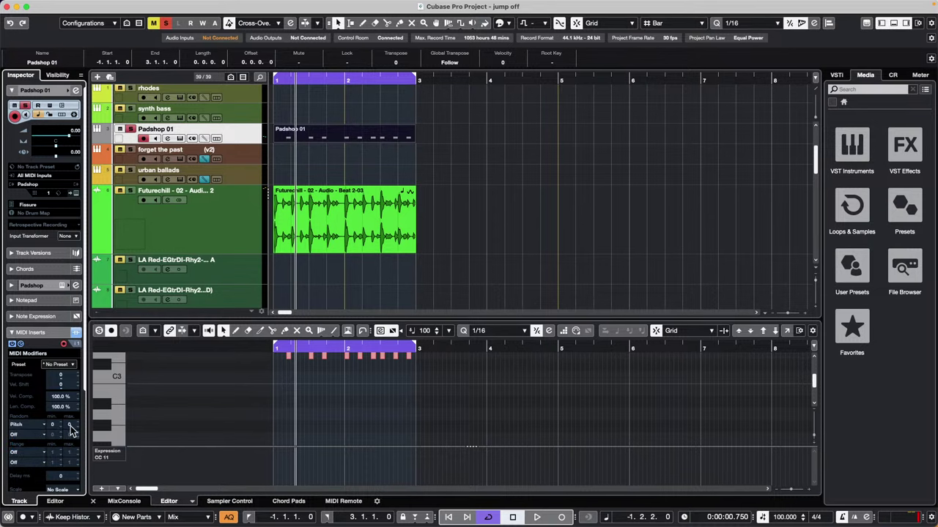
scroll(55, 426, down, 4)
scroll(58, 428, down, 8)
scroll(73, 425, up, 5)
Erase the existing Padshop 01 part from the track
right_click(337, 168)
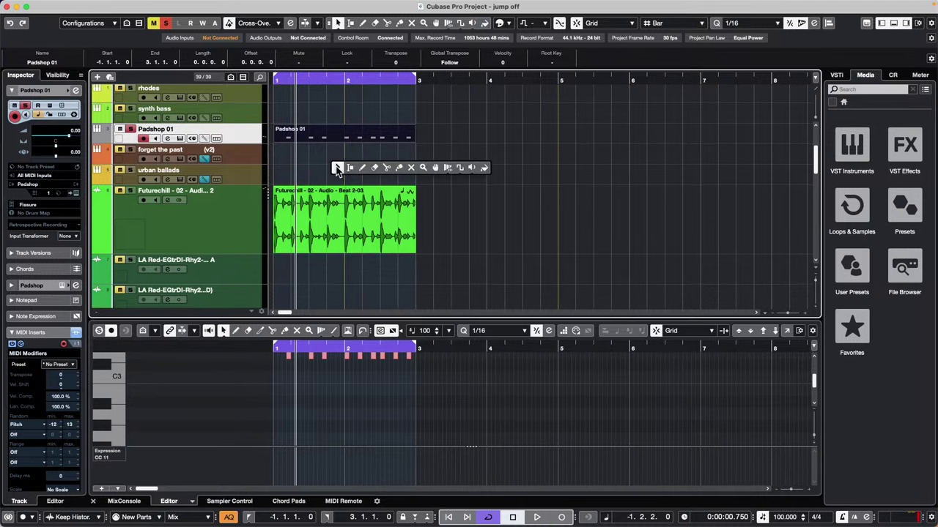
click(374, 167)
click(353, 134)
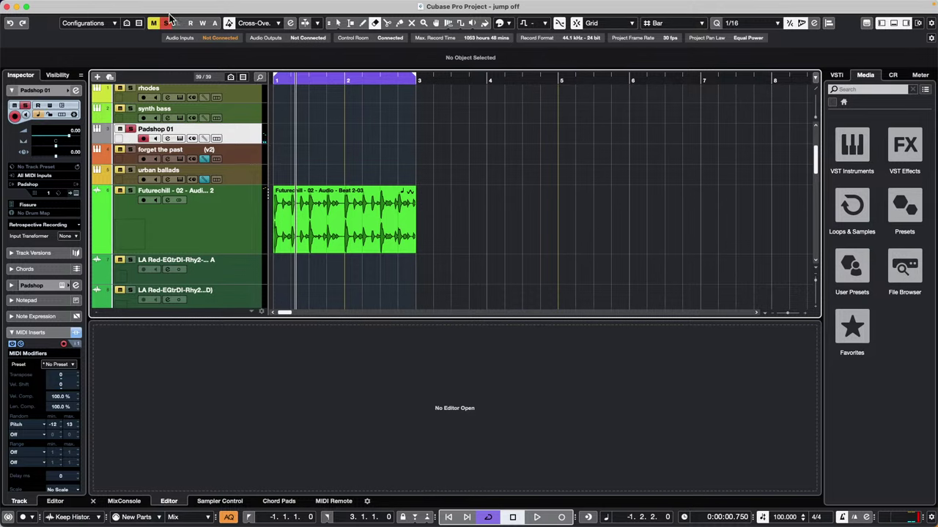
Show the On-Screen Keyboard, switch it to the computer-key layout, and test its lowest note on the Padshop 01 track
click(132, 130)
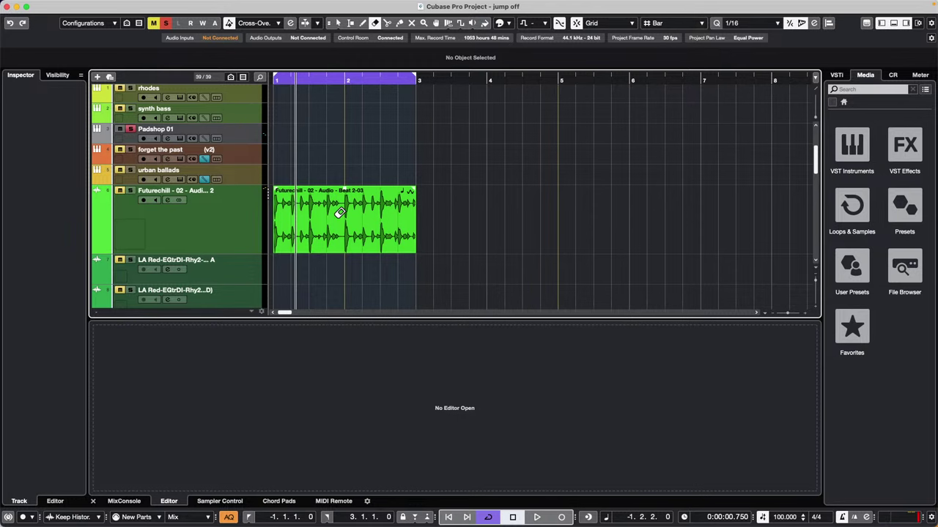
key(alt+k)
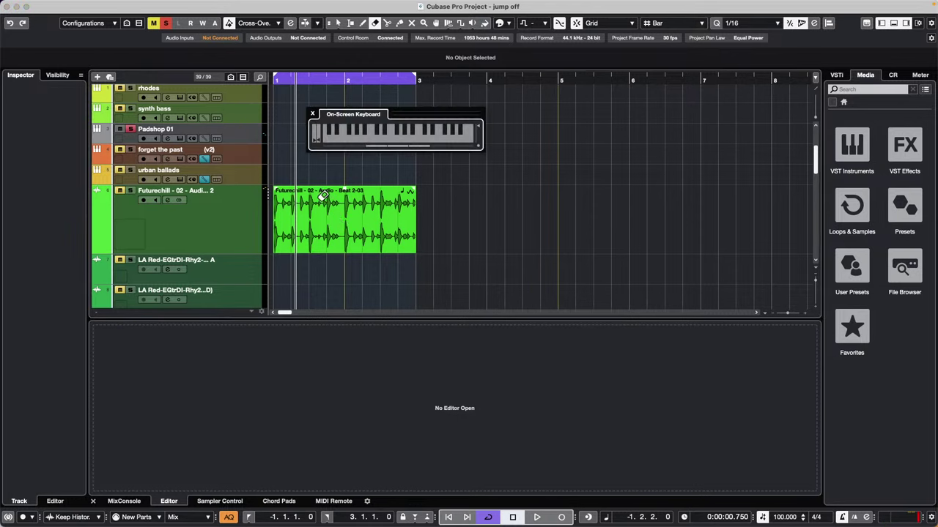
click(258, 139)
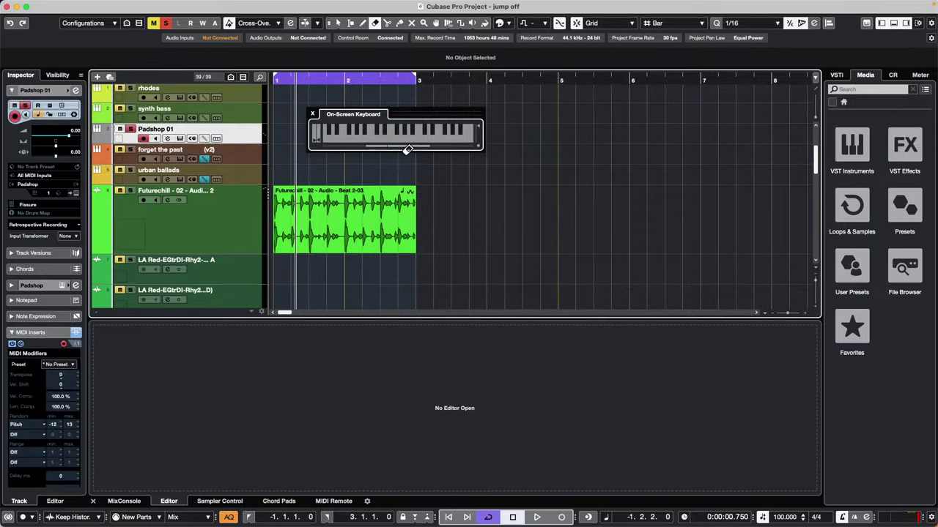
click(479, 146)
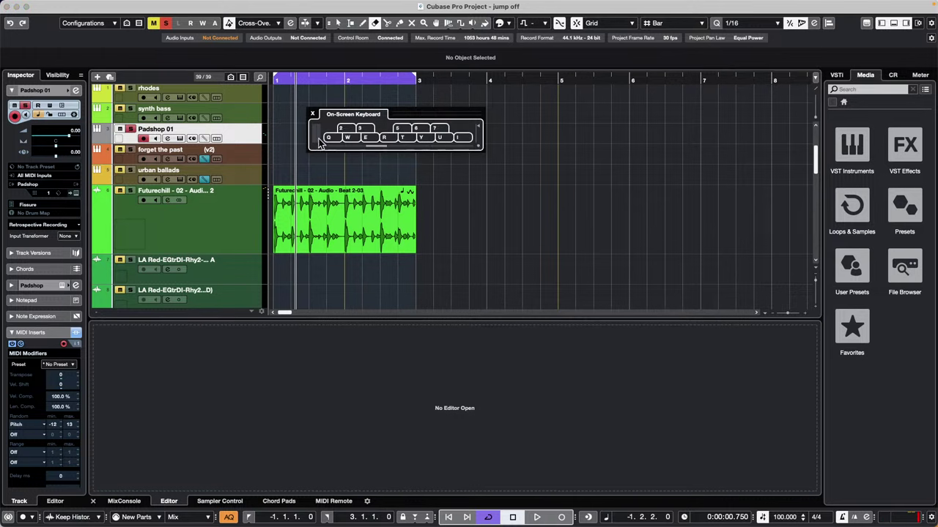
click(333, 139)
key(q)
drag(410, 114, 574, 154)
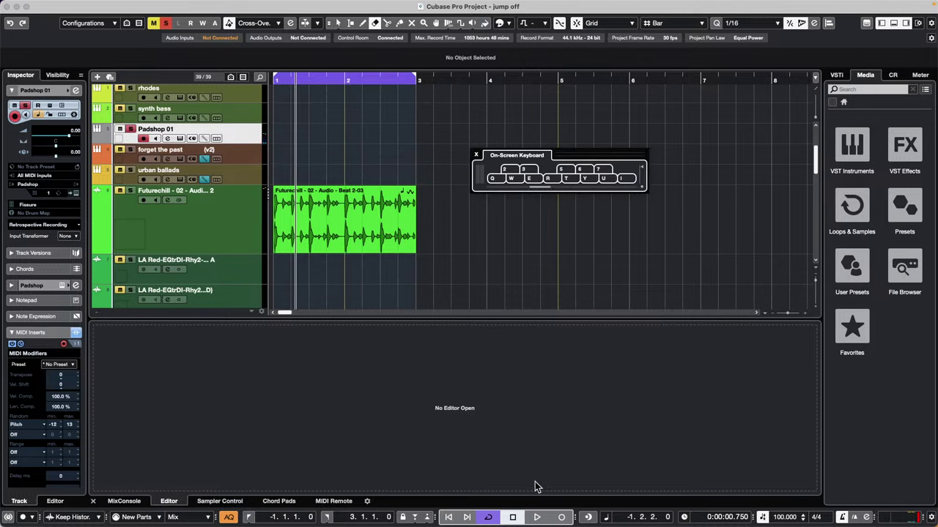
Record repeated hits of the Q note onto Padshop 01 over the two-bar loop, and stop
key(KP_Multiply)
key(q)
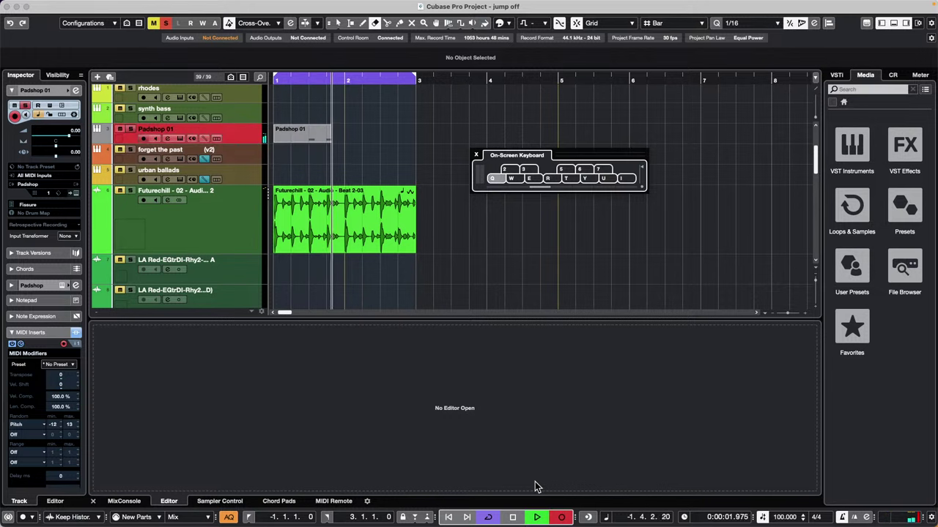
key(q)
key(q)
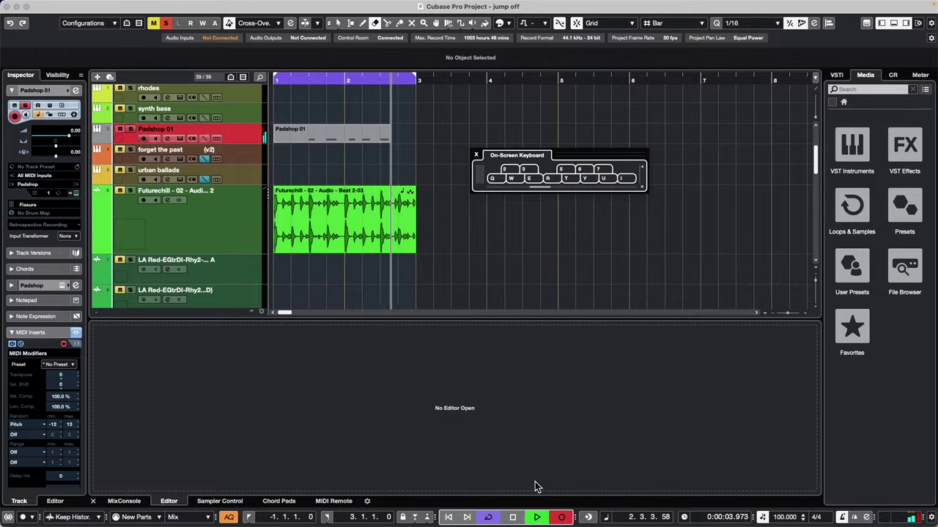
key(q)
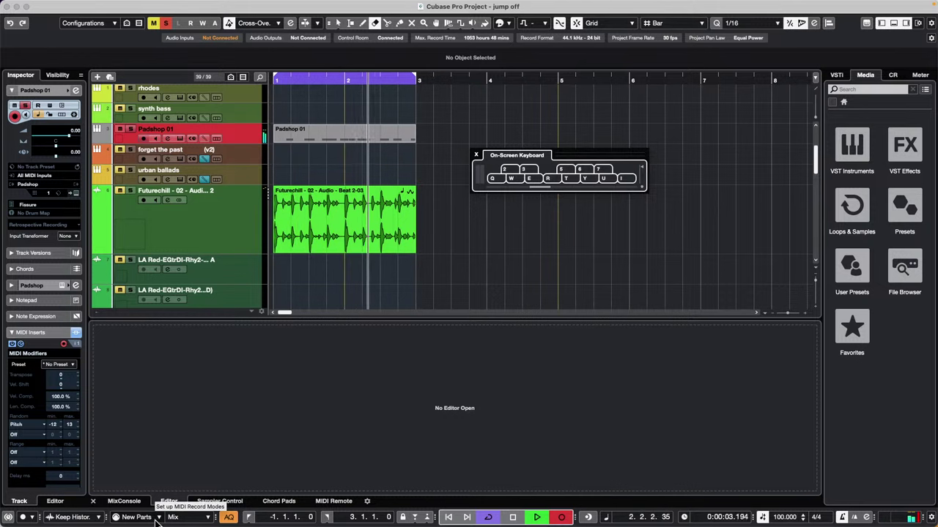
key(space)
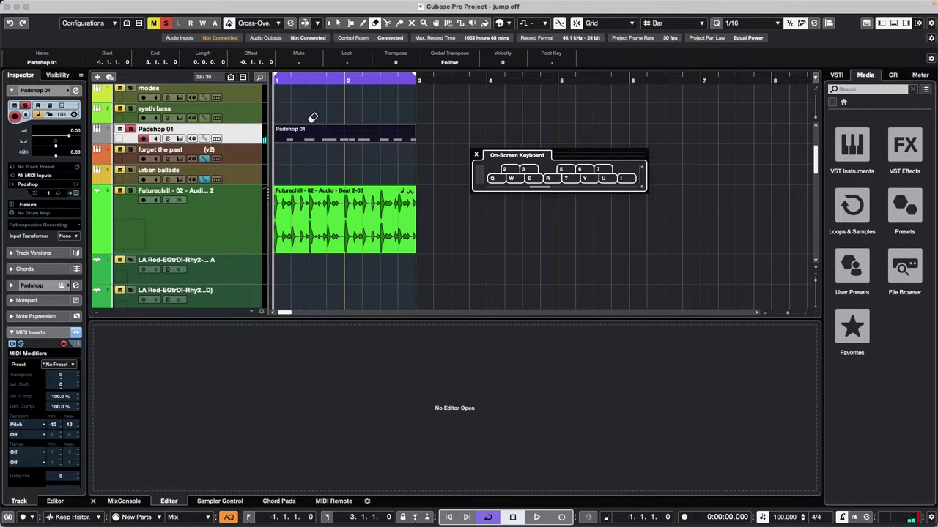
Open the recorded Padshop 01 part in the Key Editor, delete all its notes and close the On-Screen Keyboard
key(1)
double_click(370, 139)
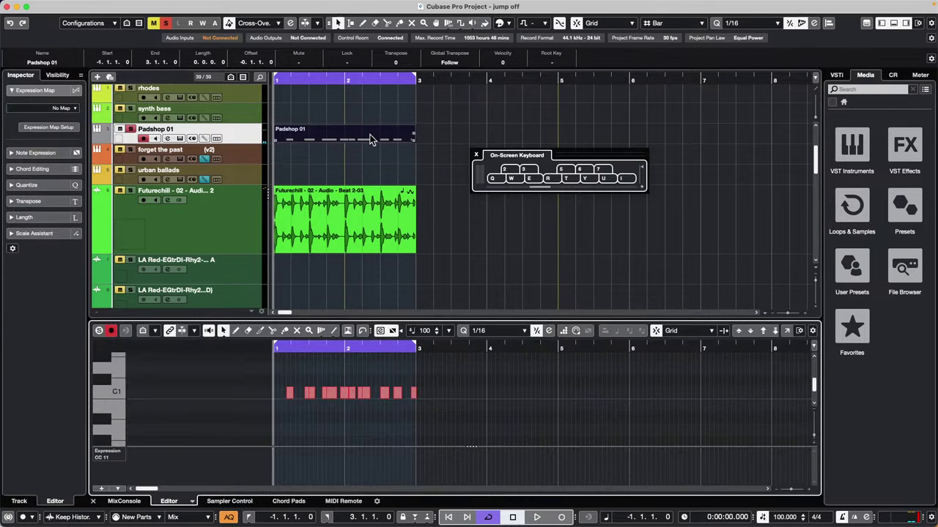
drag(277, 370, 432, 406)
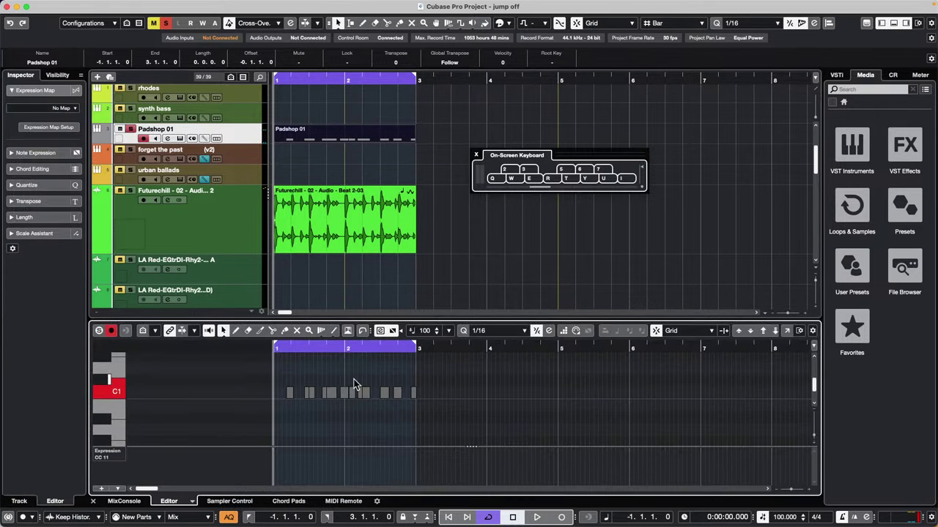
key(Delete)
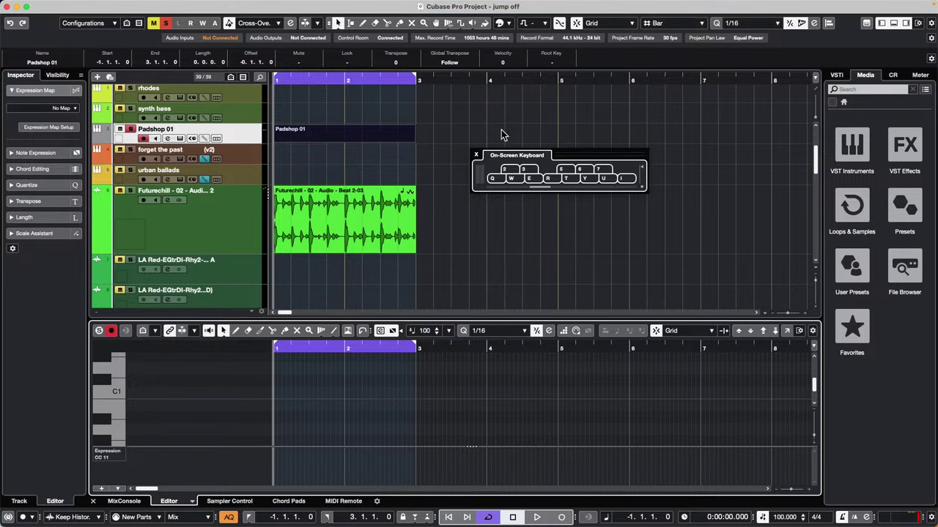
click(476, 154)
click(218, 5)
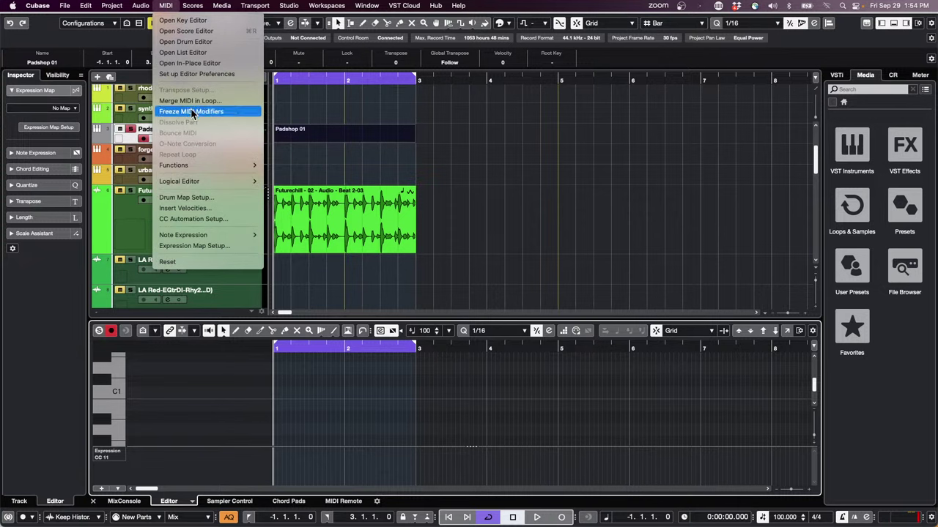
click(436, 154)
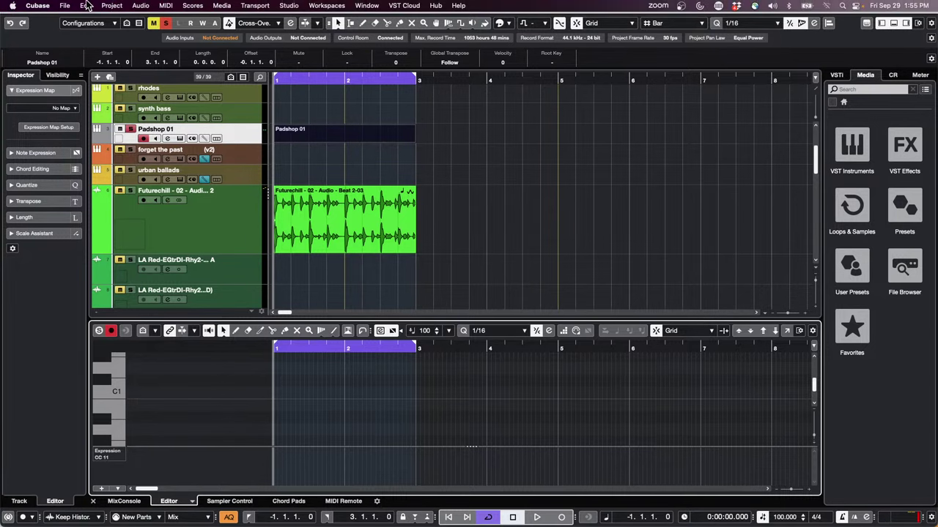
Review the VST Control Room options in the Preferences and close the dialog
click(112, 6)
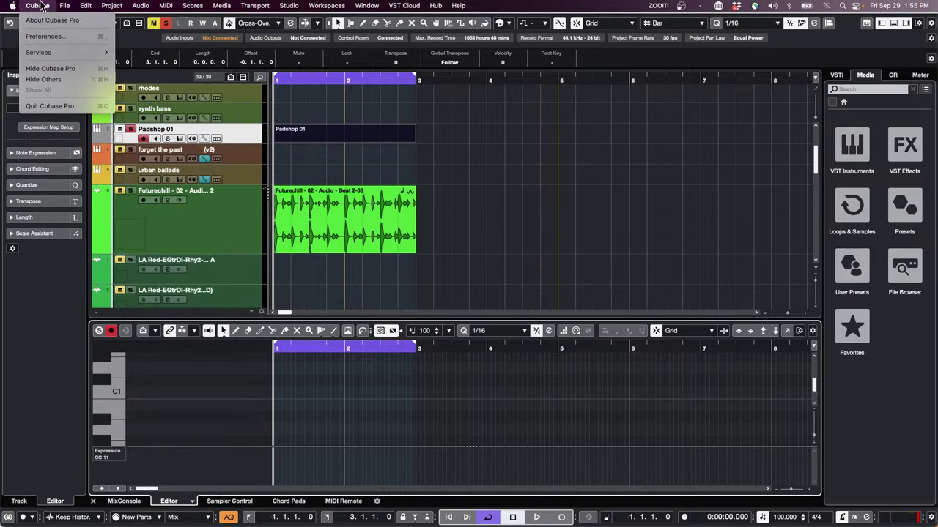
mouse_move(64, 6)
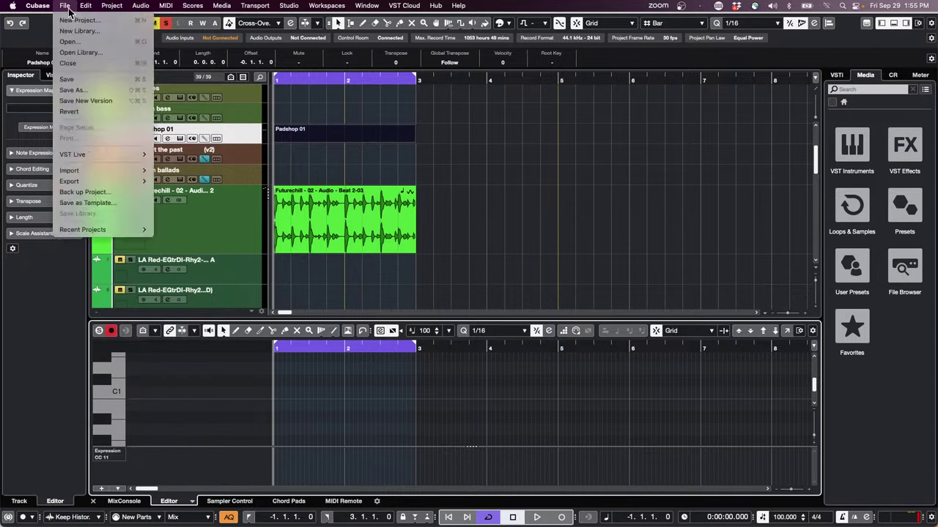
click(49, 37)
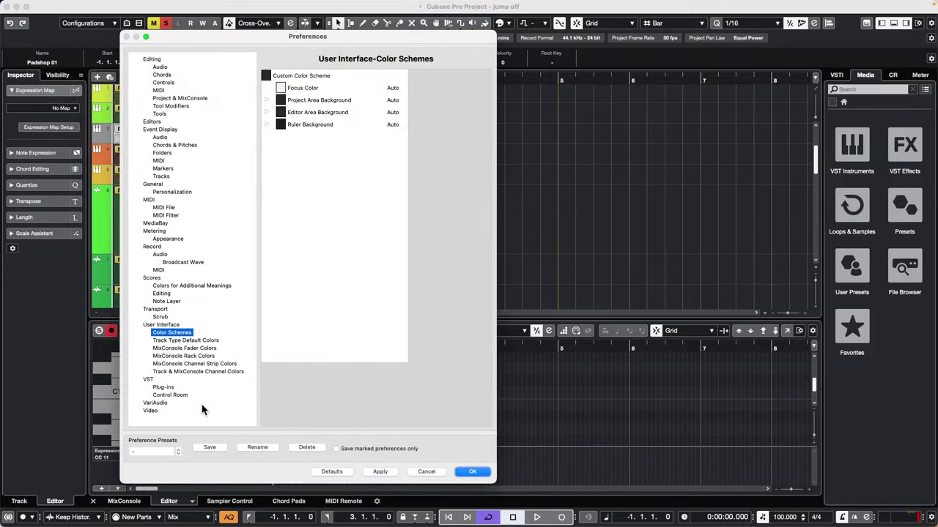
click(168, 395)
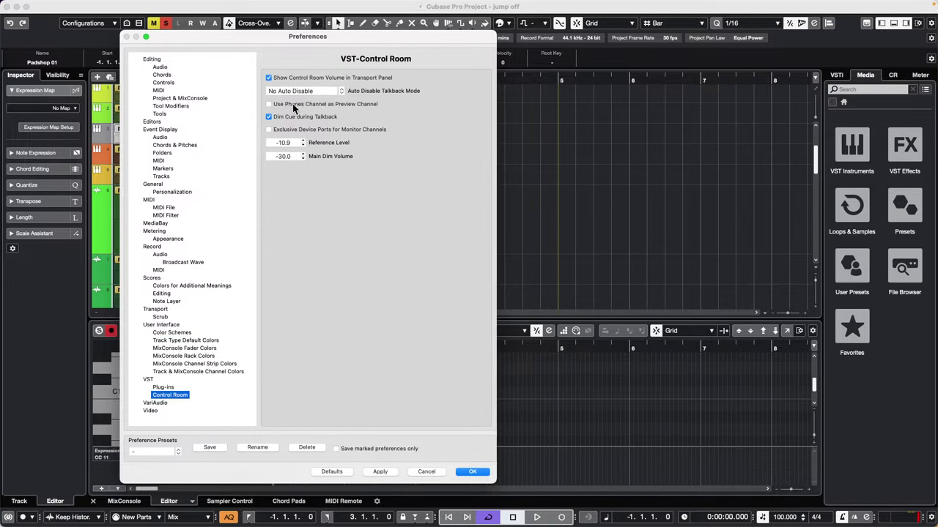
click(472, 473)
Examine the Phones channel's inserts in the Control Room and the effects offered for its third slot
click(895, 75)
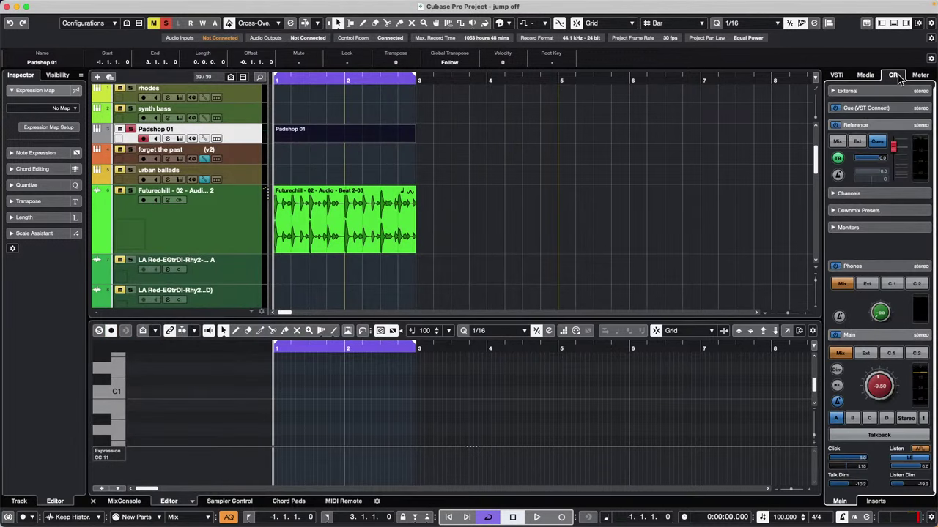
click(883, 269)
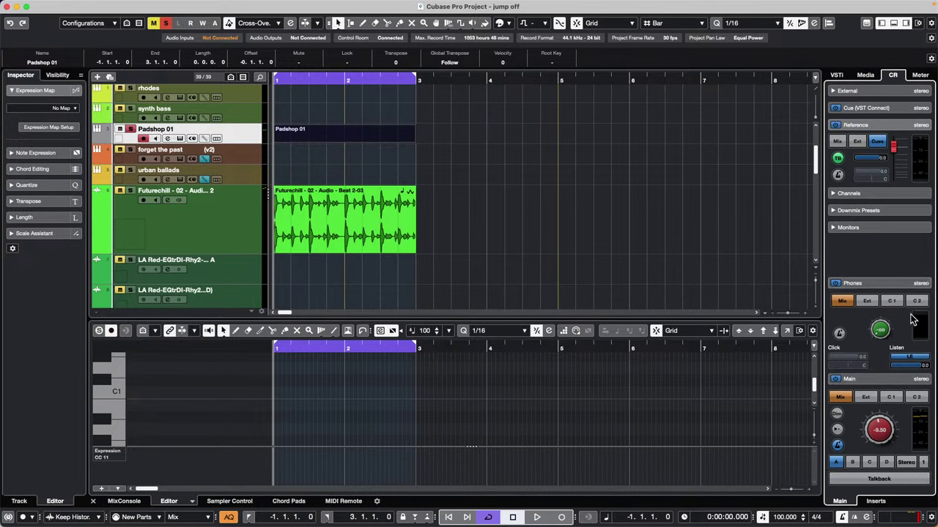
click(889, 284)
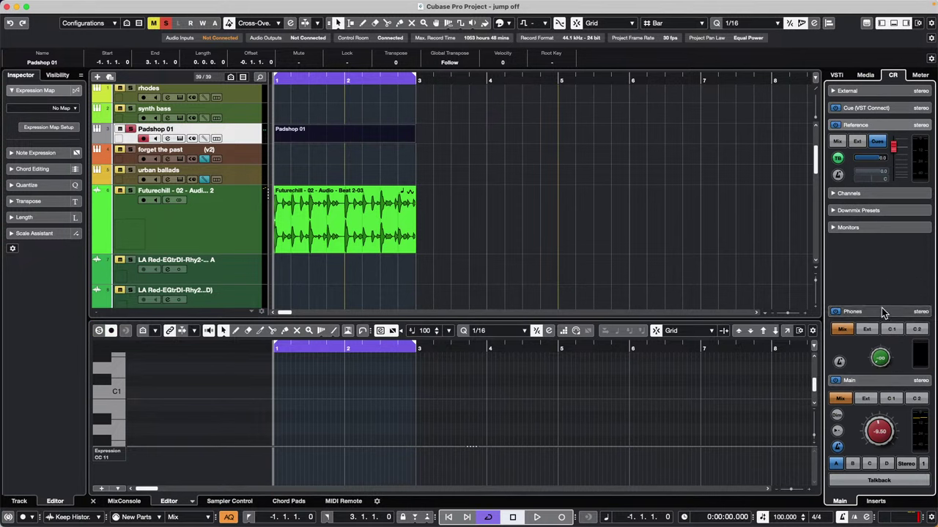
click(874, 502)
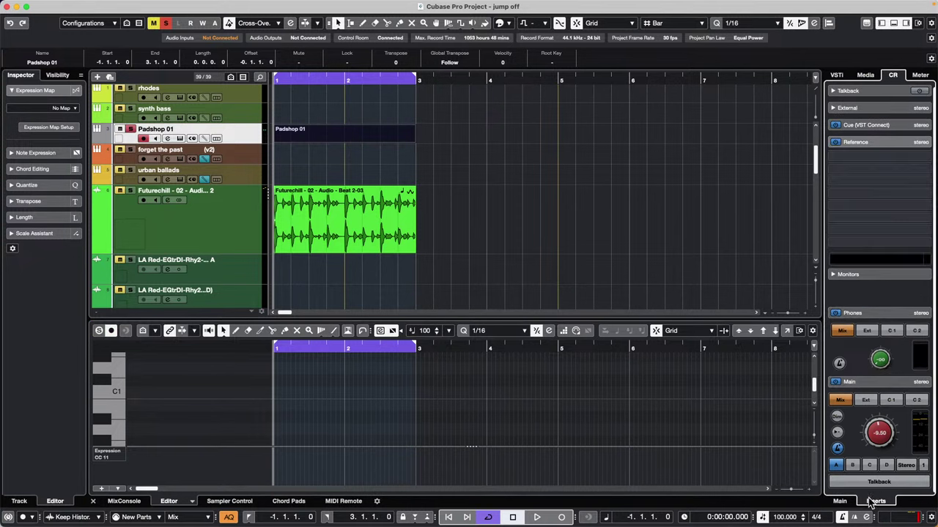
click(883, 311)
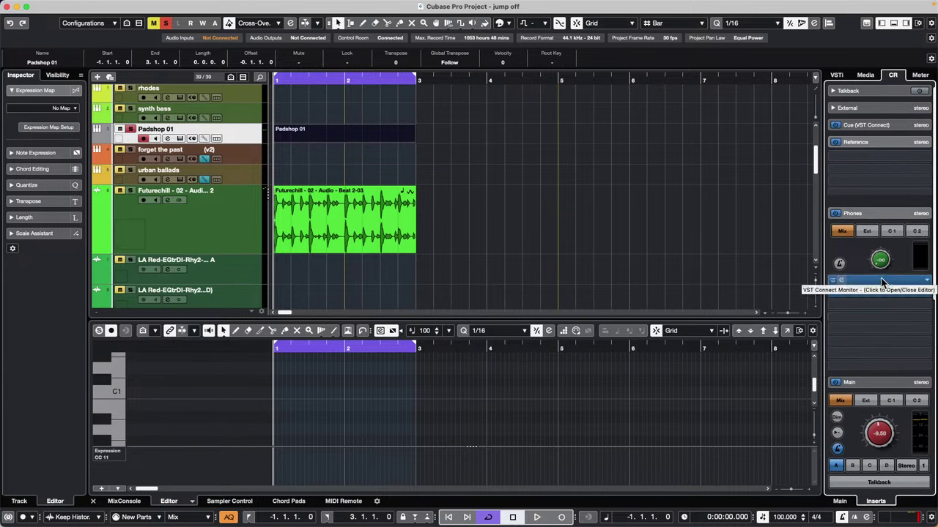
click(880, 305)
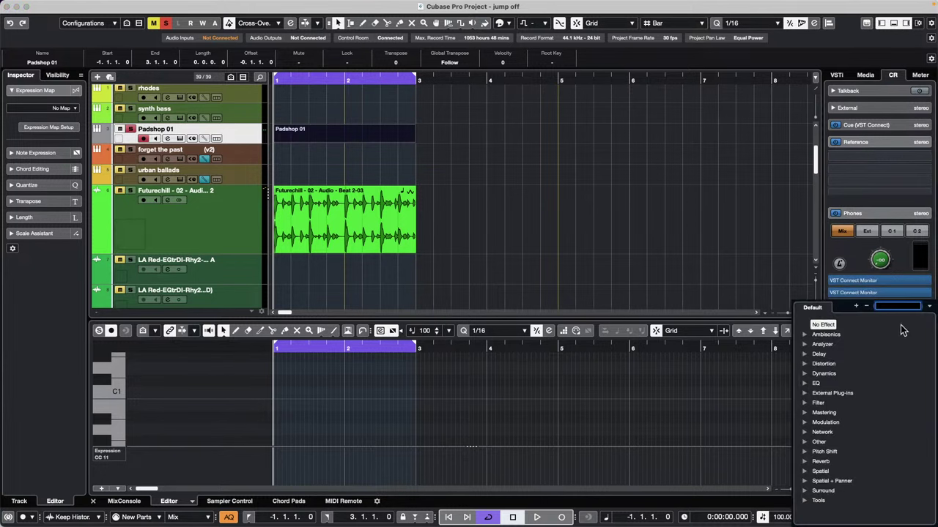
click(743, 243)
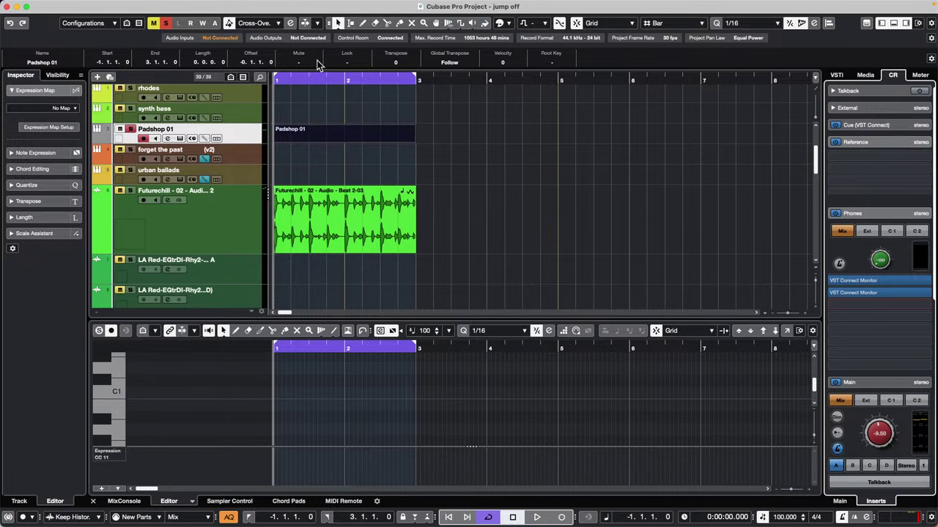
Collapse the MIDI Inserts section of Padshop 01 and return the project cursor to bar 1
drag(325, 79, 327, 23)
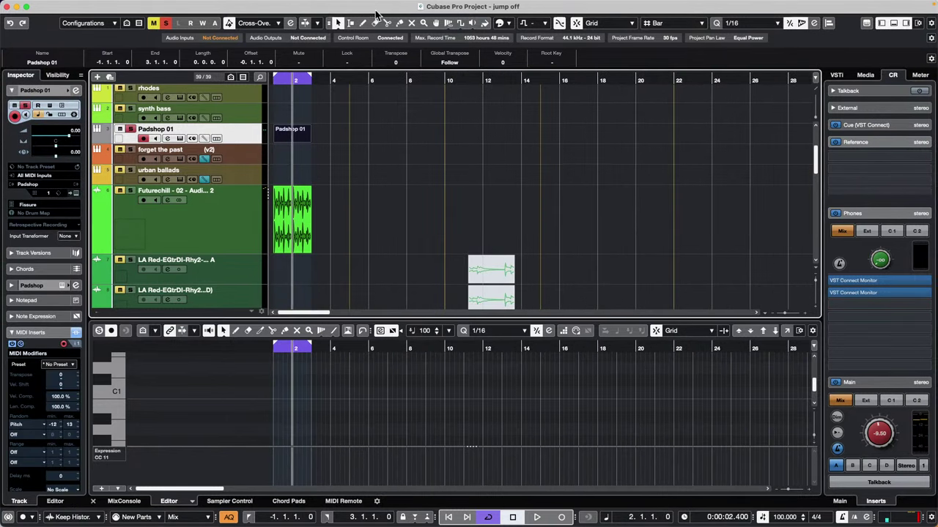
click(31, 333)
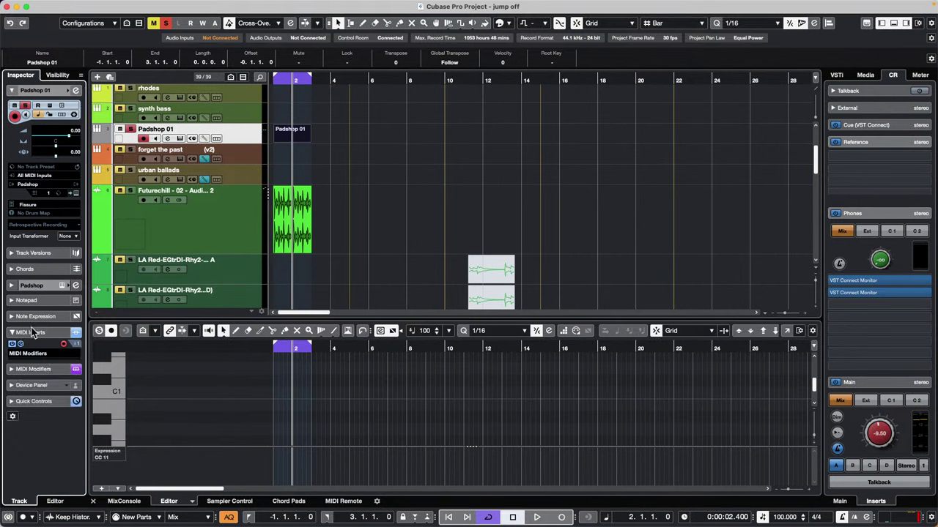
click(32, 334)
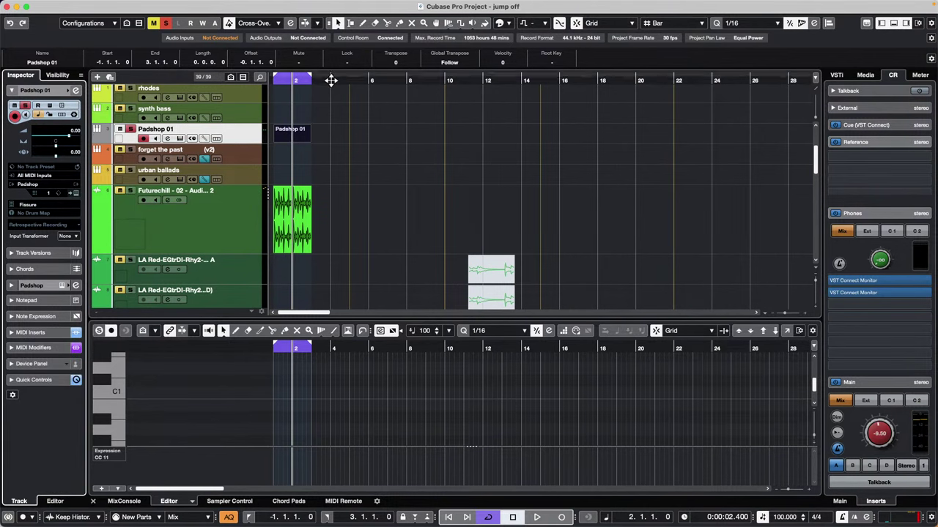
drag(330, 80, 211, 90)
drag(299, 82, 250, 77)
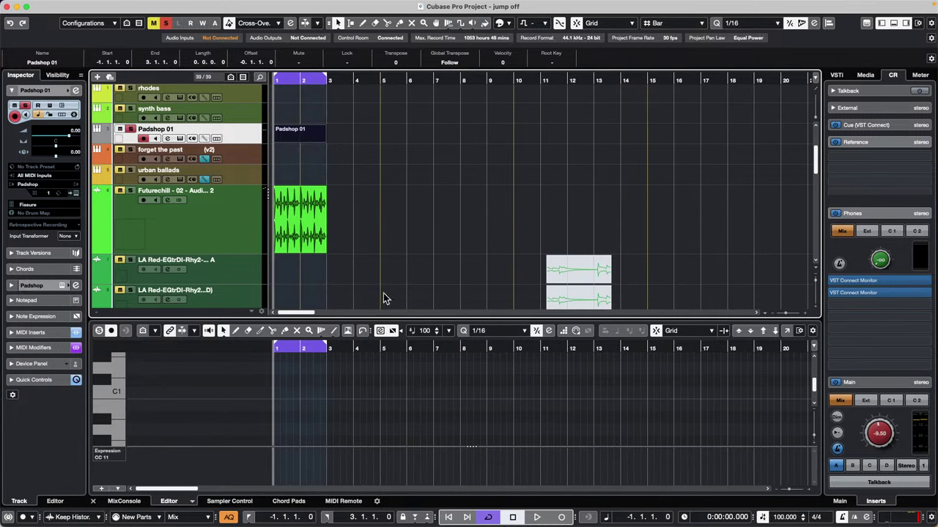
Open the recent project Amos Moses - GO.cpr and activate it
mouse_move(110, 3)
click(65, 6)
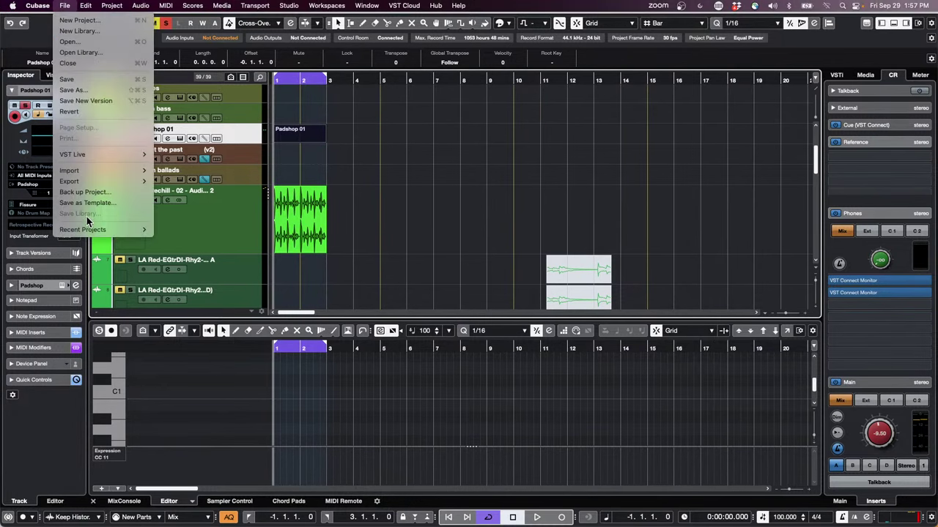
mouse_move(95, 229)
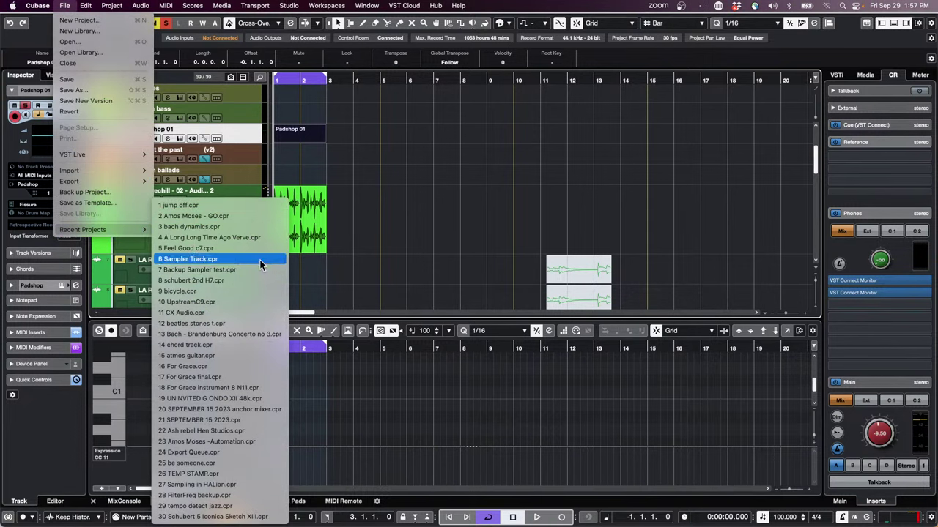
click(261, 205)
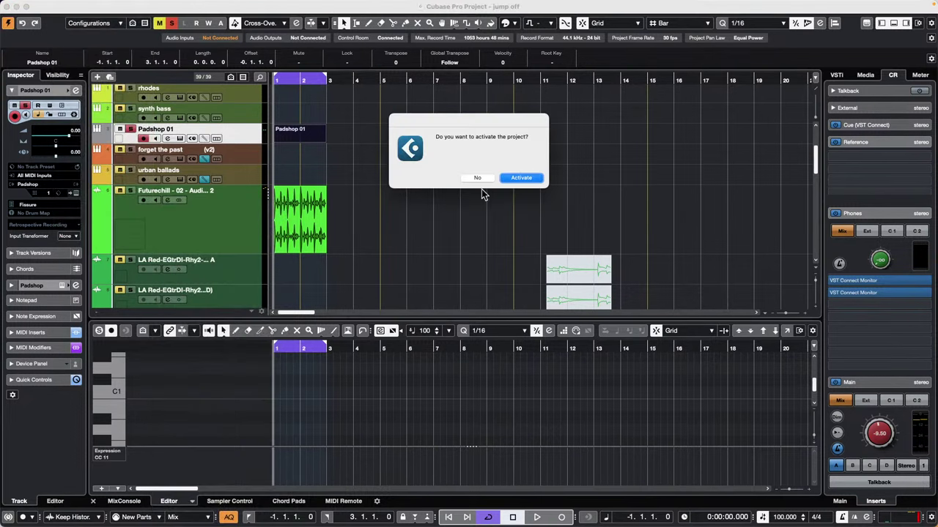
click(530, 178)
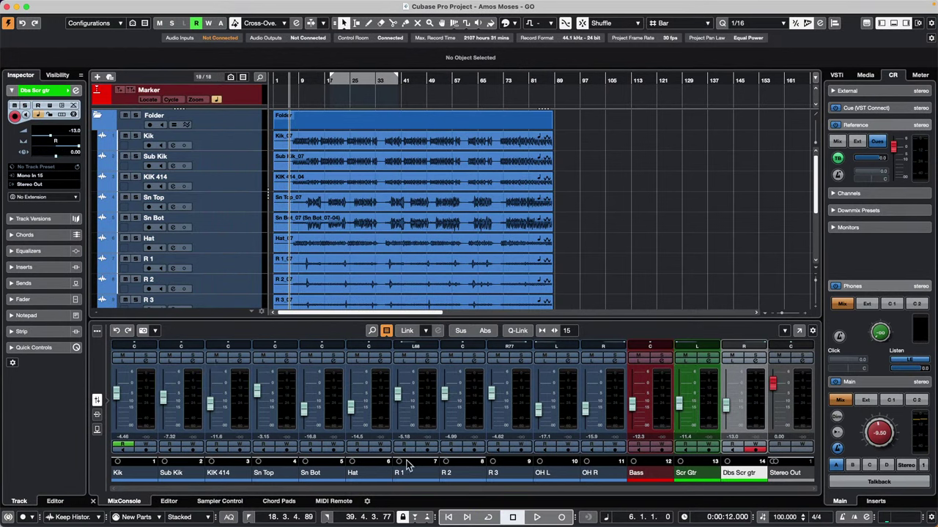
Show the MixConsole zone settings, expand Input/Output Channels and anchor Stereo Out in the right zone
click(799, 397)
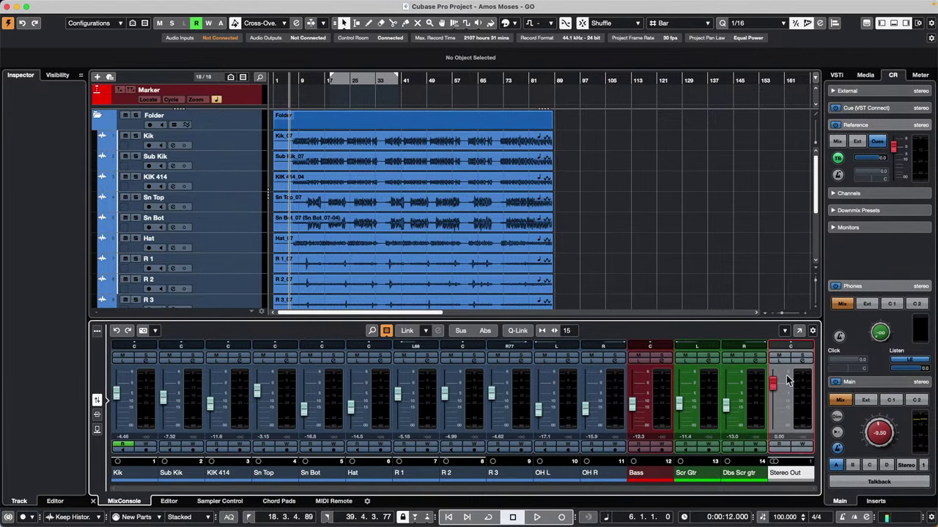
click(64, 77)
click(55, 501)
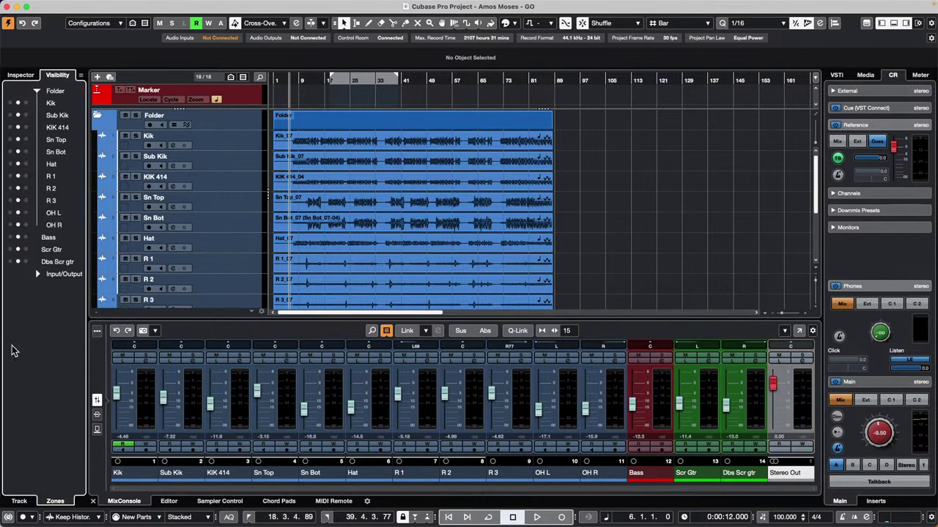
click(38, 275)
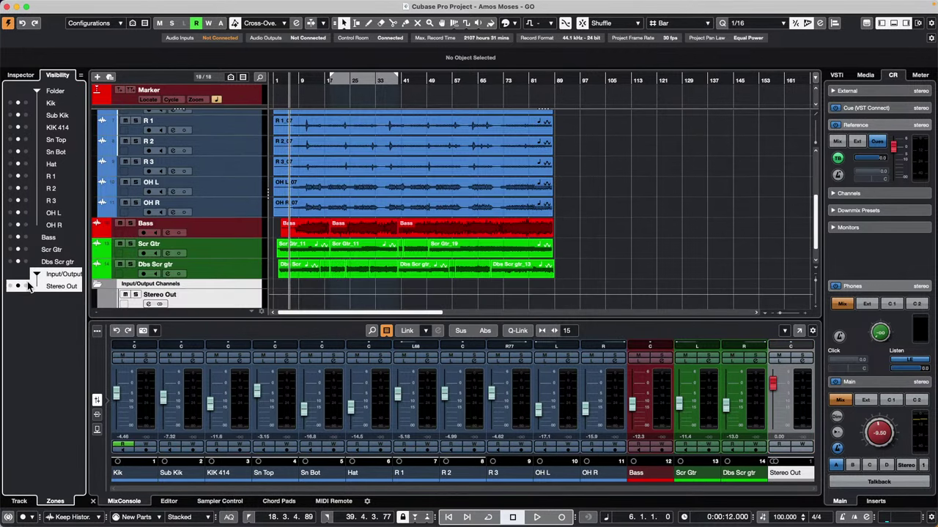
click(26, 286)
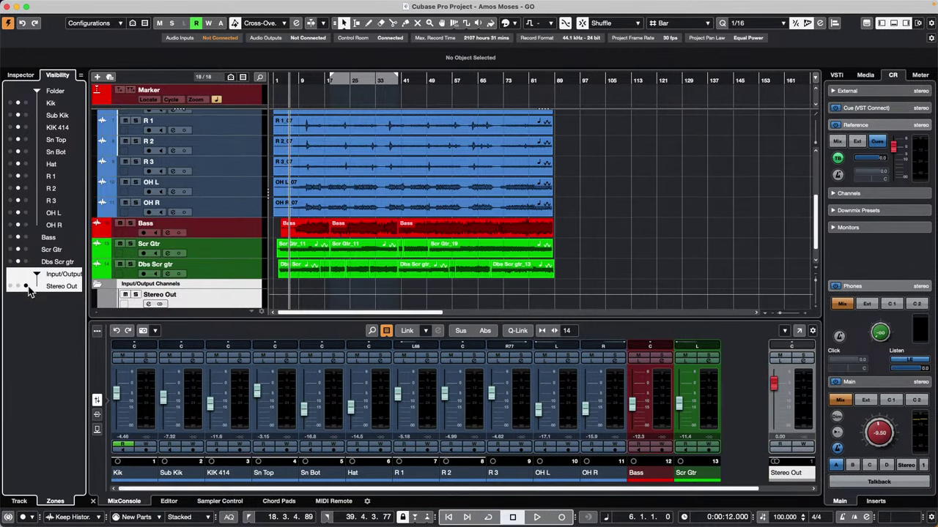
Save the project under the new name "Amos Moses - GO anchor test" in the Amos Moses folder
click(646, 220)
click(64, 6)
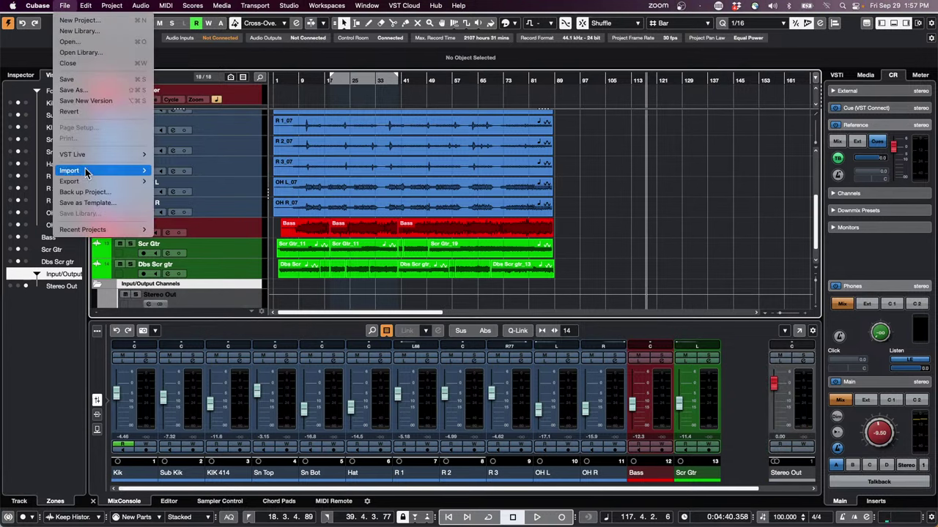
click(105, 89)
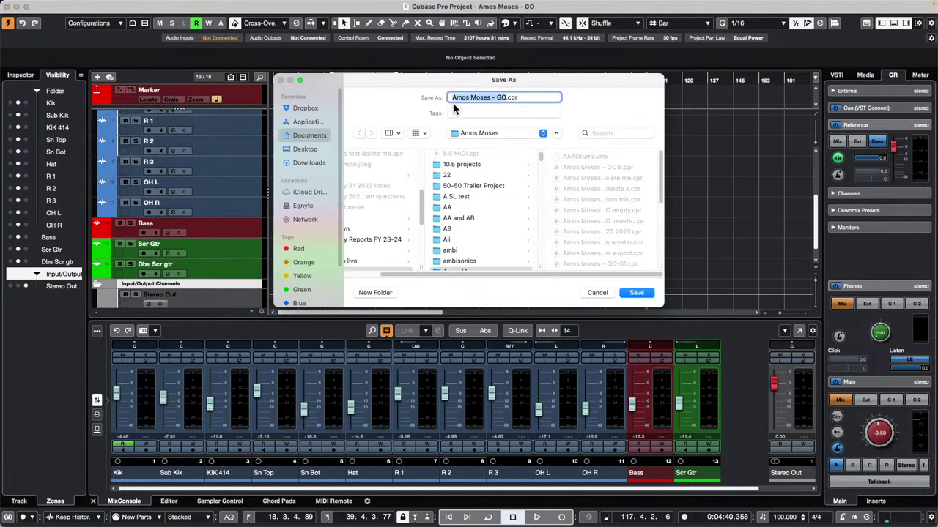
key(Right)
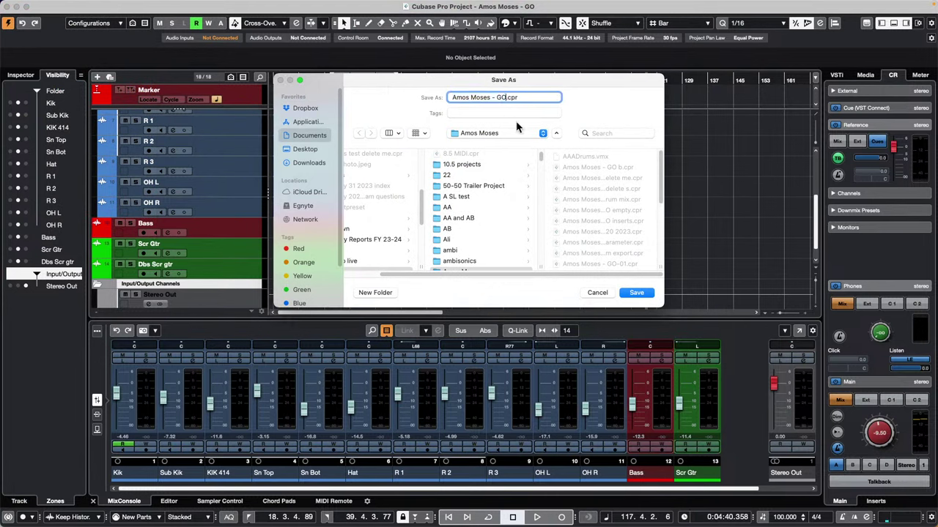
text(ab)
text(nch)
text(or test)
key(Return)
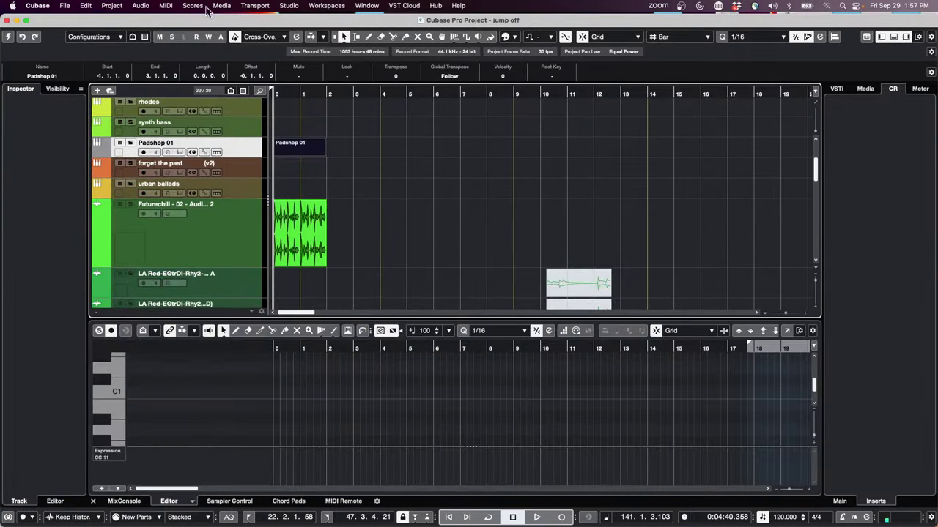
Reopen the recent project Amos Moses - GO anchor test.cpr from the jump off window and activate it
click(68, 6)
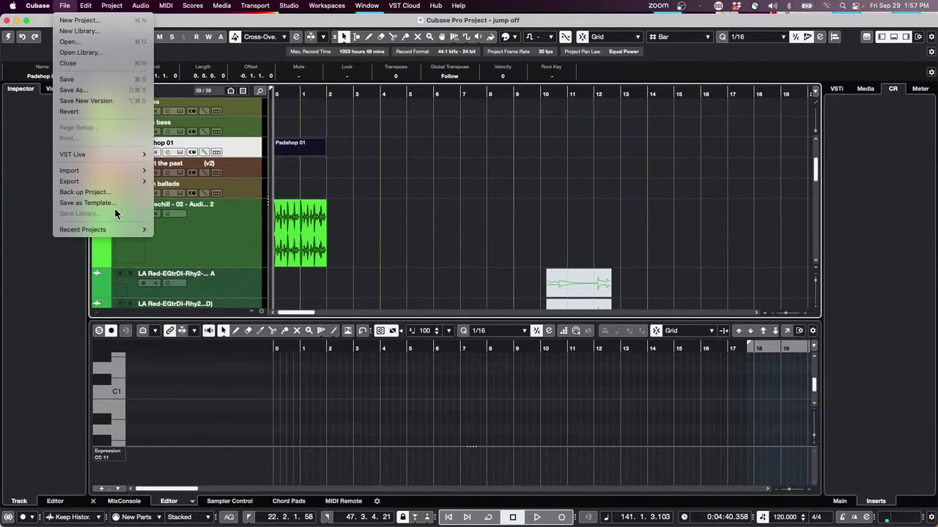
mouse_move(110, 230)
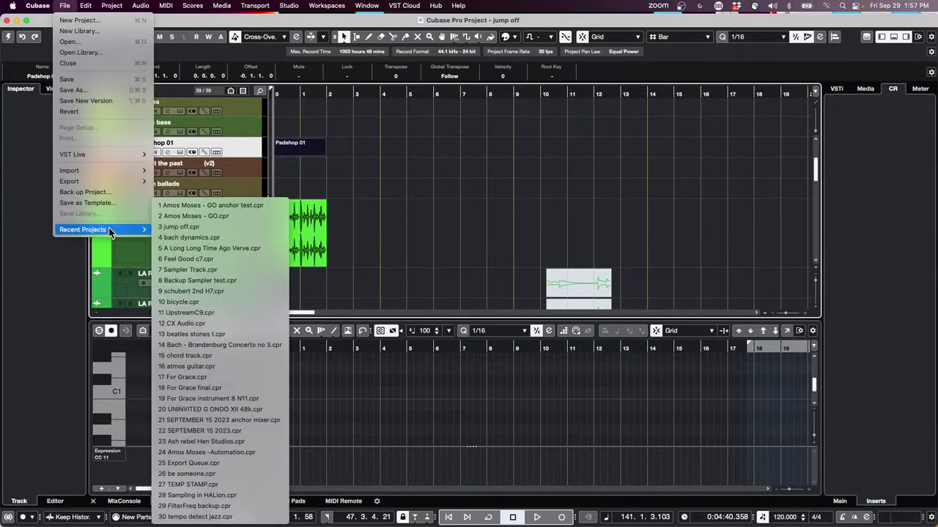
click(267, 205)
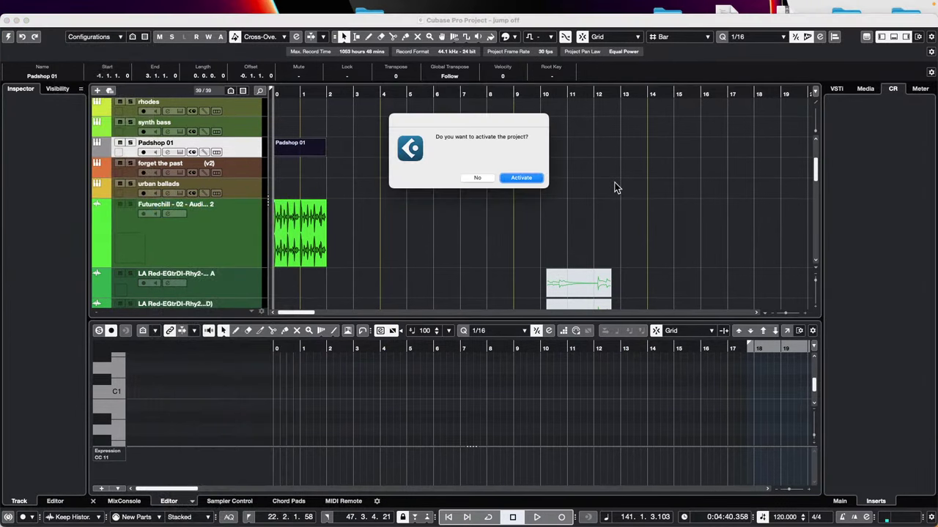
click(542, 178)
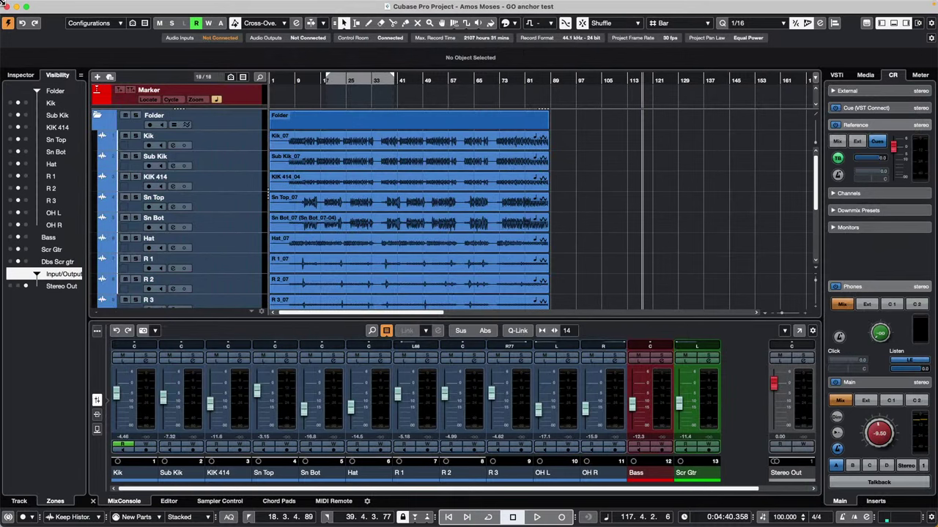
Open the recent project Sampler Track.cpr alongside the current one and activate it
click(63, 5)
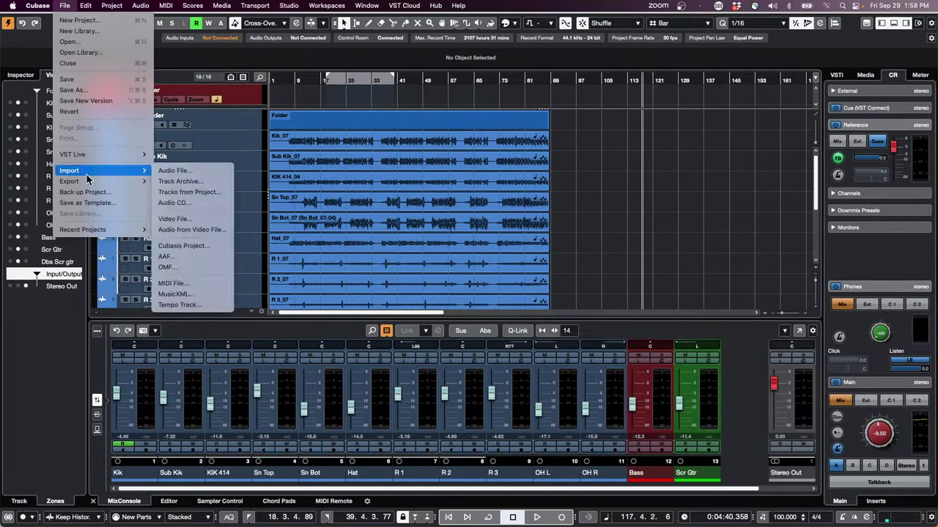
mouse_move(139, 231)
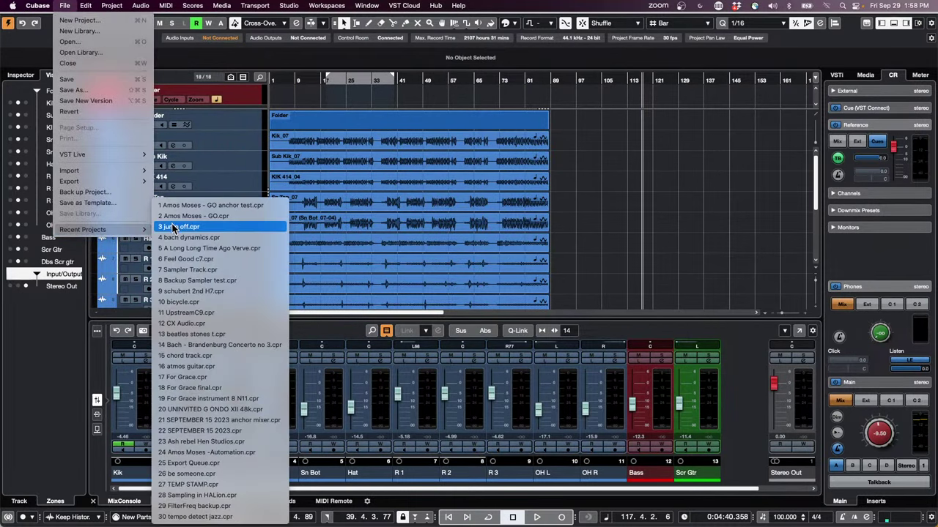
click(226, 268)
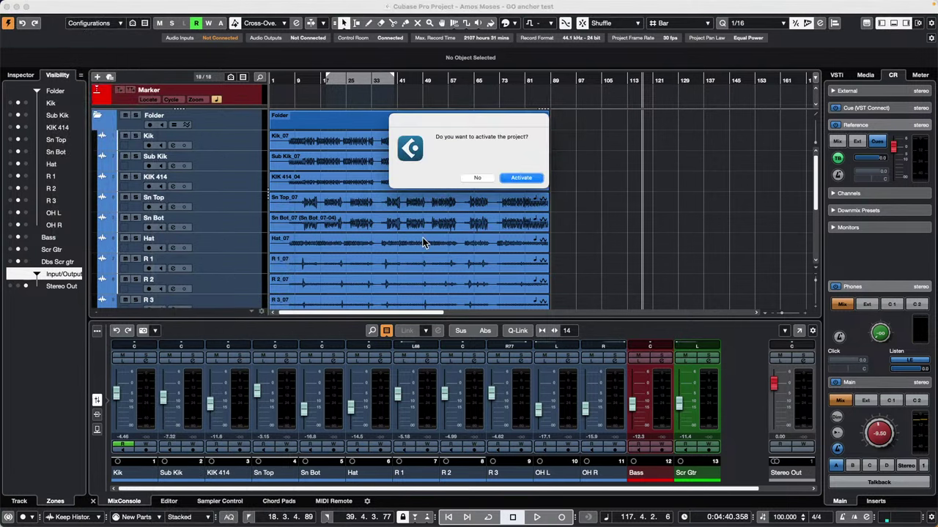
key(Return)
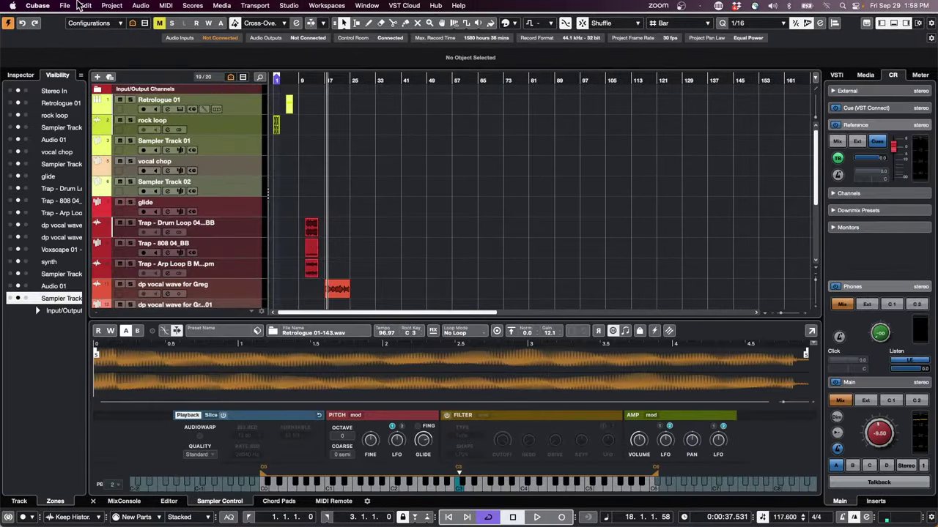
Switch back to the Amos Moses - GO anchor test project and bring Stereo Out into view in the lower-zone MixConsole
click(66, 6)
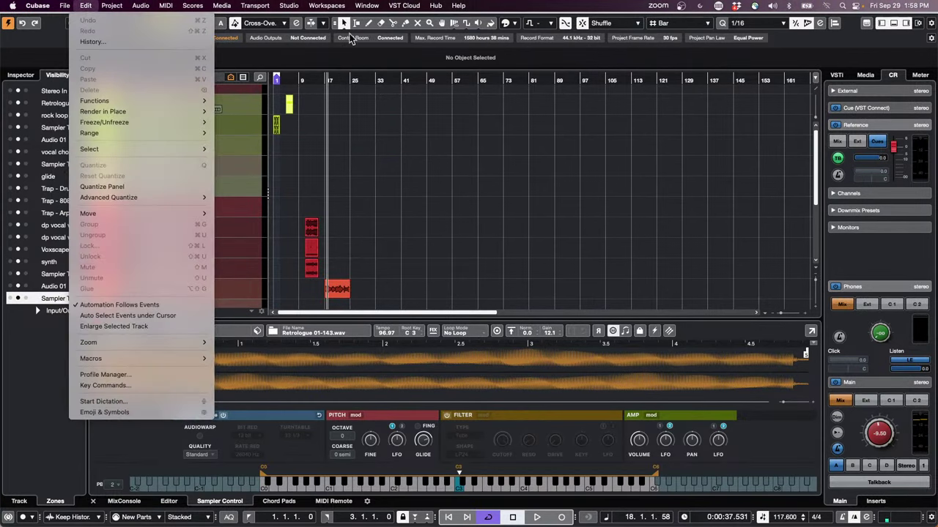
mouse_move(367, 6)
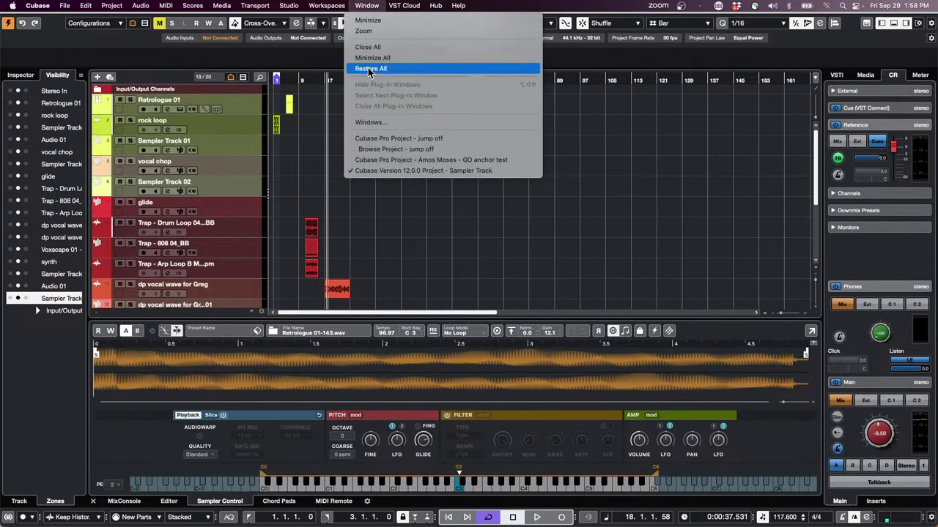
click(378, 160)
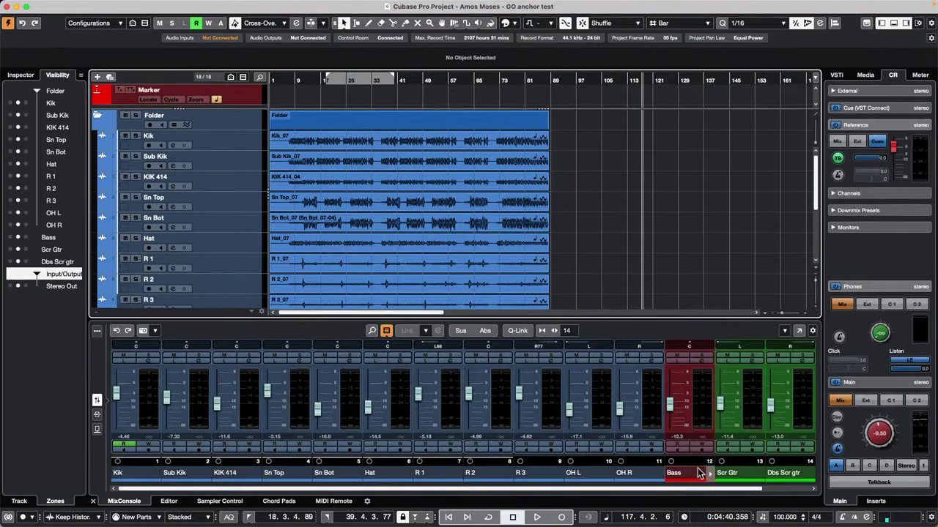
drag(740, 489, 851, 511)
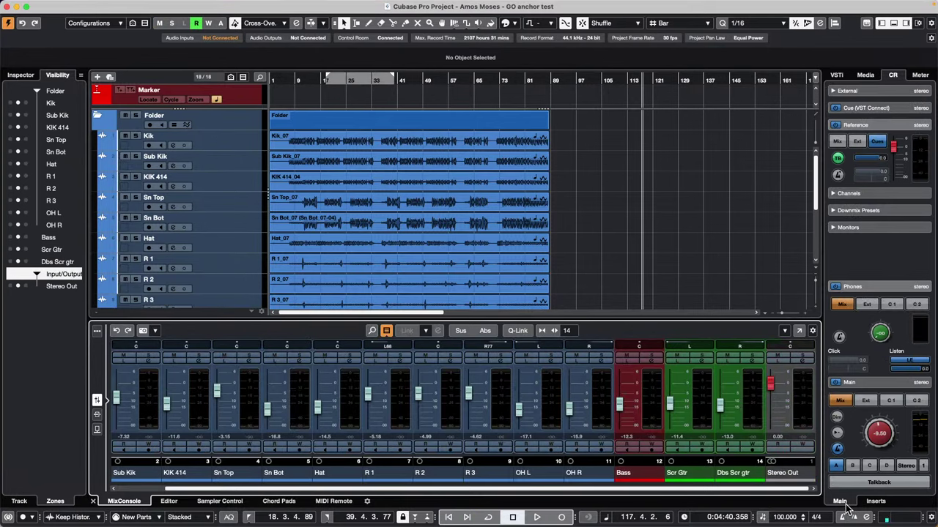
Examine the Stereo Out channel in the separate full MixConsole window and close that window
key(F3)
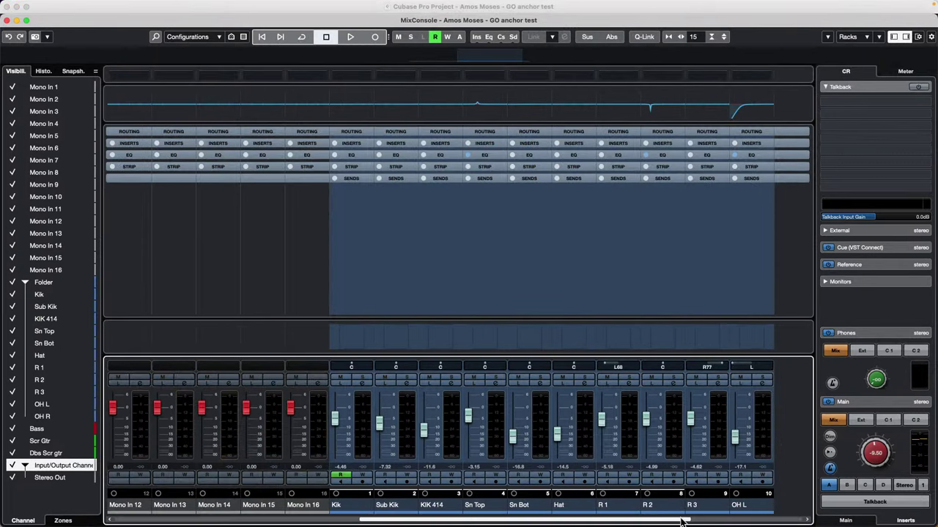
click(703, 520)
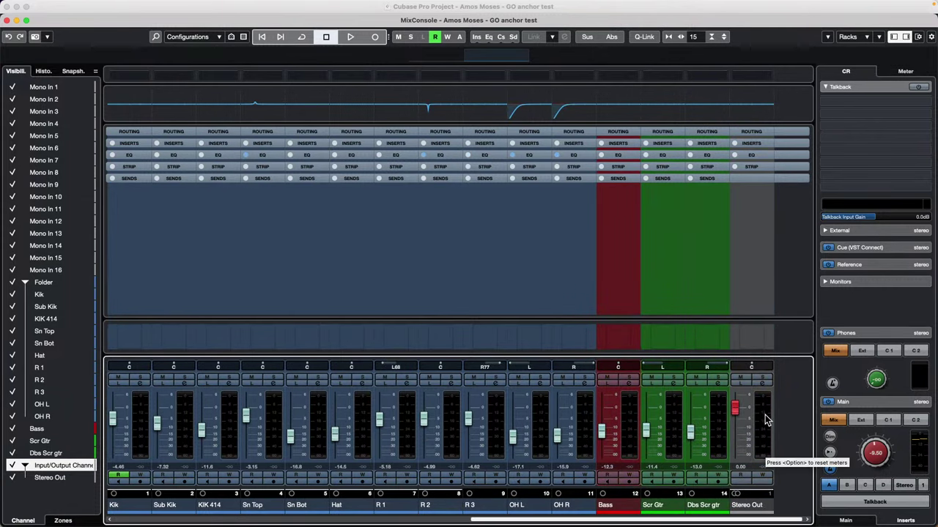
click(7, 21)
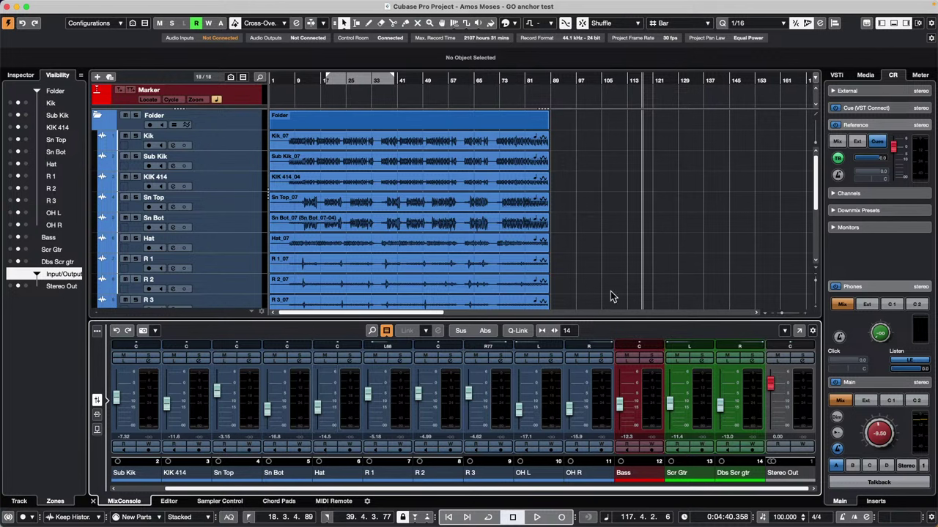
click(603, 165)
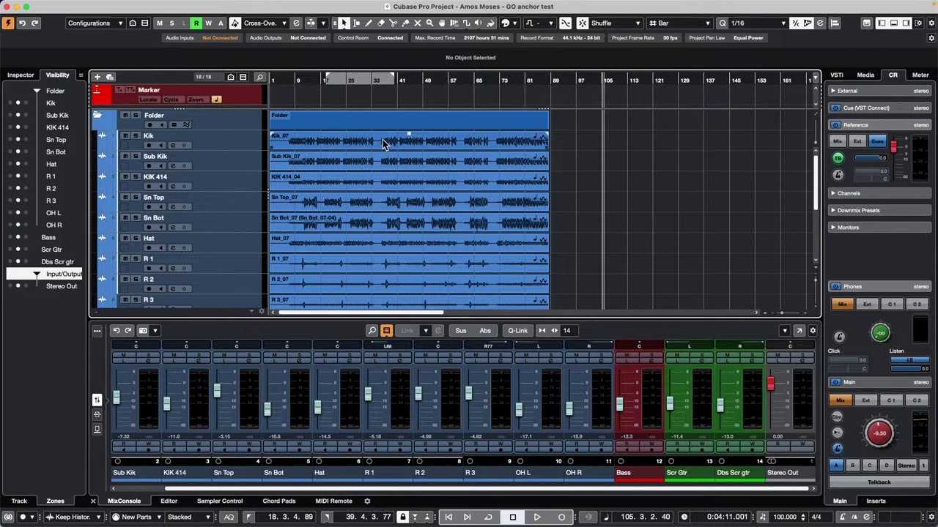
scroll(382, 144, down, 3)
scroll(379, 144, up, 3)
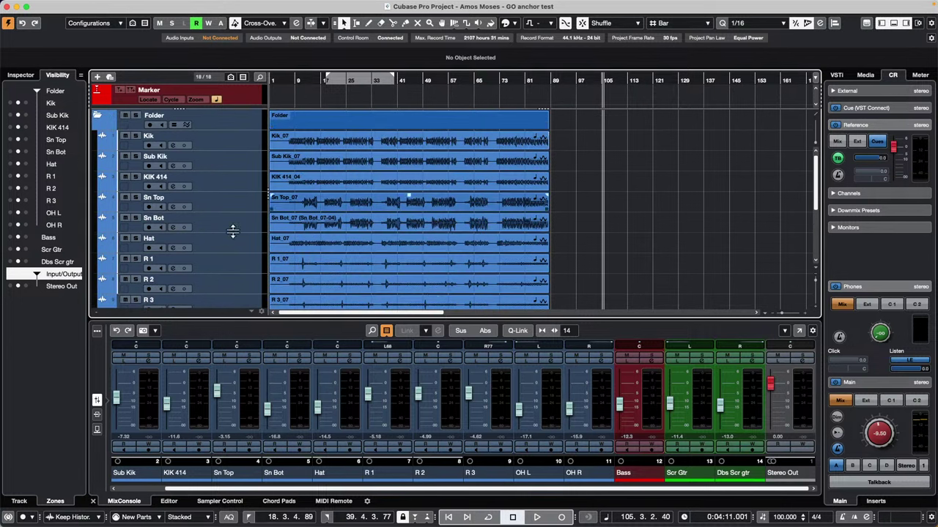
scroll(233, 225, down, 4)
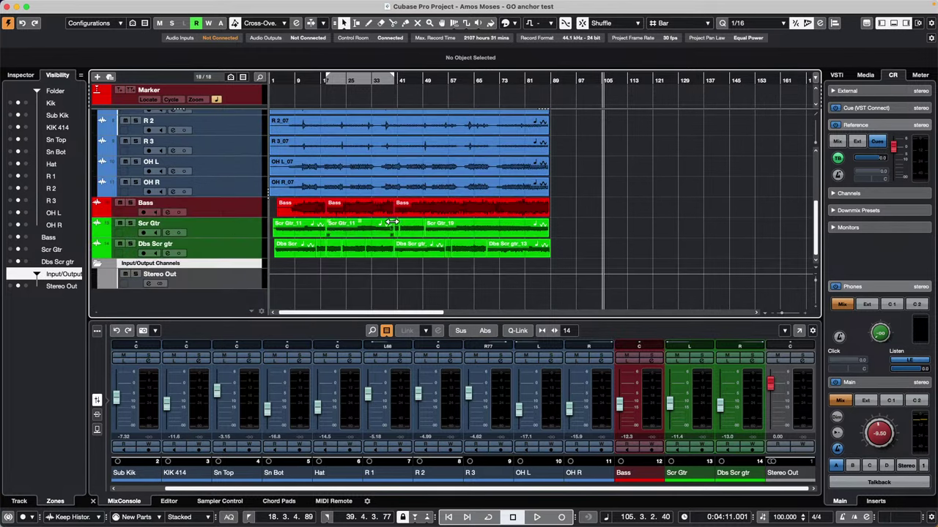
Return to the recent project jump off.cpr and activate it
click(64, 5)
mouse_move(76, 229)
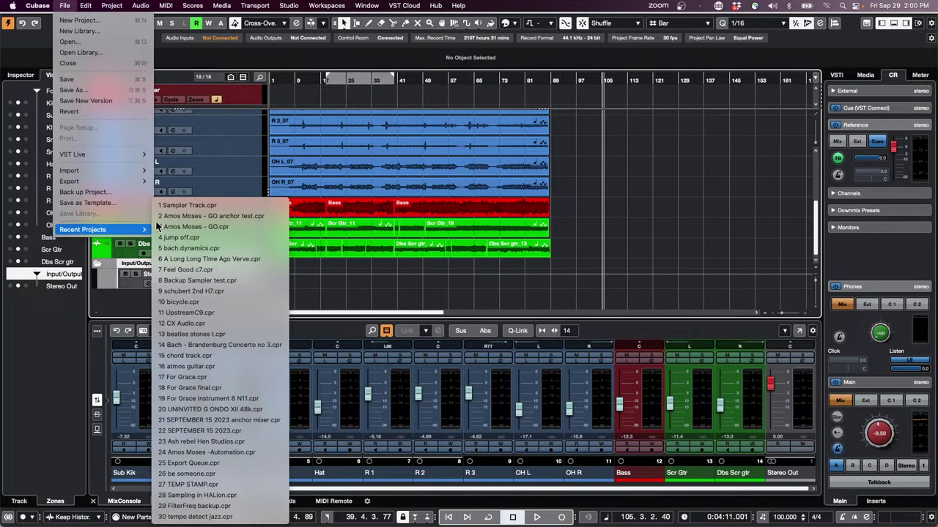
click(238, 237)
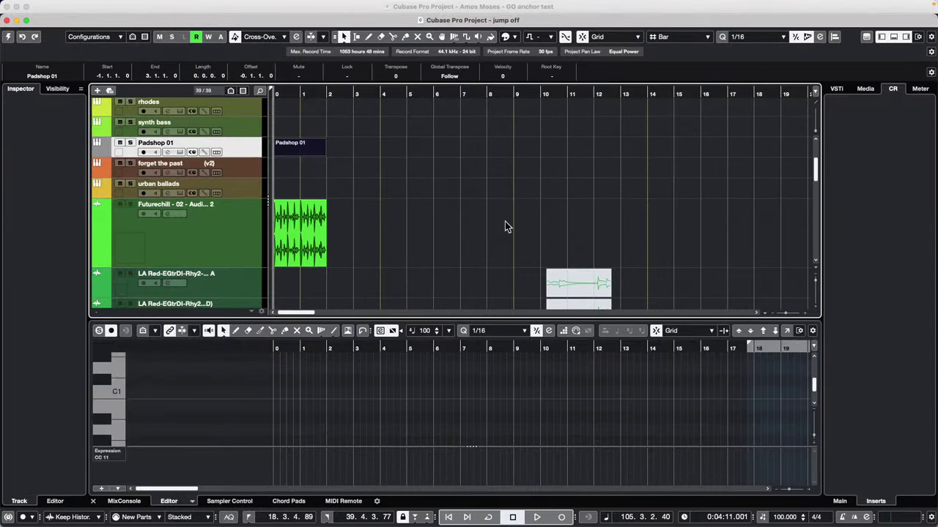
click(9, 37)
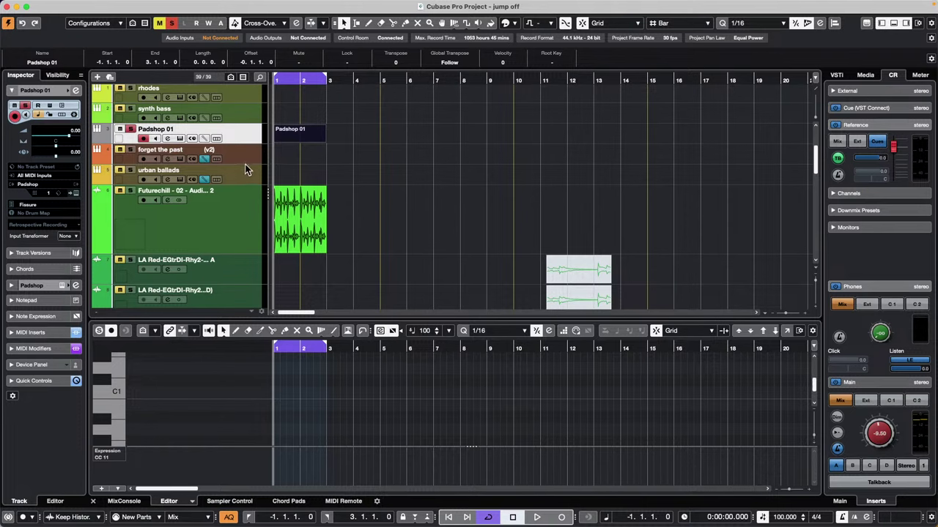
Add one MIDI track below the Padshop 01 track, leaving its name at the default
right_click(250, 140)
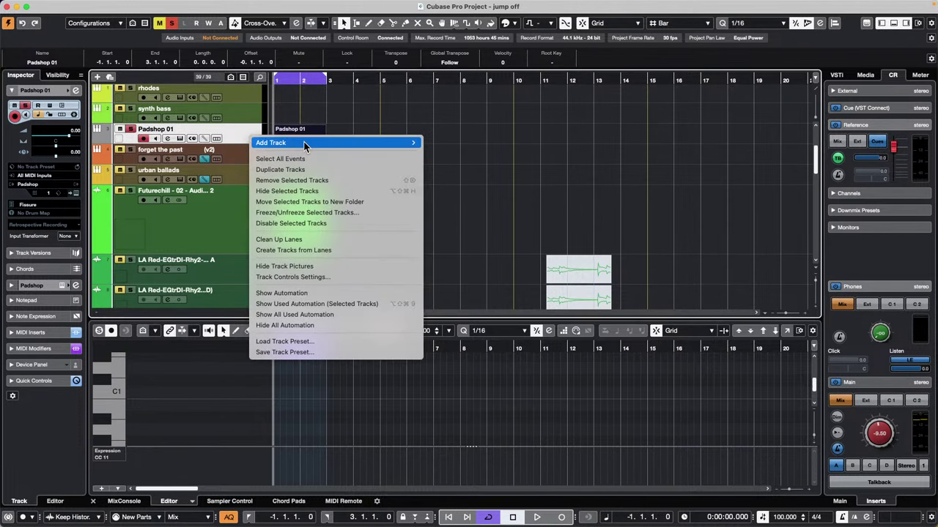
mouse_move(329, 143)
click(509, 169)
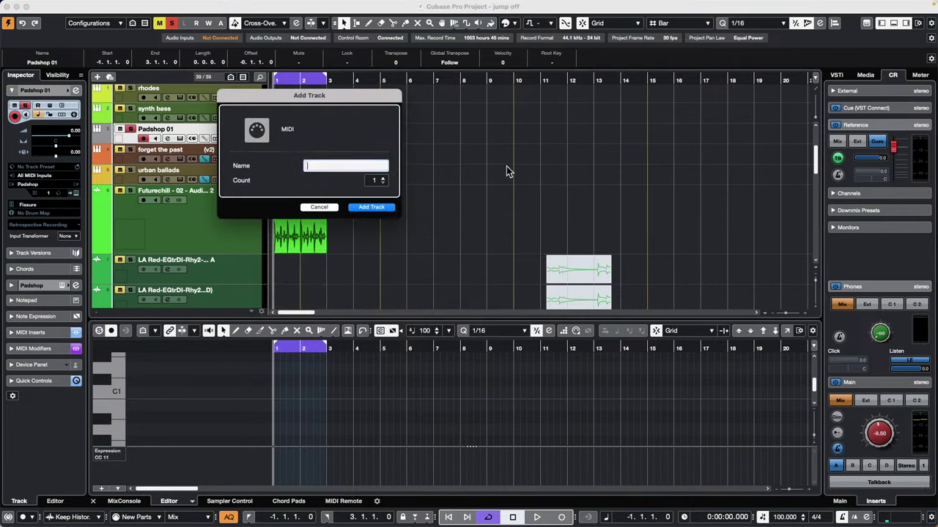
click(370, 211)
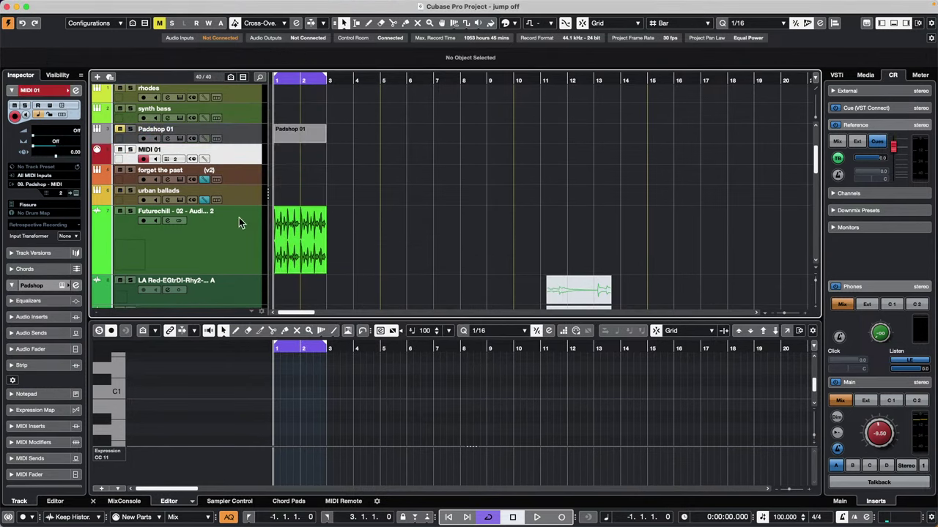
In the MIDI Filter preferences, turn off SysEx filtering for both Record and Thru and confirm
click(65, 5)
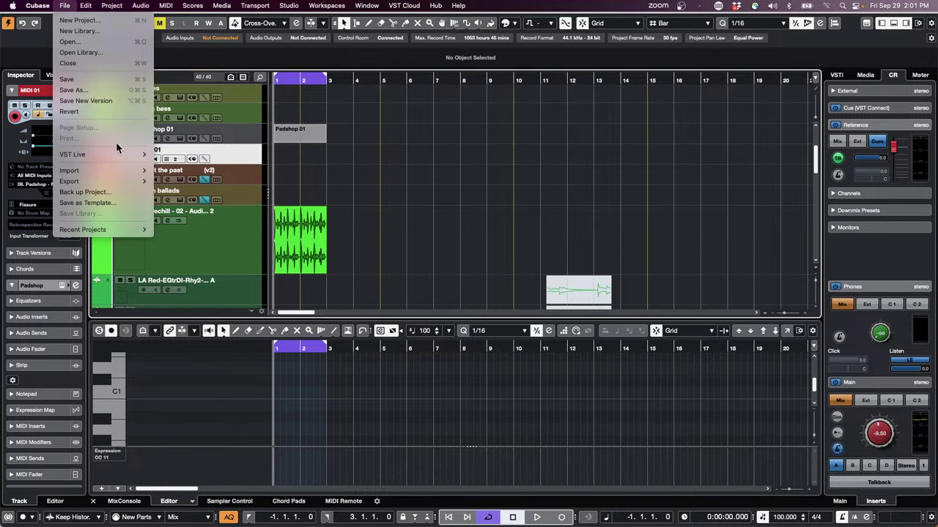
mouse_move(41, 6)
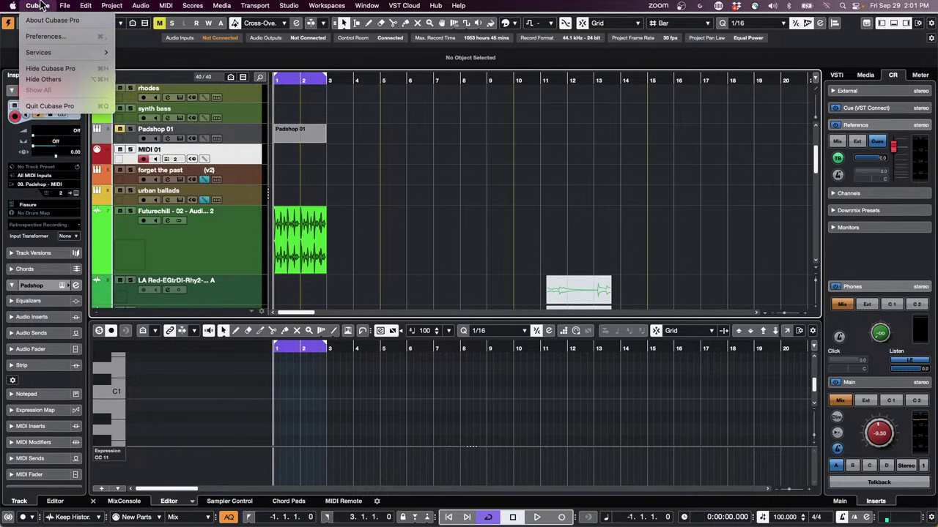
click(57, 37)
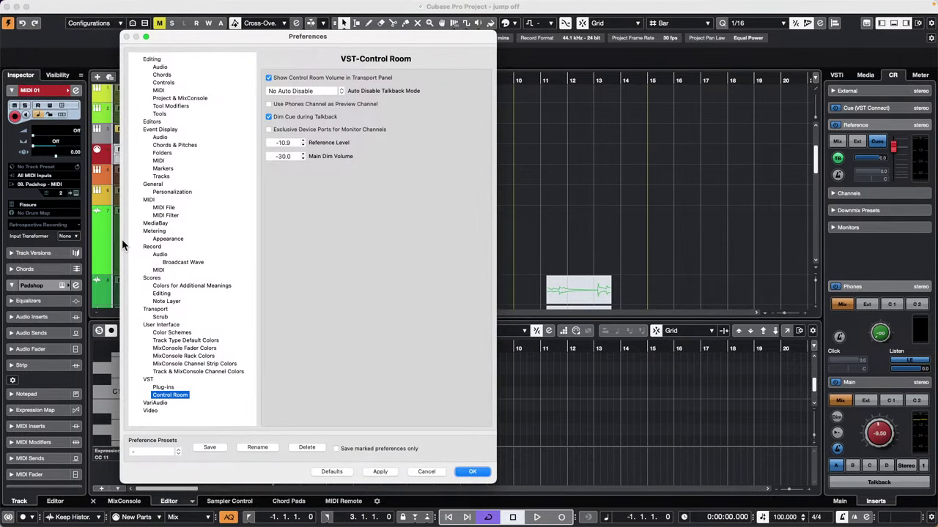
drag(222, 37, 432, 44)
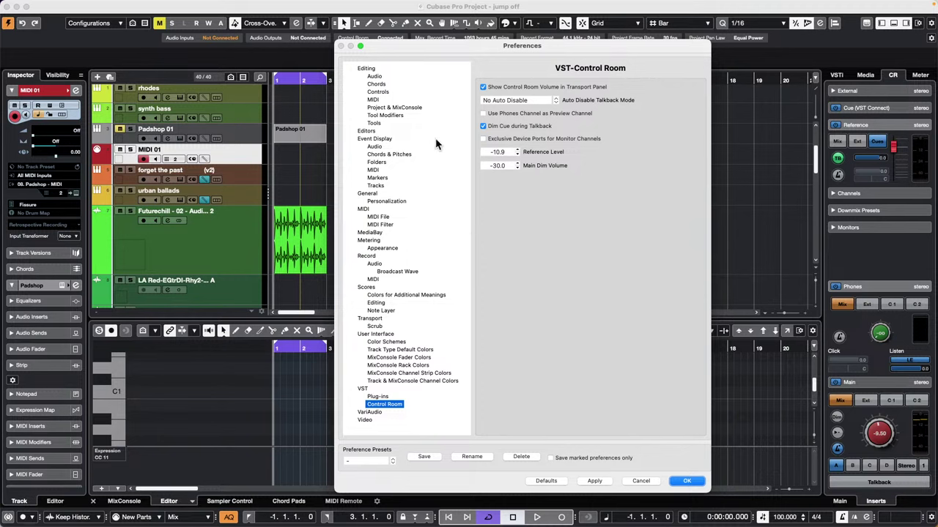
click(383, 224)
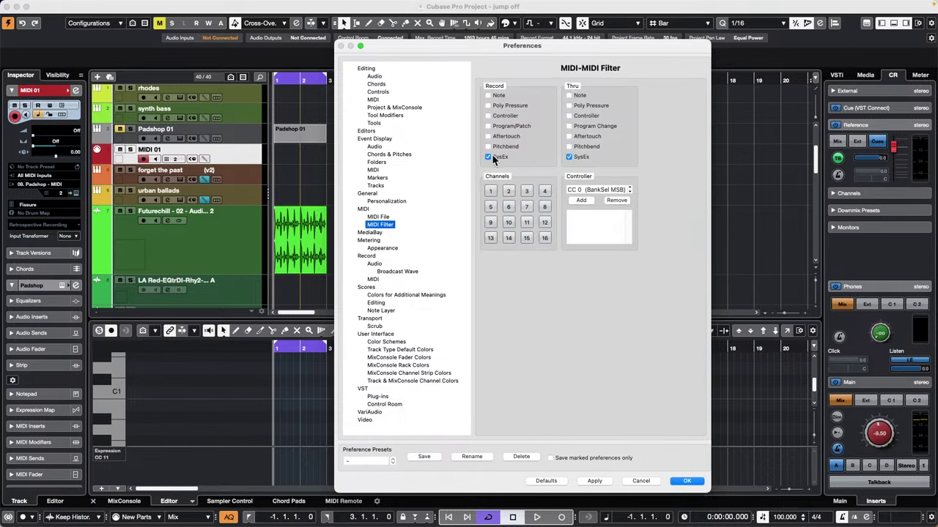
click(488, 156)
click(569, 156)
click(688, 482)
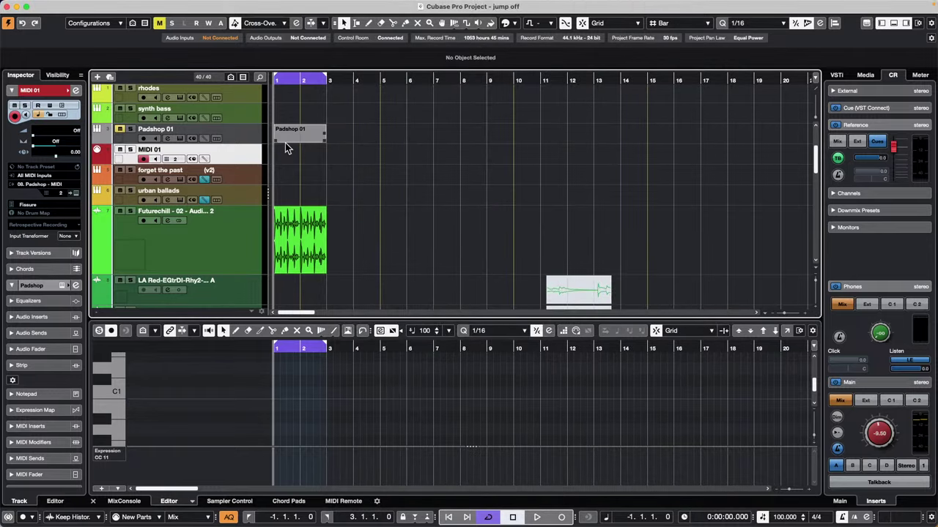
Reopen the preferences to review the MIDI Filter settings for Record and Thru, and close them
click(44, 5)
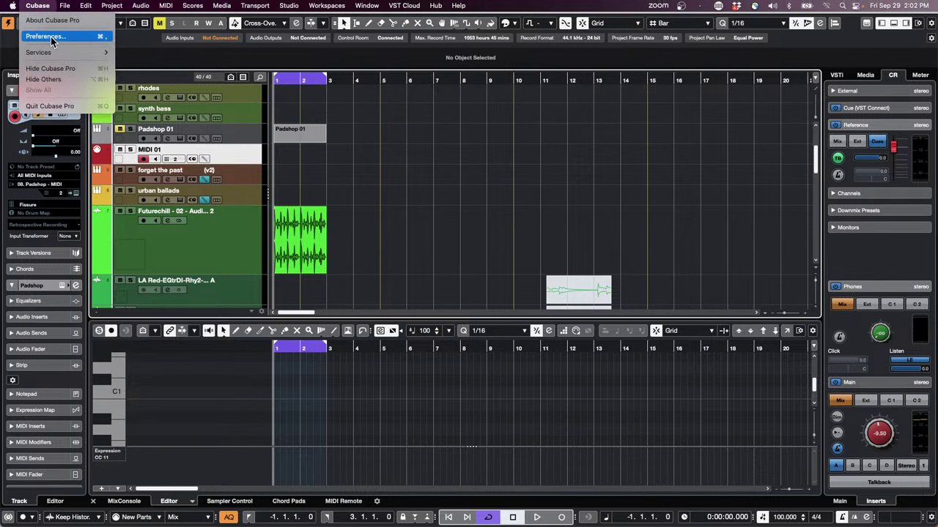
click(50, 37)
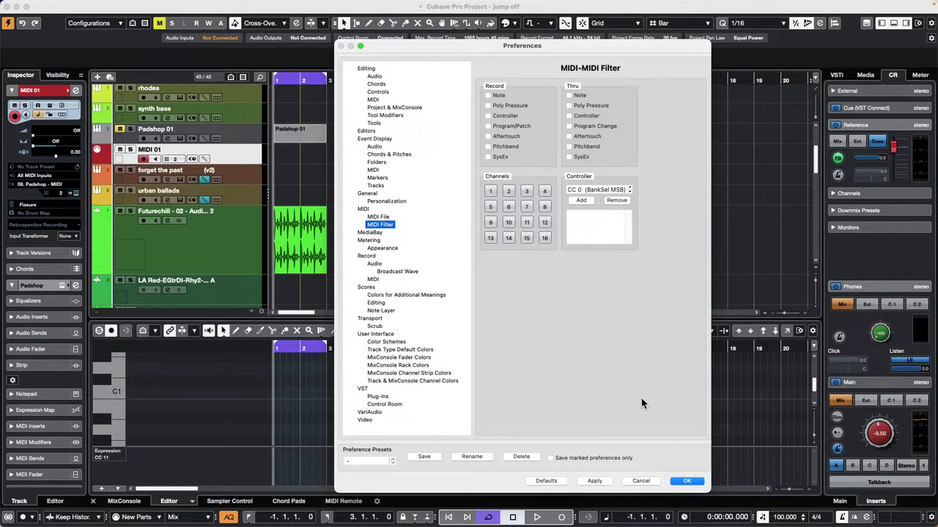
click(698, 481)
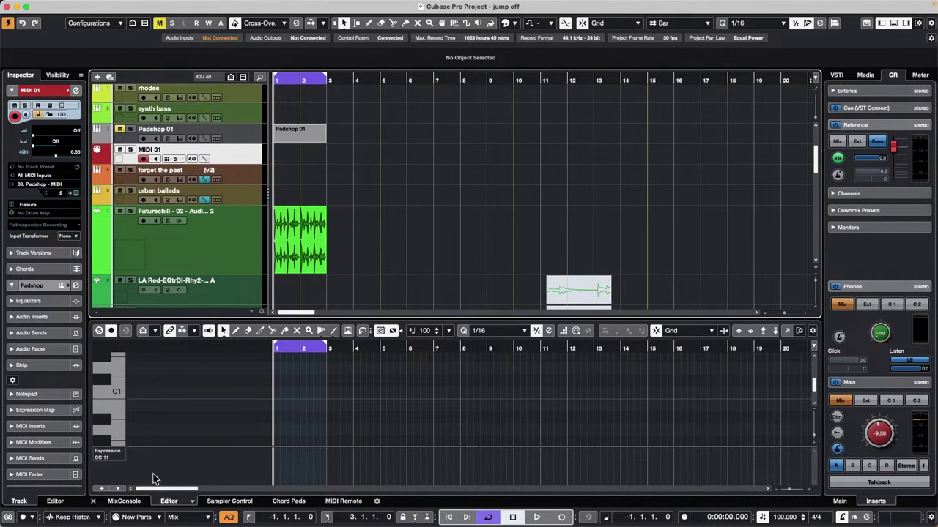
Draw an empty part on the MIDI 01 track from bar 1 to bar 9 and open it in the List Editor
right_click(282, 163)
click(311, 163)
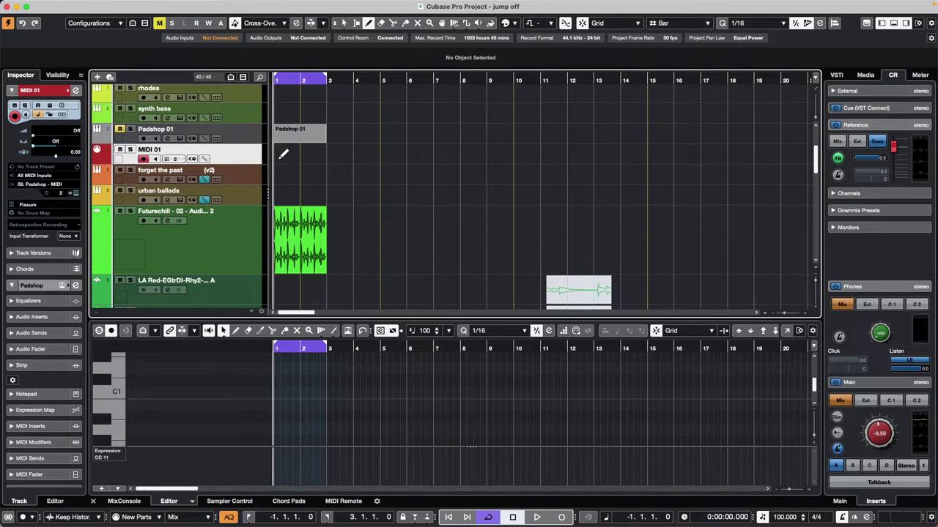
drag(282, 153, 485, 154)
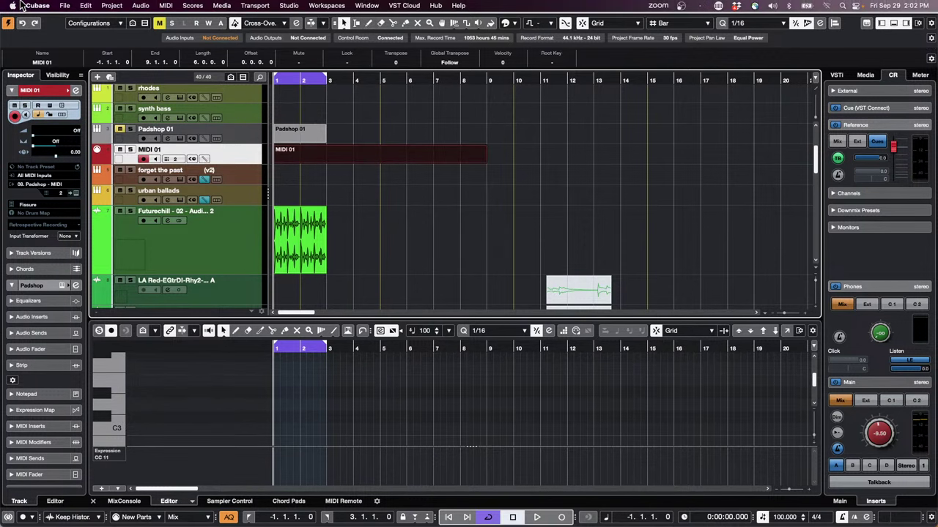
click(65, 5)
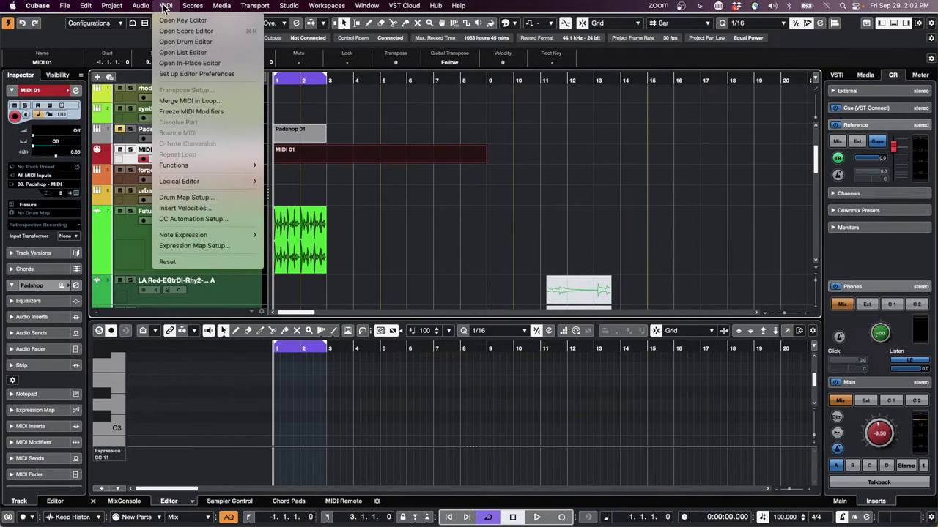
click(187, 52)
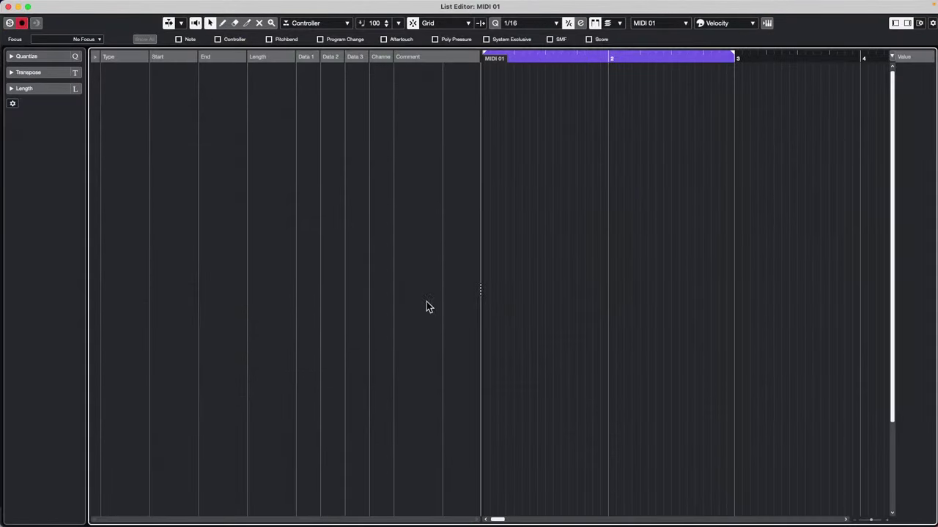
Insert a controller event at 1.2.3.0 in the MIDI 01 part and enable the System Exclusive event filter
right_click(137, 97)
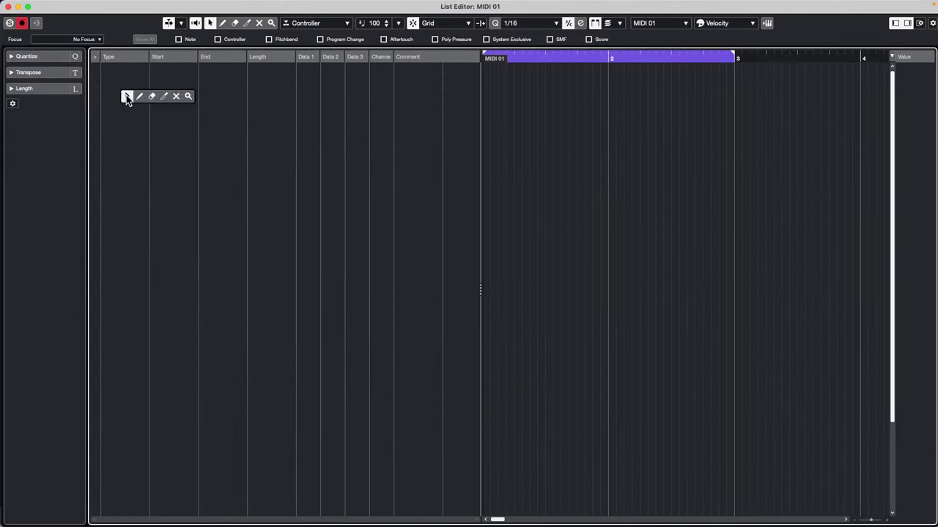
click(145, 99)
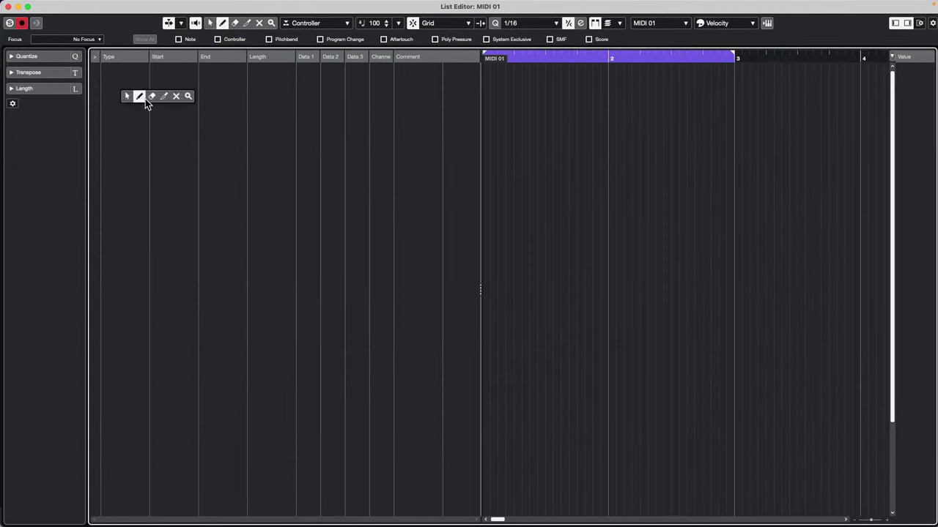
click(536, 77)
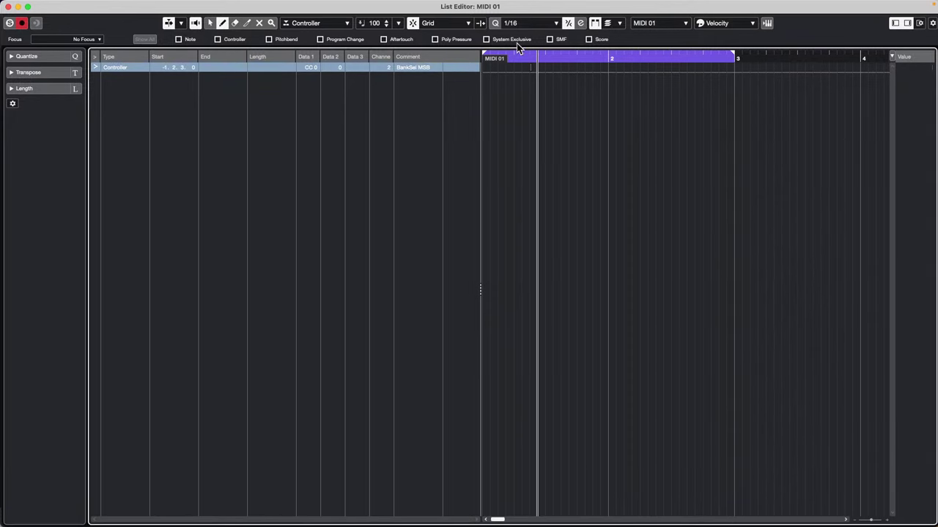
click(485, 39)
click(97, 67)
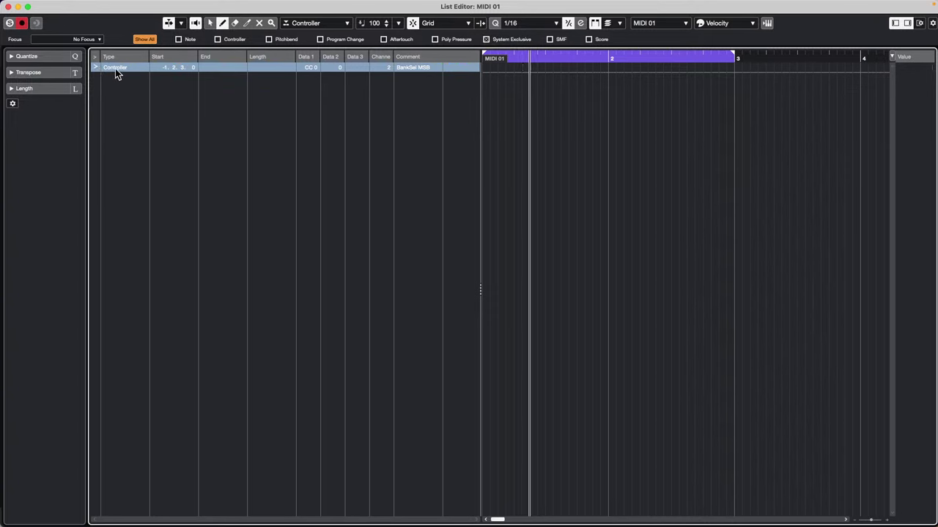
Insert another controller event at 1.1.4.0 in the MIDI 01 part and close the List Editor
click(512, 86)
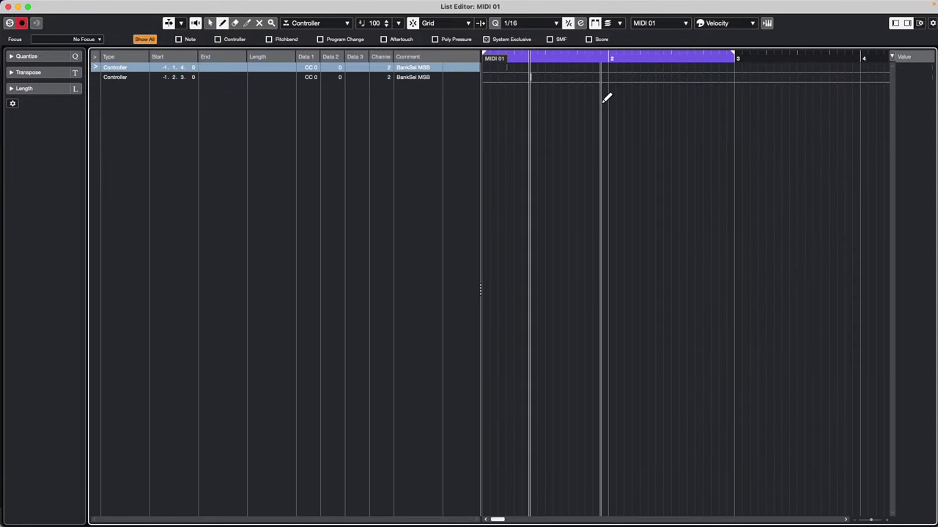
click(419, 76)
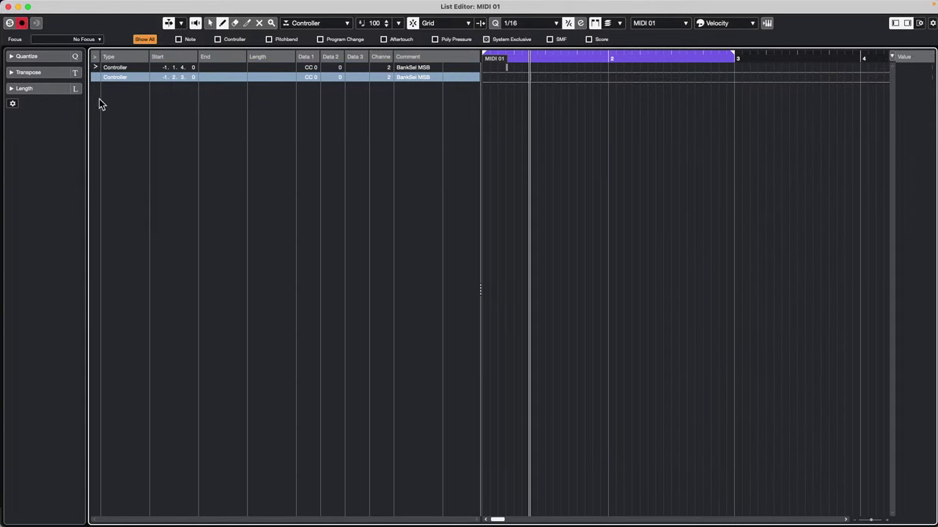
click(8, 8)
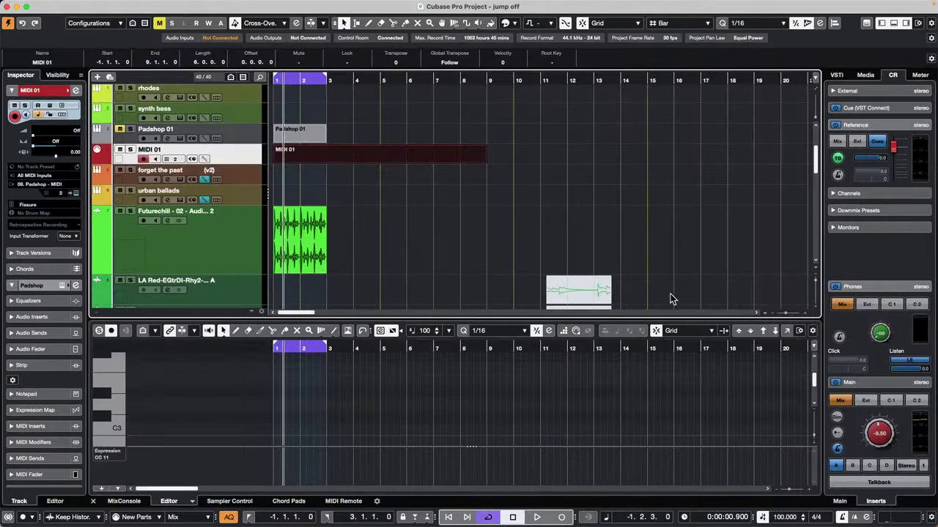
Erase the drawn part from the MIDI 01 track
right_click(440, 231)
click(474, 229)
click(451, 150)
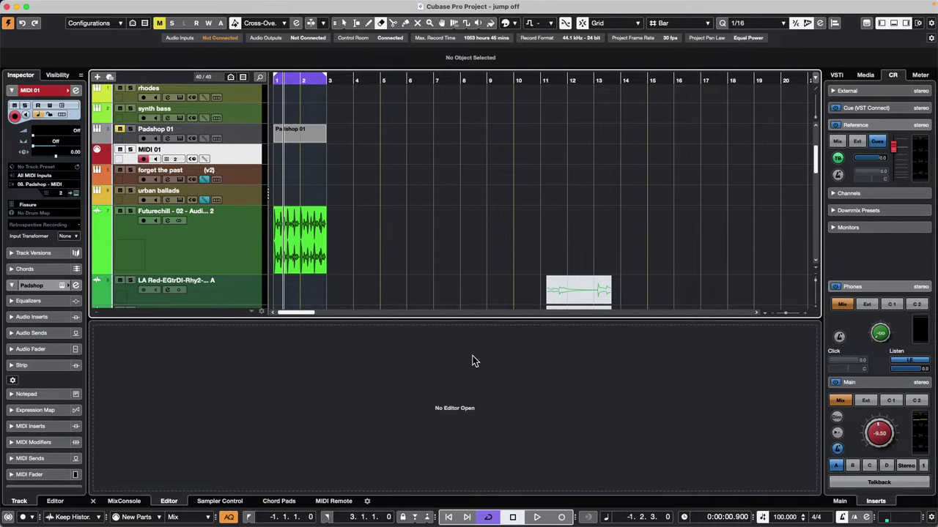
Enlarge the fader section in the full MixConsole window and lower the HALion Sonic SE 01 fader to -6.99 dB
key(F3)
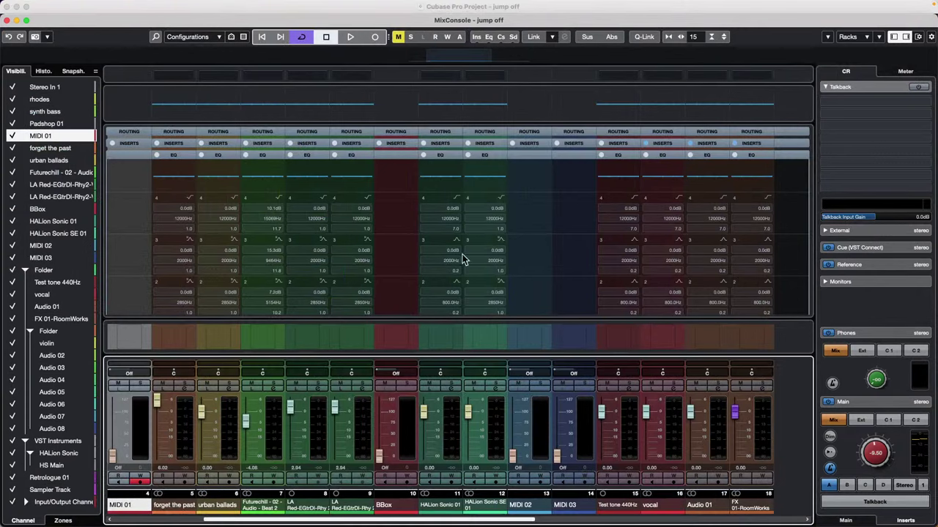
drag(521, 354, 501, 126)
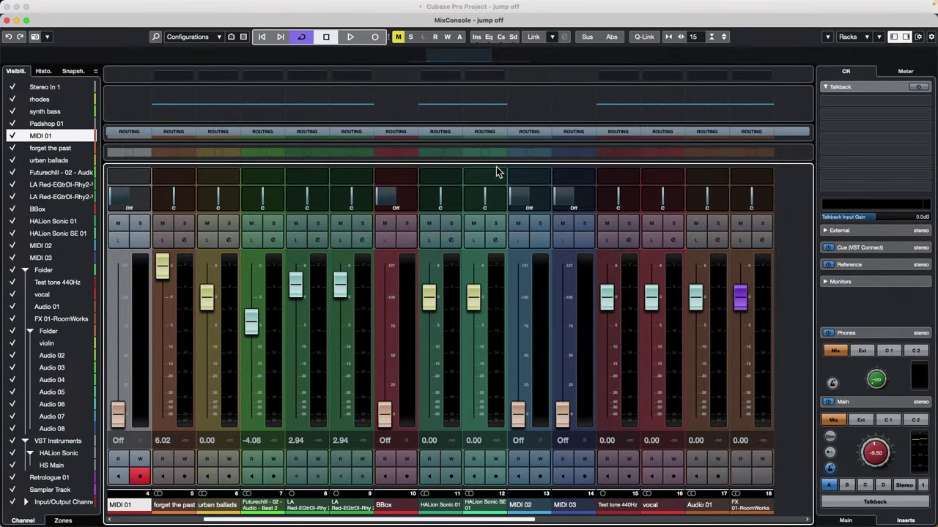
drag(498, 159, 491, 121)
drag(473, 296, 494, 335)
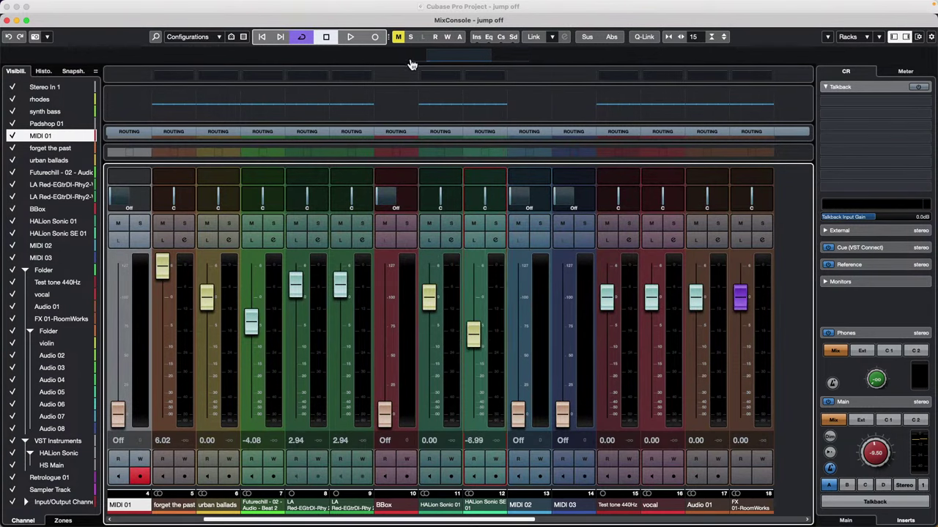
Examine the Volume Max. options in the Project Setup and close it without changes
click(85, 6)
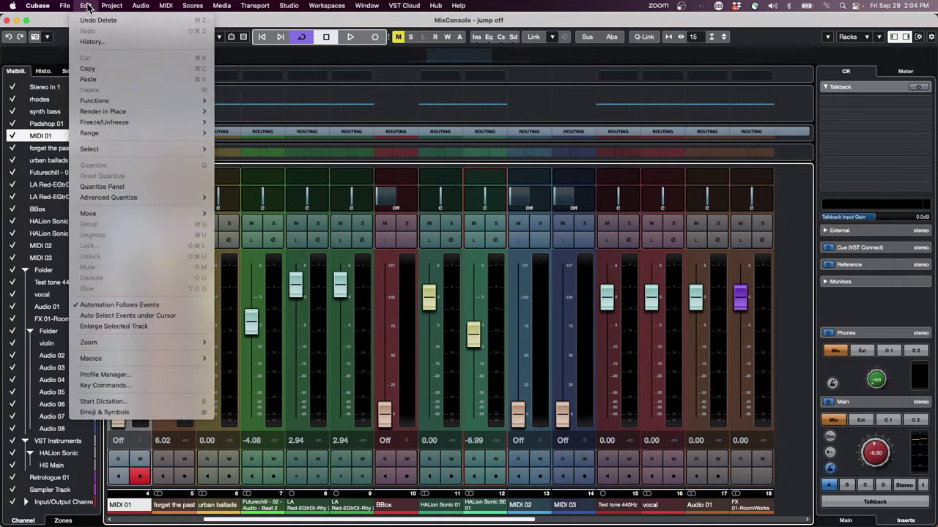
mouse_move(114, 7)
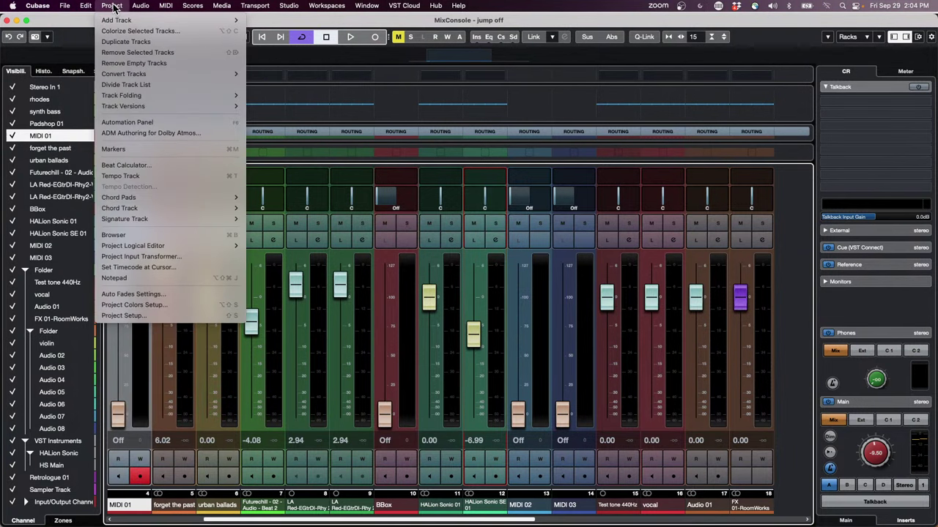
click(149, 320)
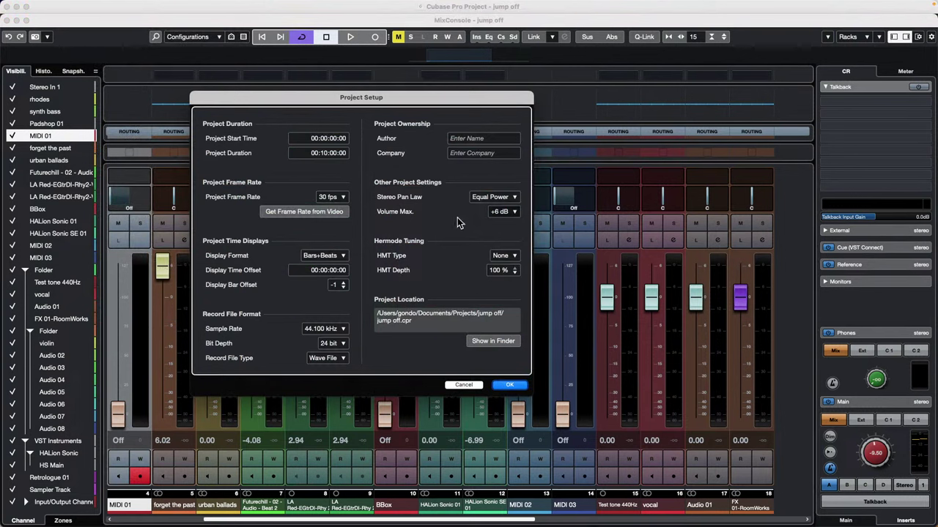
click(505, 211)
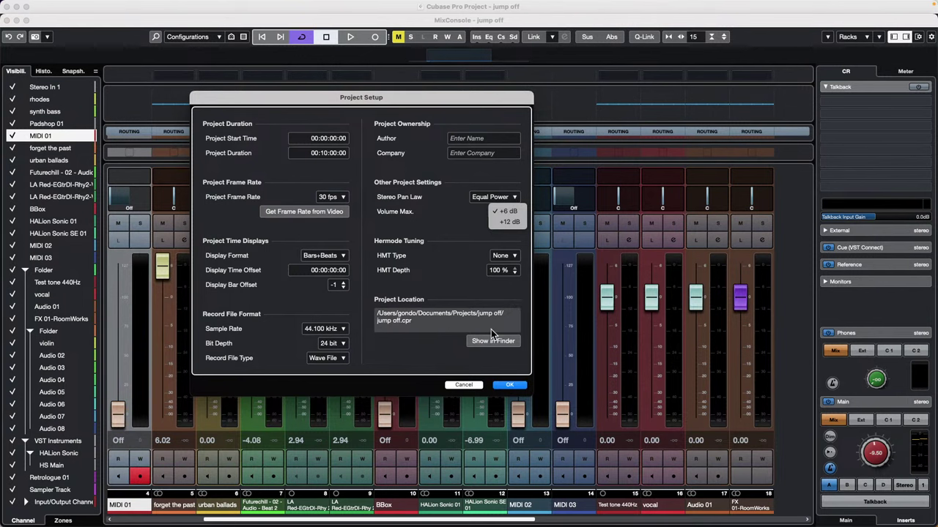
click(466, 386)
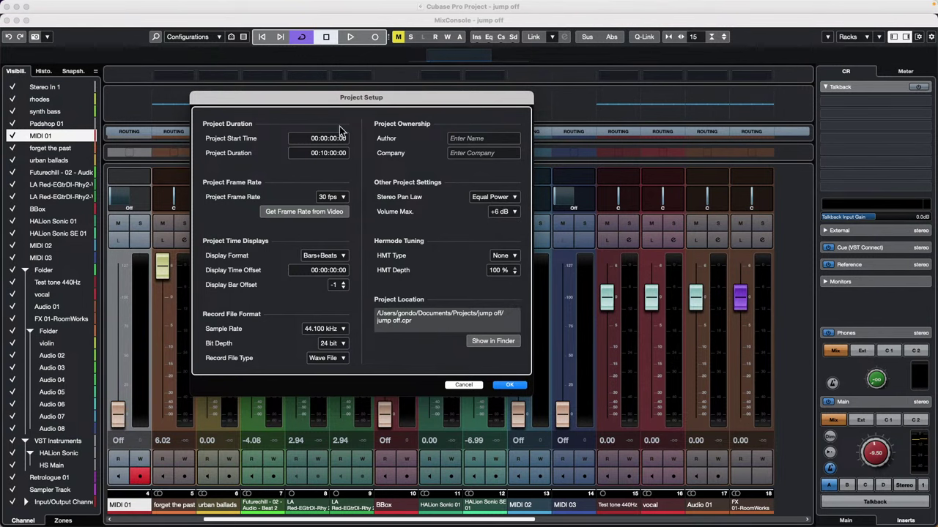
click(477, 385)
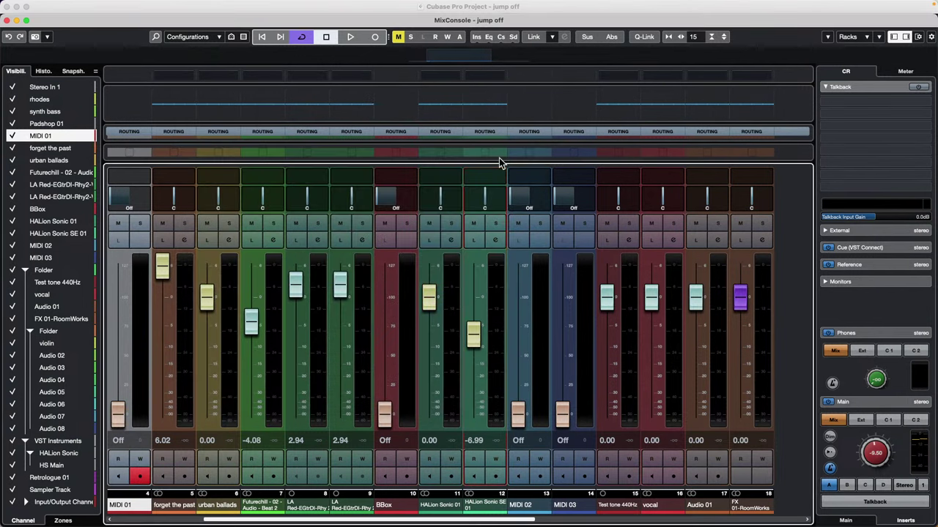
Shrink the MixConsole fader section to give the inserts and EQ racks more height
drag(503, 163, 494, 310)
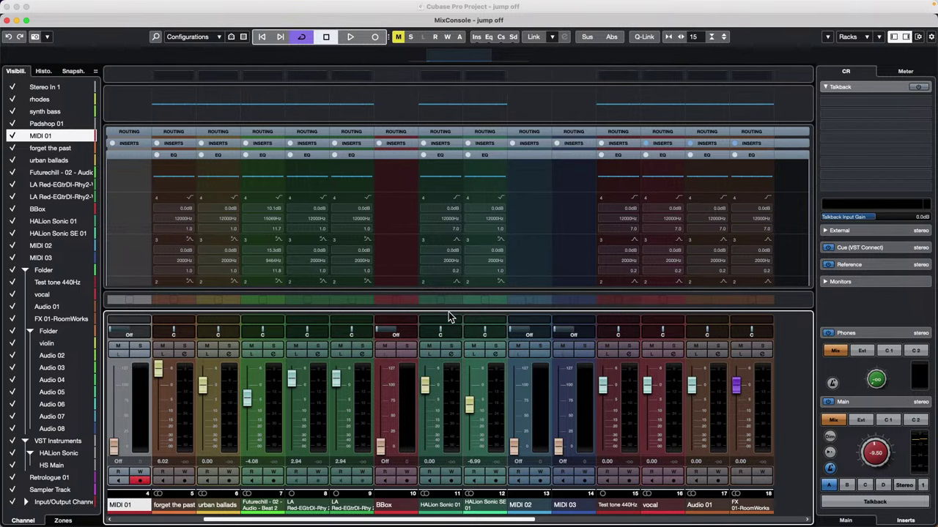
drag(450, 307, 472, 427)
drag(495, 298, 425, 448)
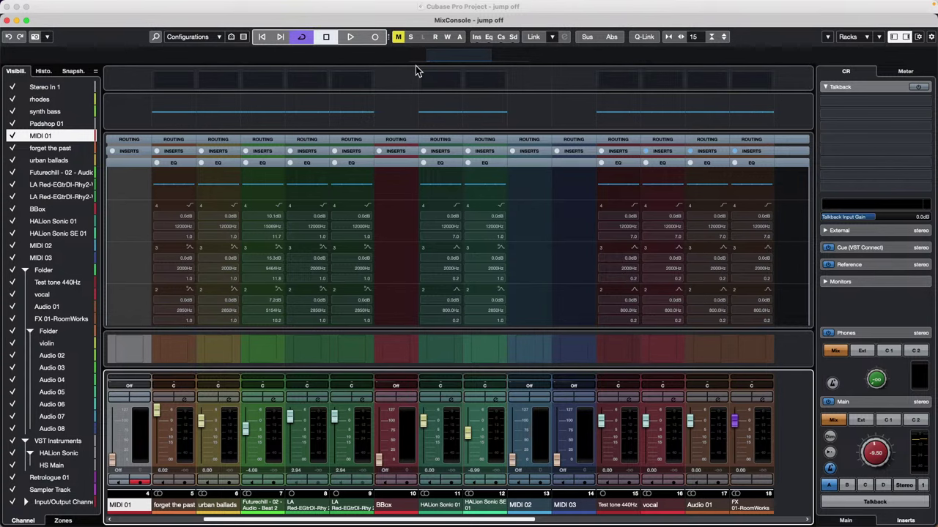
Close the MixConsole window and open the E.Piano part on the HALion Sonic 01 track in the lower-zone Key Editor
click(8, 20)
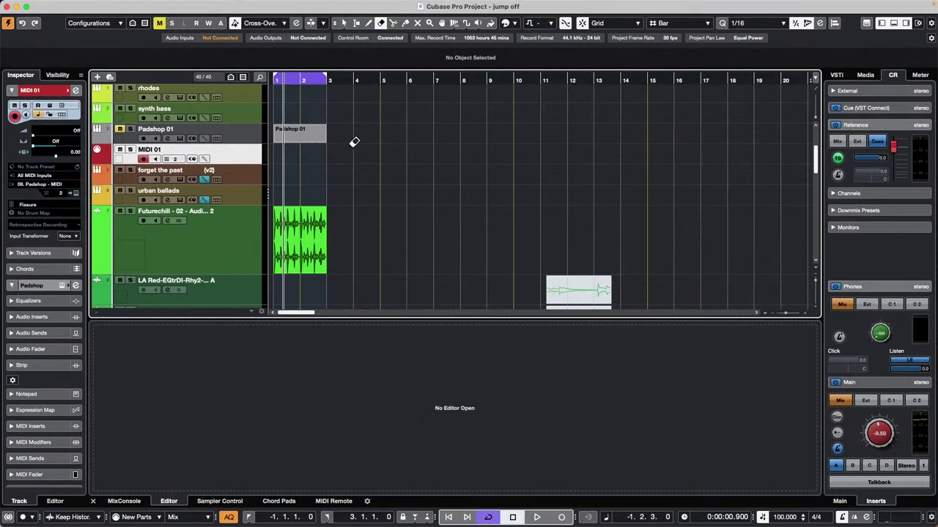
key(1)
scroll(385, 191, down, 3)
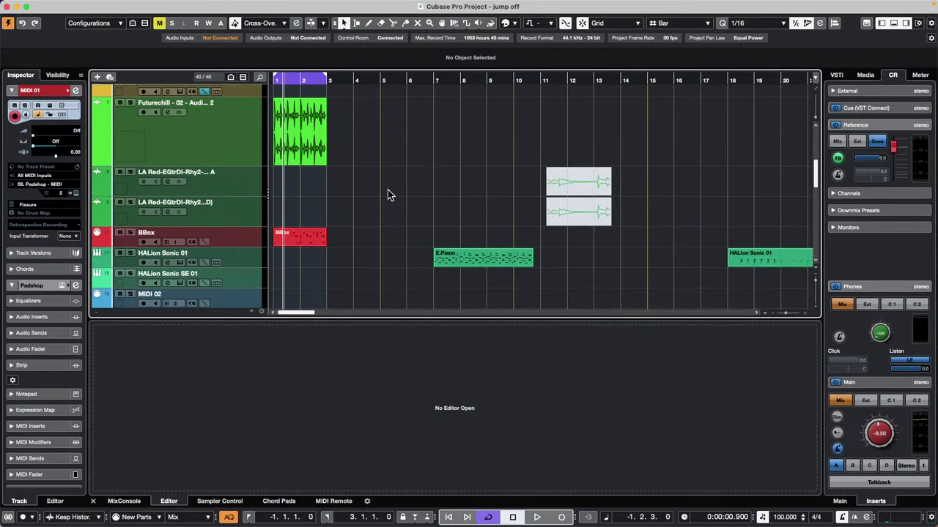
click(492, 262)
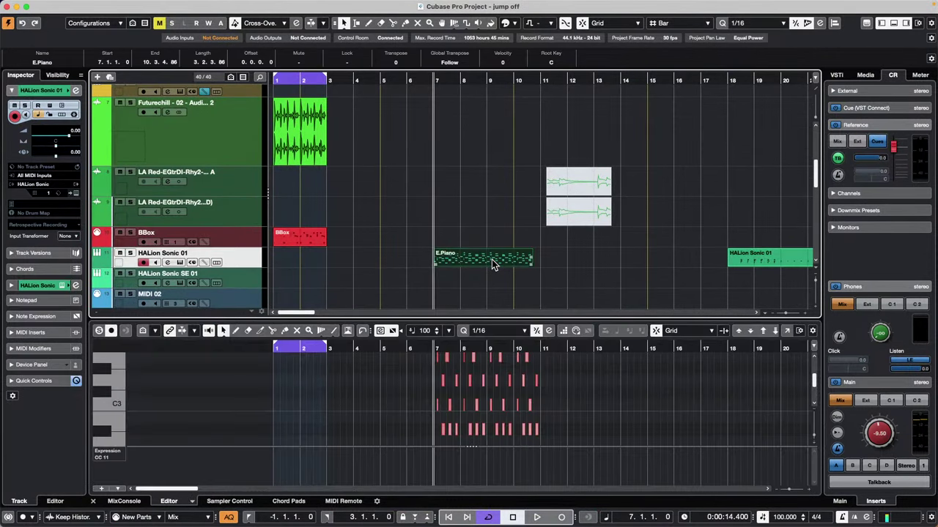
double_click(484, 259)
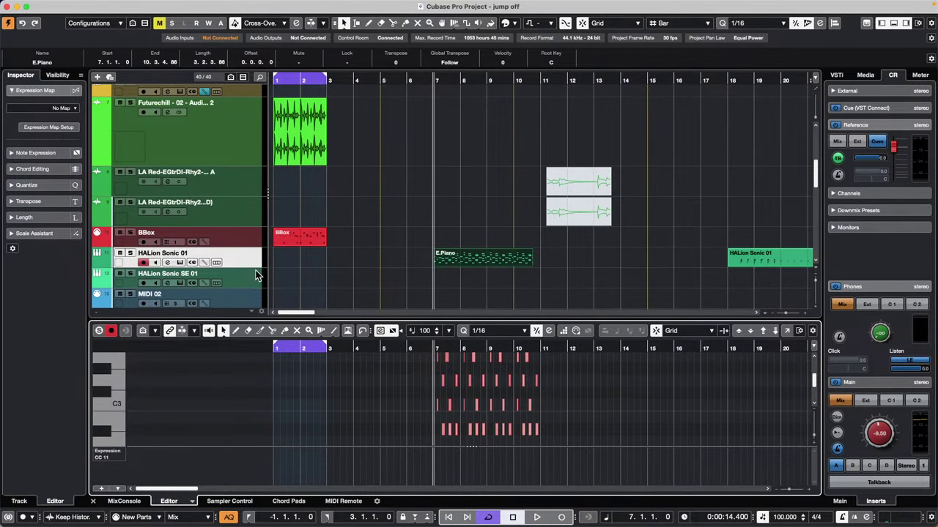
Duplicate the HALion Sonic 01 track together with its parts
click(245, 262)
right_click(245, 262)
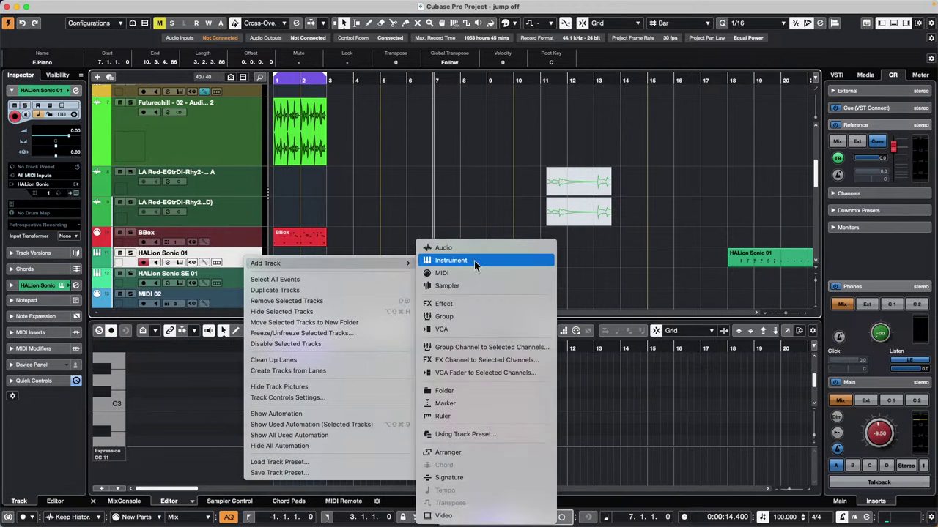
click(351, 290)
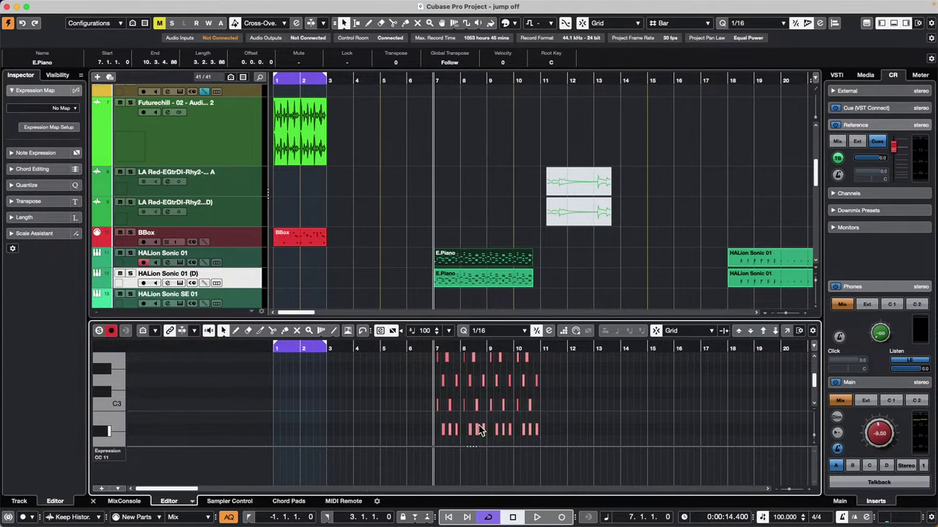
Show Pitchbend in the original E.Piano part's controller lane, draw a freehand curve from about bar 7.5 to the part's end, and copy it
click(108, 449)
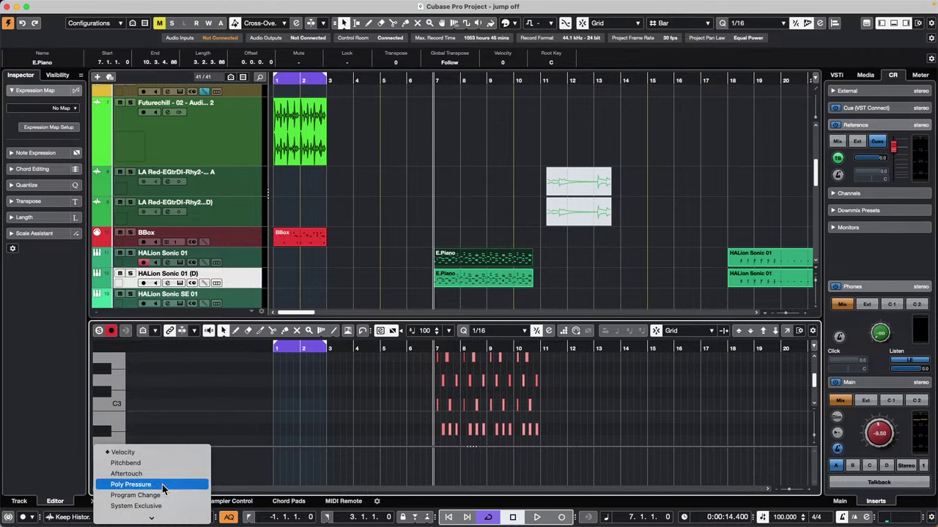
click(174, 465)
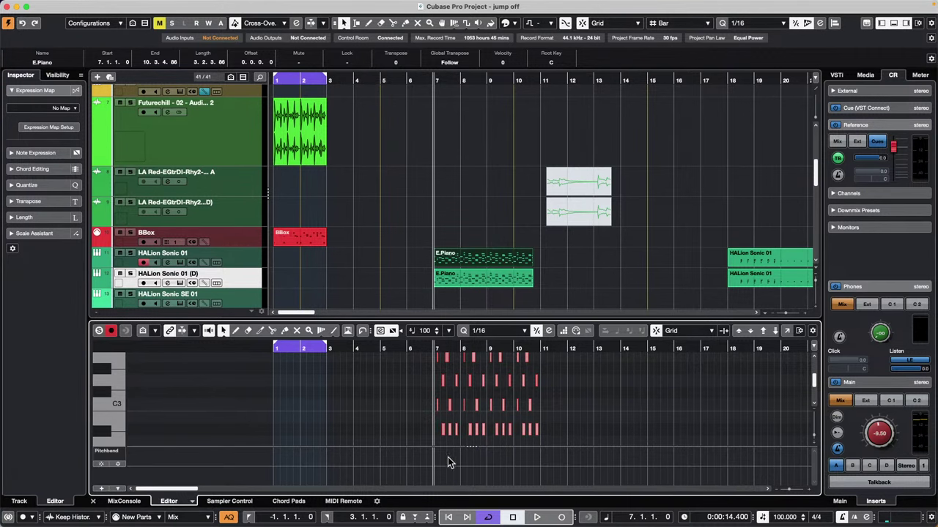
key(8)
mouse_move(465, 458)
mouse_down()
mouse_move(536, 461)
mouse_move(439, 459)
mouse_move(555, 460)
mouse_up()
key(1)
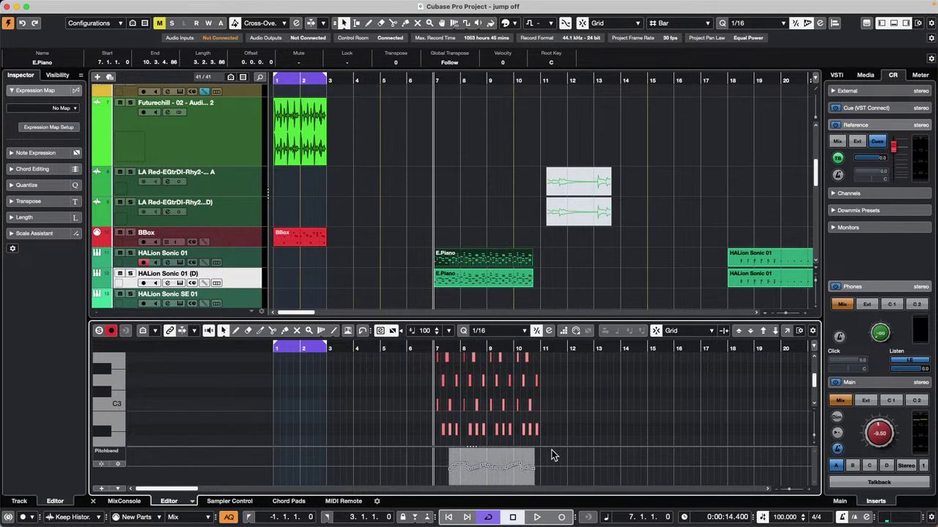
Paste the Pitchbend curve at bar 7 in the duplicate track's E.Piano part and move that part to bar 11
click(488, 283)
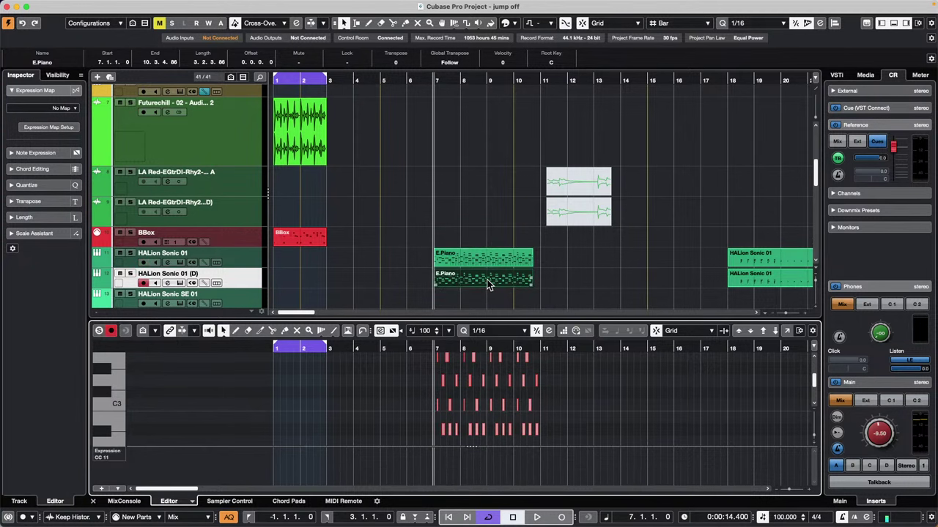
click(123, 452)
click(147, 462)
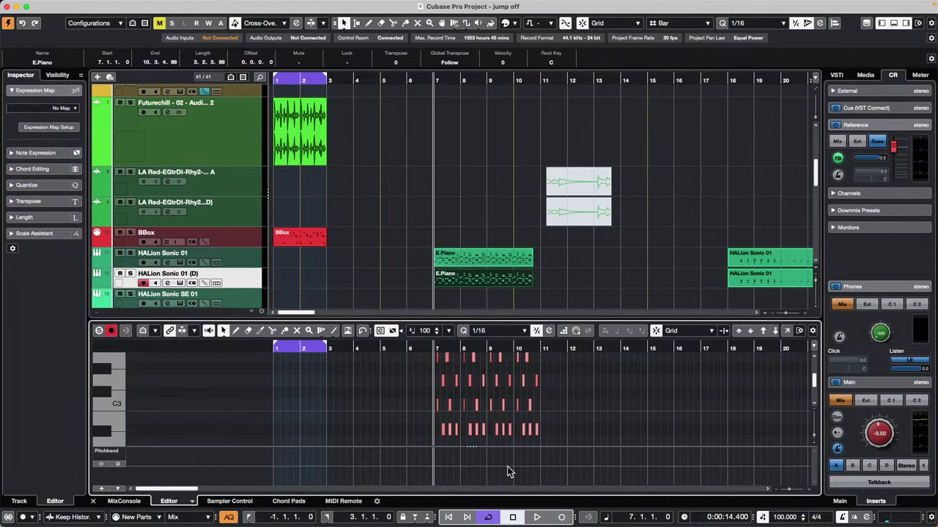
key(super+v)
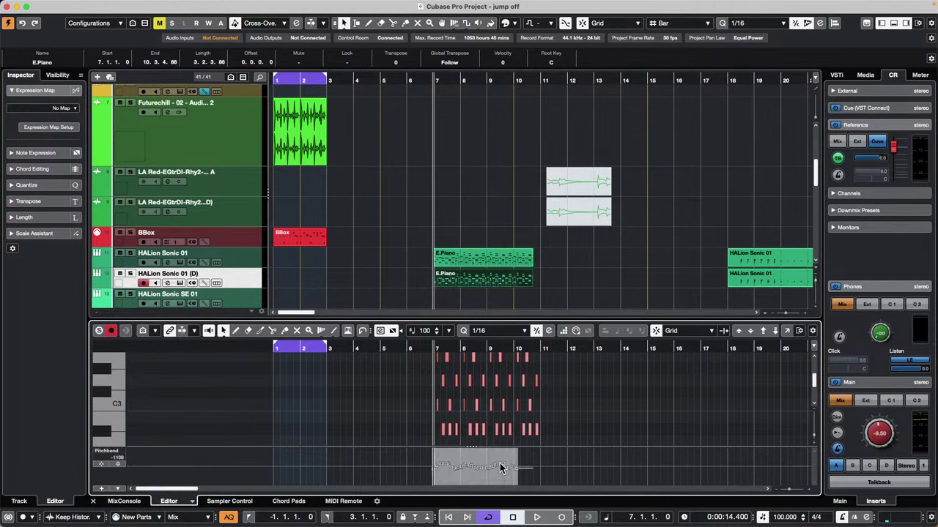
click(560, 449)
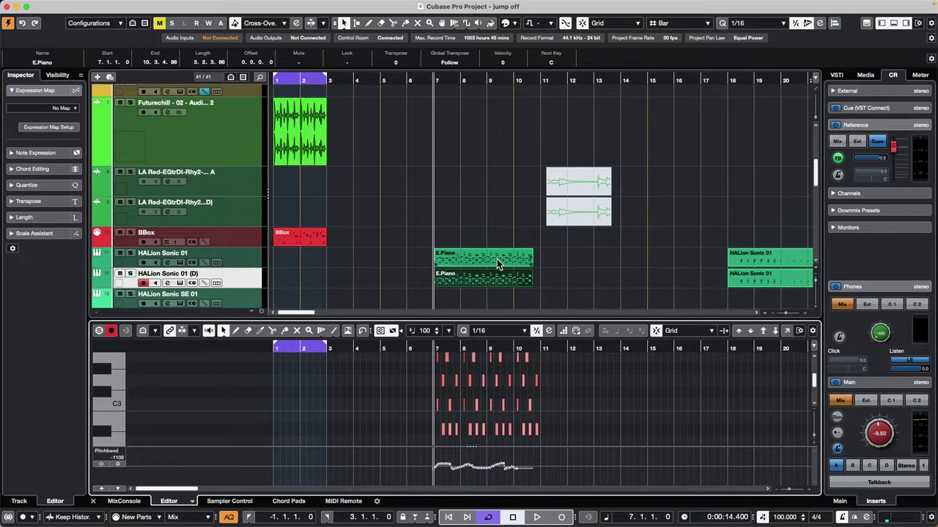
drag(503, 280, 605, 286)
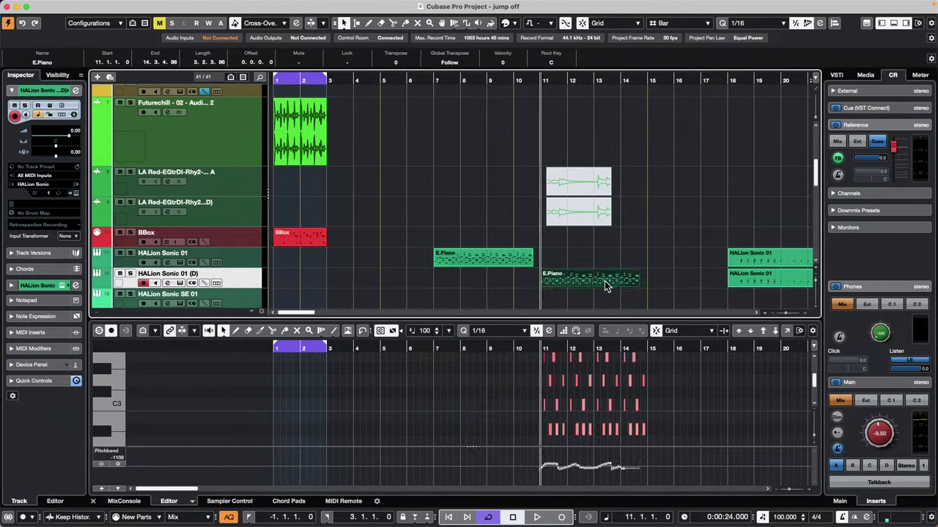
Scale up the Pitchbend events between about bars 8 and 10 in the original E.Piano part
click(476, 261)
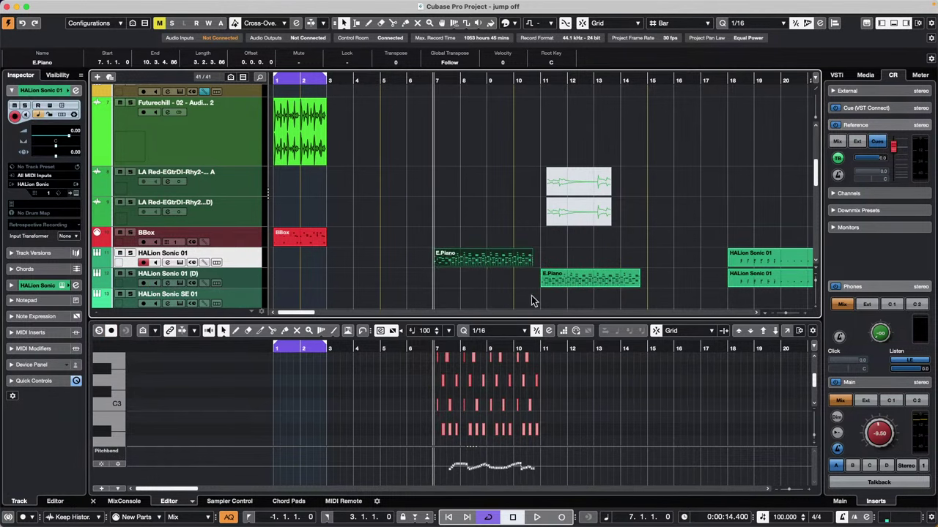
drag(470, 459, 495, 473)
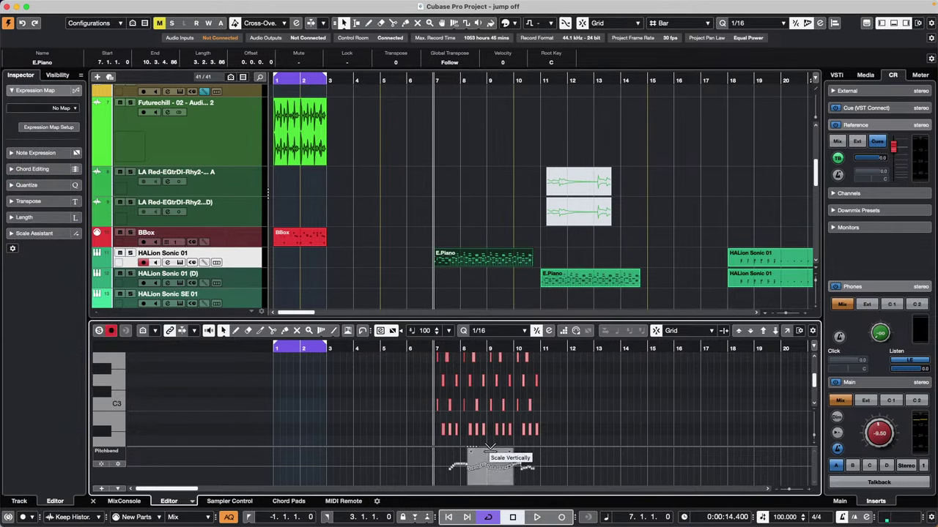
click(490, 447)
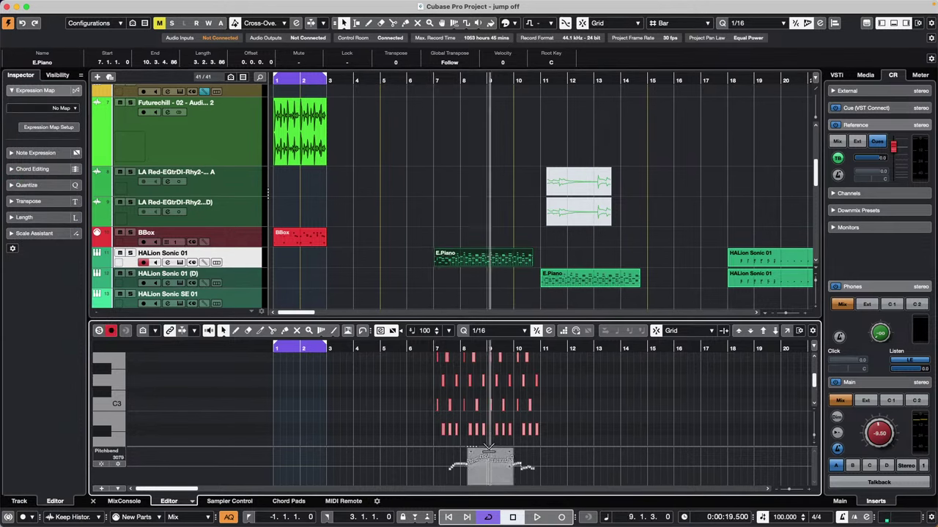
drag(488, 450, 489, 445)
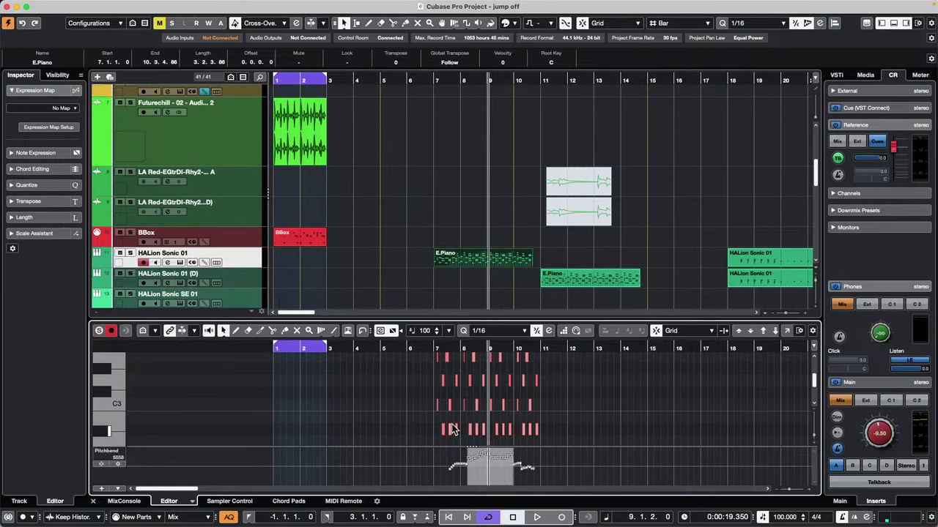
click(457, 476)
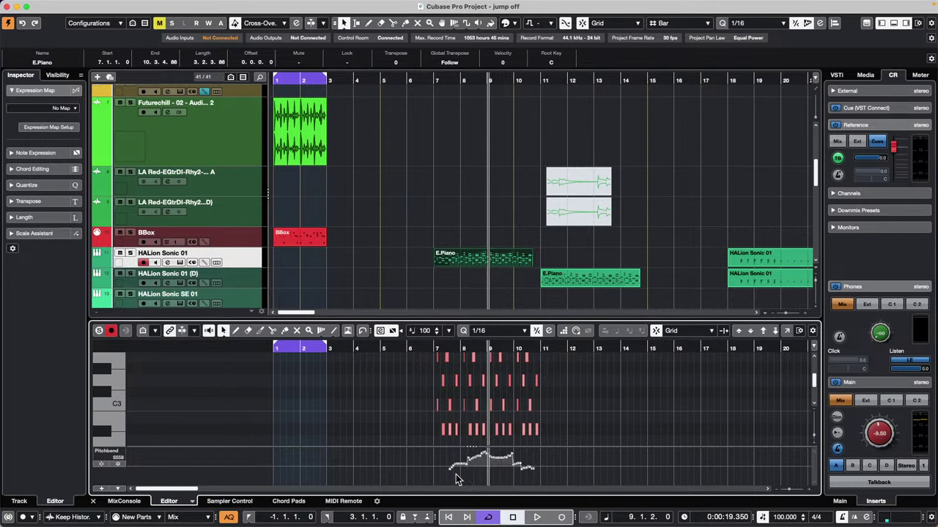
right_click(441, 454)
click(453, 452)
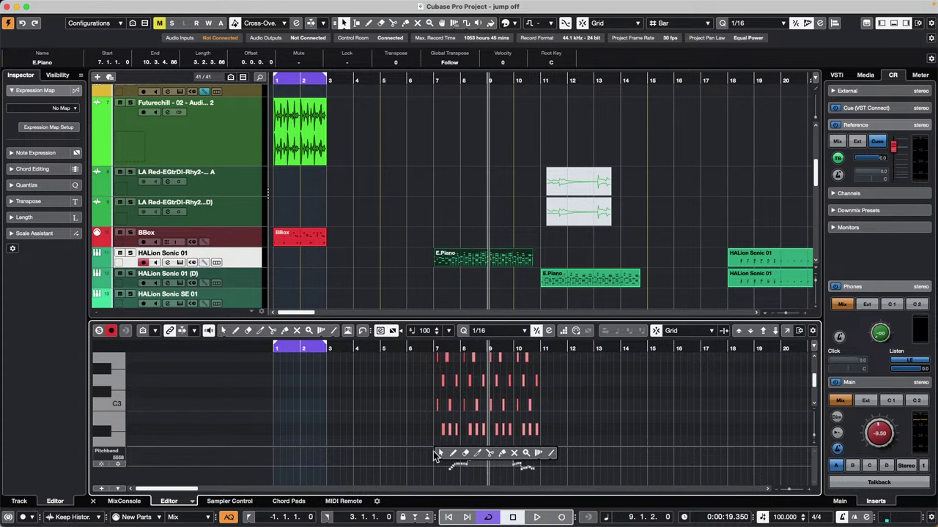
click(406, 366)
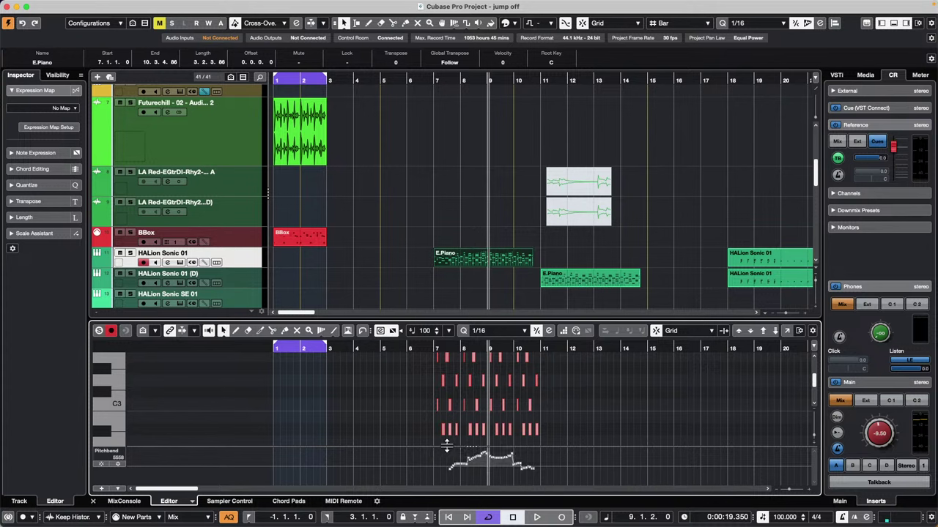
Enlarge the original part's controller lane, select its whole Pitchbend curve, and place the project cursor at bar 7
drag(445, 449, 579, 482)
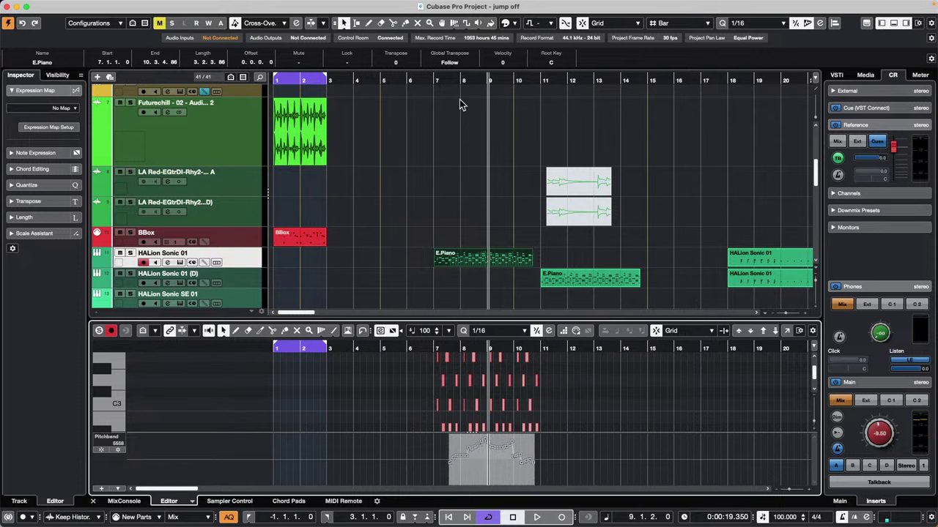
click(454, 262)
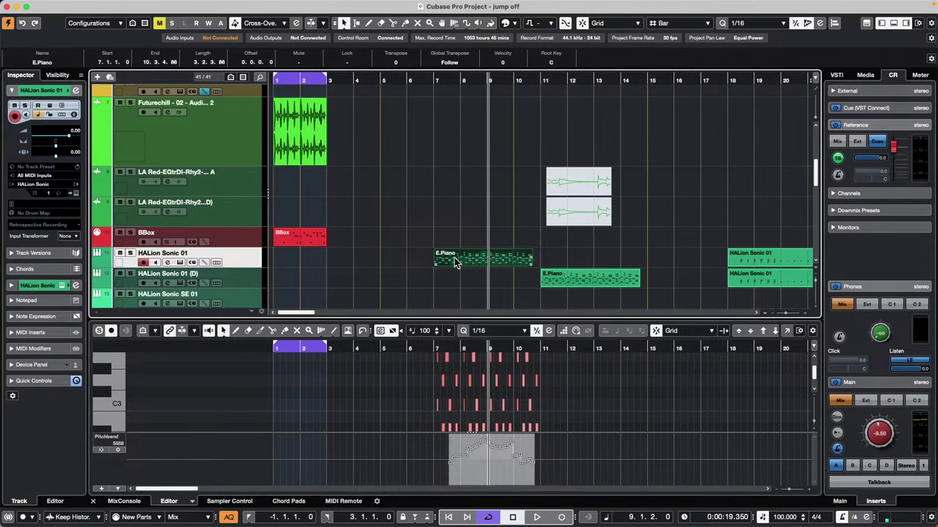
click(436, 79)
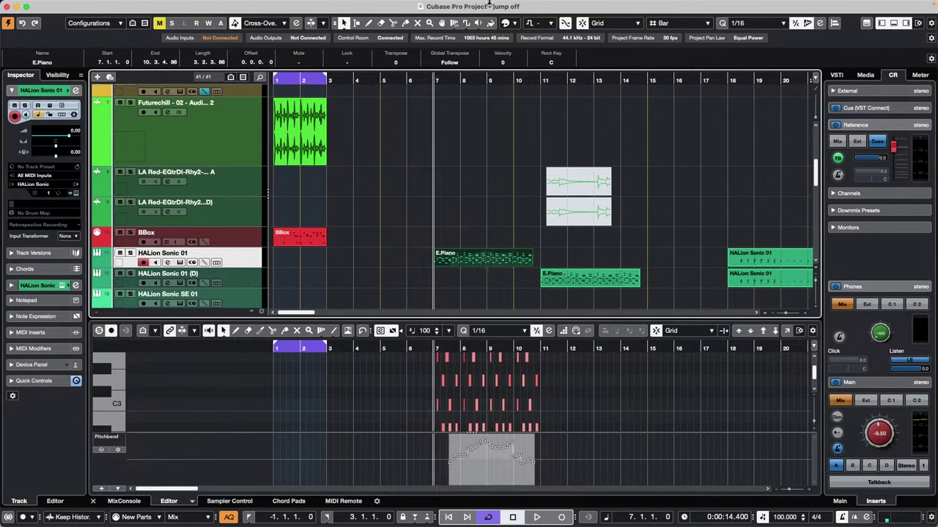
mouse_move(398, 6)
click(289, 6)
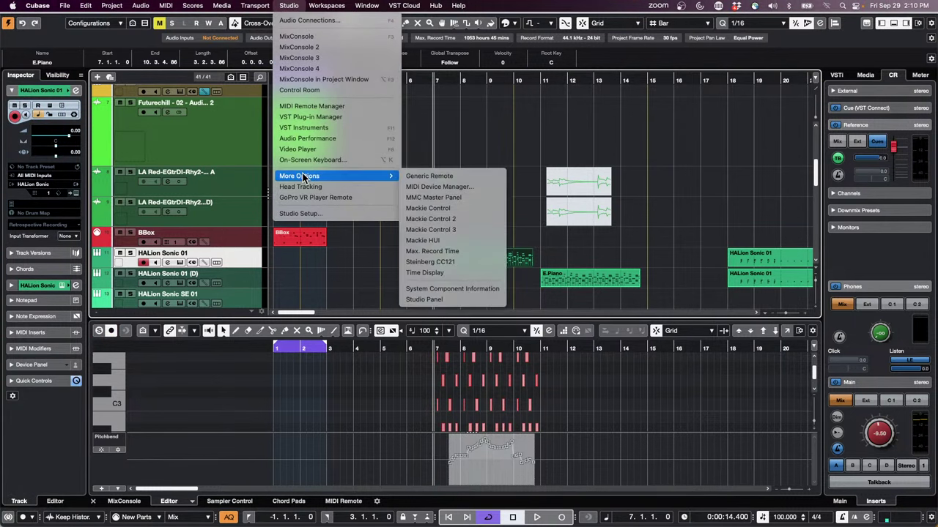
mouse_move(260, 6)
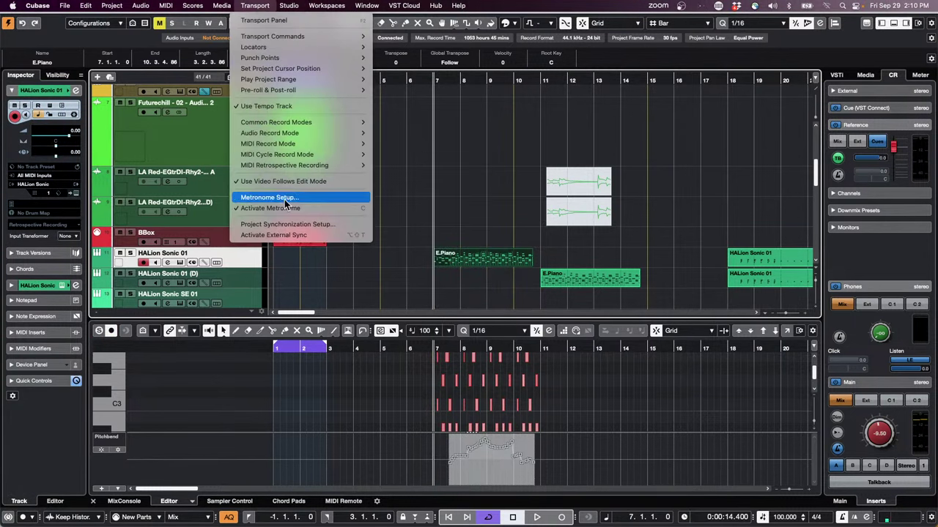
click(475, 221)
Try to paste the original part's scaled Pitchbend curve at bar 11 on the duplicate track, and delete the pasted part
click(569, 282)
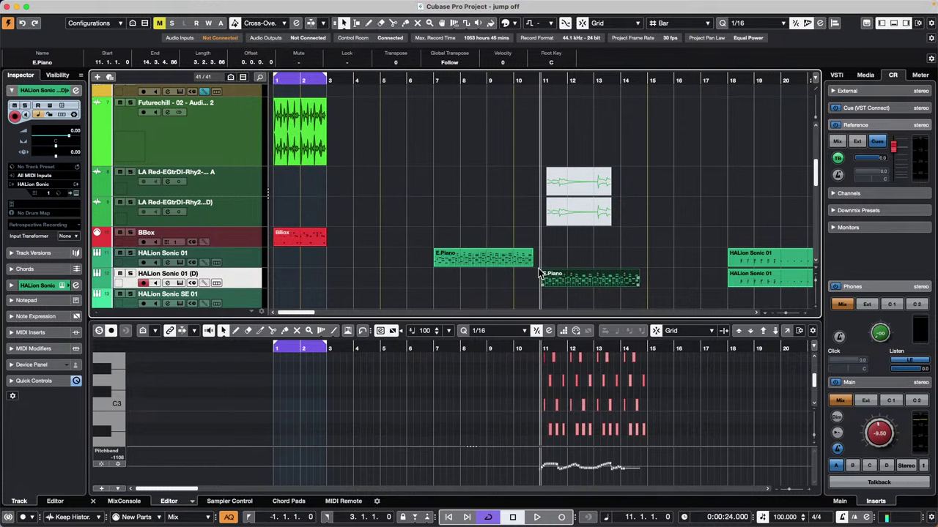
click(469, 262)
drag(438, 437, 551, 472)
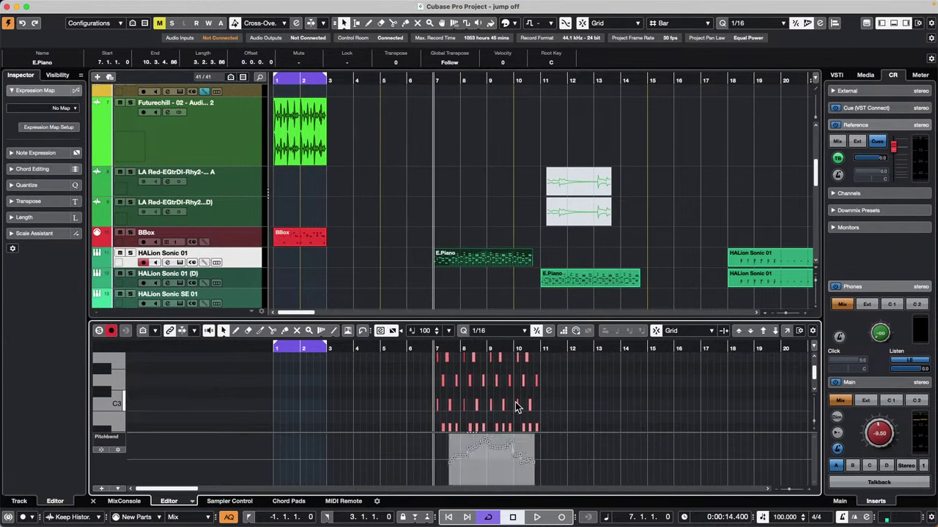
click(586, 284)
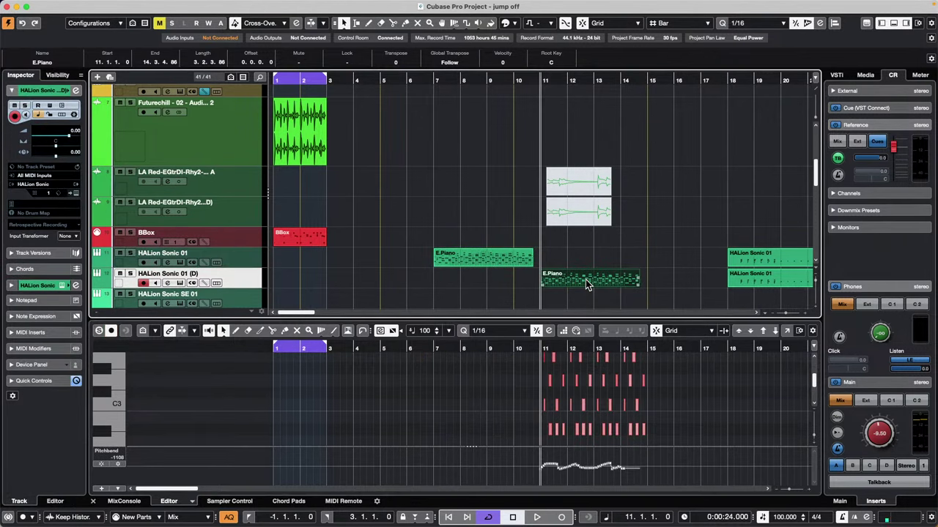
click(586, 284)
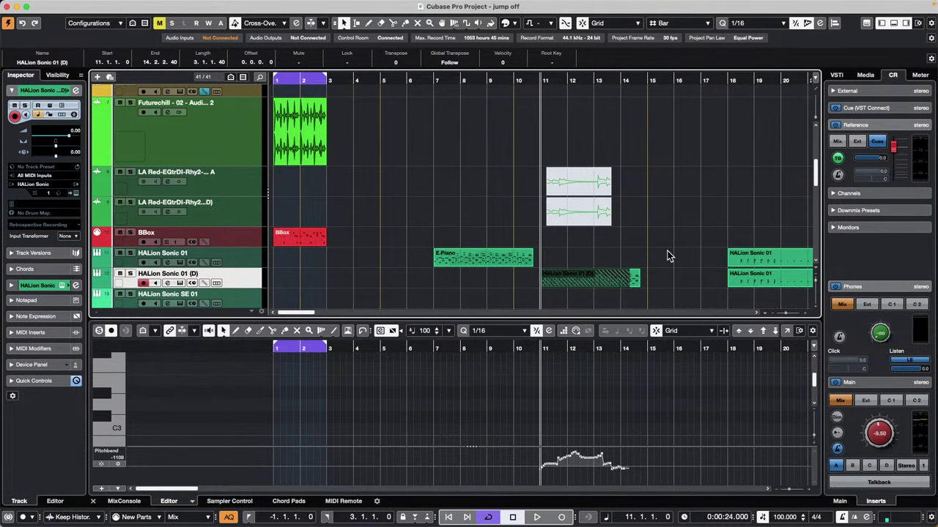
key(Delete)
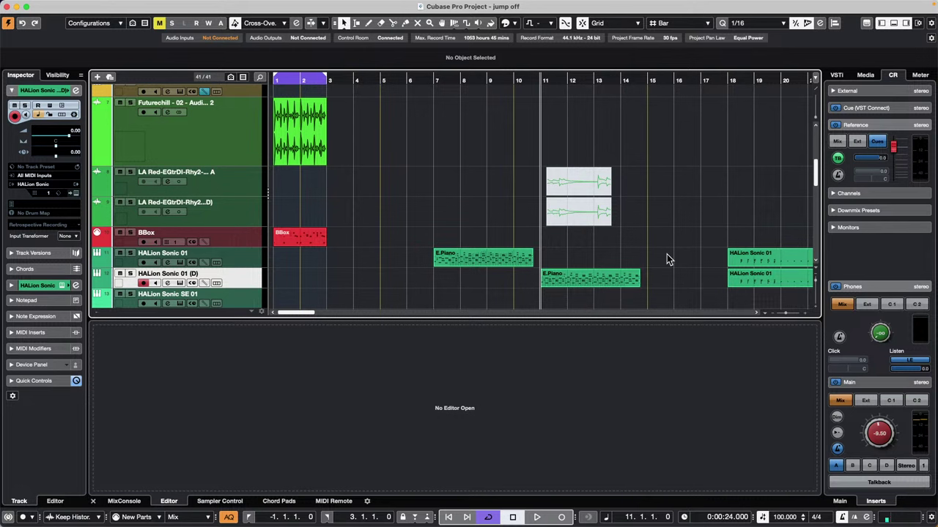
Examine the track extension choices of the Futurechill - 02 audio track and keep No Extension selected
click(179, 141)
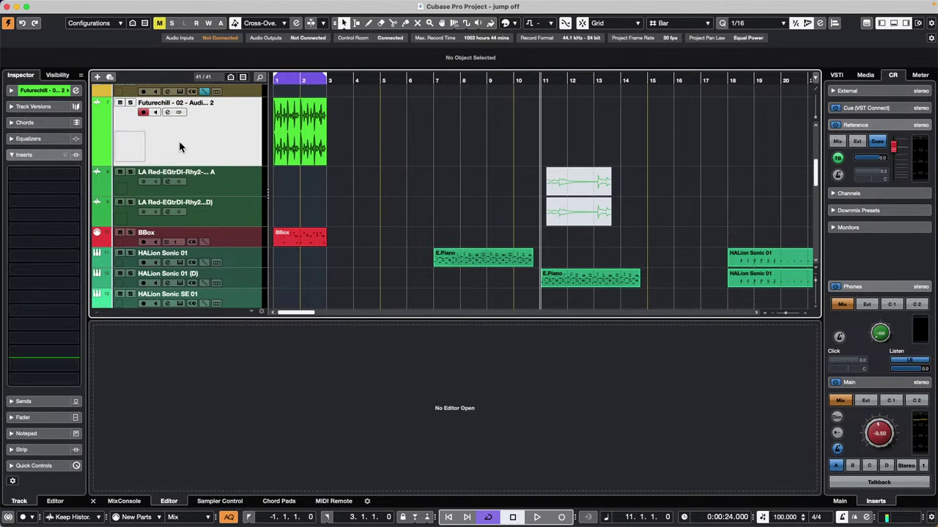
click(42, 90)
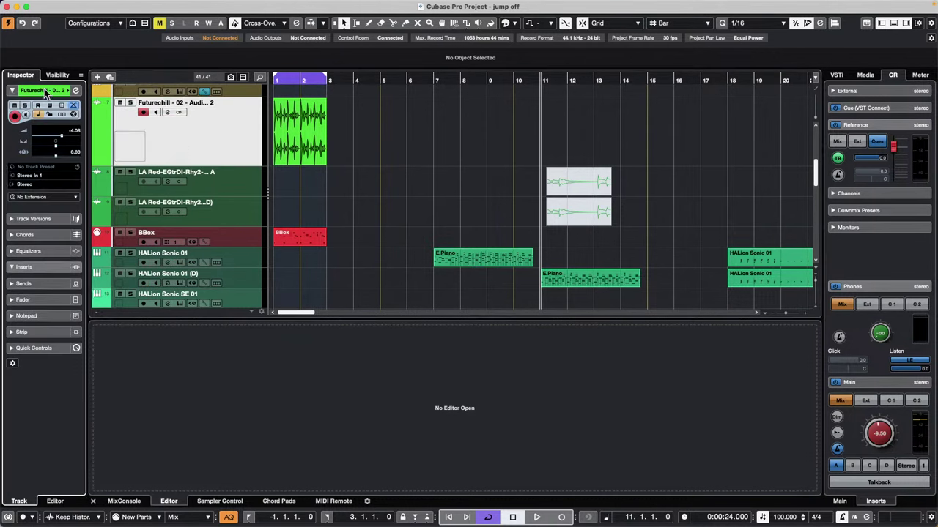
click(59, 198)
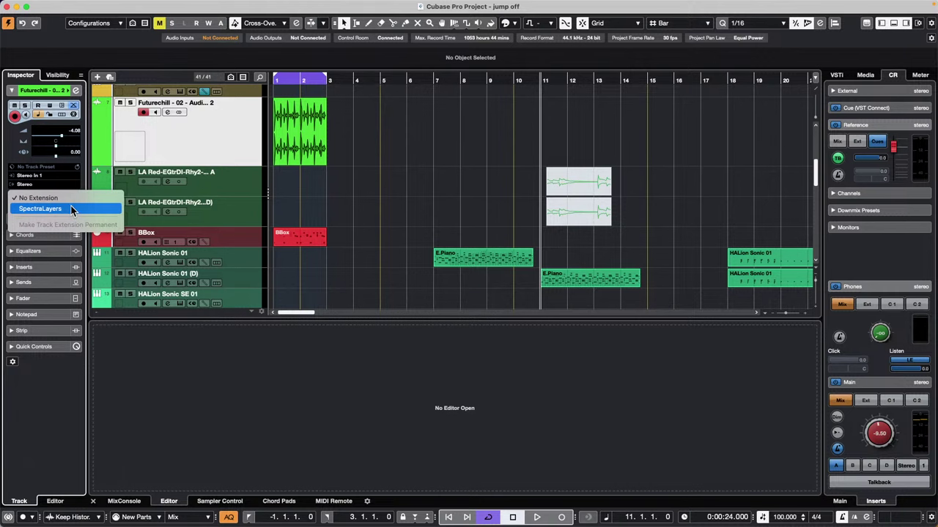
click(21, 199)
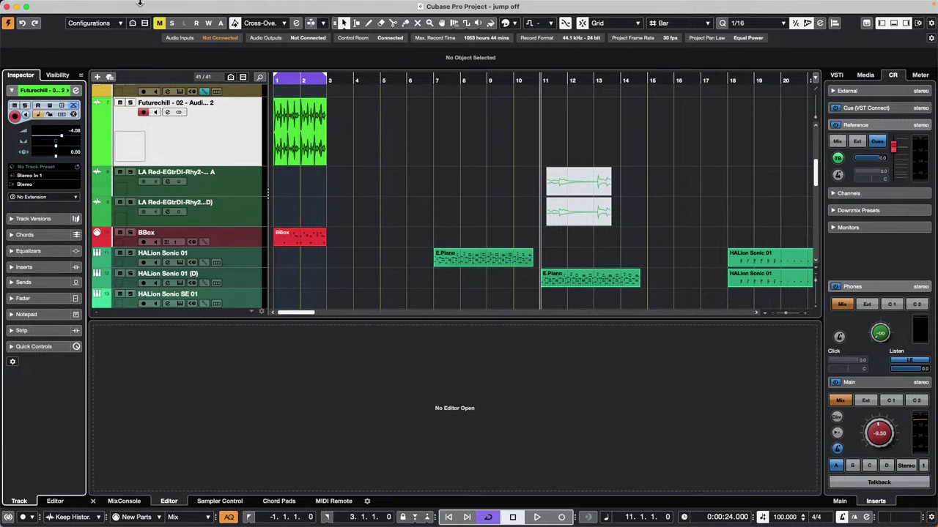
Search the Key Commands for "extension"
mouse_move(130, 8)
click(85, 6)
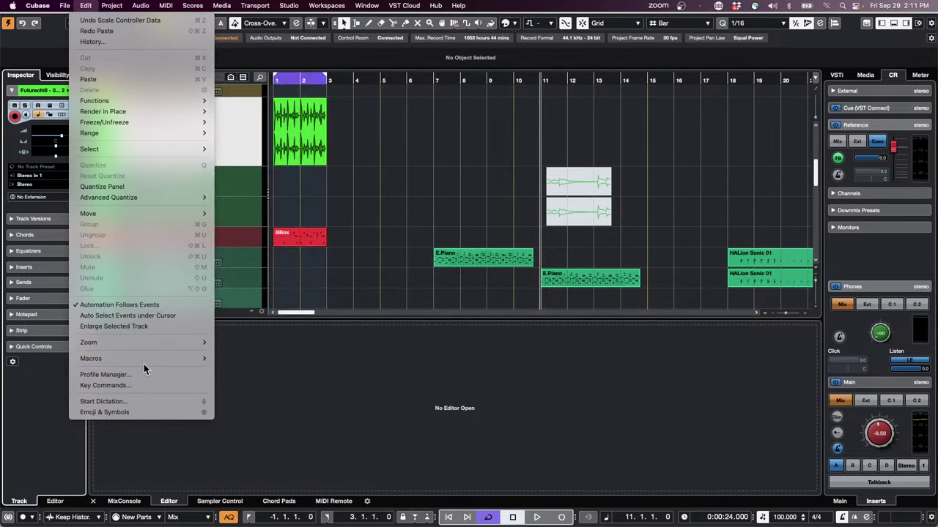
click(105, 386)
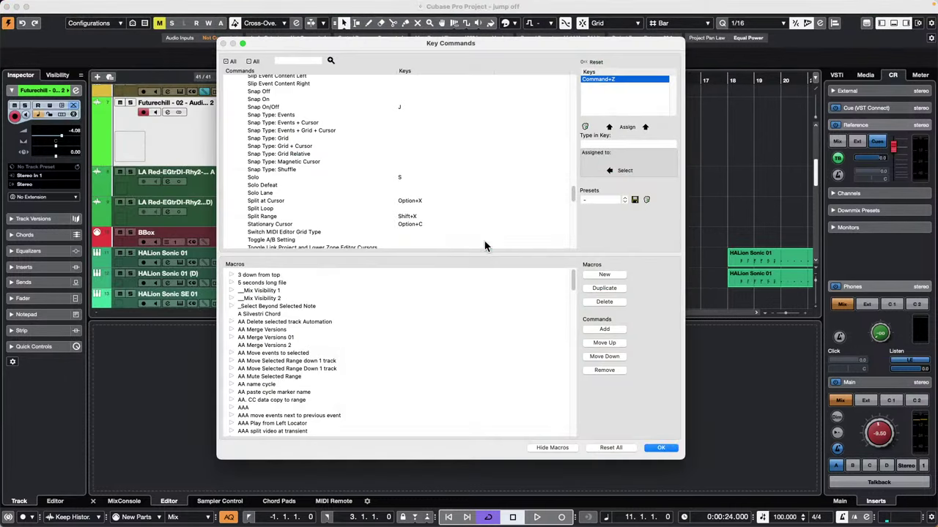
click(292, 61)
key(Return)
double_click(317, 60)
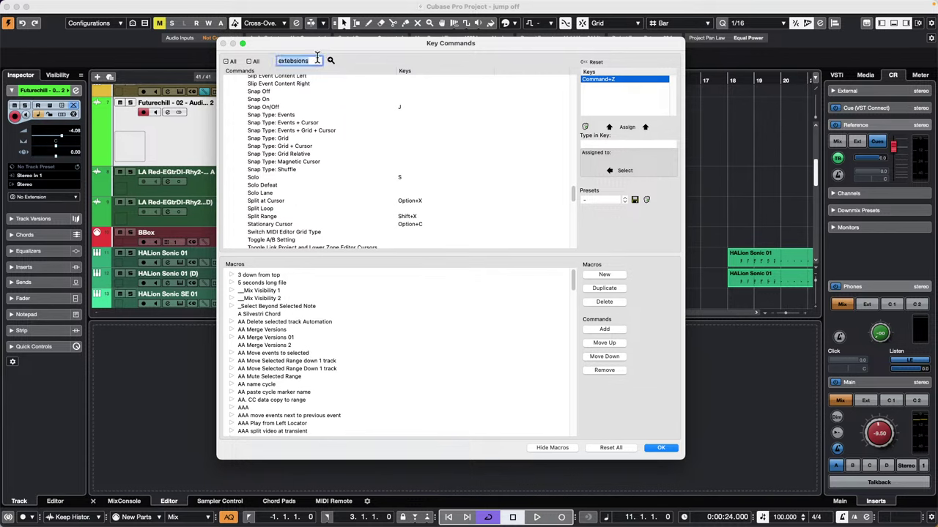
text(exten)
key(Return)
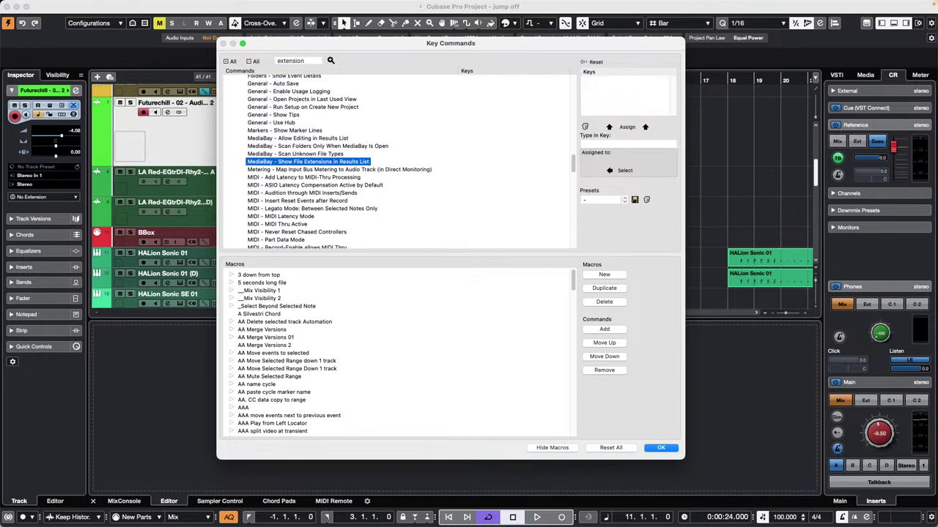
Go through the Key Commands matches for "extension" in turn, and close the dialog
click(331, 61)
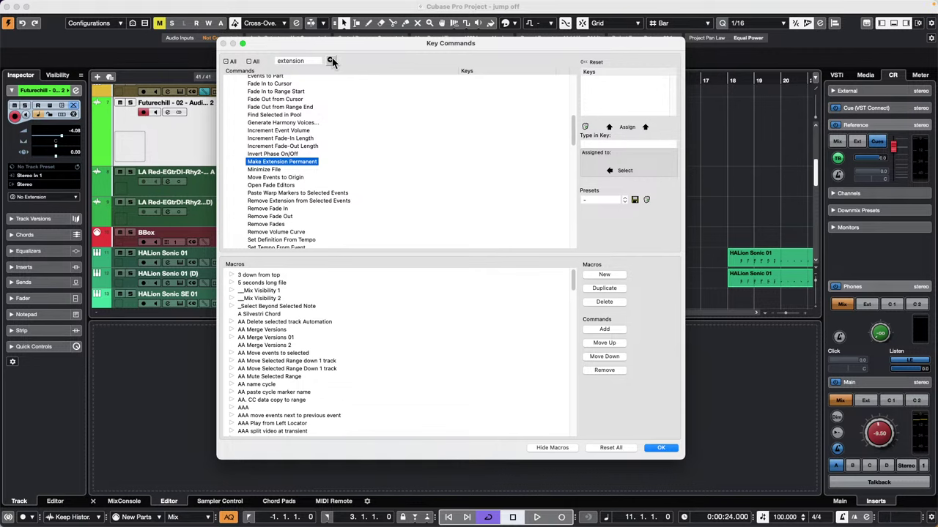
click(331, 60)
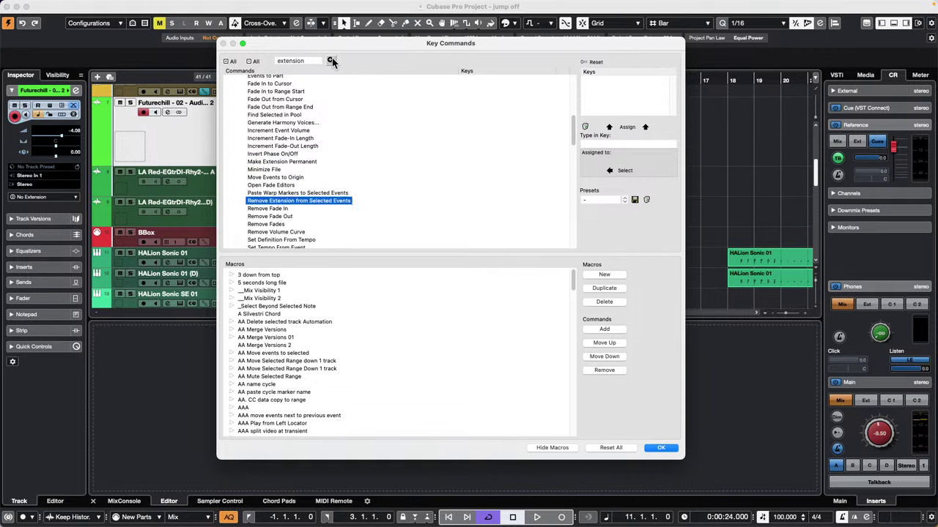
click(331, 61)
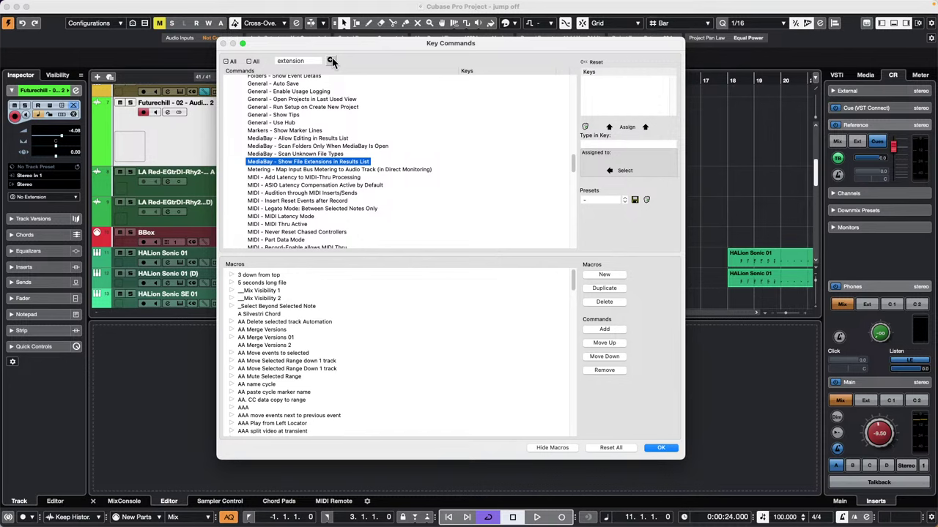
click(331, 60)
click(331, 61)
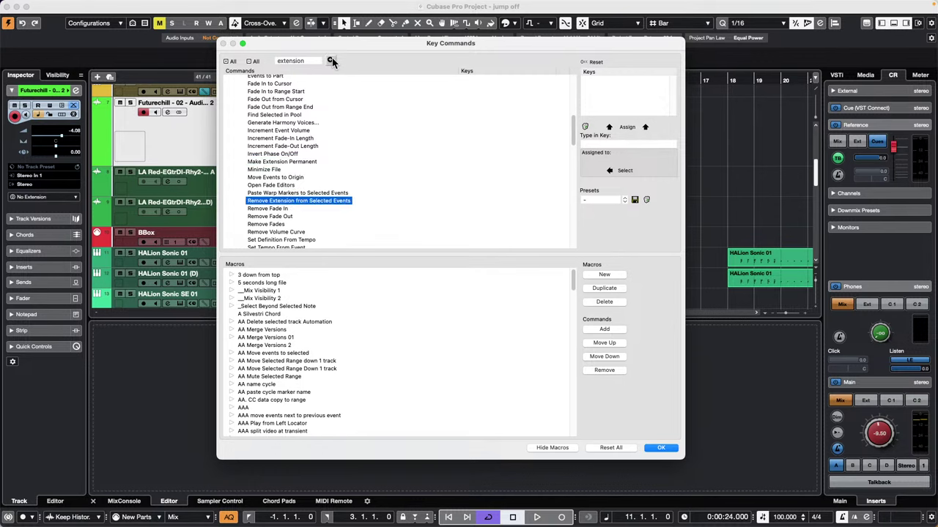
click(331, 60)
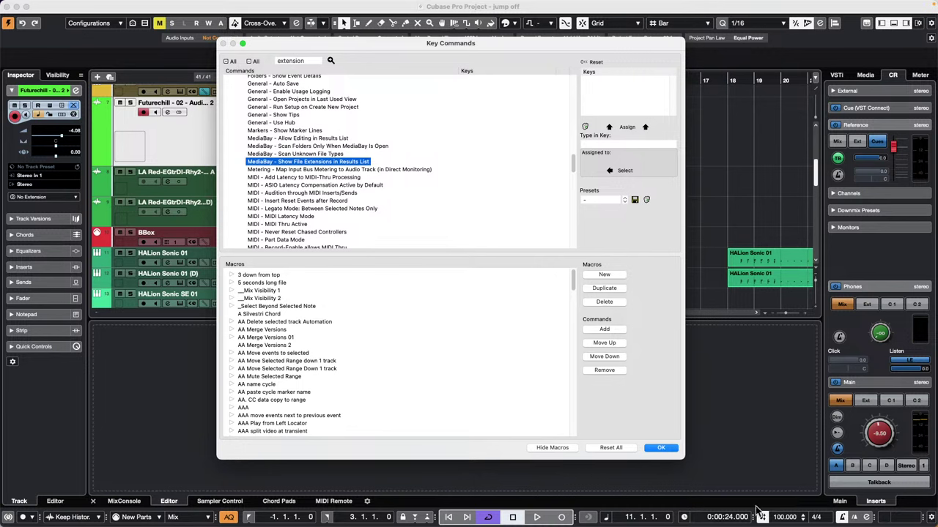
click(665, 449)
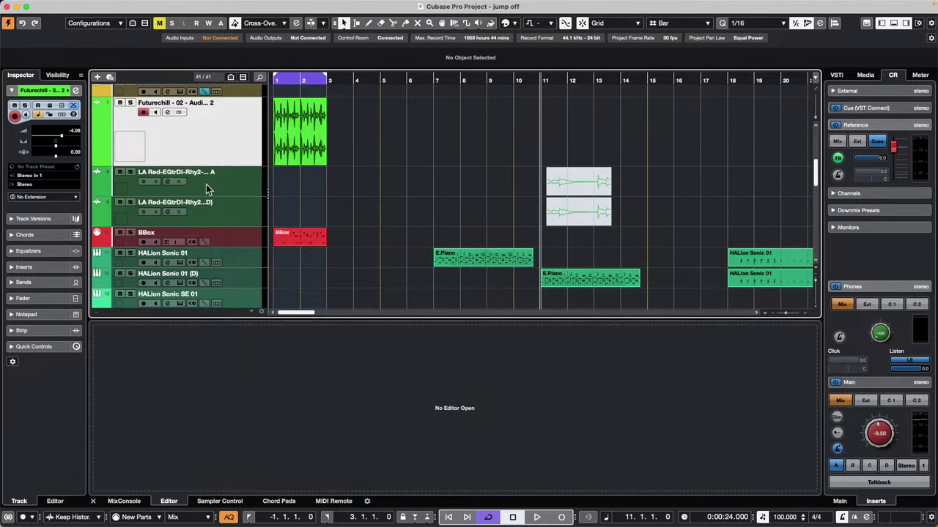
Review the Futurechill - 02 track's extension list again, including Make Track Extension Permanent, without changing the No Extension setting
click(54, 195)
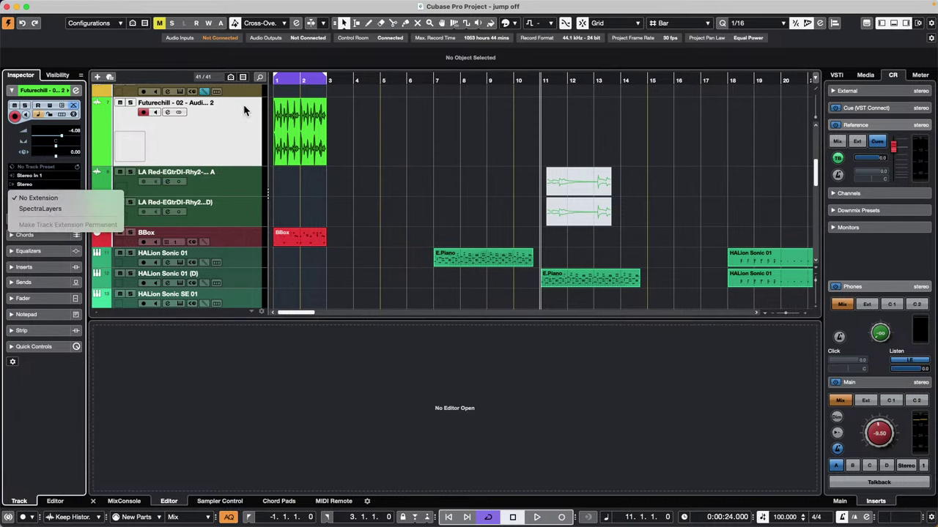
click(210, 136)
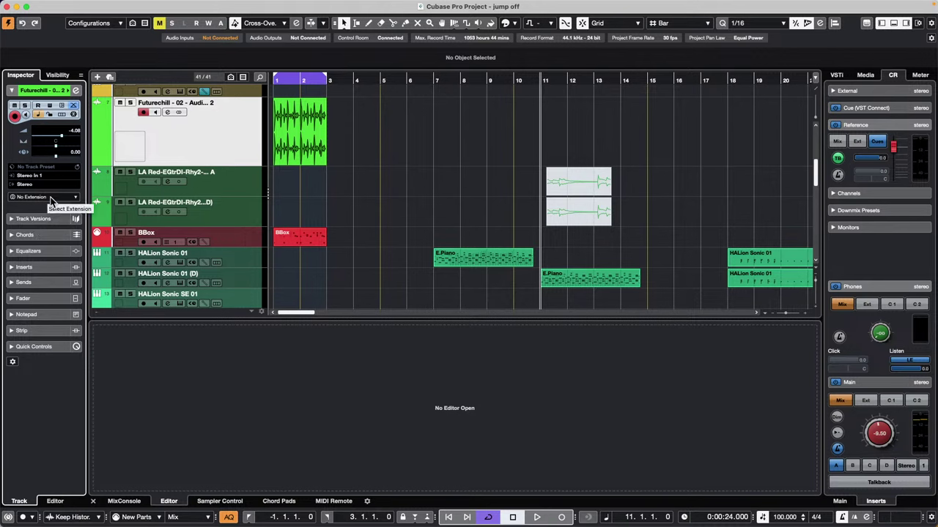
click(50, 198)
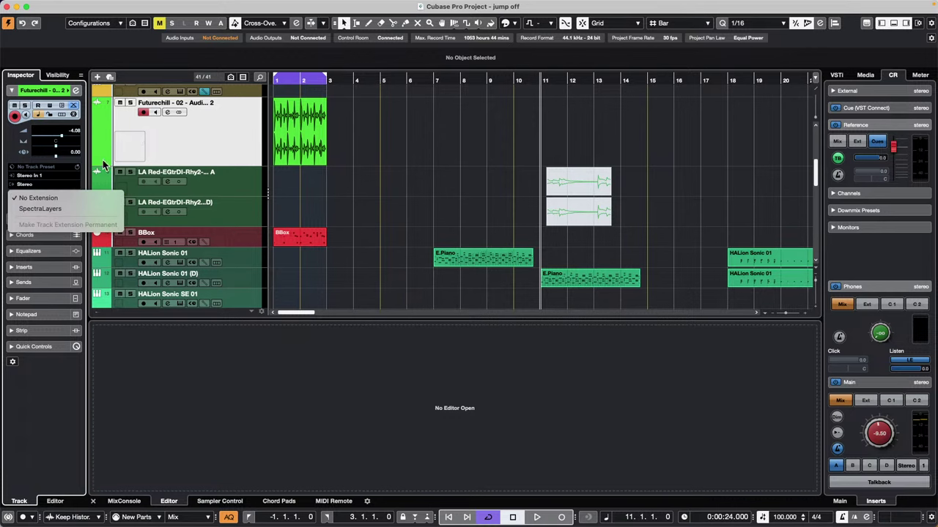
click(198, 136)
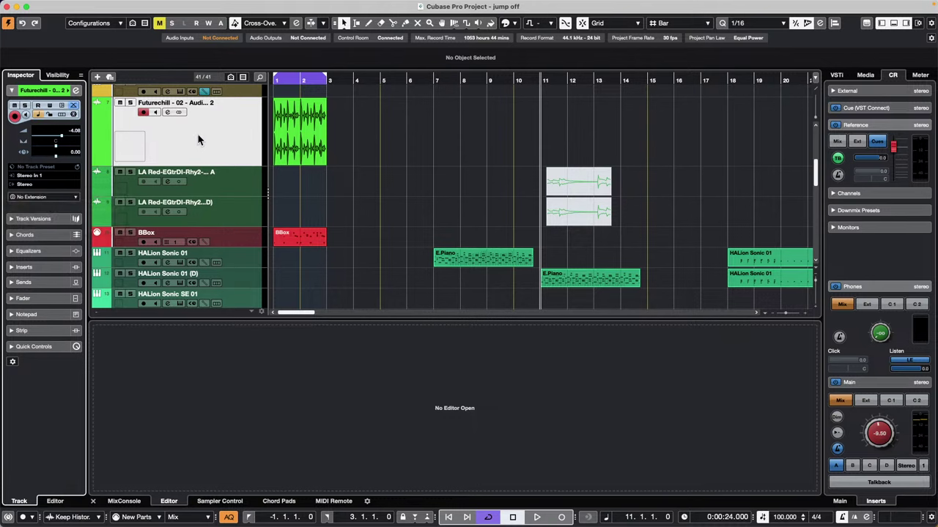
click(33, 197)
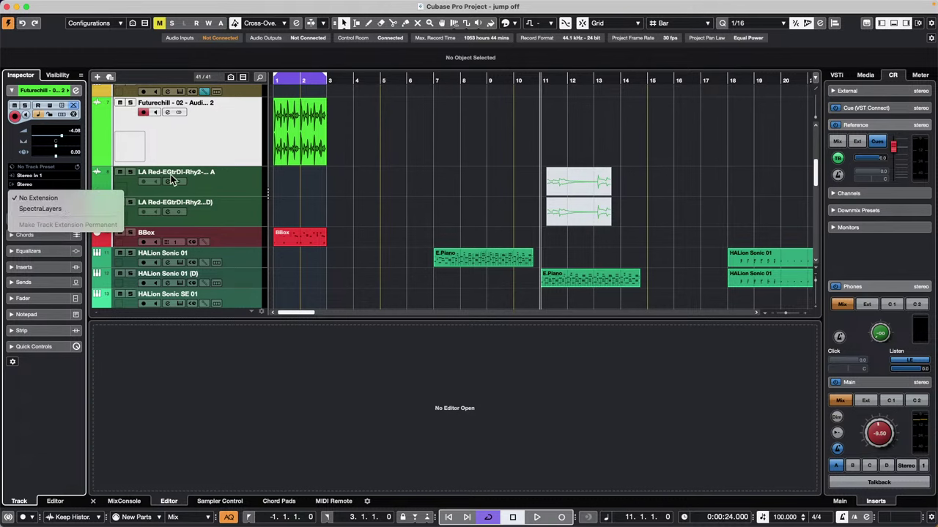
click(198, 144)
click(42, 191)
click(207, 154)
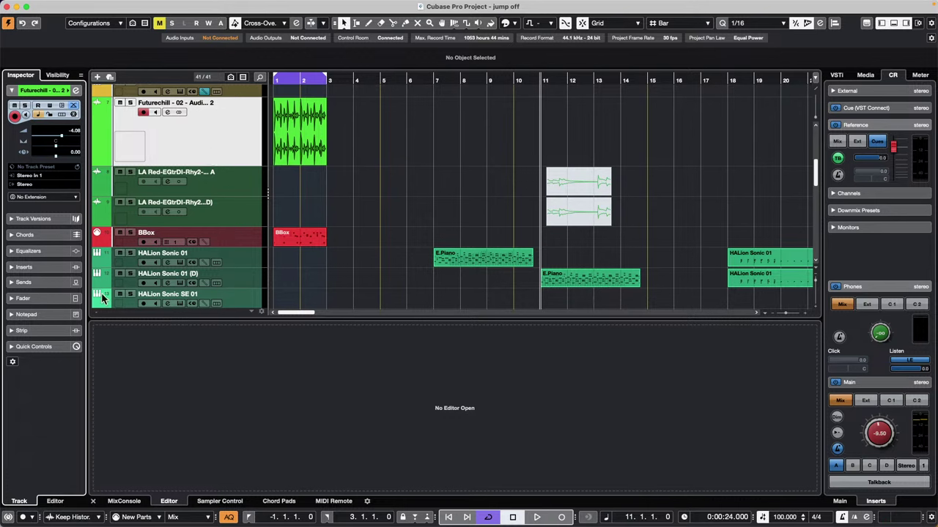
Open the recent project Amos Moses - GO.cpr and activate it
mouse_move(104, 5)
click(70, 6)
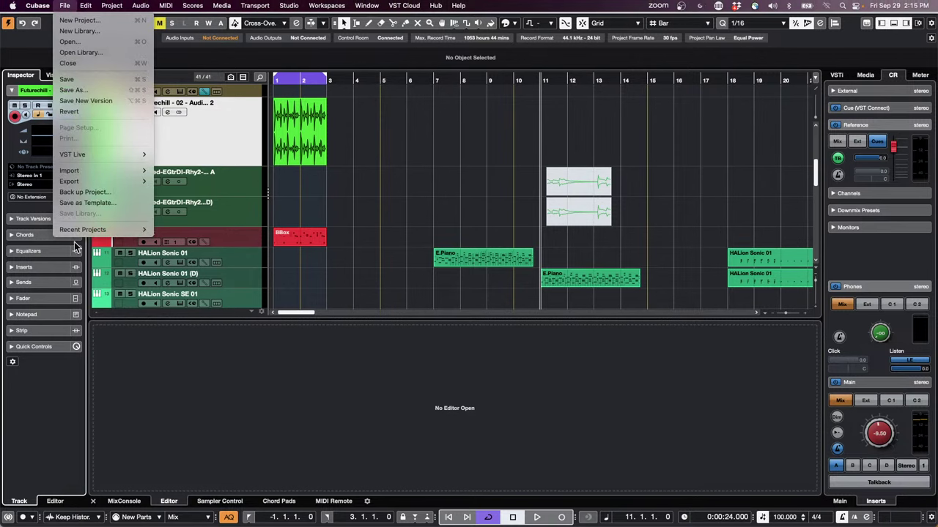
mouse_move(94, 233)
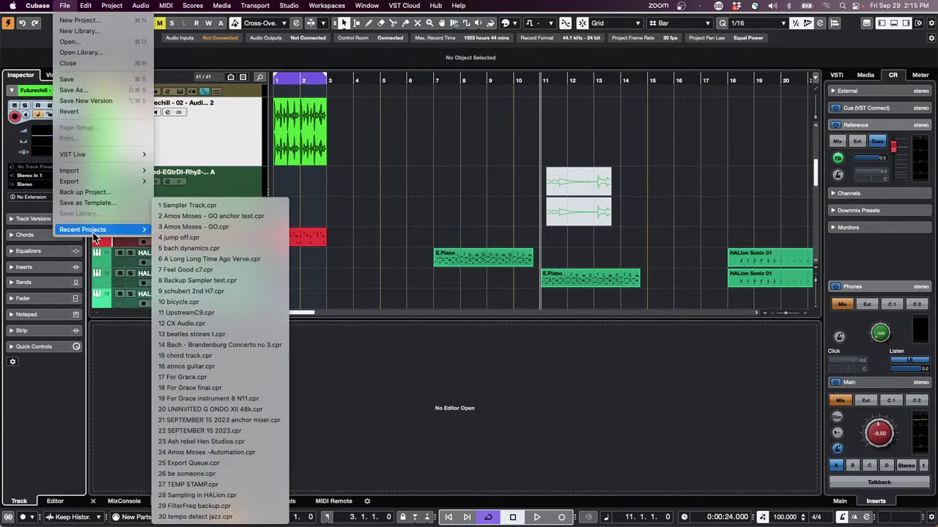
click(271, 230)
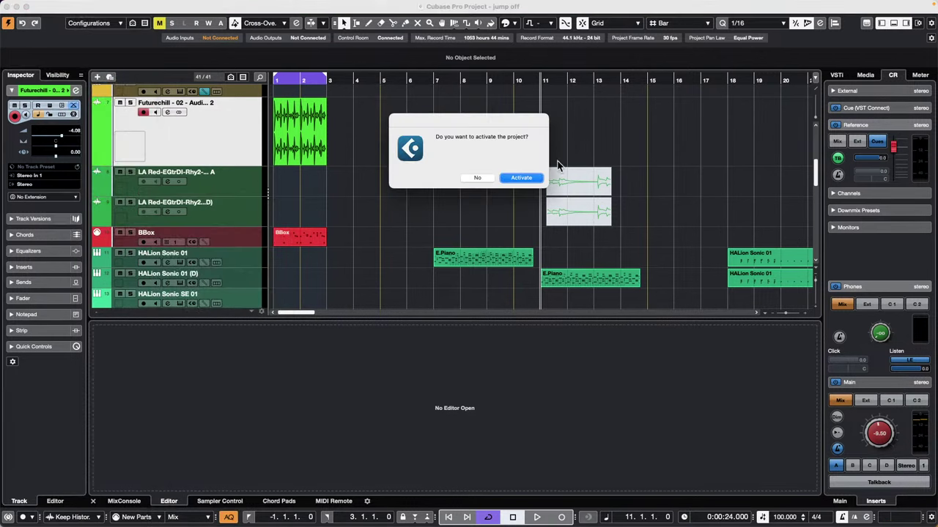
click(521, 180)
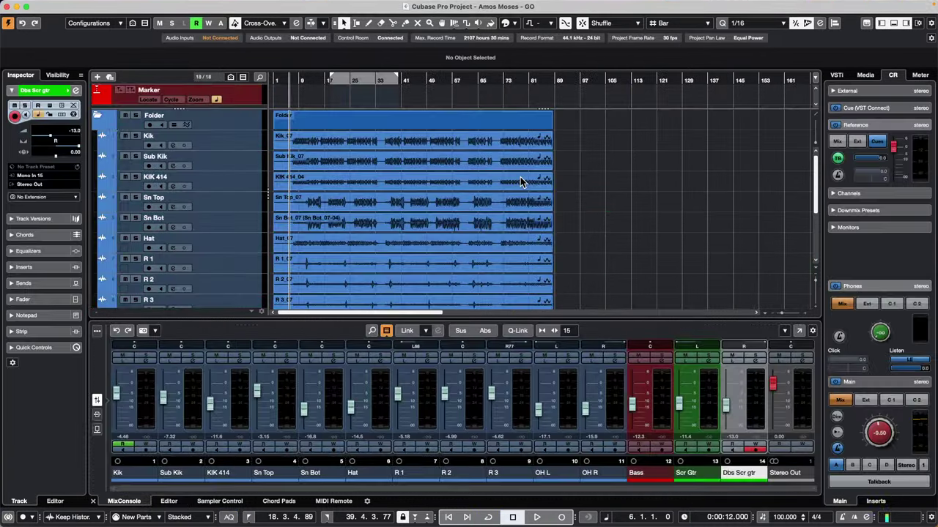
Hide the Scr Gtr and Dbs Scr gtr tracks through the project's track visibility list
scroll(322, 161, down, 6)
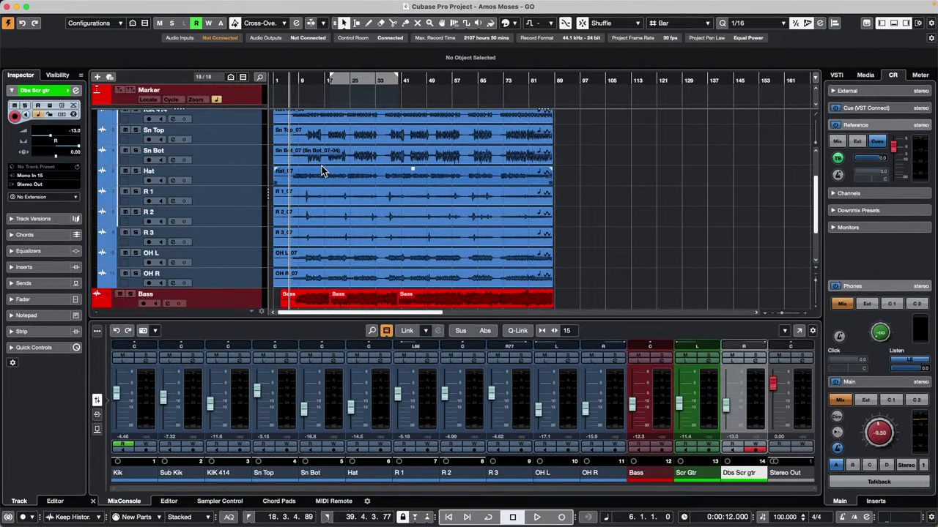
scroll(171, 166, down, 1)
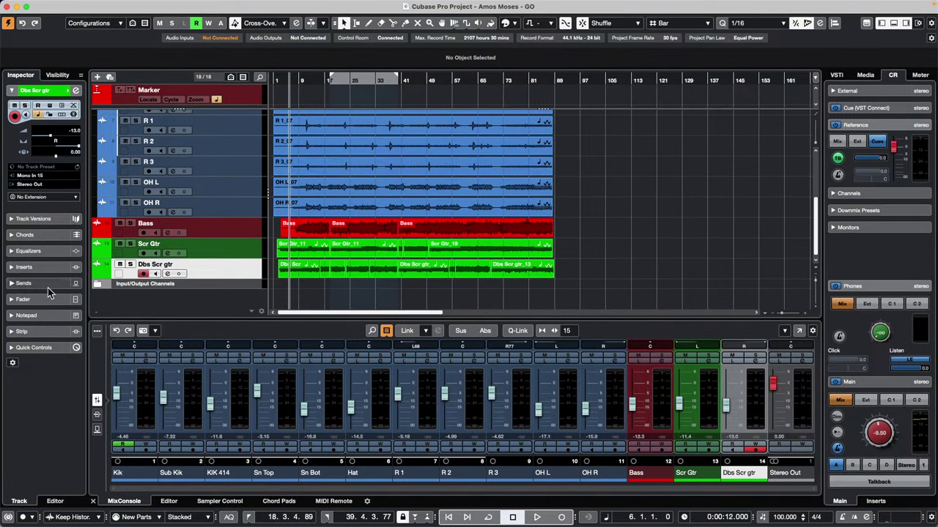
click(57, 75)
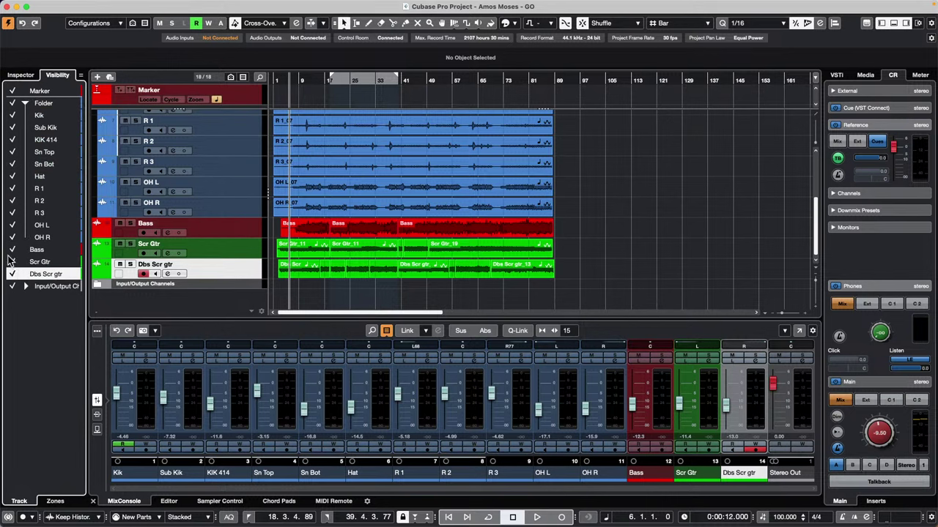
click(12, 262)
click(12, 274)
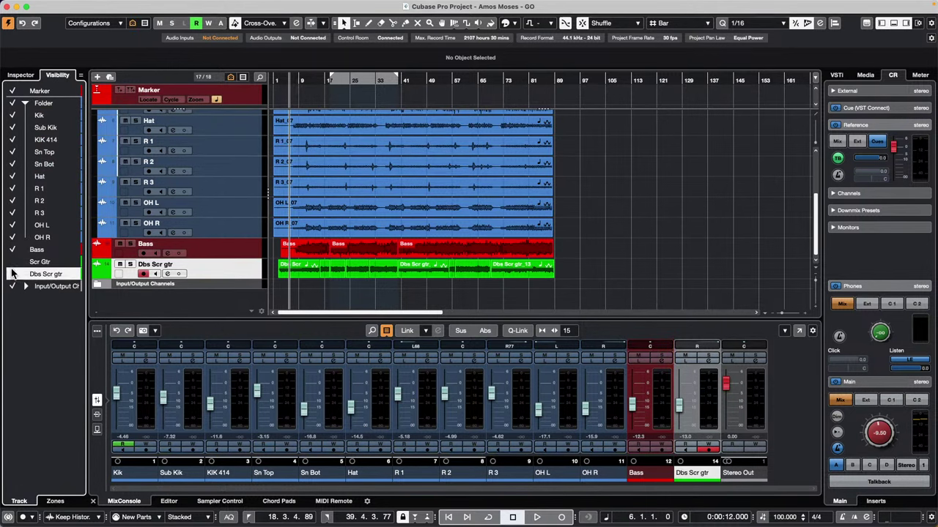
Turn on Sync Project and MixConsole for track visibility, and check the visible channels up to Stereo Out in the full MixConsole
click(81, 77)
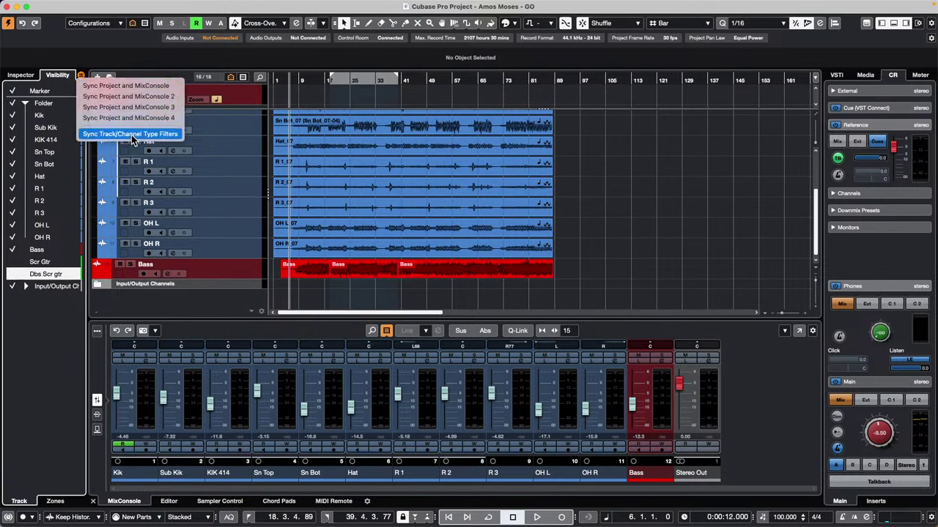
click(155, 86)
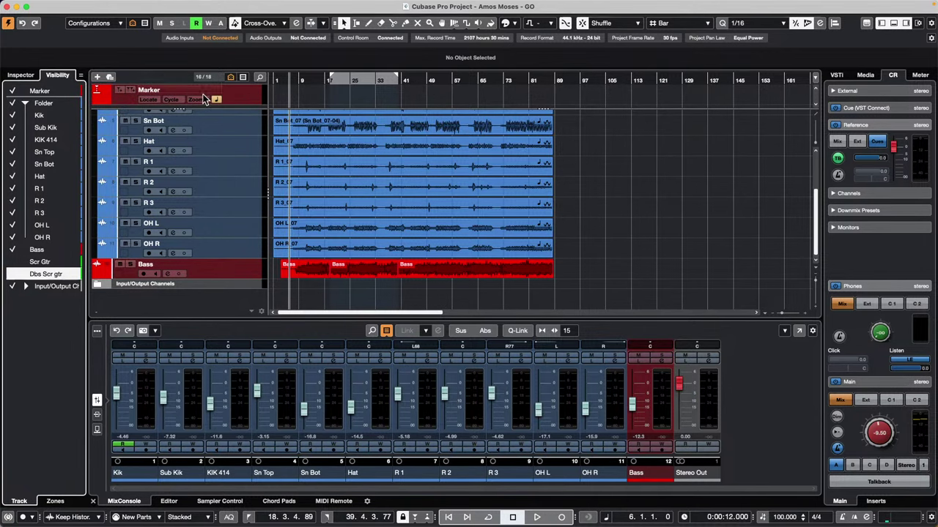
key(F3)
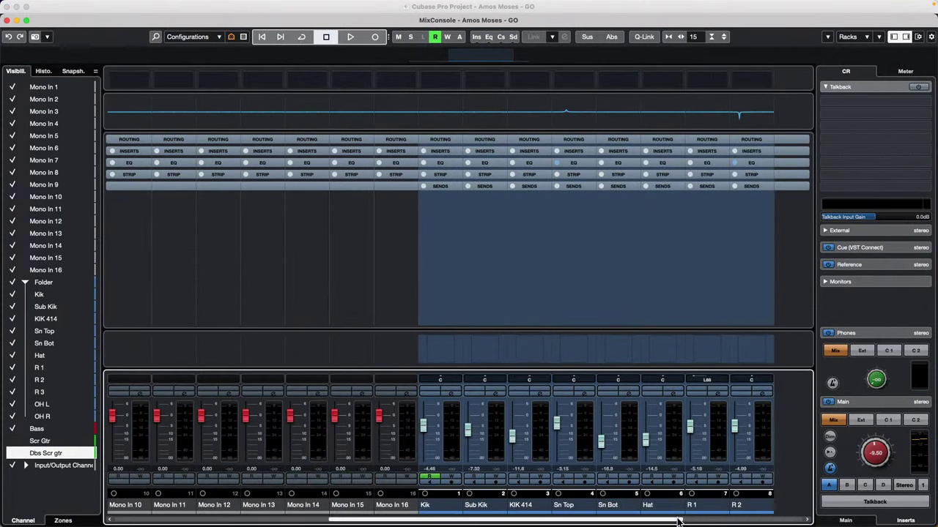
drag(682, 520, 854, 515)
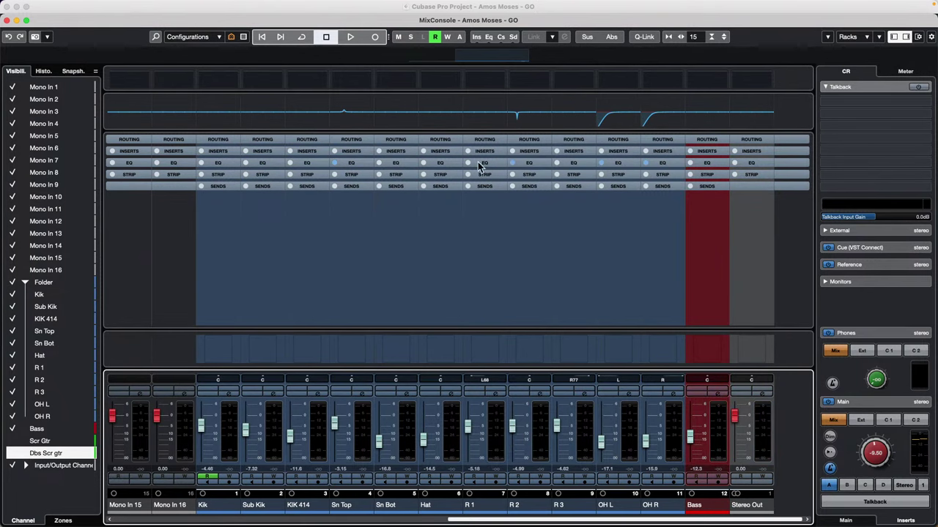
click(8, 21)
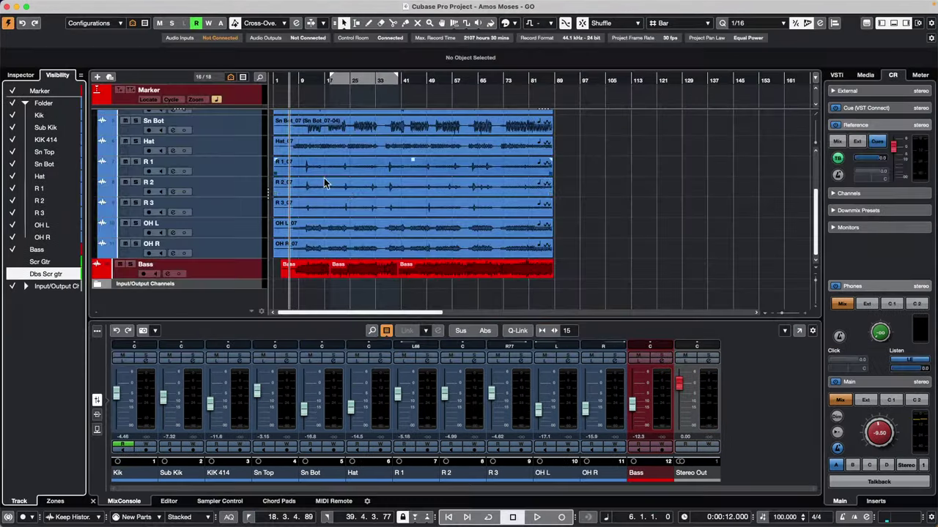
Show the Scr Gtr and Dbs Scr gtr tracks again, and check their channels in the full MixConsole
click(13, 262)
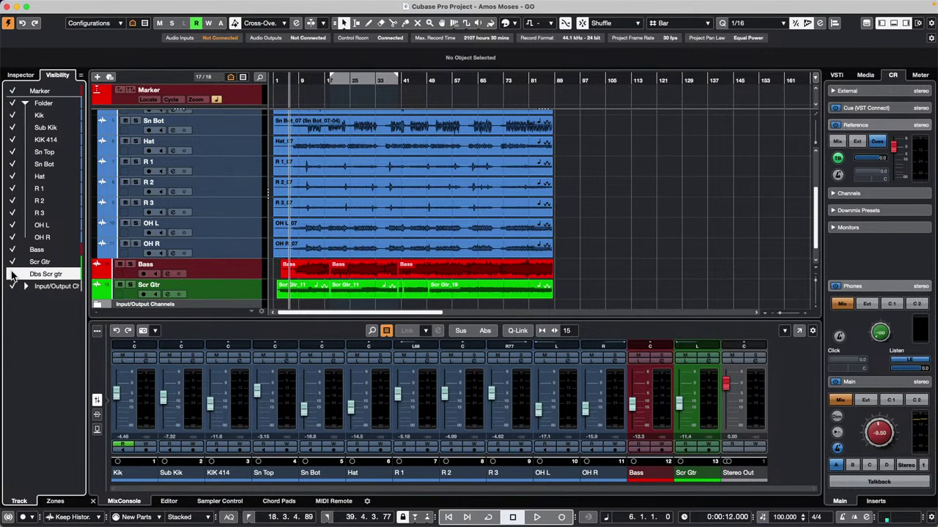
click(12, 274)
key(F3)
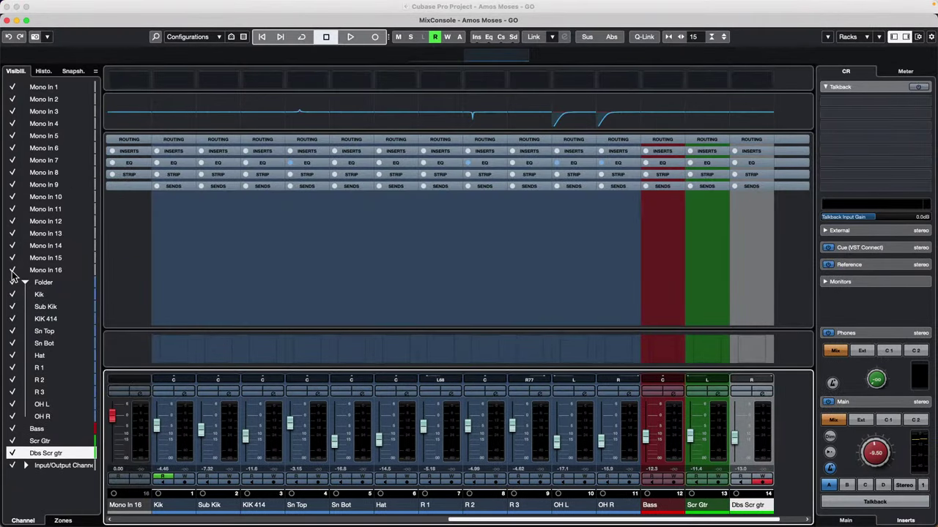
key(F3)
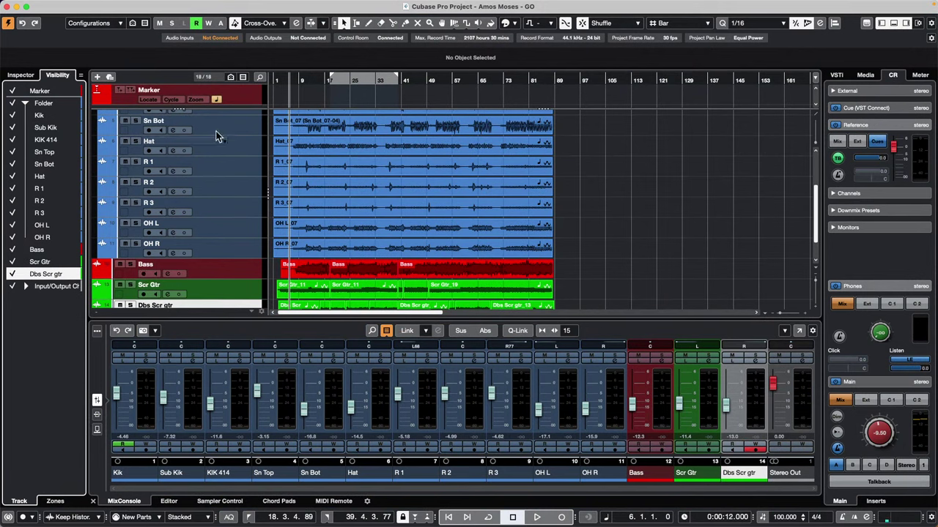
Hide the Marker track, show it again, and bring up the visibility sync options
click(80, 76)
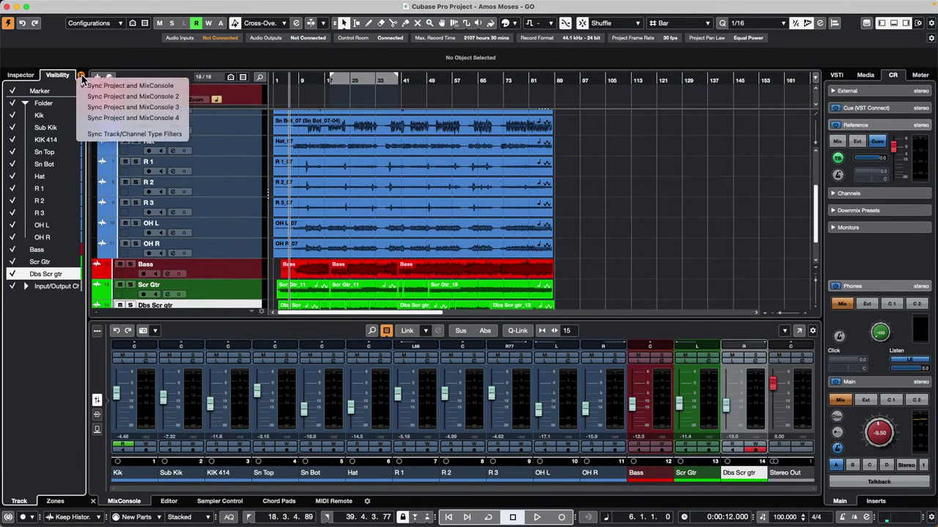
click(15, 91)
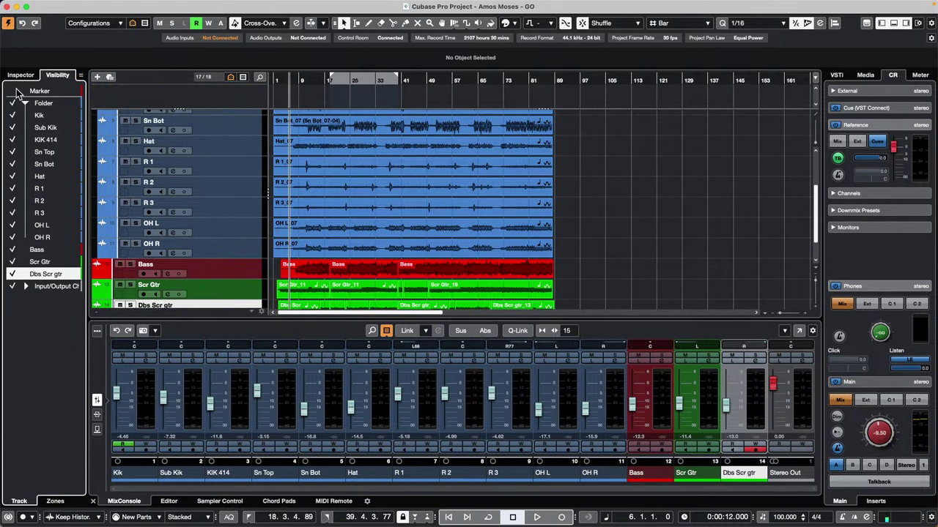
click(14, 91)
click(80, 76)
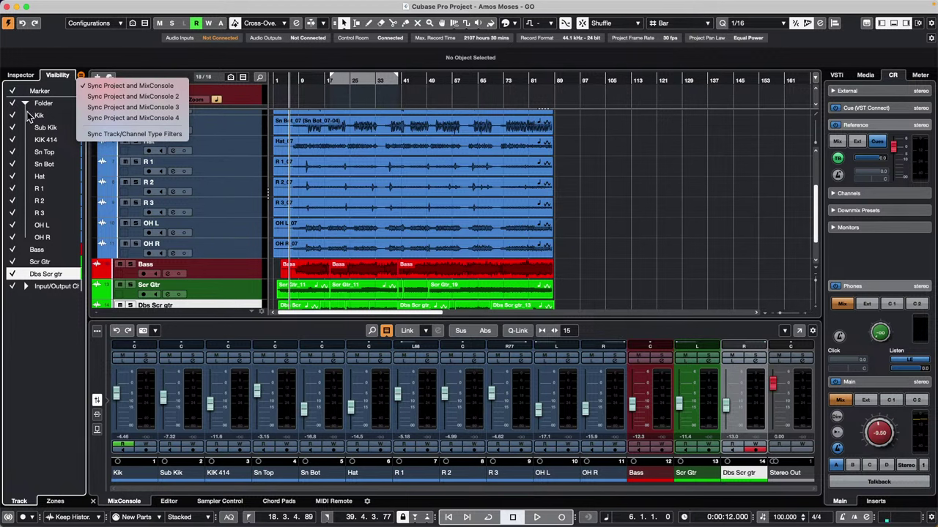
Turn off Sync Project and MixConsole for track visibility
click(152, 86)
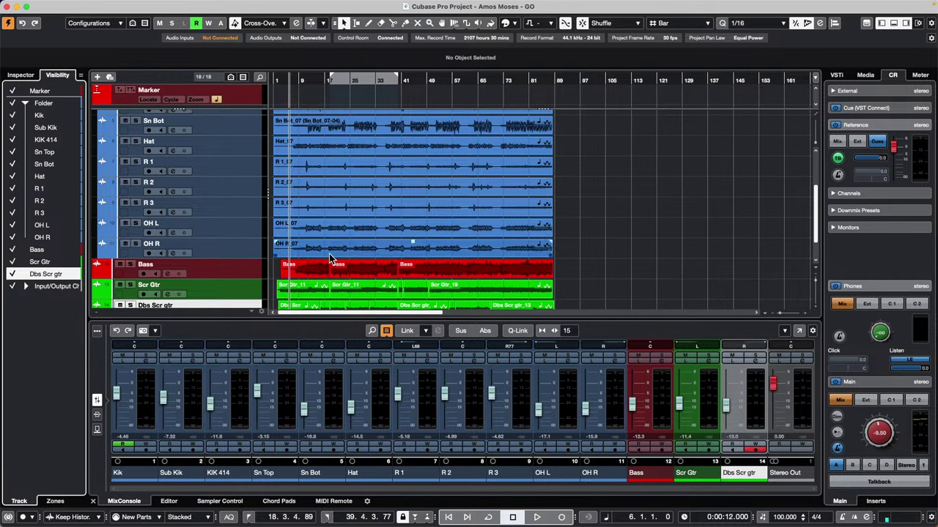
Open the recent project jump off.cpr and select its Test tone 440Hz track
mouse_move(135, 3)
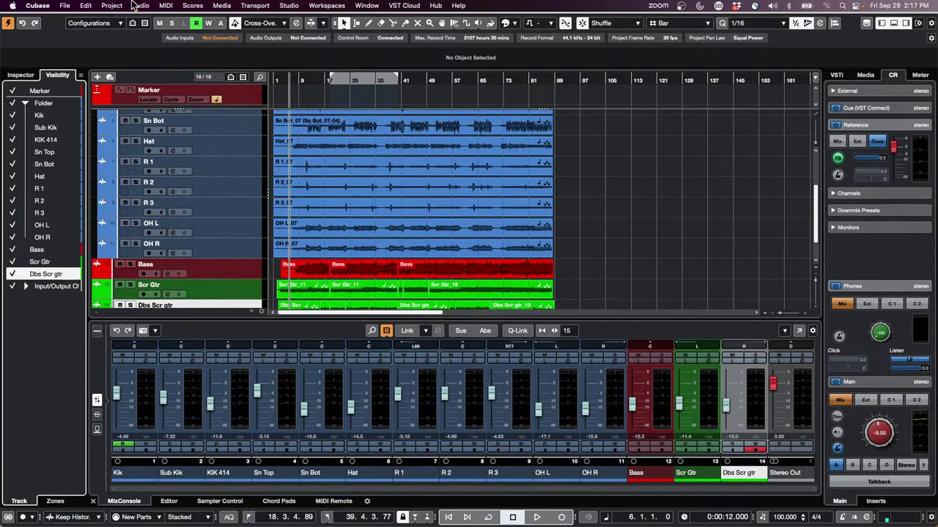
click(66, 6)
mouse_move(109, 230)
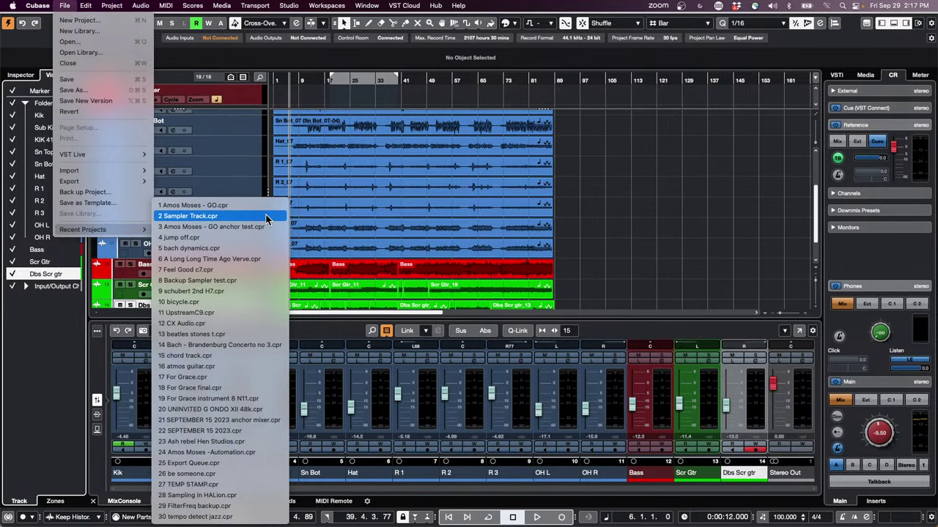
click(258, 236)
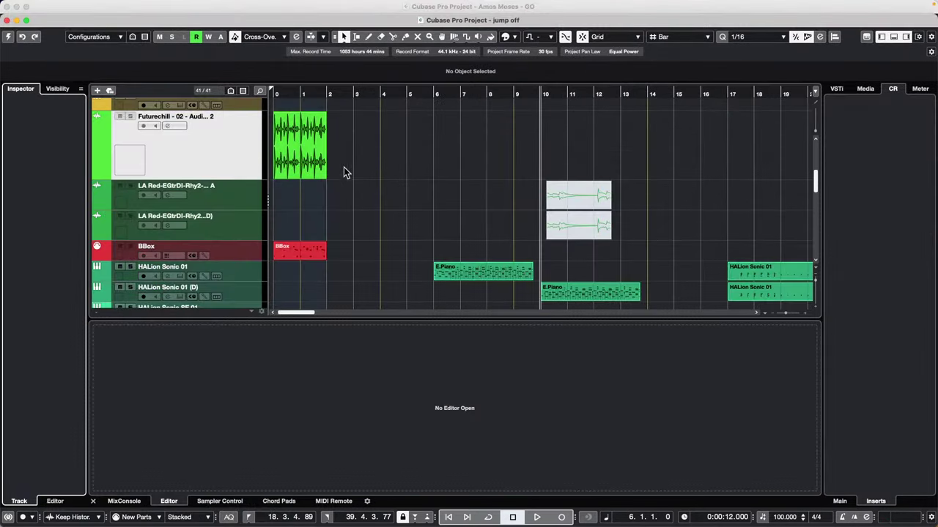
scroll(322, 224, down, 5)
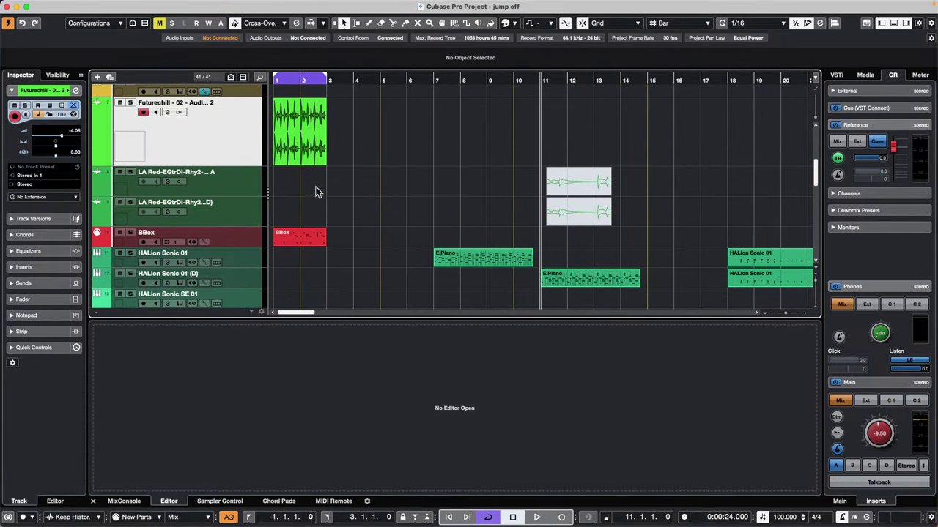
scroll(366, 202, down, 15)
scroll(365, 202, up, 15)
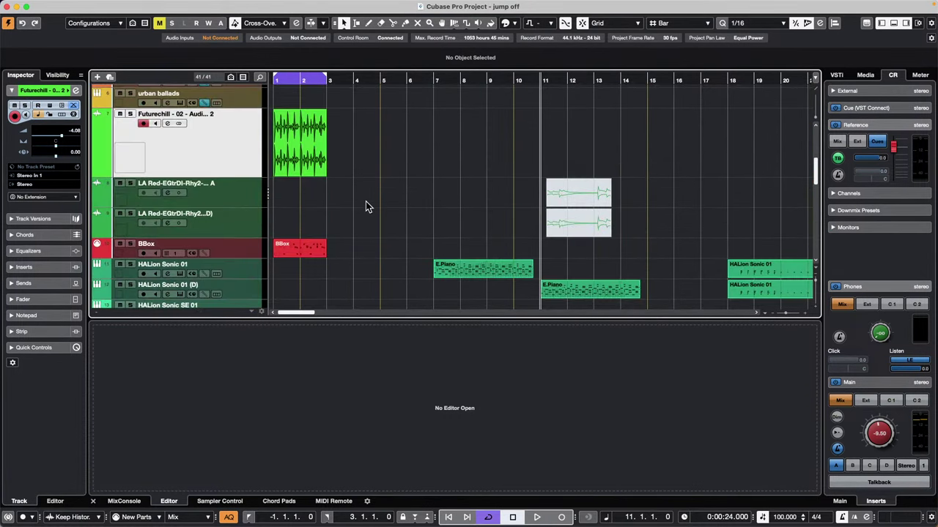
scroll(365, 202, down, 4)
scroll(366, 203, down, 1)
click(242, 209)
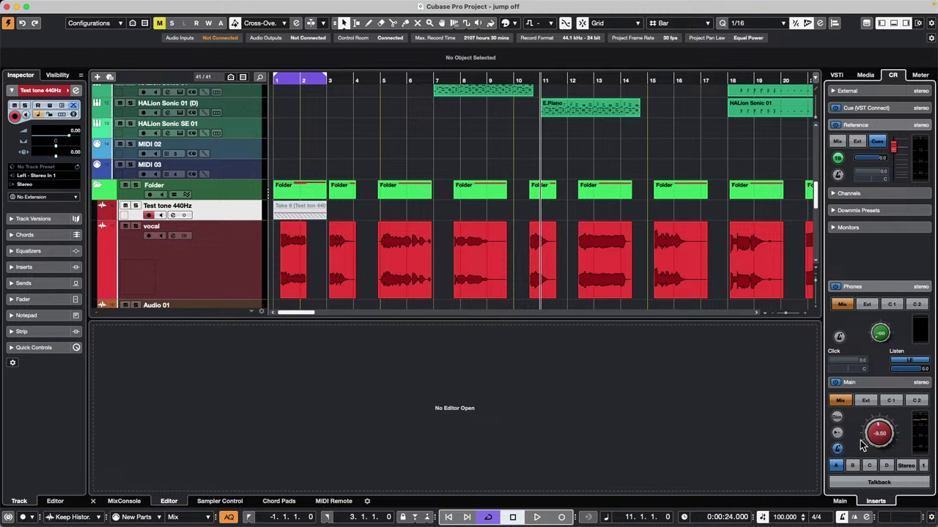
Unmute the Take 6 event on the Test tone 440Hz track with the Mute tool
right_click(308, 211)
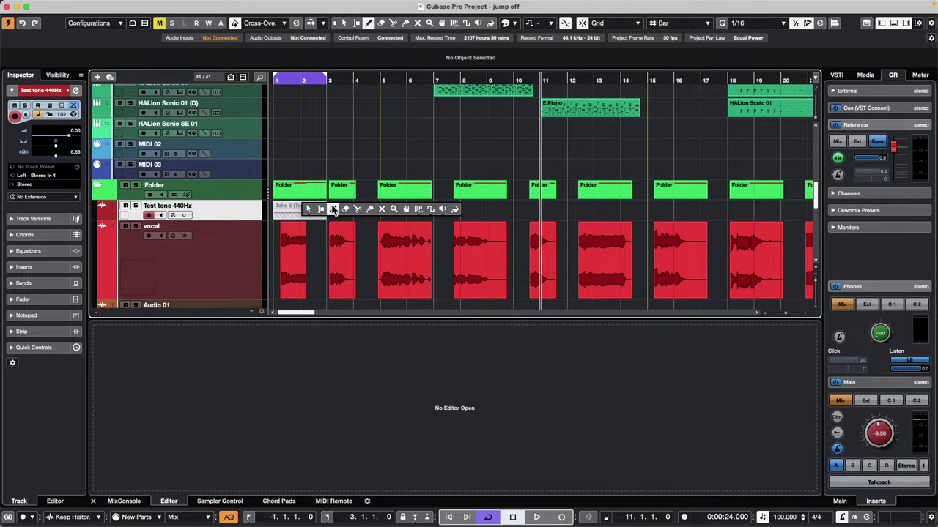
click(333, 210)
right_click(308, 211)
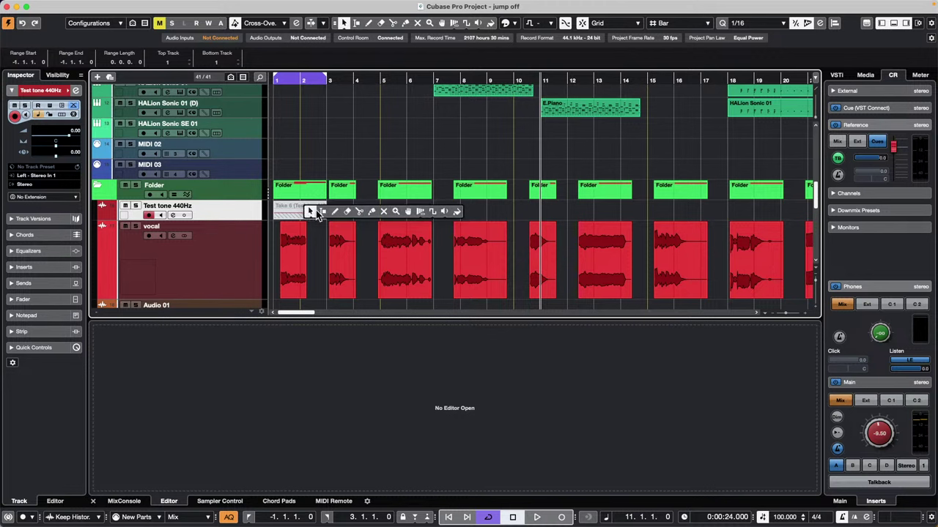
click(376, 214)
double_click(304, 213)
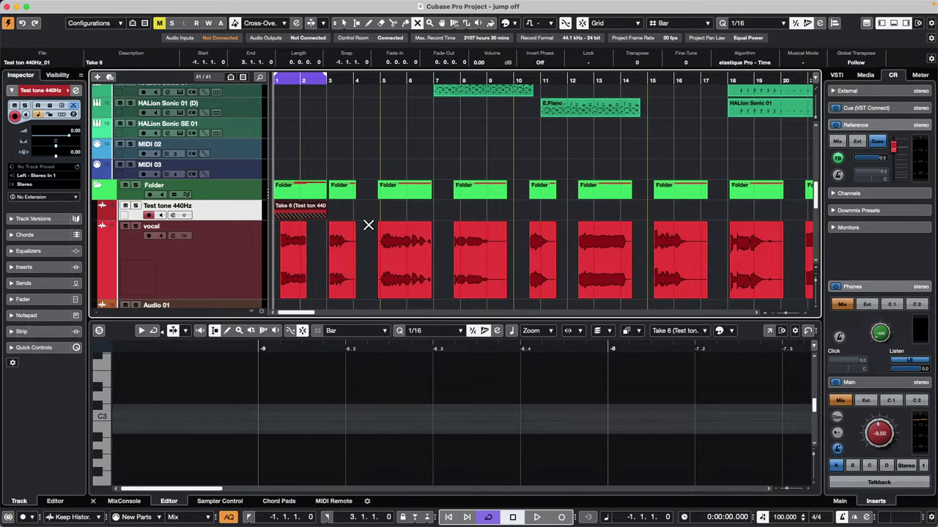
Solo the Test tone 440Hz track during playback, check its channel and Stereo output meters in the MixConsole, and stop playback
scroll(242, 249, up, 2)
key(space)
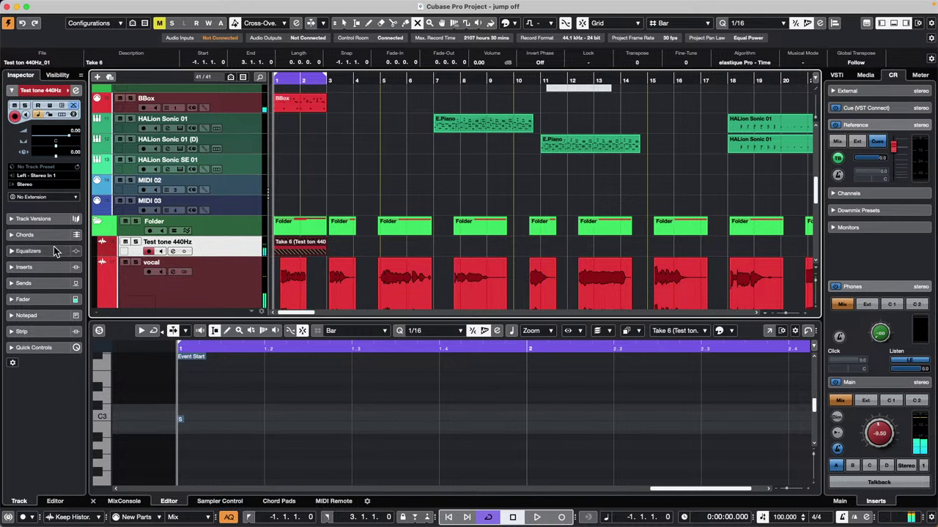
click(135, 241)
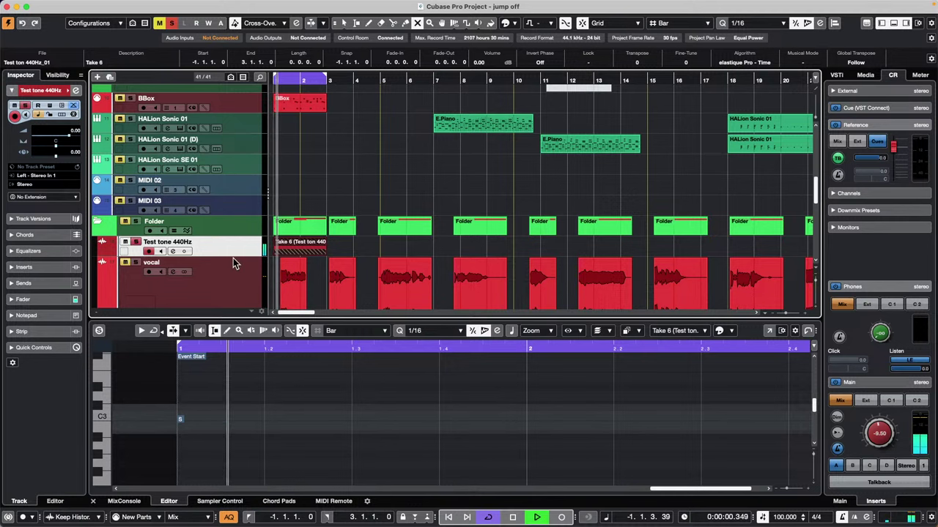
click(123, 501)
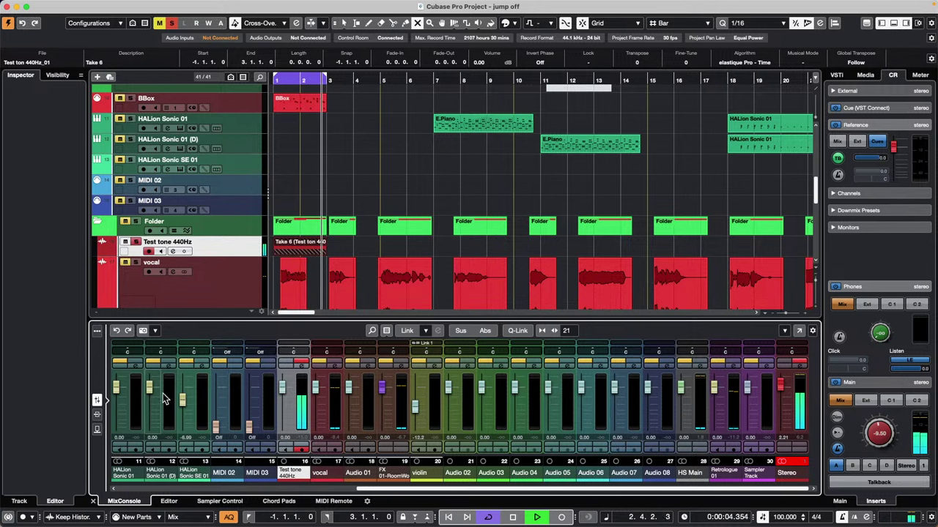
key(space)
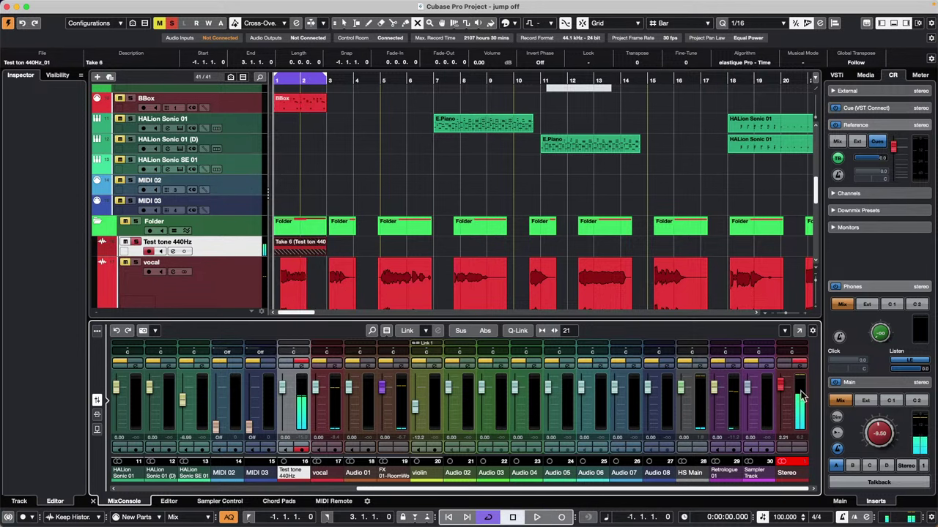
click(249, 252)
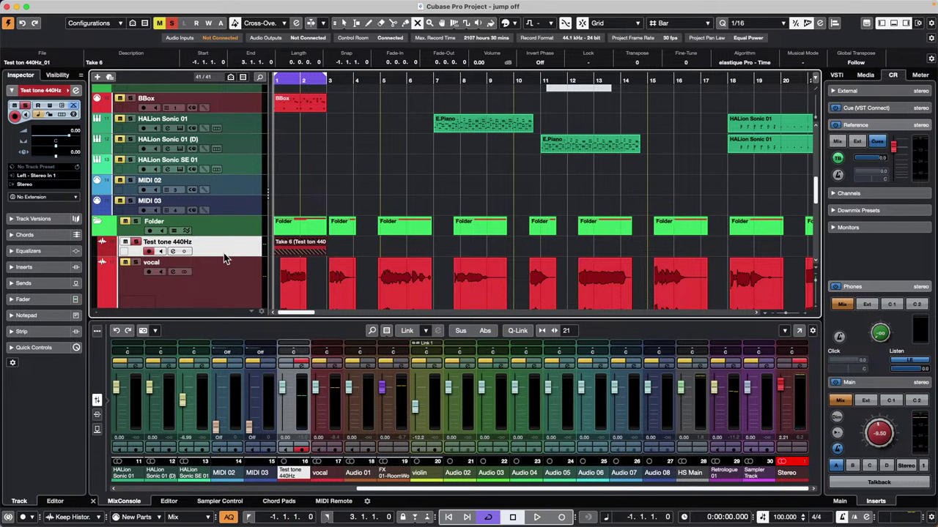
drag(224, 255, 251, 254)
scroll(456, 186, down, 5)
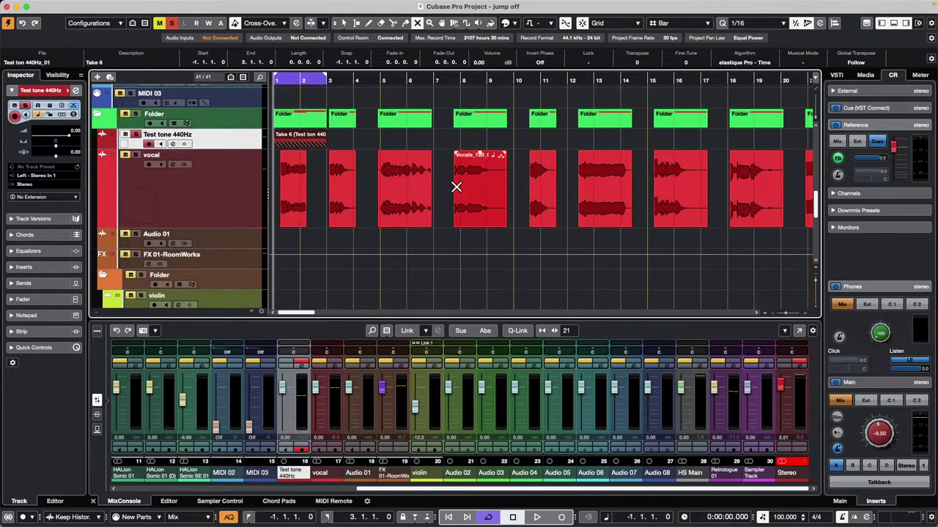
scroll(456, 186, up, 5)
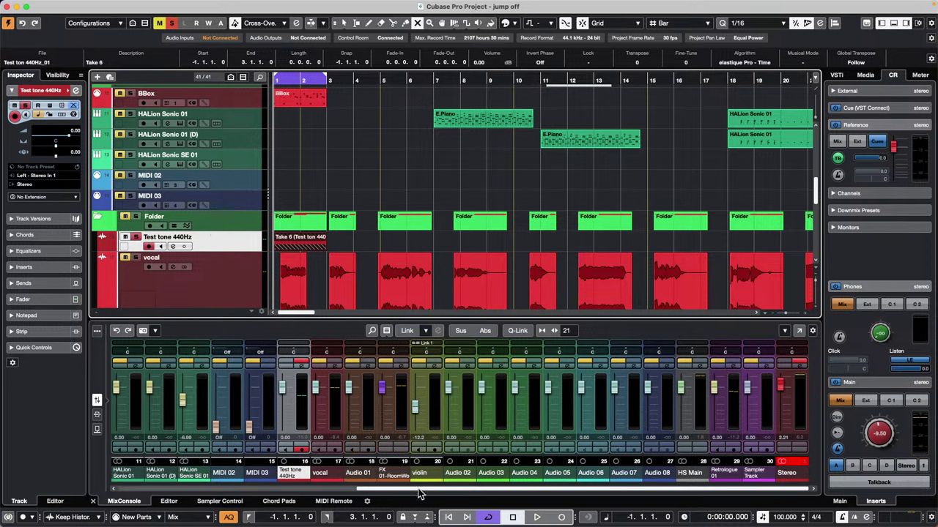
Create a new empty project in the Ash rebel Hen Studis folder
click(63, 6)
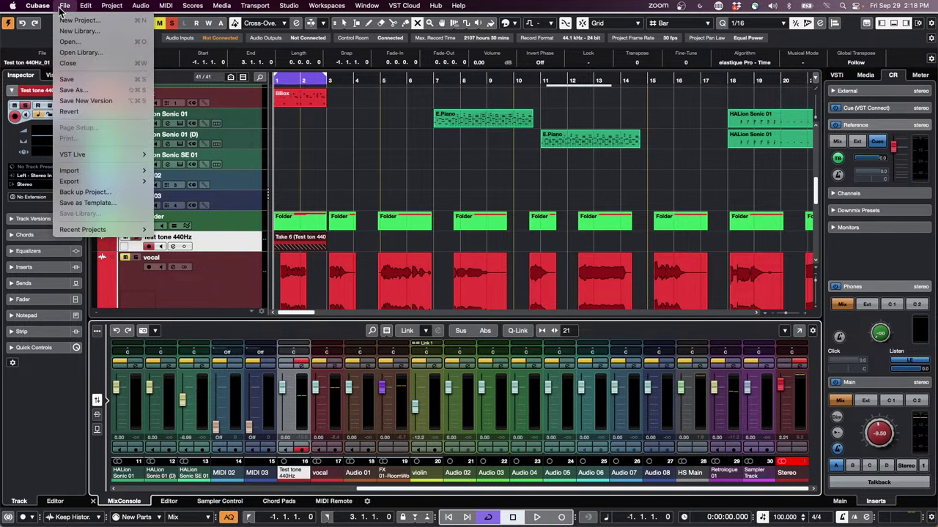
mouse_move(76, 230)
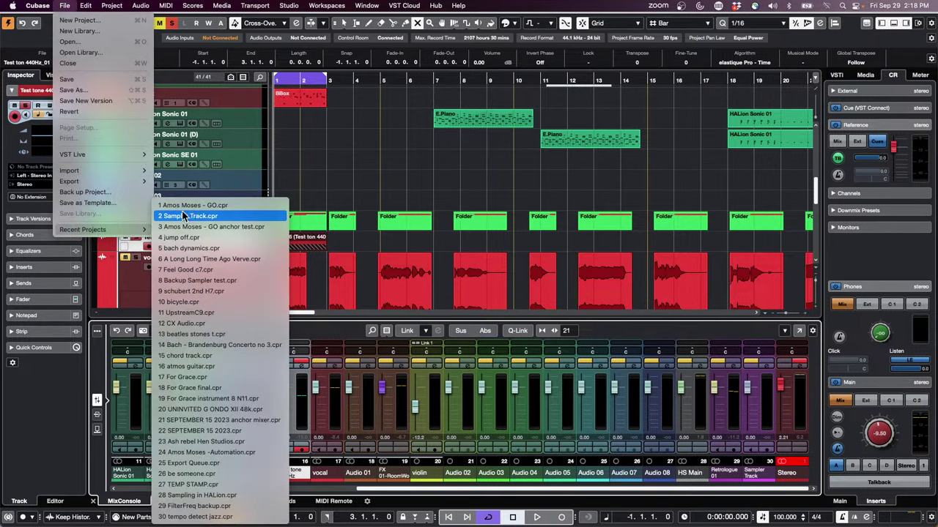
click(67, 22)
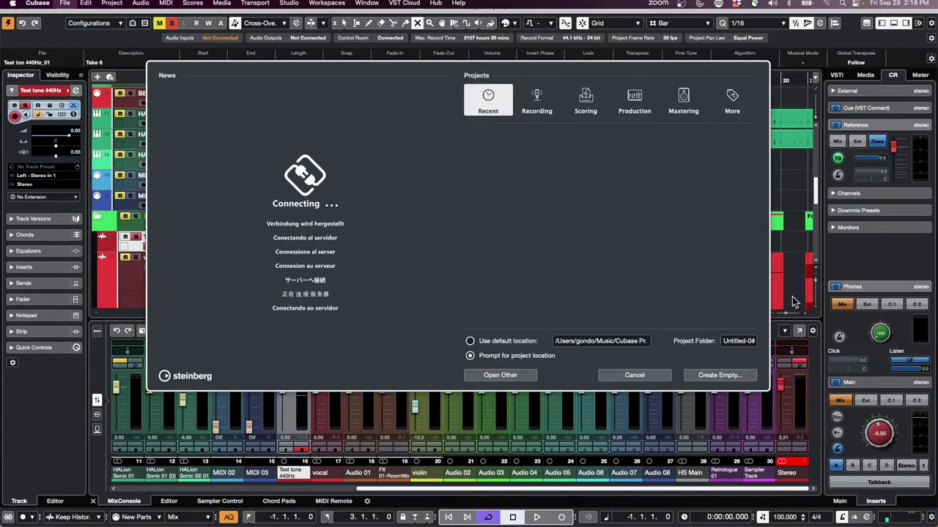
click(735, 378)
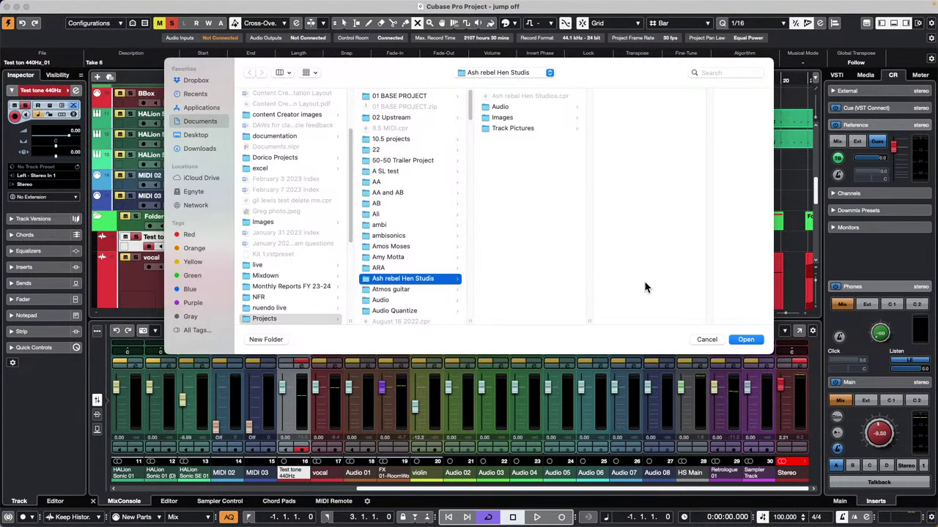
click(746, 340)
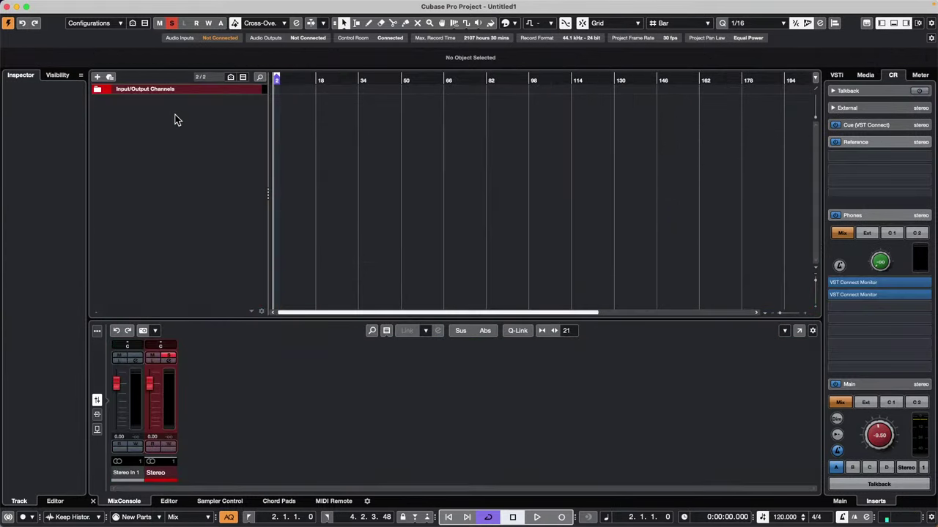
Add one stereo audio track that takes its input from the Stereo In 1 bus
right_click(174, 120)
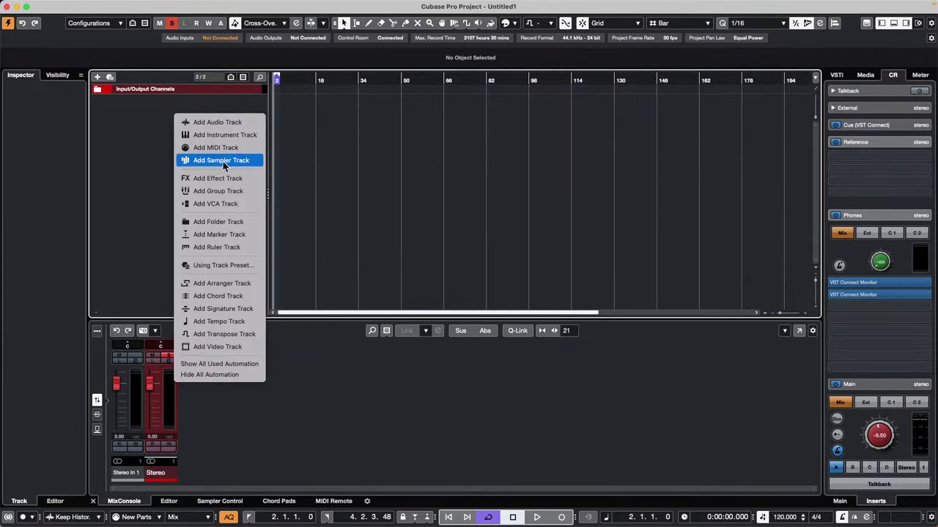
click(228, 123)
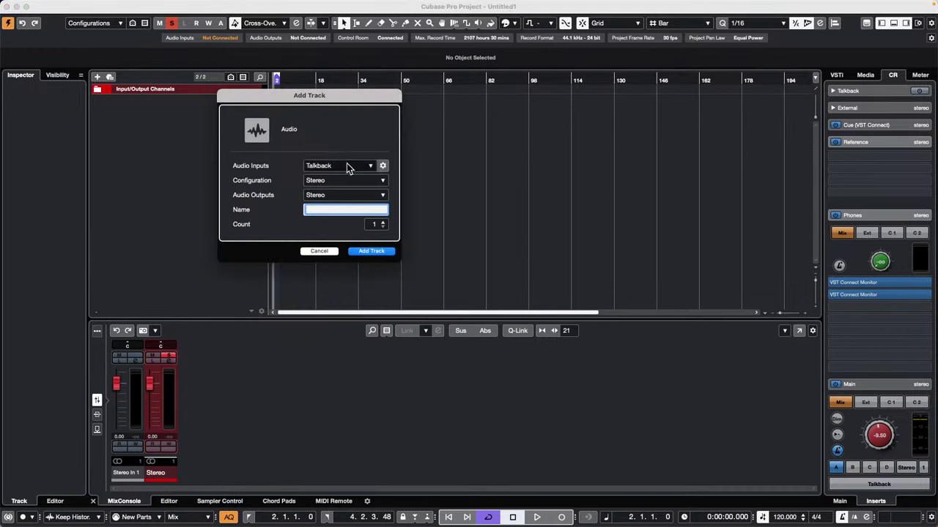
click(349, 171)
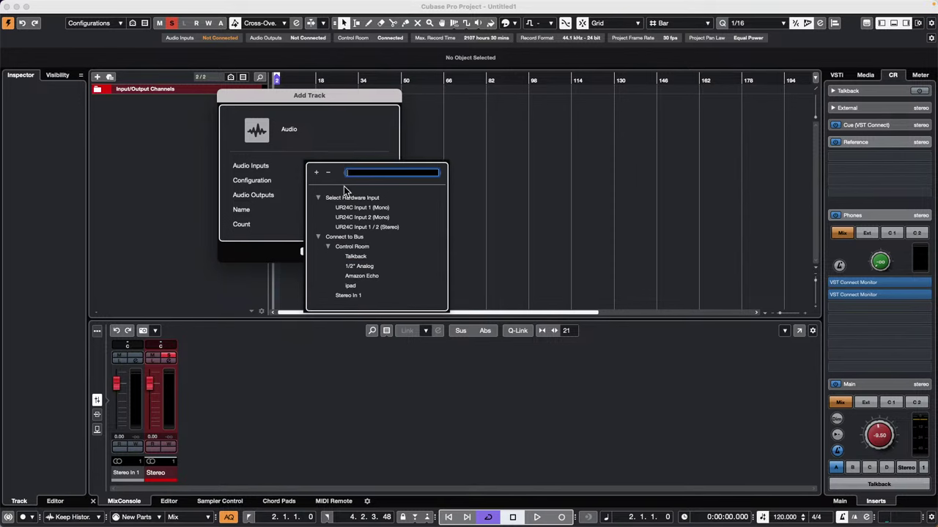
click(353, 294)
click(359, 251)
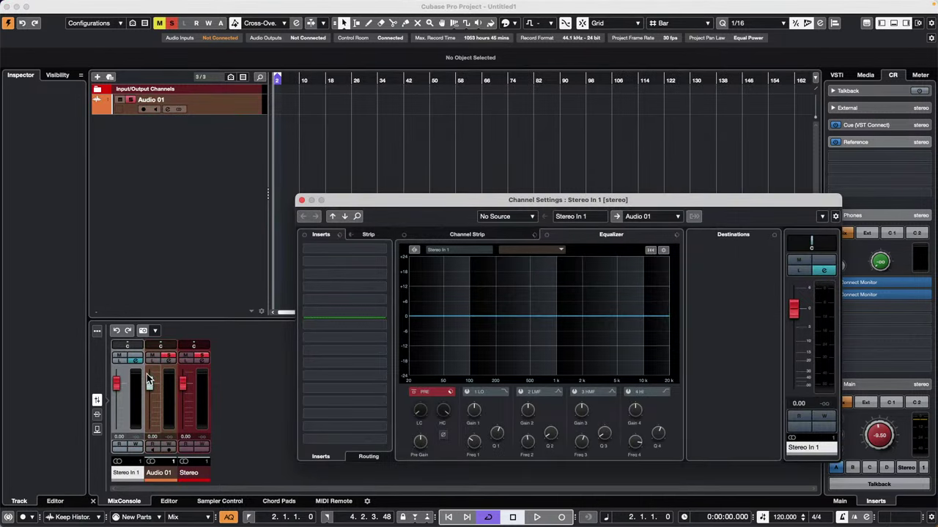
Lower the Control Room main level to -21.3 dB and load TestGenerator in the first insert slot of the Stereo In 1 channel
drag(882, 434, 871, 450)
click(138, 361)
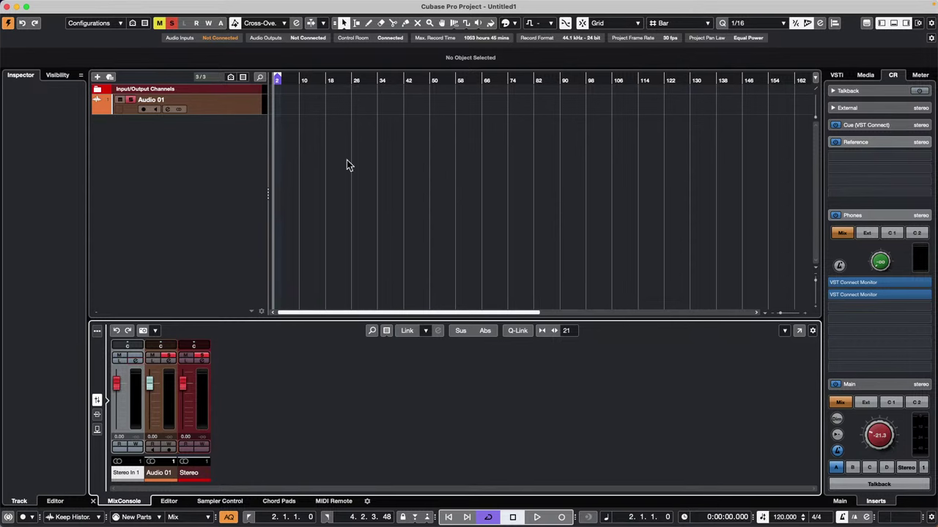
click(139, 364)
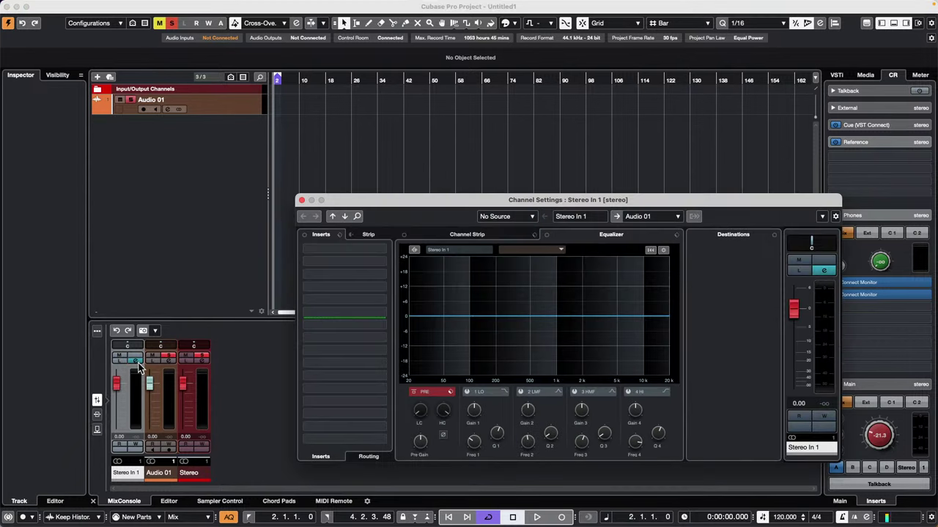
click(377, 249)
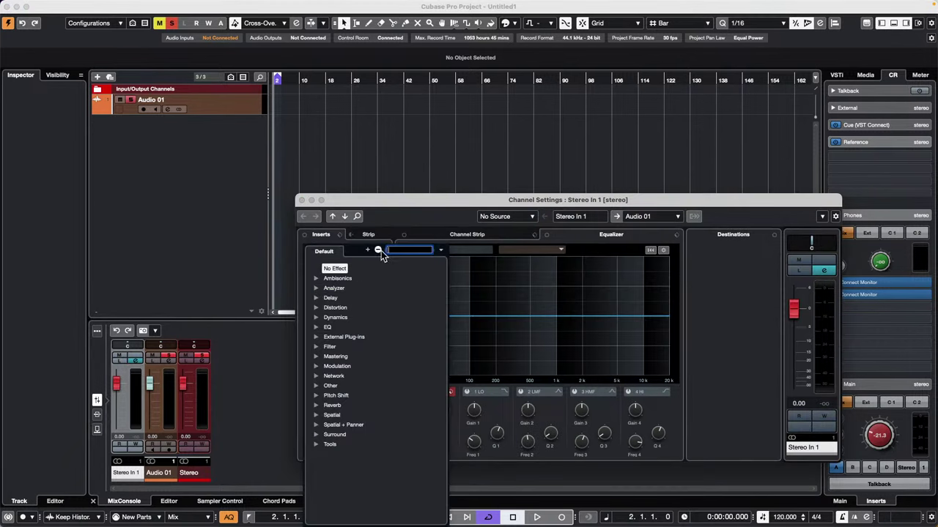
click(316, 444)
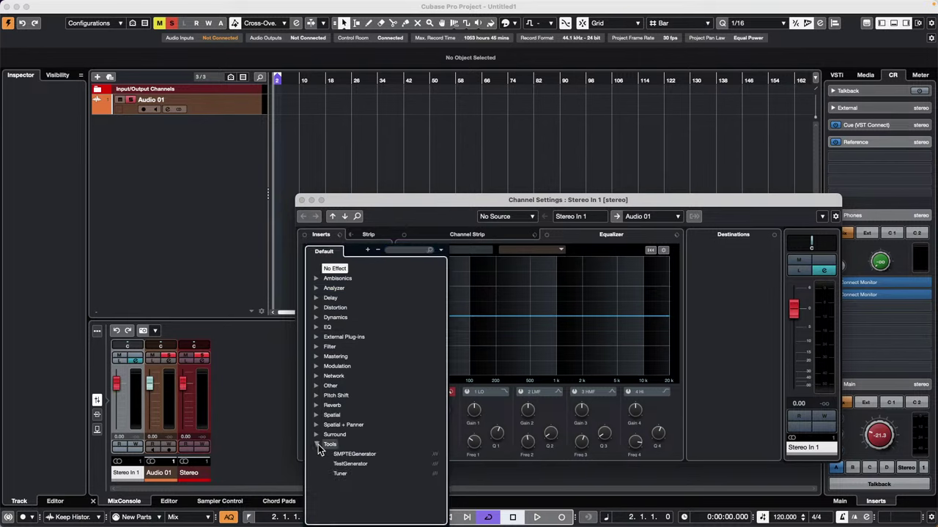
click(355, 464)
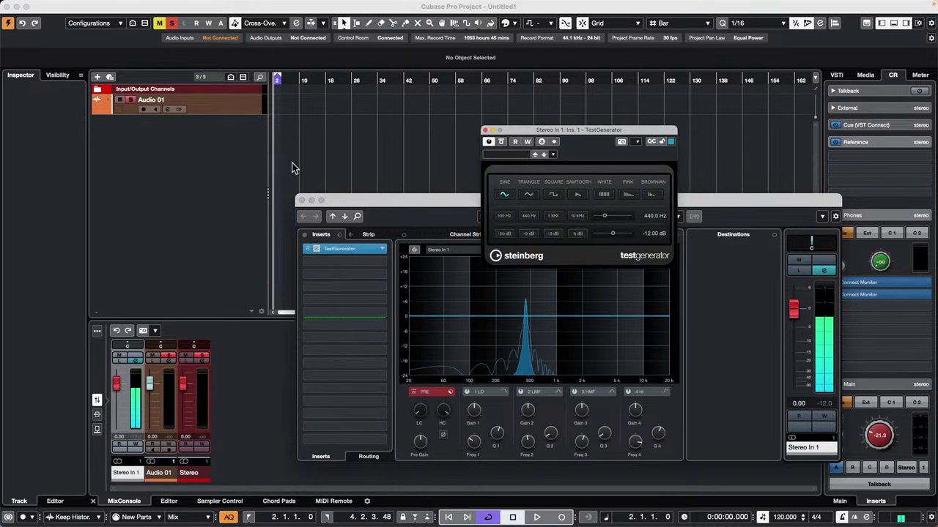
click(301, 200)
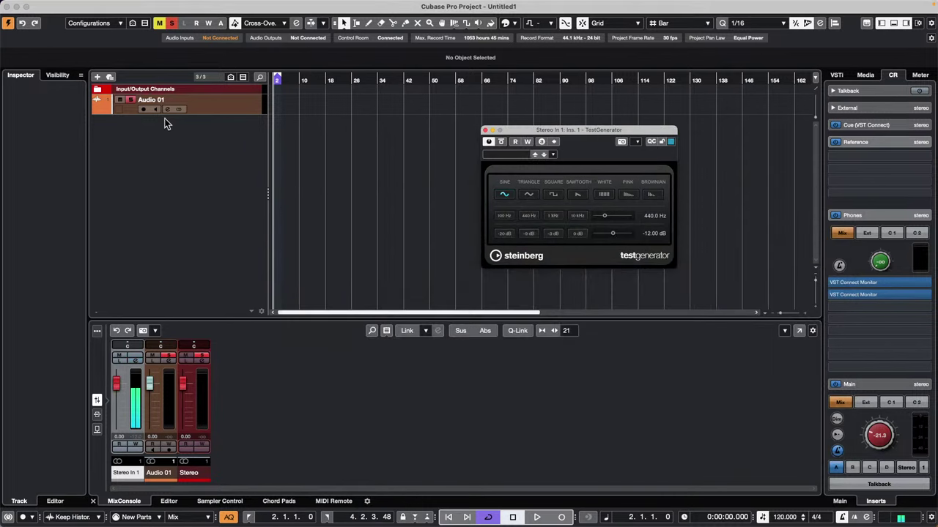
Record-enable the Audio 01 track and record a short cycled take of the 440 Hz test tone from the Stereo In 1 input
click(142, 108)
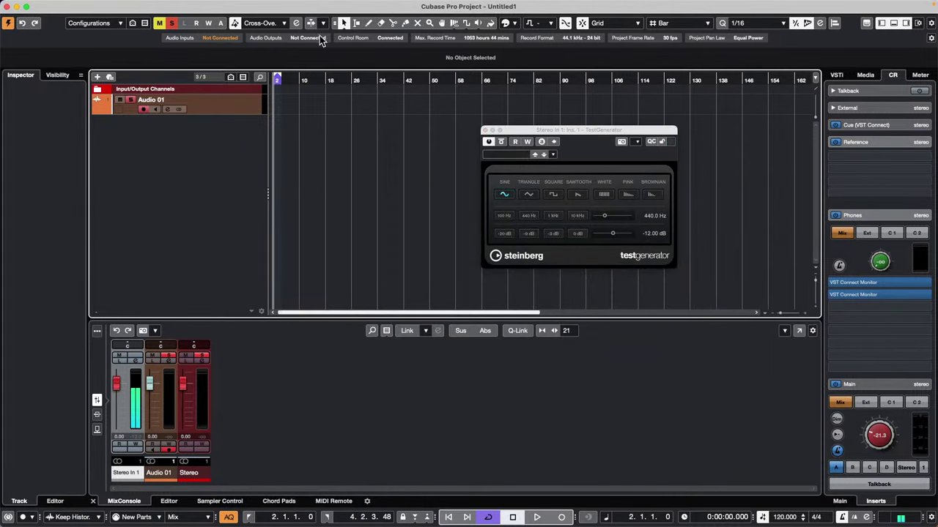
key(KP_Multiply)
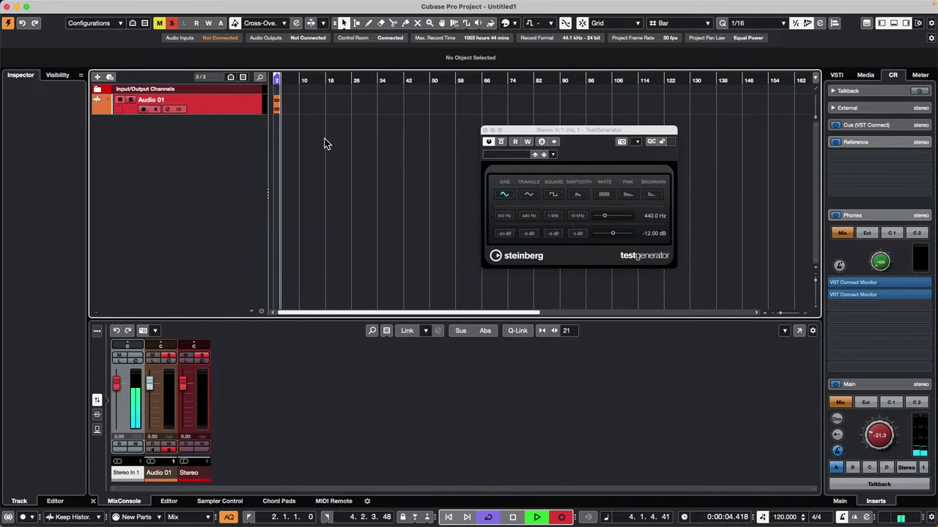
key(h)
key(h)
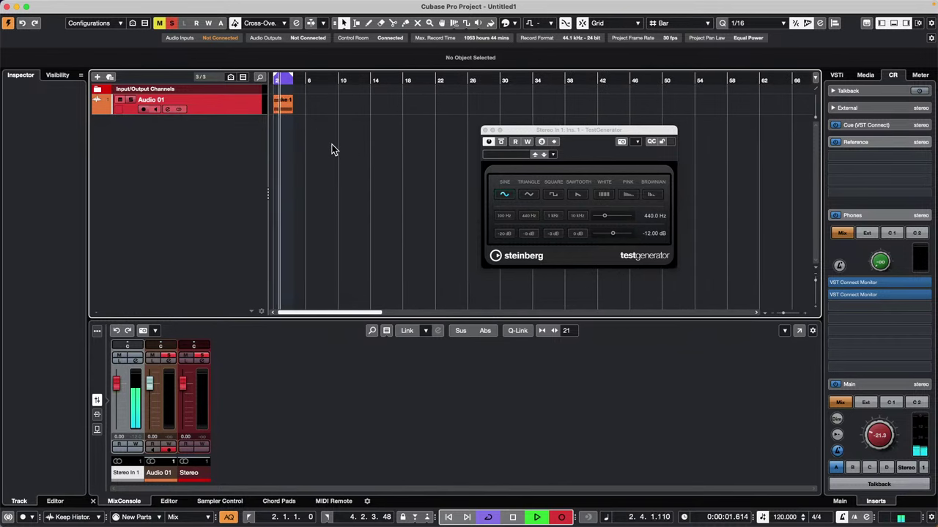
key(h)
key(space)
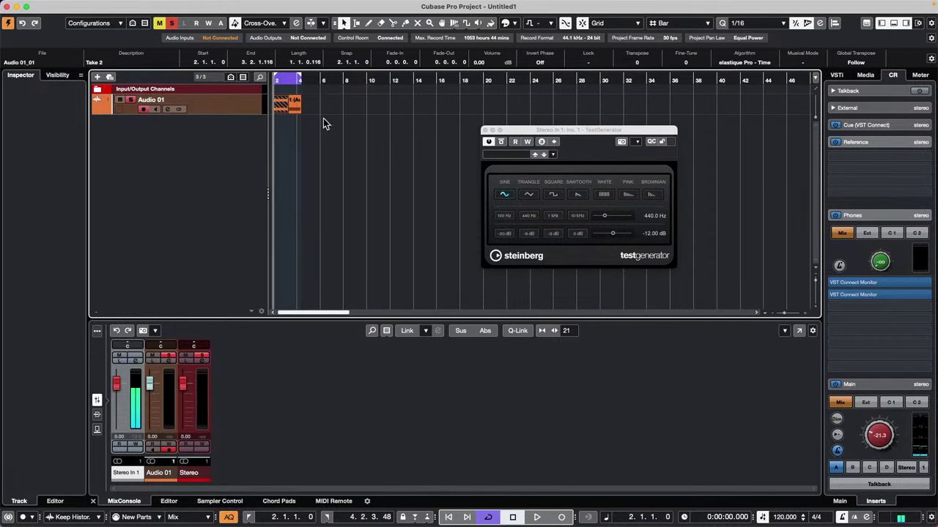
Delete the newest take on Audio 01, undo the deletion, and briefly play back the recording to check its meters
key(Delete)
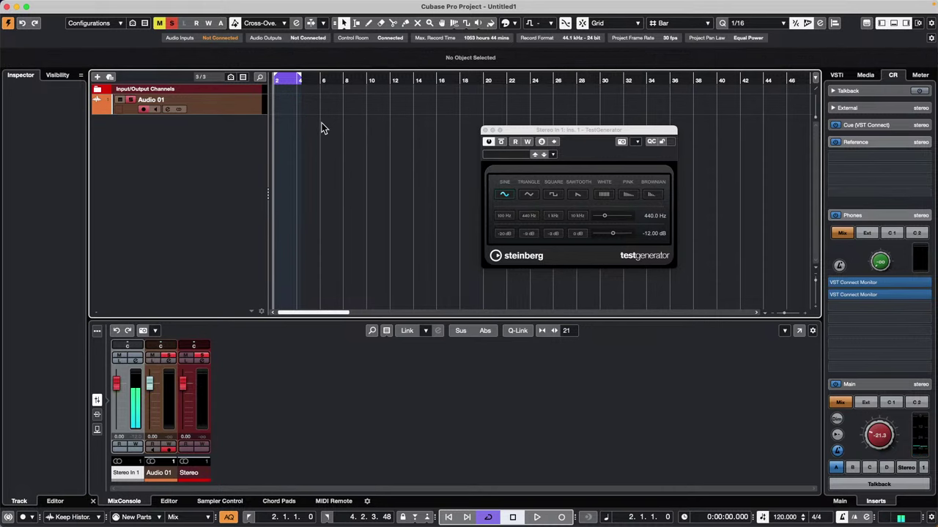
key(ctrl+z)
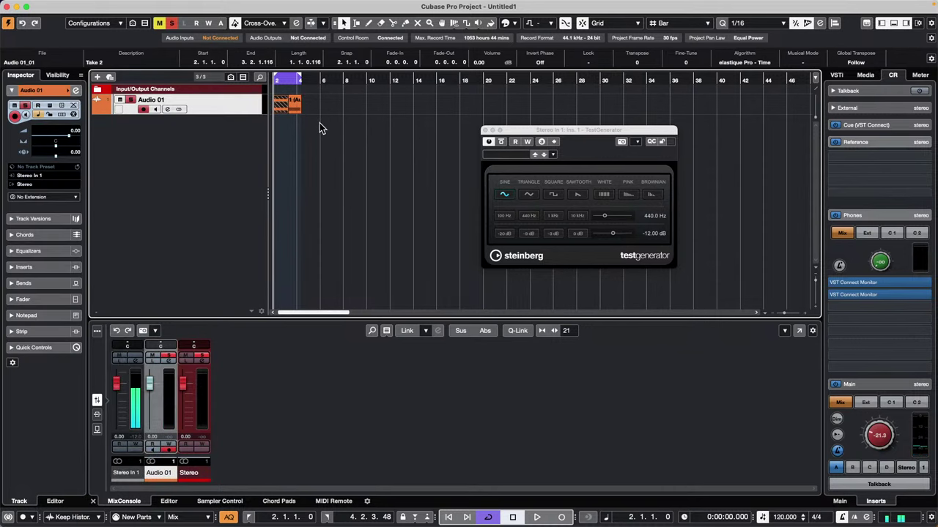
key(space)
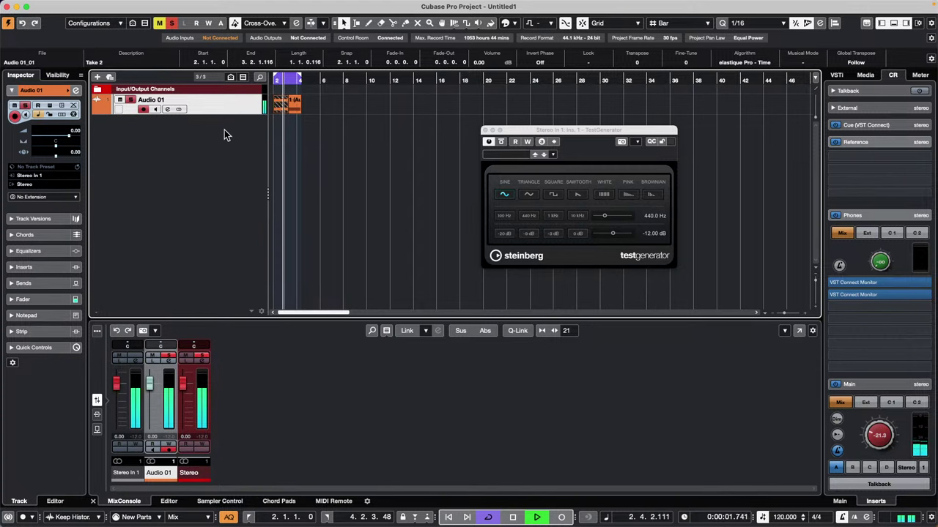
key(space)
Choose the Erase tool and apply the Recording preset to the track controls
right_click(284, 120)
click(328, 122)
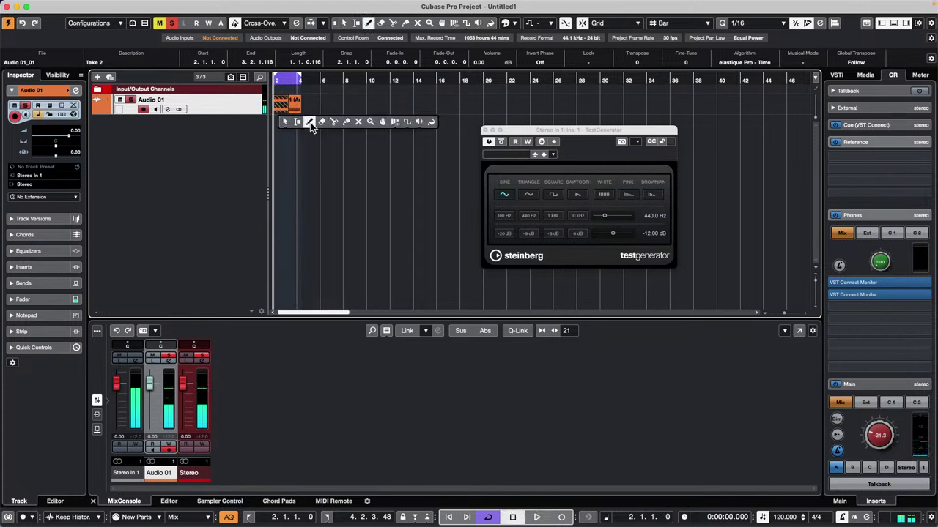
click(322, 122)
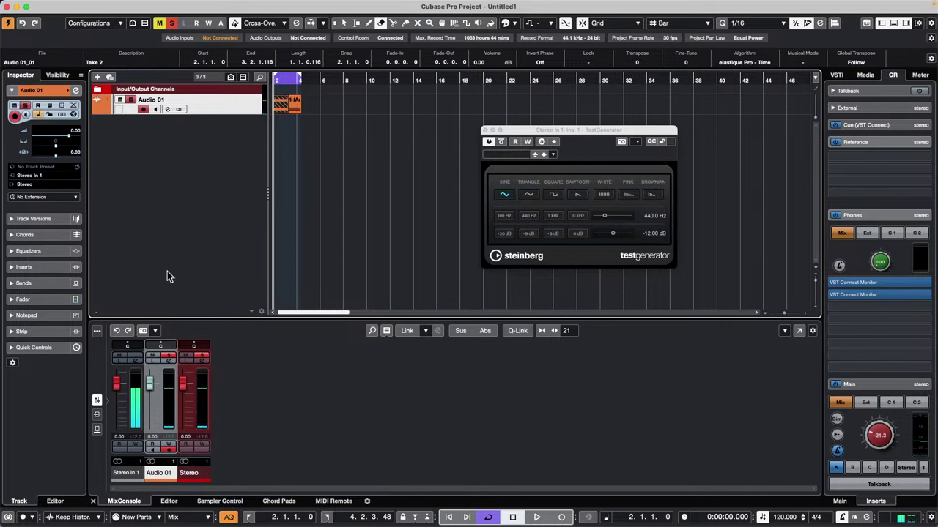
click(128, 314)
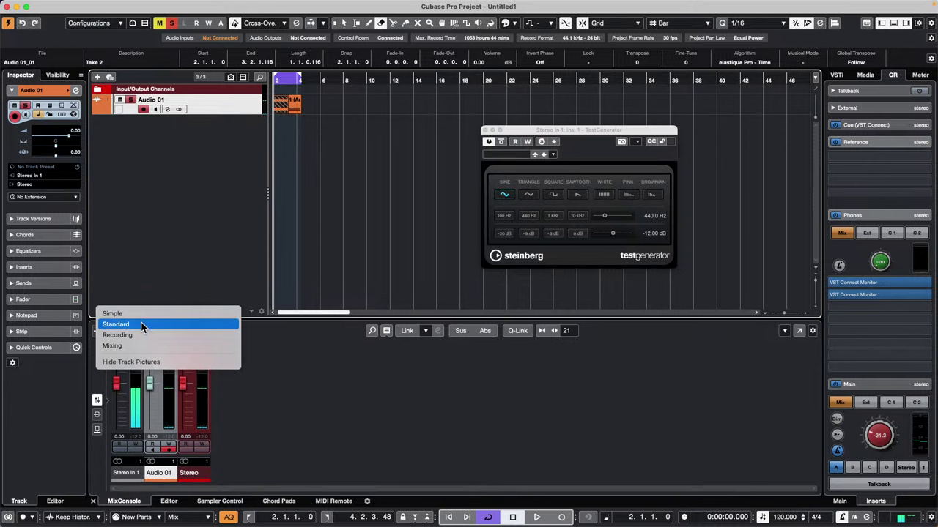
click(144, 335)
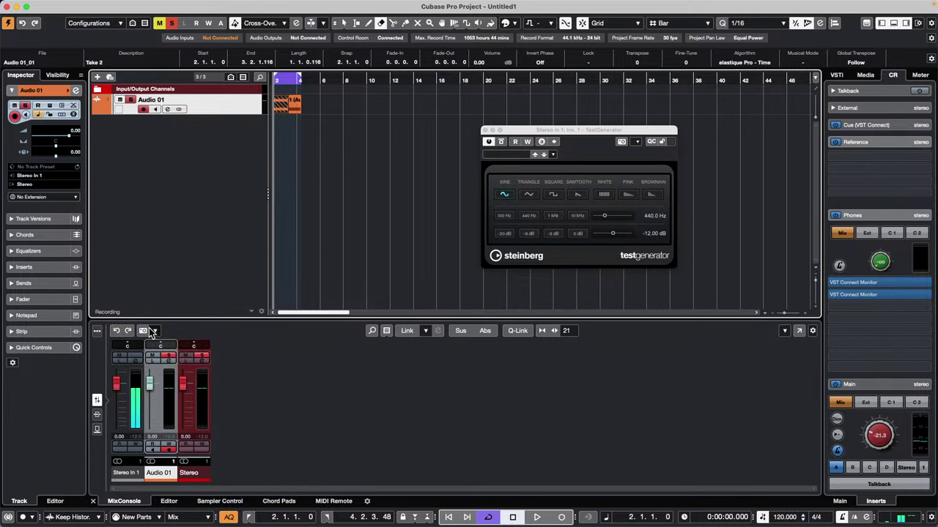
click(139, 311)
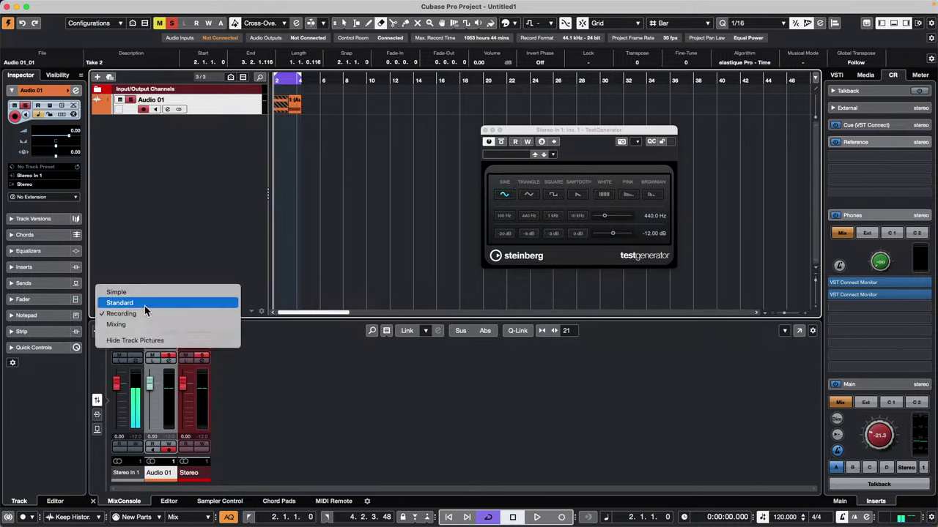
Enlarge the Audio 01 track height, erase the overlapping Take 2 event, and return to the Object Selection tool
click(205, 117)
drag(205, 114, 203, 129)
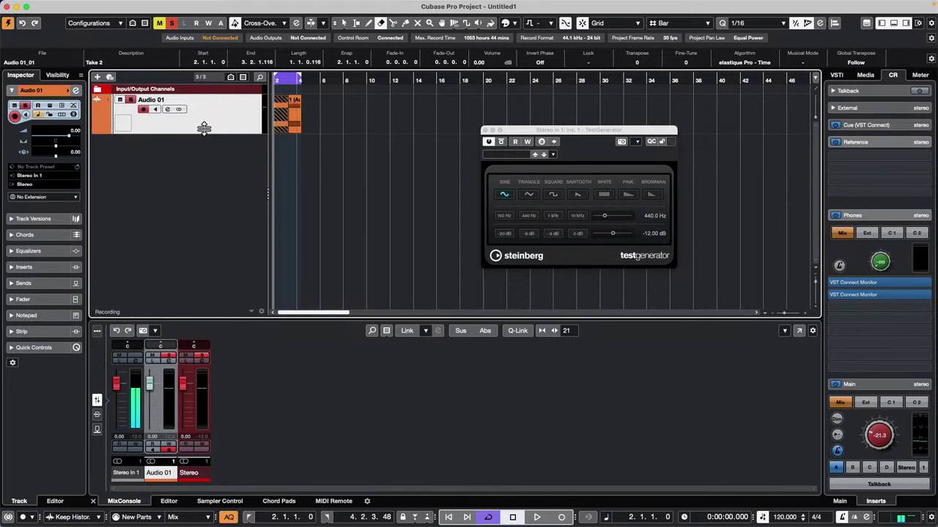
click(286, 117)
key(1)
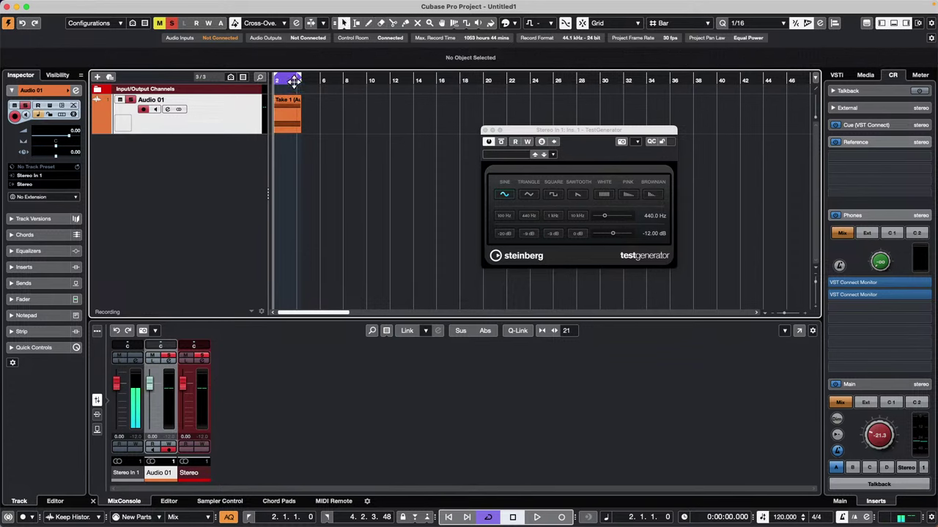
During playback, pan Audio 01 to L18, switch it to the Stereo Combined Panner, and offset its left and right pan positions
key(space)
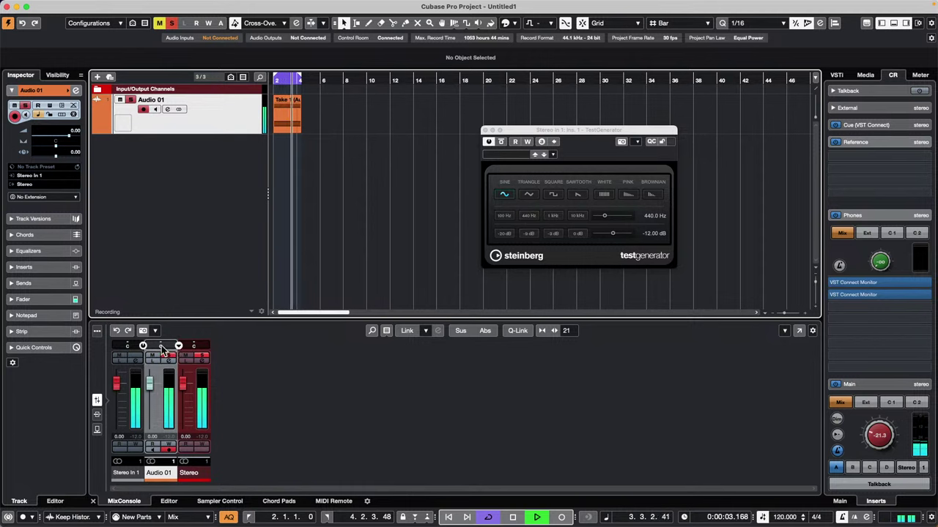
mouse_move(163, 351)
mouse_down()
mouse_move(202, 345)
mouse_move(126, 345)
mouse_move(202, 345)
mouse_move(158, 345)
mouse_up()
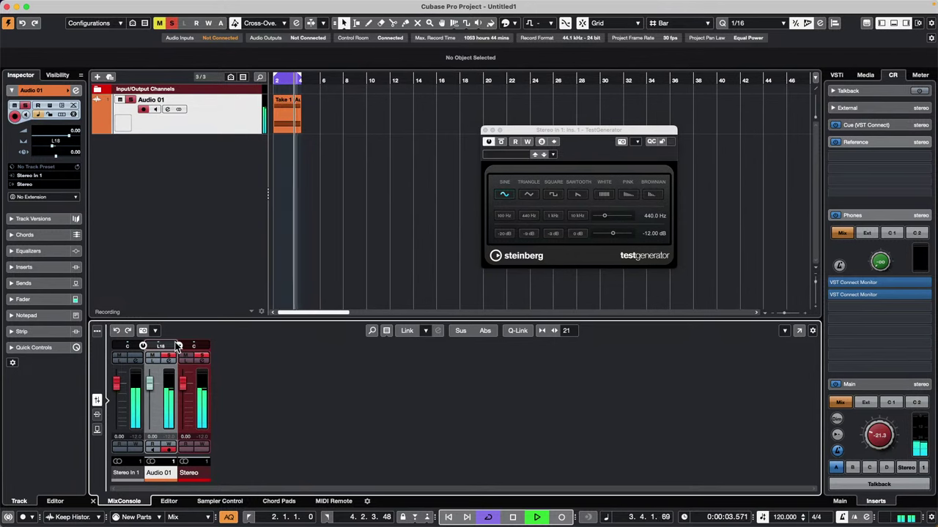
right_click(177, 346)
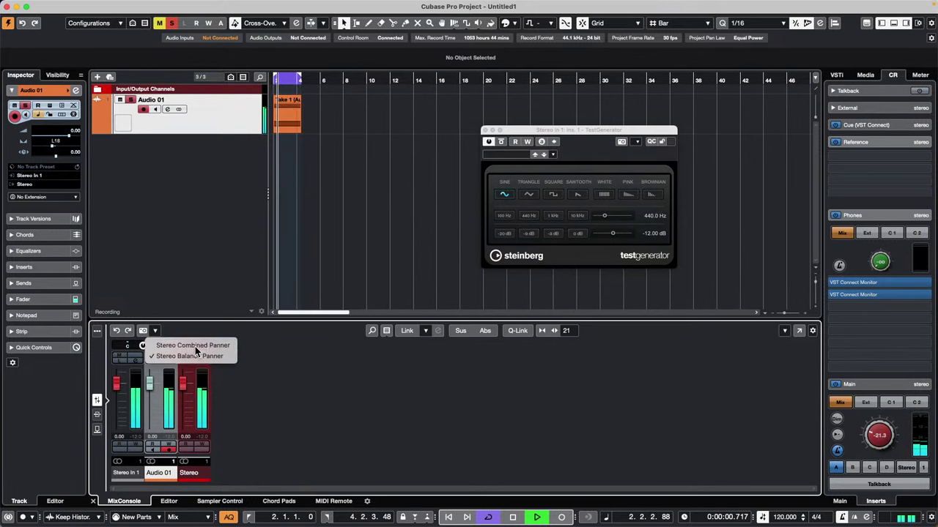
click(192, 345)
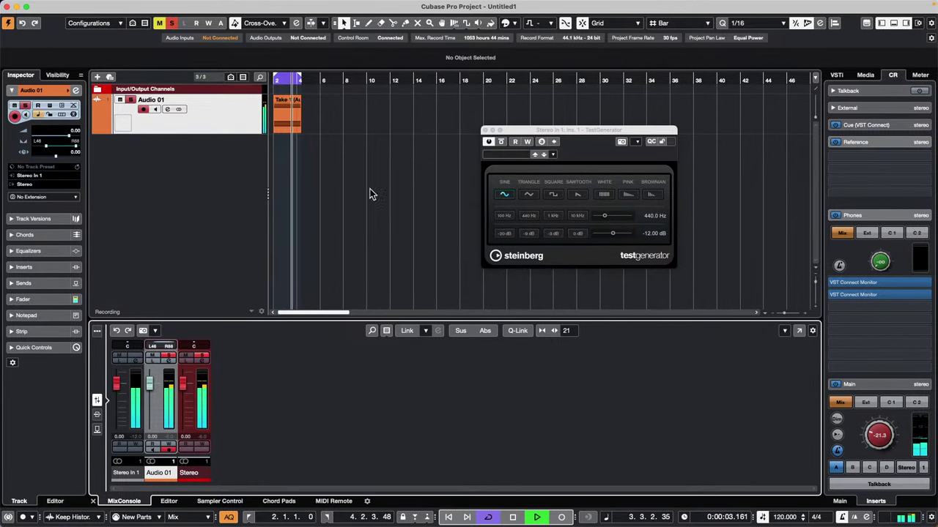
key(space)
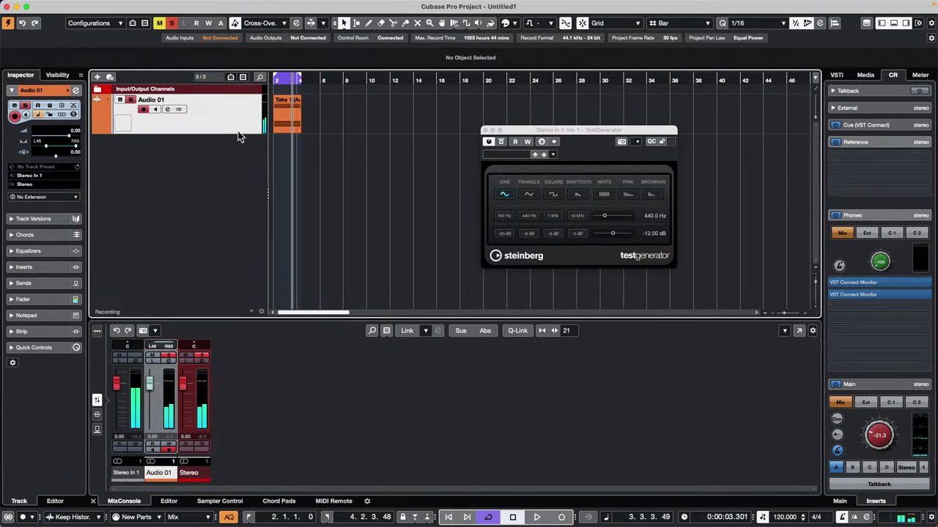
Convert the selected Audio 01 track from multi-channel to mono, keeping the source track
click(111, 5)
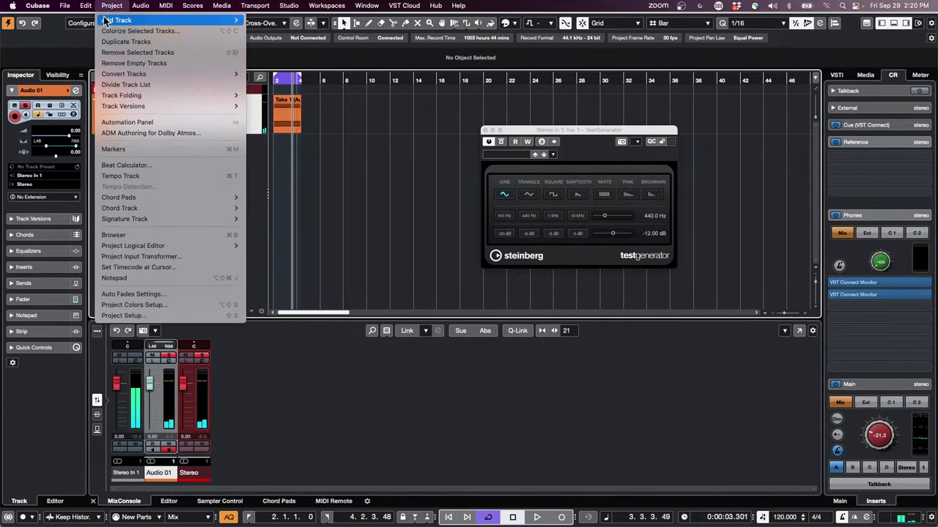
mouse_move(130, 75)
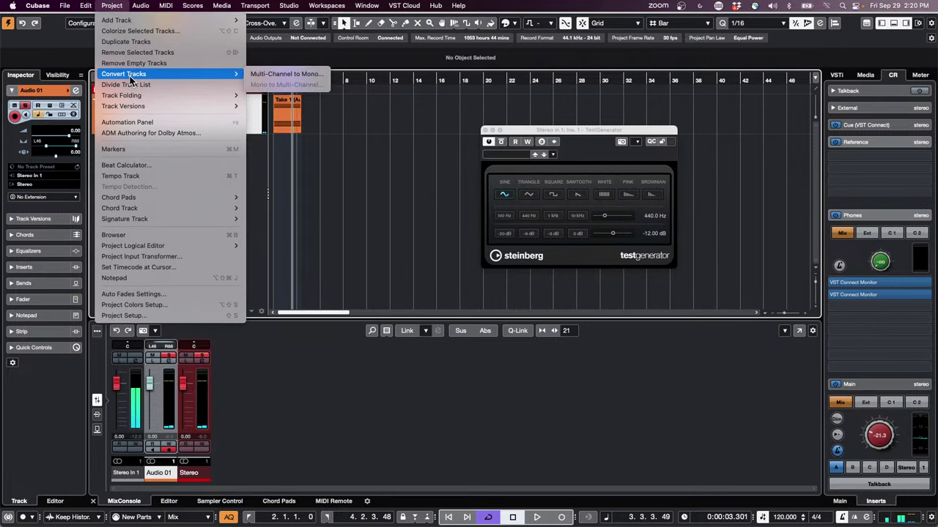
click(311, 75)
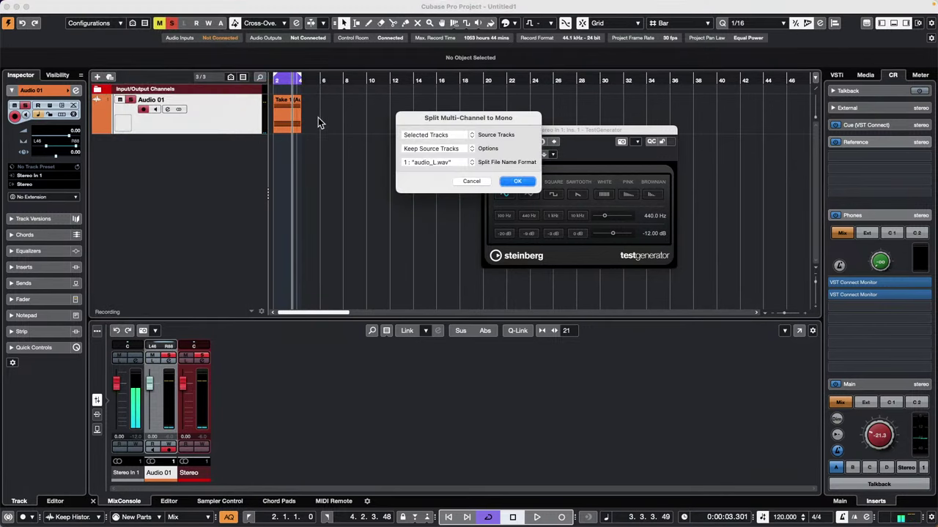
click(530, 183)
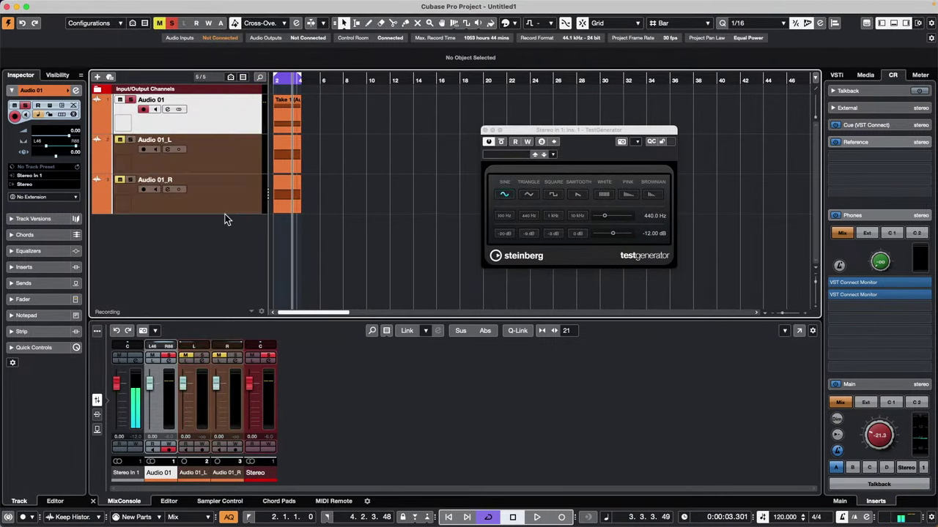
Merge the Audio 01_L and Audio 01_R tracks into one multi-channel track and enlarge the merged track's height
click(286, 177)
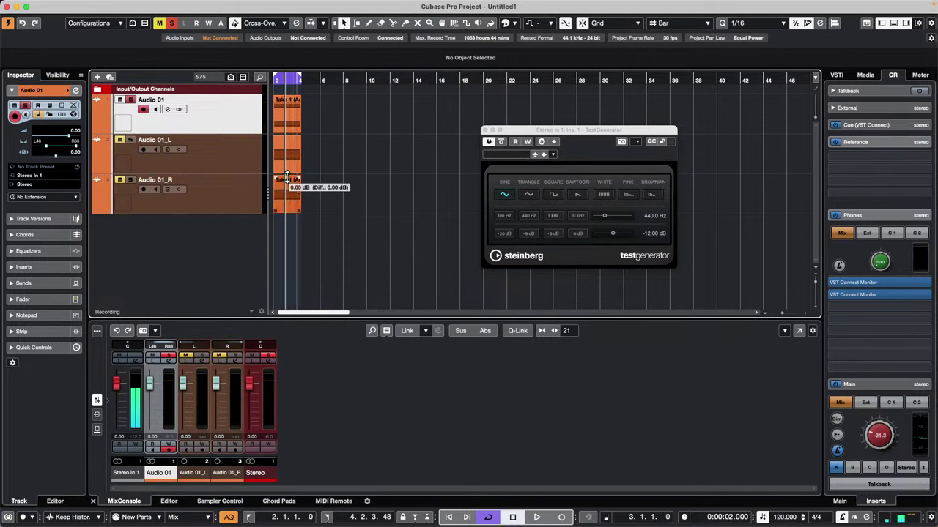
click(237, 165)
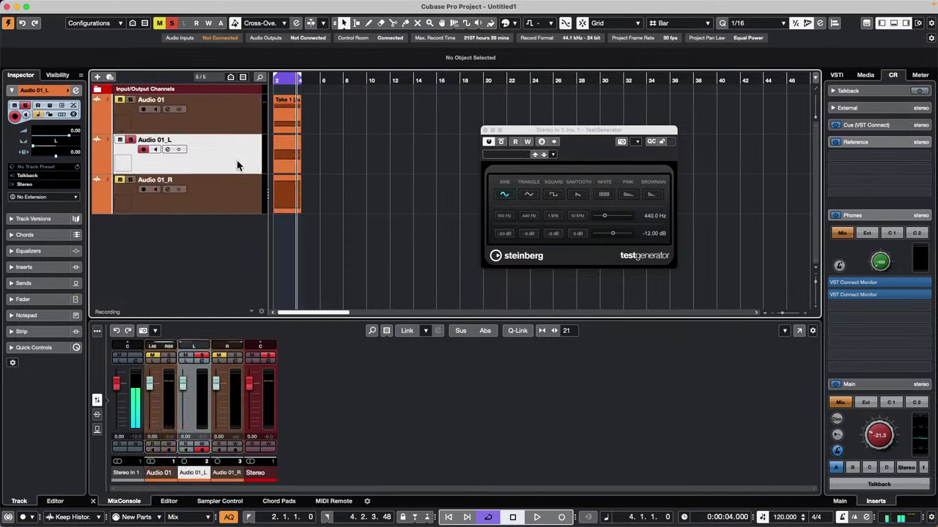
shift+click(234, 198)
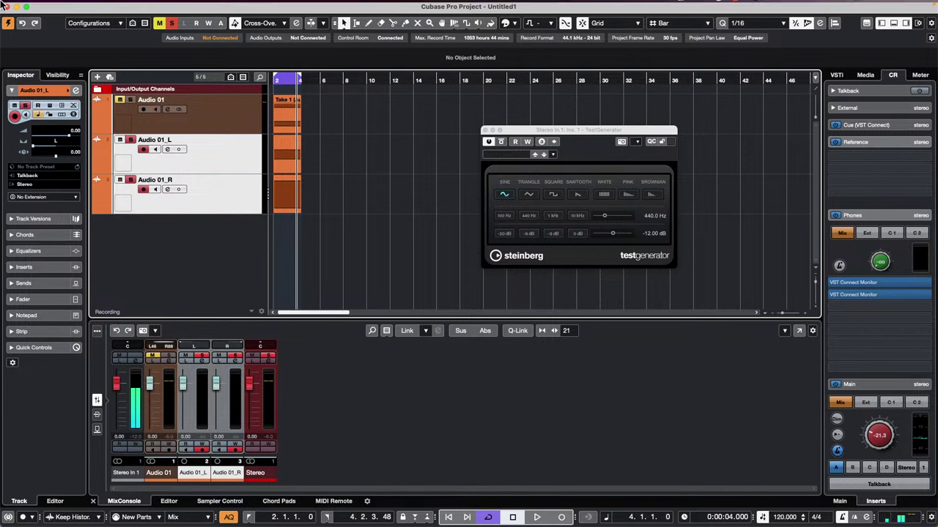
click(112, 5)
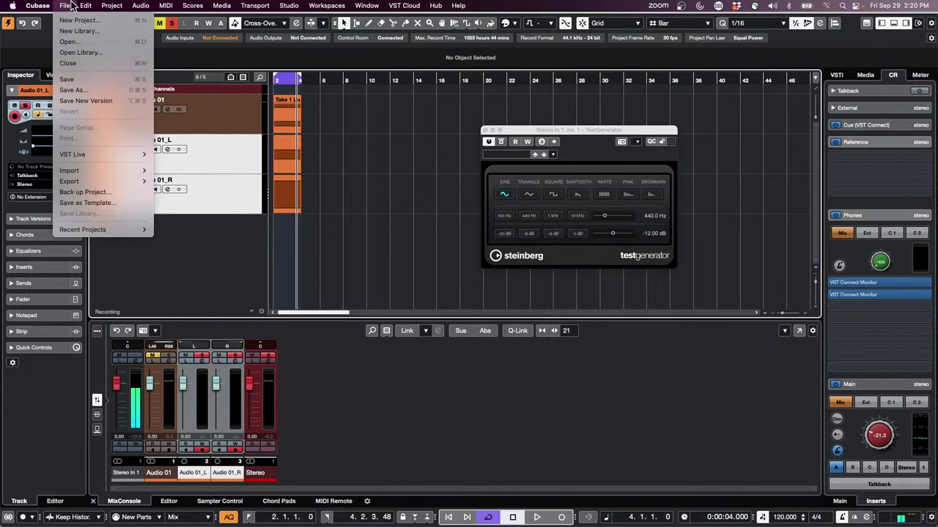
mouse_move(85, 5)
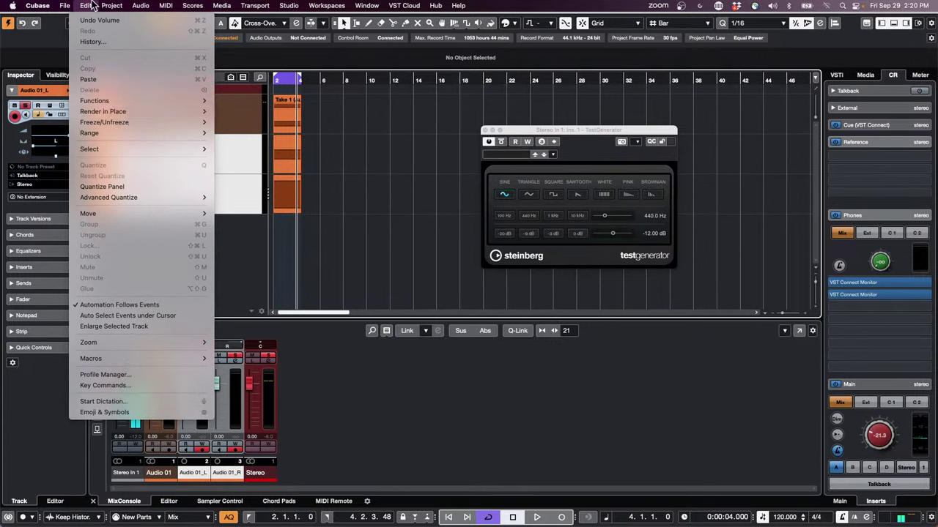
mouse_move(135, 74)
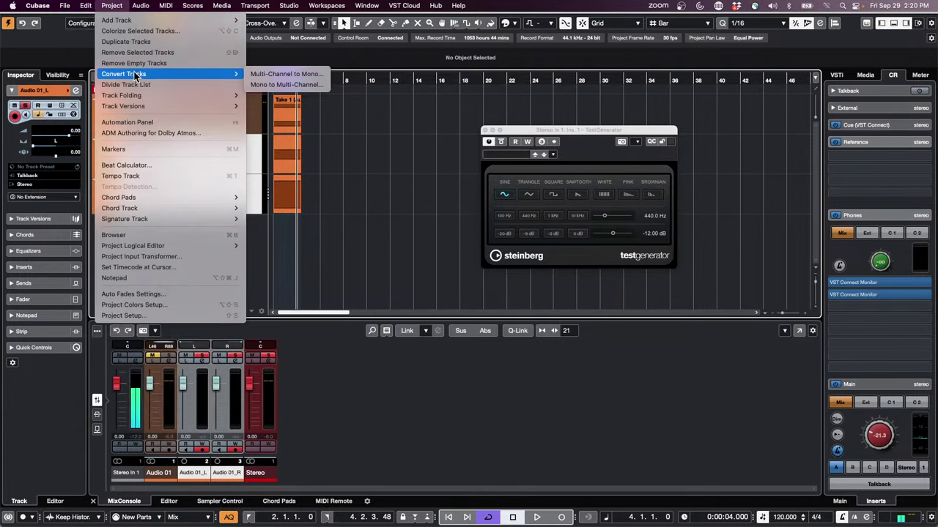
click(286, 85)
click(512, 181)
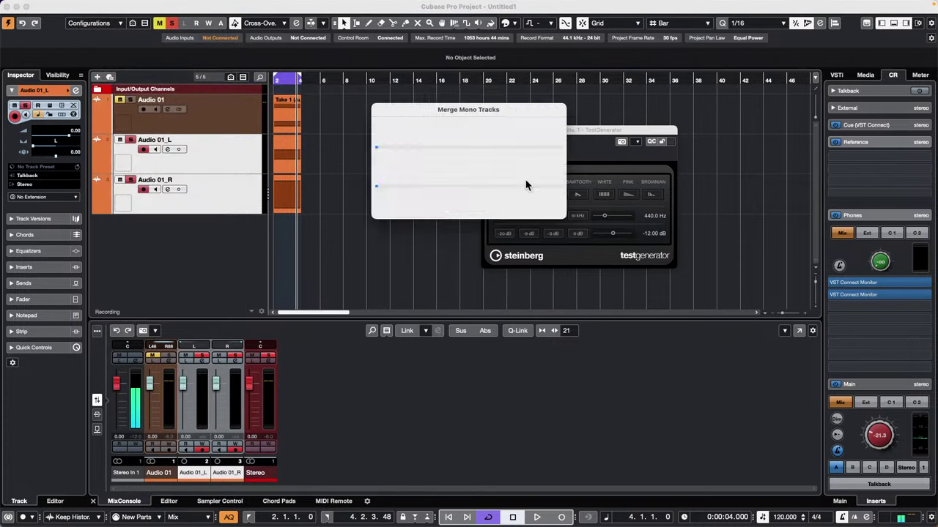
click(225, 239)
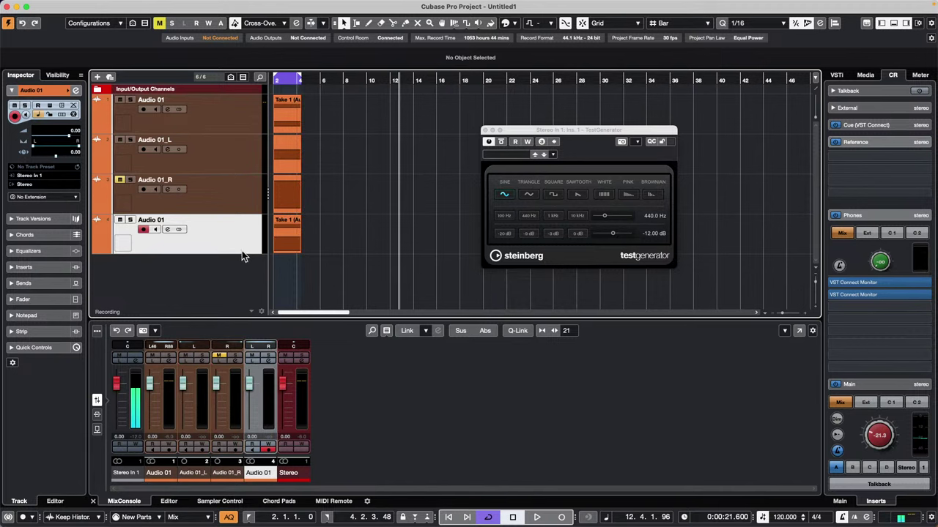
drag(242, 252, 238, 292)
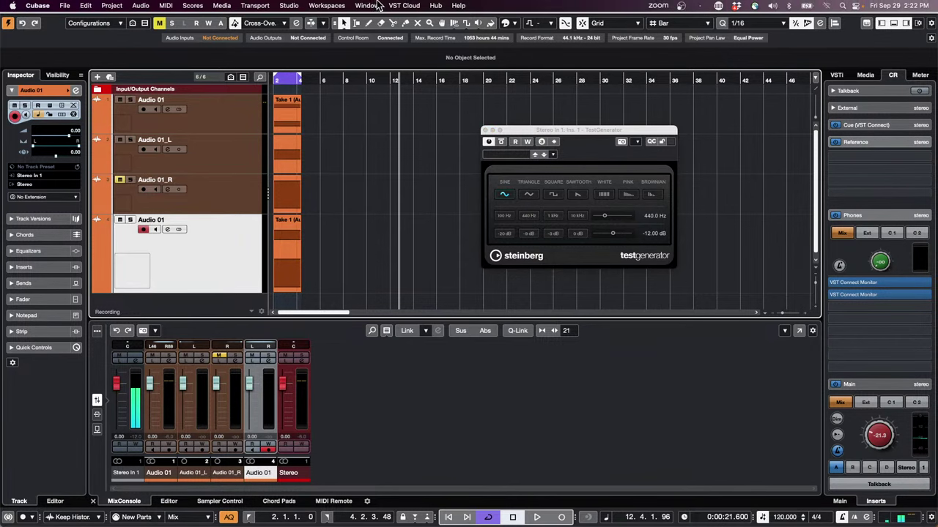
Open Studio Setup and examine the buffer size setting in the Steinberg UR24C control panel
click(367, 5)
mouse_move(289, 6)
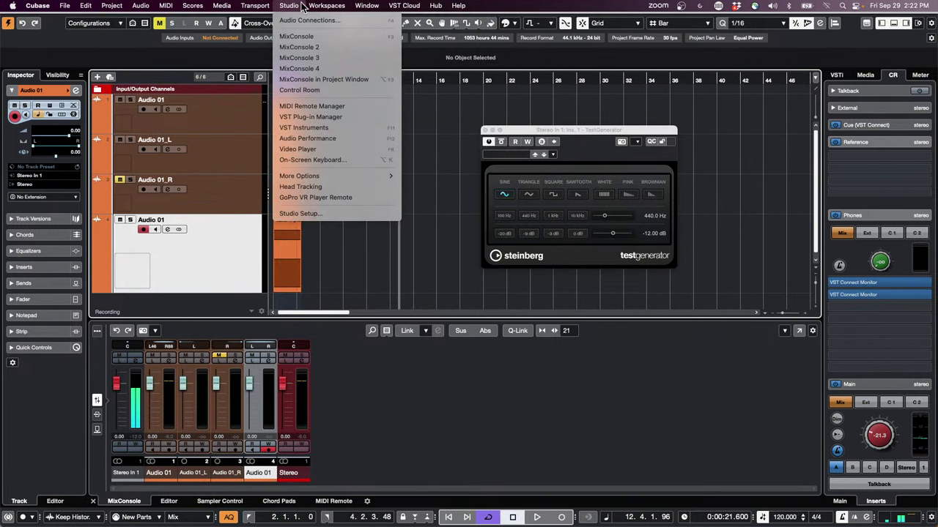
click(354, 213)
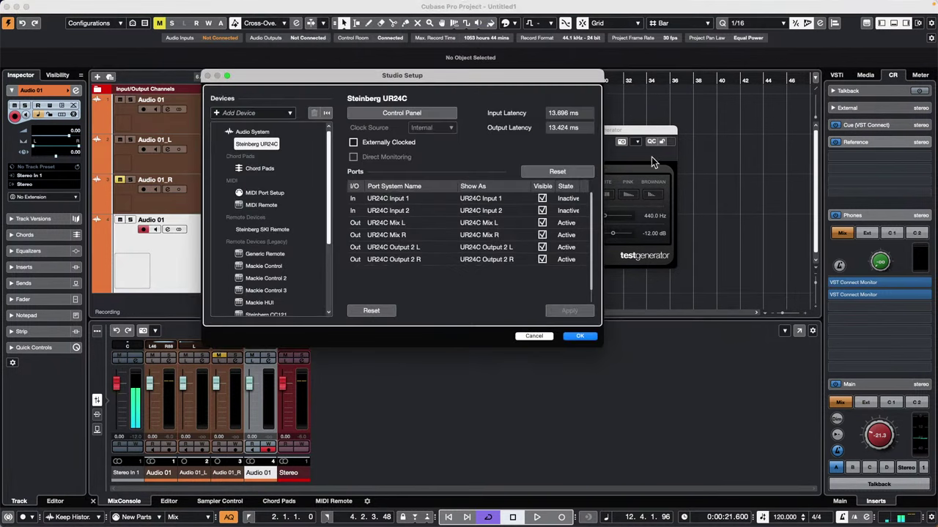
click(388, 111)
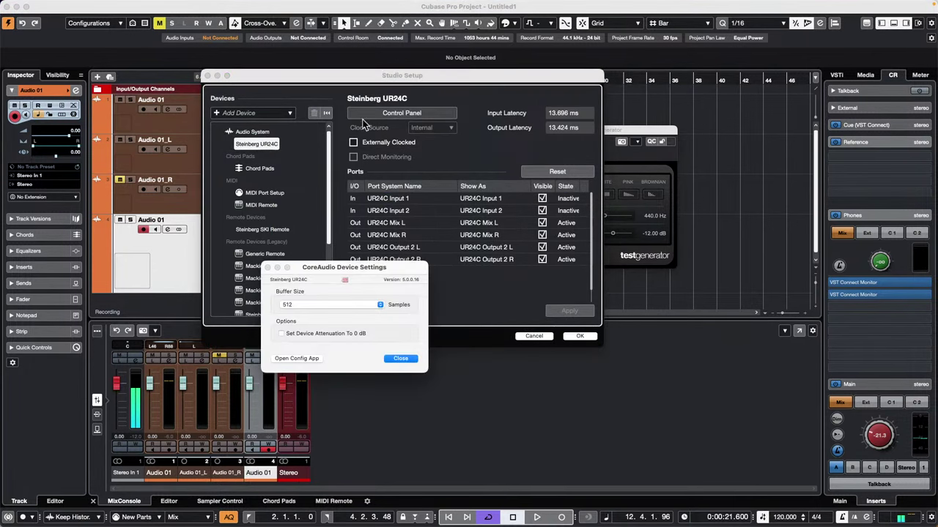
click(407, 360)
Examine the available ASIO drivers in the Audio System settings and cancel Studio Setup
click(257, 132)
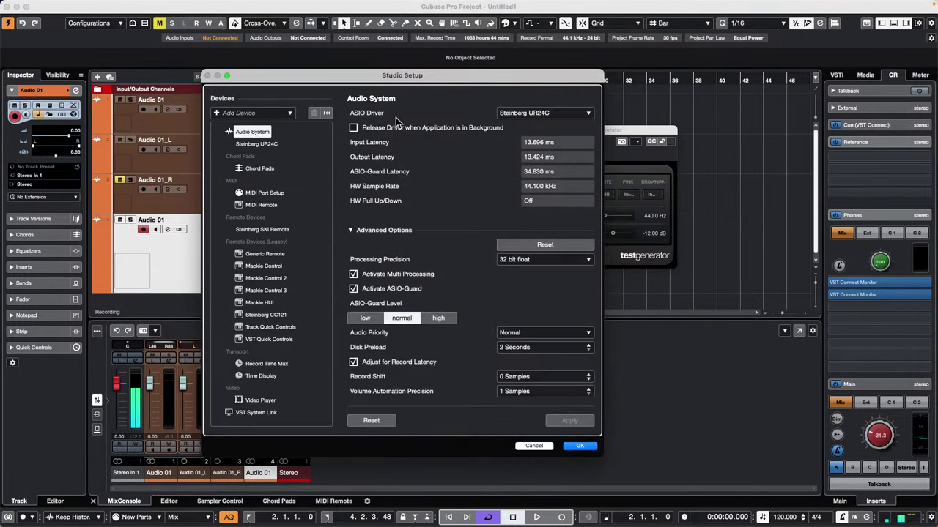
click(563, 117)
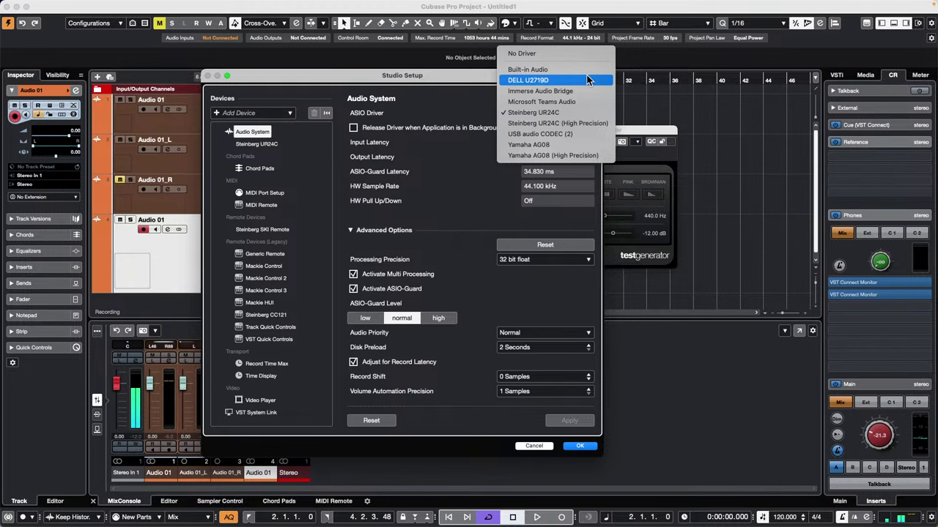
click(474, 79)
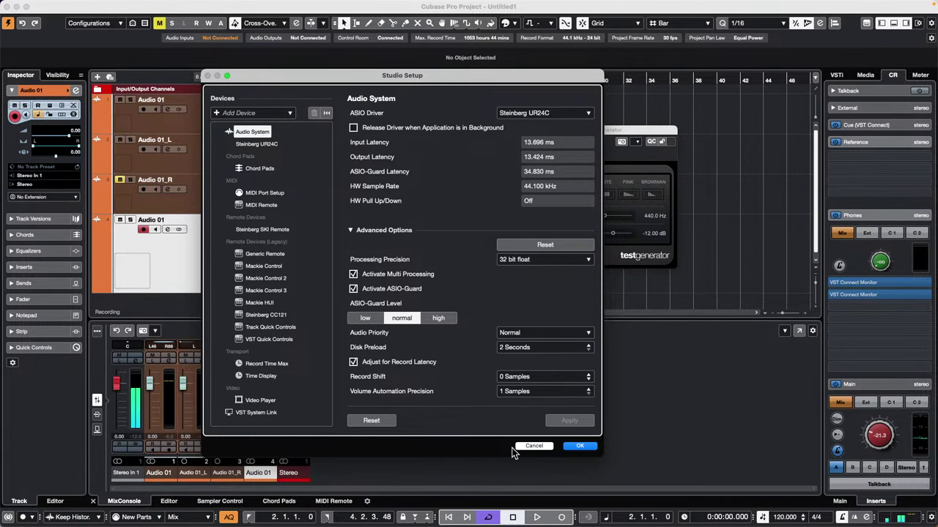
click(538, 447)
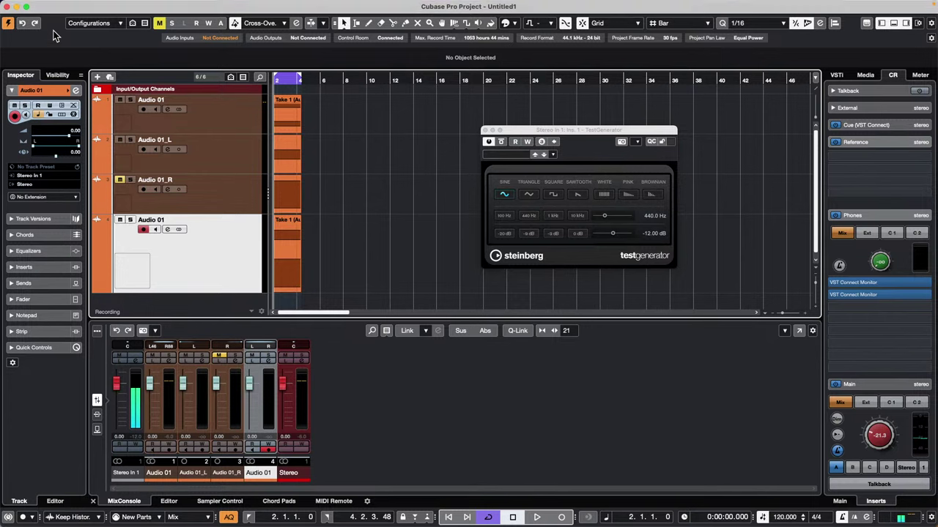
Open the program's Preferences
click(45, 6)
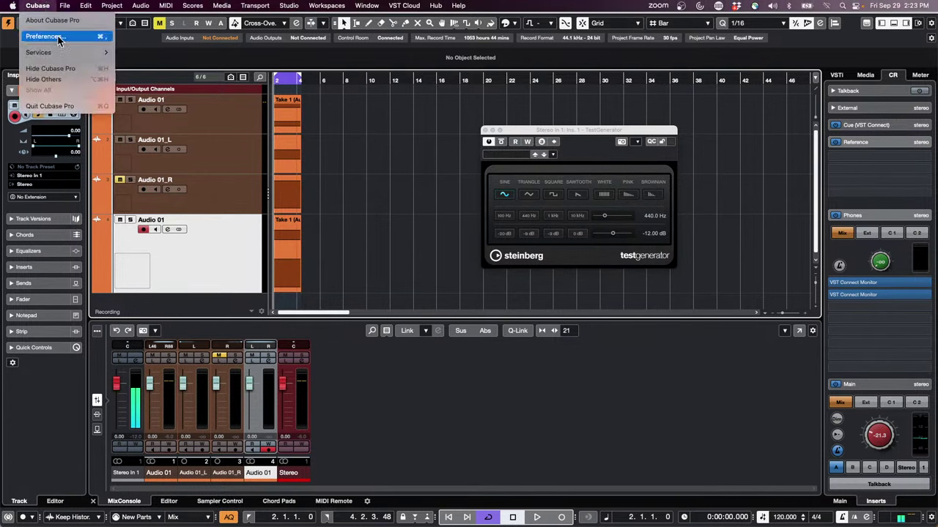
Set the MIDI file import destination to MIDI Tracks in the preferences and accept the change
click(57, 36)
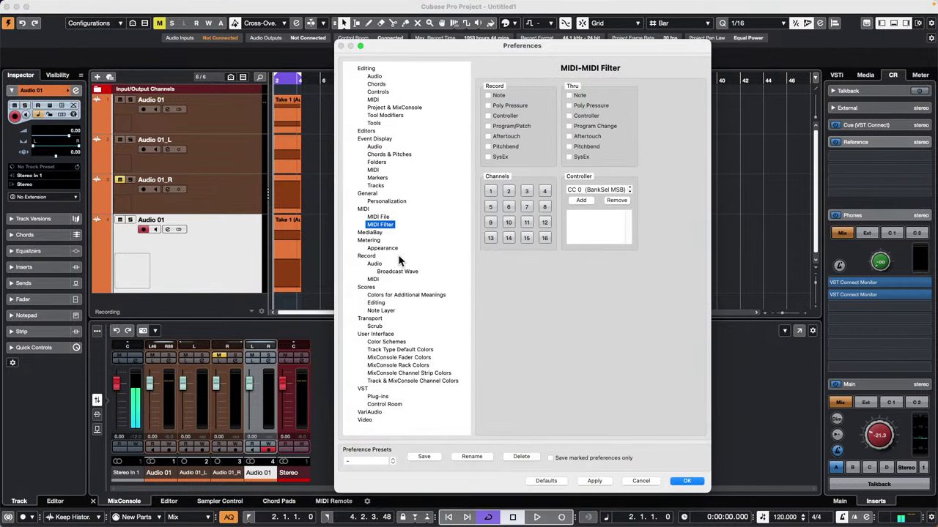
click(364, 209)
click(380, 218)
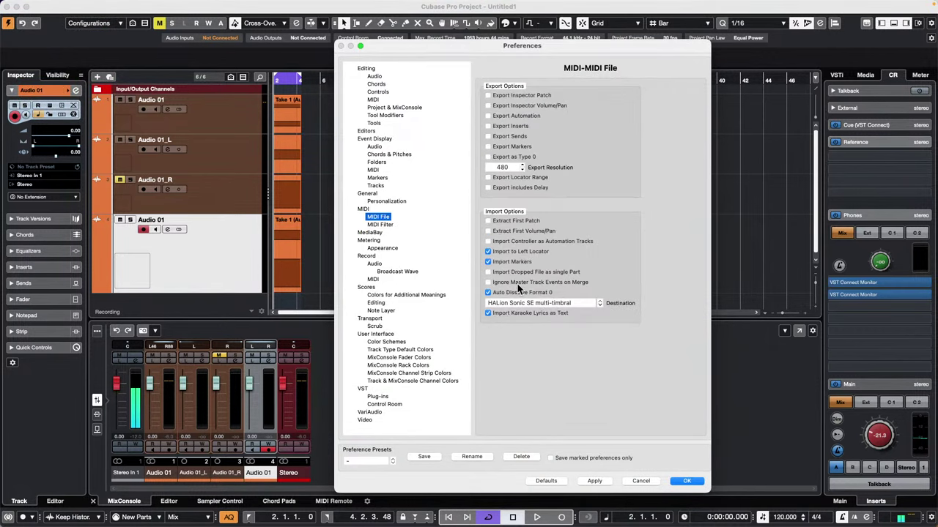
click(551, 303)
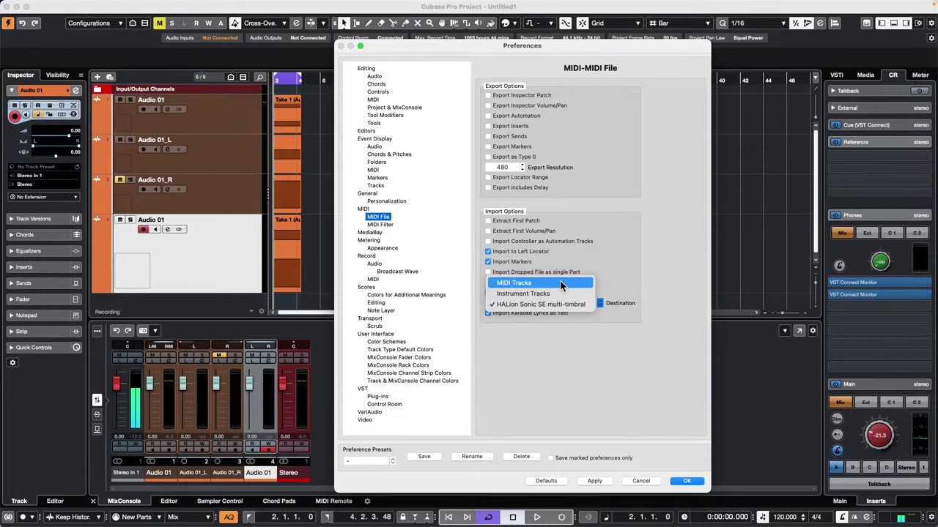
click(561, 284)
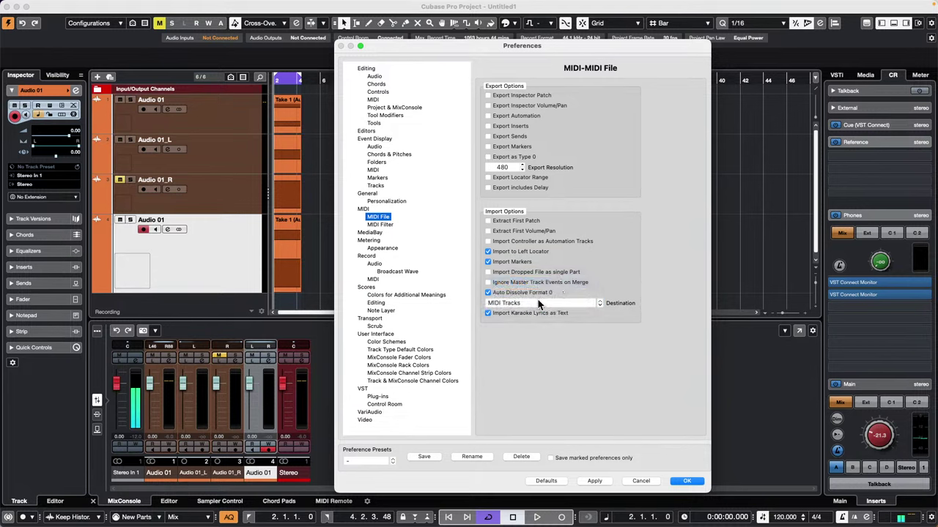
click(541, 302)
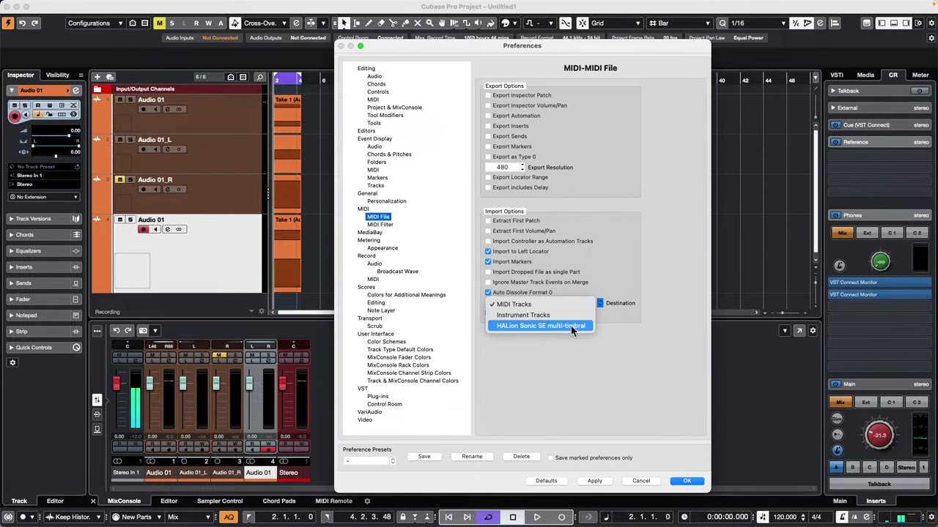
click(687, 481)
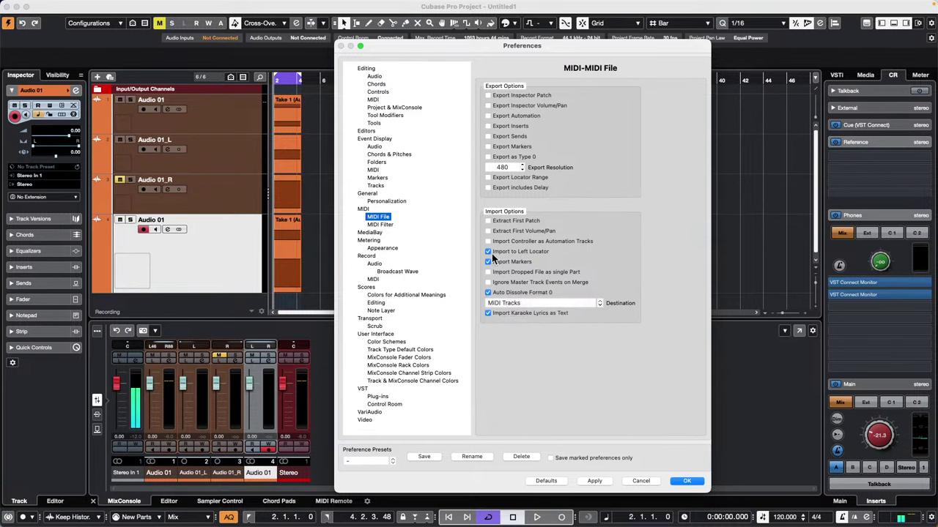
click(695, 483)
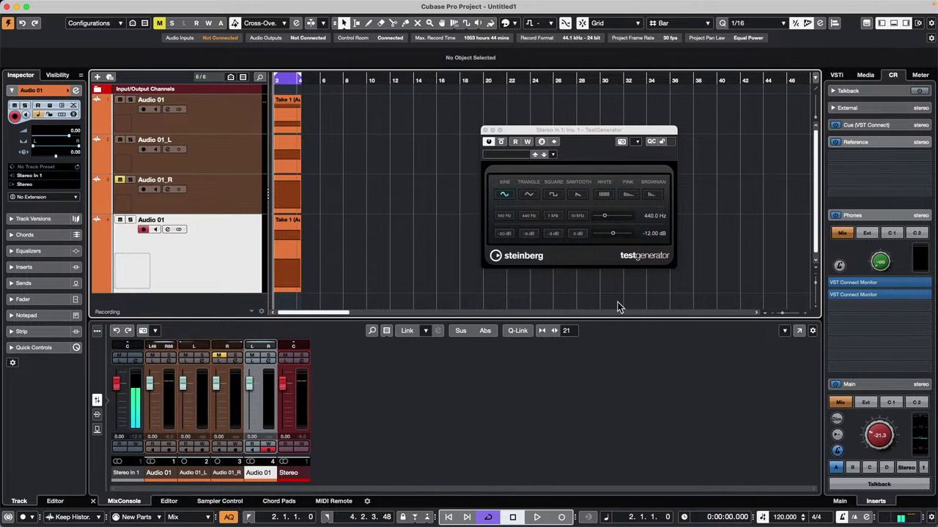
Show the Korg nanoKONTROL2 controller surface in the MIDI Remote
click(333, 501)
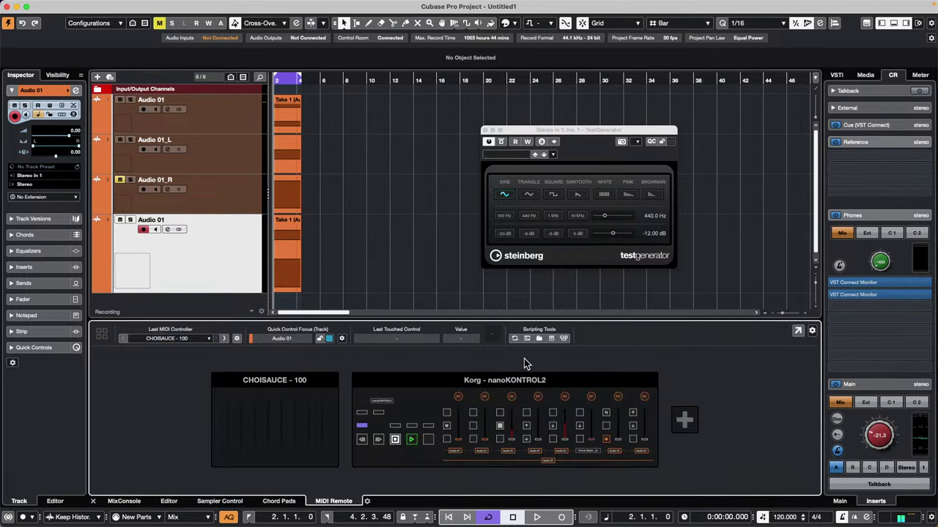
click(443, 380)
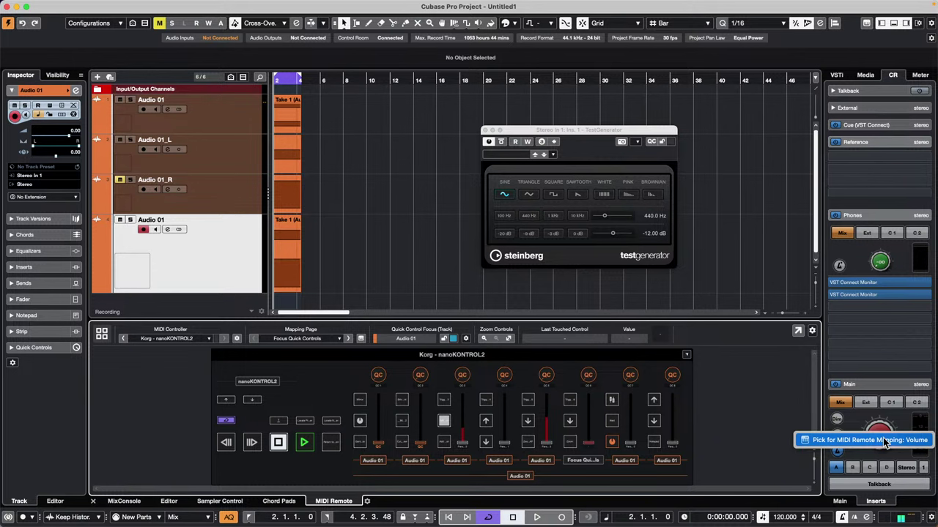
Map the nanoKONTROL2's first knob to the main Control Room volume and close the mapping assistant
click(882, 439)
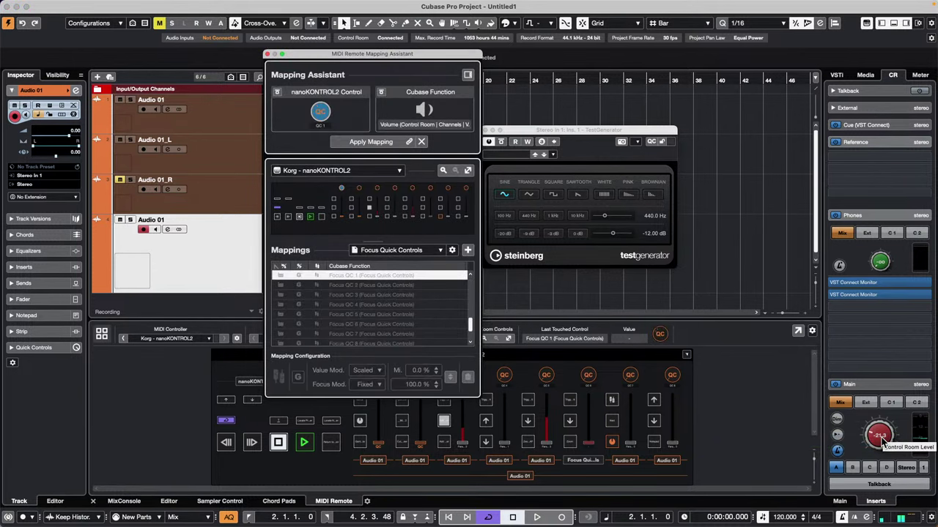
drag(429, 5, 452, 33)
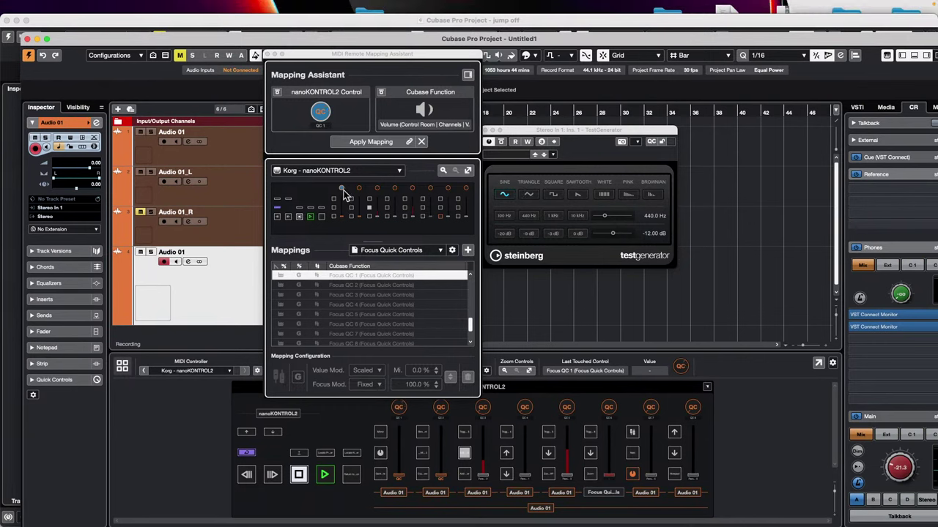
click(388, 142)
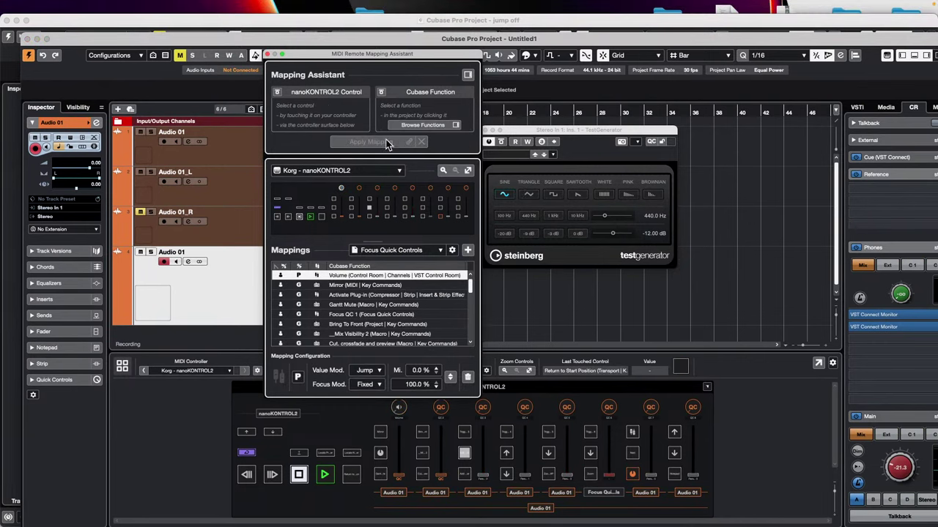
click(268, 55)
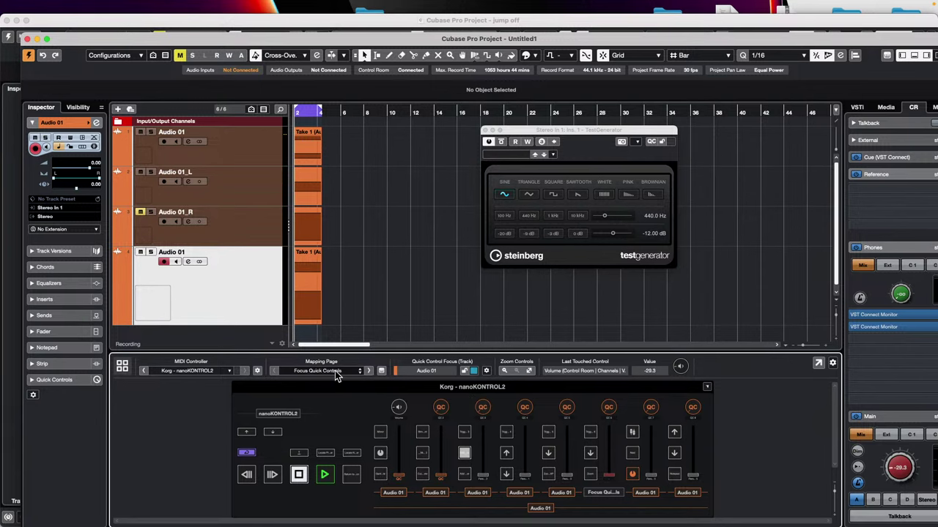
Reassign the nanoKONTROL2's first knob to QC 1 of the Focus Quick Controls and close the mapping assistant
double_click(396, 411)
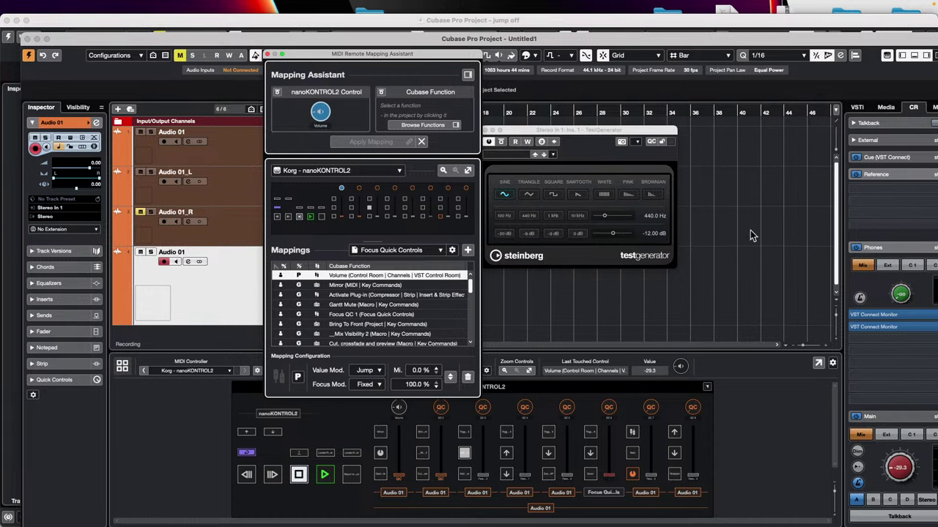
click(469, 76)
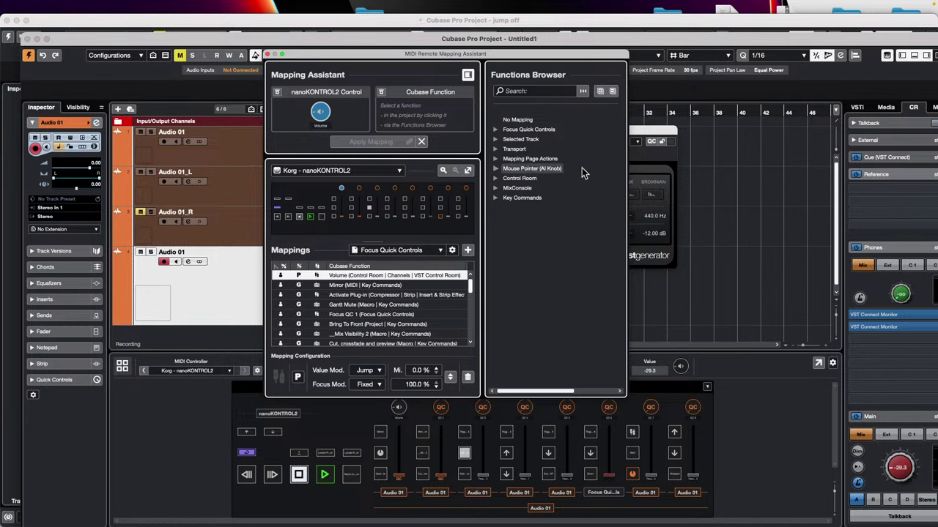
click(495, 129)
double_click(523, 150)
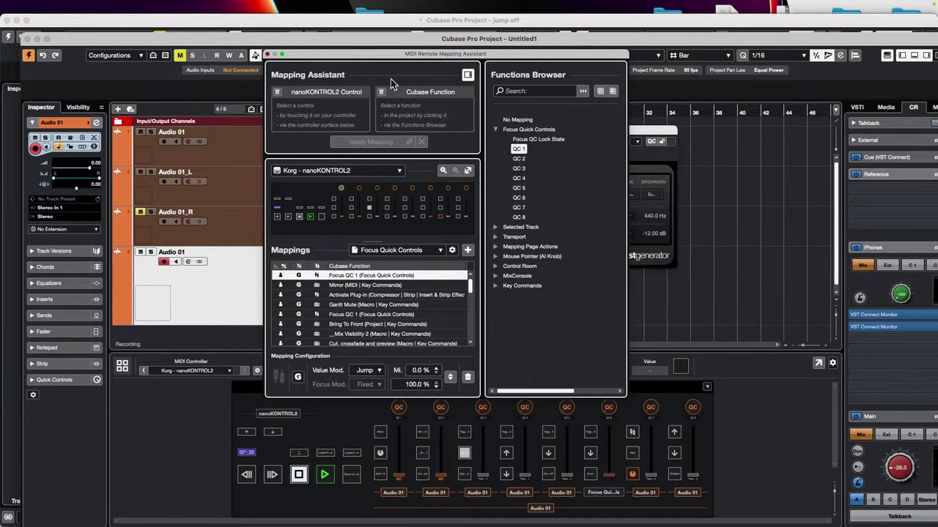
click(268, 54)
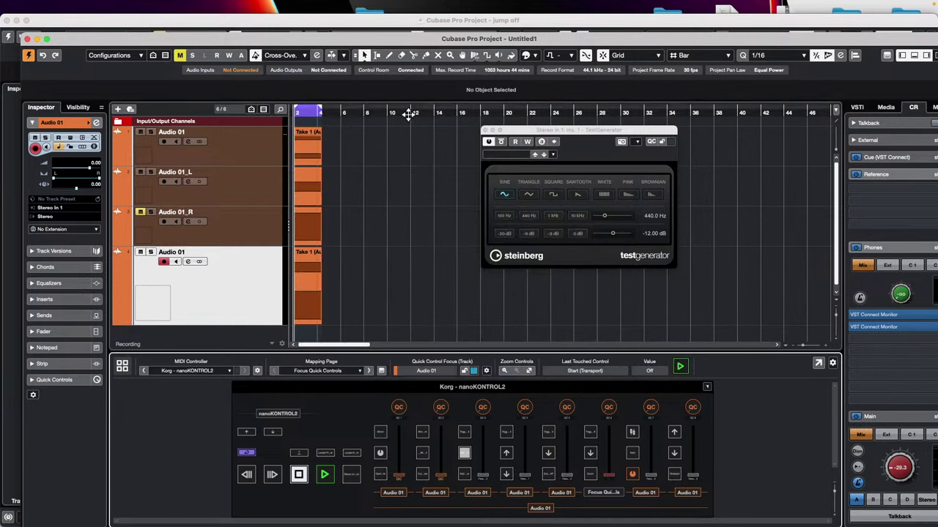
Maximize the Untitled1 project window and switch the nanoKONTROL2's mapping page to Untitled Page
click(47, 39)
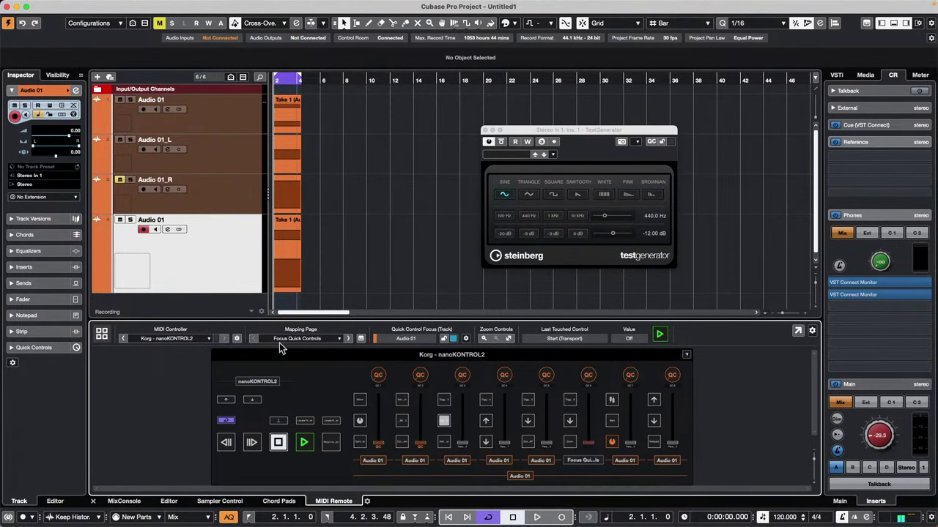
click(304, 339)
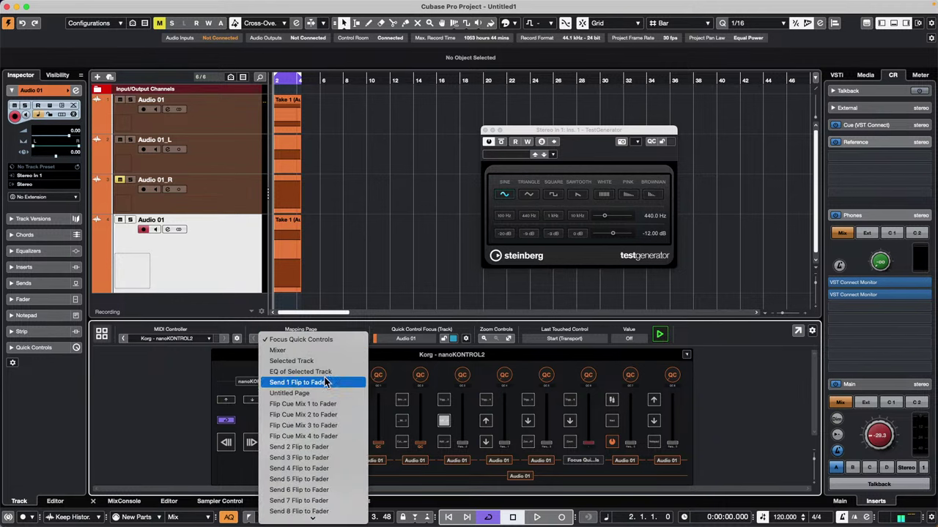
click(292, 394)
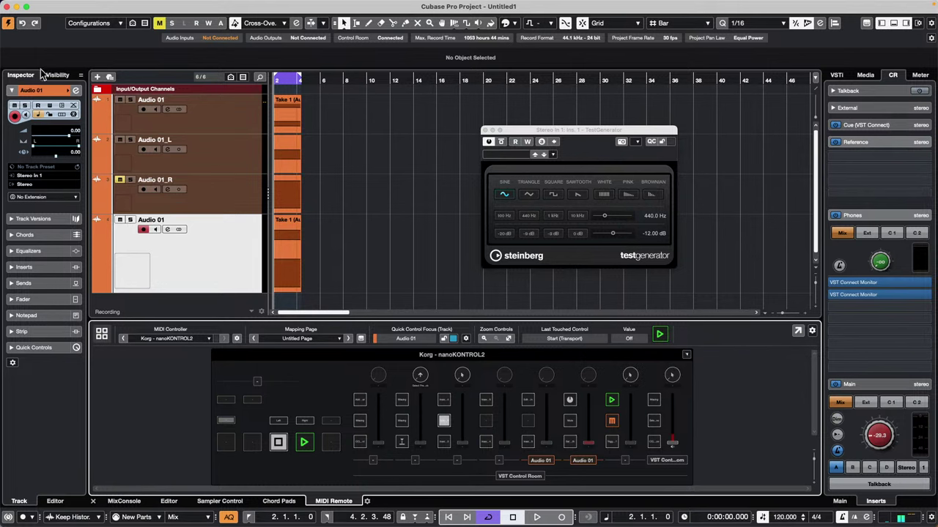
Open the channel settings of the Audio 01_R track and start a search in its equalizer preset browser
click(235, 186)
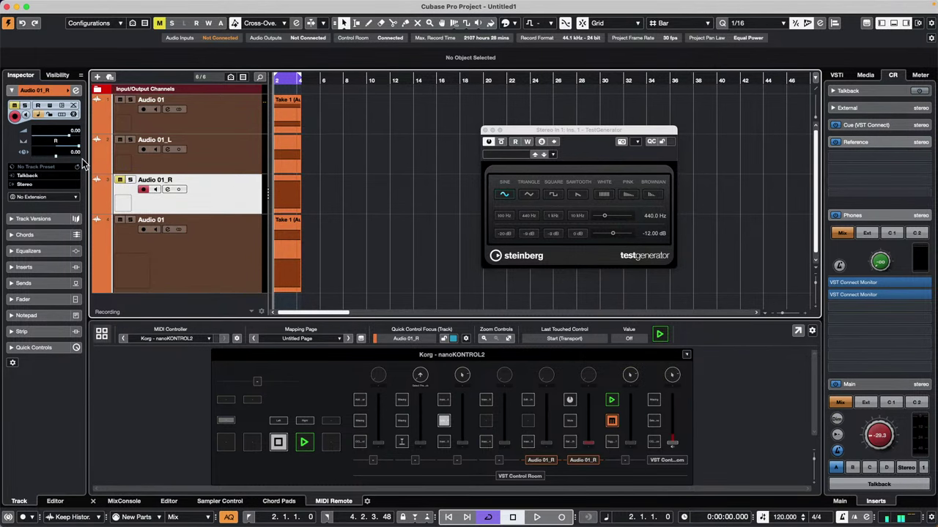
click(76, 91)
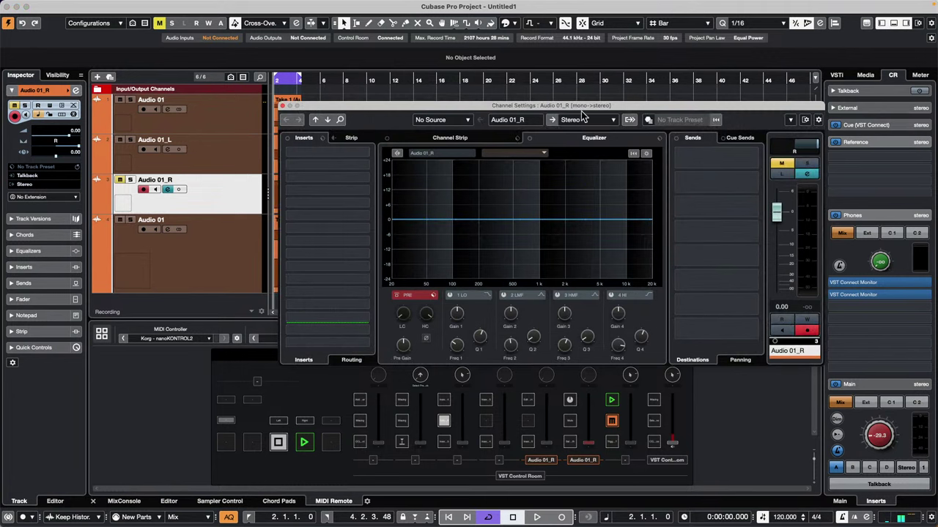
click(659, 139)
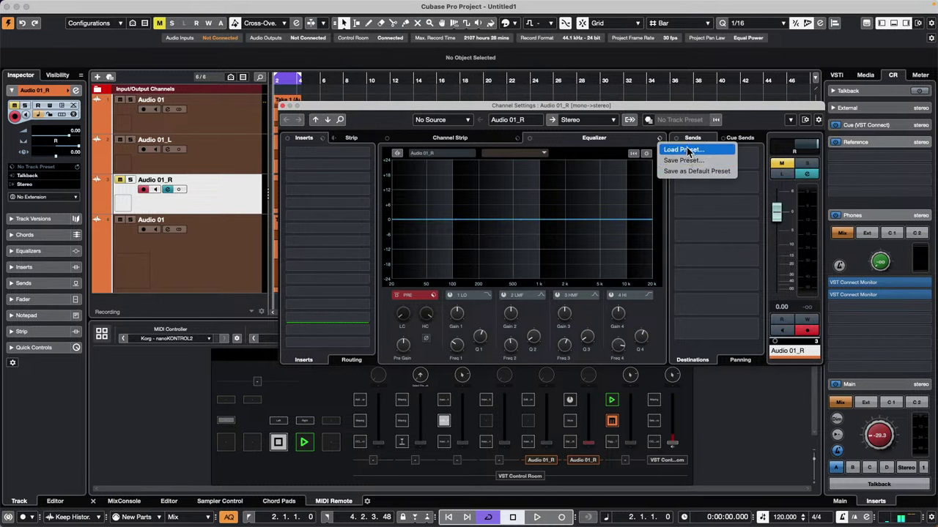
click(684, 149)
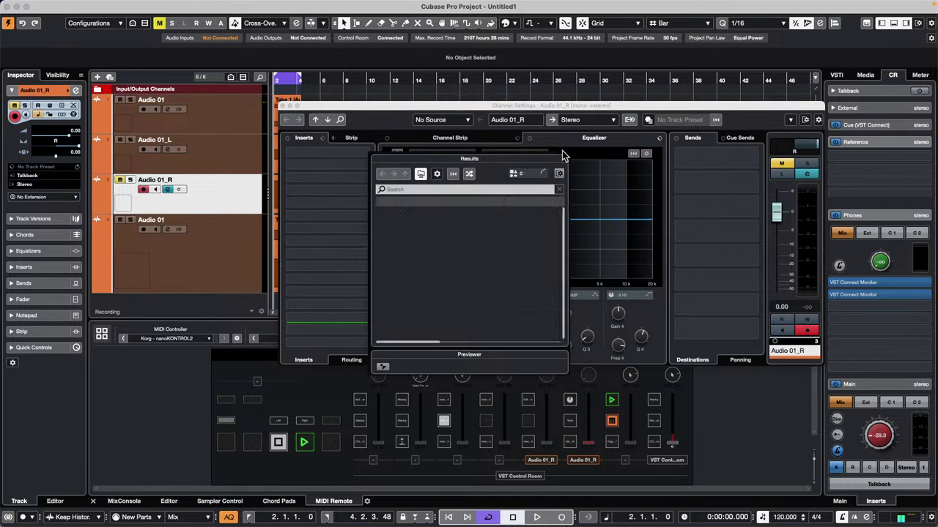
click(475, 191)
Try searching the equalizer presets for "tele" and for "am", clearing each search term
text(te)
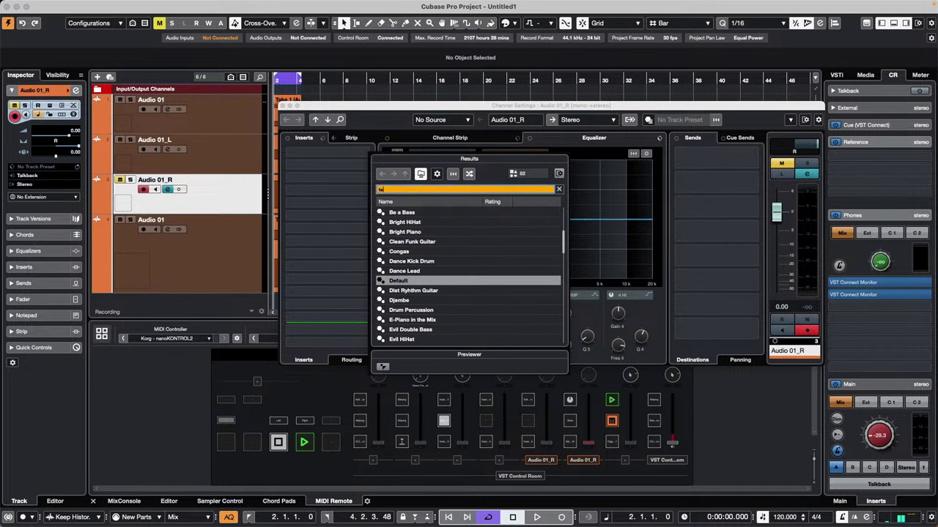
text(le)
key(BackSpace)
key(BackSpace)
key(BackSpace)
key(BackSpace)
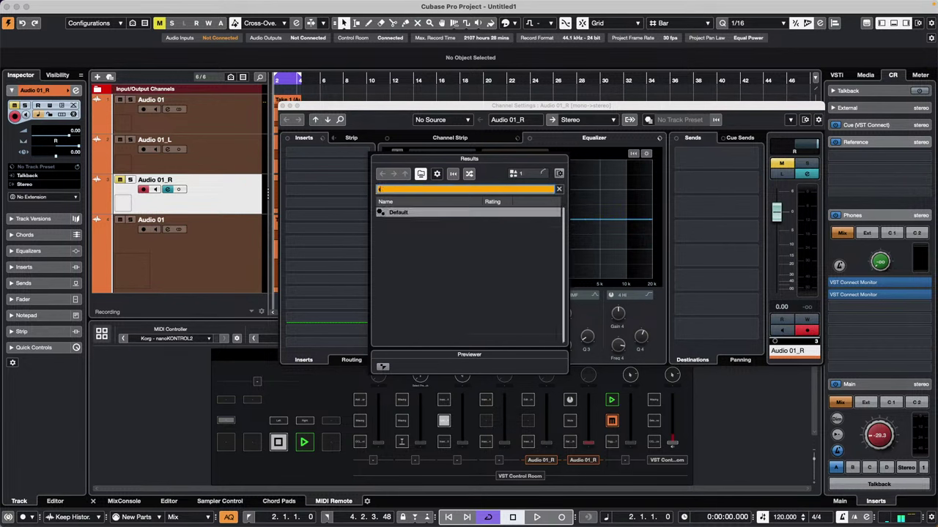
text(am)
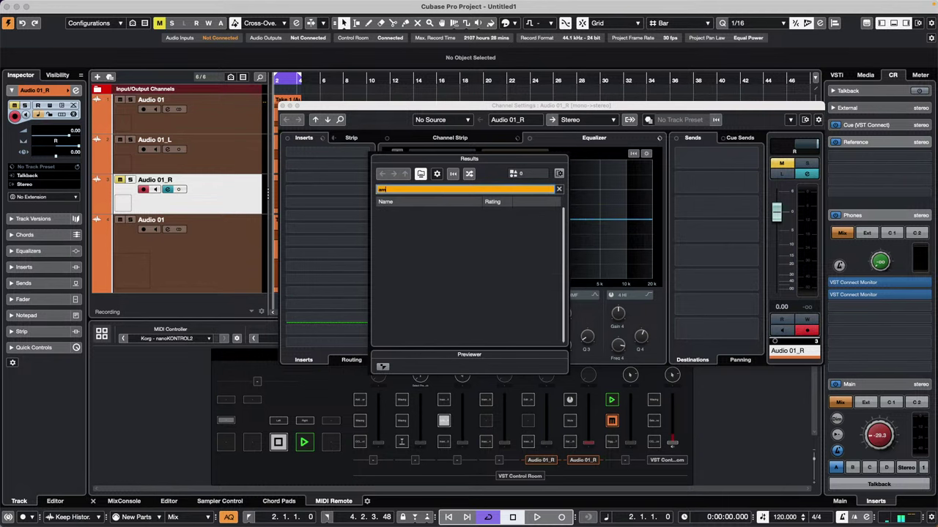
key(BackSpace)
key(BackSpace)
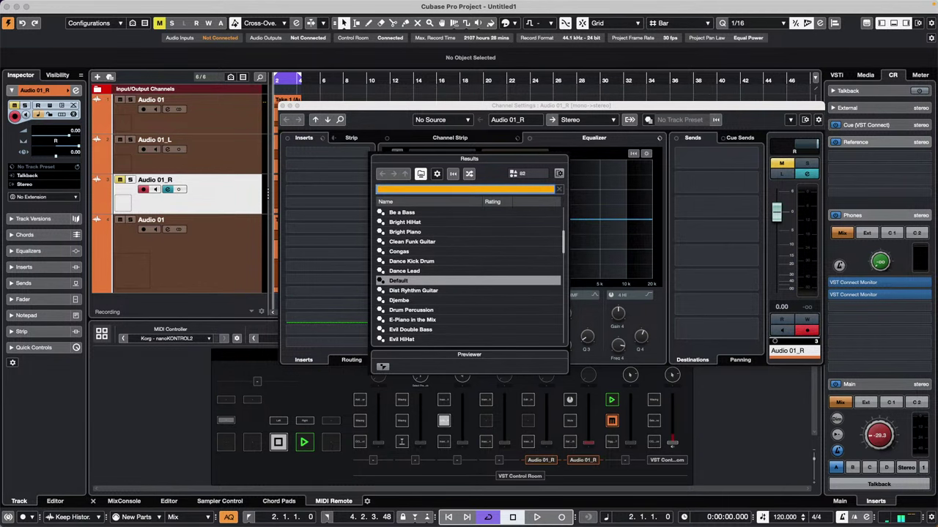
Search the equalizer presets for "phon" and load the Phoneline preset onto Audio 01_R
text(phon)
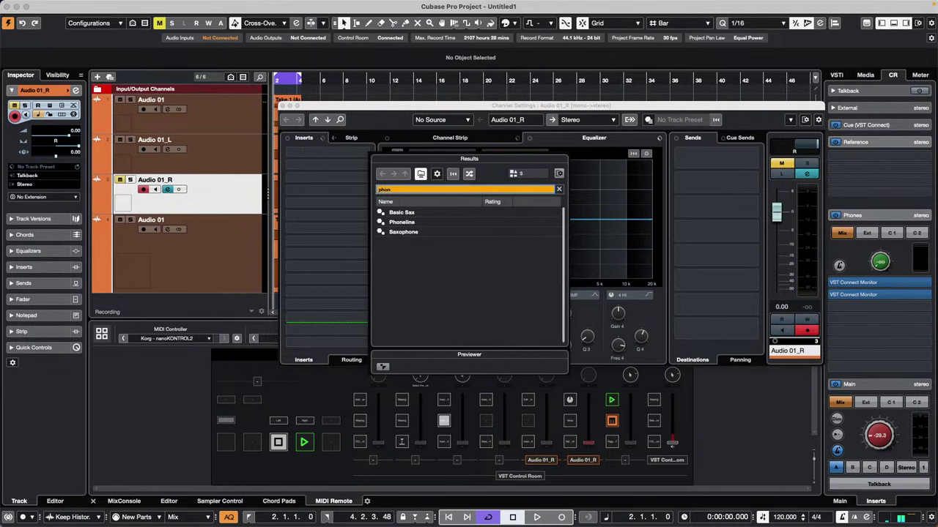
click(408, 232)
double_click(408, 232)
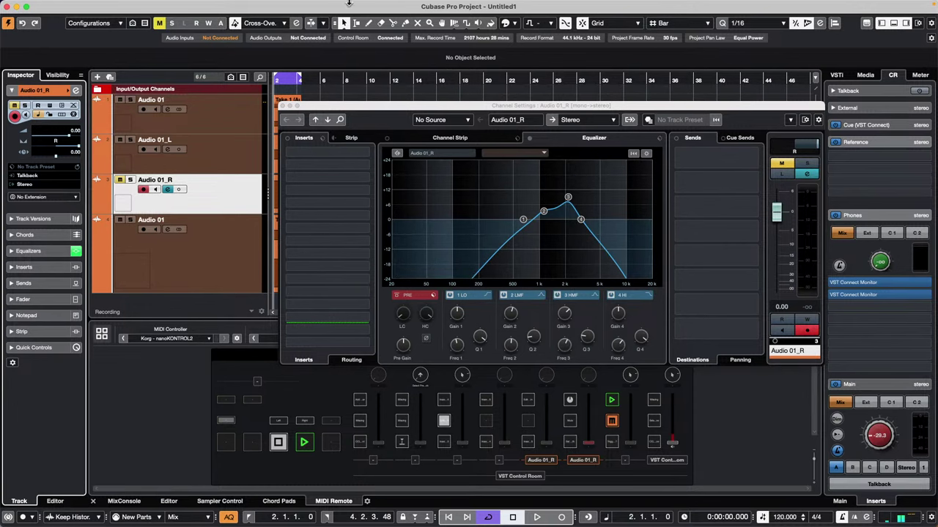
Switch to the recent project jump off.cpr
click(38, 5)
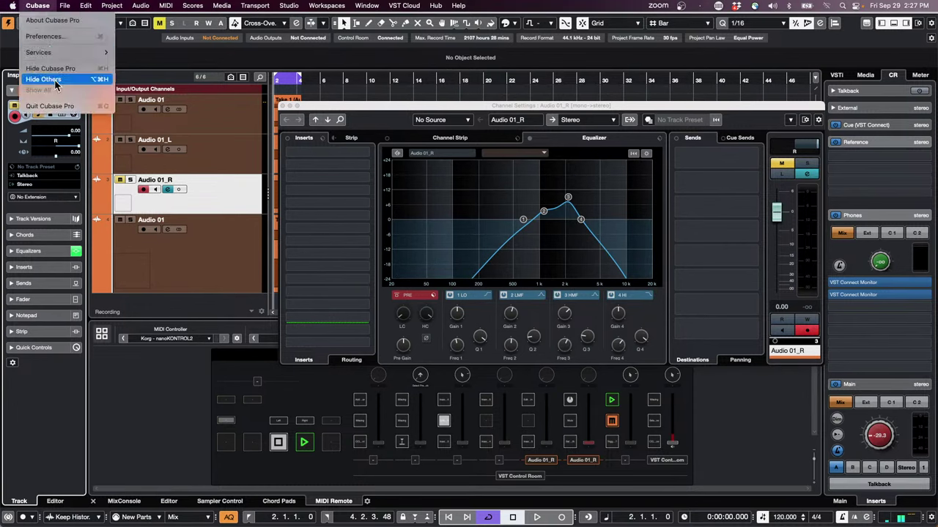
mouse_move(65, 6)
mouse_move(110, 229)
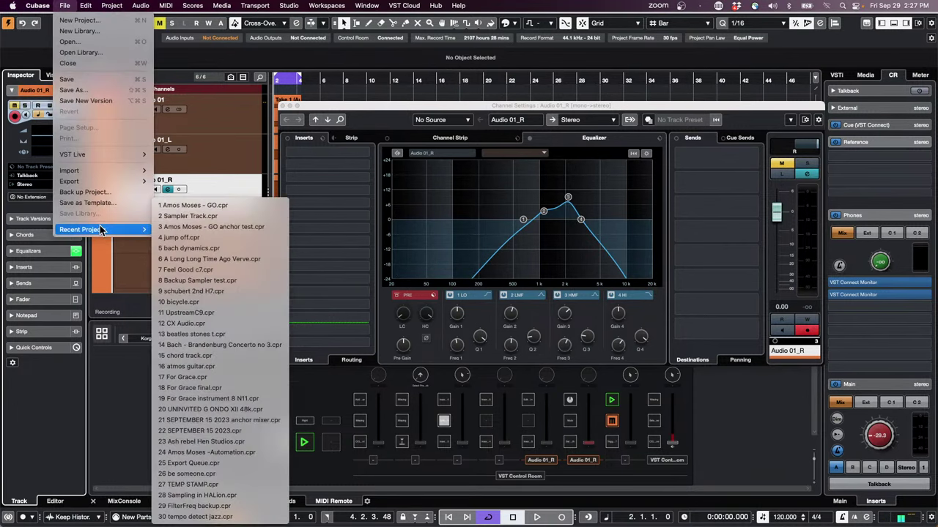
click(252, 238)
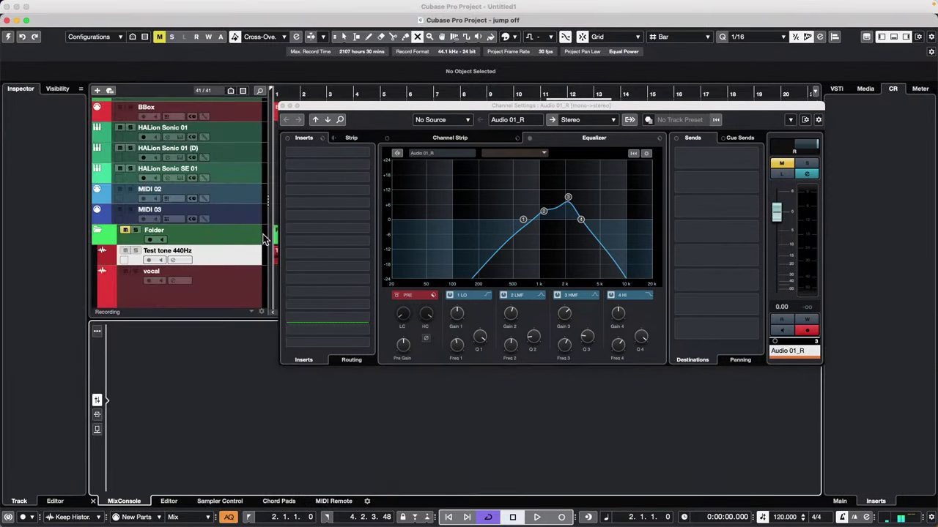
Close the Audio 01_R channel settings and mute the Take 6 event on the Test tone 440Hz track
click(281, 106)
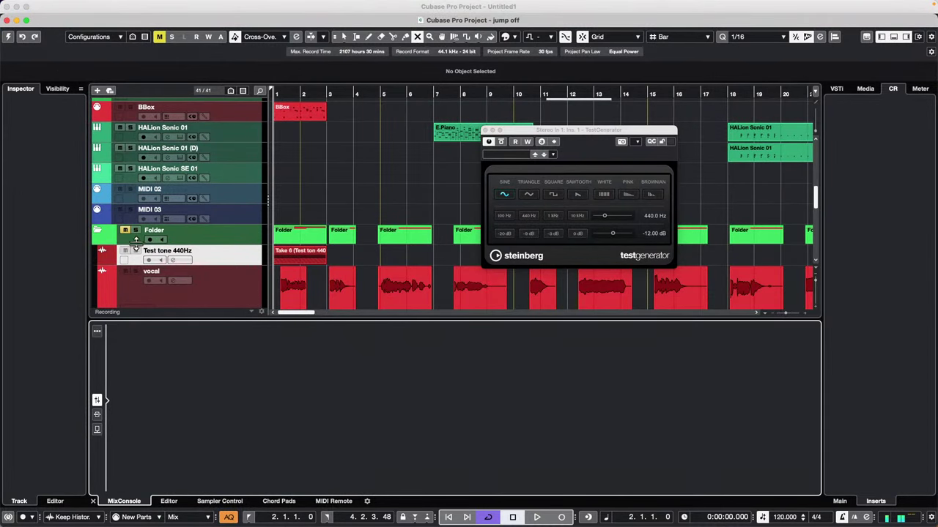
click(301, 255)
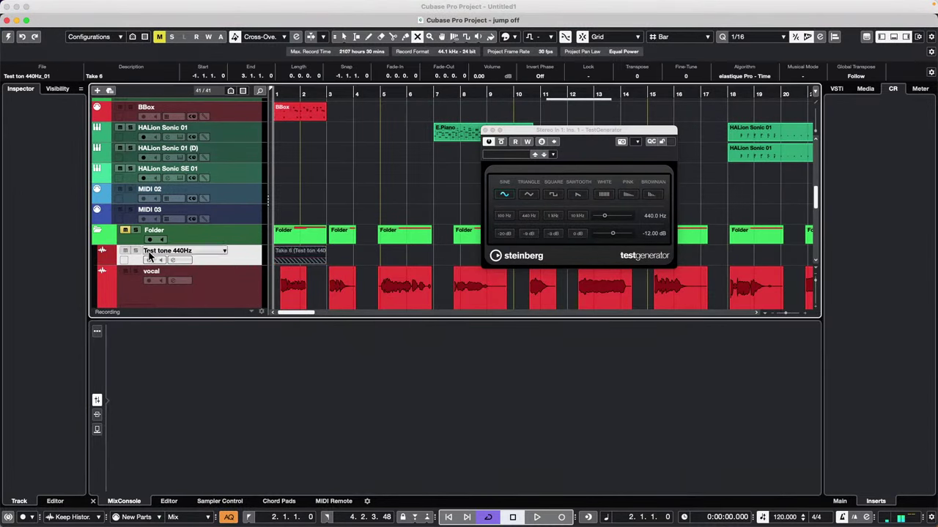
Select the vocal track and activate the jump off project
click(238, 297)
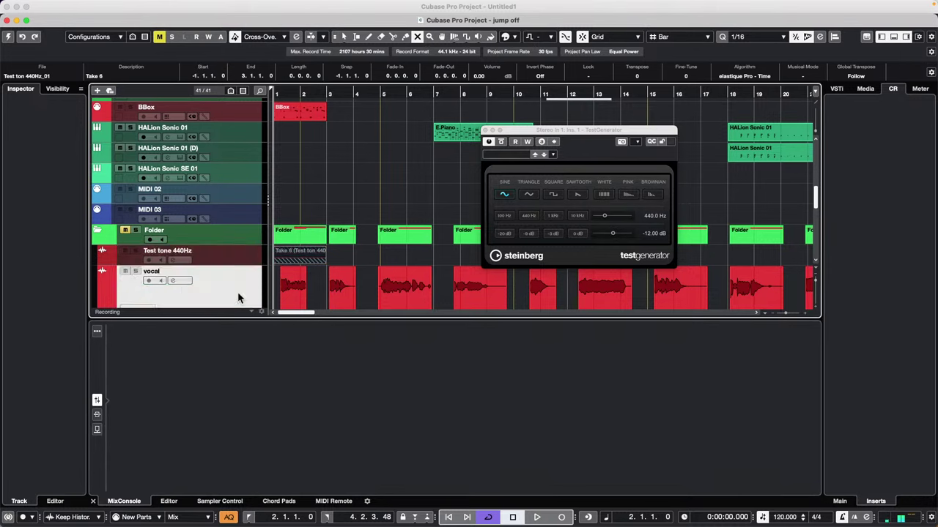
click(7, 36)
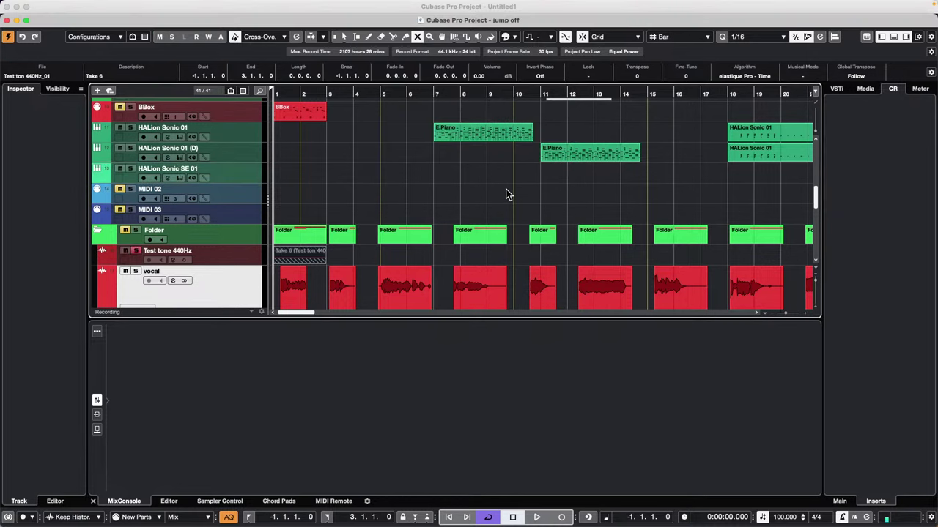
scroll(469, 197, down, 5)
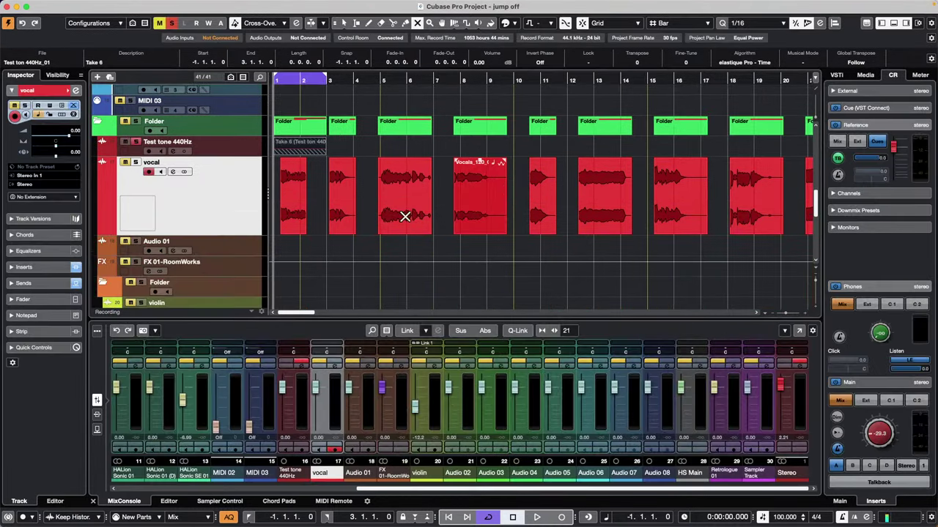
Play the soloed vocal track from bar 5 and raise the Control Room Main level to about -15.3 dB
click(383, 84)
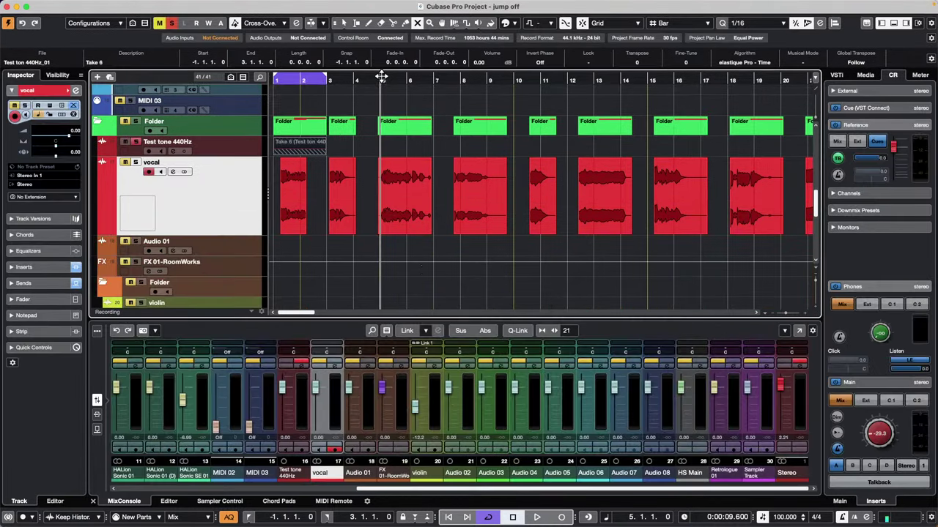
key(space)
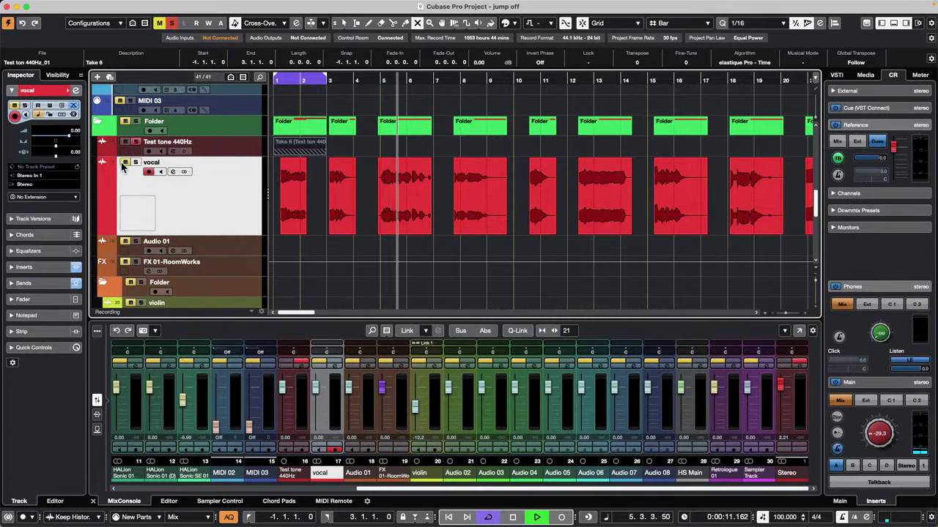
drag(881, 435, 879, 415)
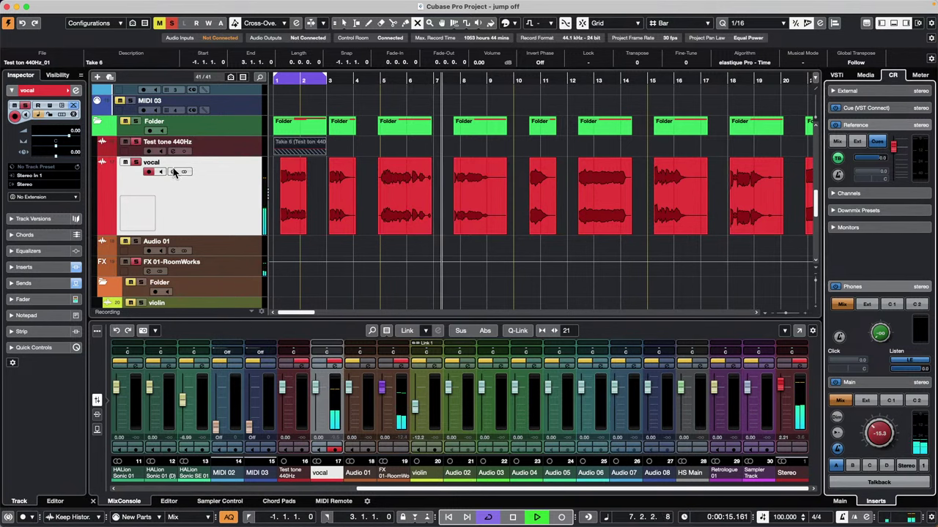
Open the vocal channel settings, search the equalizer presets for "phon" and load the Phoneline preset
click(173, 171)
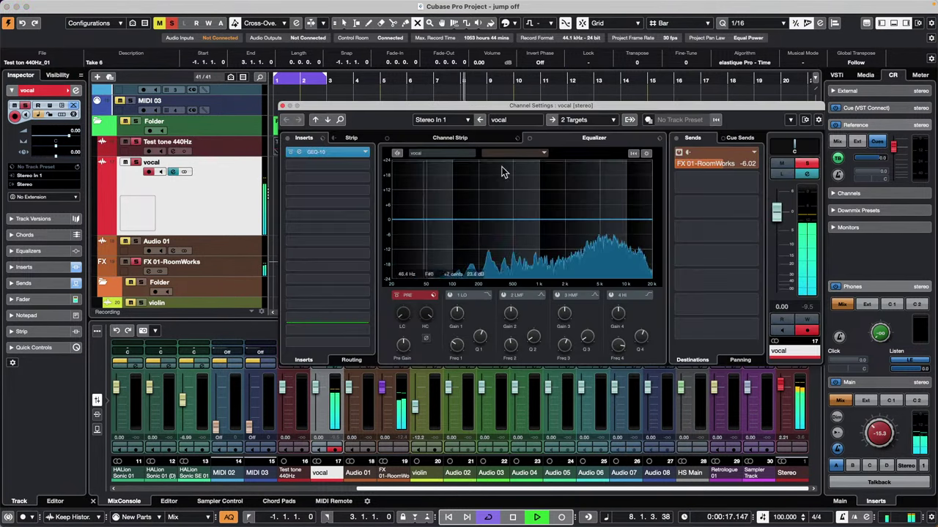
click(659, 139)
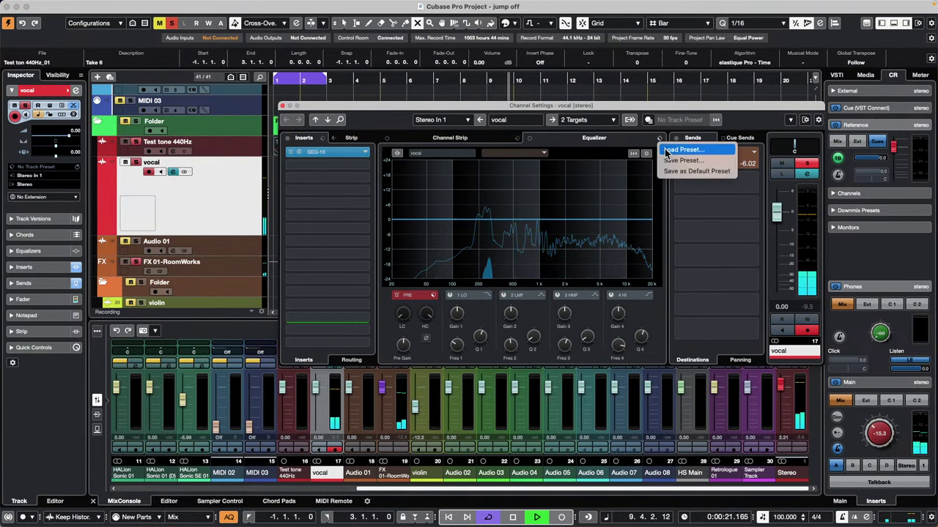
click(668, 150)
text(phon)
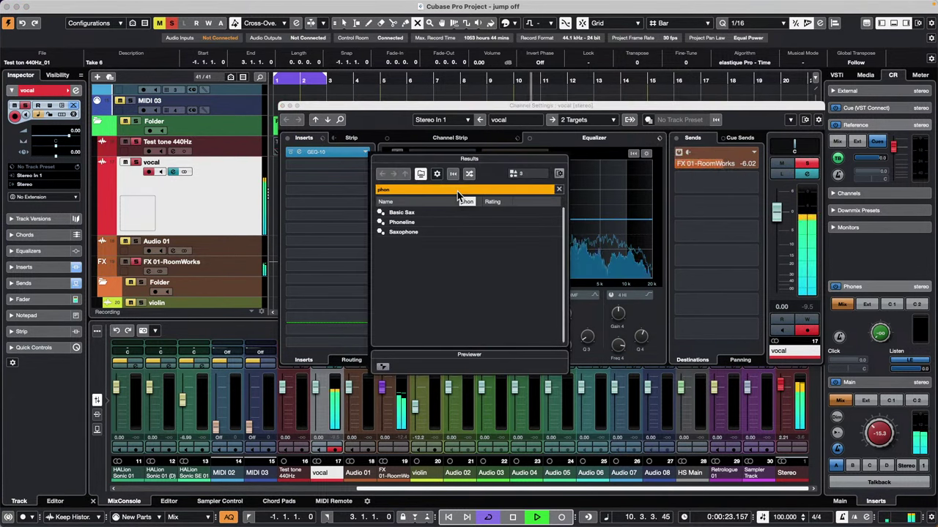
double_click(415, 222)
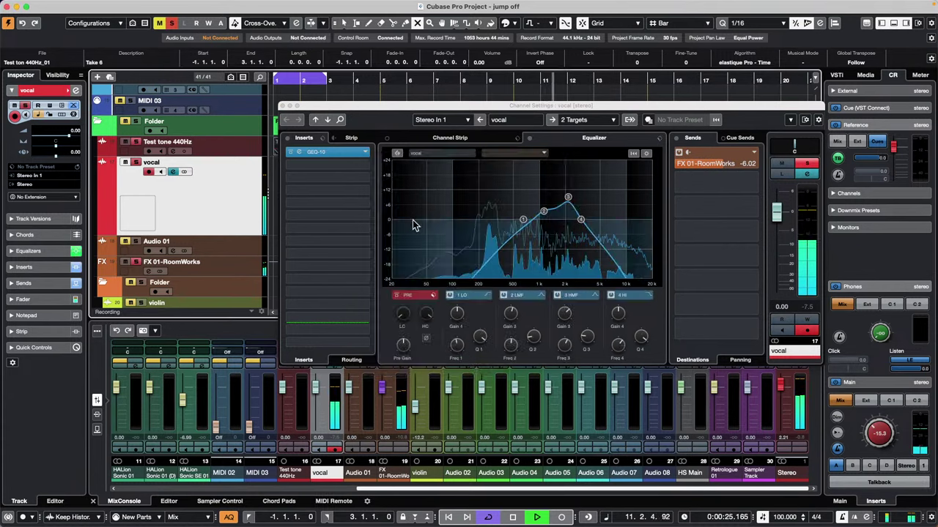
Compare the vocal with and without the equalizer, replaying from about bar 18, leave the equalizer bypassed and close the channel settings
drag(389, 110, 289, 186)
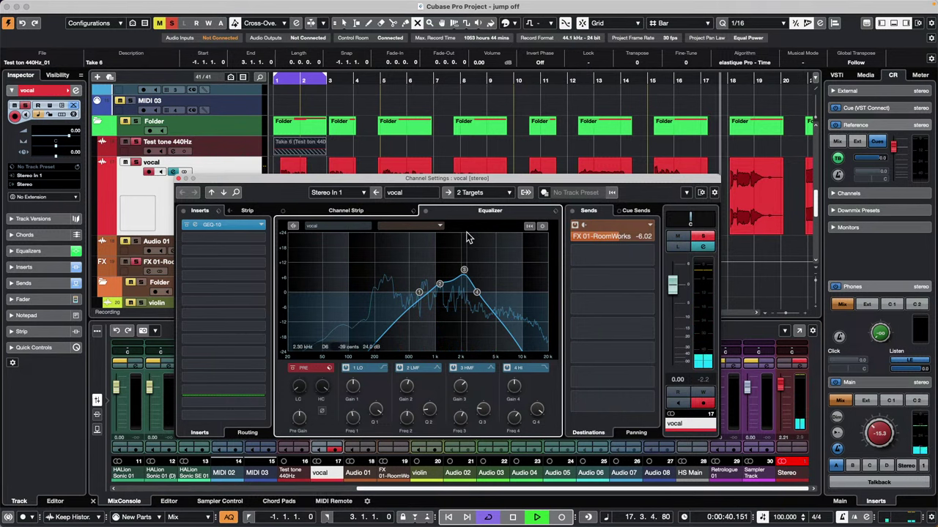
click(555, 212)
click(497, 238)
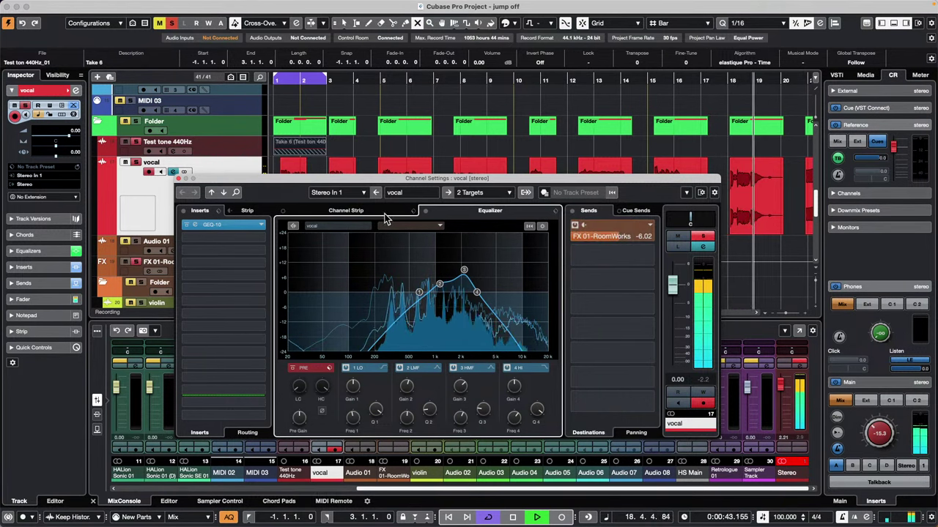
click(426, 211)
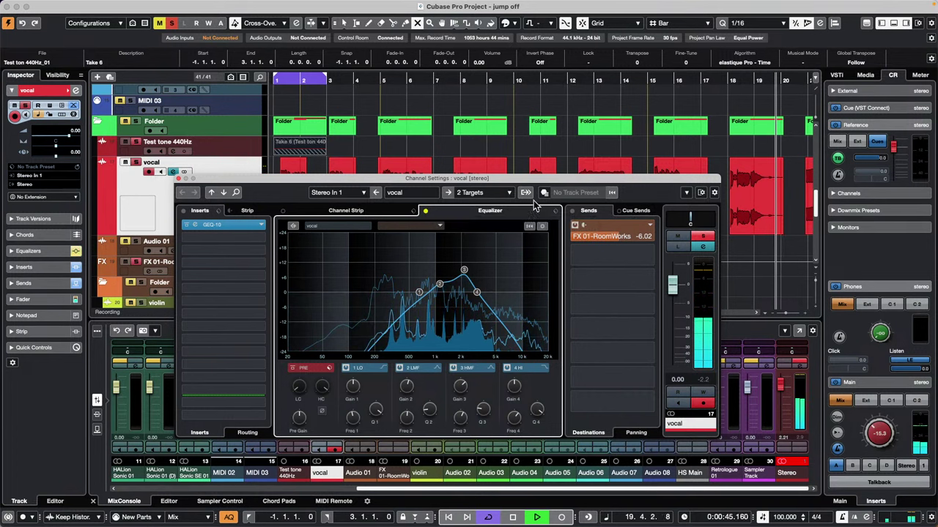
click(734, 80)
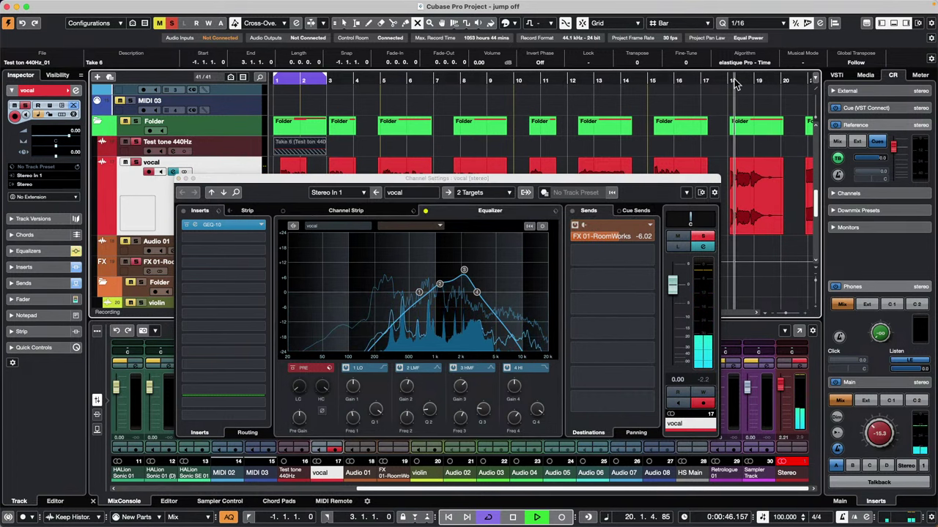
click(426, 210)
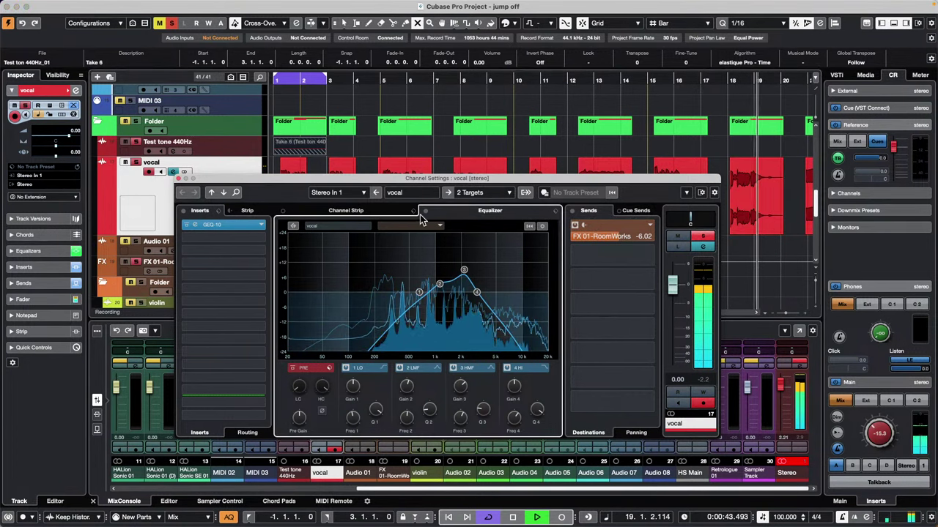
click(425, 210)
key(space)
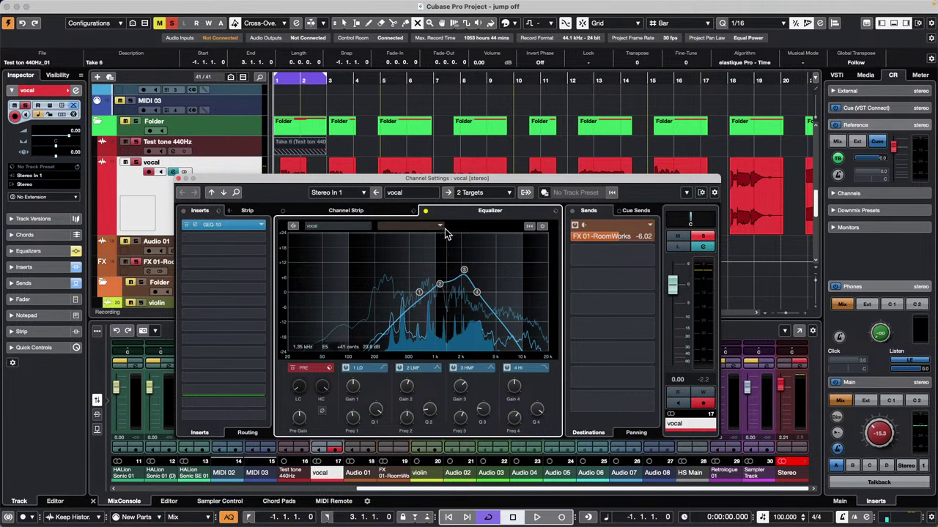
drag(178, 178, 178, 176)
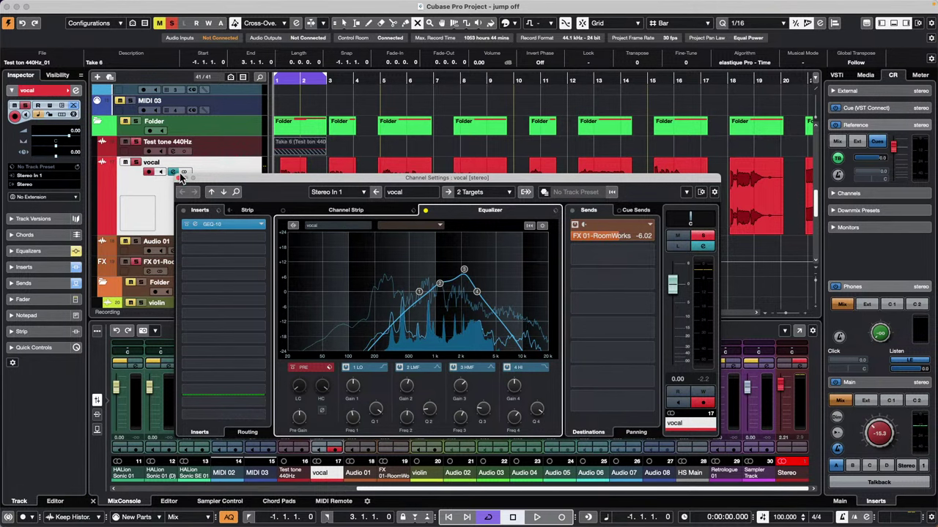
click(178, 178)
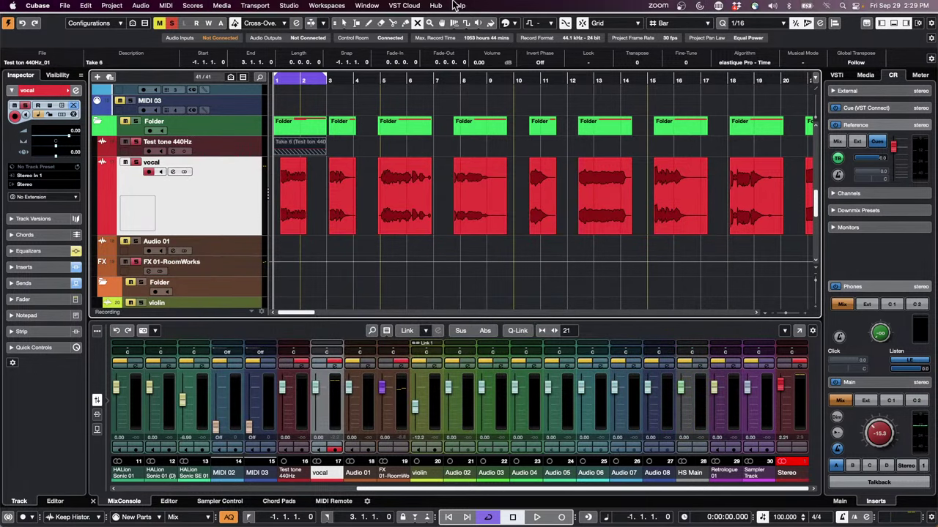
Examine the Mackie Control and Mackie Control 2 remote device settings in Studio Setup
click(289, 6)
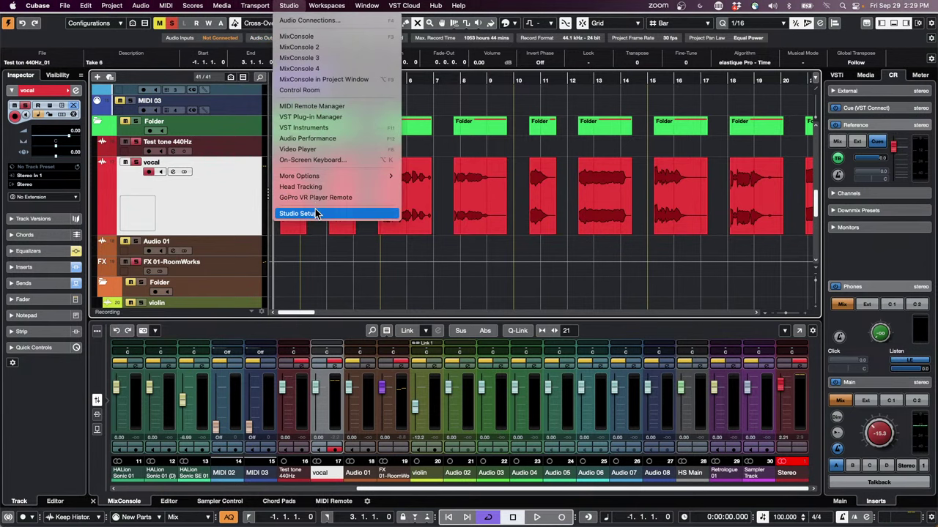
click(315, 213)
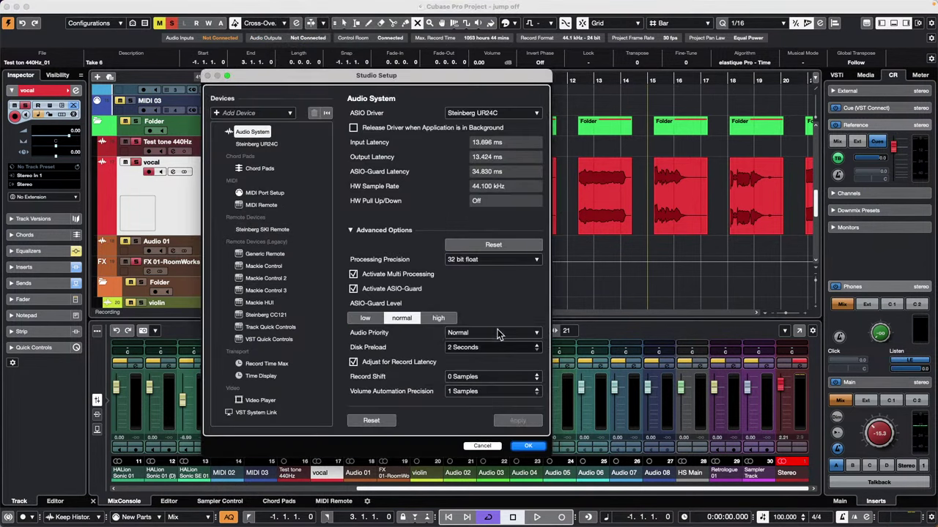
click(271, 266)
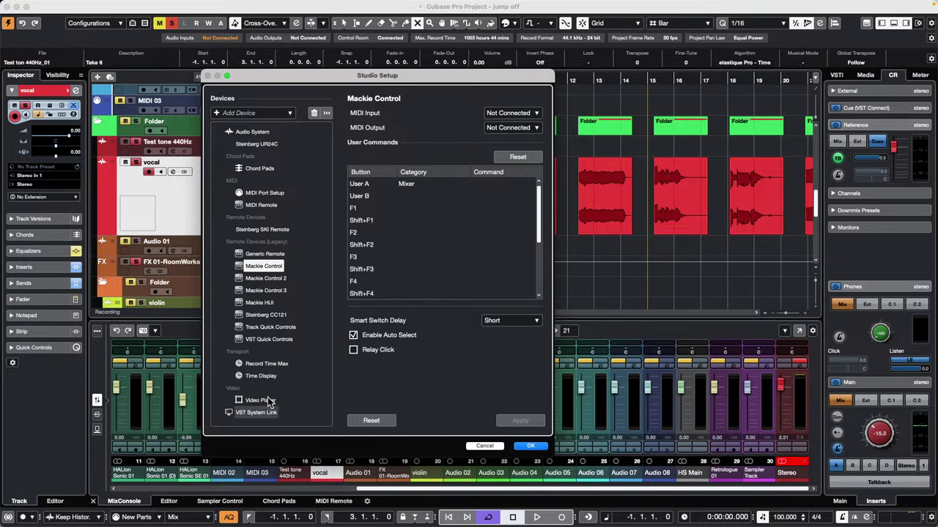
click(266, 279)
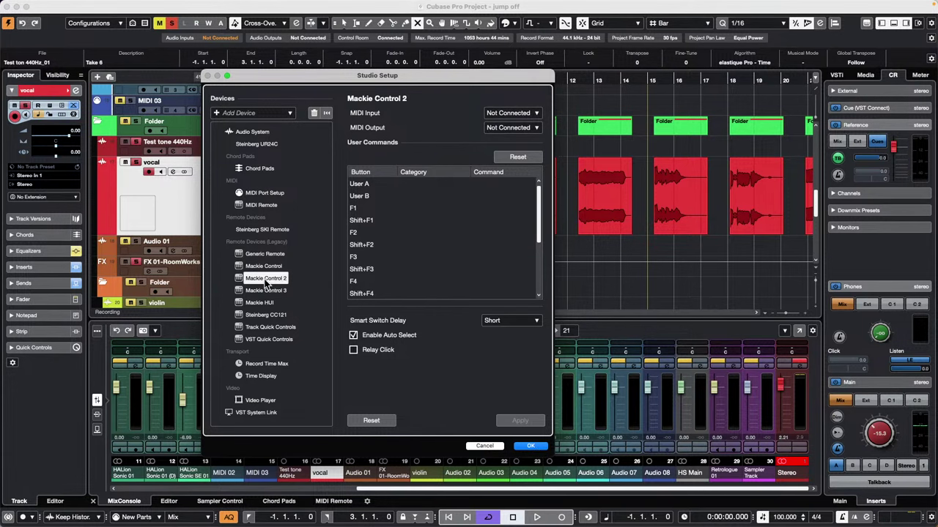
click(530, 446)
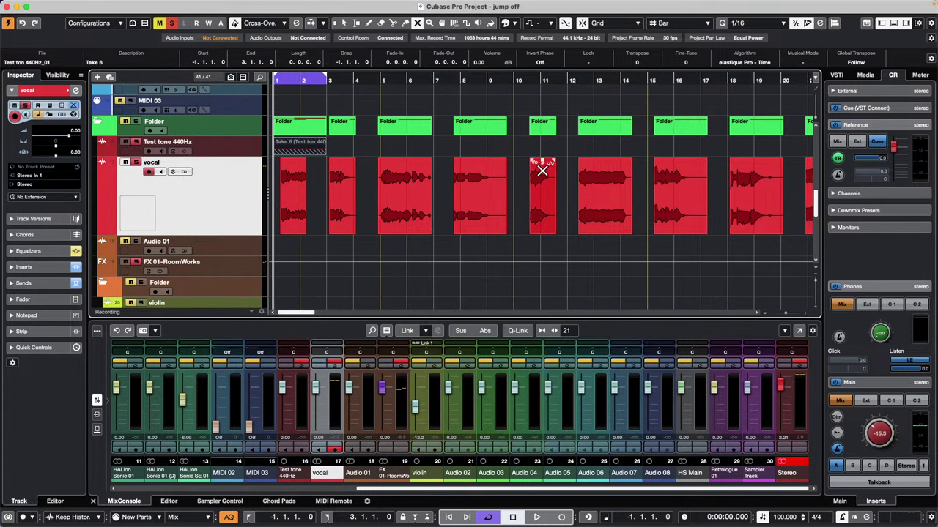
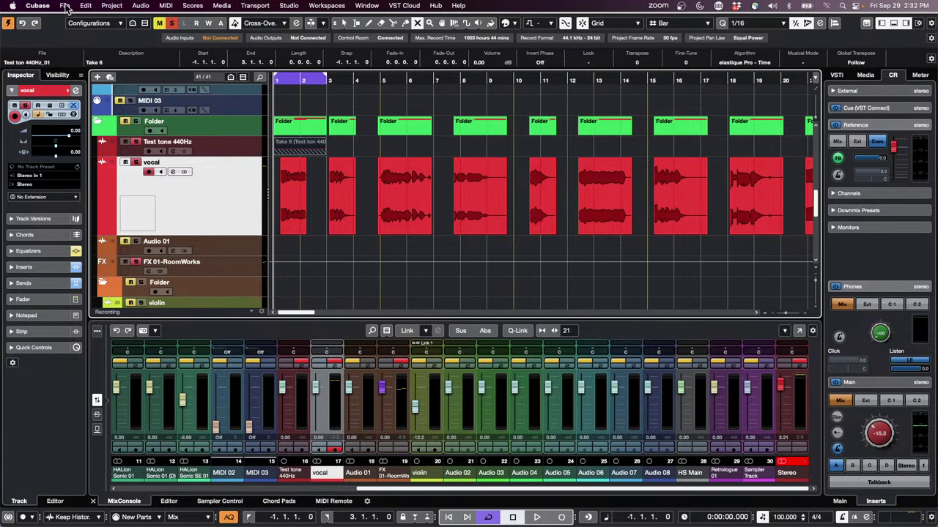
Open the recent project be someone.cpr and activate it
click(63, 6)
mouse_move(103, 229)
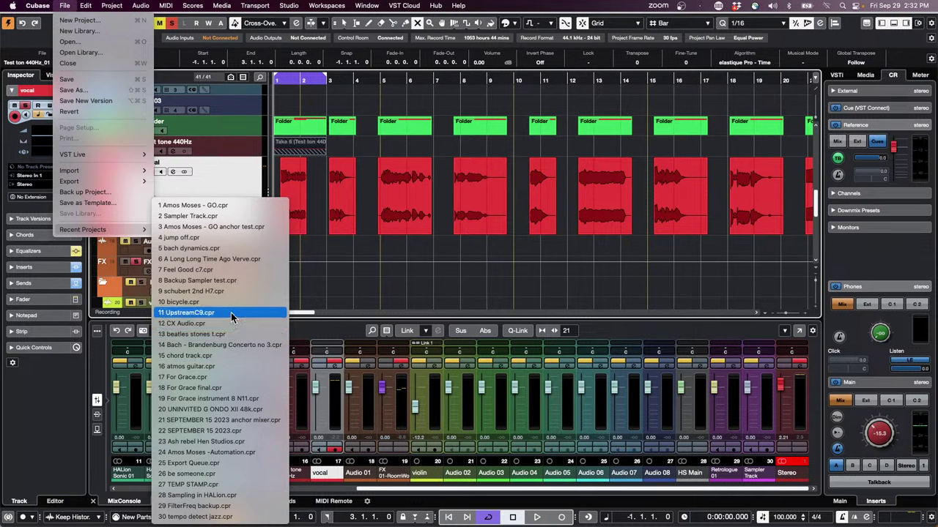
click(213, 474)
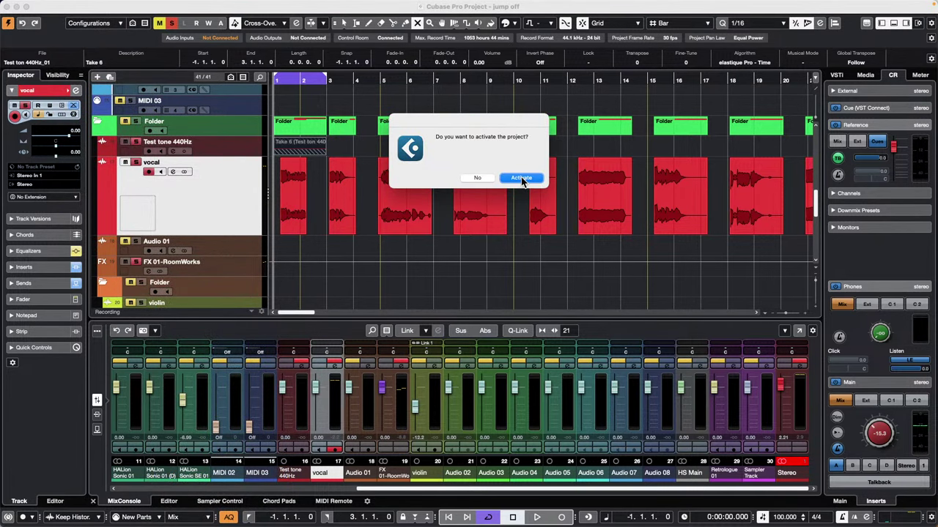
click(521, 179)
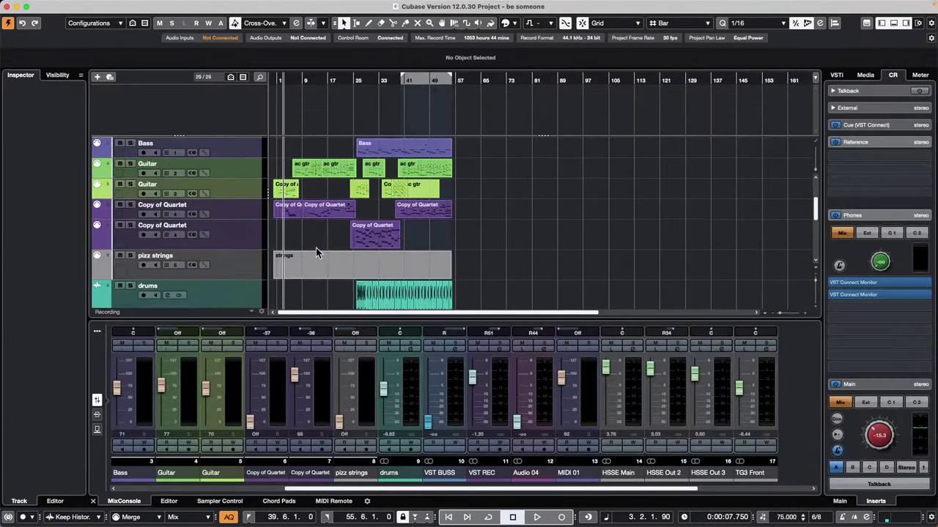
Open the MIDI part on The Grand track in the Key Editor to view its notes
scroll(315, 253, up, 4)
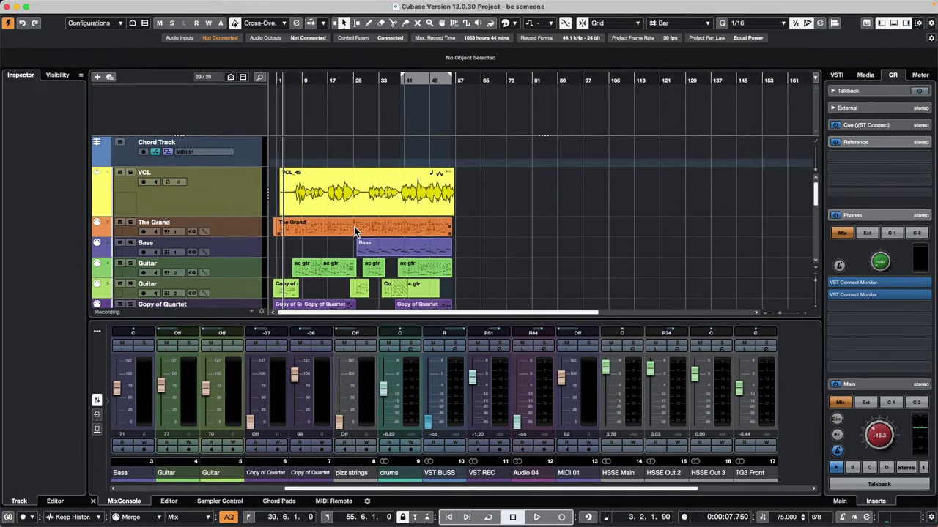
double_click(354, 232)
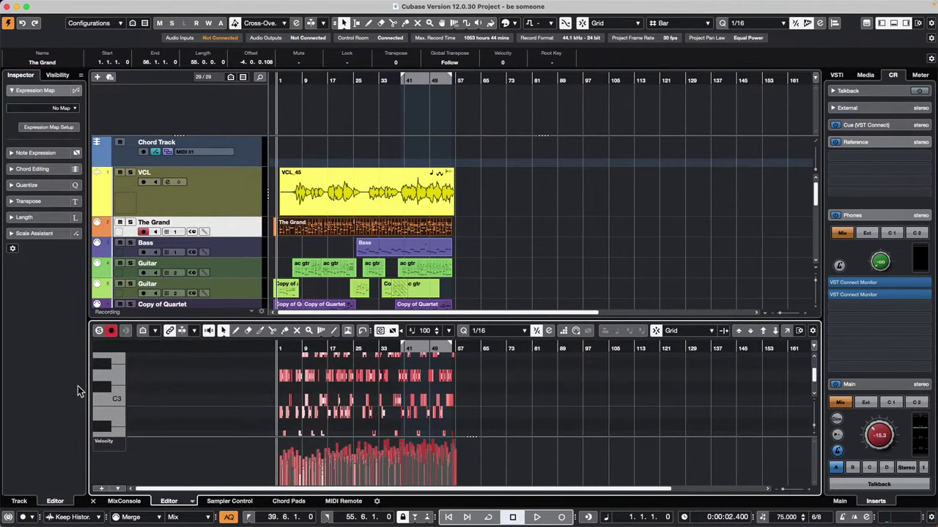
drag(95, 388, 49, 385)
Open the VCL_45 event in its own full-screen Sample Editor window and turn on VariAudio editing
double_click(371, 200)
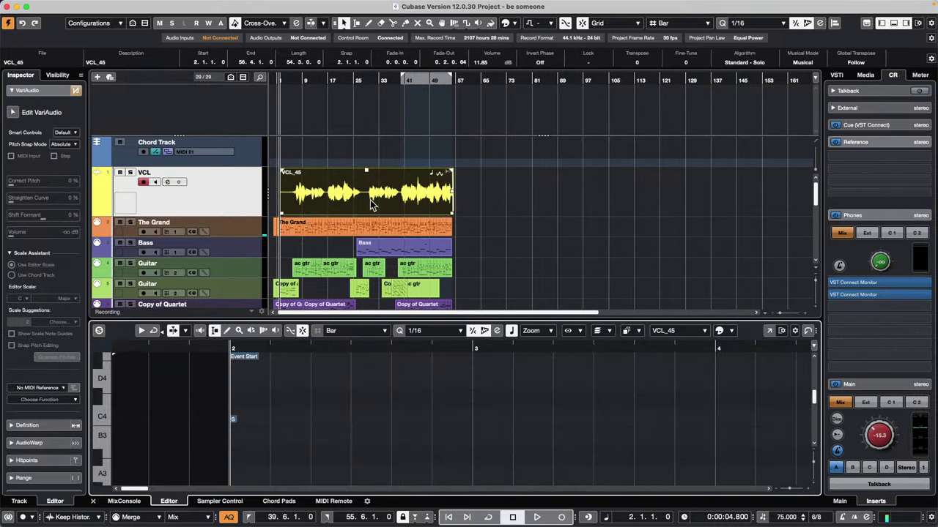
click(13, 112)
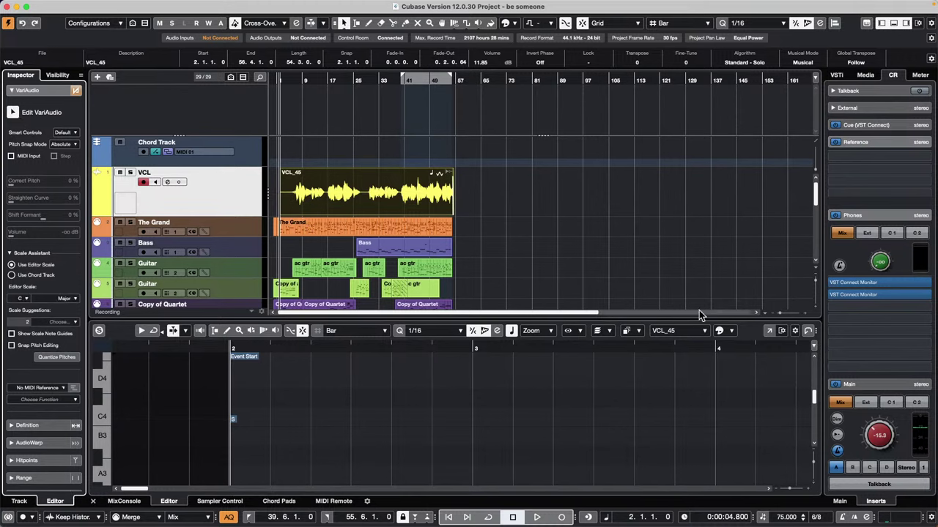
click(771, 332)
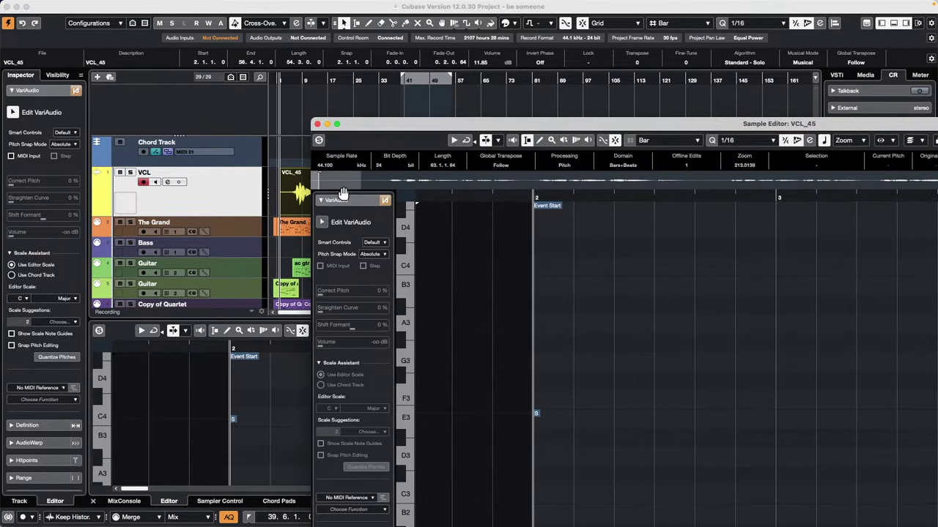
click(336, 125)
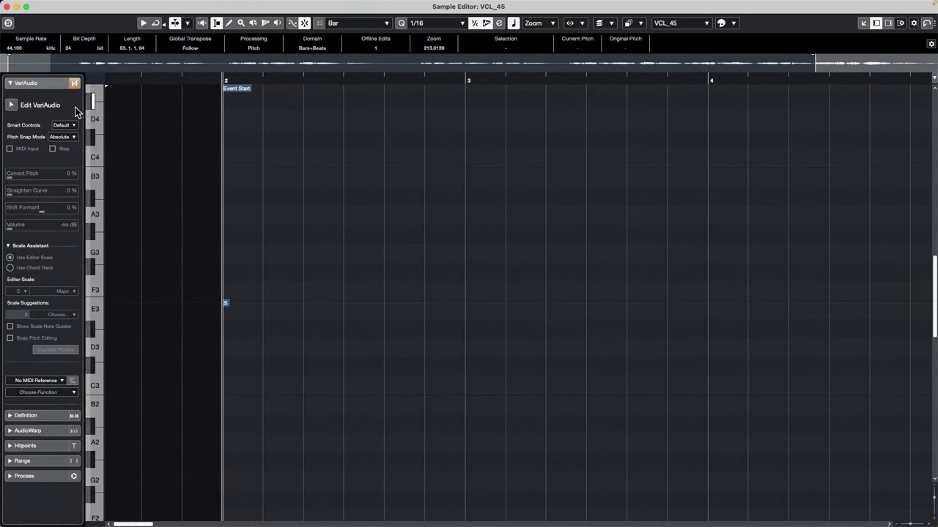
click(10, 106)
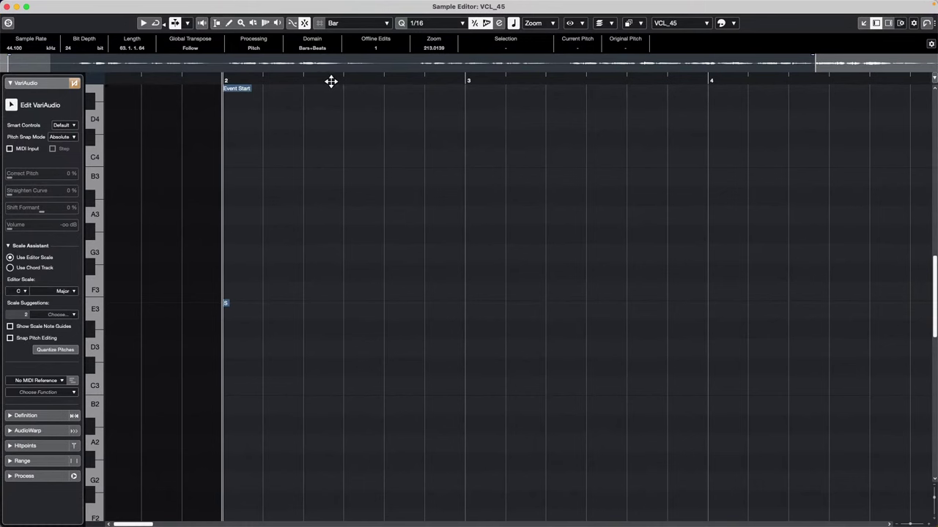
drag(332, 80, 534, 116)
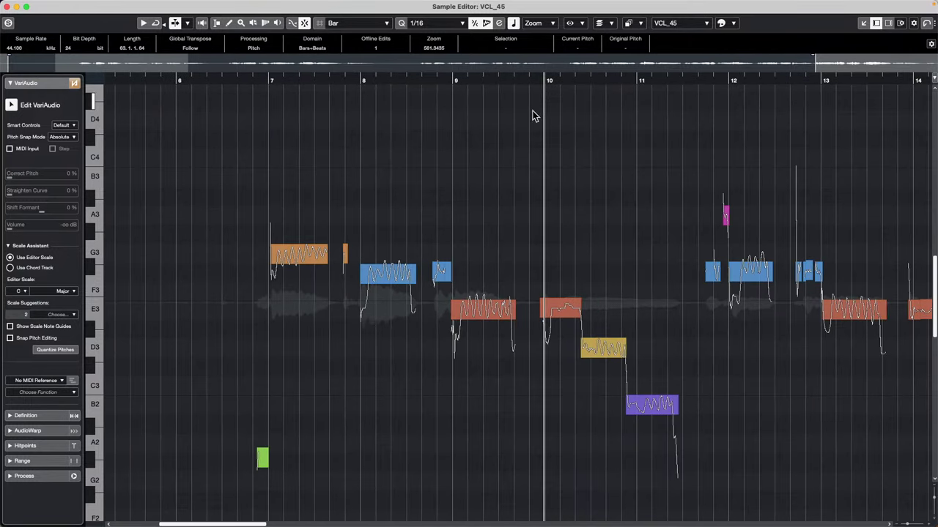
Set The Grand as the MIDI reference track for the VCL_45 vocal and select the E3 segment at bar 9
click(63, 382)
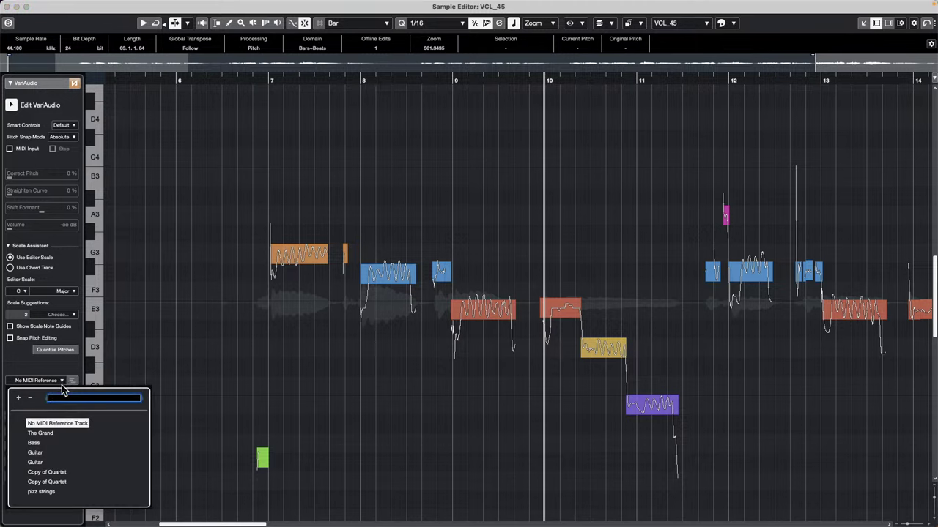
click(55, 433)
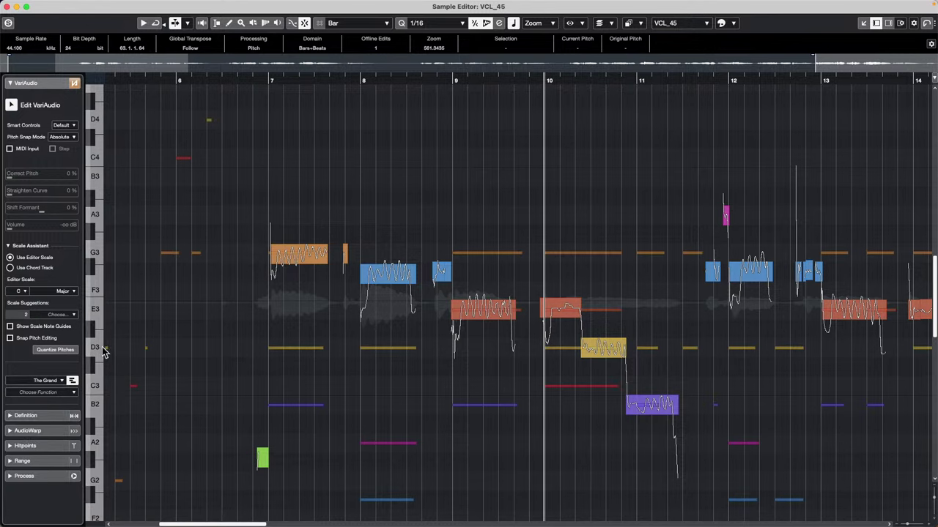
scroll(410, 395, down, 1)
scroll(426, 398, down, 3)
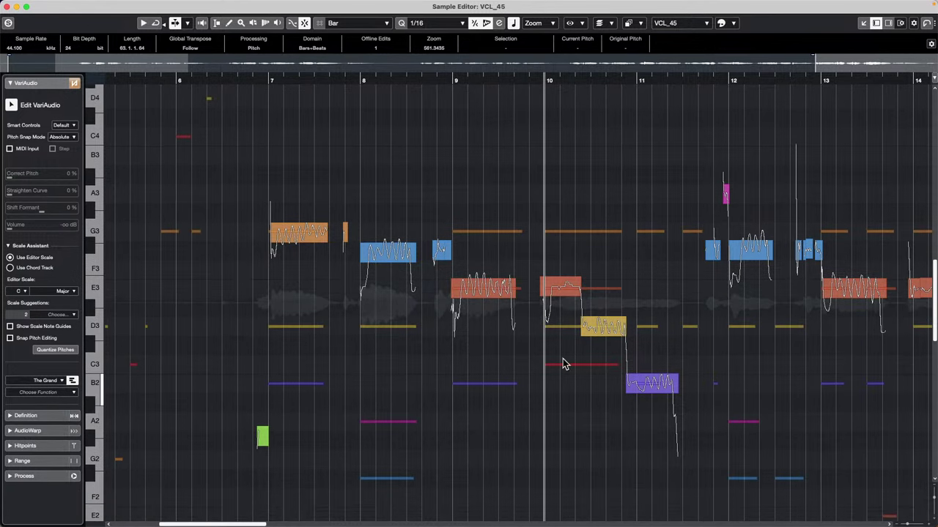
mouse_move(495, 282)
mouse_down()
mouse_move(488, 195)
mouse_move(491, 289)
mouse_up()
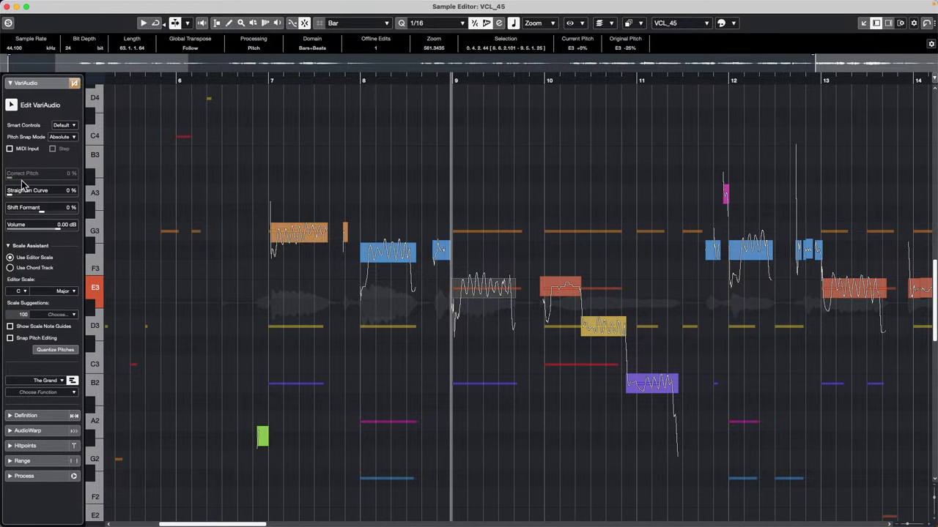
Try Guitar as the MIDI reference track and switch the reference back to The Grand
click(48, 381)
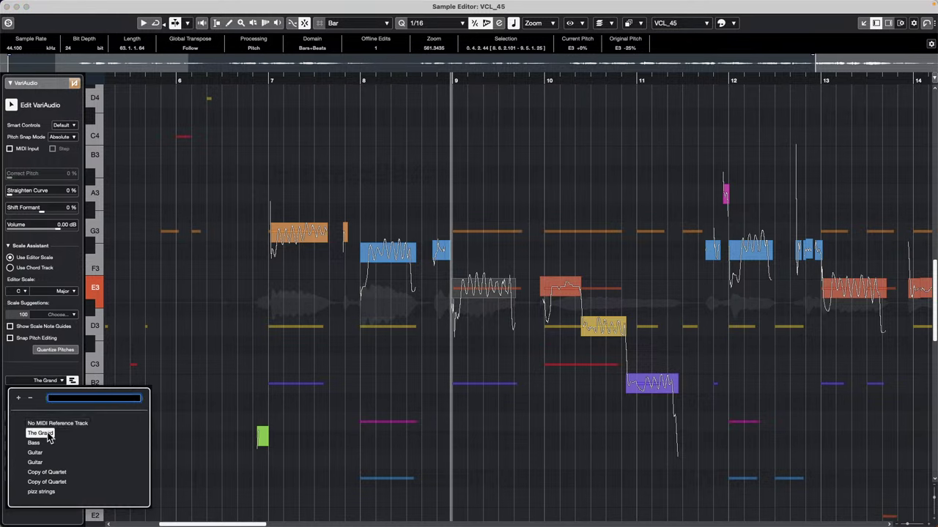
click(20, 371)
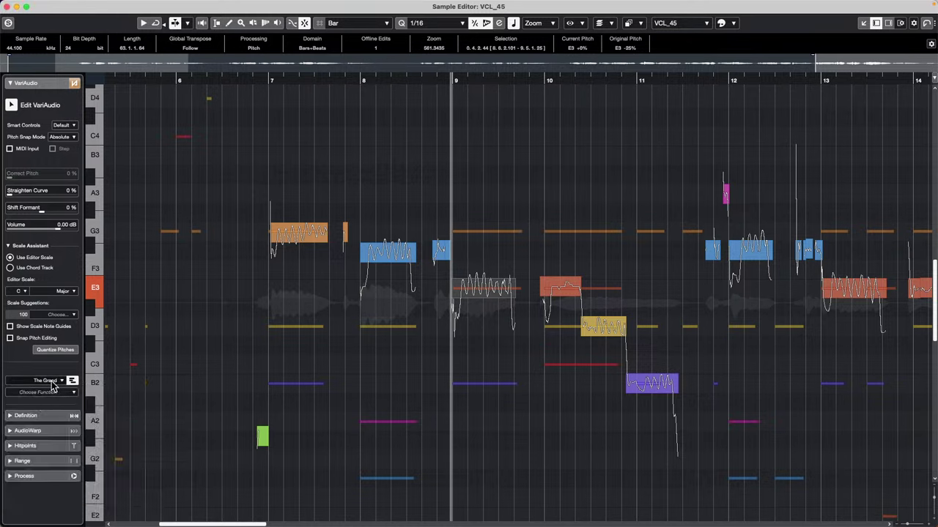
click(51, 381)
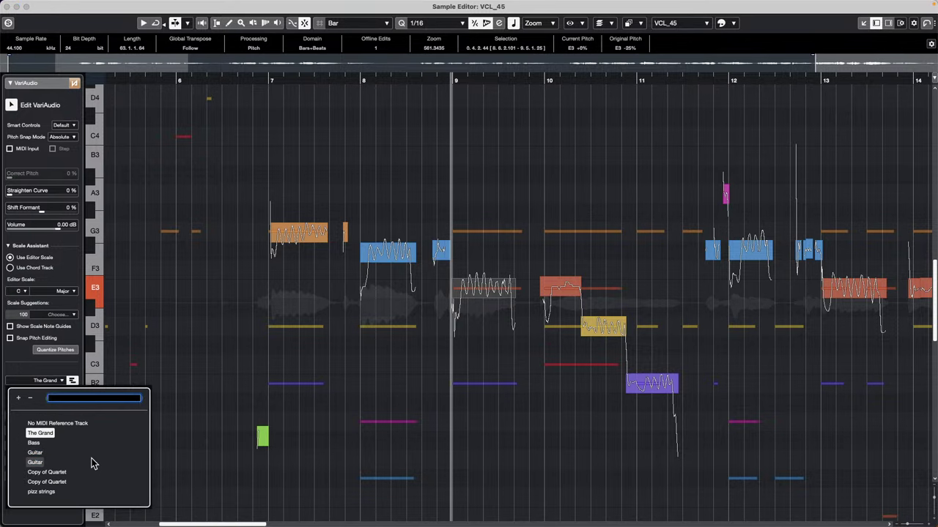
click(37, 455)
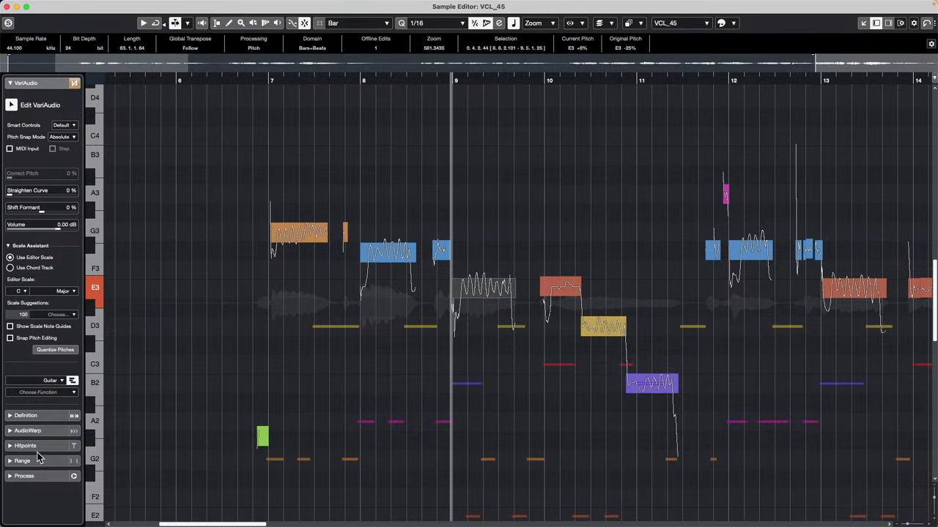
click(47, 382)
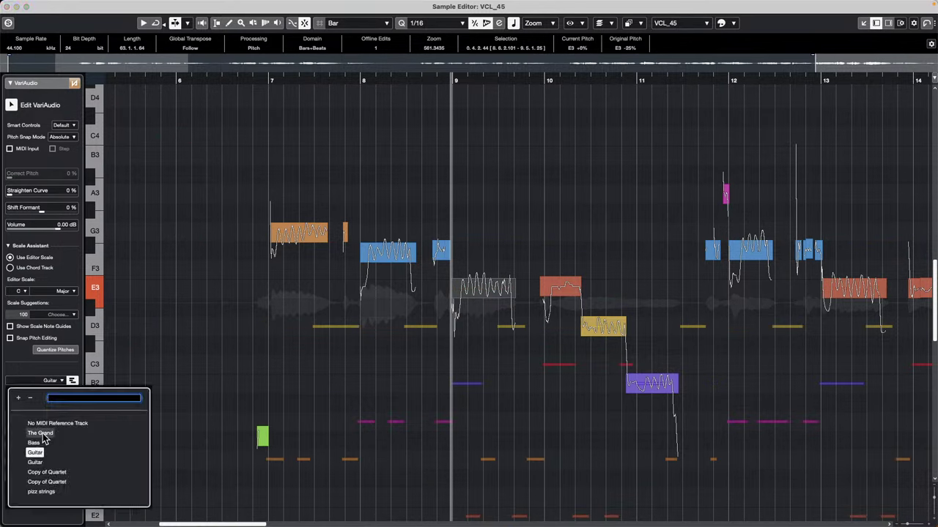
click(40, 433)
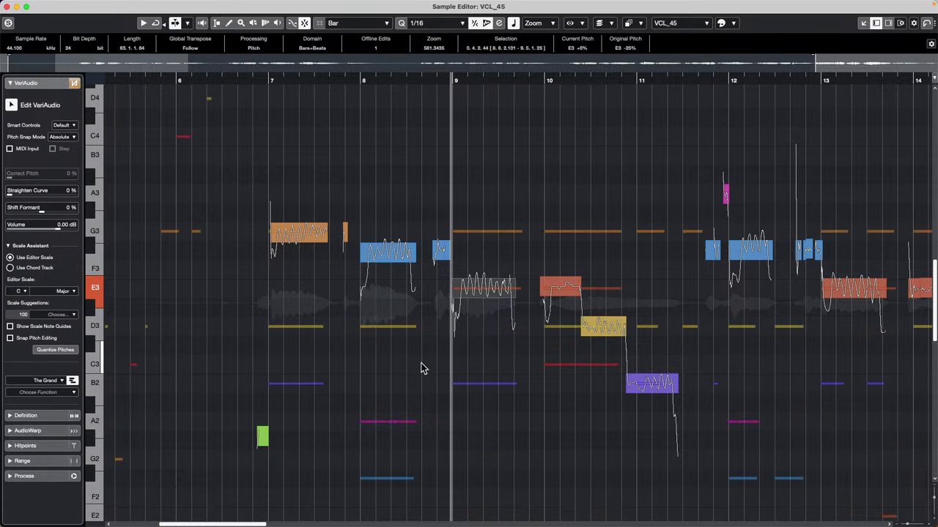
scroll(420, 370, down, 3)
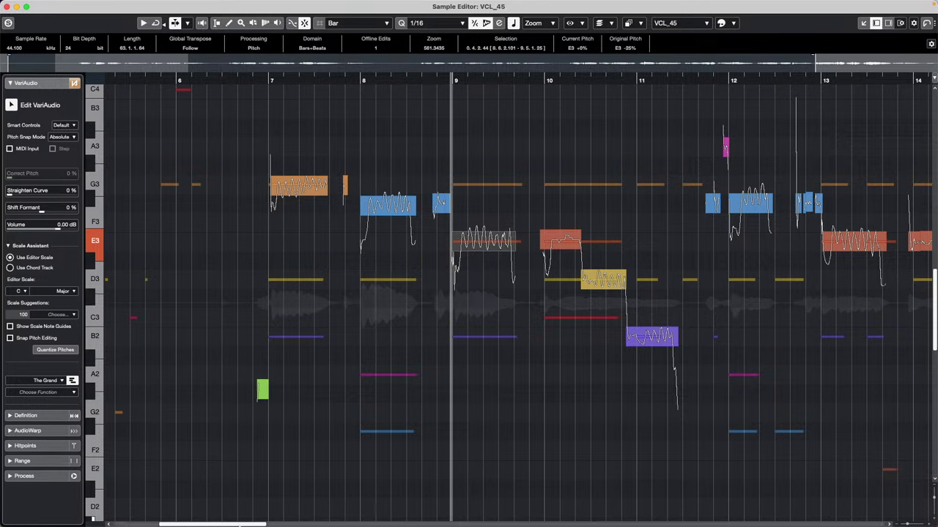
Switch to Finder, launch WaveLab Elements 11 from the Applications folder, and open the recent audio file Beatles or Stones-44100
mouse_move(256, 523)
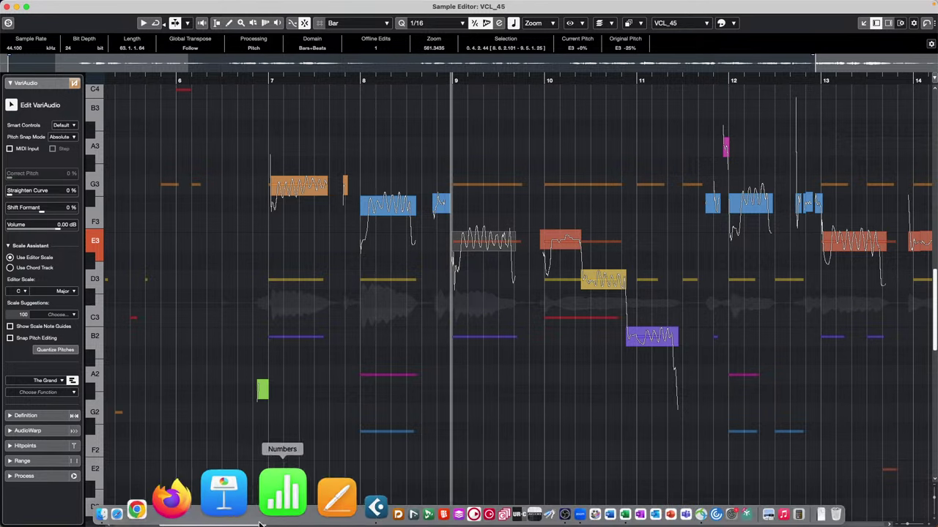
click(191, 510)
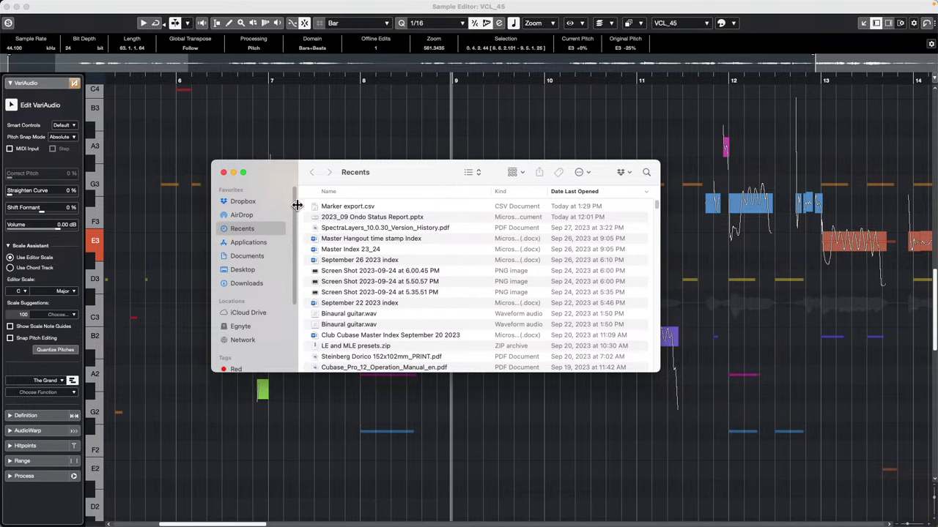
click(249, 242)
scroll(362, 263, down, 10)
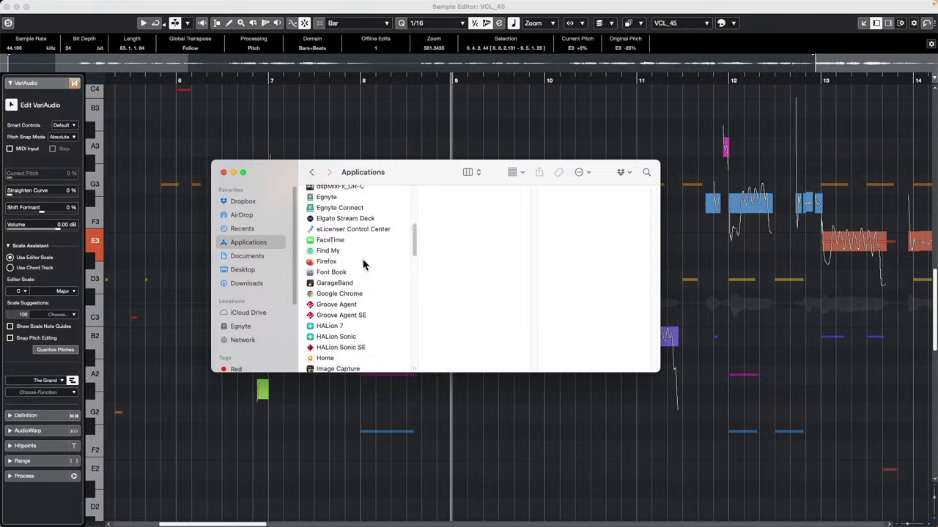
scroll(364, 264, down, 5)
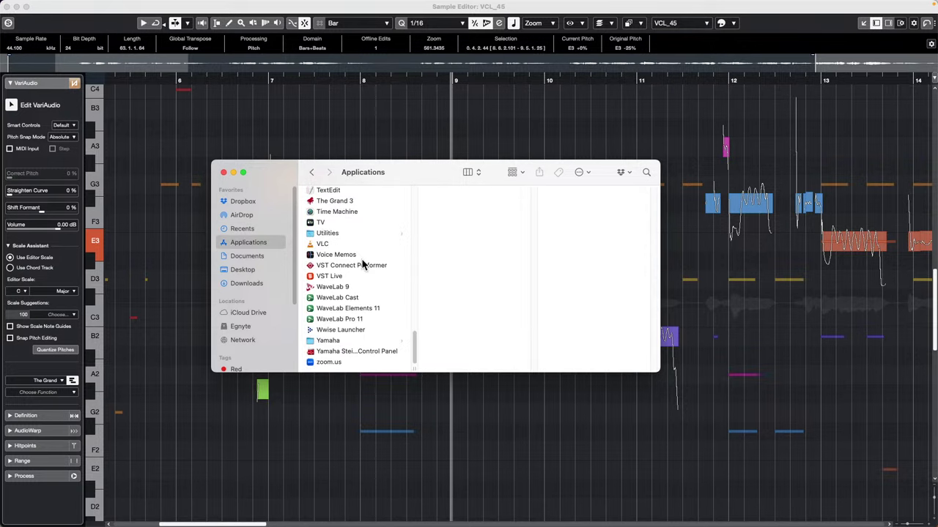
click(370, 309)
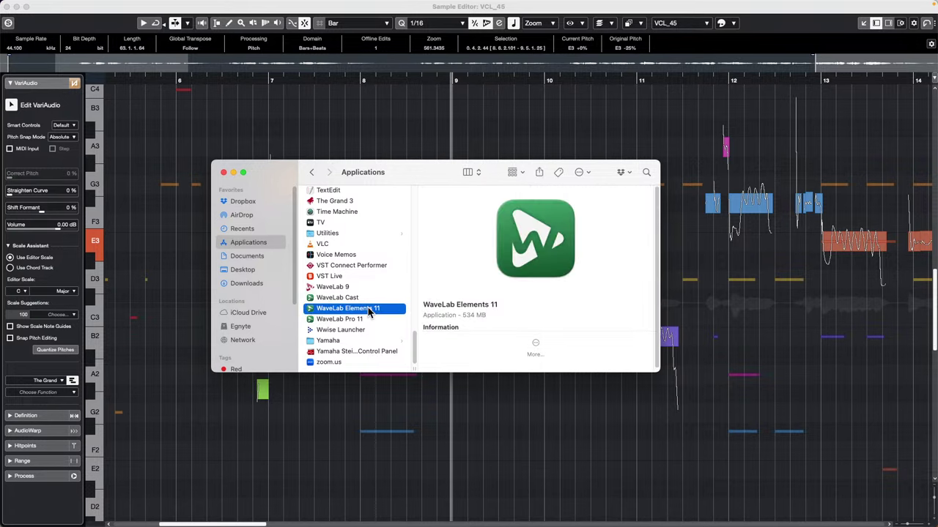
double_click(370, 309)
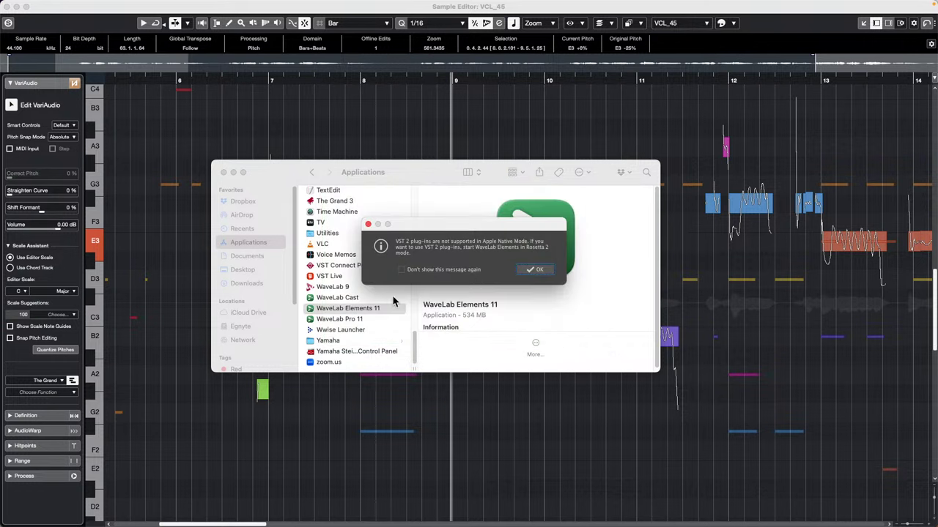
click(537, 270)
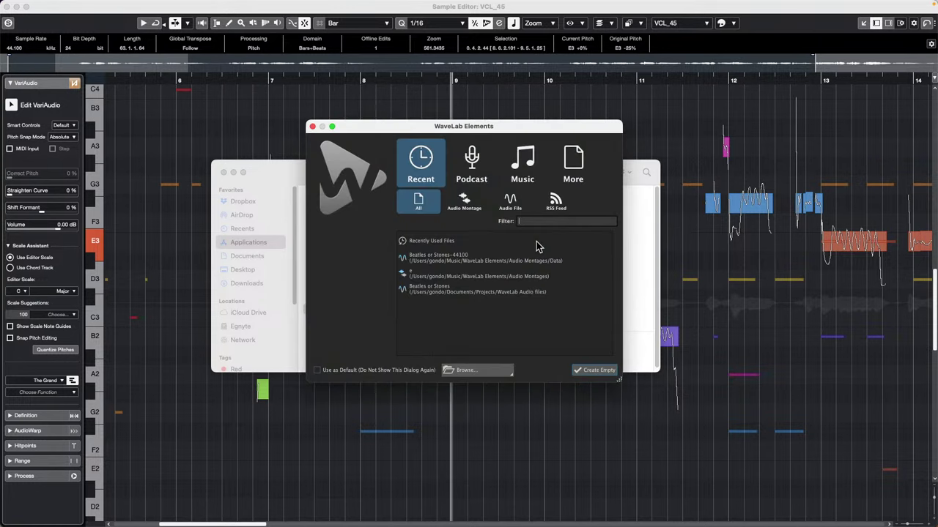
double_click(471, 259)
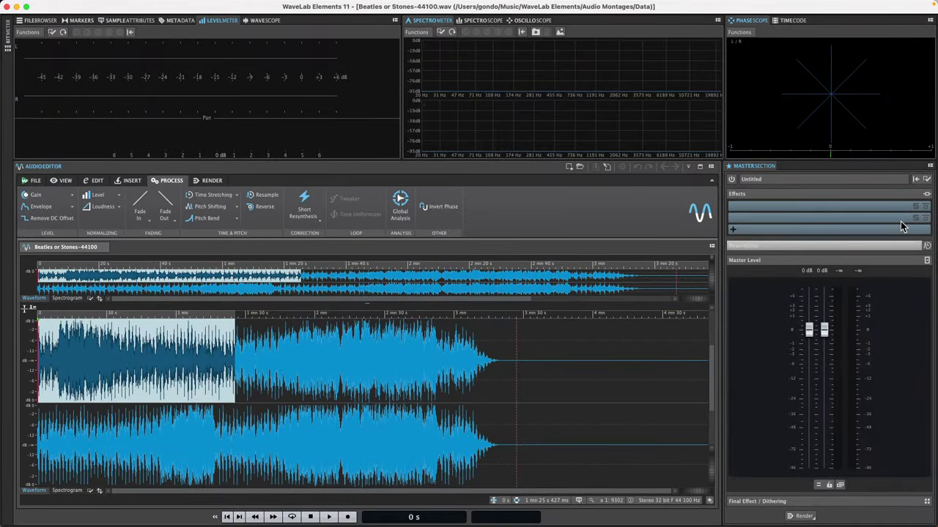
Examine the Steinberg effect categories, including Surround, available for the first effect slot in the Master Section
click(816, 204)
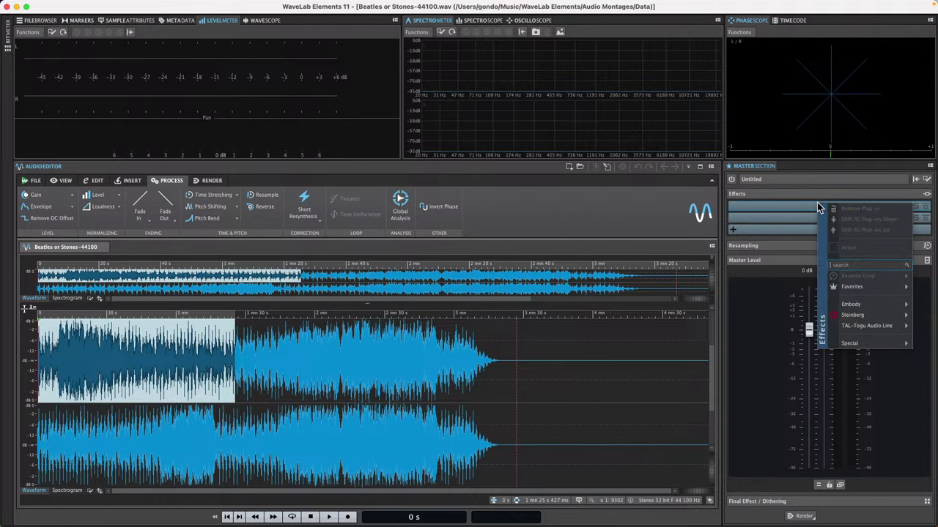
mouse_move(870, 317)
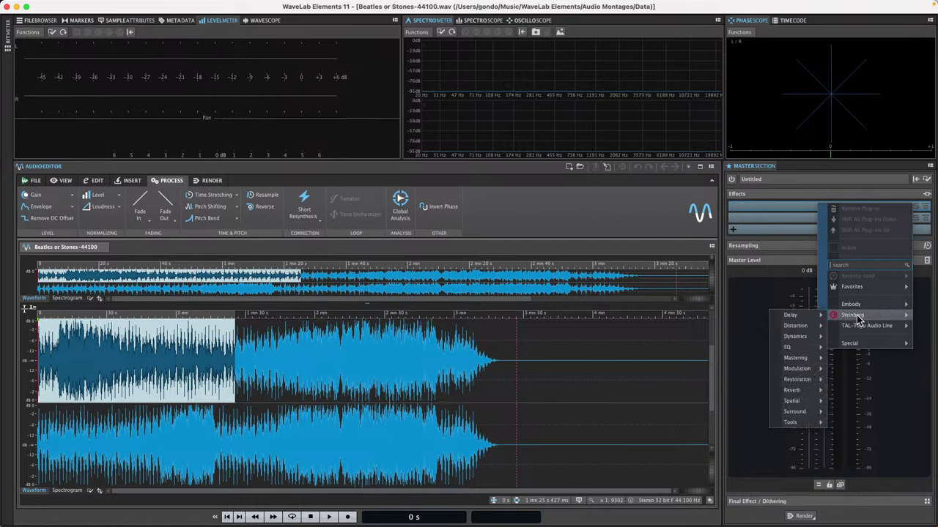
mouse_move(804, 385)
mouse_move(794, 424)
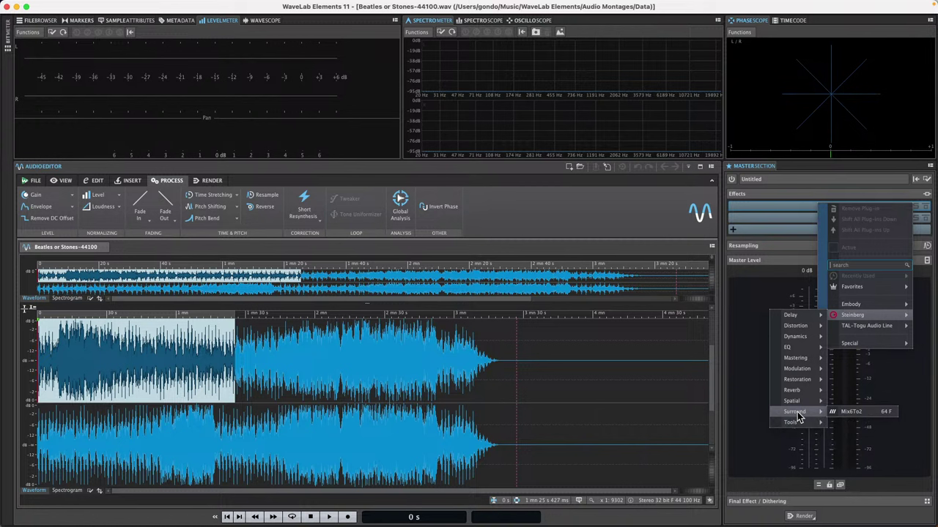
click(542, 68)
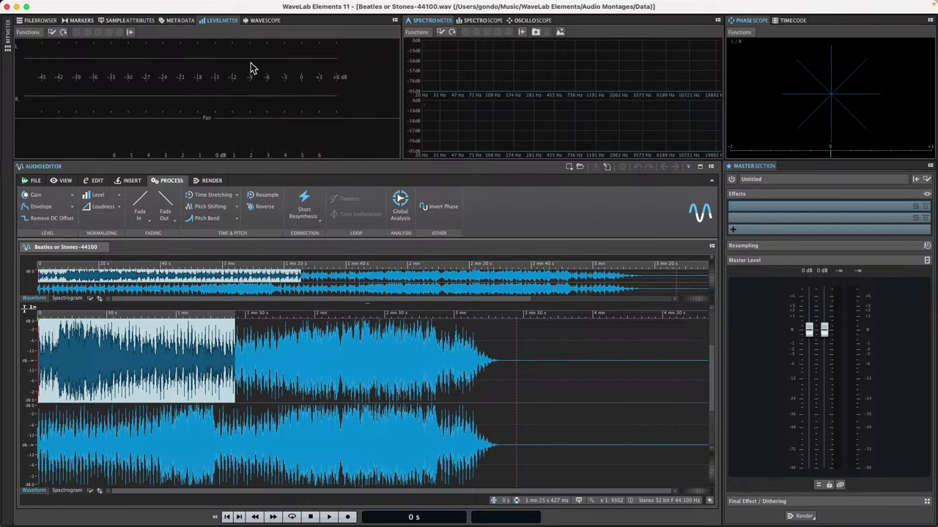
Lower both master level faders to about -34.7 dB and start playback of the audio file
drag(828, 335, 834, 414)
key(space)
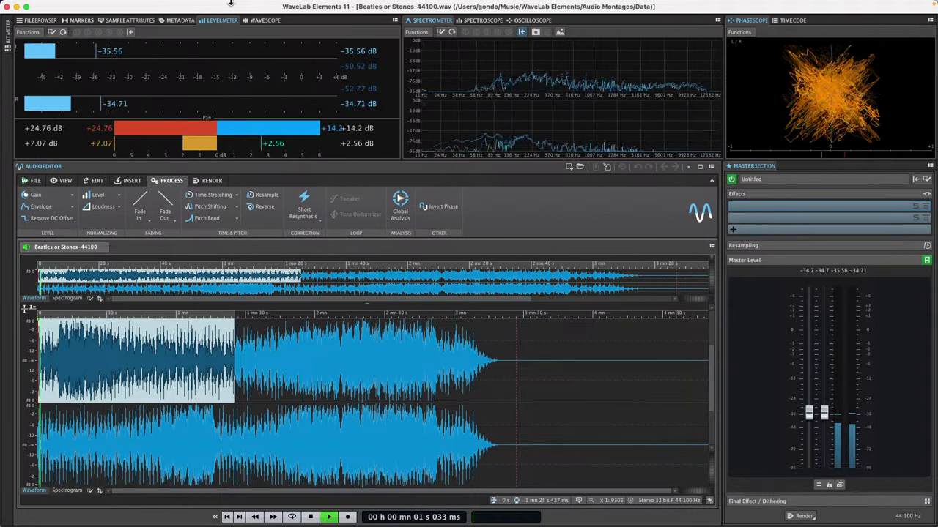
Examine the Metadata, Sample Attributes, Markers, File Browser and Level Meter windows, plus the lists of available tool windows and meters
mouse_move(285, 6)
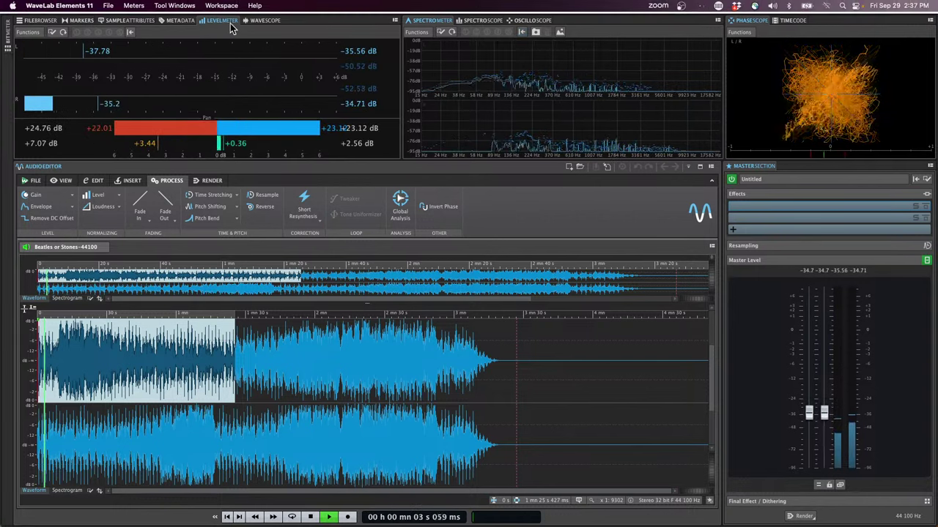
click(394, 21)
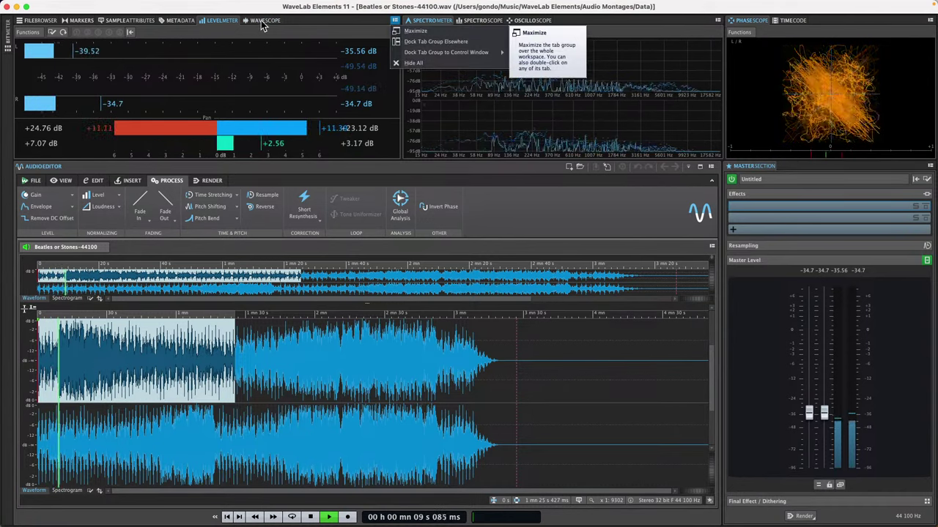
click(216, 26)
click(180, 21)
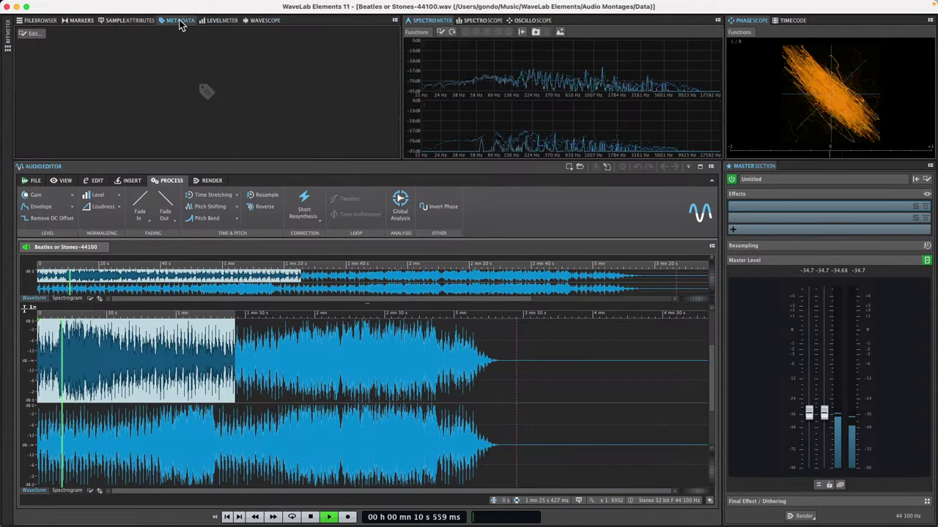
click(129, 21)
click(77, 21)
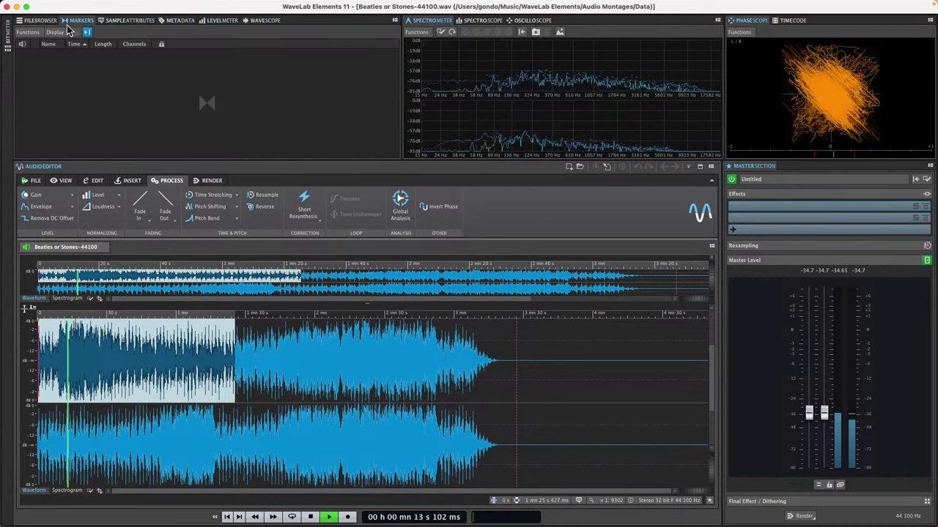
click(41, 20)
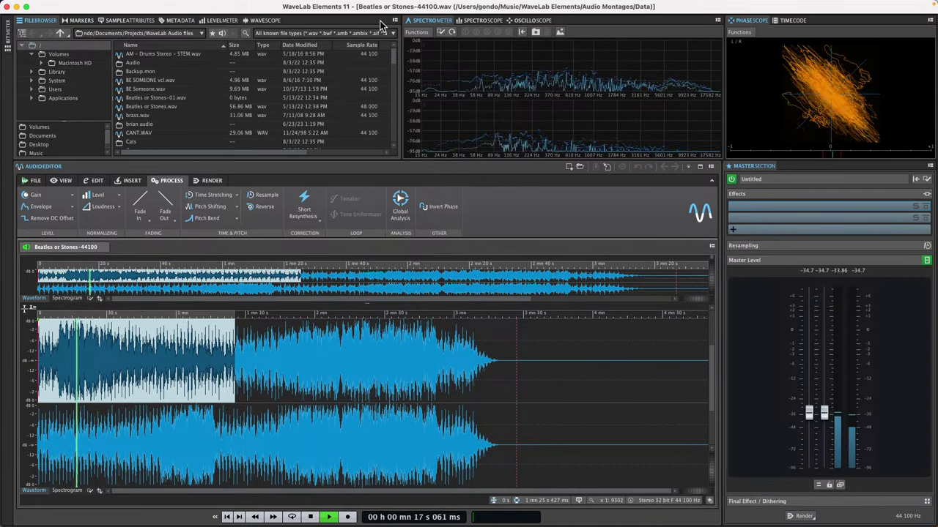
click(217, 21)
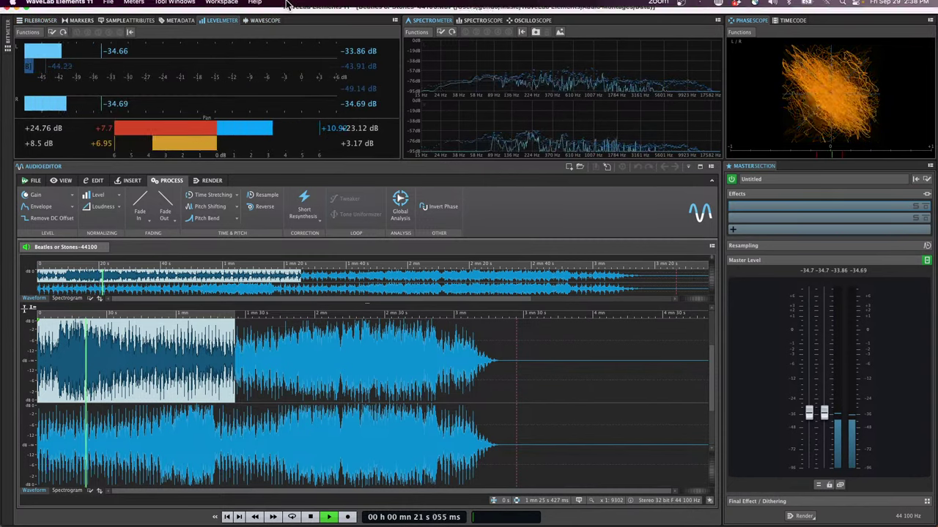
click(175, 5)
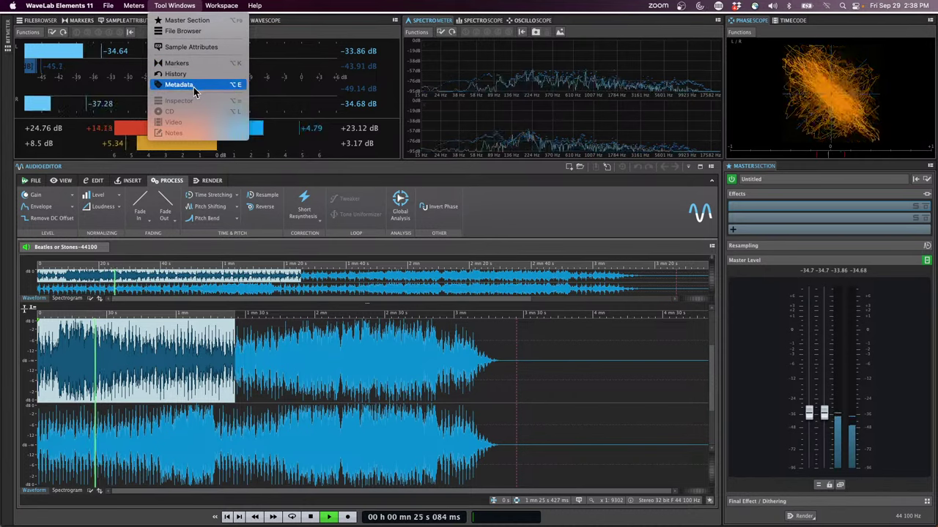
mouse_move(143, 5)
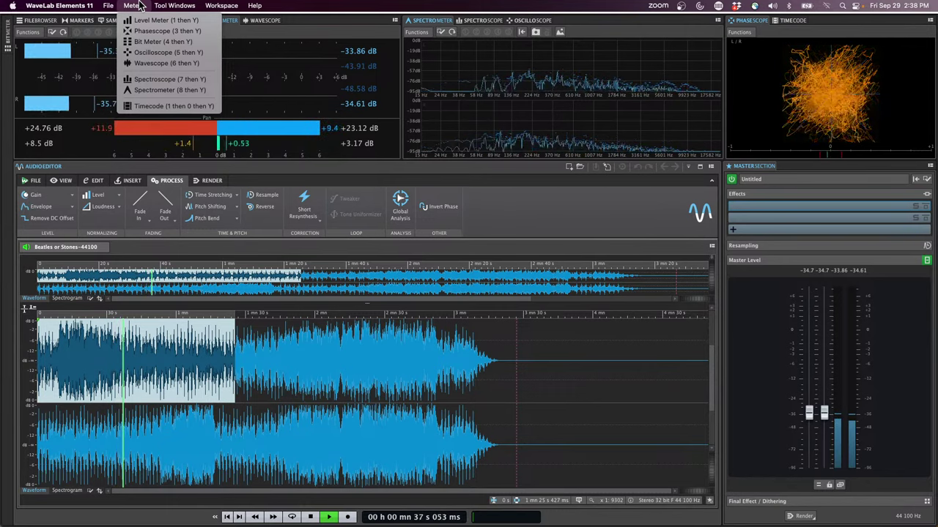
click(409, 419)
Select the entire waveform of Beatles or Stones-44100 and stop playback
double_click(307, 372)
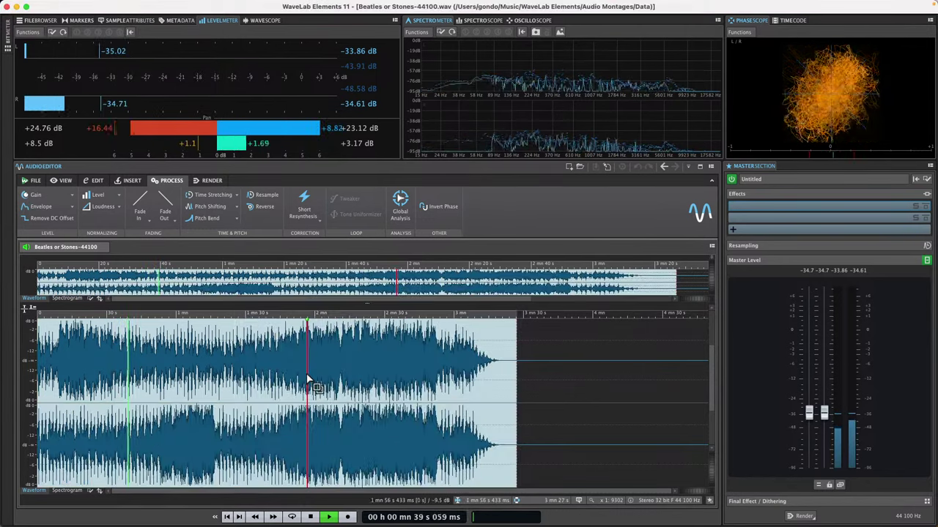
key(space)
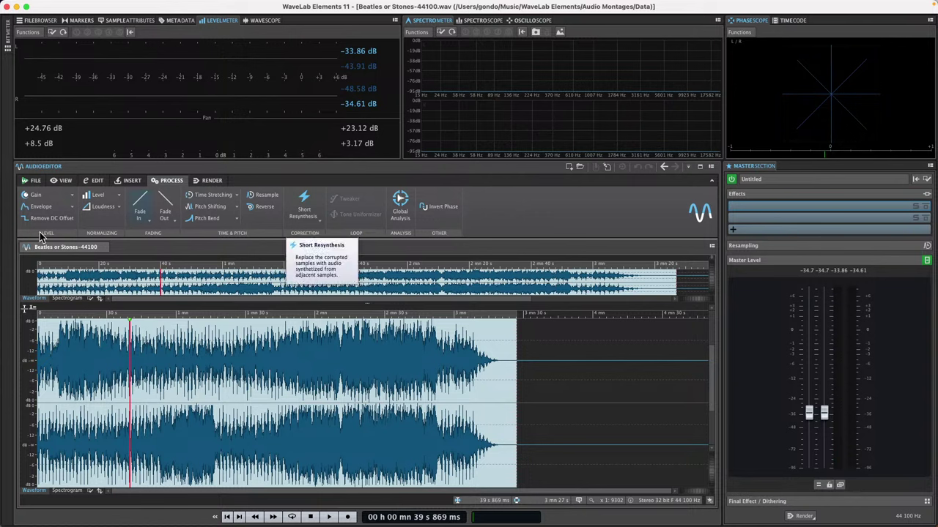
Examine the audio editor's view, edit, insert and process tools, and the commands available for the selected audio
click(38, 181)
click(64, 183)
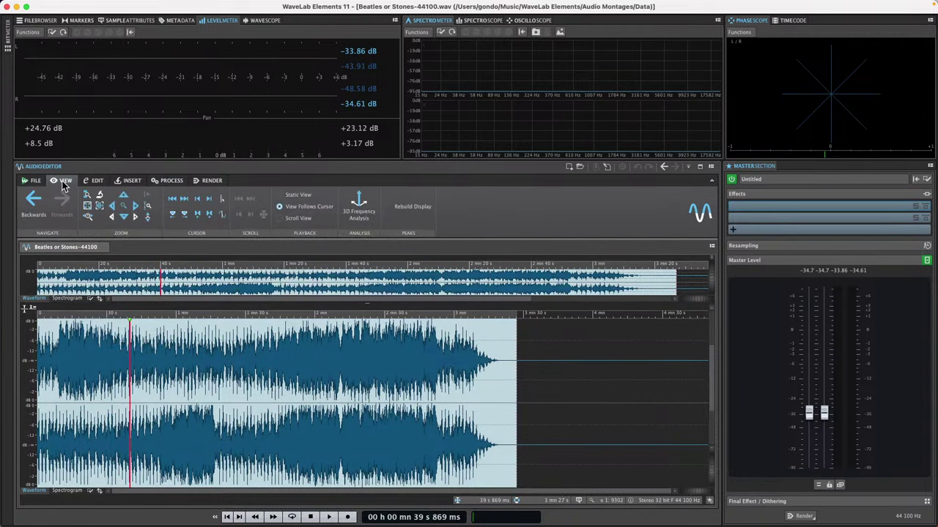
click(99, 184)
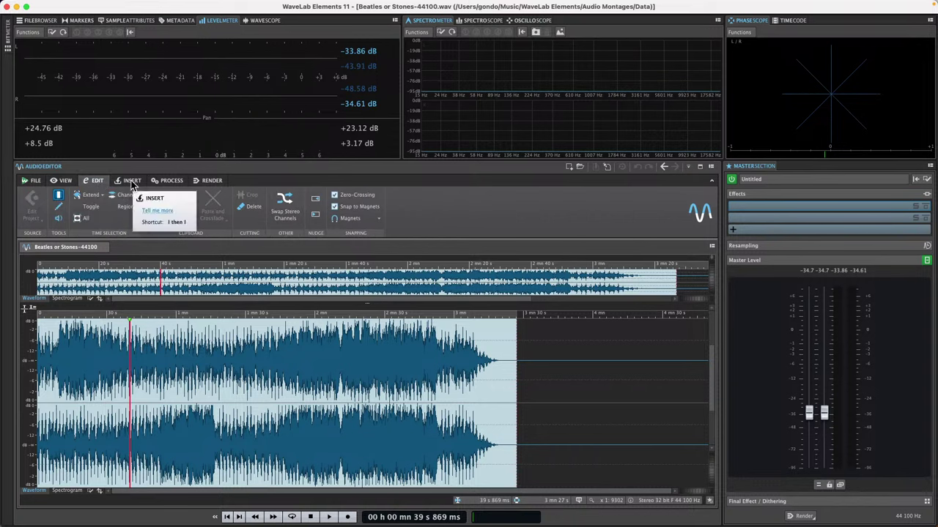
click(132, 184)
click(171, 182)
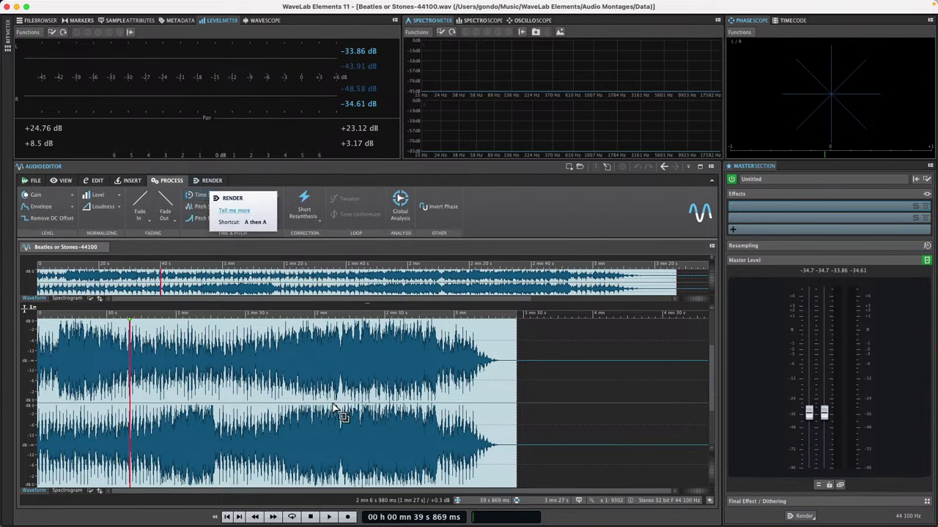
right_click(276, 367)
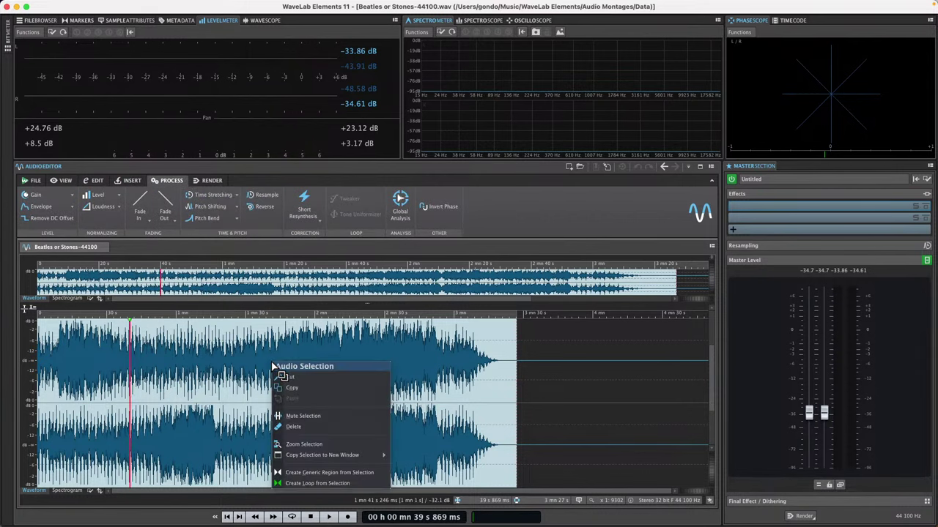
click(218, 355)
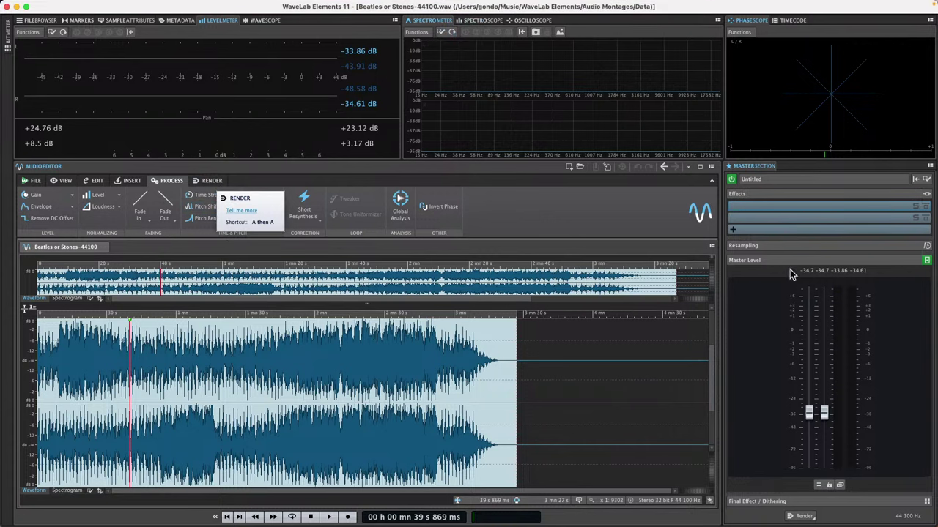
Examine the plug-in categories available for the first Master Section effect slot and the list of tool windows
click(800, 207)
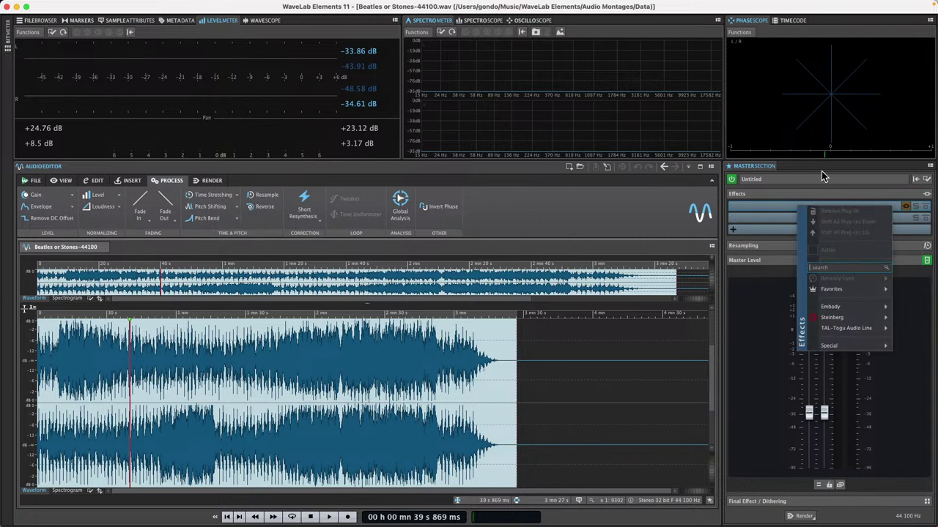
click(168, 6)
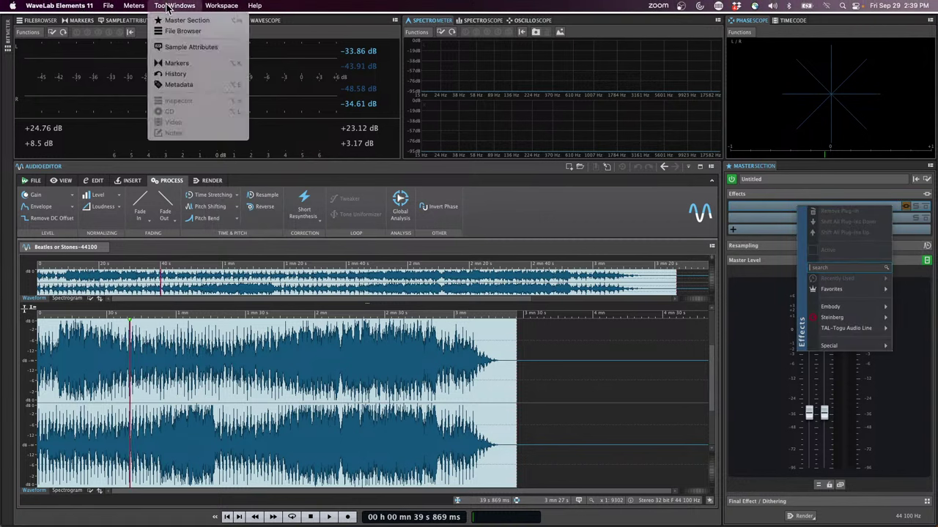
click(285, 76)
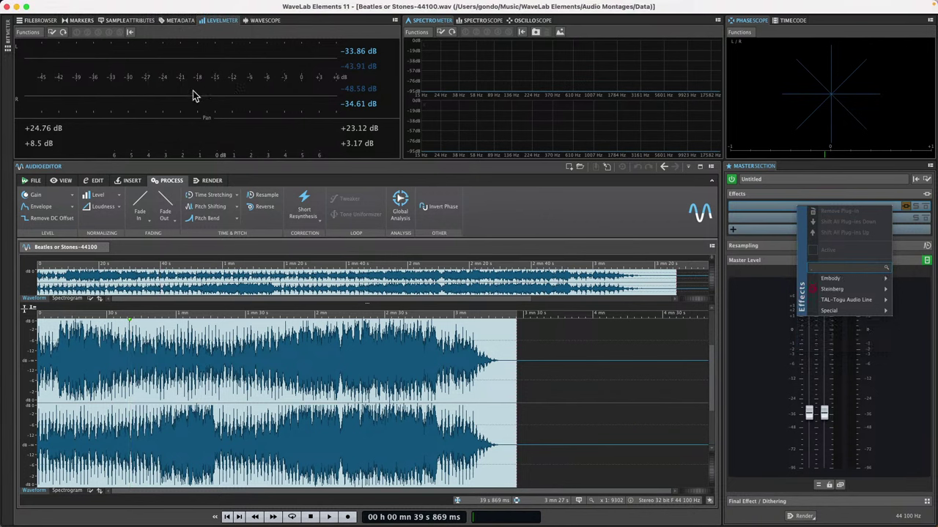
click(137, 81)
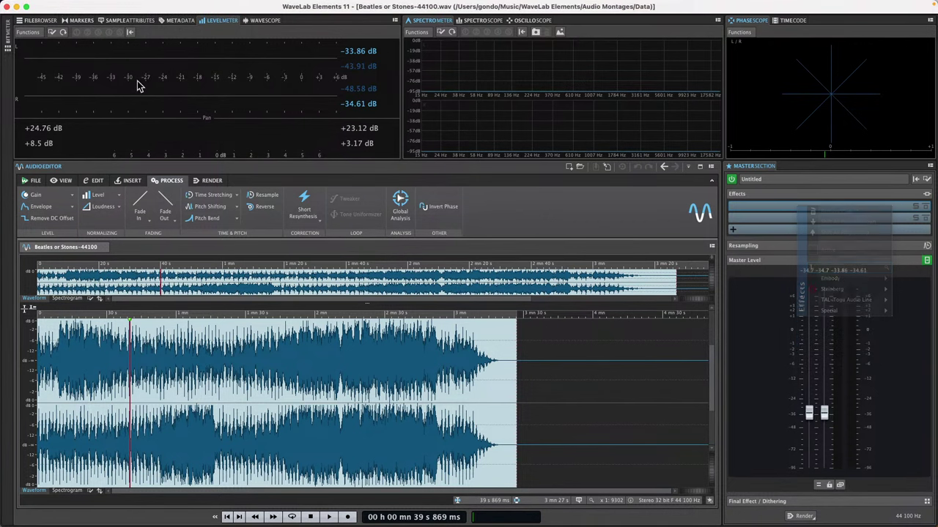
Move the playback cursor to about 56 s and review the editing, marker and processing tools, tool windows and meters
click(167, 311)
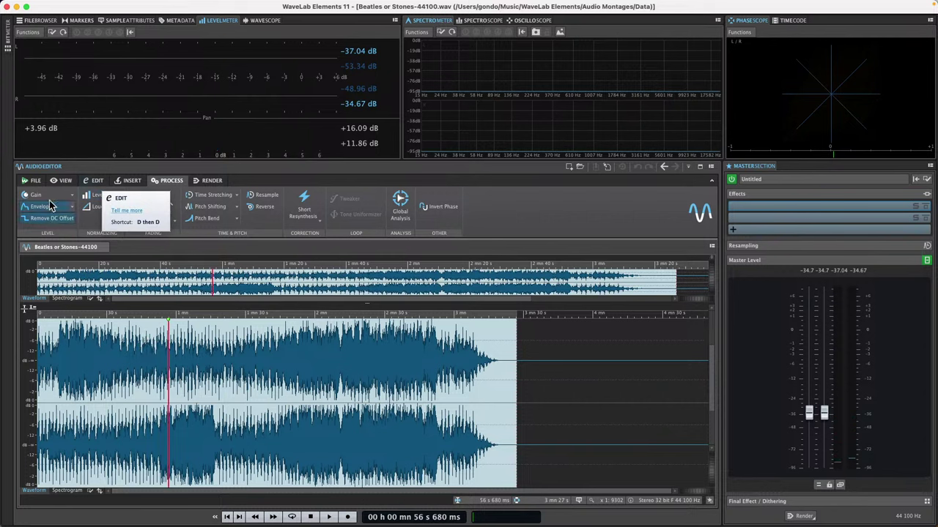
click(65, 180)
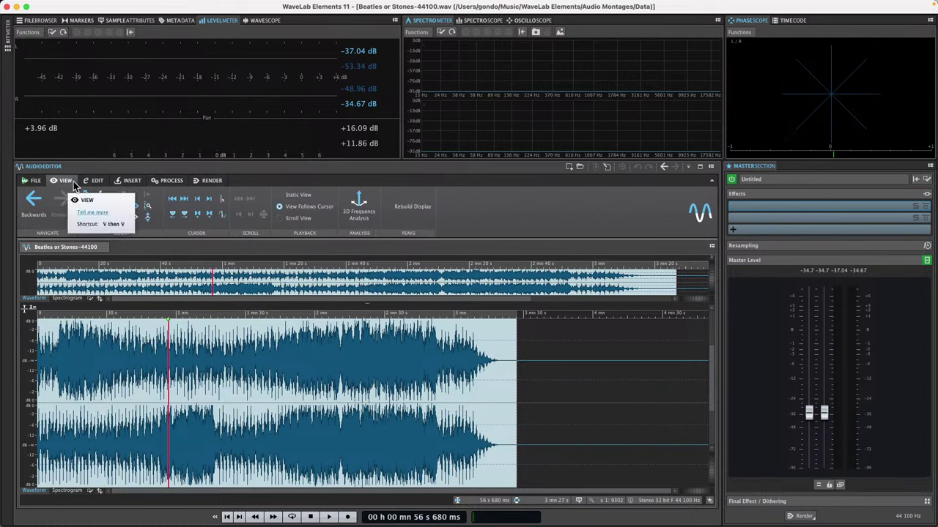
click(91, 183)
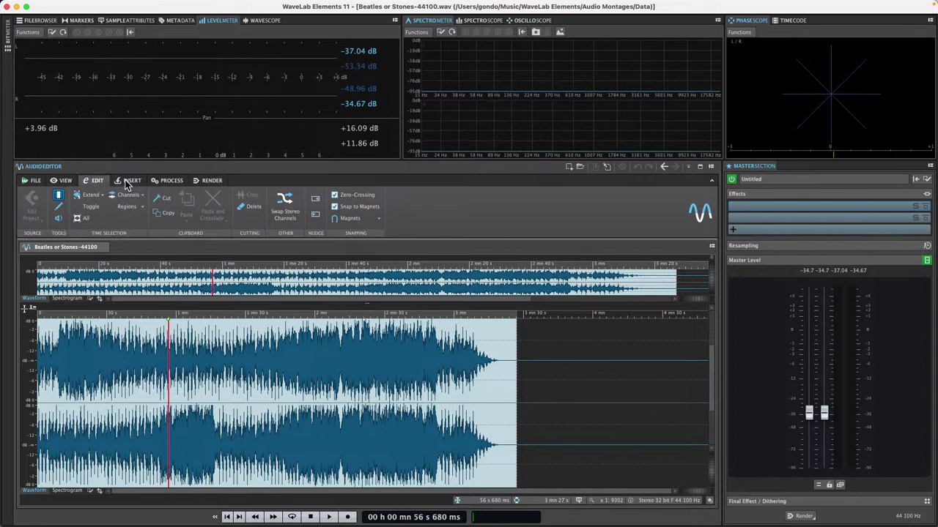
click(180, 6)
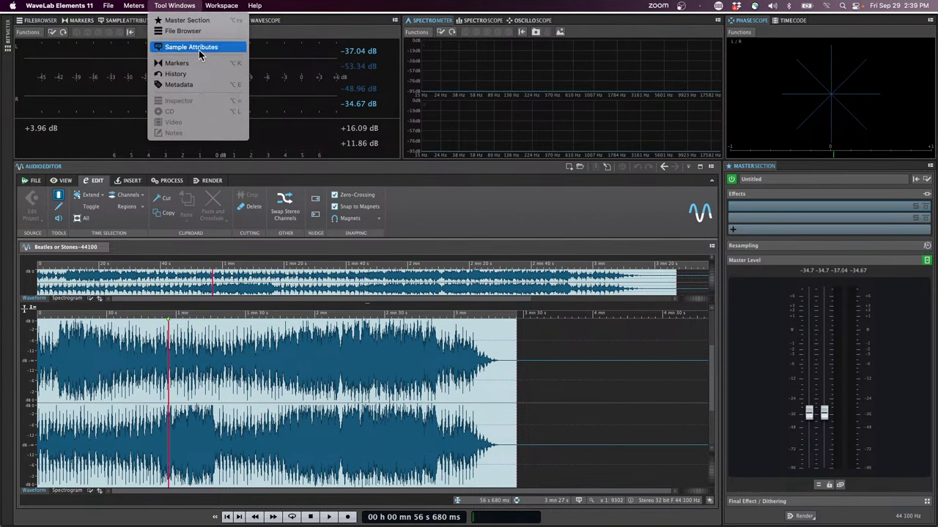
mouse_move(139, 5)
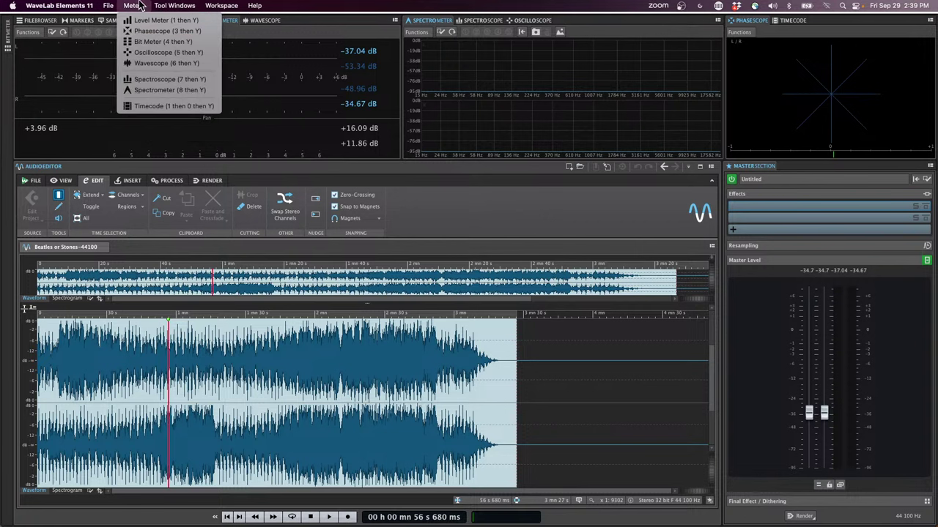
click(158, 20)
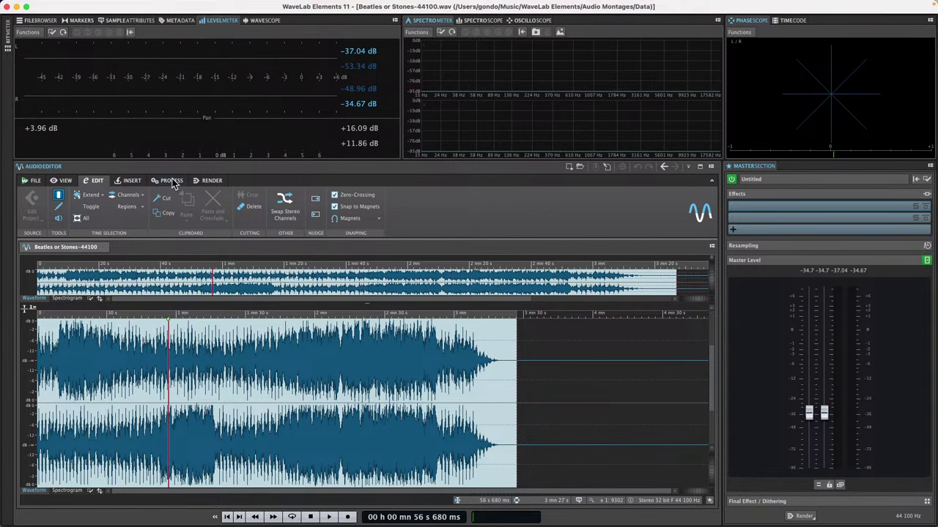
click(130, 181)
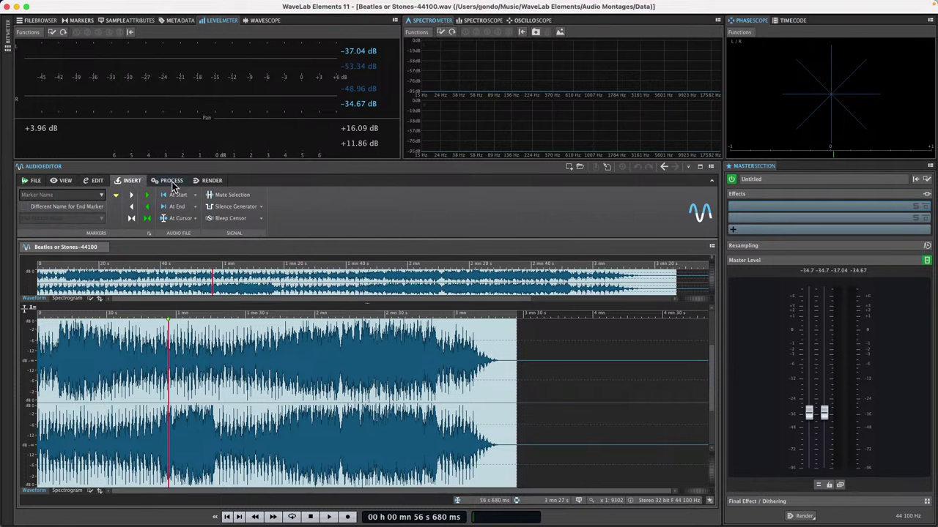
click(172, 181)
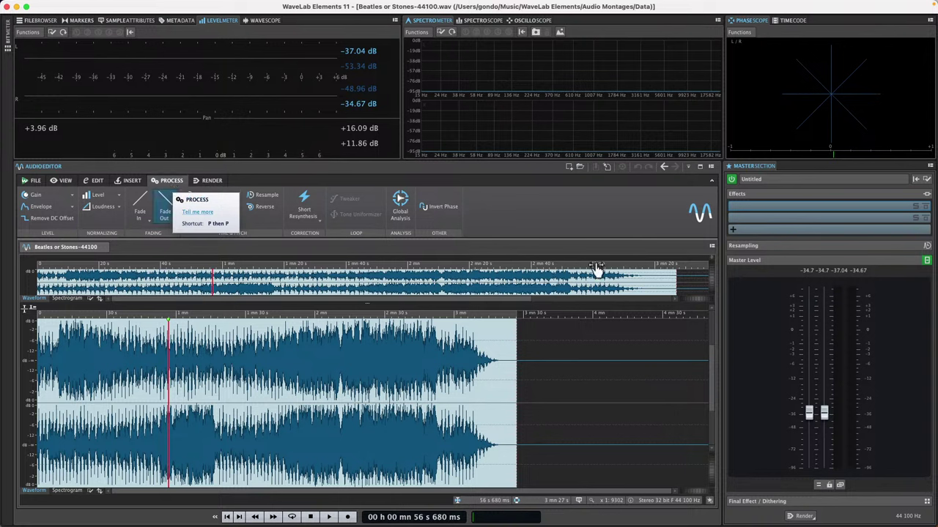
Run a Global Analysis of loudness on the selected audio, and repeat it on the whole file with the selection cleared
click(400, 205)
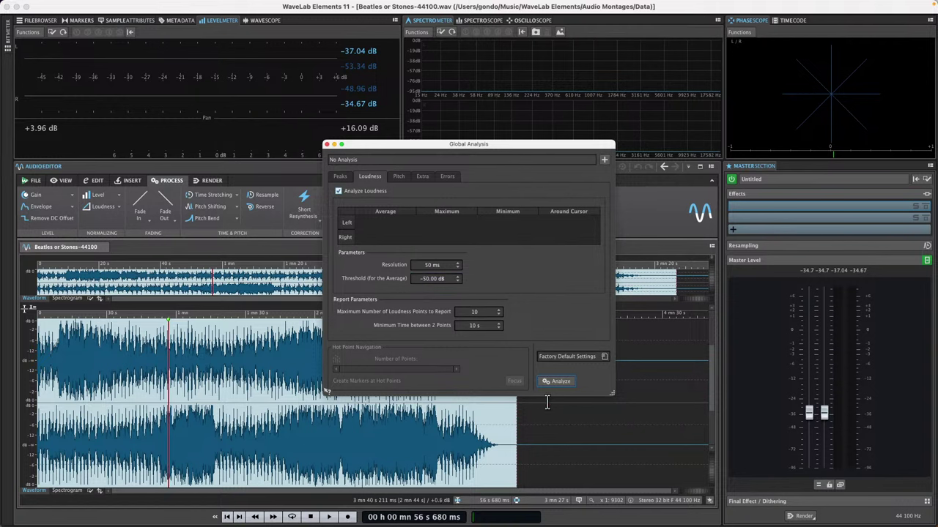
click(560, 382)
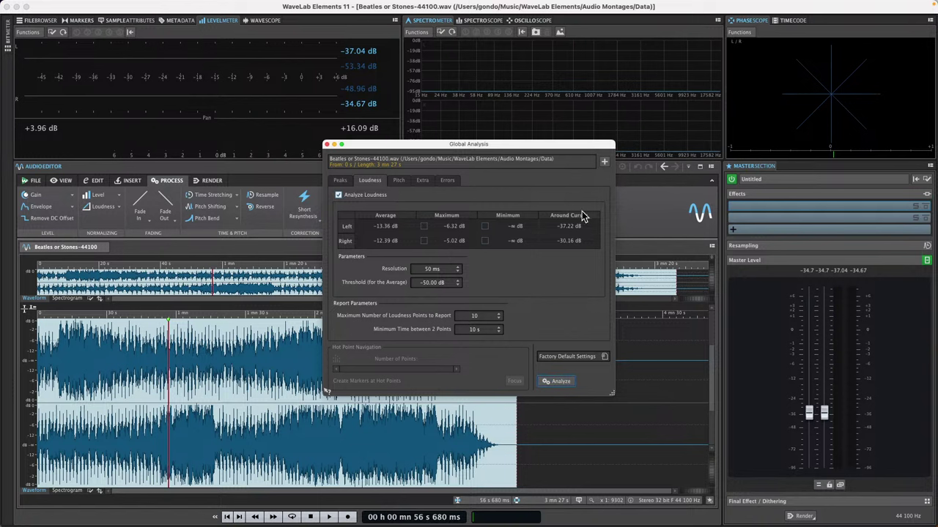
click(209, 363)
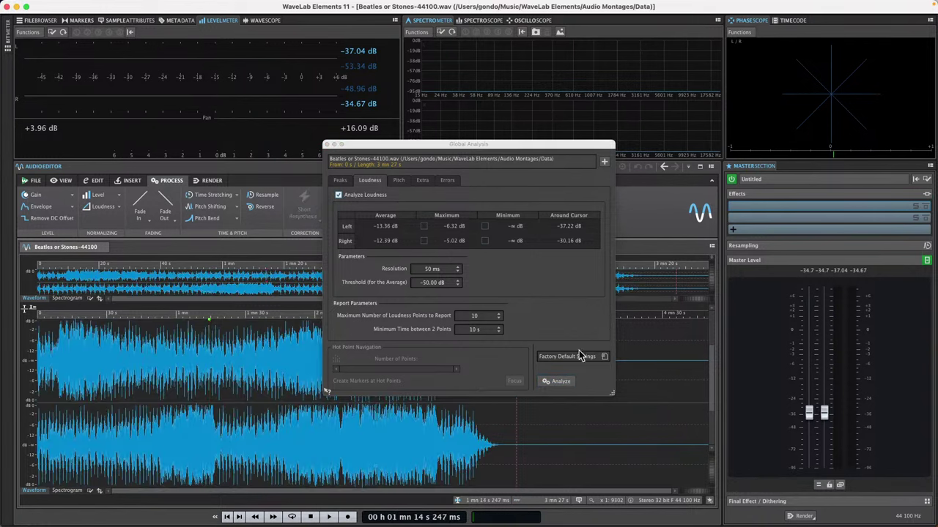
click(564, 381)
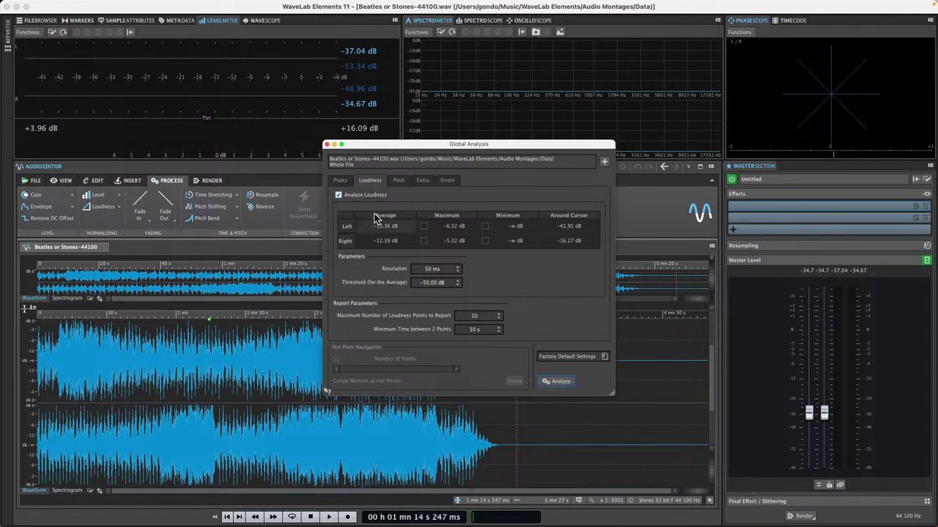
click(327, 144)
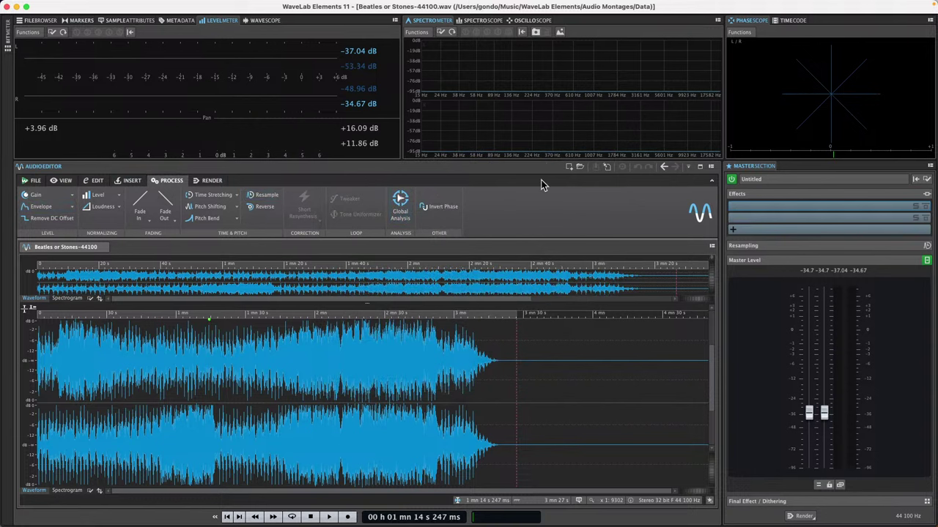
Quit WaveLab Elements 11, close the Applications folder window and Cubase's VCL_45 Sample Editor, and return to the Cubase project
click(73, 5)
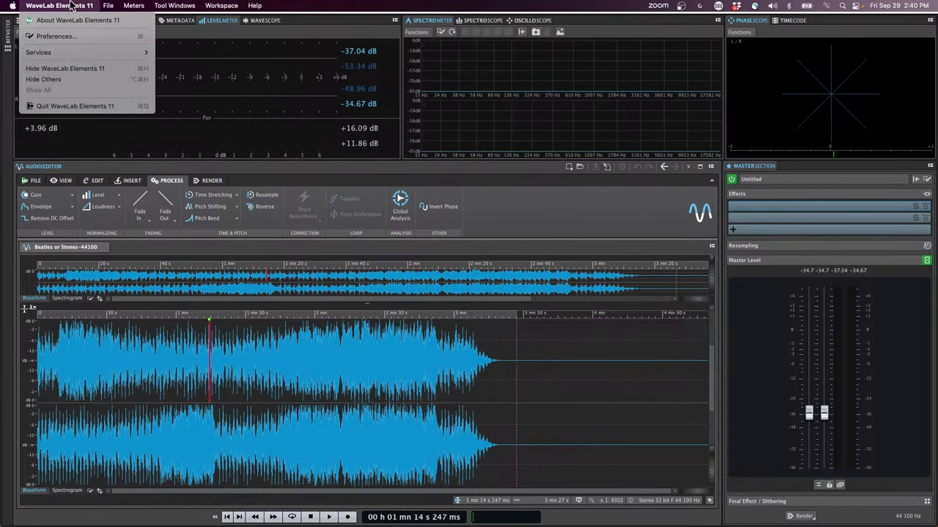
click(95, 104)
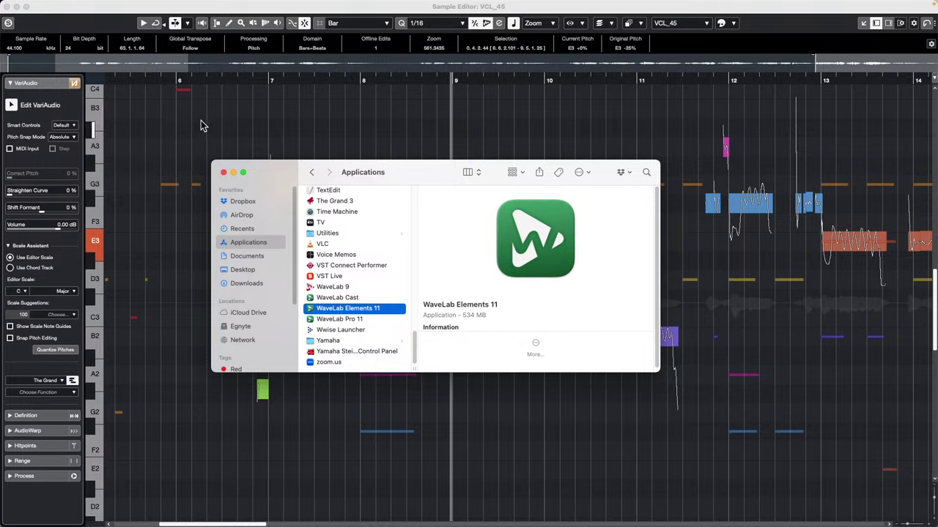
click(223, 172)
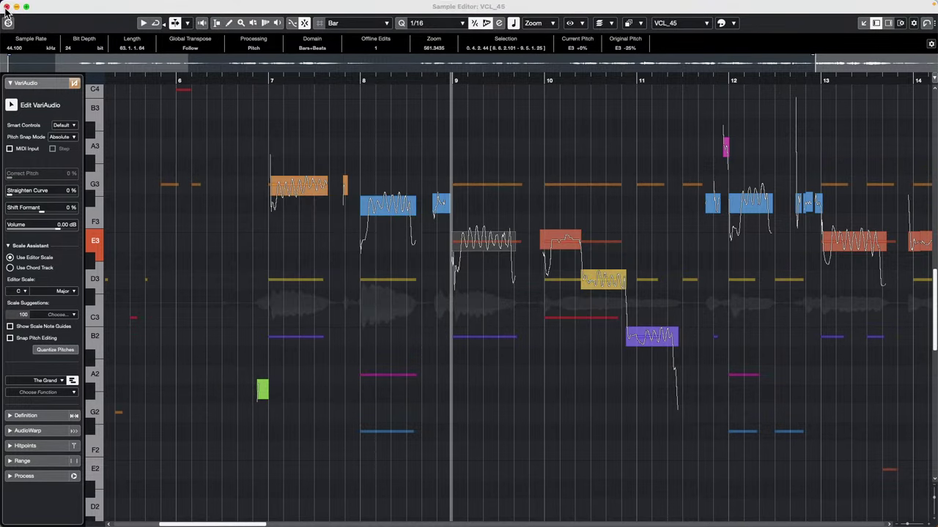
click(5, 6)
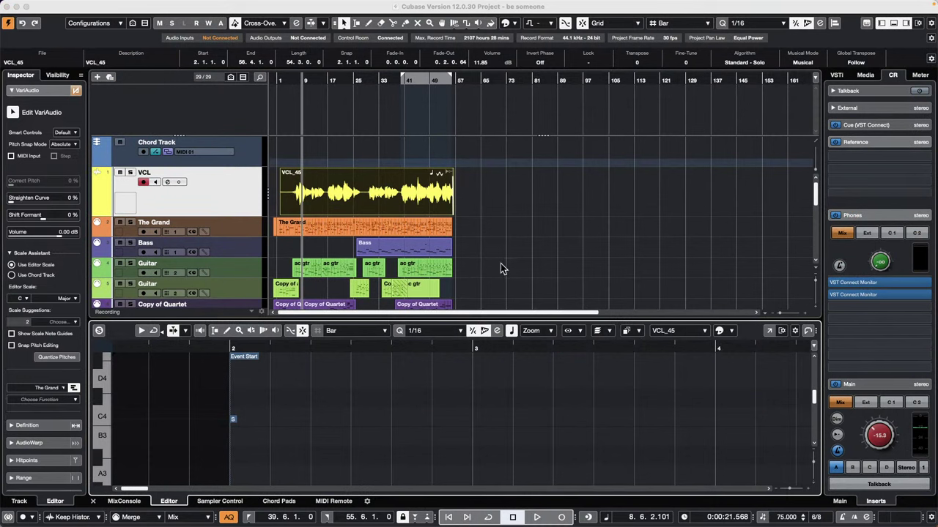
Select the Bass part and examine the media categories and the Loops & Samples libraries
click(408, 245)
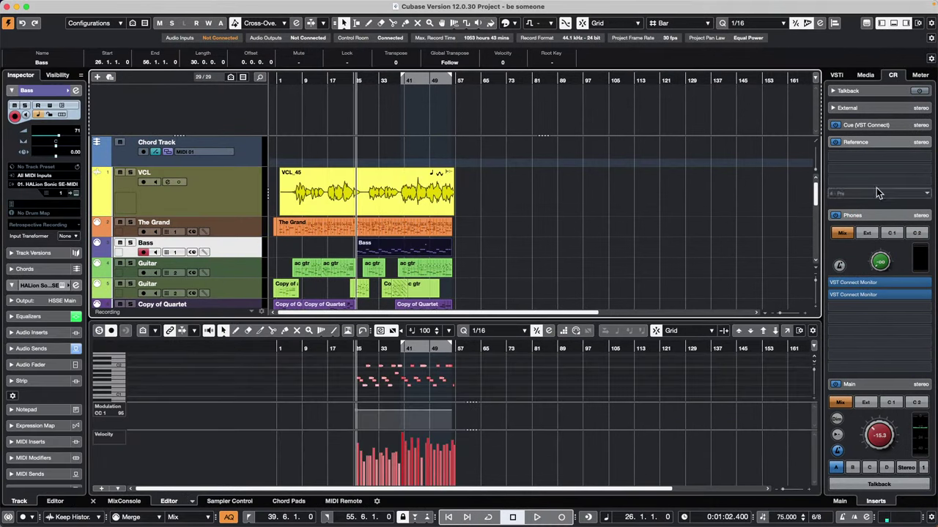
click(870, 74)
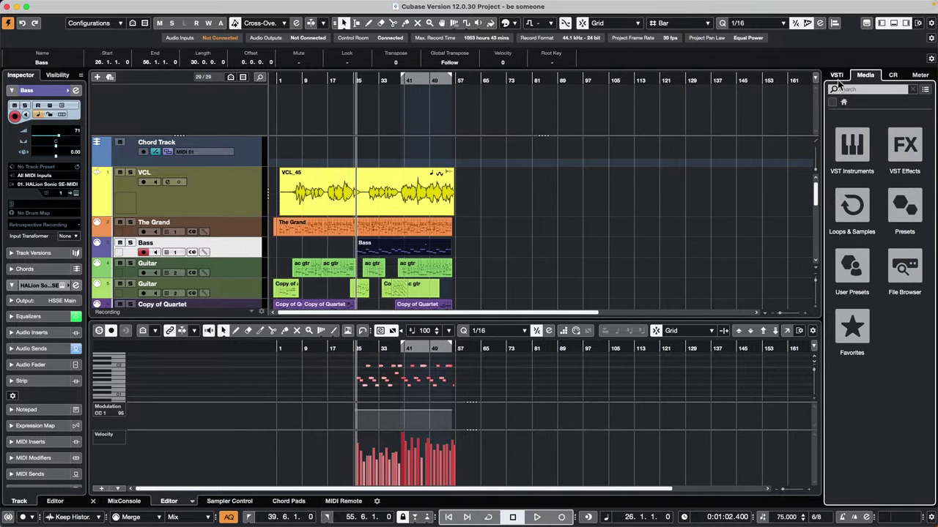
click(855, 207)
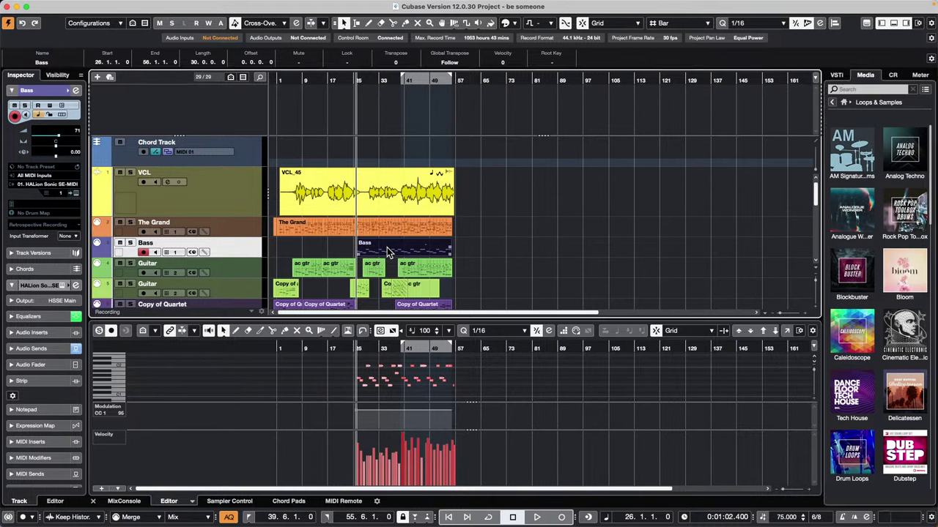
click(834, 103)
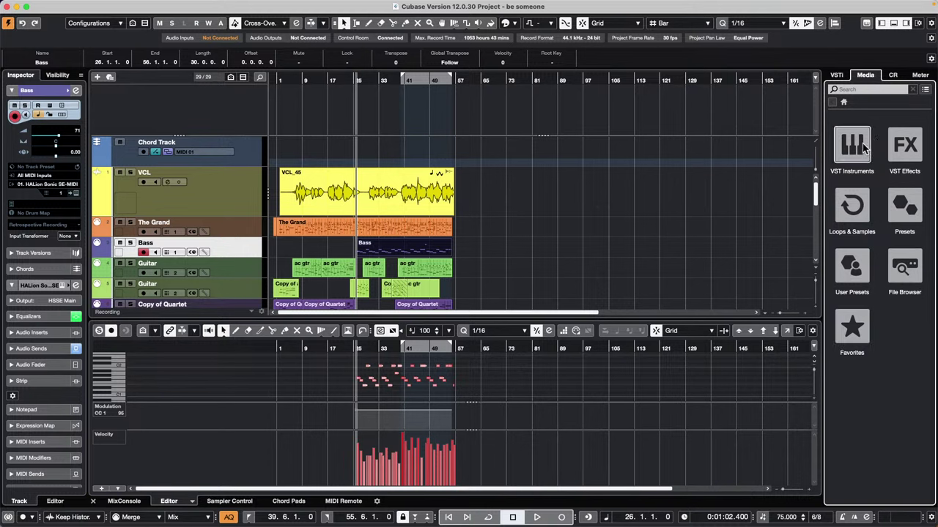
click(854, 211)
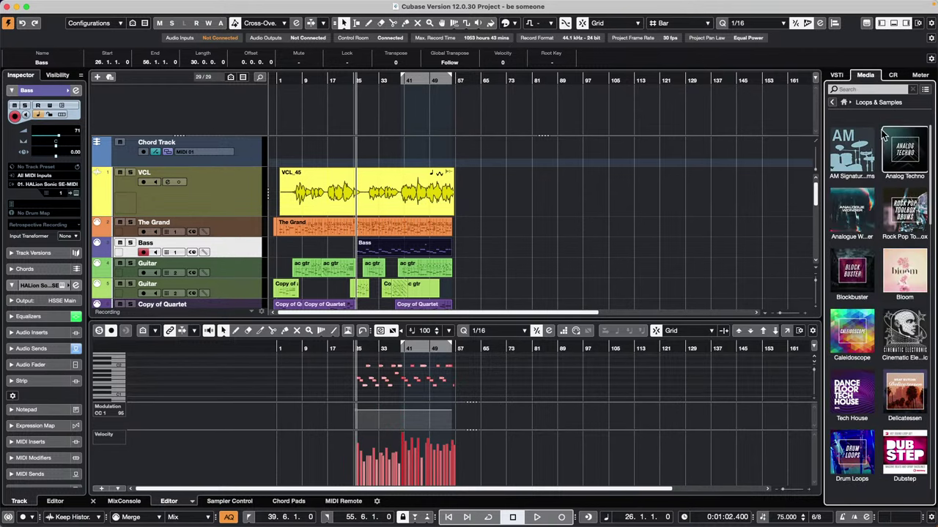
click(832, 102)
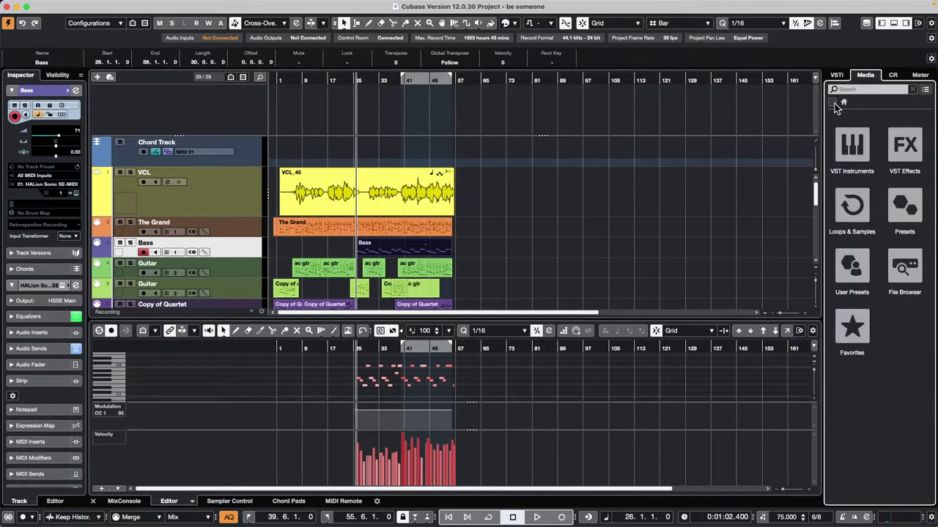
Examine the User Presets category, including track, strip, pattern bank, FX chain and VST presets
click(853, 270)
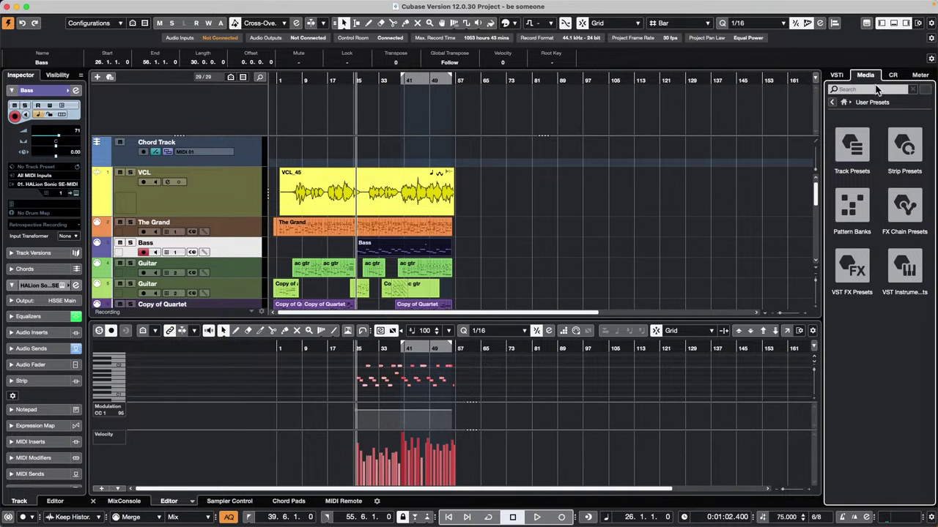
click(832, 103)
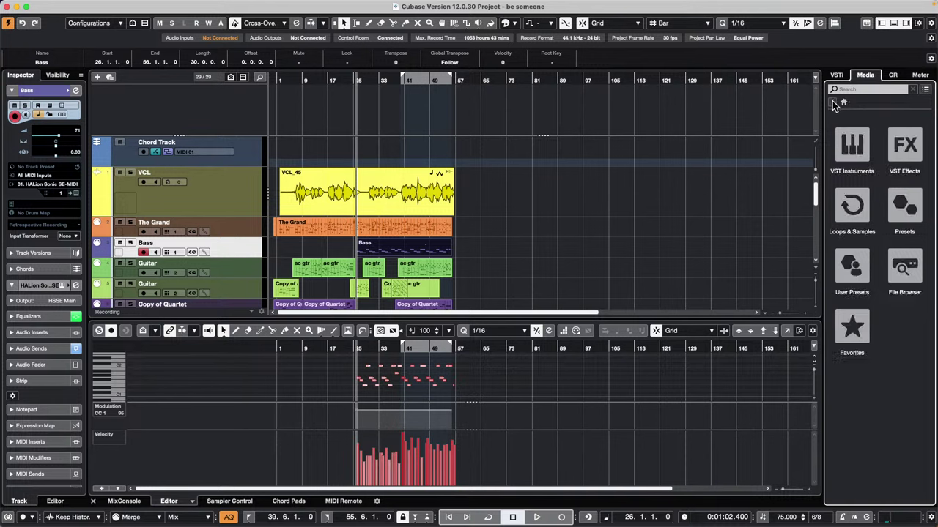
click(854, 268)
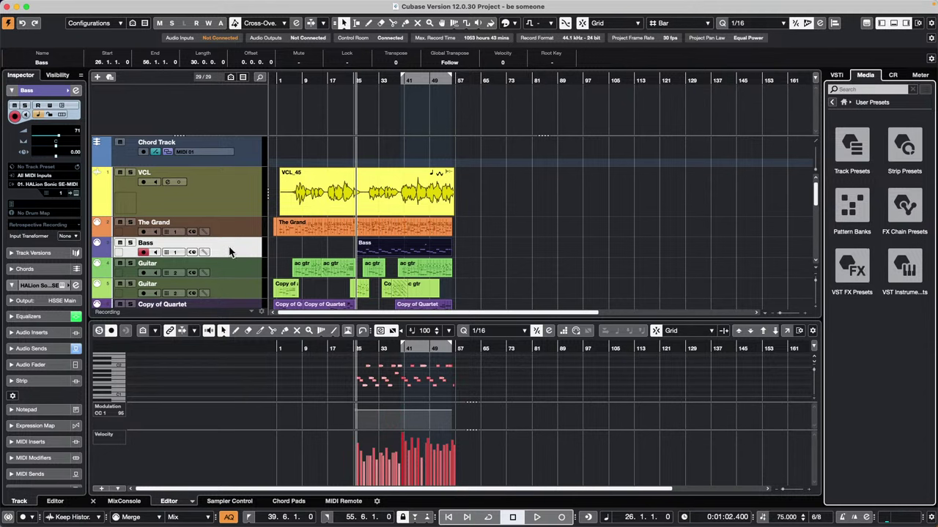
Examine the export options available for the project
drag(230, 252, 846, 158)
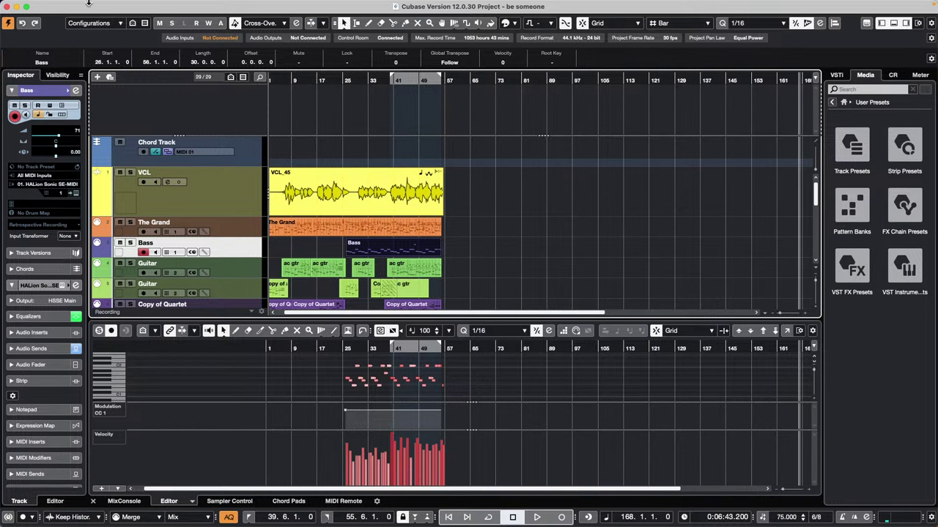
click(64, 5)
mouse_move(132, 181)
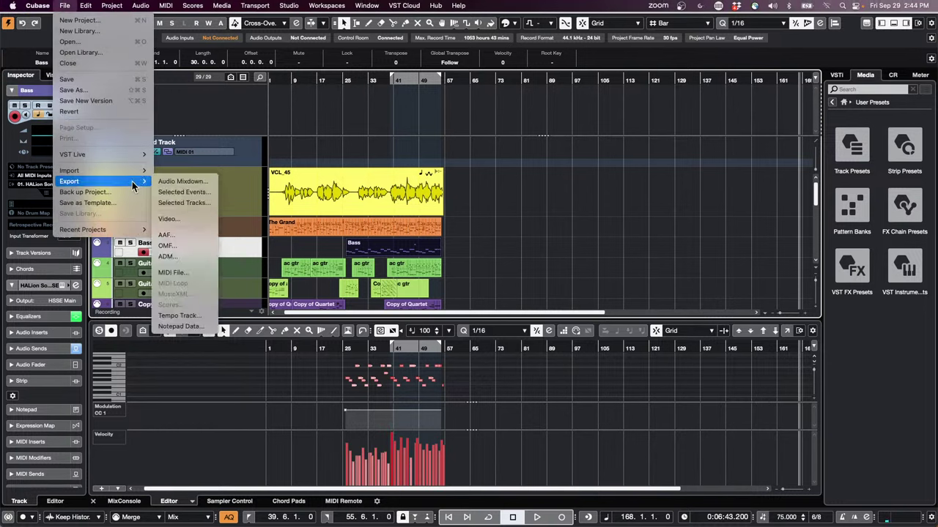
click(616, 204)
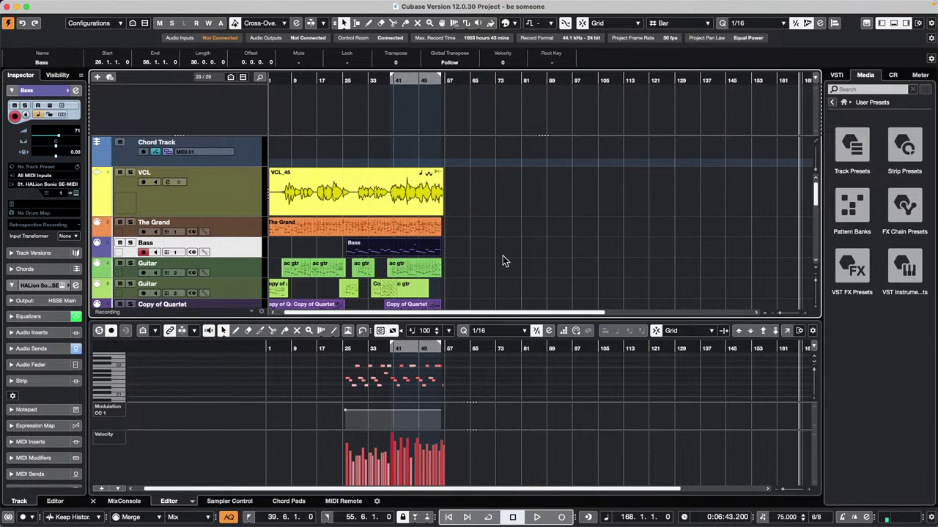
Open the Pool and select the events of the 051 Sorry 03 verse1 audio clip in the project
scroll(490, 195, down, 5)
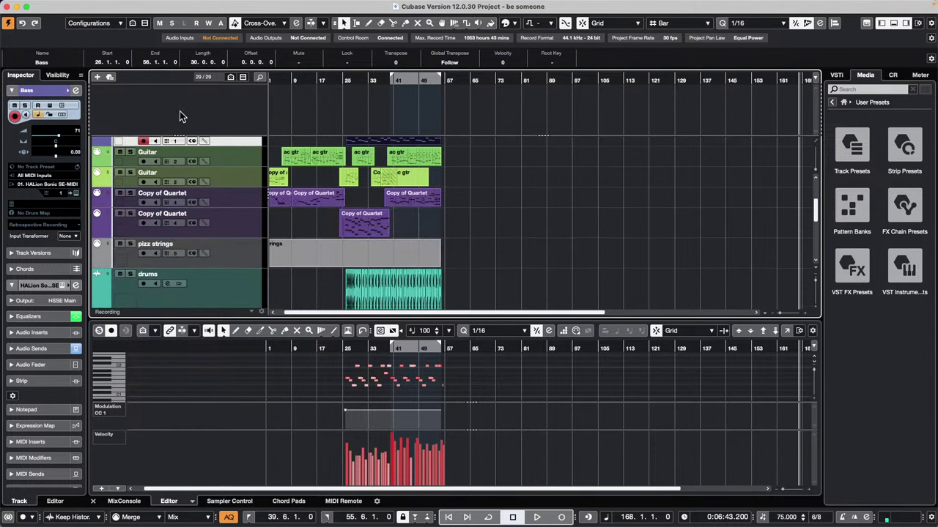
click(253, 6)
mouse_move(217, 6)
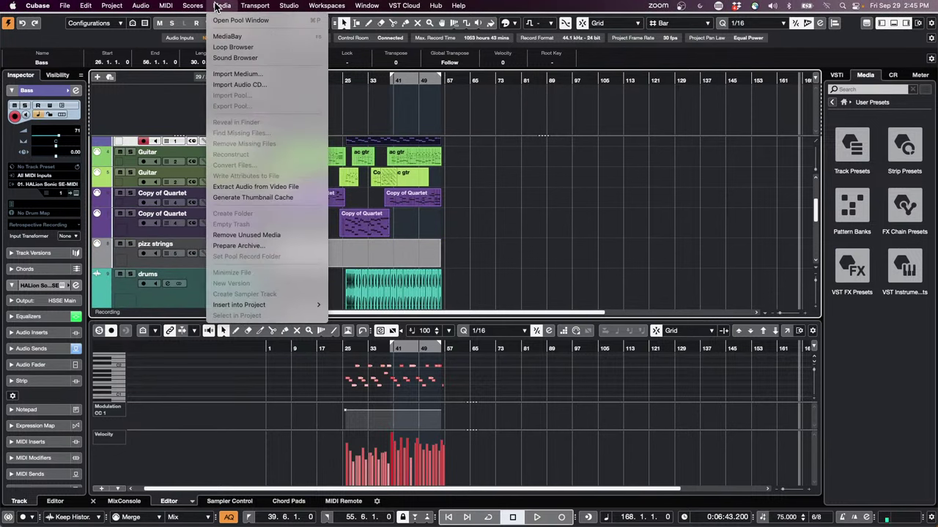
click(238, 20)
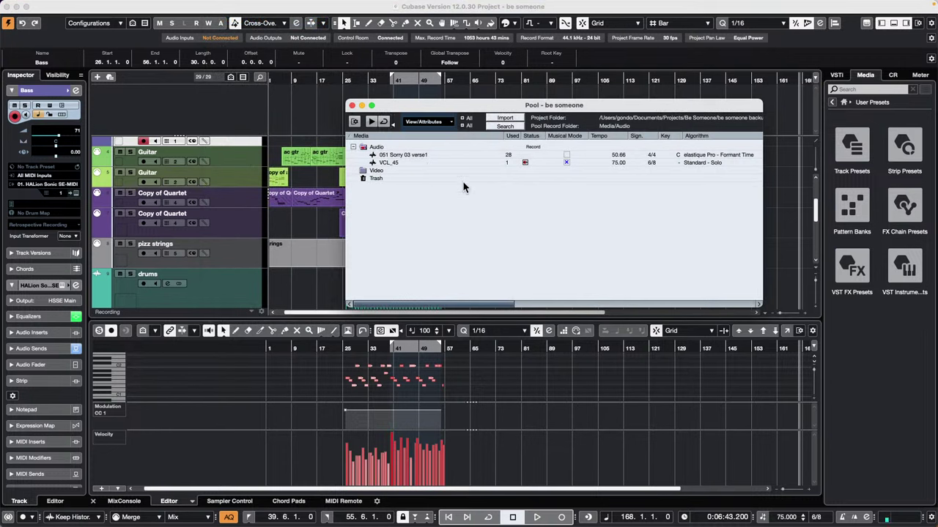
double_click(415, 156)
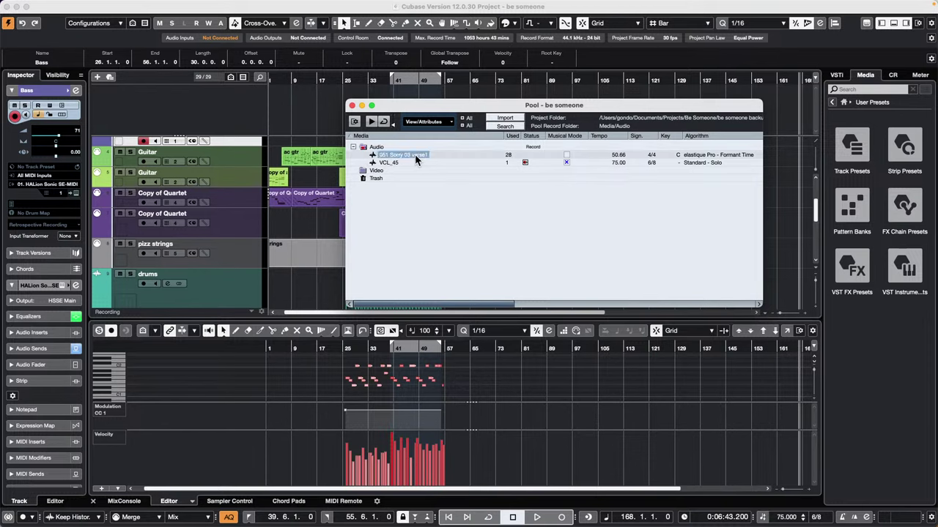
right_click(416, 159)
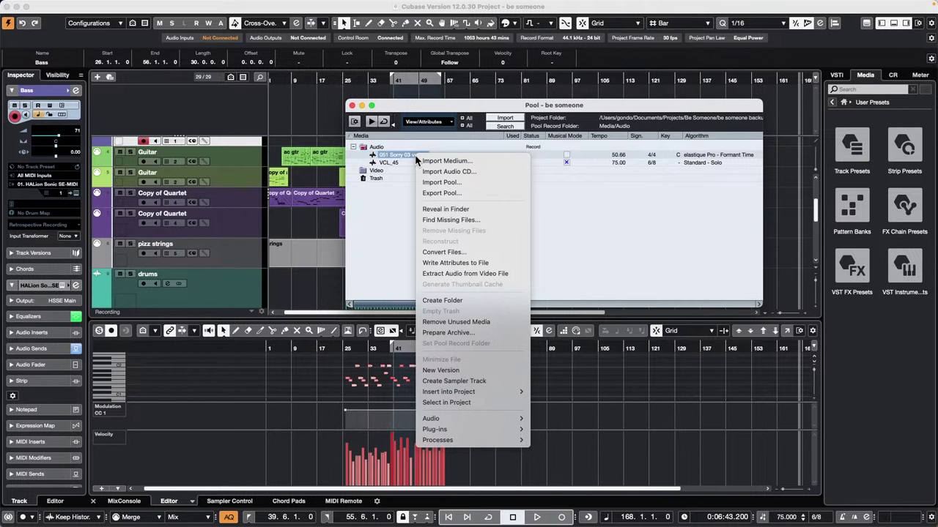
click(448, 403)
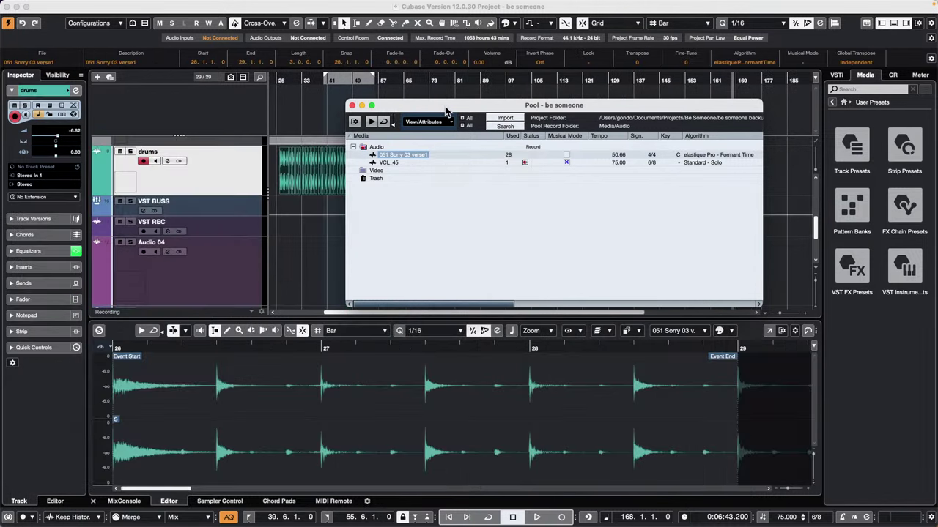
Move the Pool window off the drum events, bring it back after returning to the project, and select VCL_45's event in the project
drag(444, 106, 579, 219)
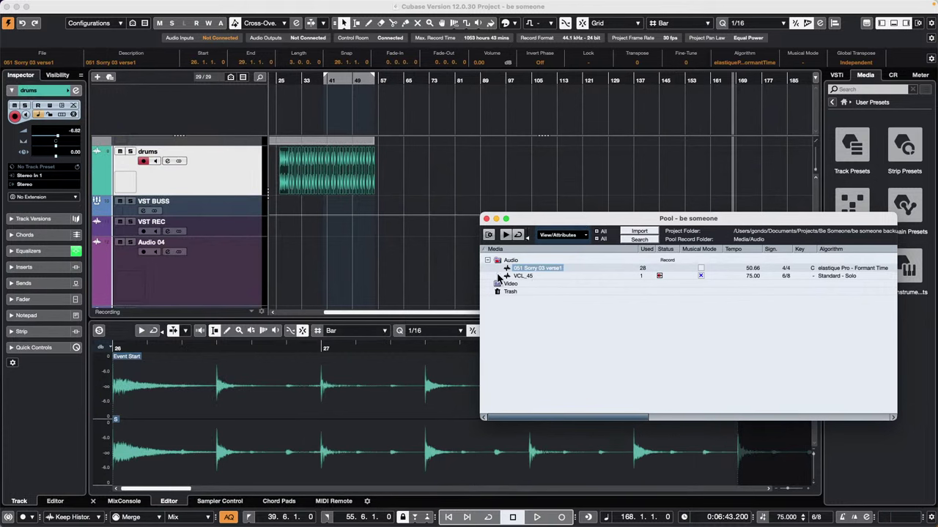
click(386, 247)
scroll(410, 171, up, 5)
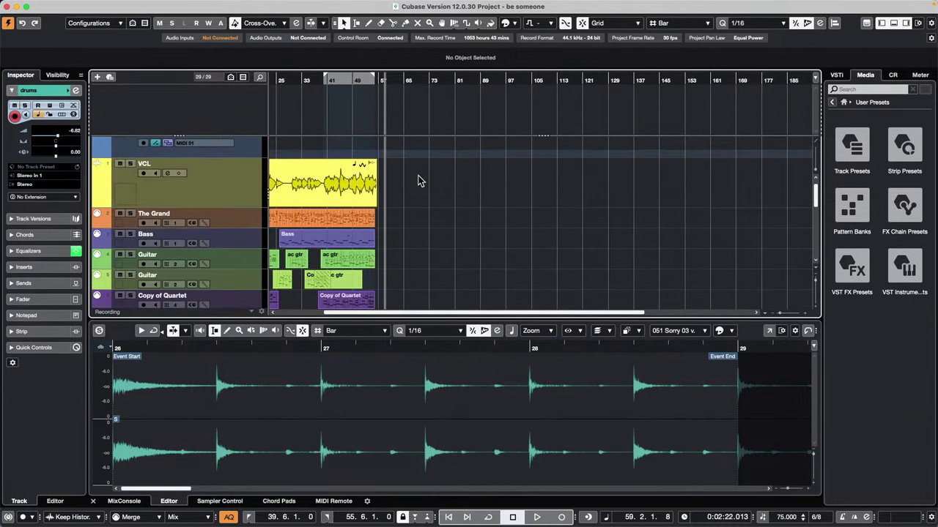
click(222, 5)
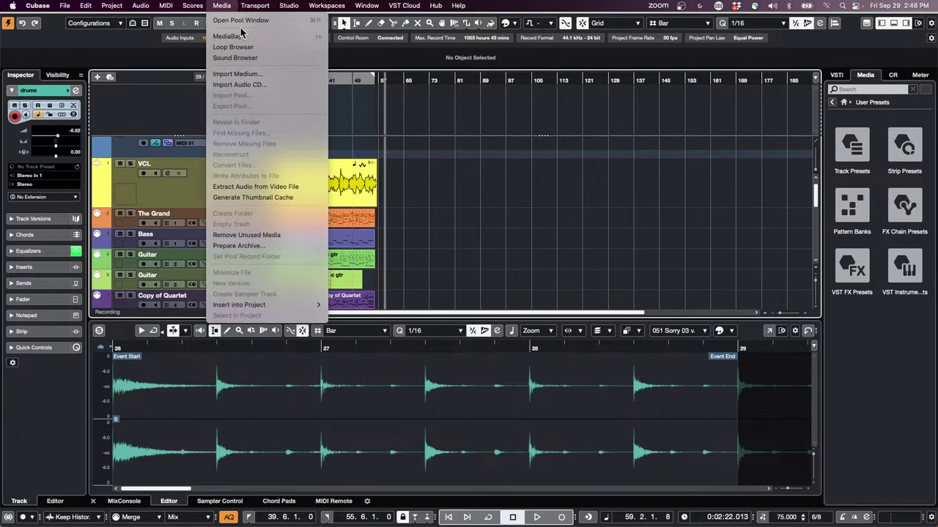
click(263, 24)
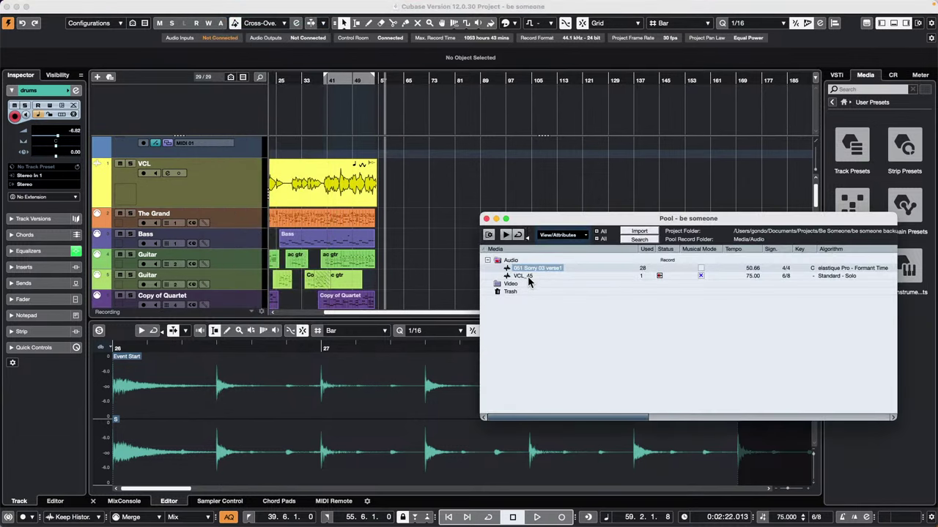
click(528, 277)
right_click(531, 278)
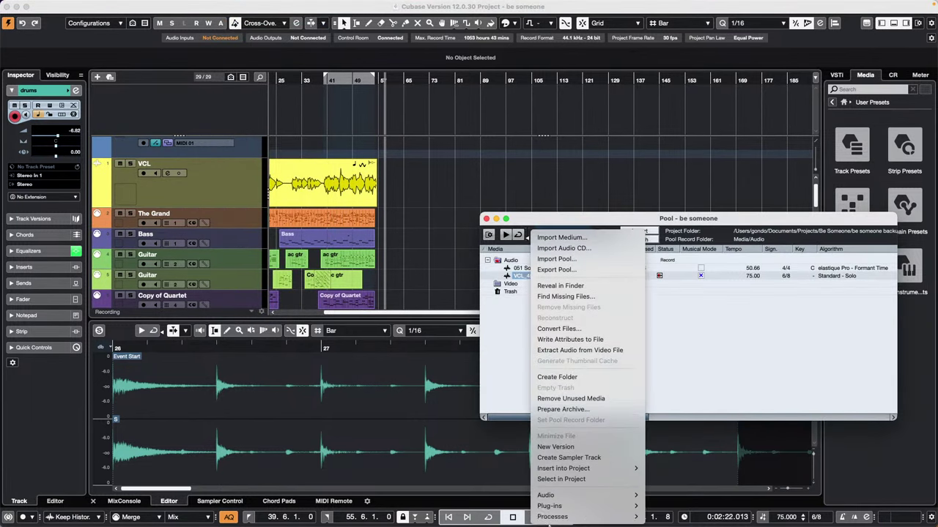
click(570, 479)
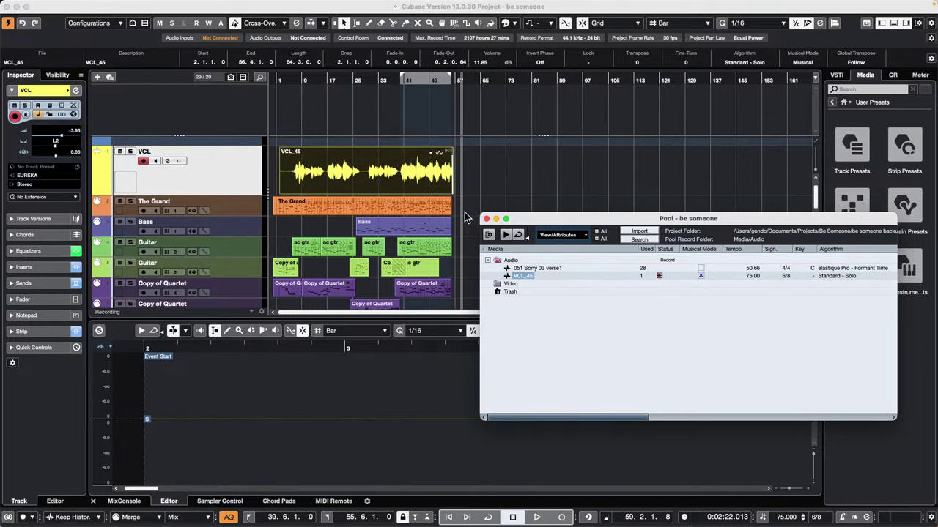
Close the Pool and show the output channels in the lower-zone MixConsole
click(486, 218)
scroll(493, 216, down, 6)
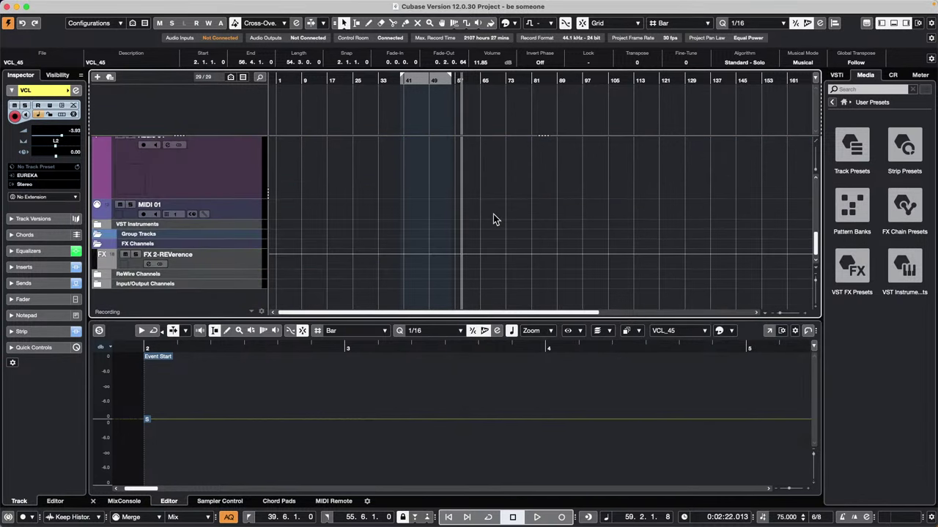
click(125, 503)
click(125, 503)
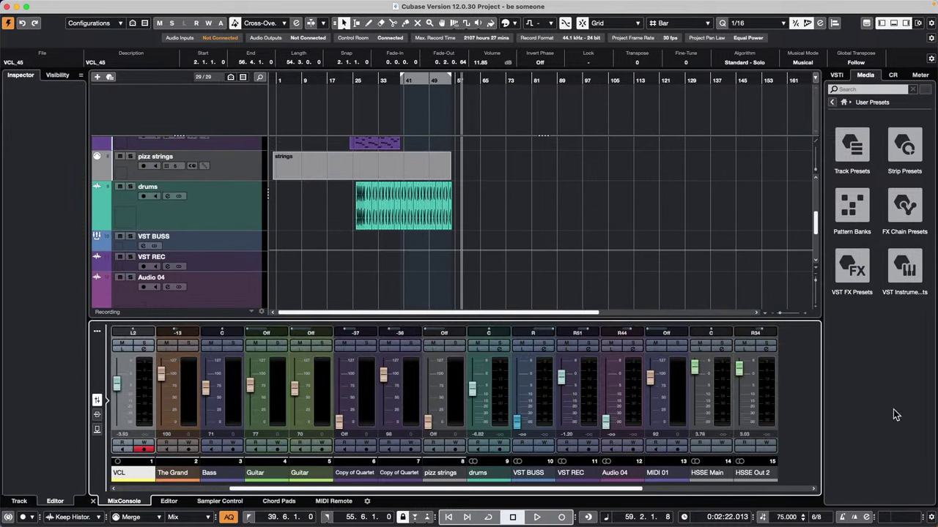
click(646, 488)
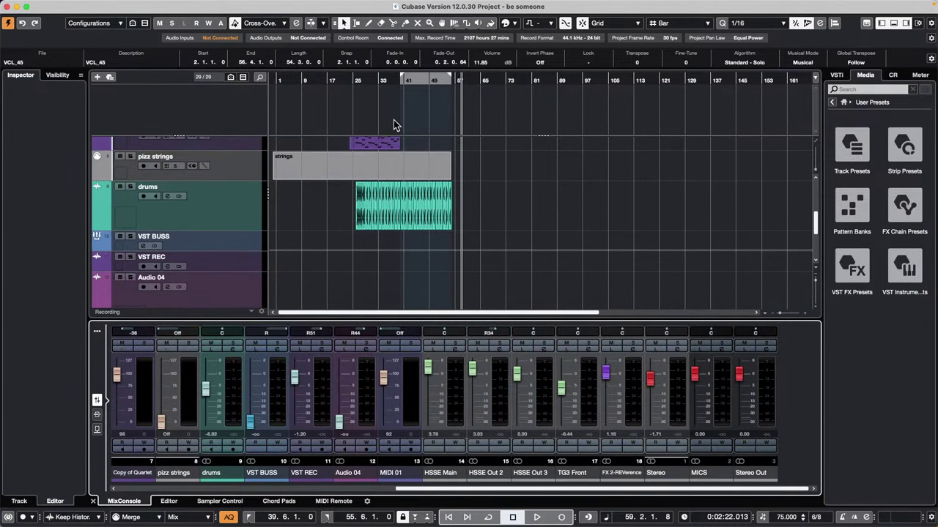
Play the project from about bar 20 and check the Stereo output's level and channel settings
drag(360, 82, 338, 83)
key(space)
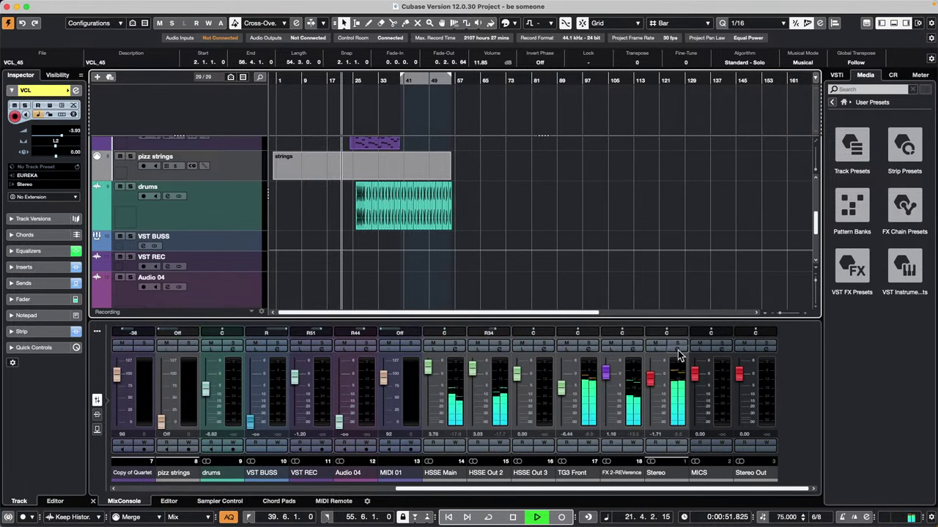
key(space)
click(675, 349)
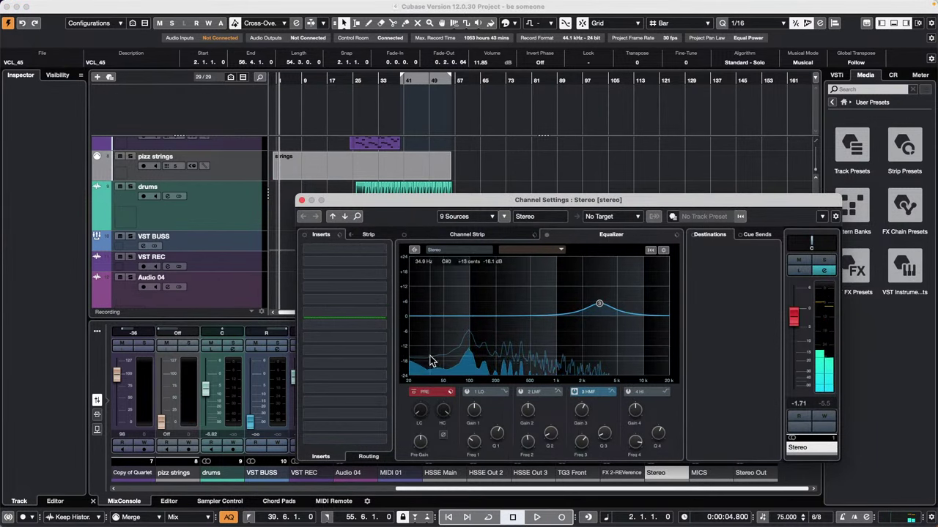
scroll(167, 262, down, 1)
scroll(167, 261, down, 5)
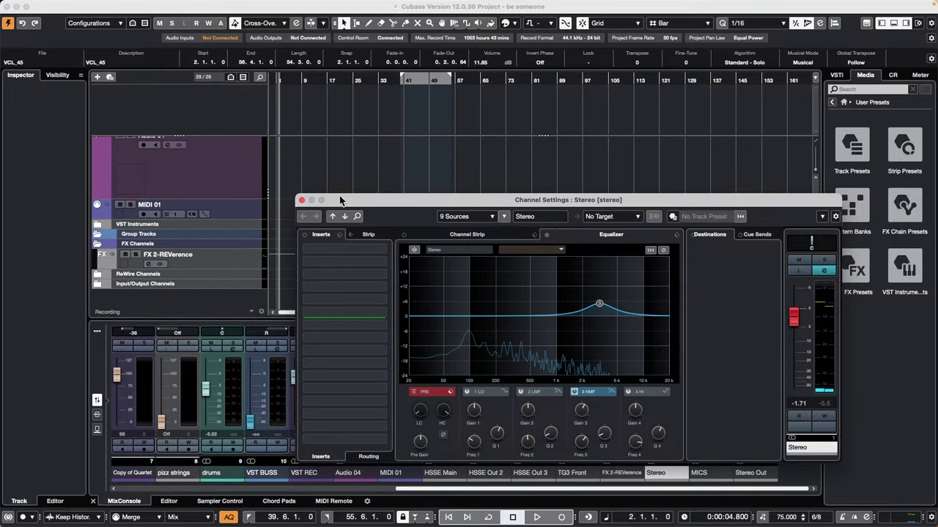
click(300, 200)
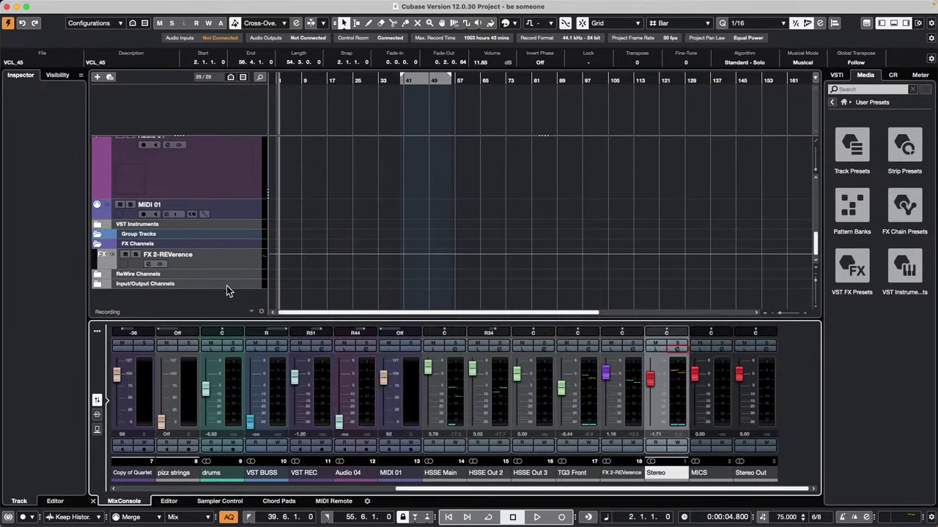
Expand the Input/Output Channels folder in the track list and select the Stereo output track
click(99, 284)
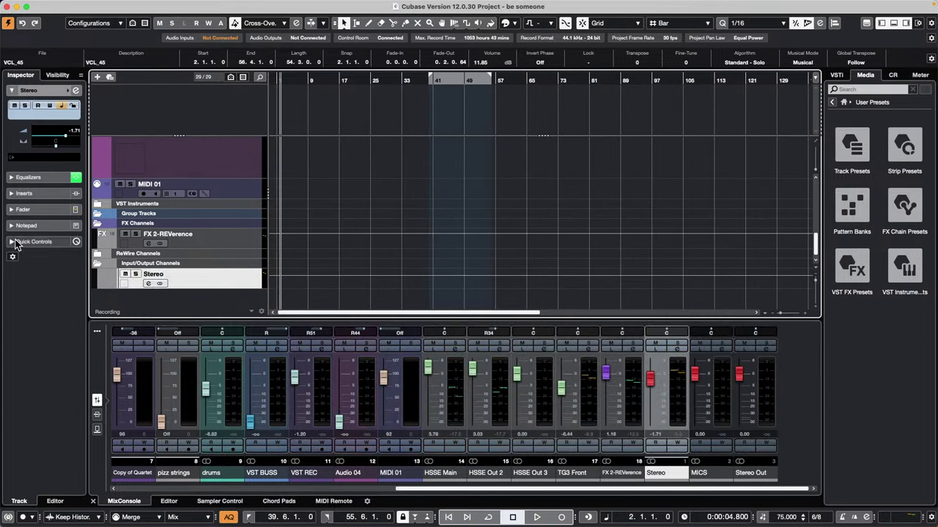
click(96, 265)
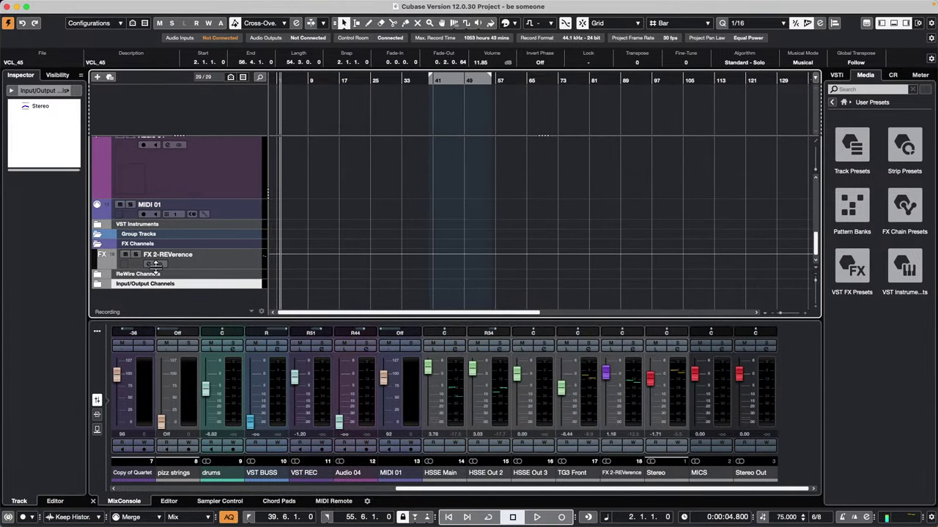
click(97, 284)
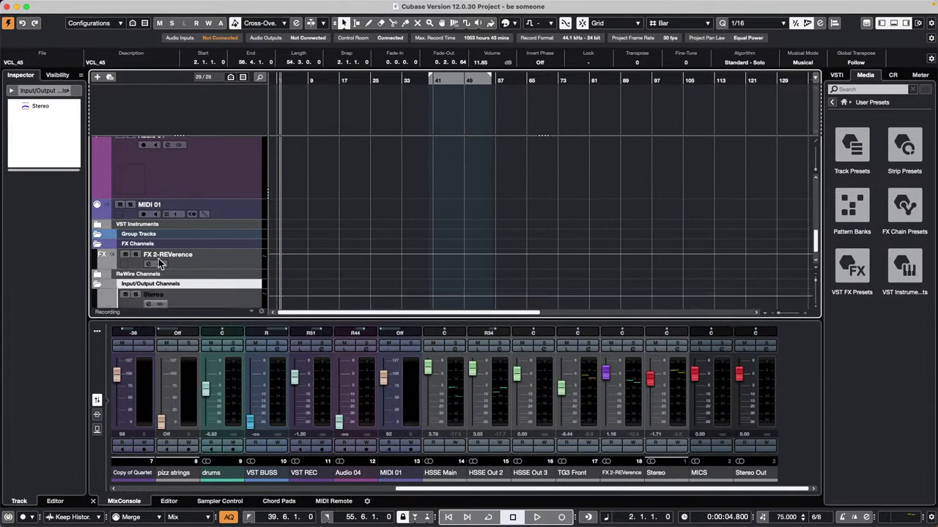
click(252, 281)
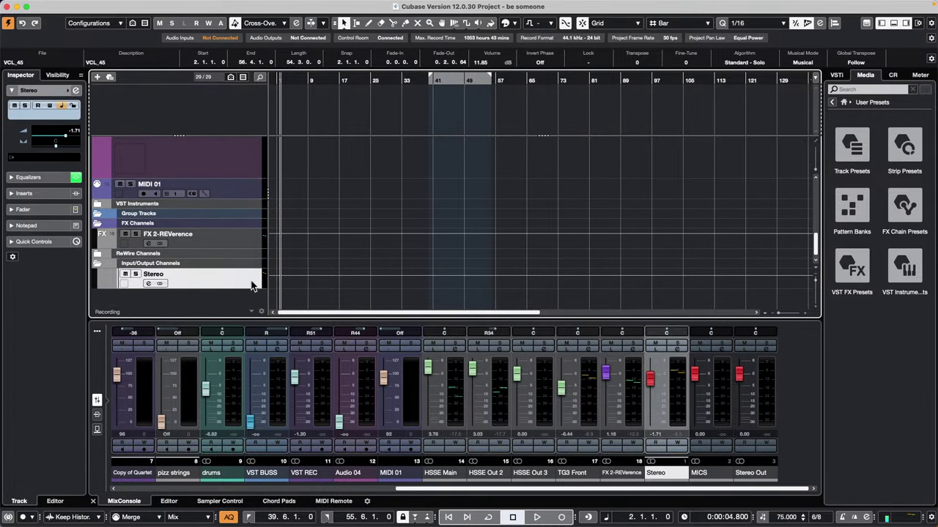
Show the Stereo output's Quick Controls and load the Volume/ Pan/ Pre-Filter/ Sends preset
click(48, 245)
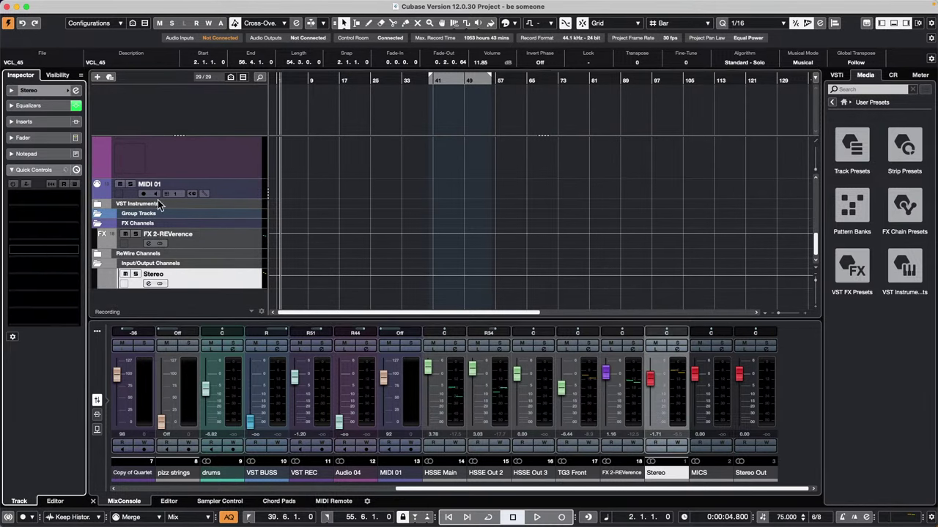
click(67, 171)
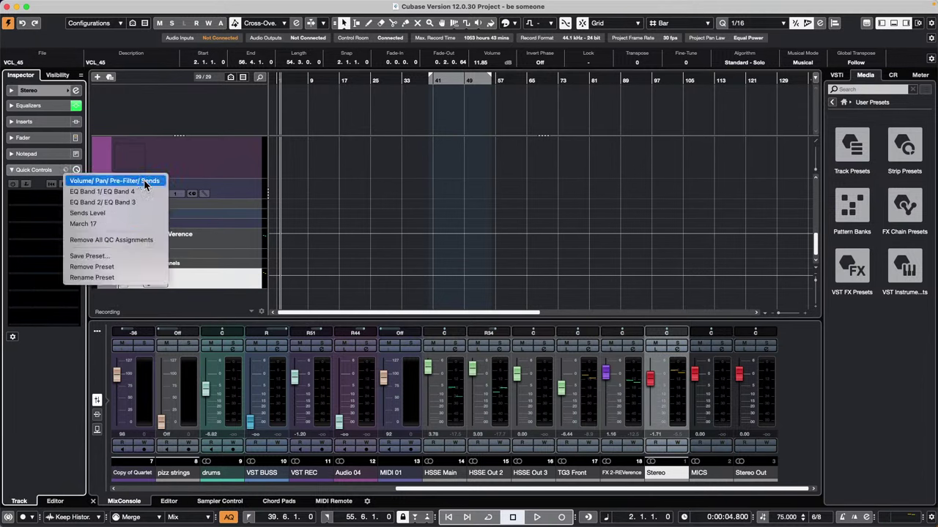
click(109, 180)
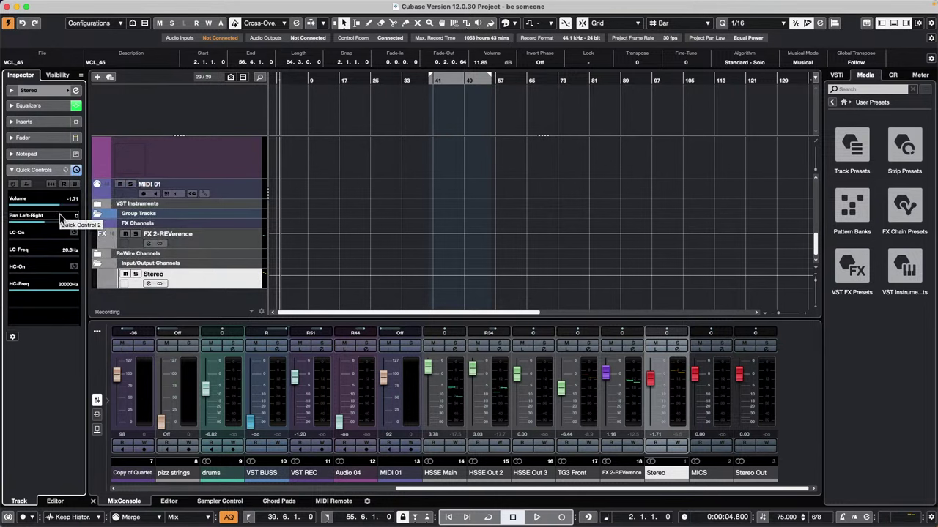
Adjust the Stereo output's Quick Controls to volume -15.5, pan L94, LC-Freq about 31.8 Hz and HC on at 51.7 Hz
scroll(59, 205, down, 10)
scroll(60, 204, up, 10)
scroll(59, 203, down, 10)
scroll(59, 203, up, 5)
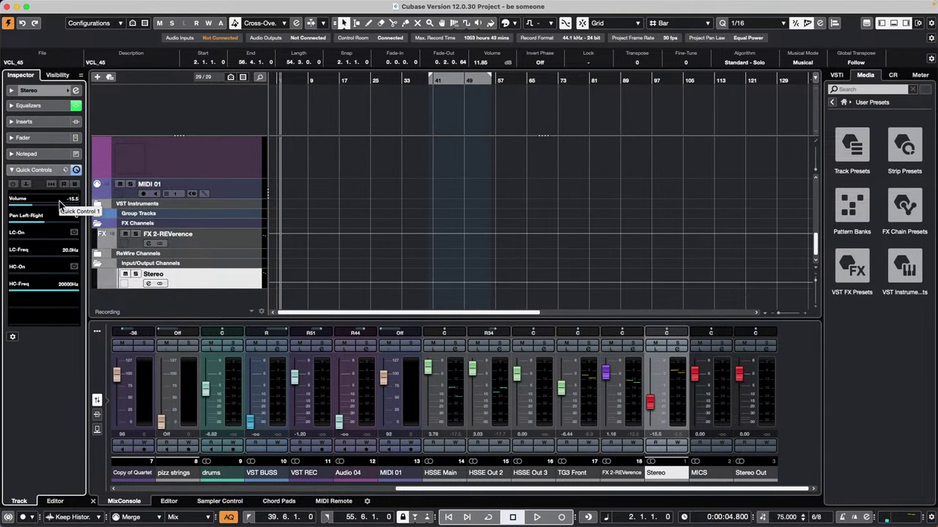
scroll(58, 221, up, 5)
scroll(59, 222, down, 10)
scroll(54, 222, up, 5)
scroll(55, 221, down, 5)
scroll(54, 222, up, 3)
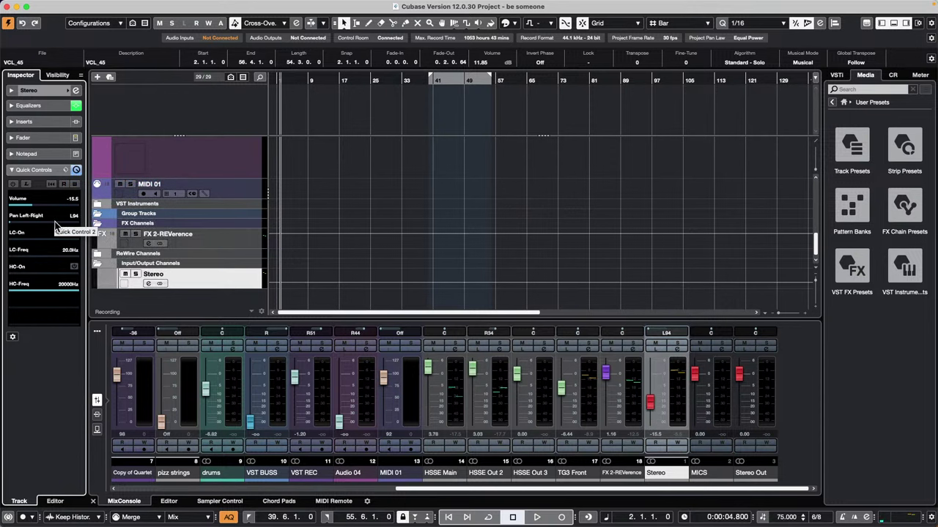
scroll(60, 231, up, 5)
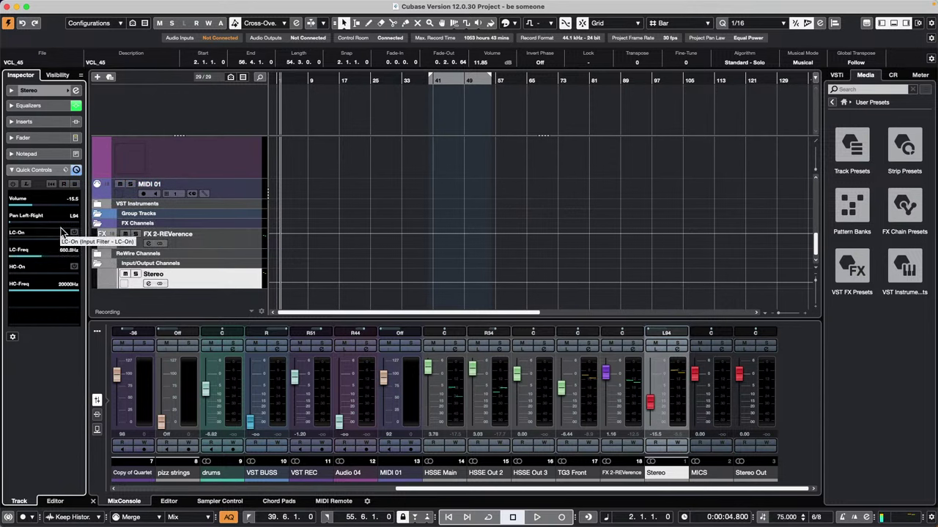
scroll(62, 231, down, 5)
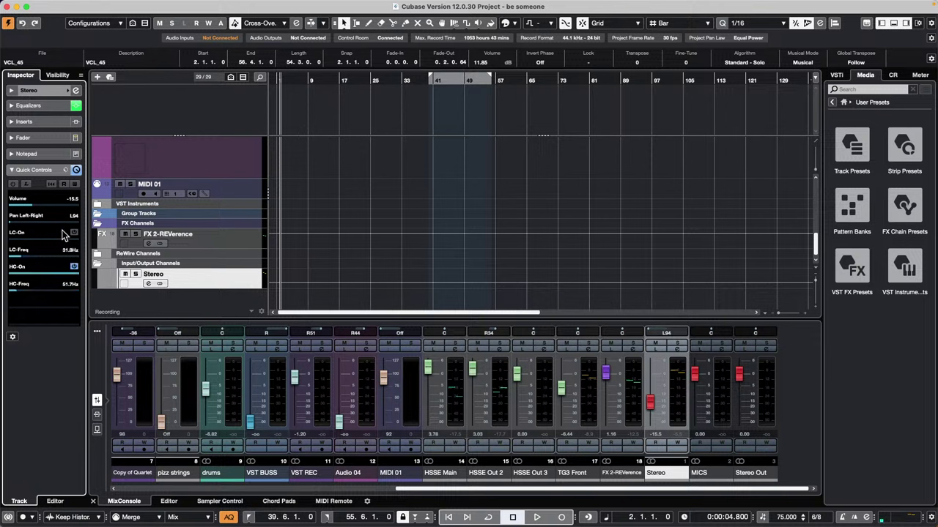
Collapse the Input/Output Channels folder and return to the first tracks of the project
click(100, 262)
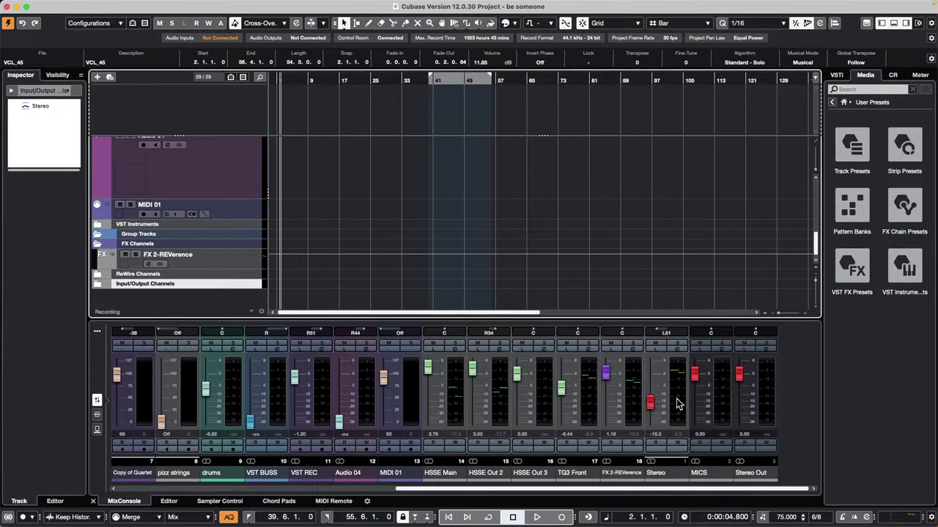
scroll(163, 202, up, 10)
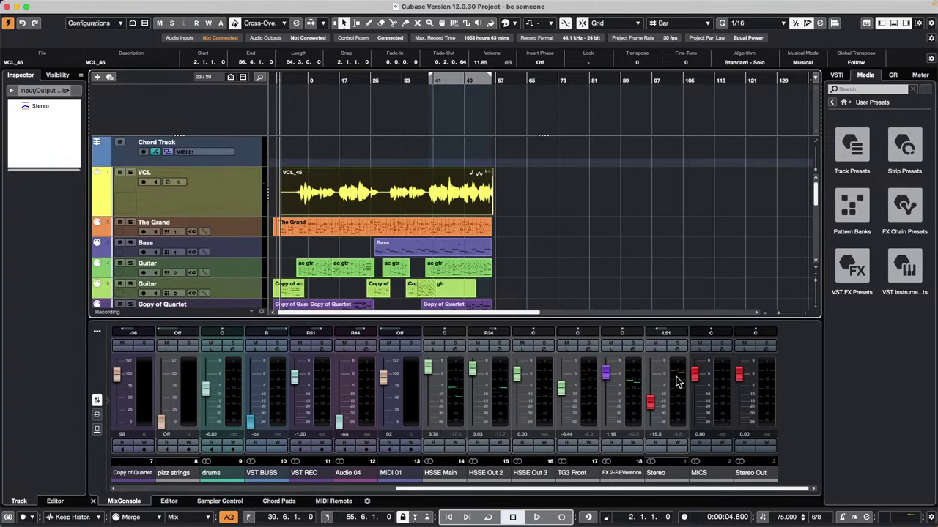
Expand the Input/Output Channels folder and select the Stereo output track to review its Quick Controls and preset selector
scroll(178, 221, down, 10)
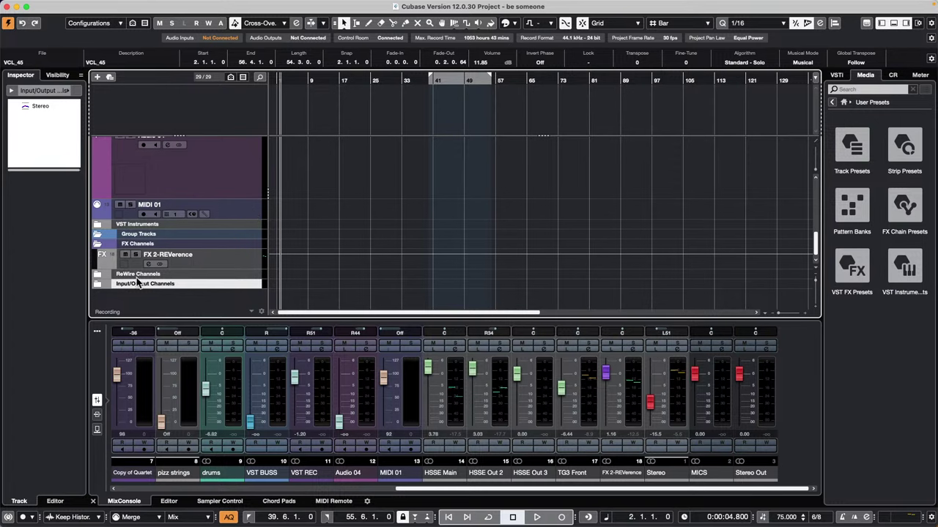
click(100, 286)
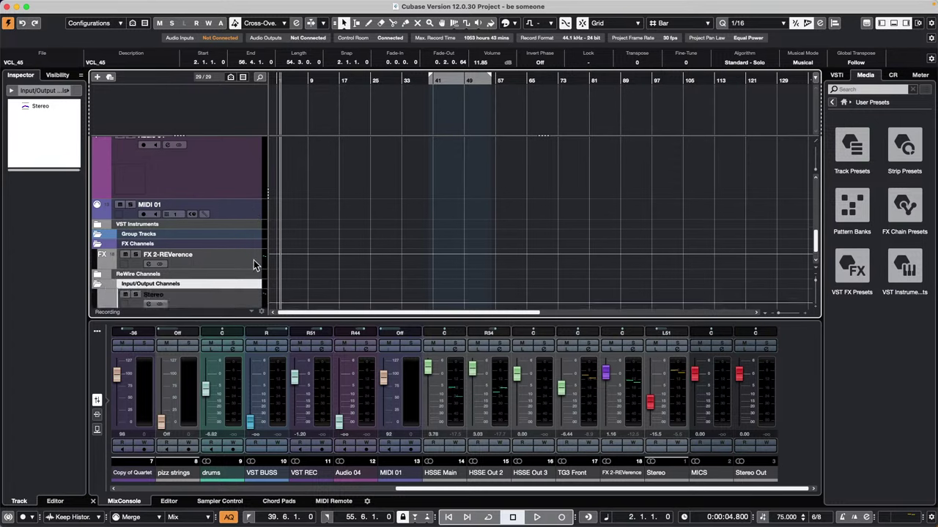
scroll(253, 262, down, 1)
click(243, 282)
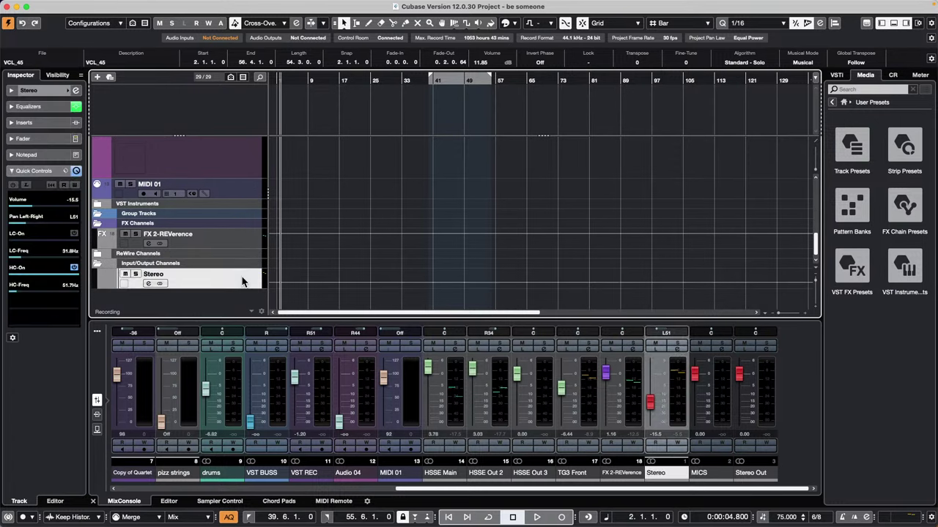
click(44, 171)
click(44, 170)
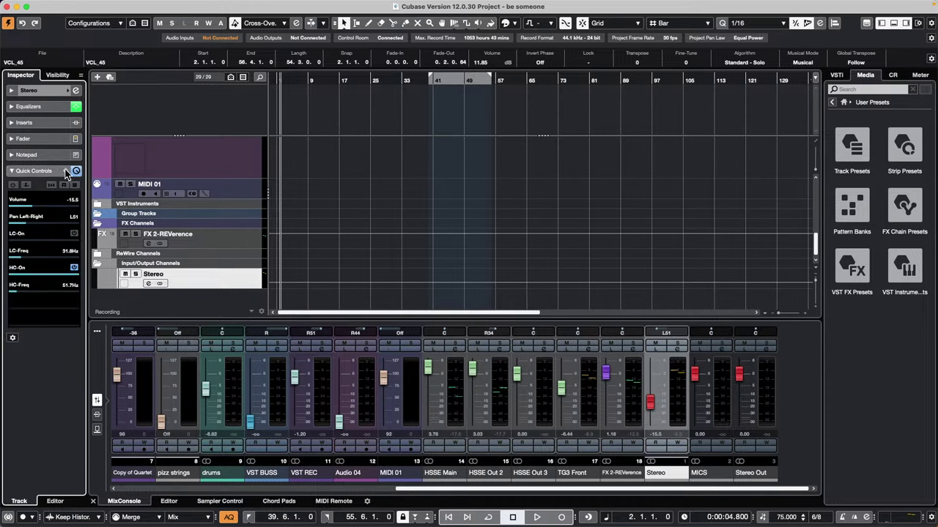
click(66, 171)
click(479, 253)
scroll(320, 159, up, 10)
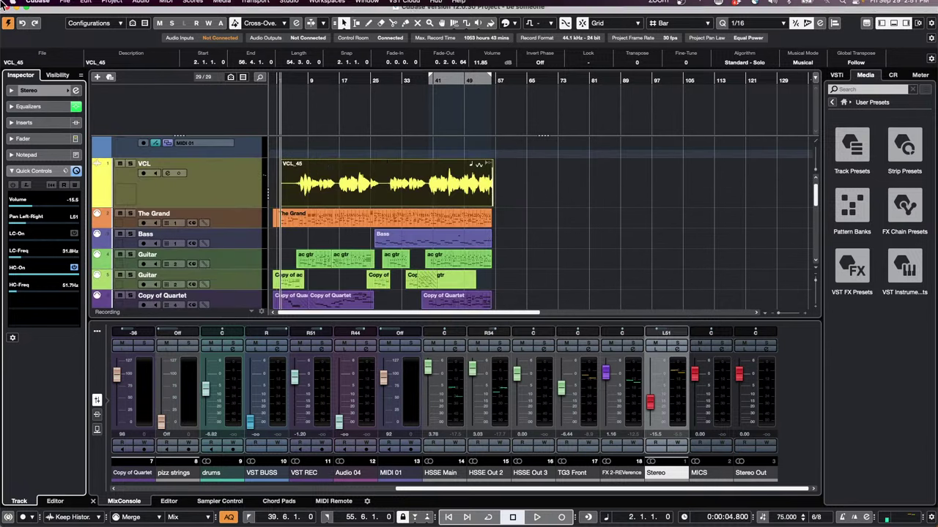
Open the recent project jump off.cpr
click(63, 6)
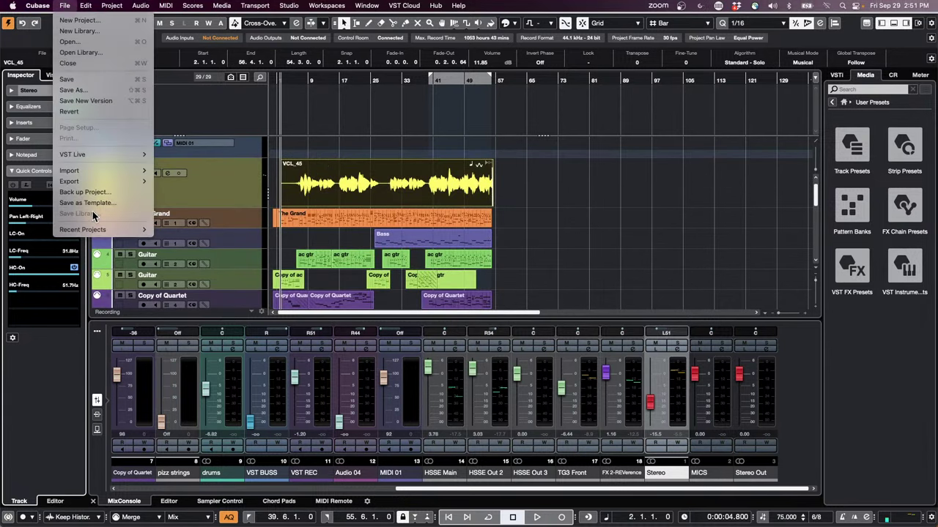
mouse_move(97, 233)
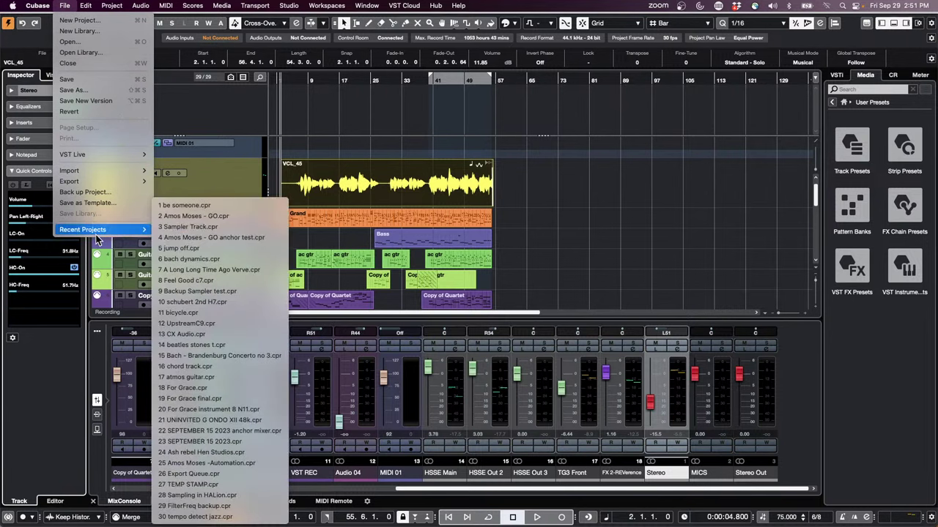
click(248, 246)
scroll(183, 173, up, 10)
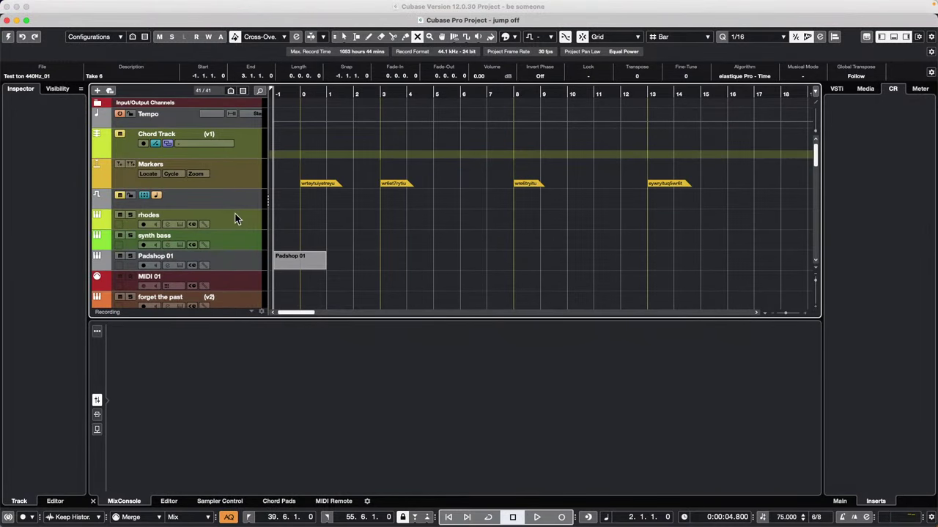
Select the urban ballads track, expand its MIDI Inserts and look through the effects available for the first slot
scroll(235, 218, down, 2)
click(234, 286)
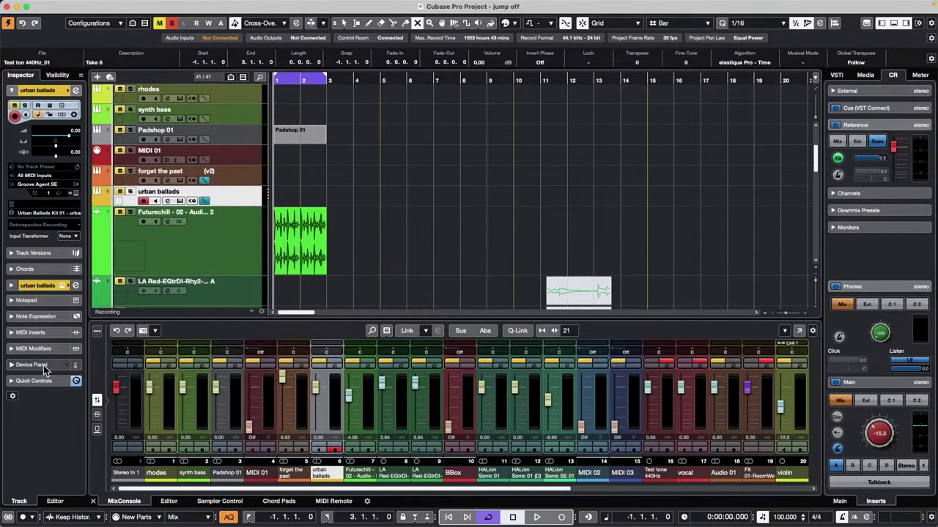
click(49, 334)
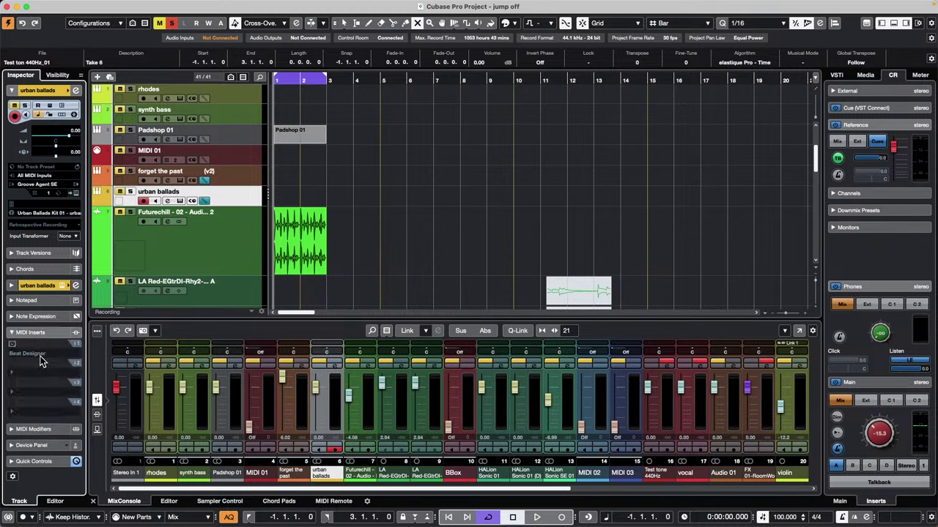
click(42, 356)
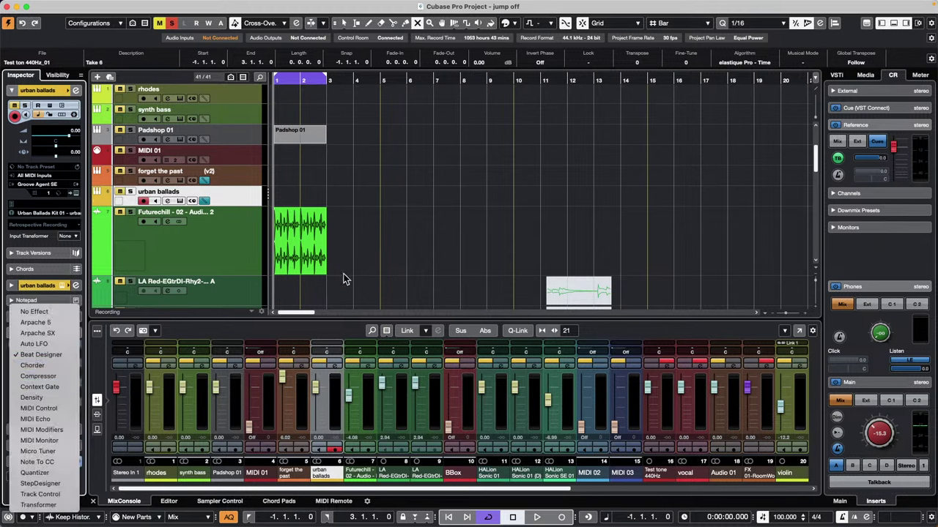
click(401, 263)
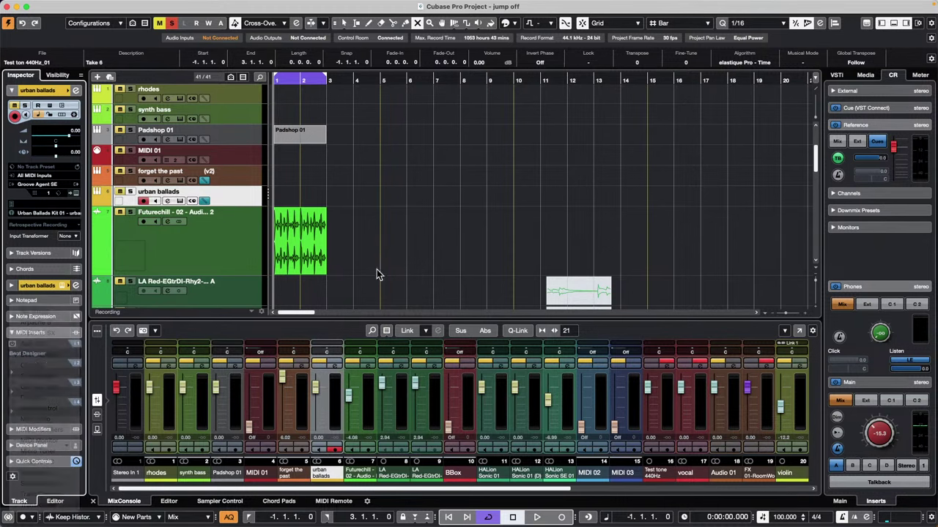
Load Beat Designer into the second MIDI insert slot of the urban ballads track
click(40, 356)
click(65, 353)
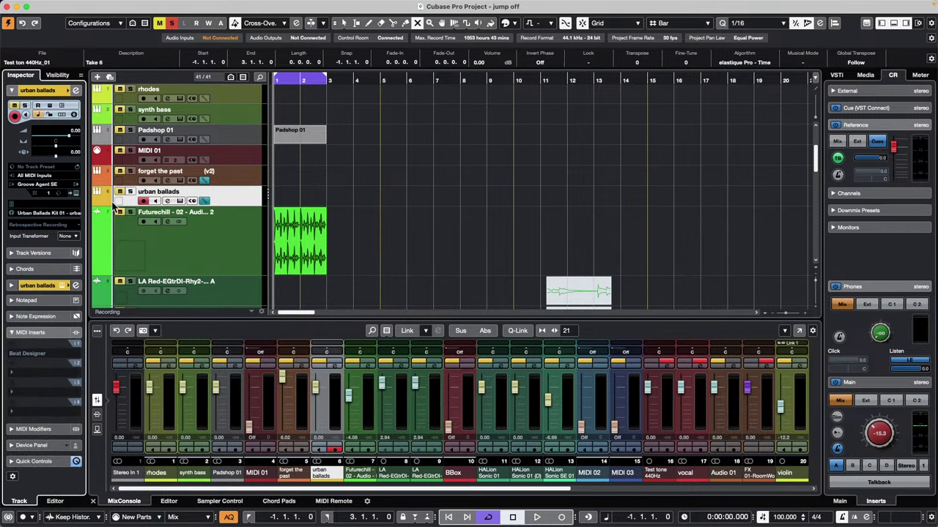
click(51, 372)
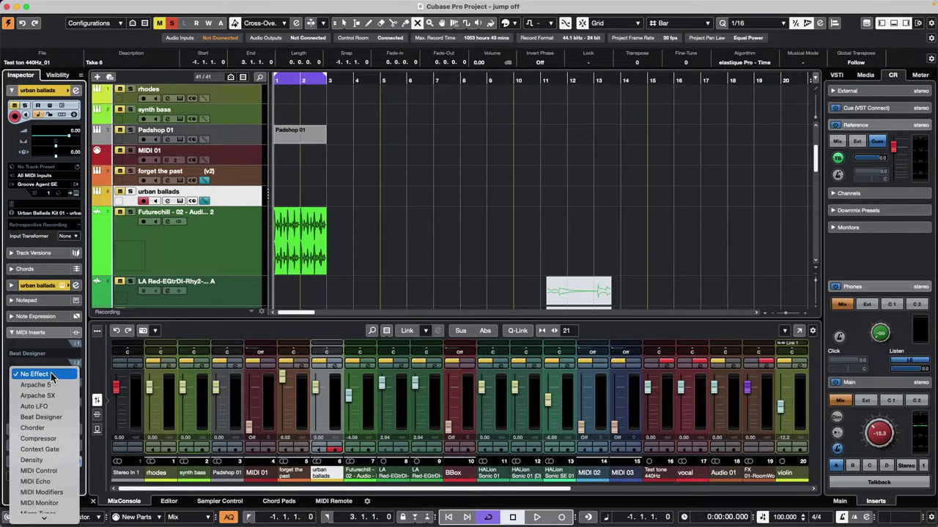
click(60, 417)
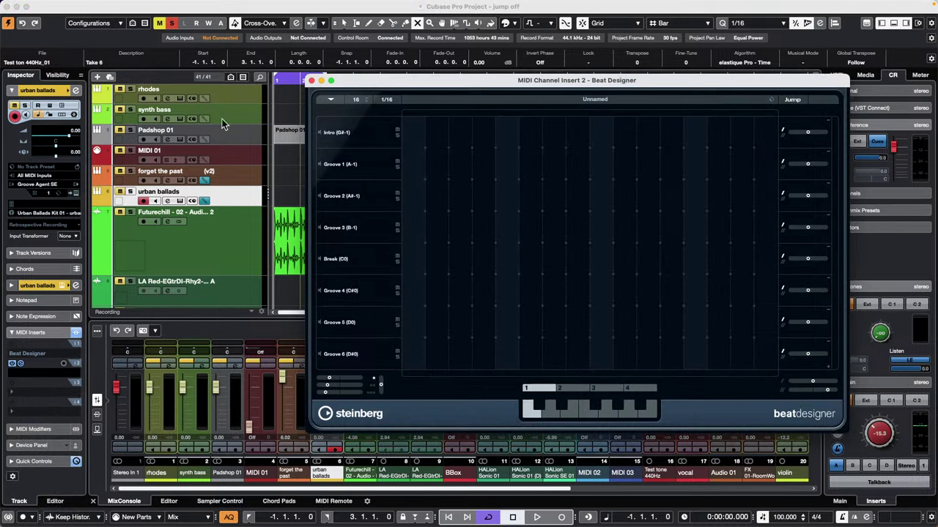
Start playback, clear the active solos, then solo the urban ballads track and keep it selected
key(space)
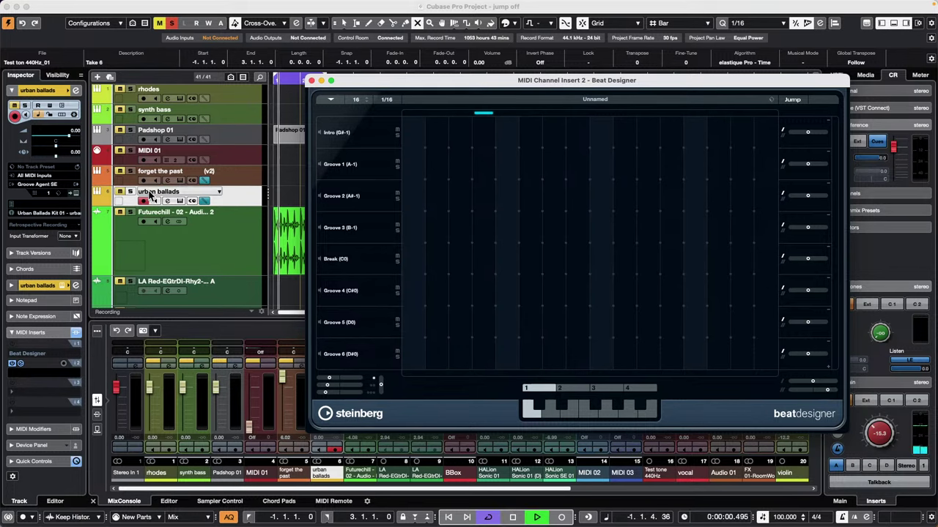
click(132, 193)
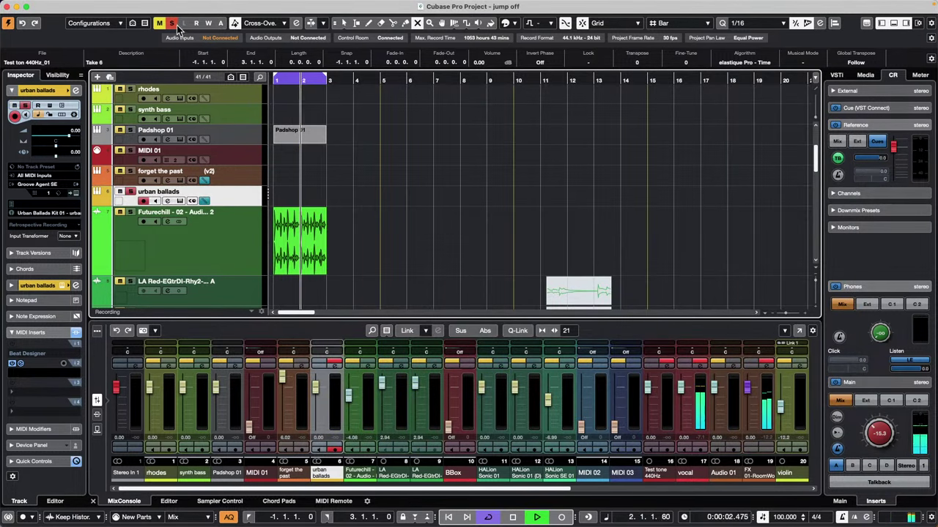
click(172, 25)
click(131, 191)
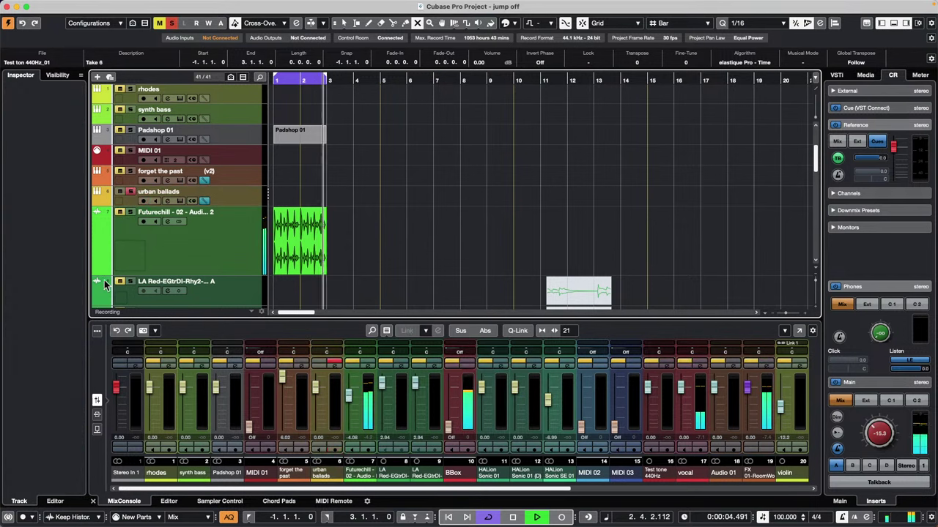
click(240, 192)
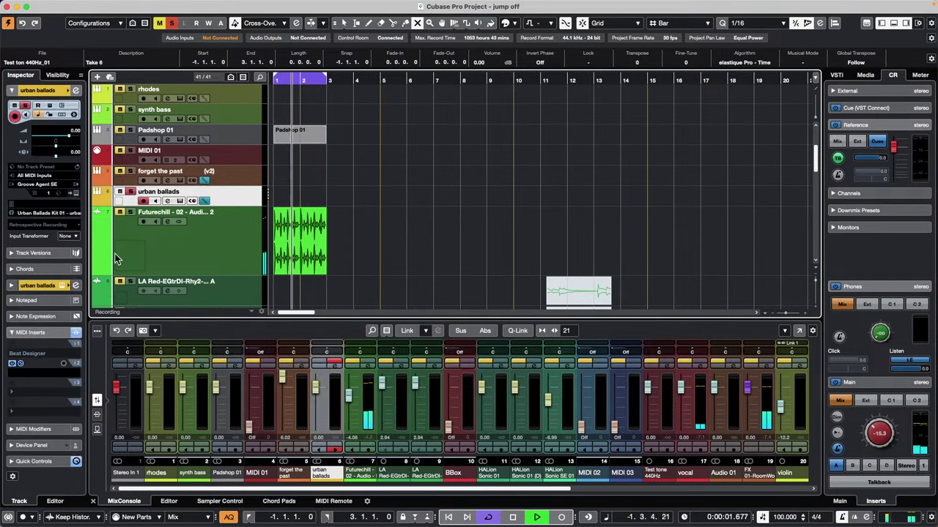
Reopen Beat Designer, assign Kick 2 (E0) to the first lane and place hits on steps 1, 8 and 16
click(21, 363)
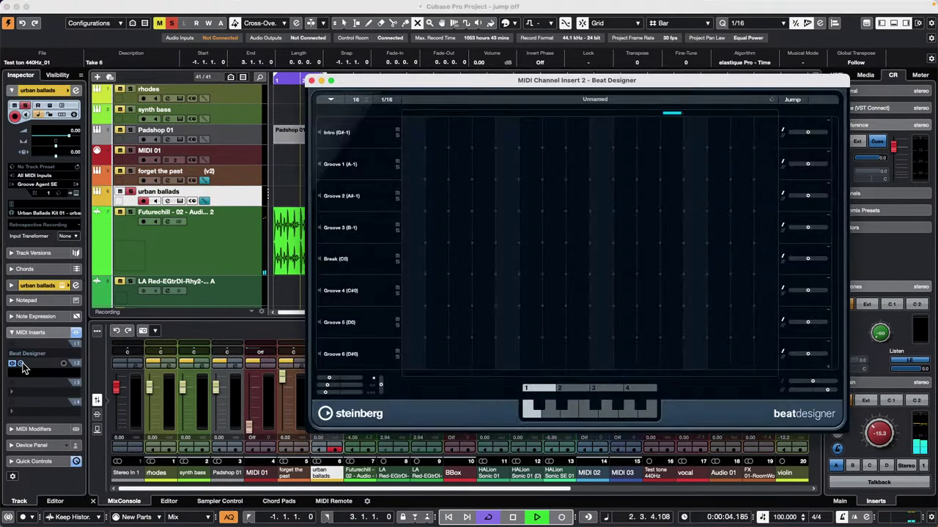
click(389, 133)
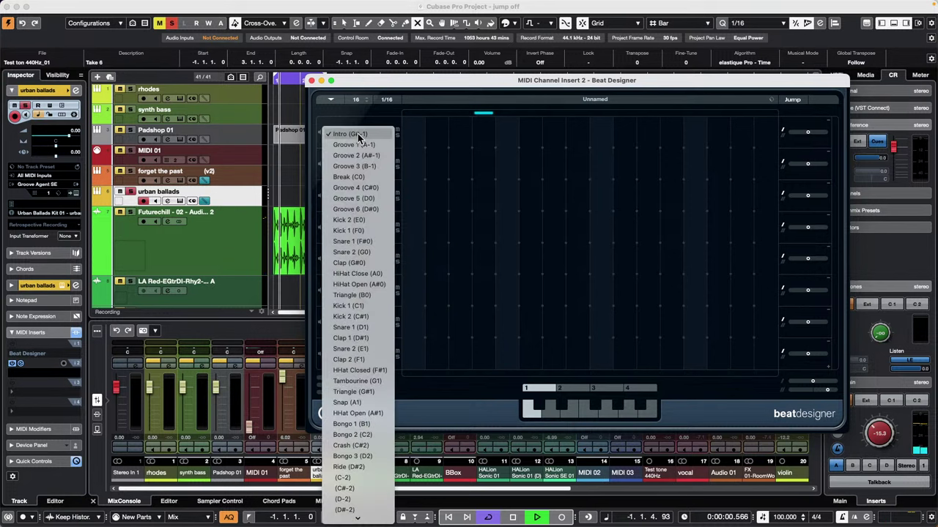
click(366, 220)
click(416, 132)
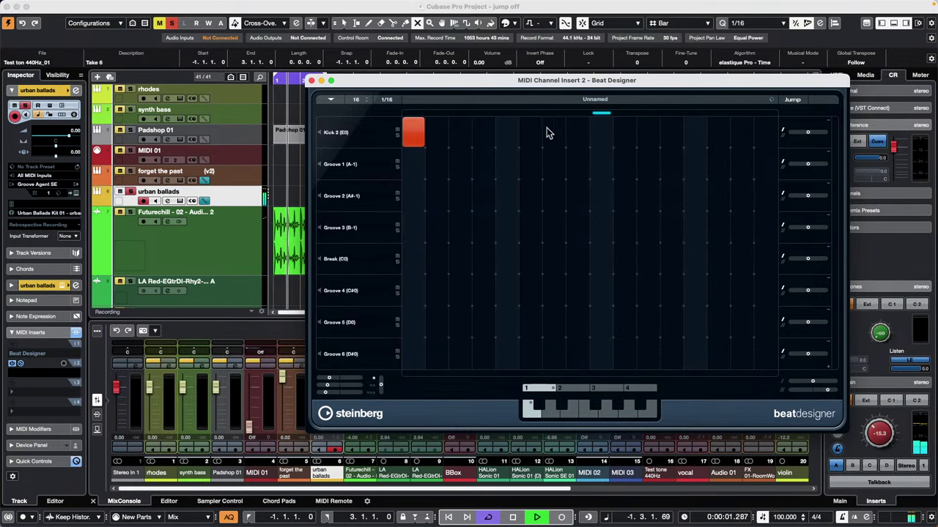
click(586, 134)
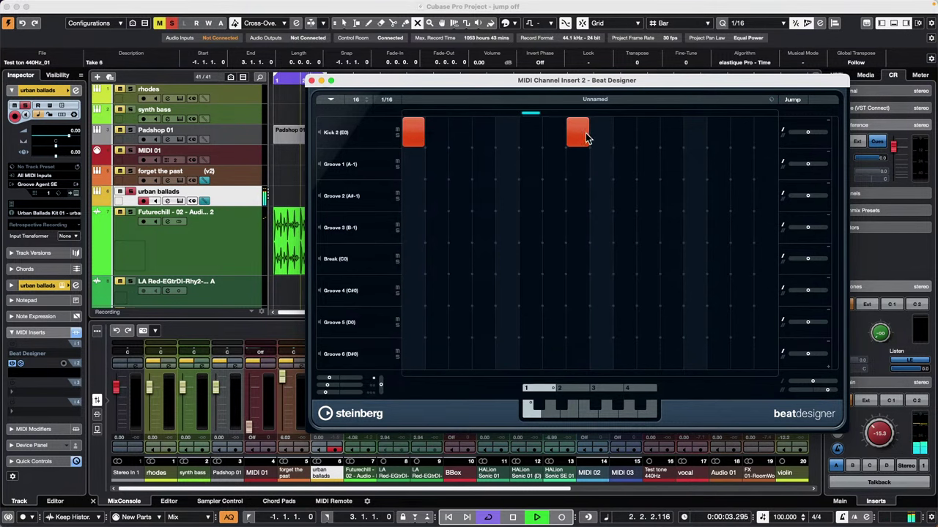
click(762, 134)
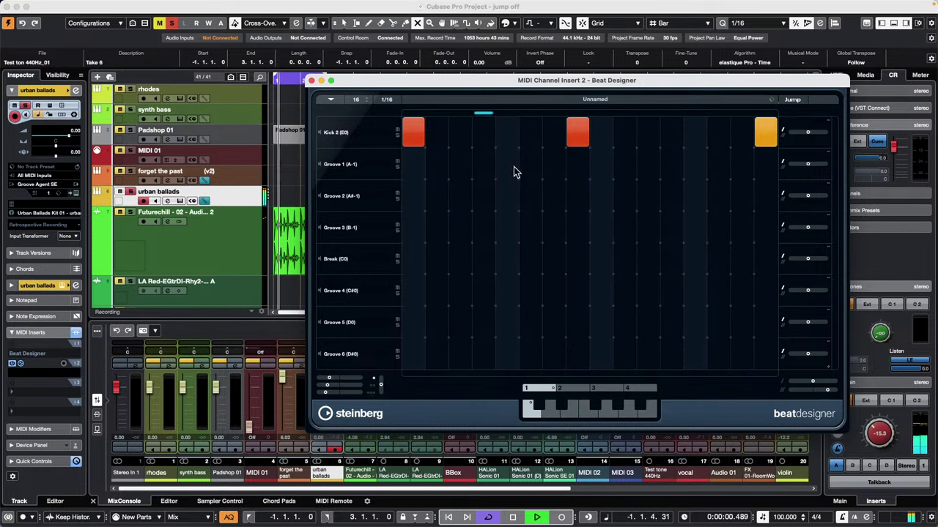
Assign Snare 1 (F#0) to the second Beat Designer lane and place hits on steps 5 and 13
click(346, 165)
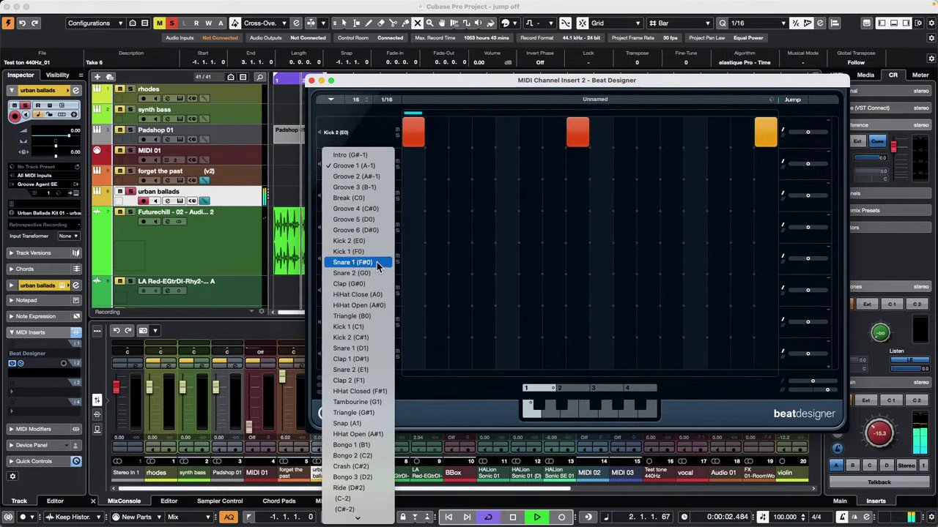
click(366, 262)
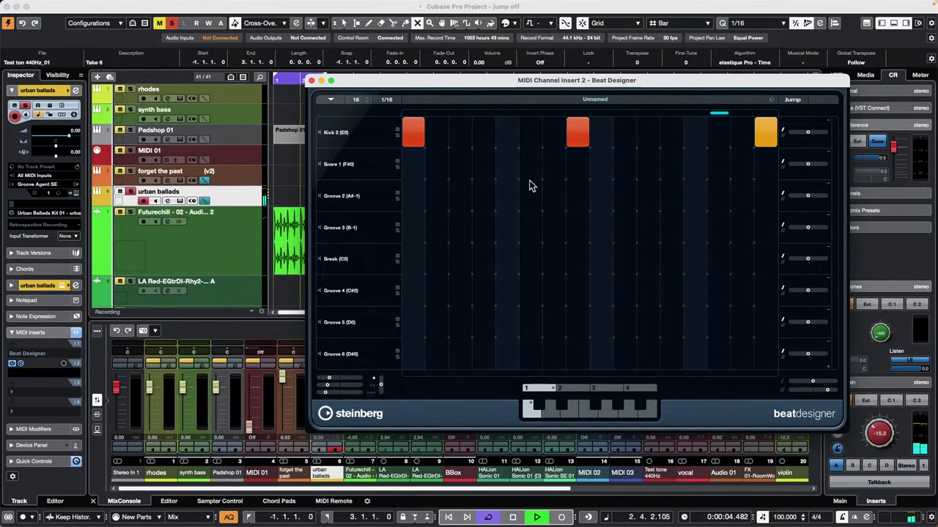
click(506, 164)
click(693, 163)
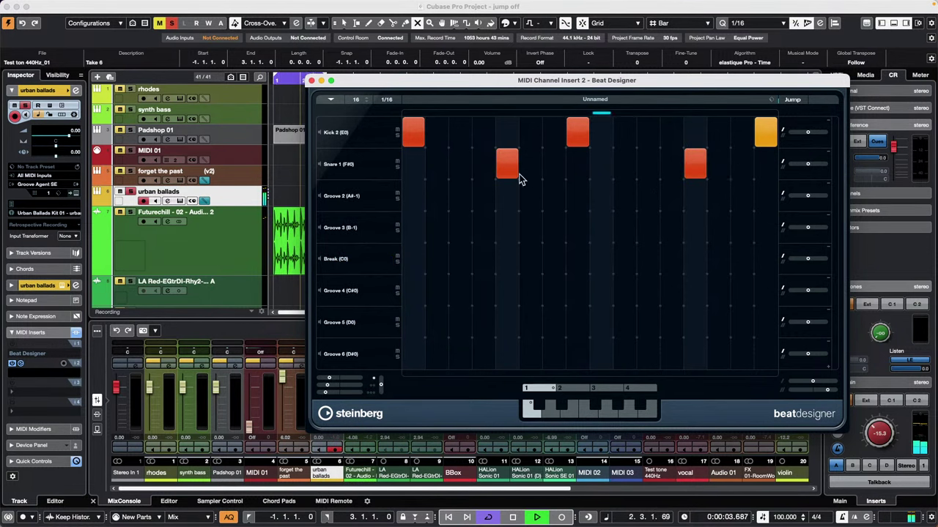
Assign Clap (G#0) to the third lane with hits on steps 5 and 13, and adjust both hits' velocity
click(501, 195)
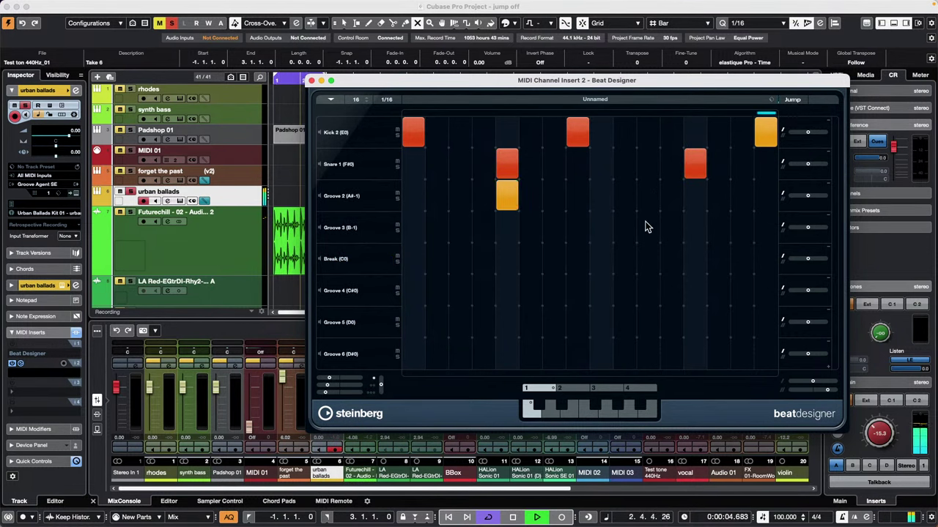
click(356, 197)
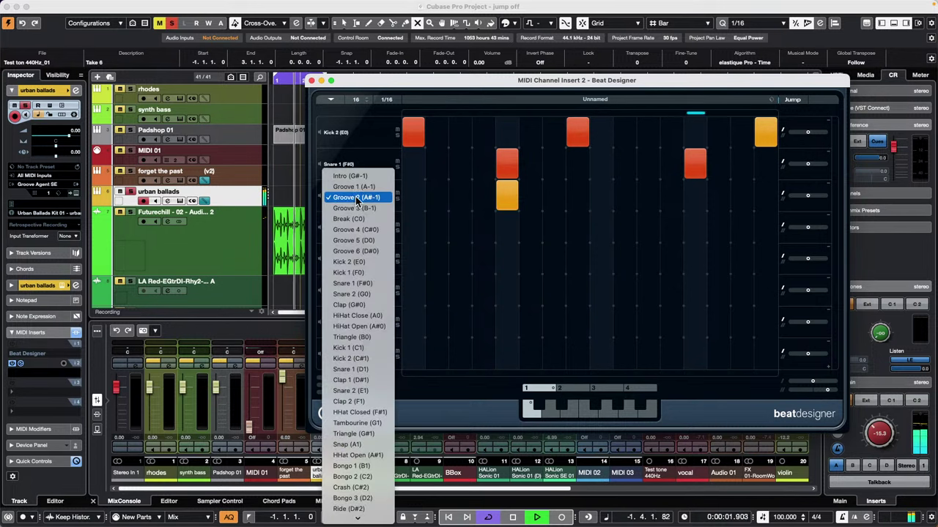
click(378, 311)
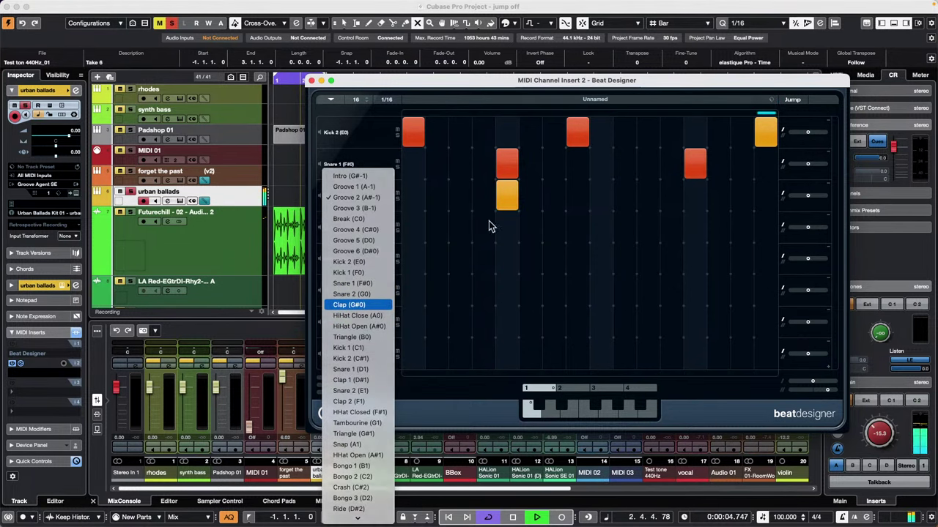
click(697, 195)
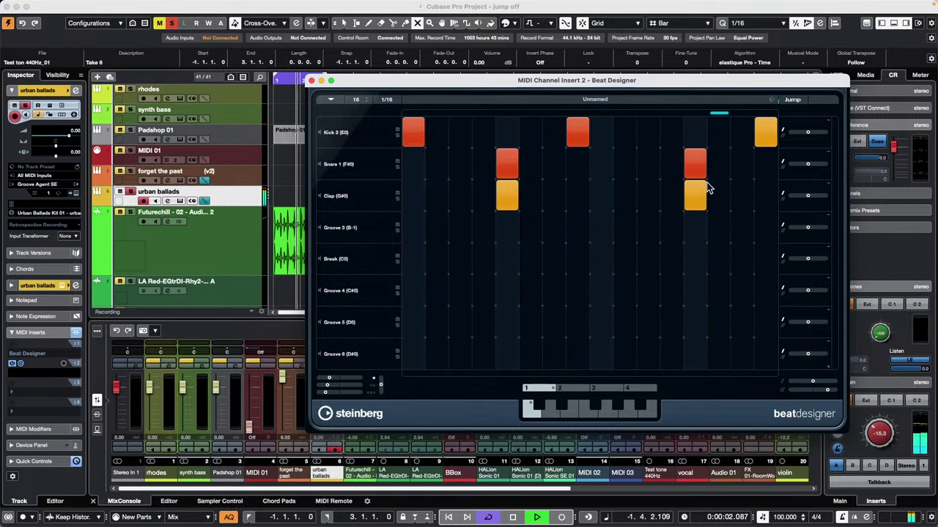
drag(701, 188, 699, 169)
drag(507, 194, 532, 150)
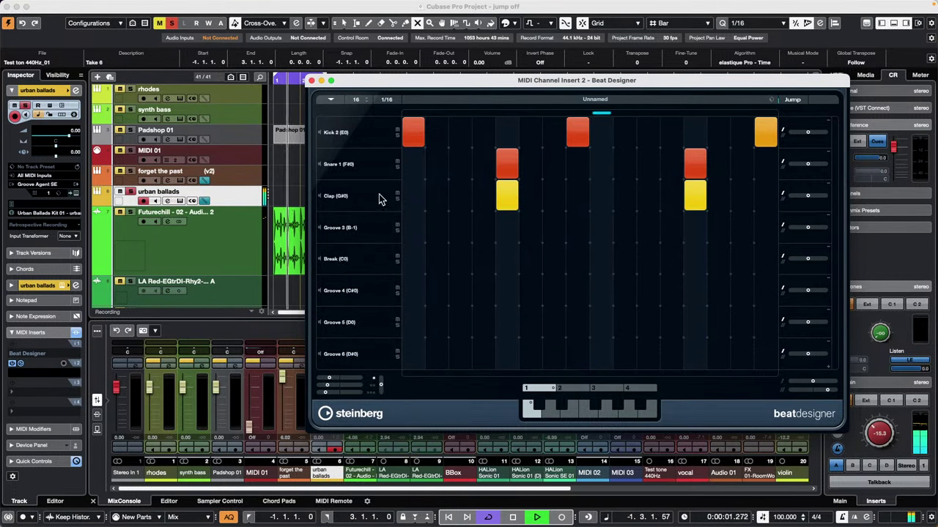
Assign HiHat Close (A0) to the fourth Beat Designer lane with hits on steps 1, 2, 4, 5, 6, 9, 10, 13, 14 and 15
click(367, 229)
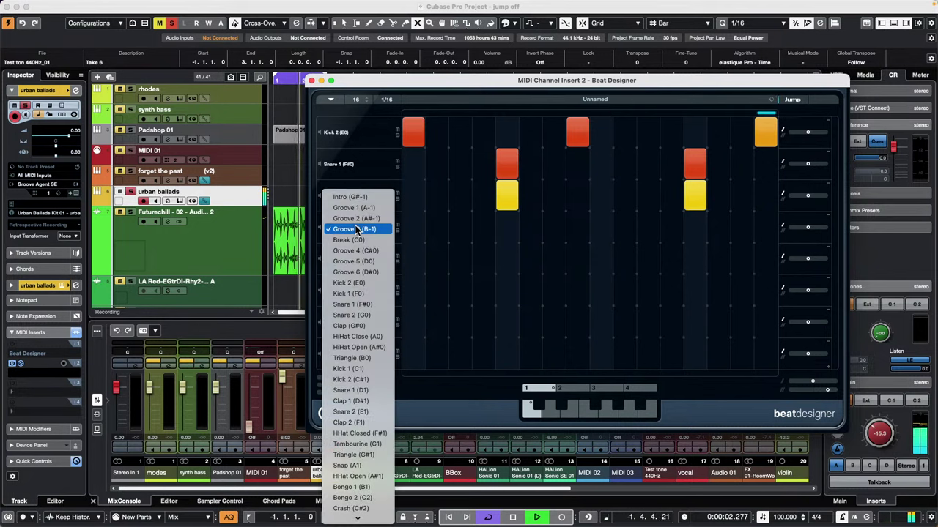
click(375, 337)
drag(412, 228, 527, 231)
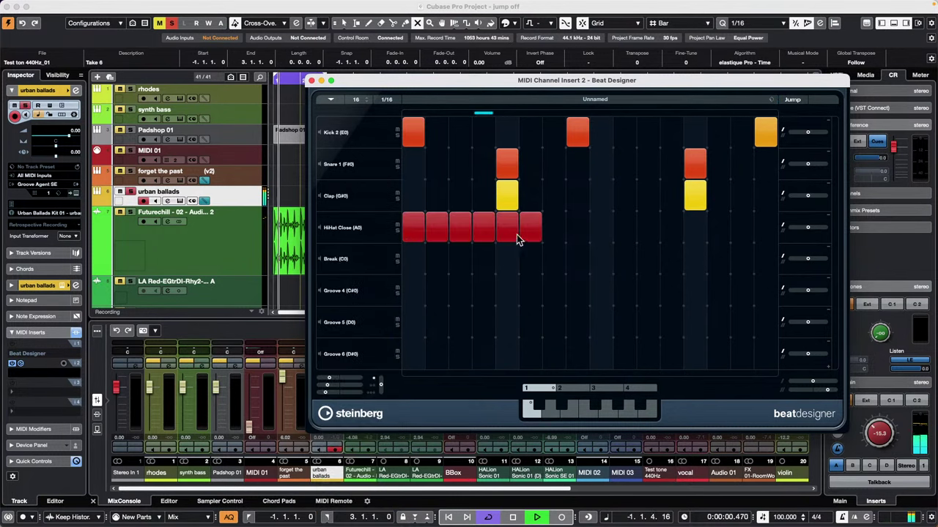
drag(601, 227, 624, 228)
click(459, 227)
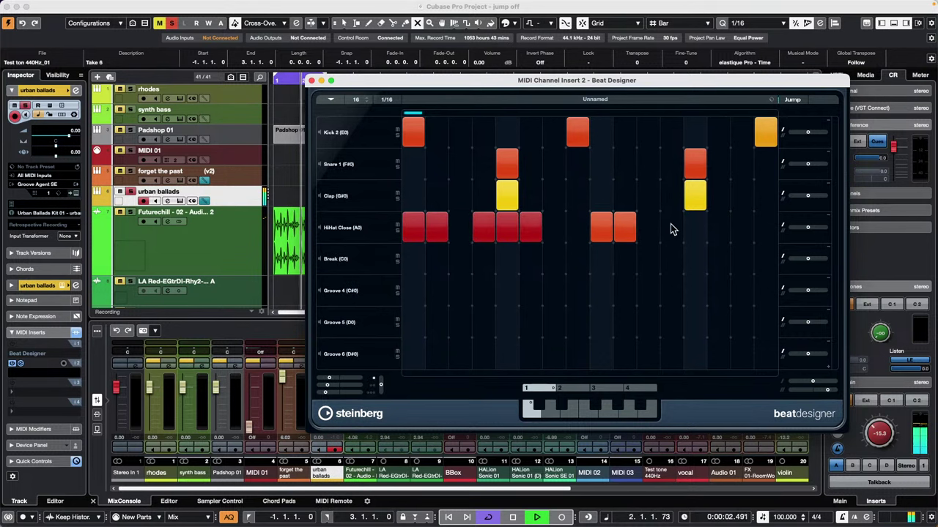
drag(694, 227, 737, 226)
Raise the closed hi-hat velocity on steps 1, 2, 6 and 10, and replace the step 5 hit with one on step 7
drag(419, 231, 441, 196)
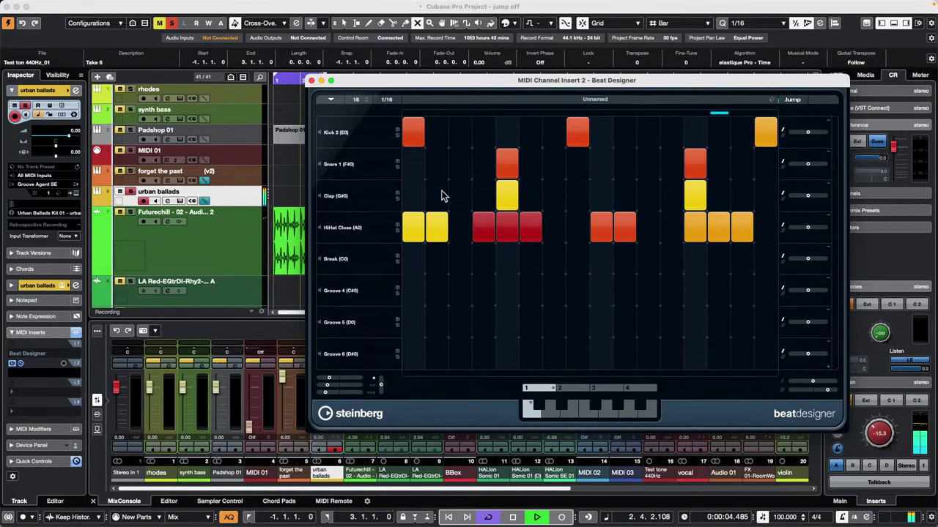
drag(498, 225, 523, 140)
drag(614, 220, 620, 180)
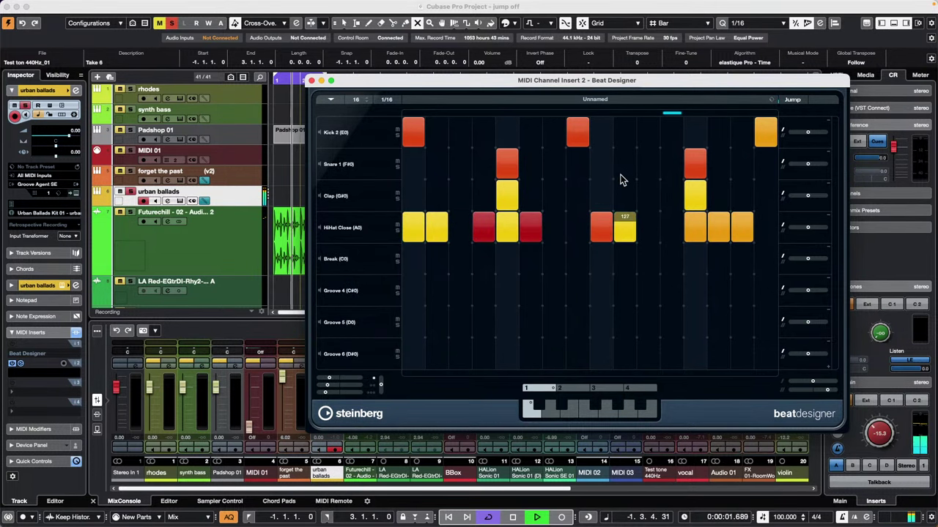
click(503, 229)
click(553, 227)
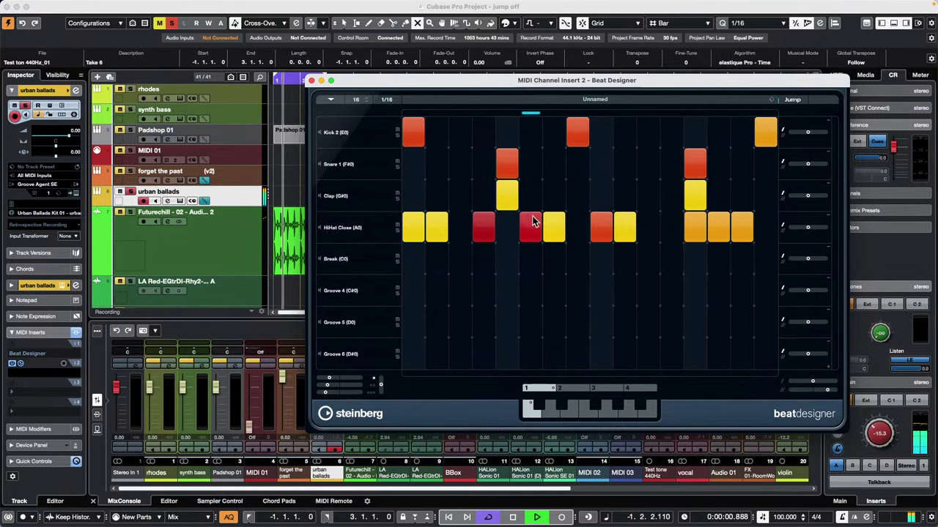
Assign Bongo 1 (B1) to the fifth lane and place hits on steps 4, 5 and 6
click(347, 261)
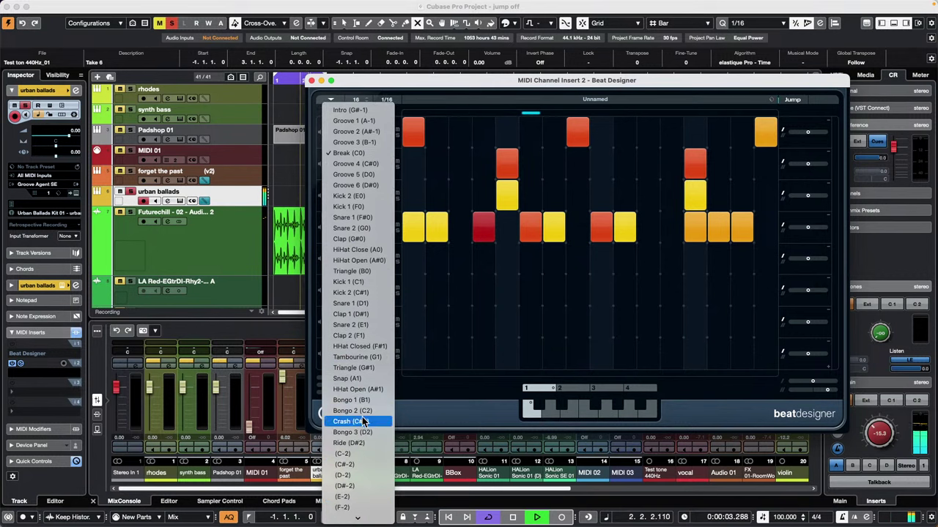
click(350, 400)
drag(477, 261, 539, 259)
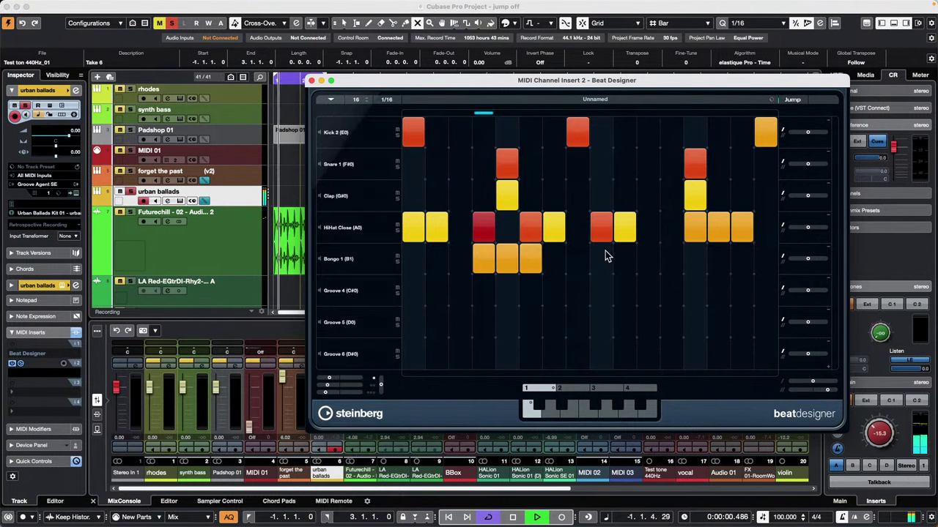
Assign Bongo 2 (C2) to the sixth lane and place hits on steps 9, 10 and 16
click(340, 291)
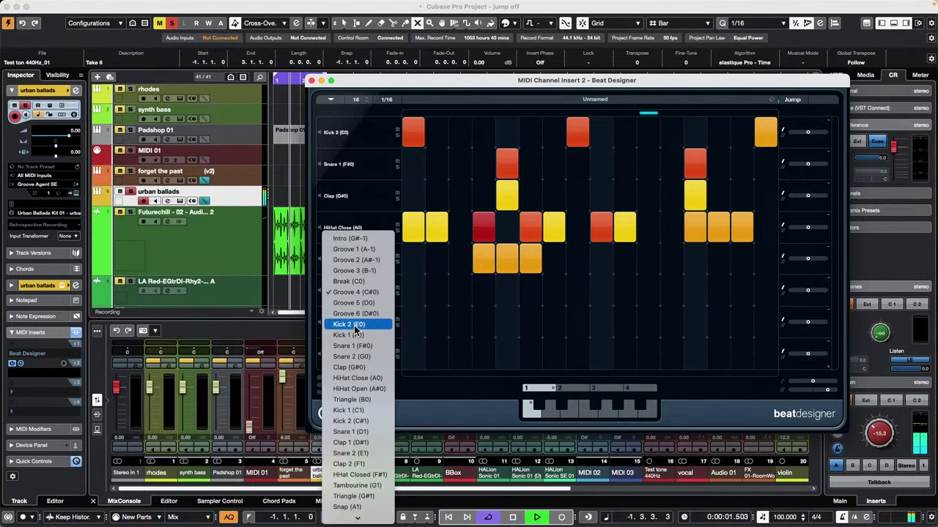
click(369, 453)
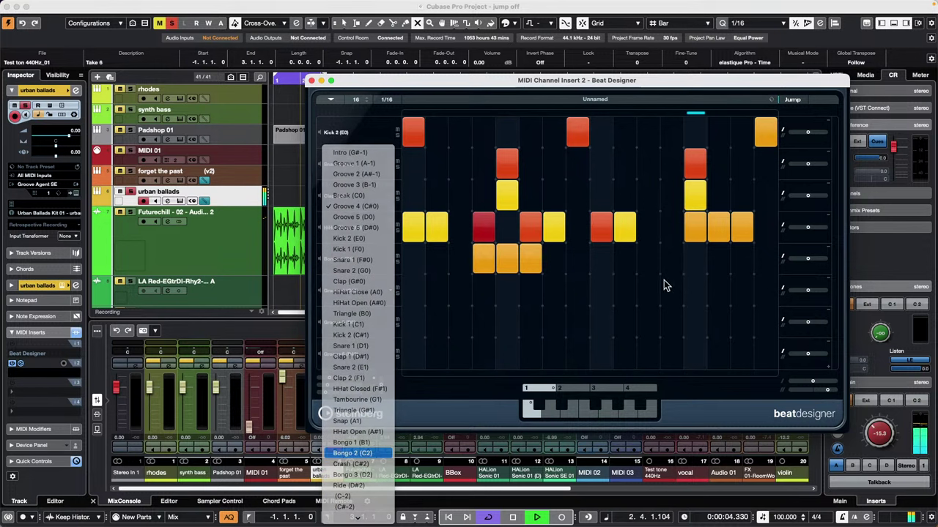
drag(603, 287, 626, 287)
click(767, 284)
Add Bongo 1 hits on steps 12, 14 and 15, keeping the closed hi-hat lane empty on step 12
drag(736, 266, 716, 265)
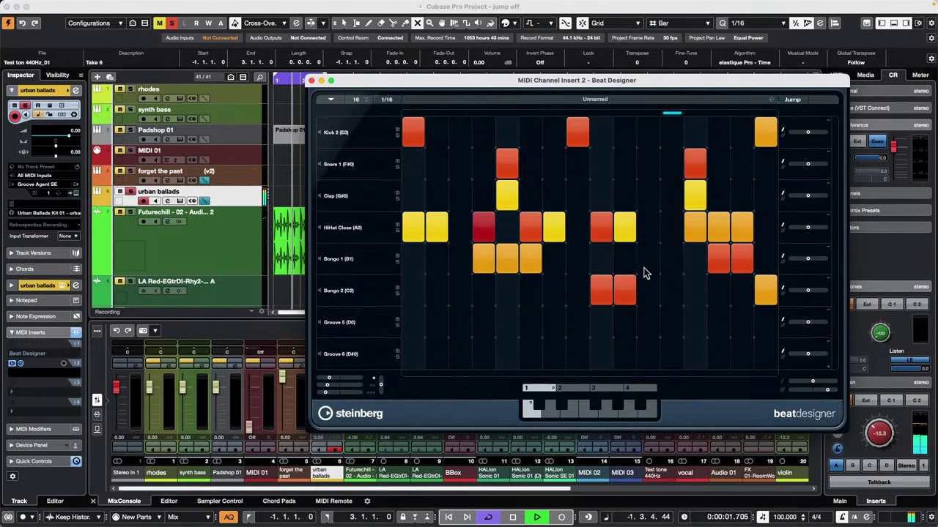
click(672, 229)
click(670, 262)
click(673, 238)
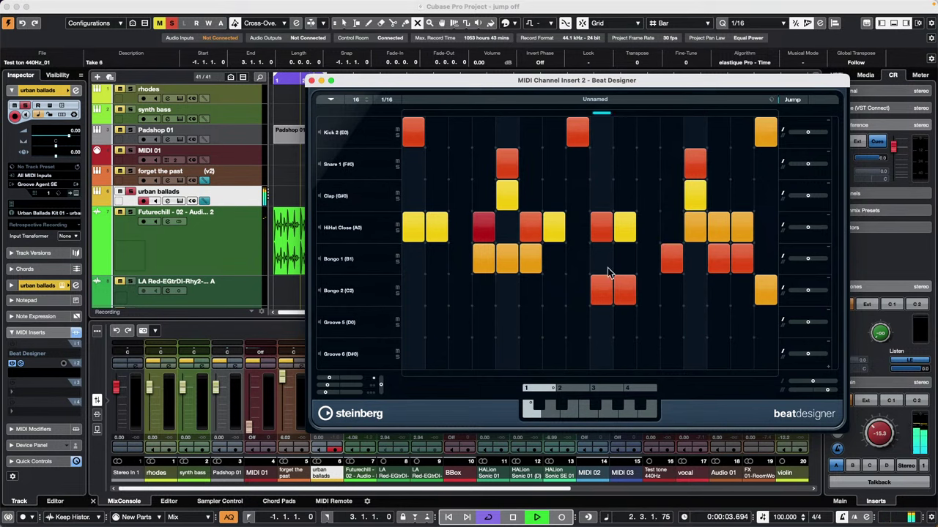
click(347, 327)
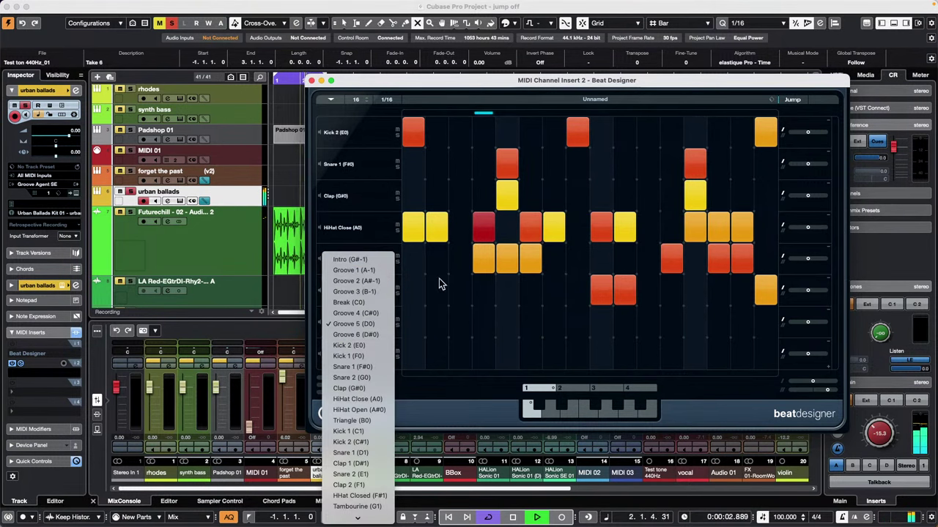
click(360, 226)
click(355, 229)
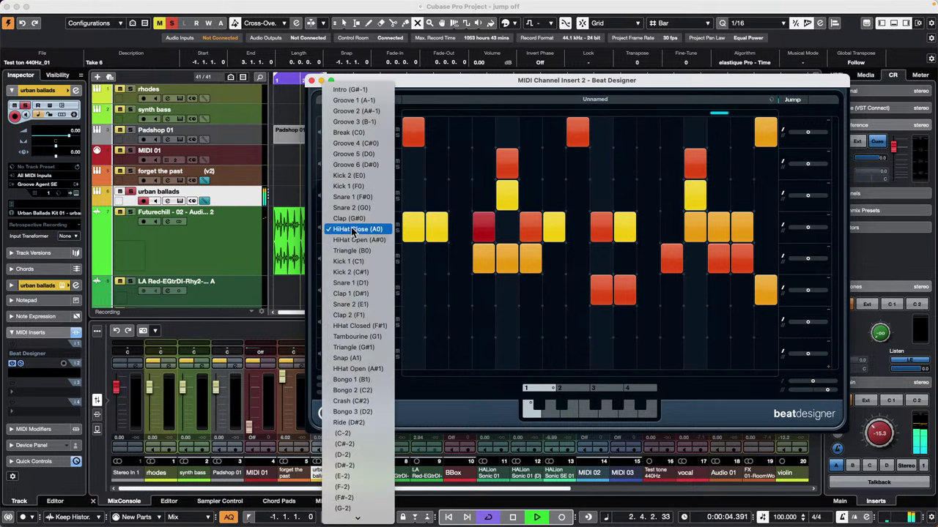
click(449, 240)
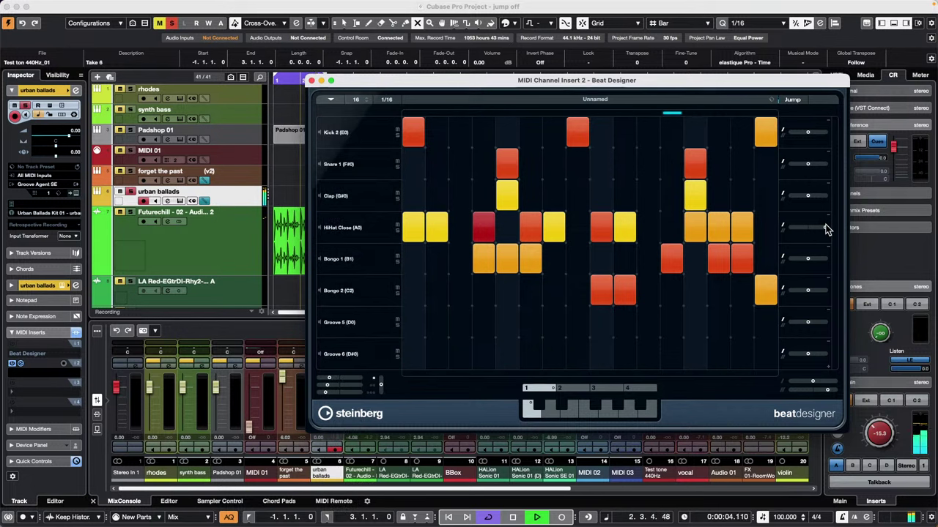
Assign Triangle (B0) to the seventh lane and place hits on steps 2, 5, 7, 8, 12 and 14
click(362, 321)
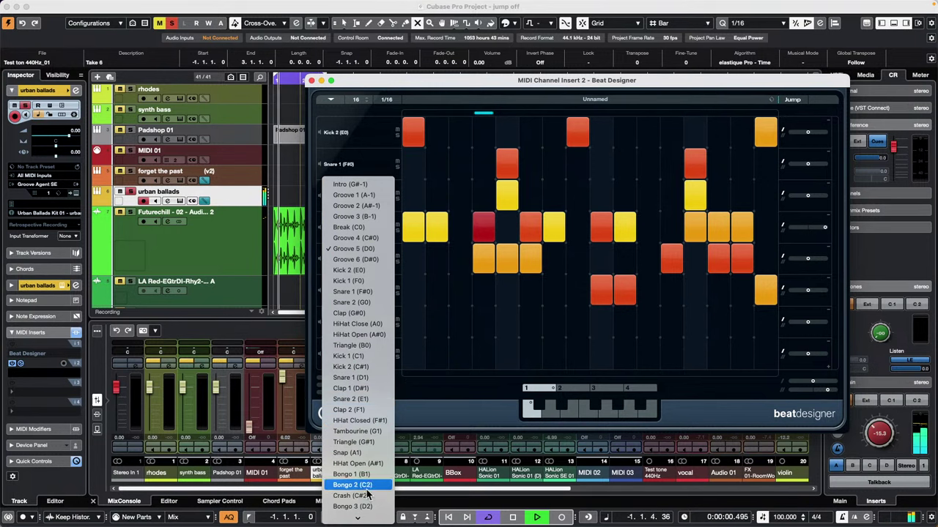
click(370, 345)
click(438, 322)
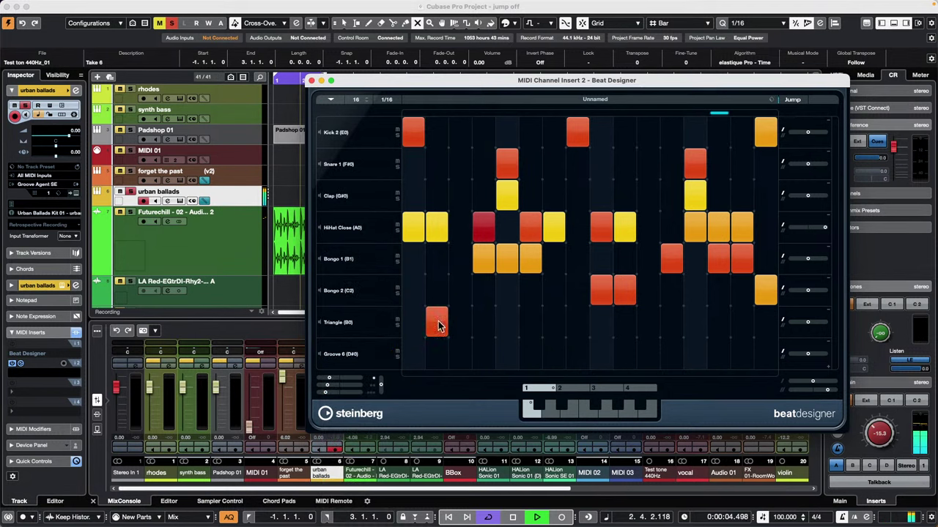
click(507, 324)
click(554, 324)
click(578, 324)
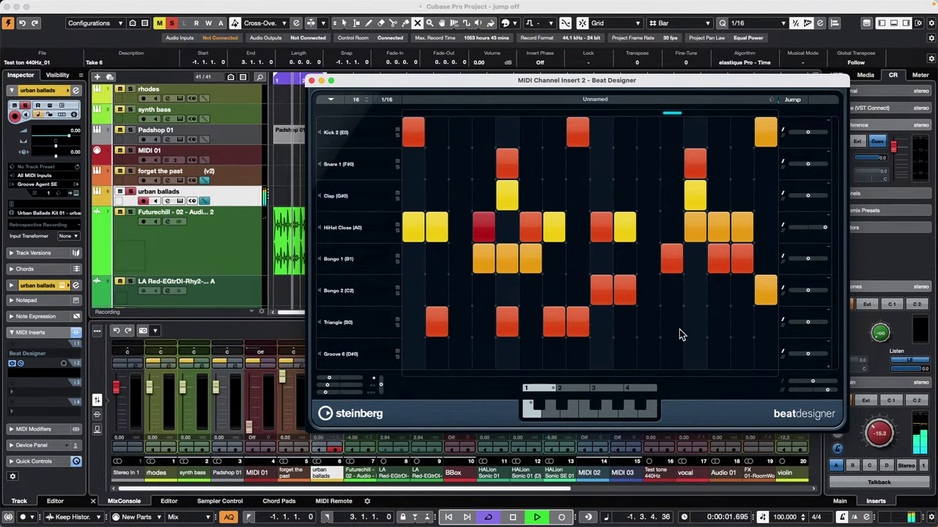
click(709, 324)
click(672, 322)
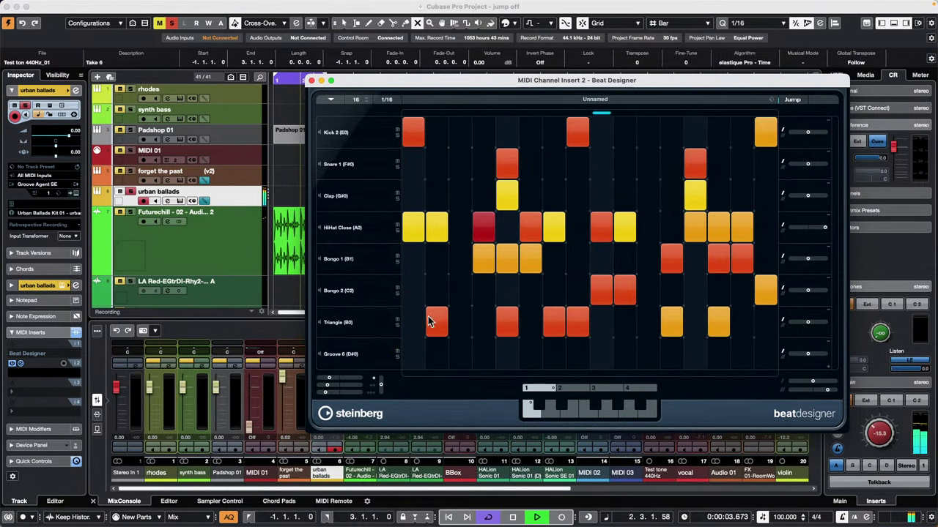
Lower the velocity of all the Triangle hits and add a soft hit on step 6
drag(439, 320, 436, 349)
mouse_move(520, 324)
mouse_down()
mouse_move(513, 340)
mouse_move(554, 357)
mouse_up()
drag(586, 322, 586, 343)
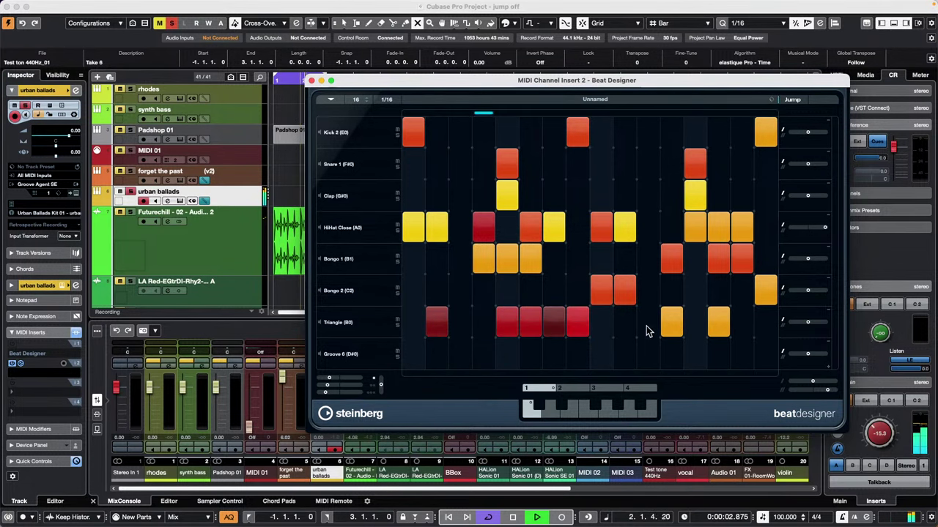
drag(719, 324, 721, 353)
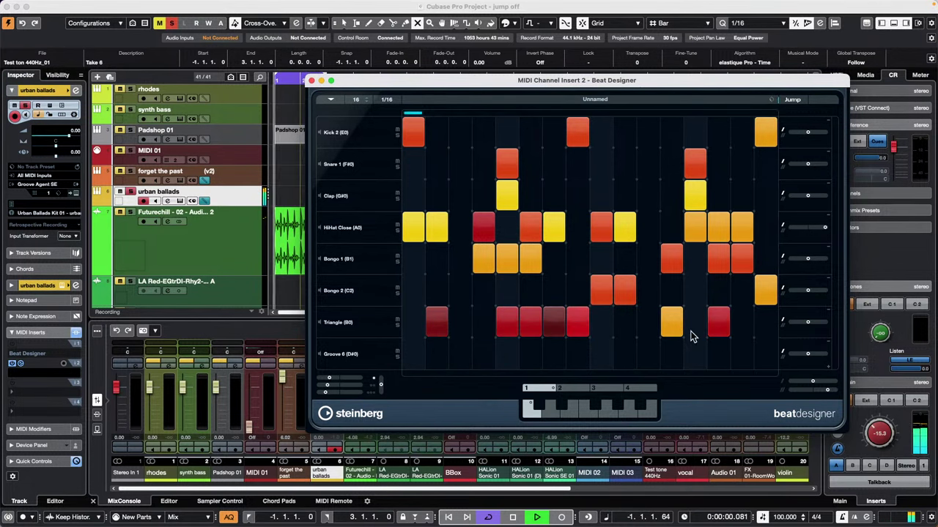
drag(674, 327, 674, 342)
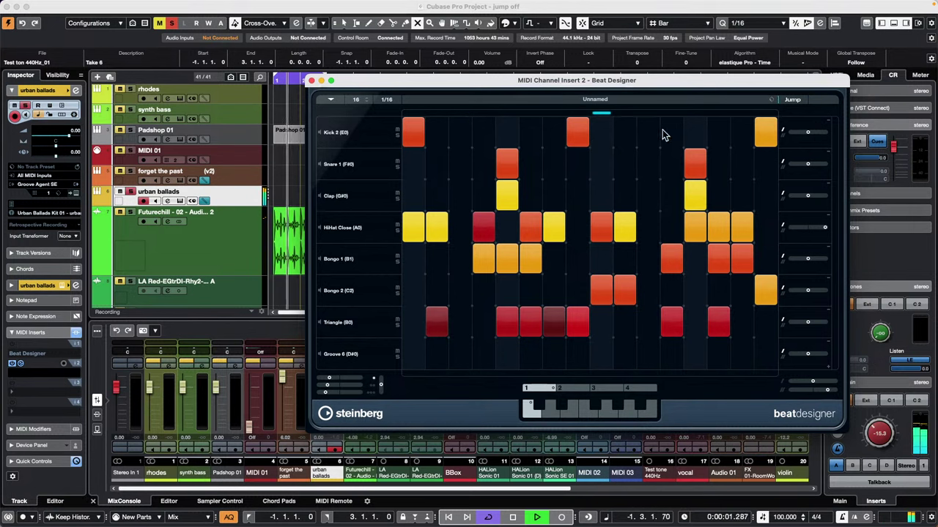
Close the Beat Designer window and stop playback
click(312, 80)
key(space)
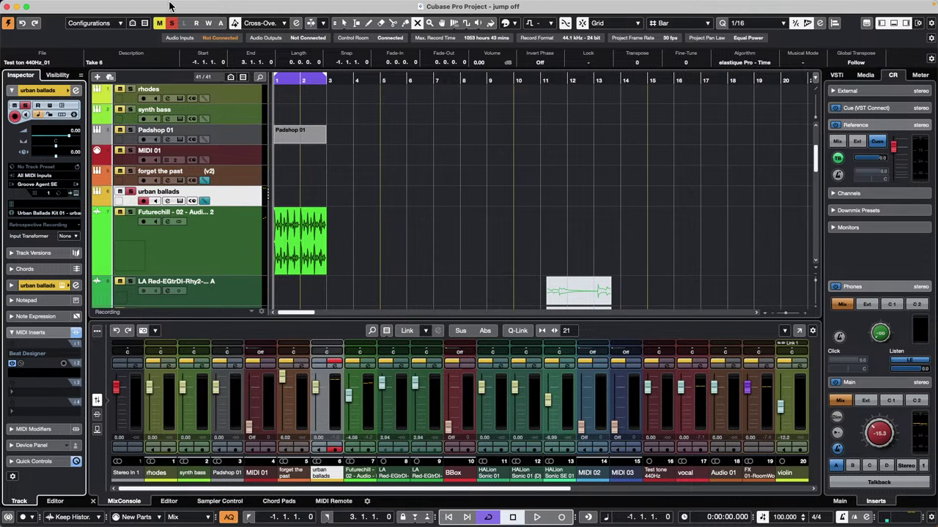
Switch to the Object Selection tool, select the Futurechill audio event and raise its event volume to 10.21 dB
drag(293, 78, 582, 142)
drag(461, 81, 525, 293)
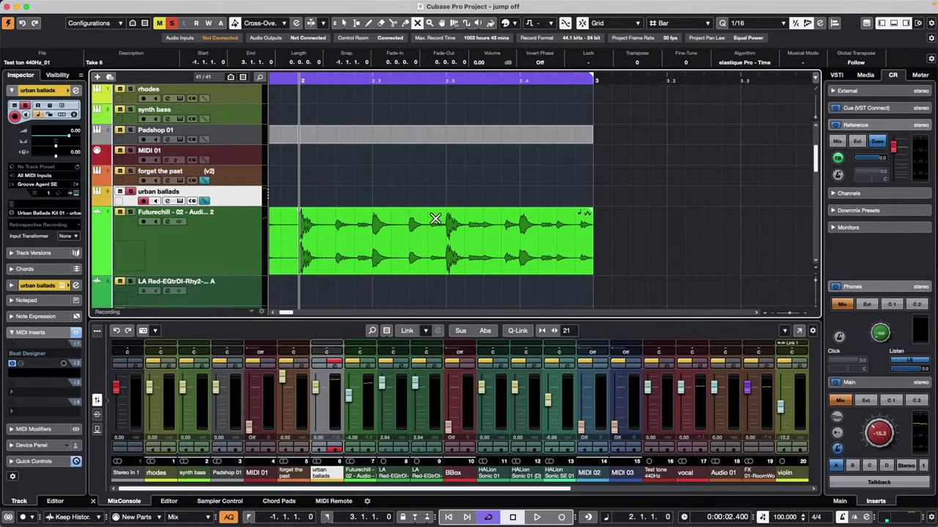
key(1)
click(375, 222)
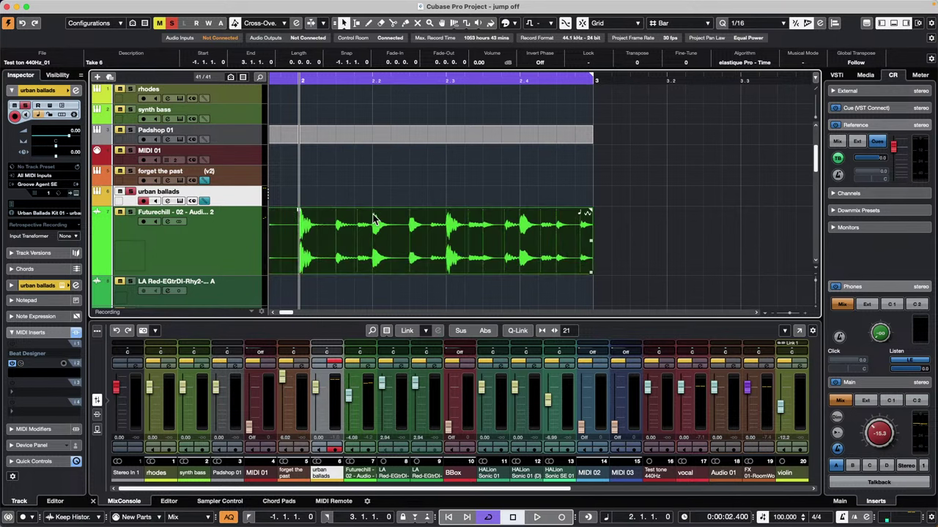
drag(298, 211, 302, 69)
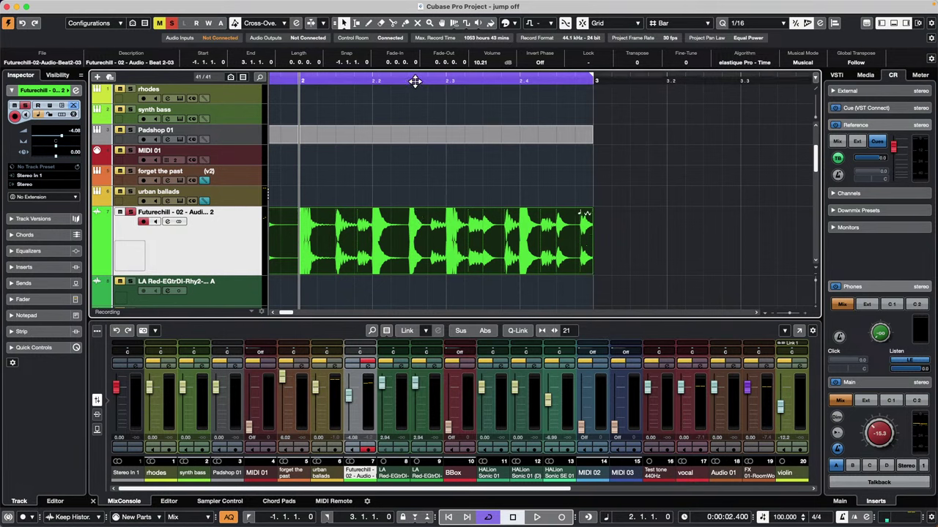
Inspect the Futurechill waveform closely between beats 2.2 and 2.3
drag(412, 80, 405, 114)
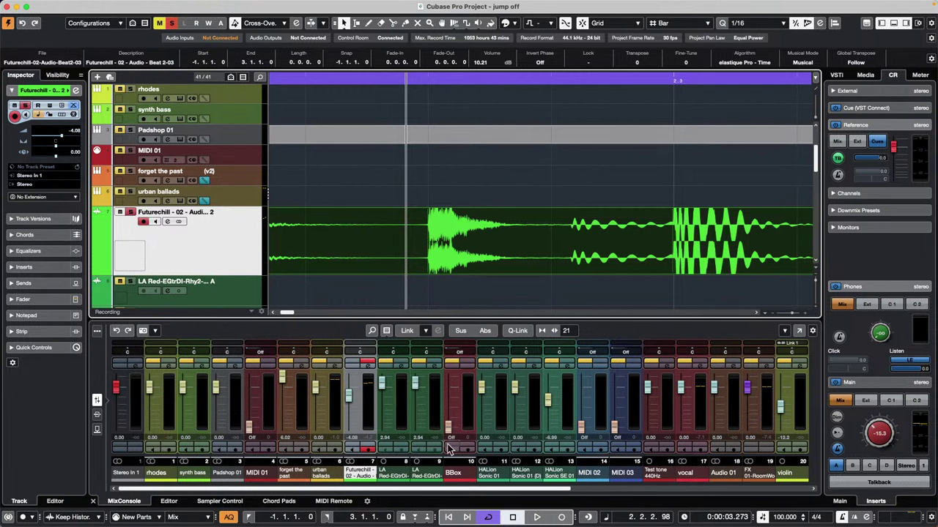
drag(344, 76, 347, 56)
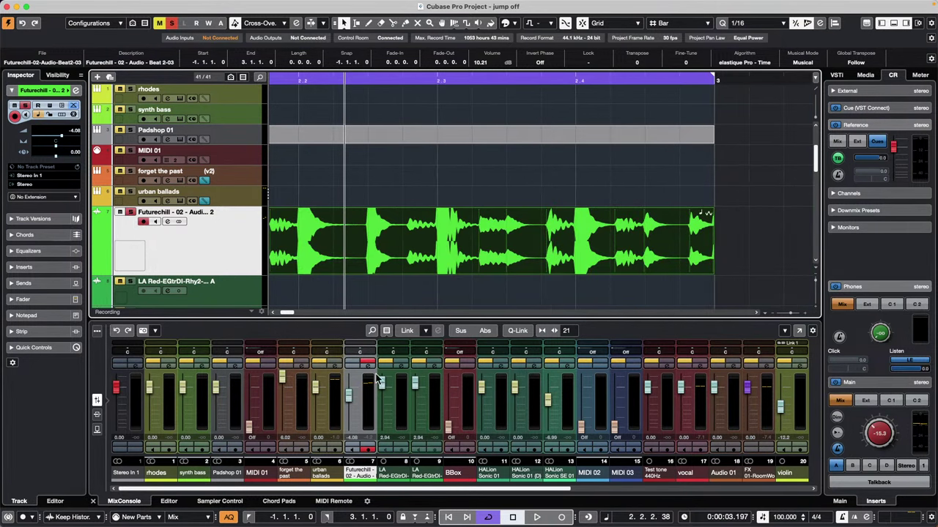
Select the Audio 02, Audio 08, violin, HS Main and Audio 03 mixer channels in turn, and briefly run playback
drag(442, 493, 681, 493)
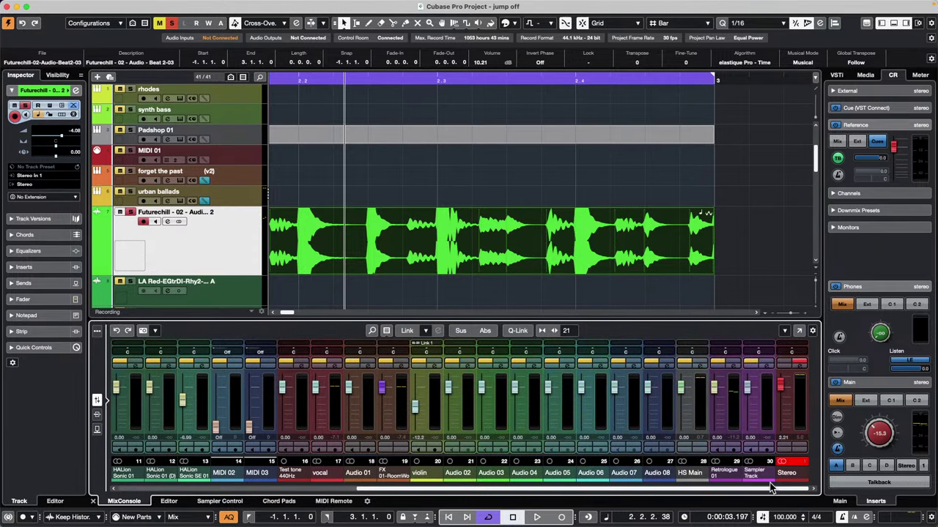
click(469, 411)
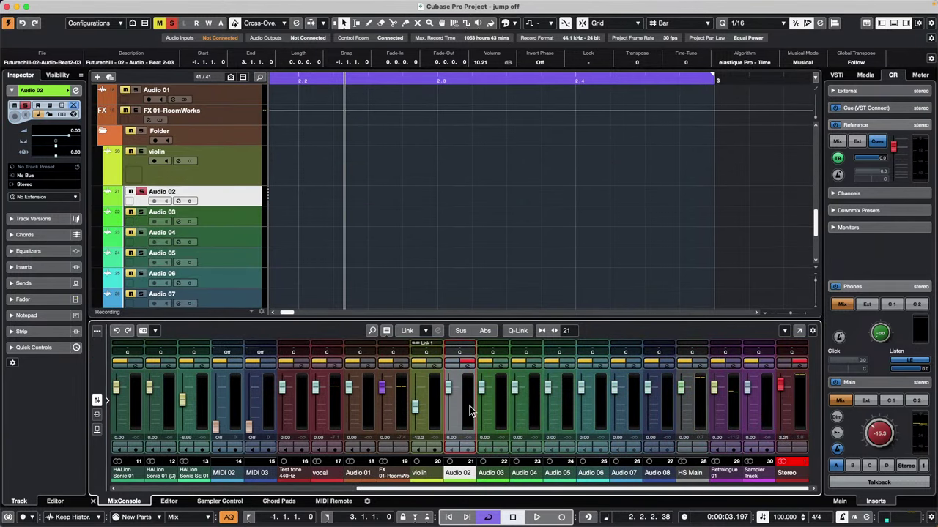
click(668, 406)
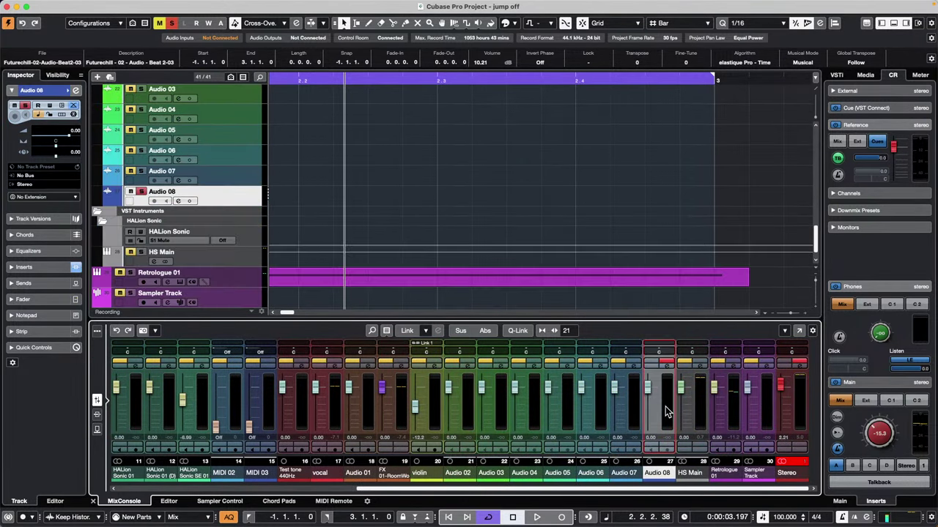
click(430, 414)
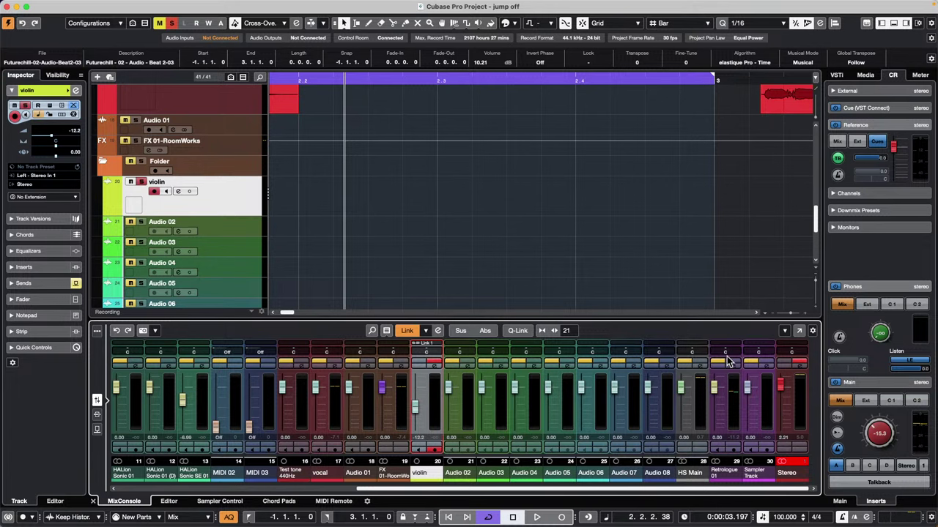
click(702, 402)
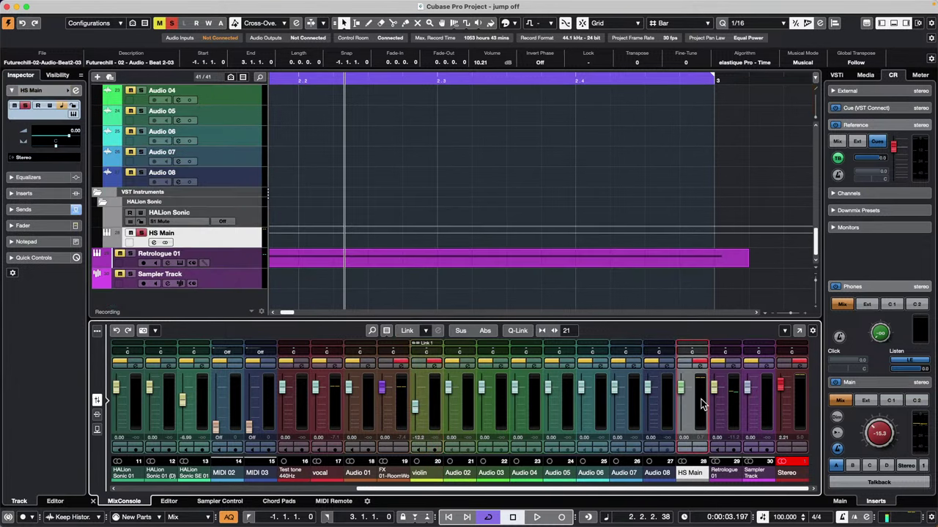
click(501, 402)
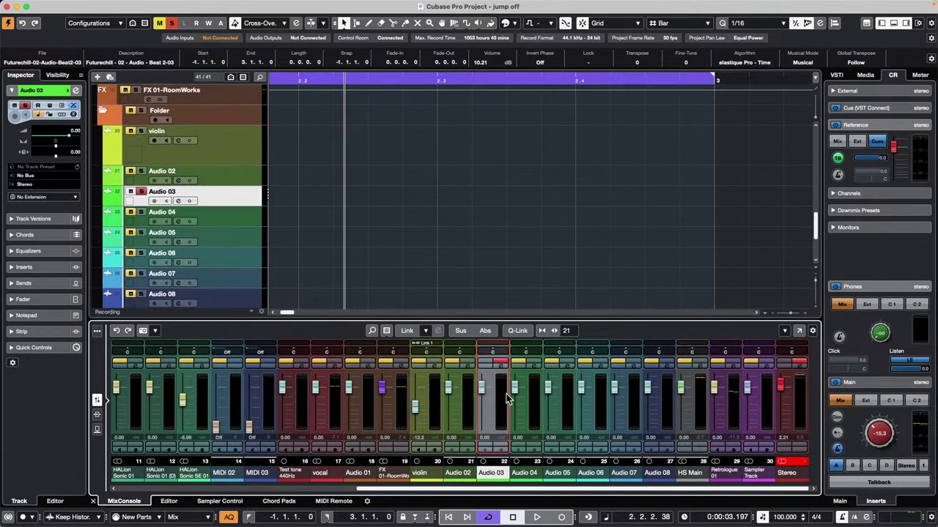
key(space)
key(space)
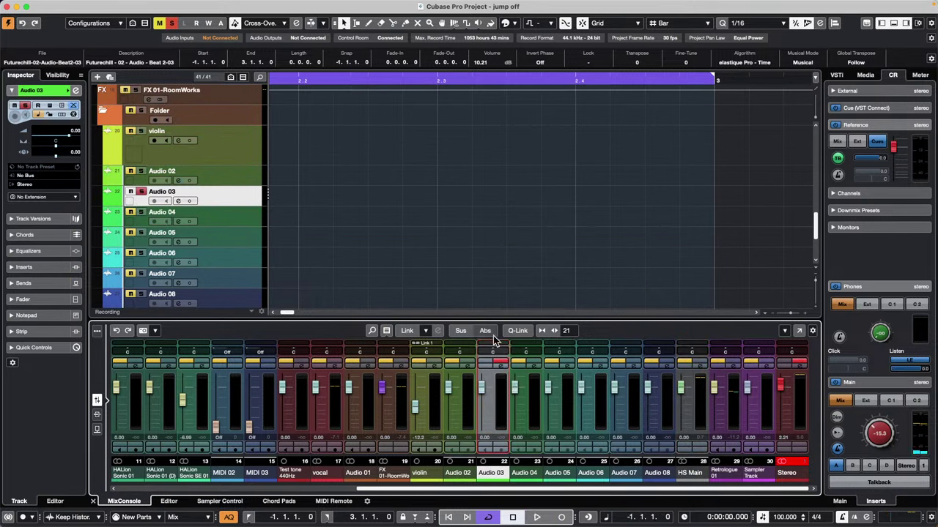
Solo mixer channels Audio 03 to Audio 08, lower Audio 06 to -4.08 dB, and lower all six with Q-Link, bringing Audio 05 to -2.68 dB
key(s)
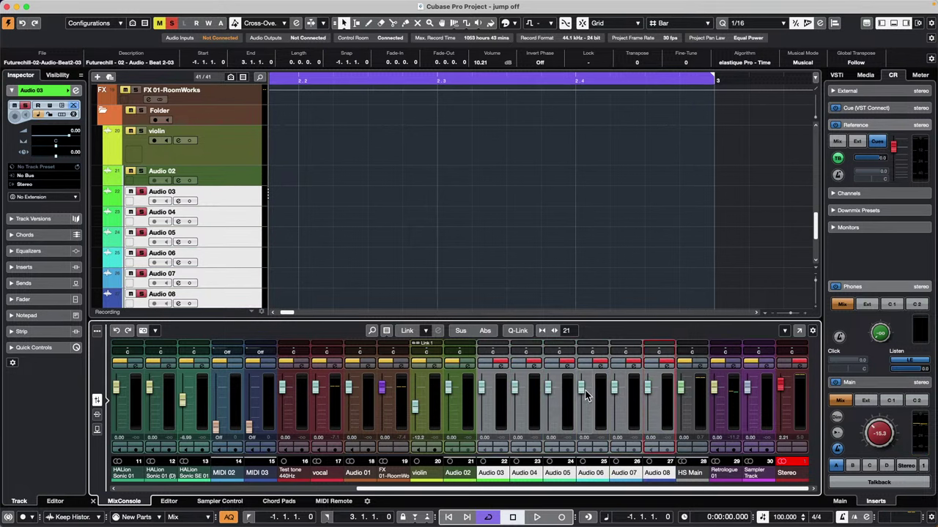
drag(581, 387, 586, 403)
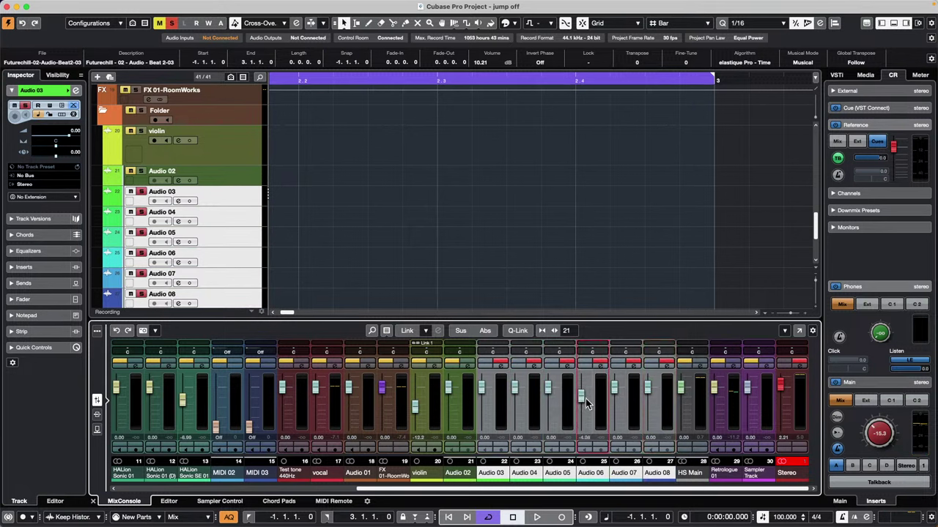
key(alt+shift)
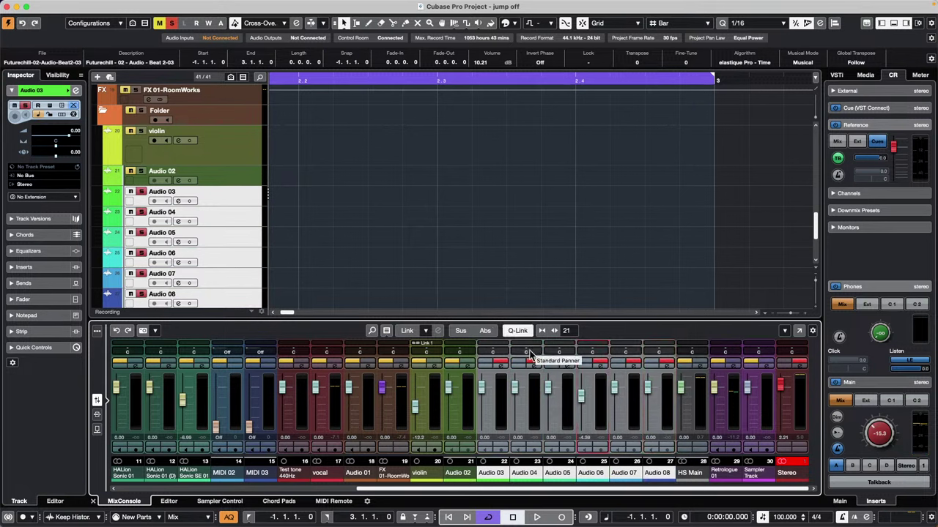
mouse_move(547, 386)
mouse_down()
mouse_move(551, 409)
mouse_move(554, 397)
mouse_up()
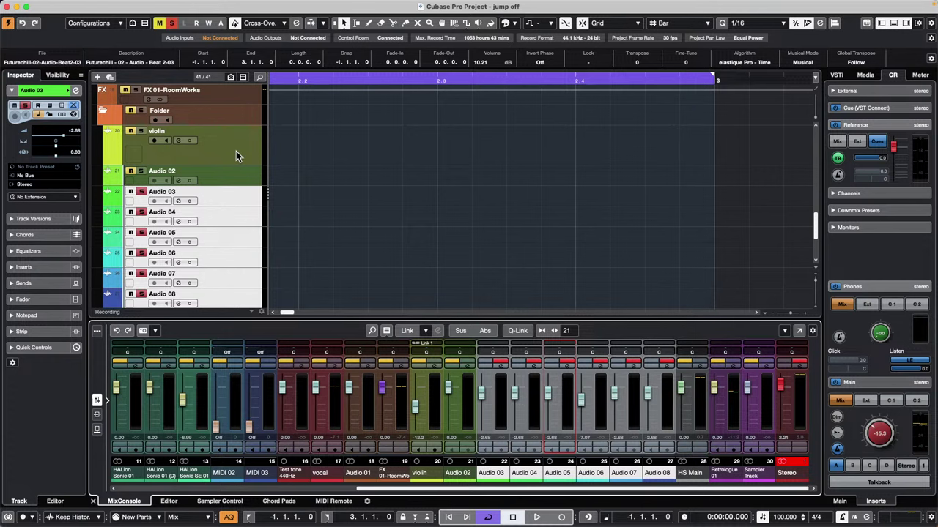
Select the Futurechill audio track and look at its available track extension options
scroll(375, 147, up, 10)
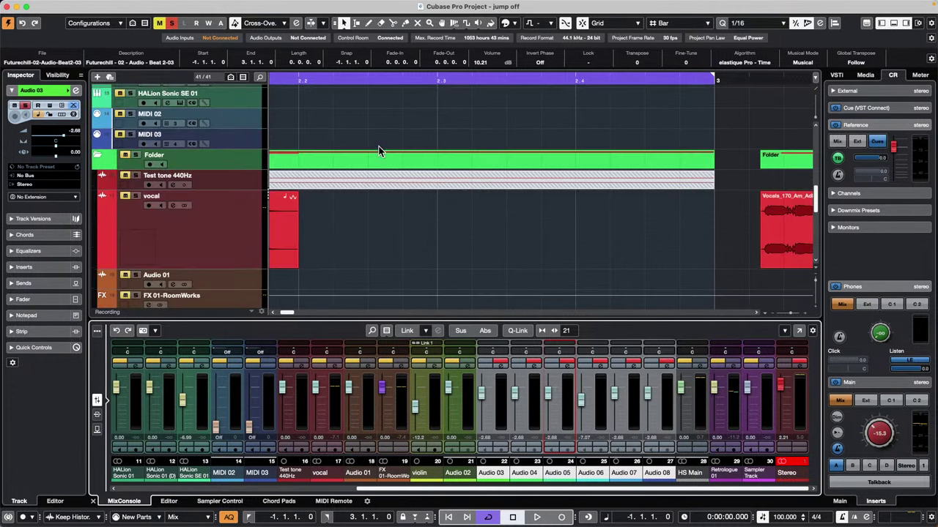
scroll(379, 146, down, 3)
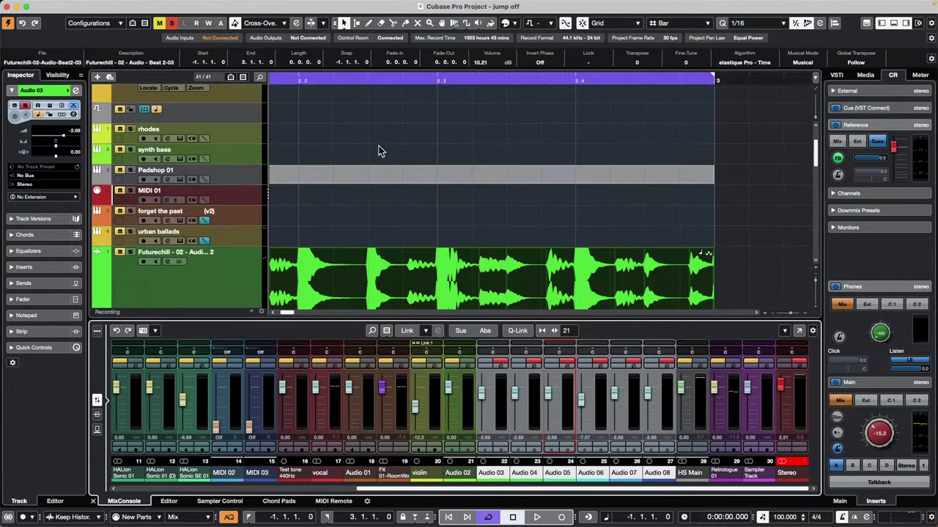
click(204, 273)
click(33, 197)
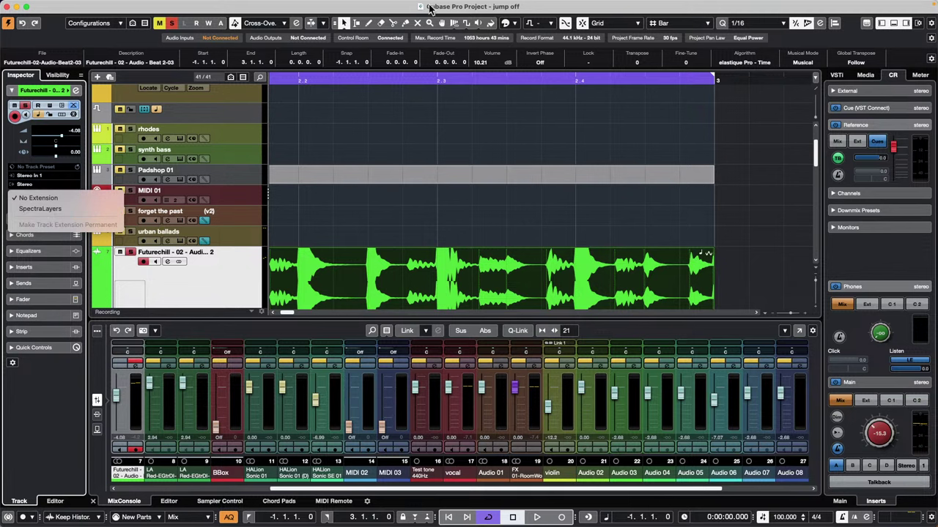
click(436, 103)
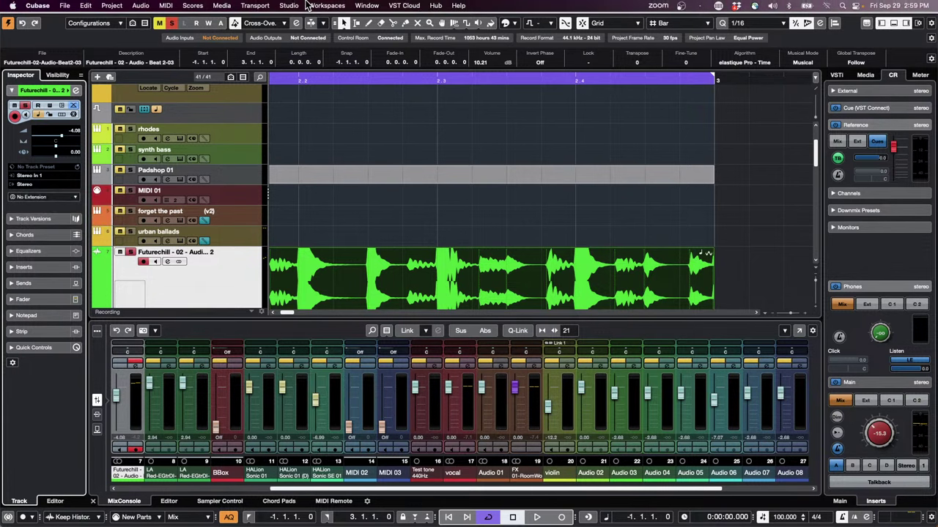
click(320, 6)
mouse_move(367, 9)
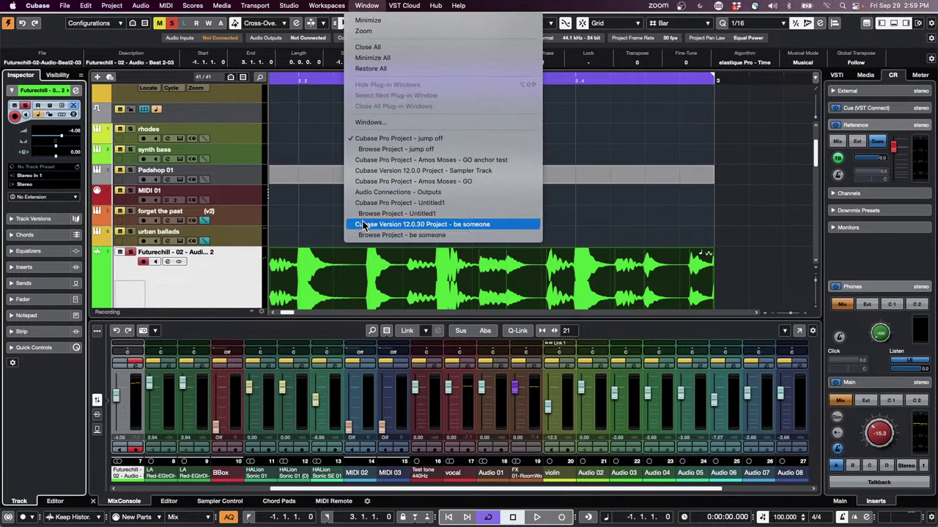
click(426, 235)
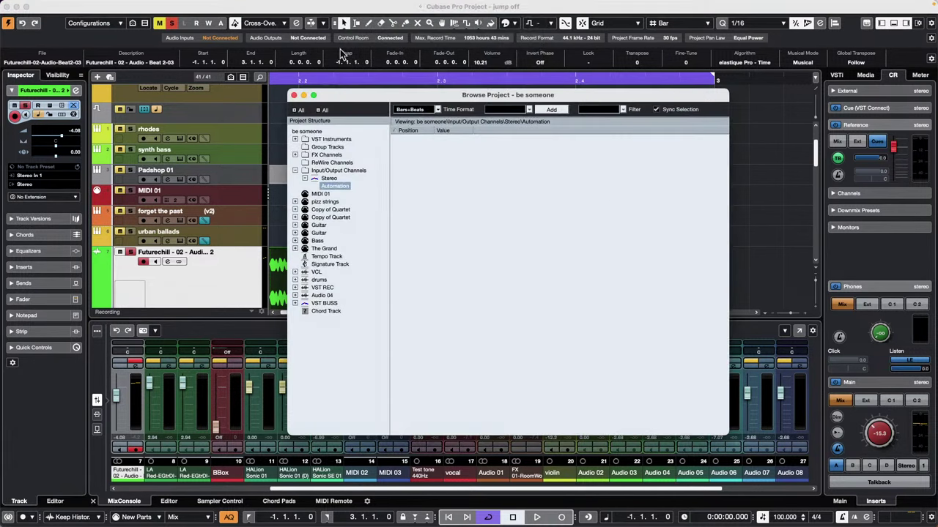
click(294, 96)
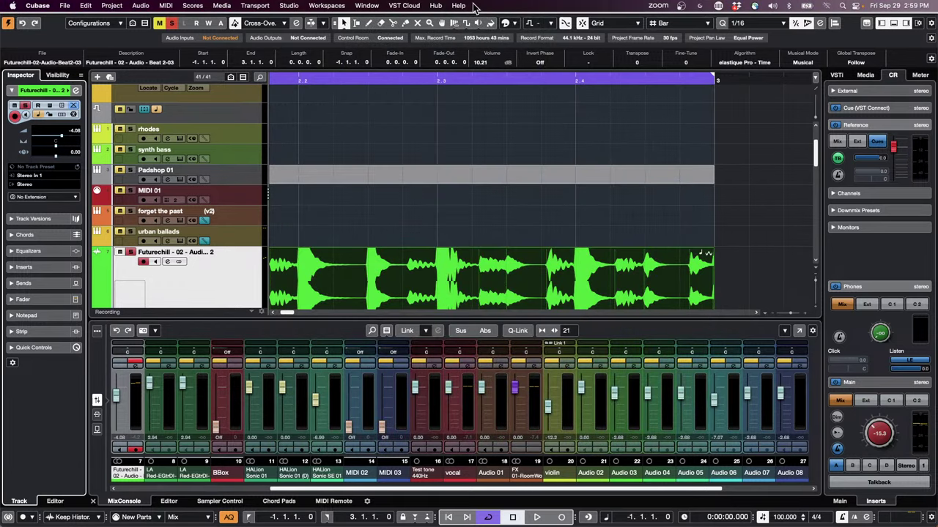
Switch to the be someone project and open The Grand MIDI part in a separate Key Editor window
click(366, 5)
mouse_move(288, 6)
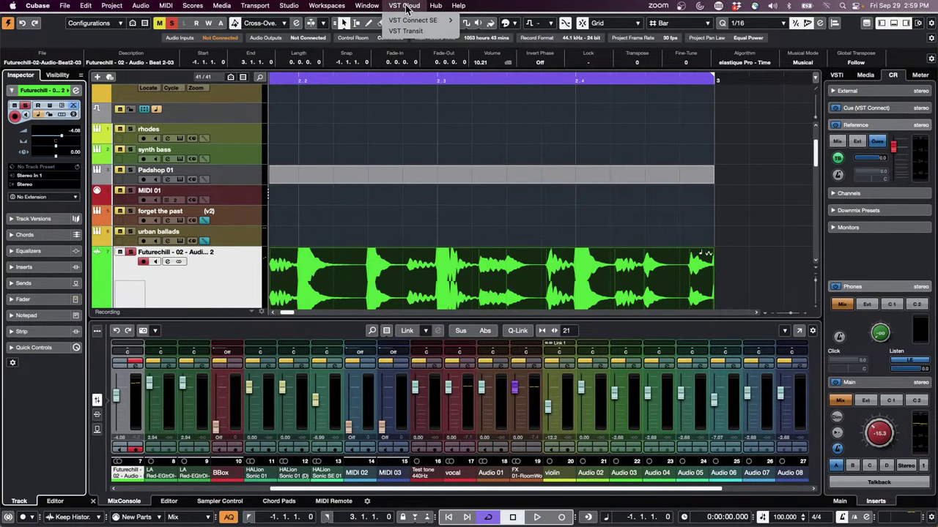
mouse_move(367, 6)
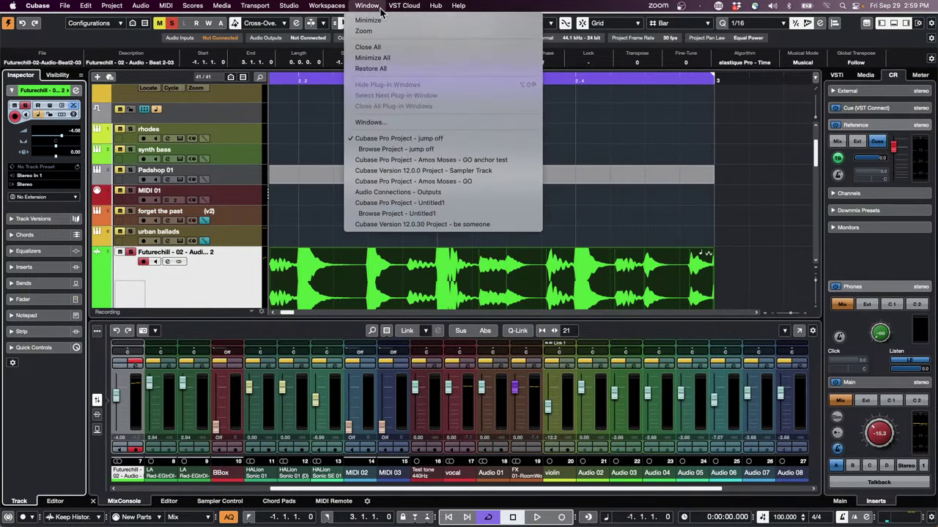
click(449, 226)
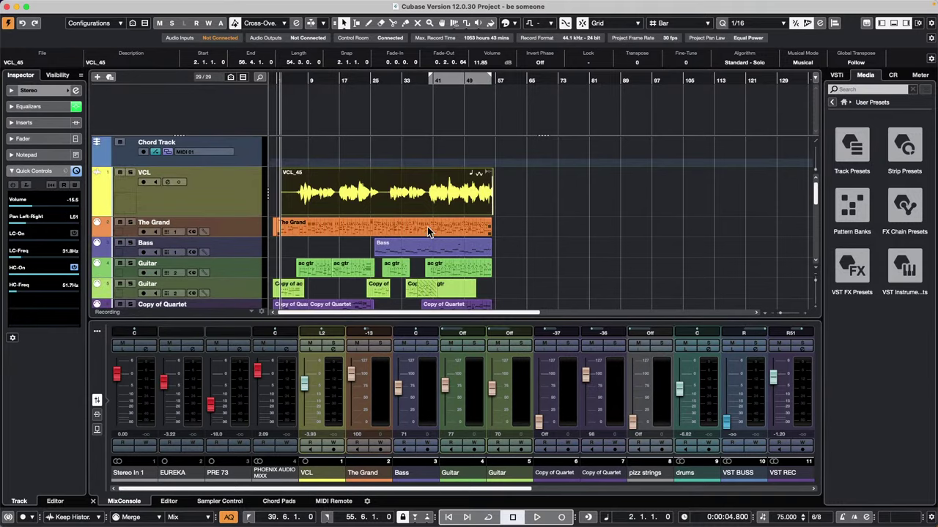
double_click(427, 227)
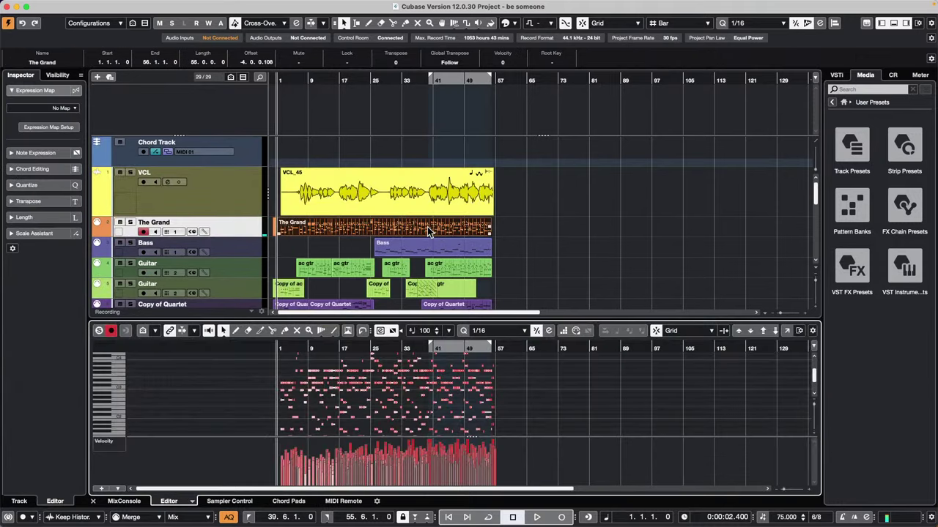
click(785, 331)
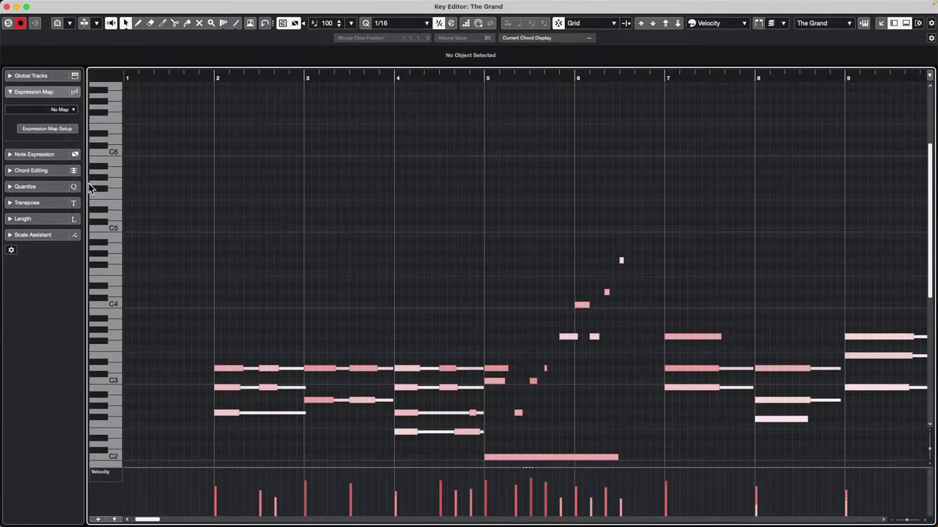
Zoom the Key Editor out vertically to the full keyboard range and apply Zoom Full to show the entire part
drag(90, 185, 1, 167)
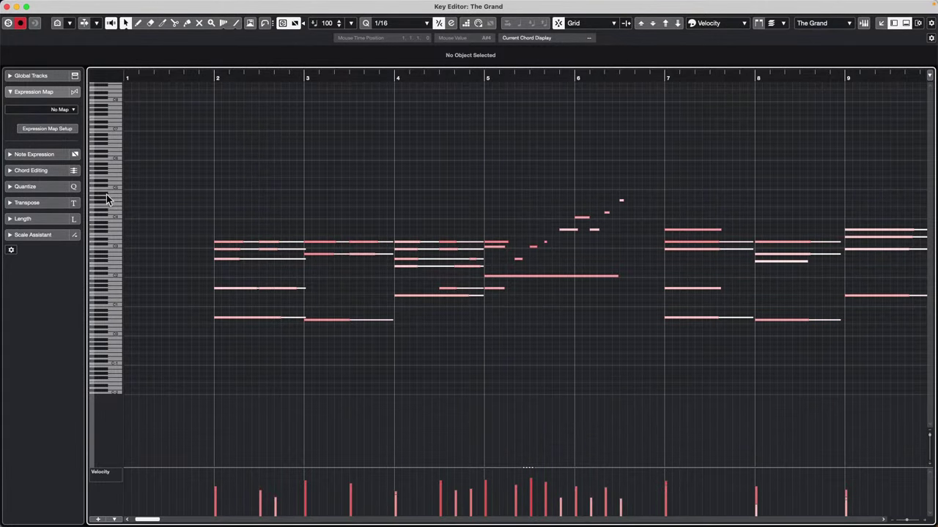
mouse_move(105, 196)
mouse_down()
mouse_move(190, 199)
mouse_move(131, 202)
mouse_move(164, 191)
mouse_move(107, 188)
mouse_up()
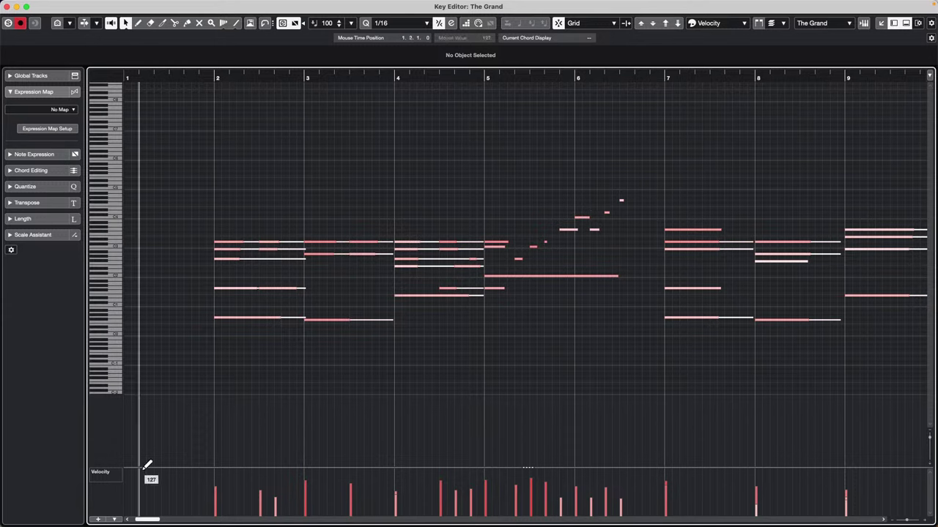
click(65, 6)
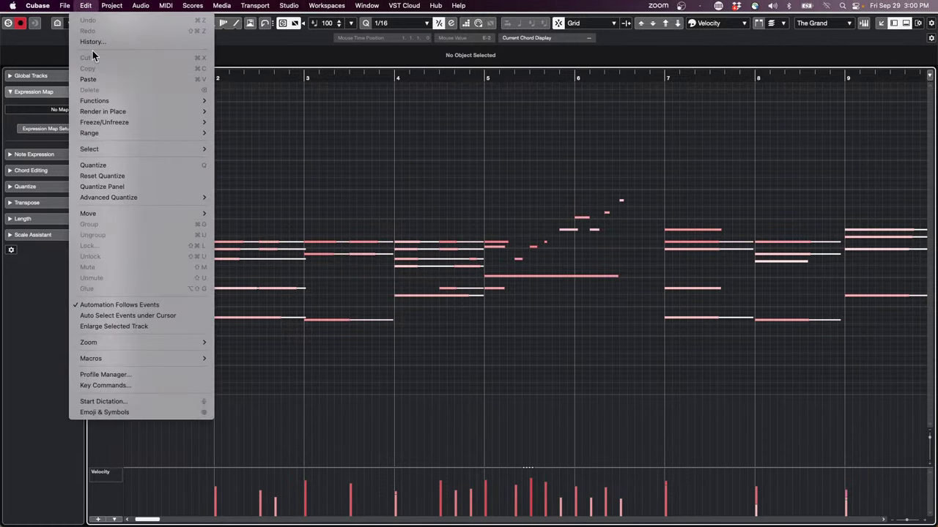
mouse_move(162, 349)
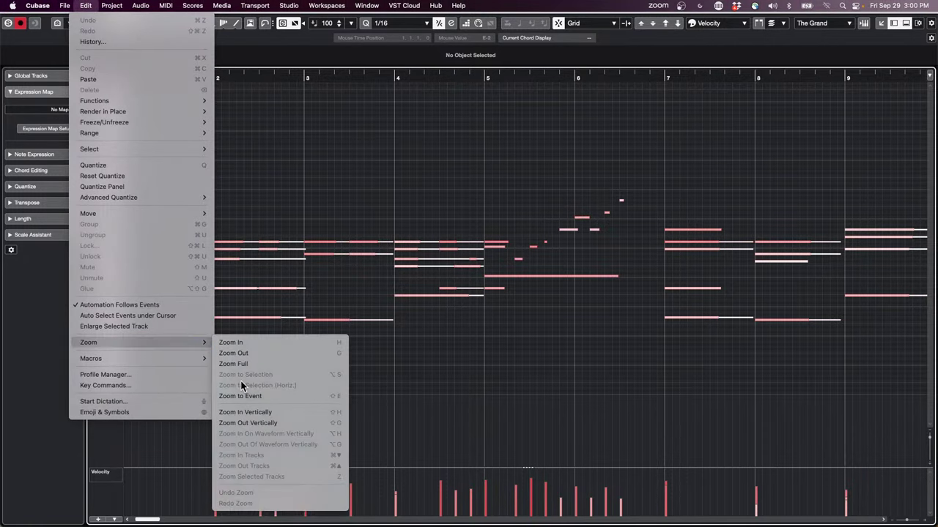
click(273, 365)
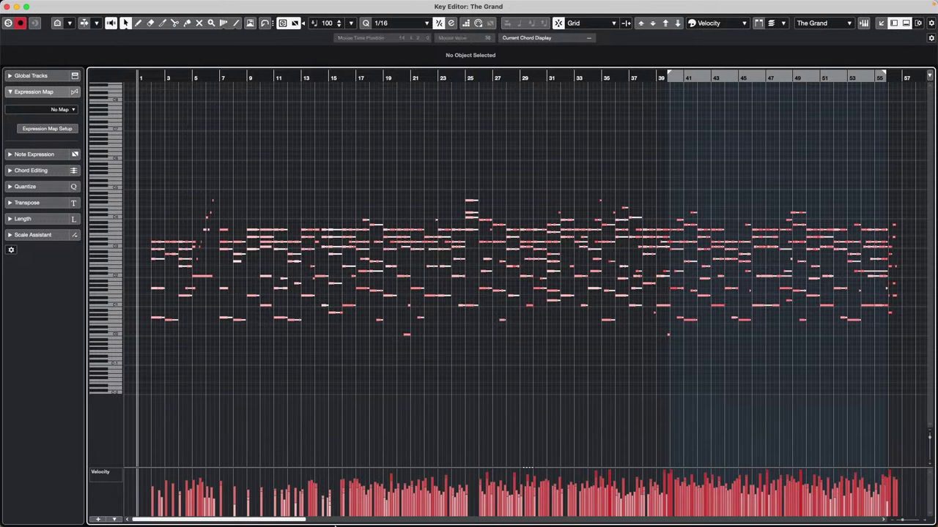
Switch to Zoom, start the Club Cubase Zoom Meetup September 2023 meeting and join with computer audio
mouse_move(429, 516)
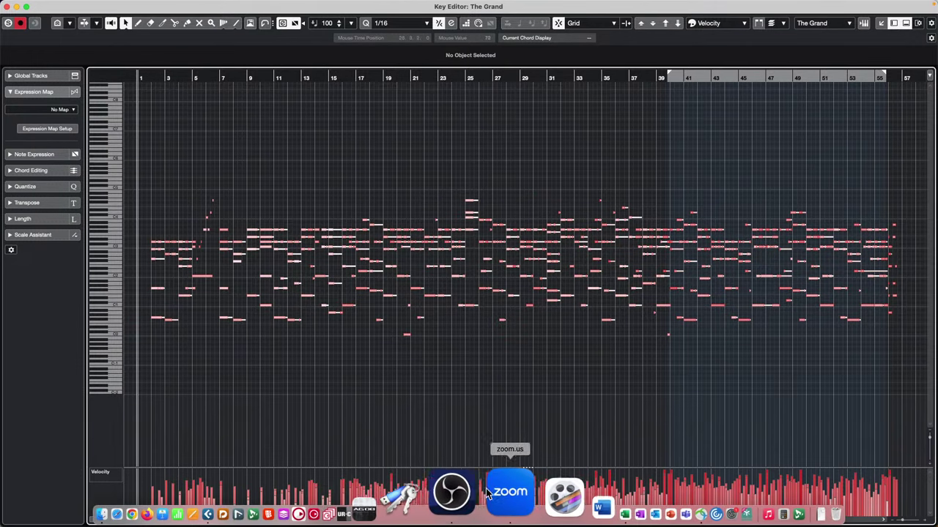
click(491, 495)
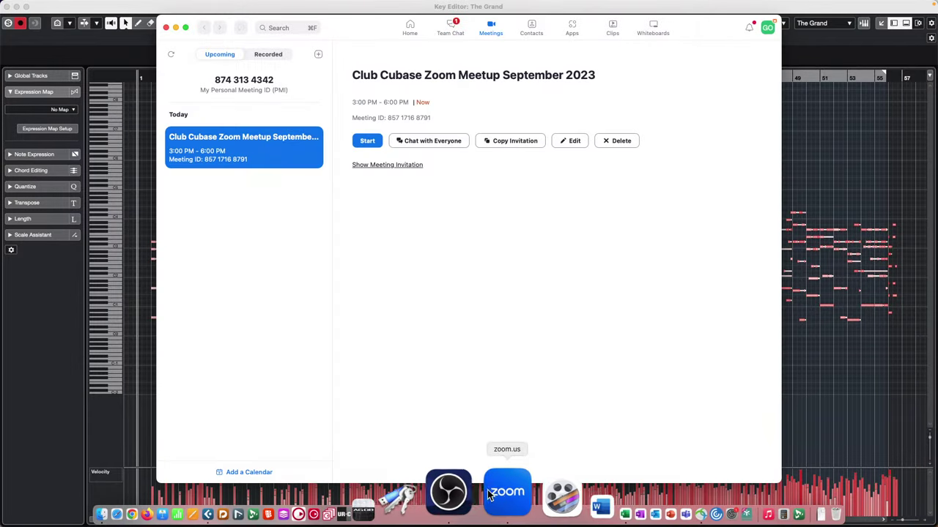
click(368, 141)
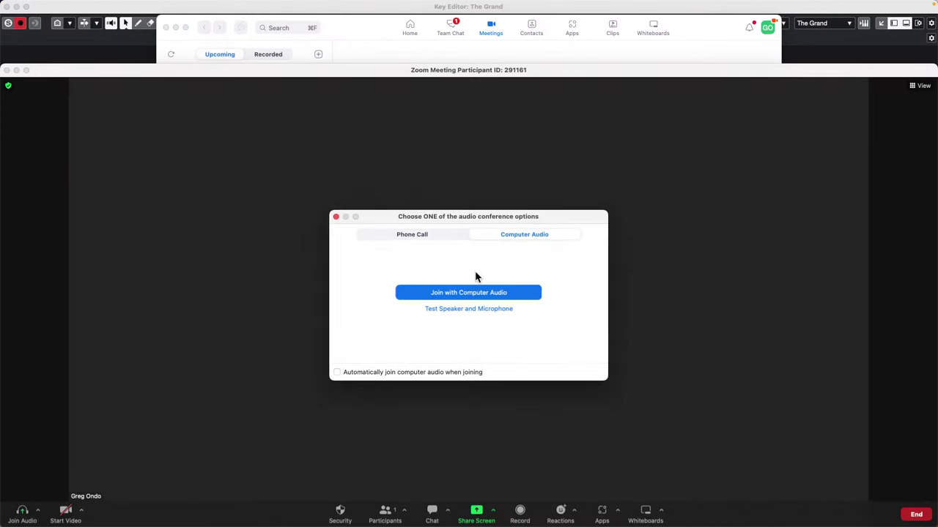
click(476, 295)
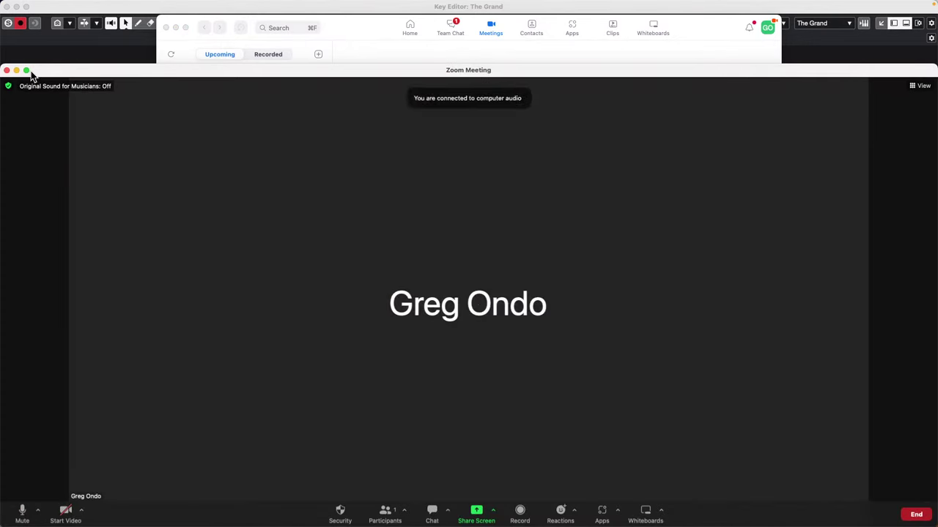
Show the meeting's waiting room list and admit the waiting participants one by one
mouse_move(26, 71)
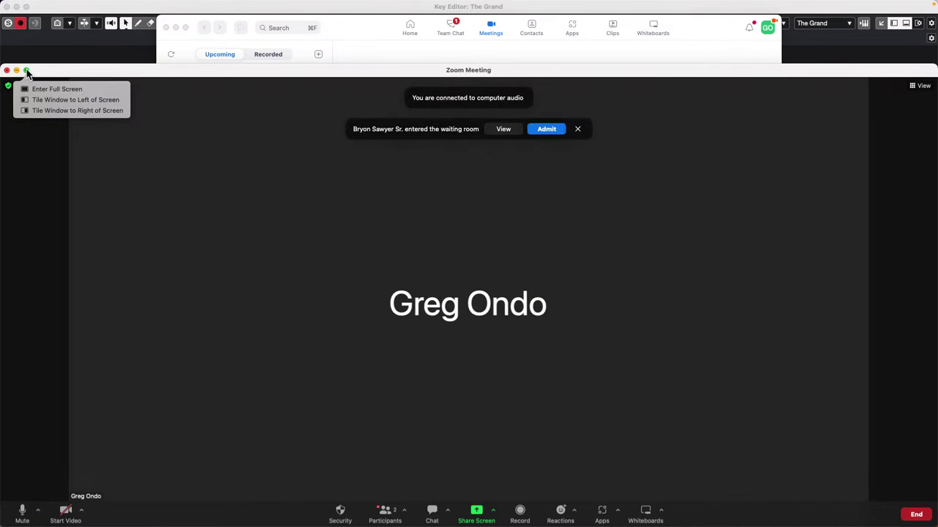
click(547, 130)
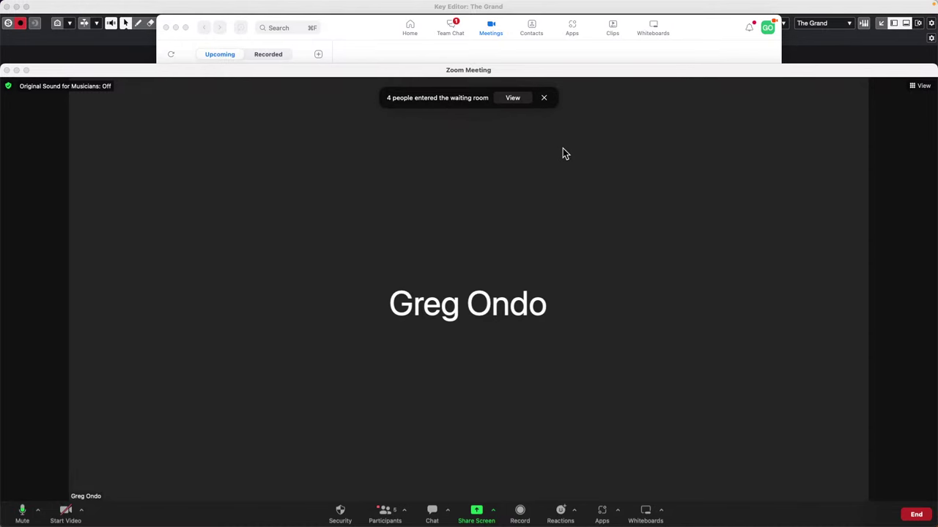
click(514, 100)
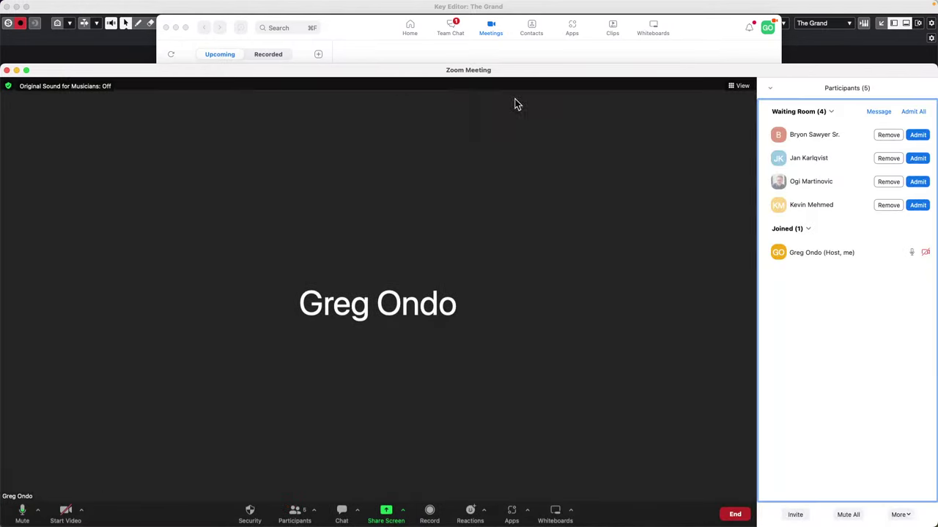
click(915, 132)
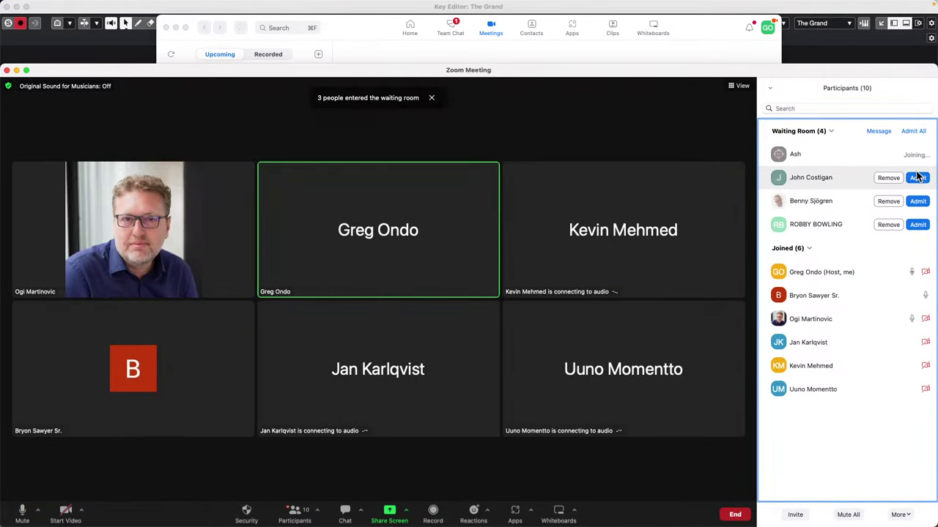
click(917, 178)
click(917, 201)
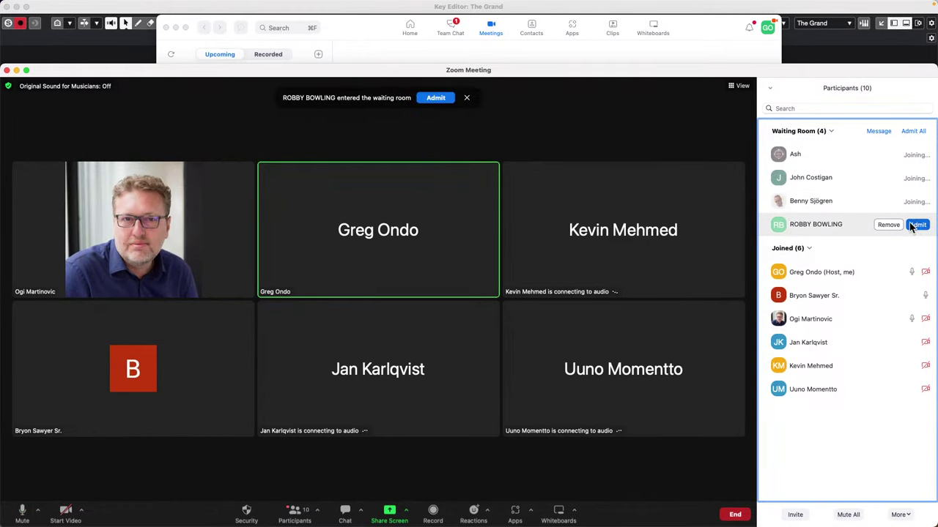
click(916, 225)
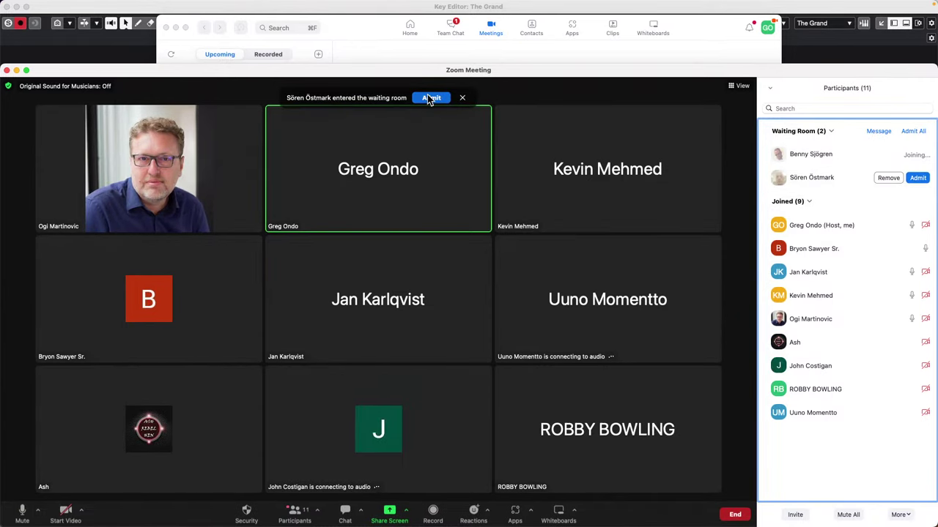
click(429, 97)
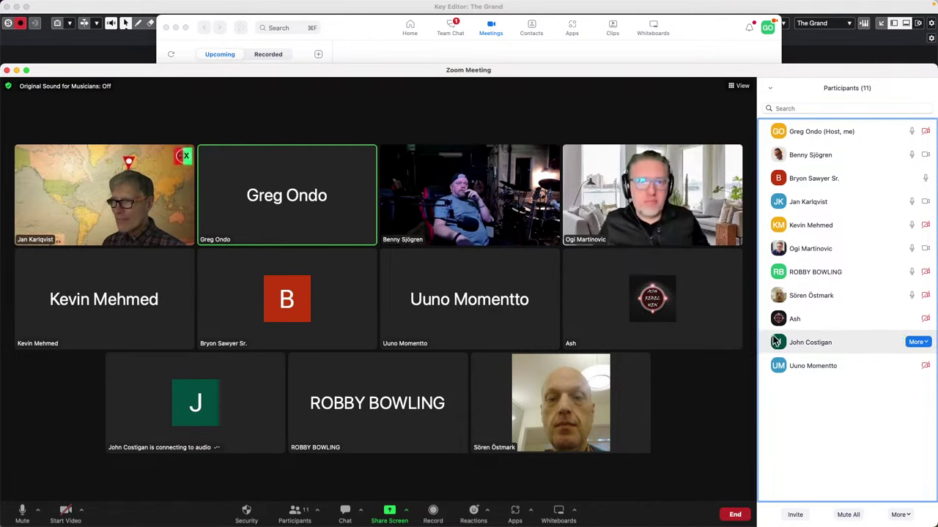
Admit the next four attendees from the waiting room as they arrive
mouse_move(783, 179)
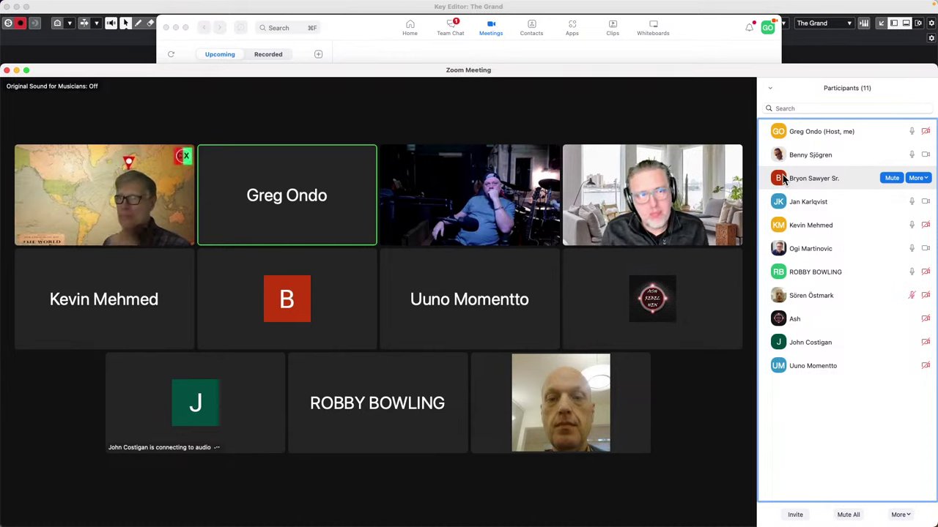
click(915, 156)
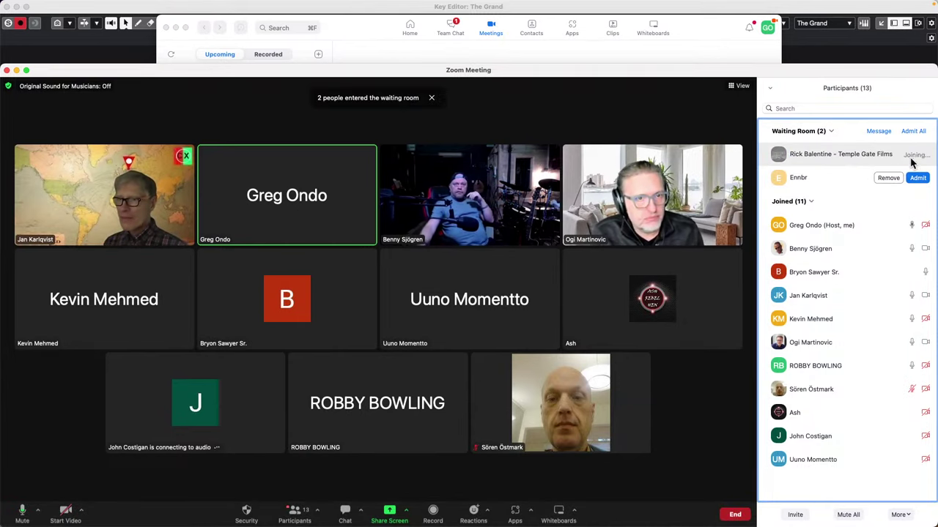
click(917, 178)
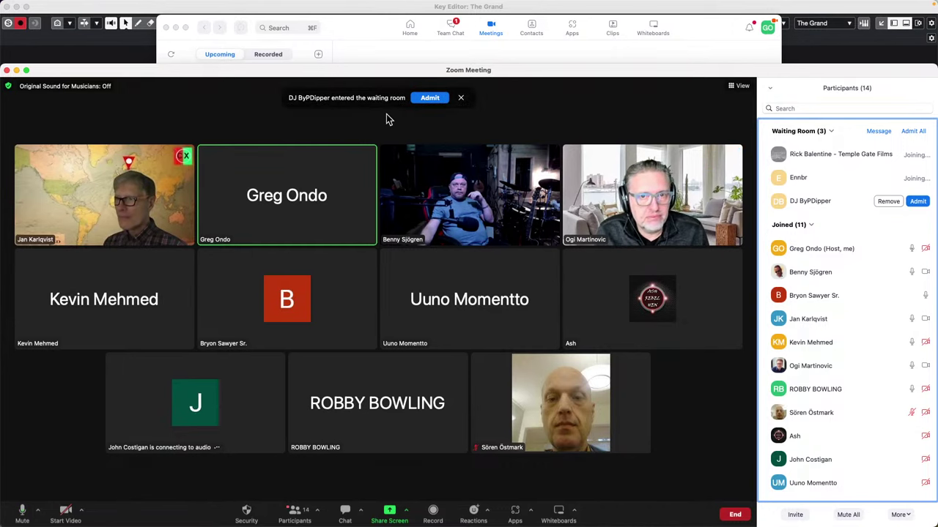
click(429, 98)
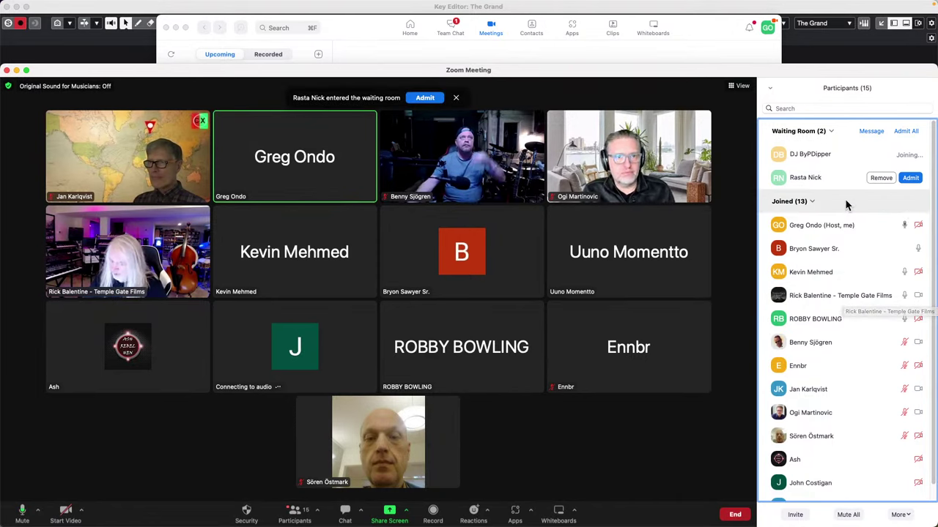
click(910, 178)
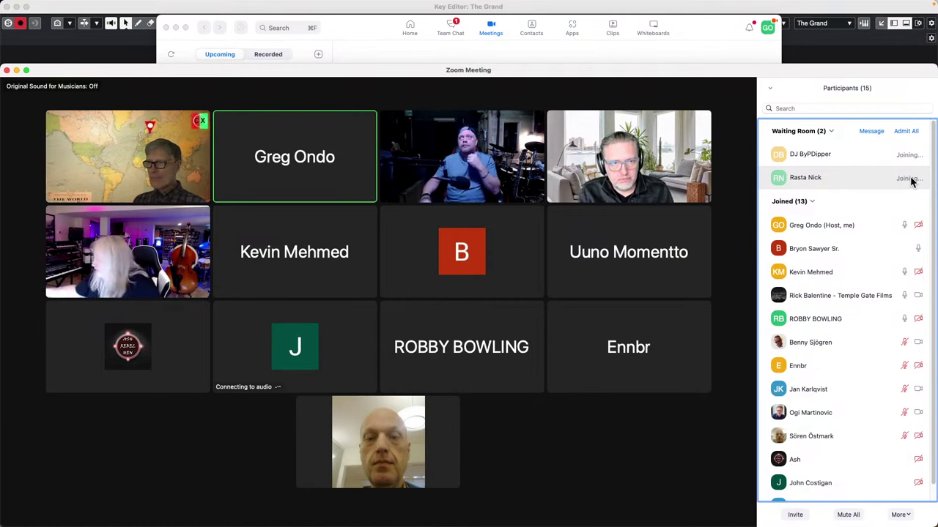